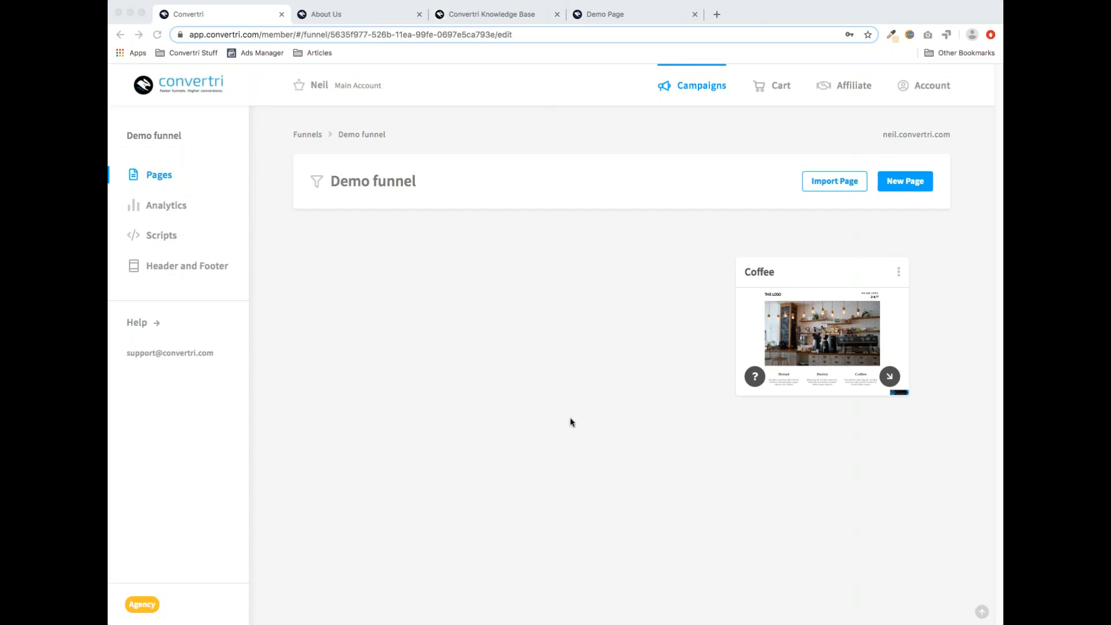
# Look at the Convertri contact page and Knowledge Base, returning to the Demo funnel's pages
pyautogui.click(359, 11)
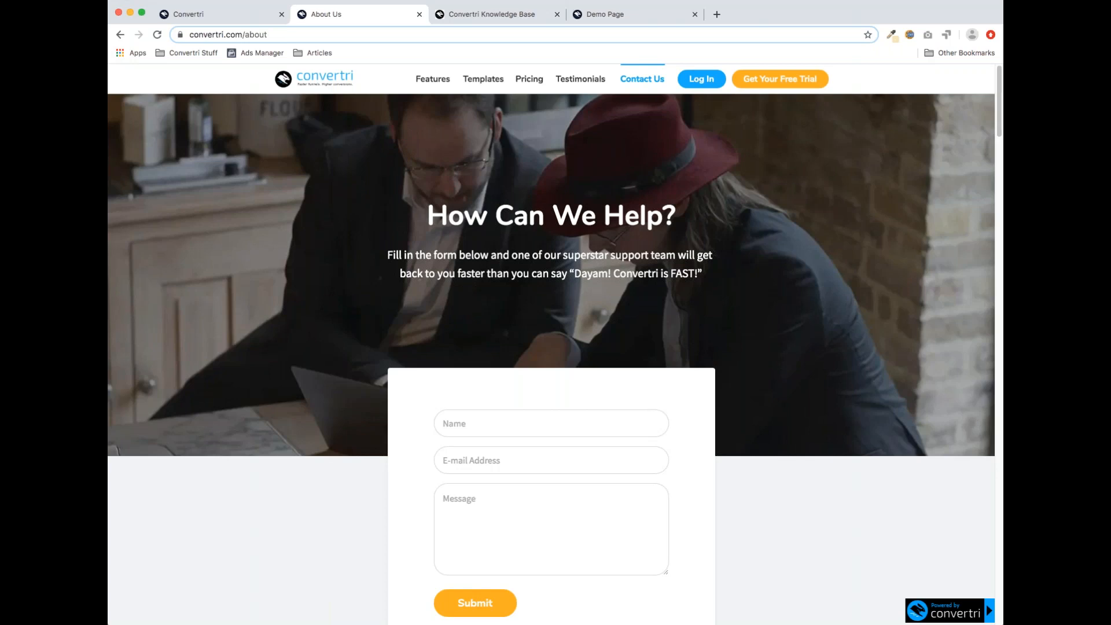
pyautogui.click(237, 16)
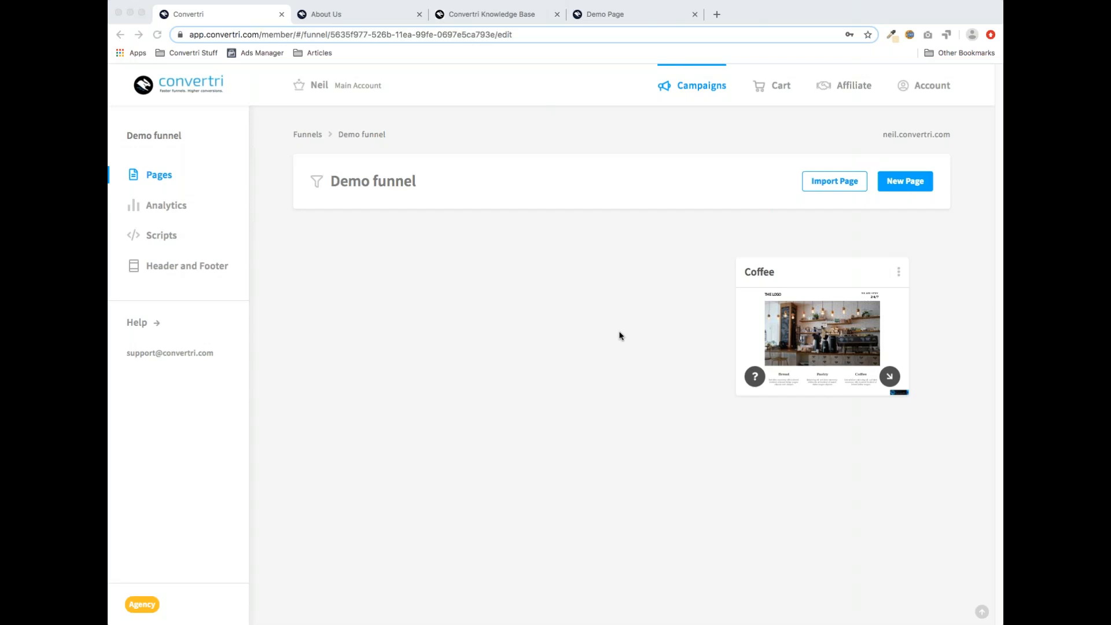
pyautogui.click(489, 17)
pyautogui.click(385, 17)
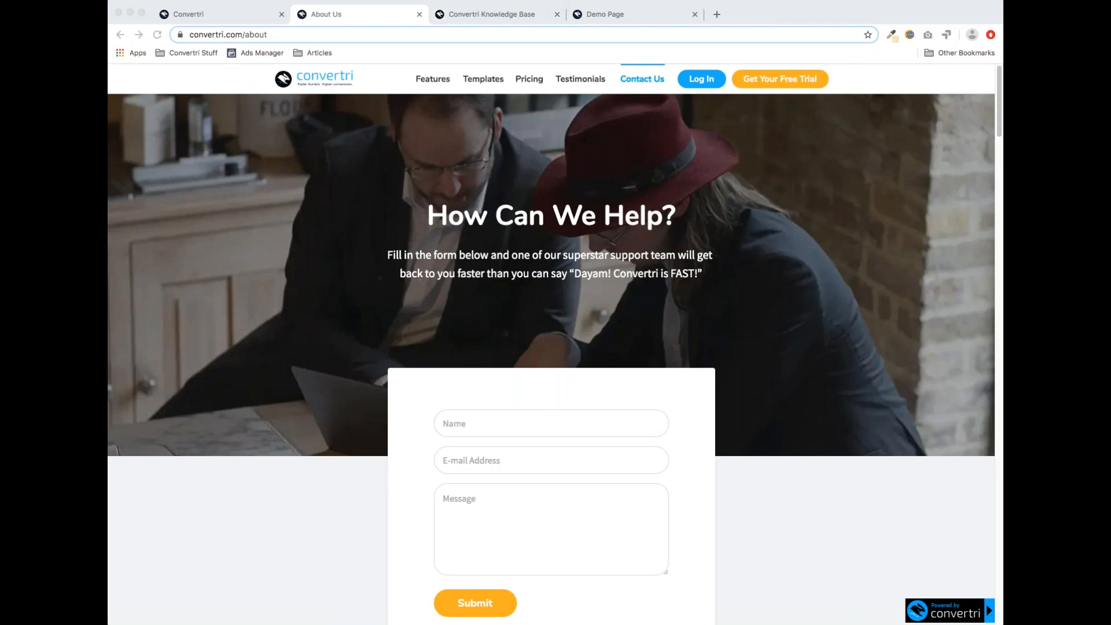
pyautogui.click(205, 16)
pyautogui.click(205, 16)
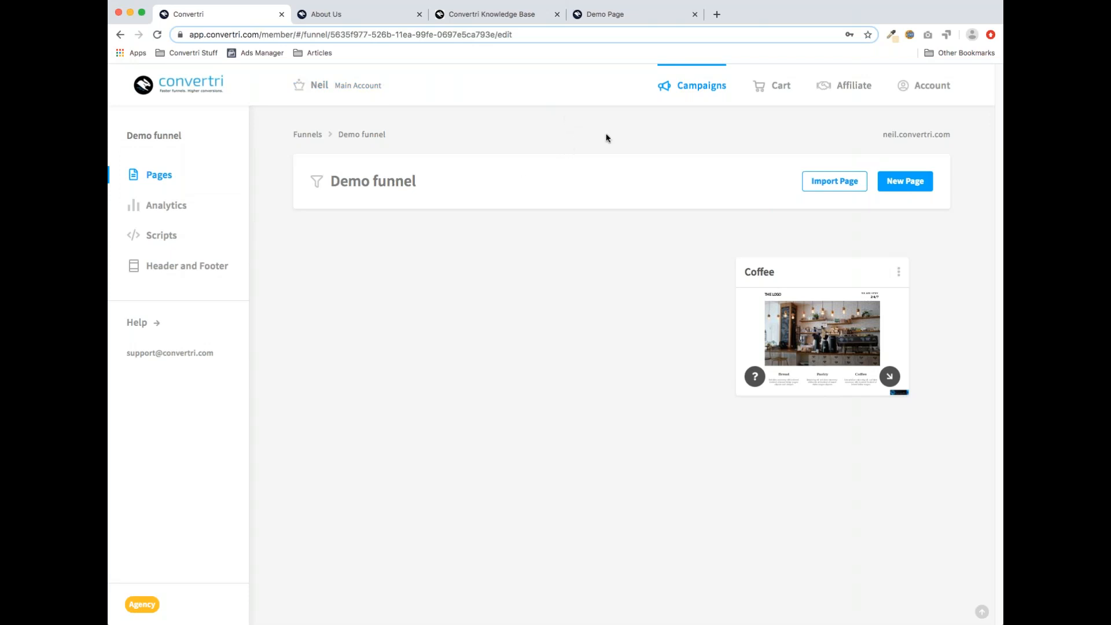
# Examine the published "7 Top Tips For Slimming Without Starving" demo page as the design reference and return to the Demo funnel
pyautogui.click(624, 16)
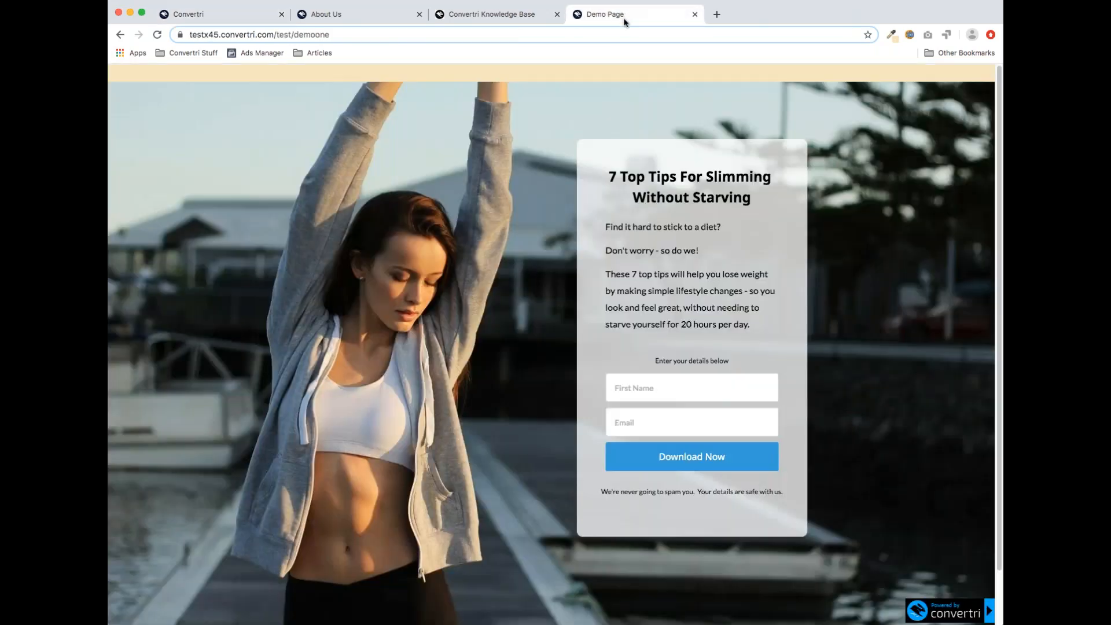
pyautogui.scroll(2, 537, 334)
pyautogui.scroll(-1, 536, 333)
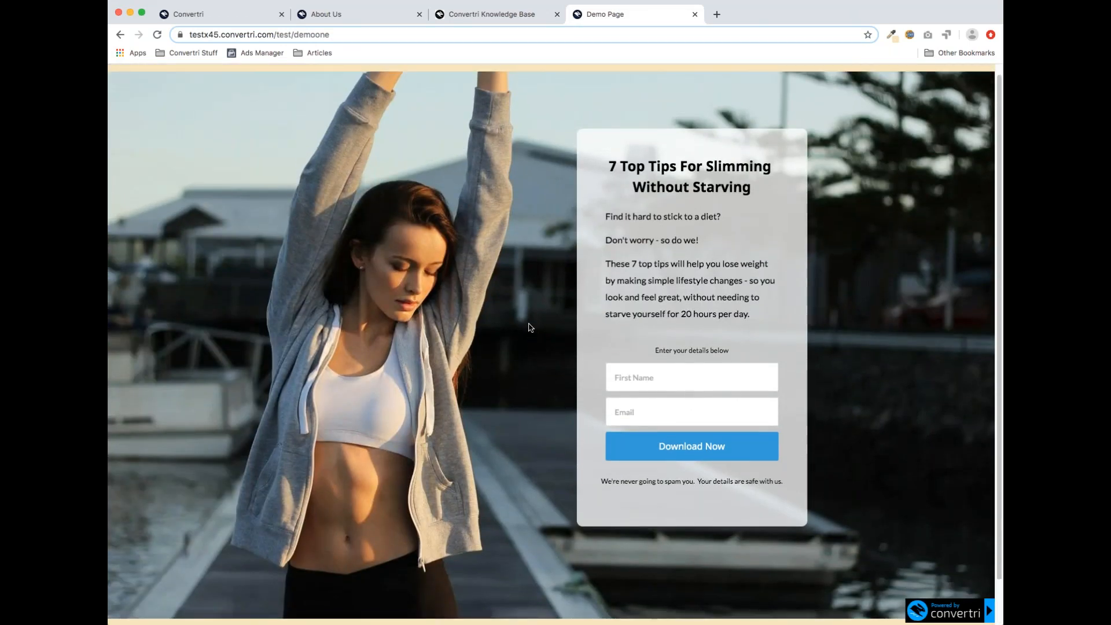
pyautogui.scroll(-2, 525, 320)
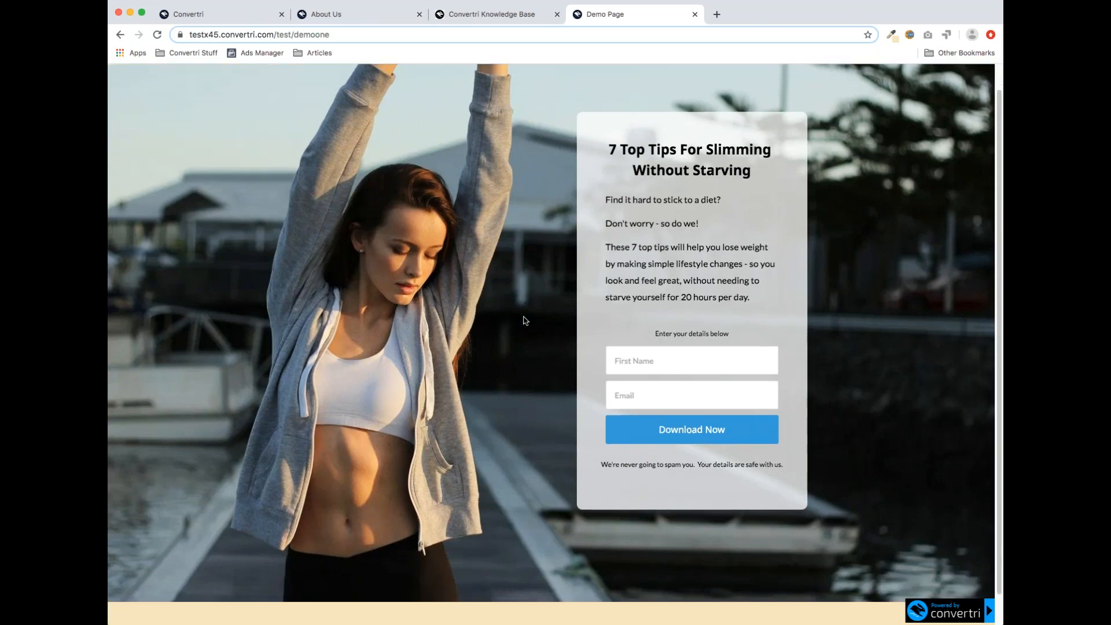
pyautogui.scroll(1, 525, 320)
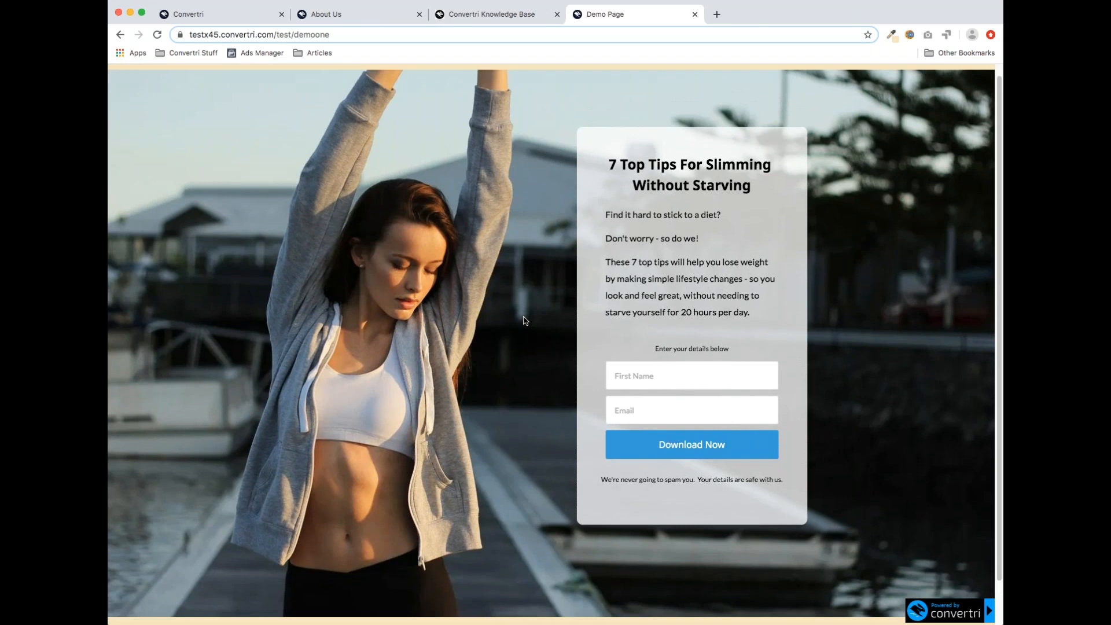
pyautogui.click(220, 20)
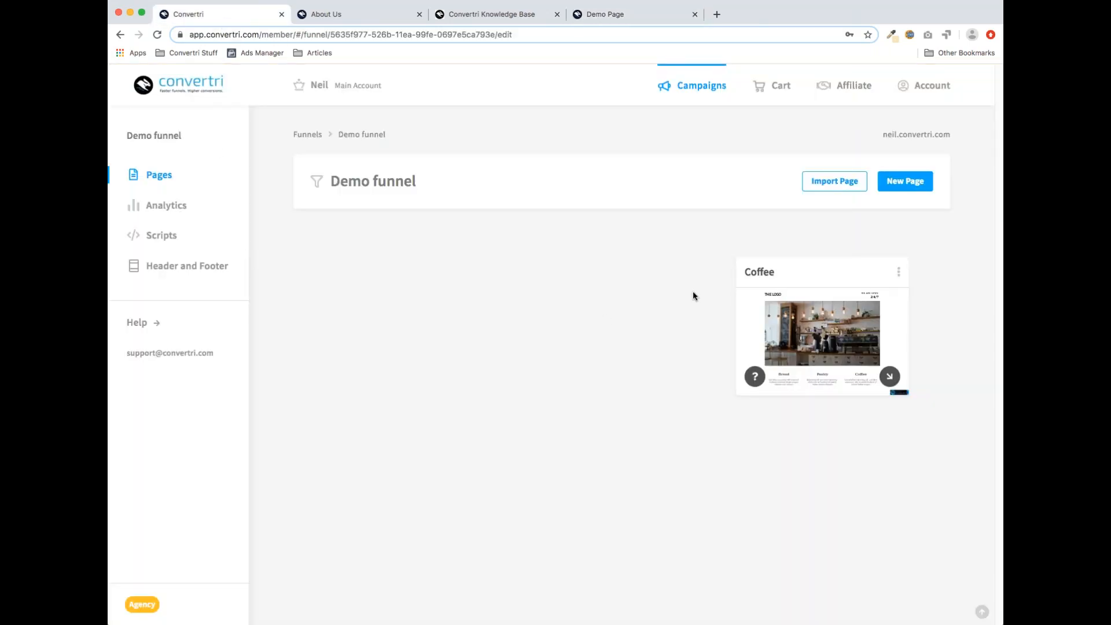
# Start a new page in the Demo funnel and browse the available page templates
pyautogui.click(903, 187)
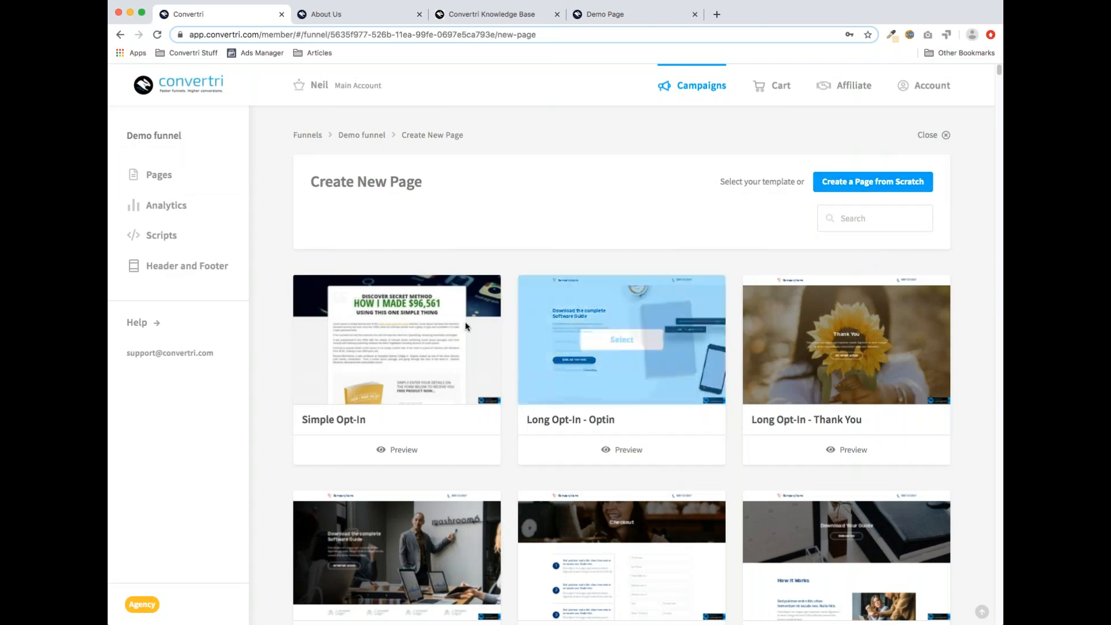
pyautogui.scroll(-1, 653, 299)
pyautogui.scroll(-14, 653, 298)
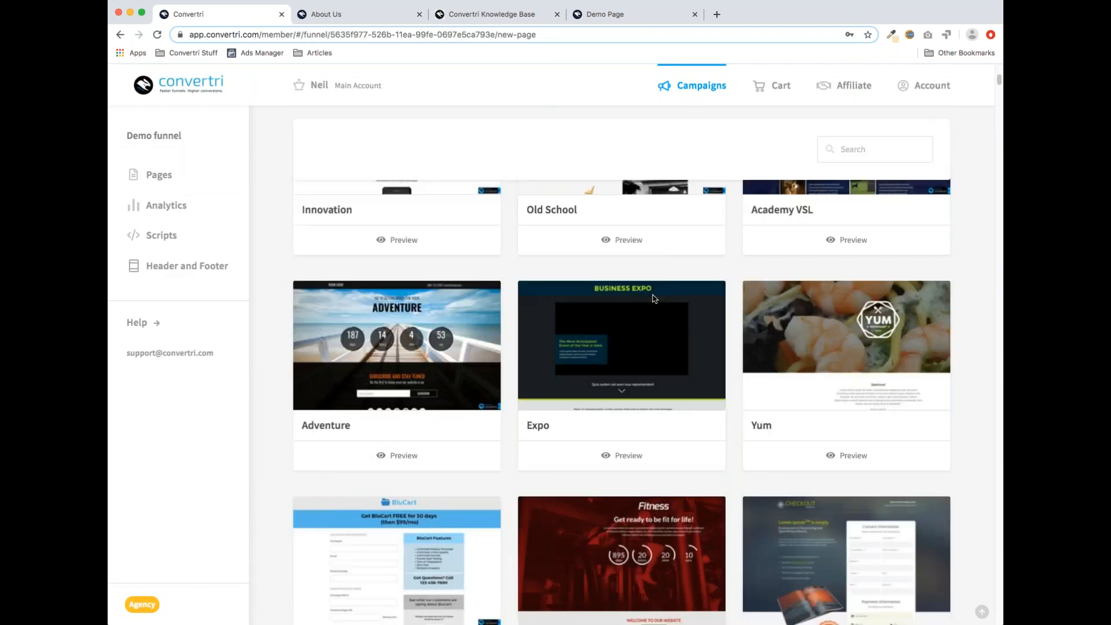
pyautogui.scroll(-13, 653, 299)
pyautogui.scroll(5, 653, 299)
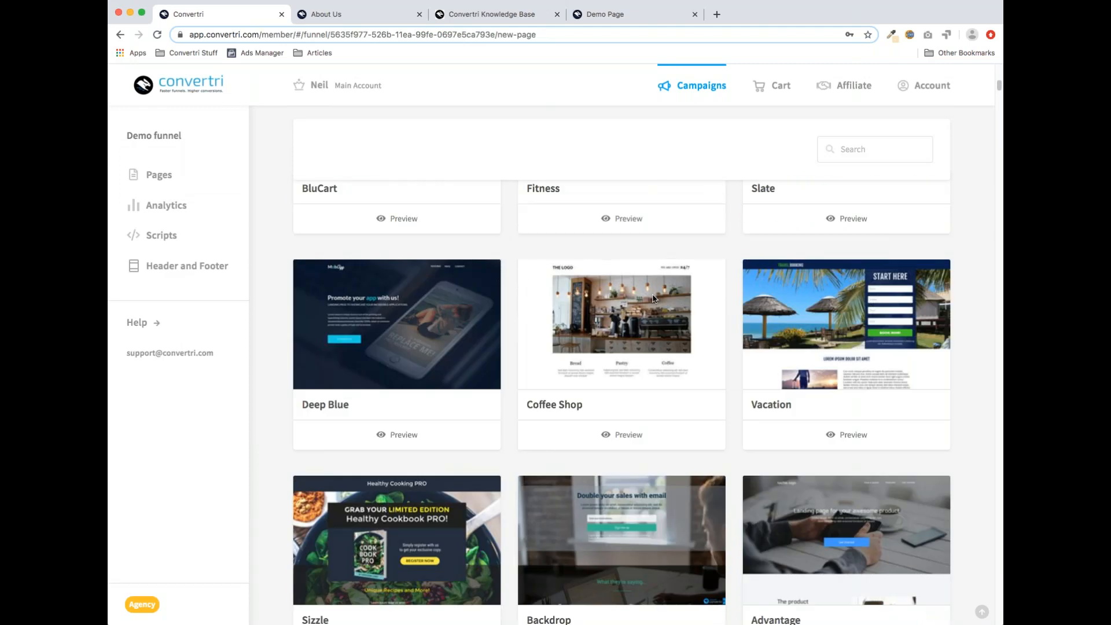
pyautogui.scroll(6, 653, 298)
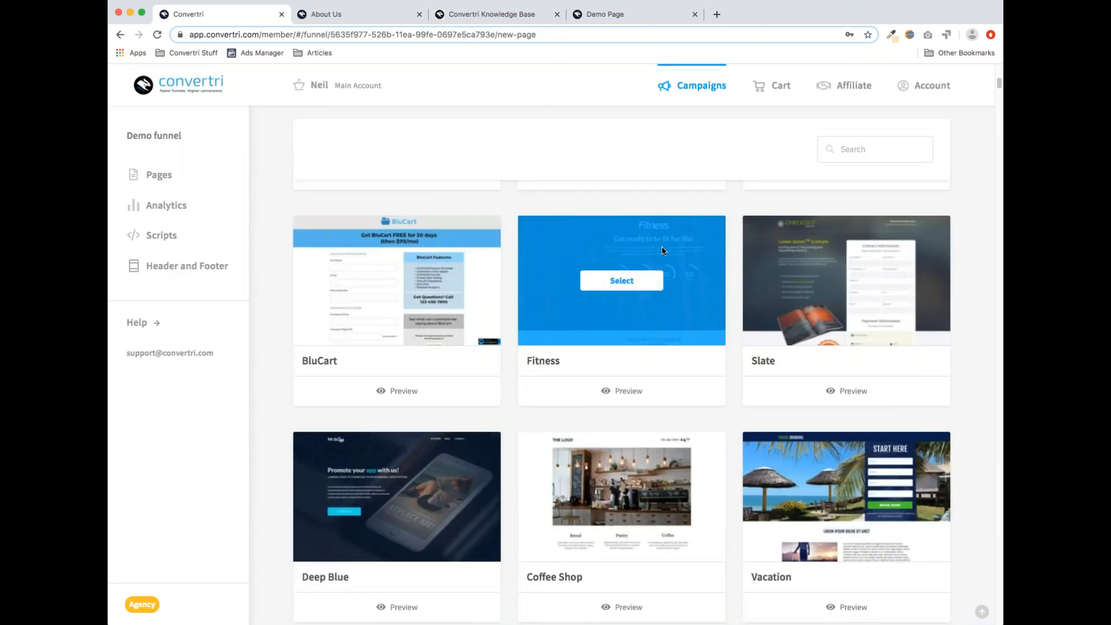
pyautogui.scroll(8, 662, 245)
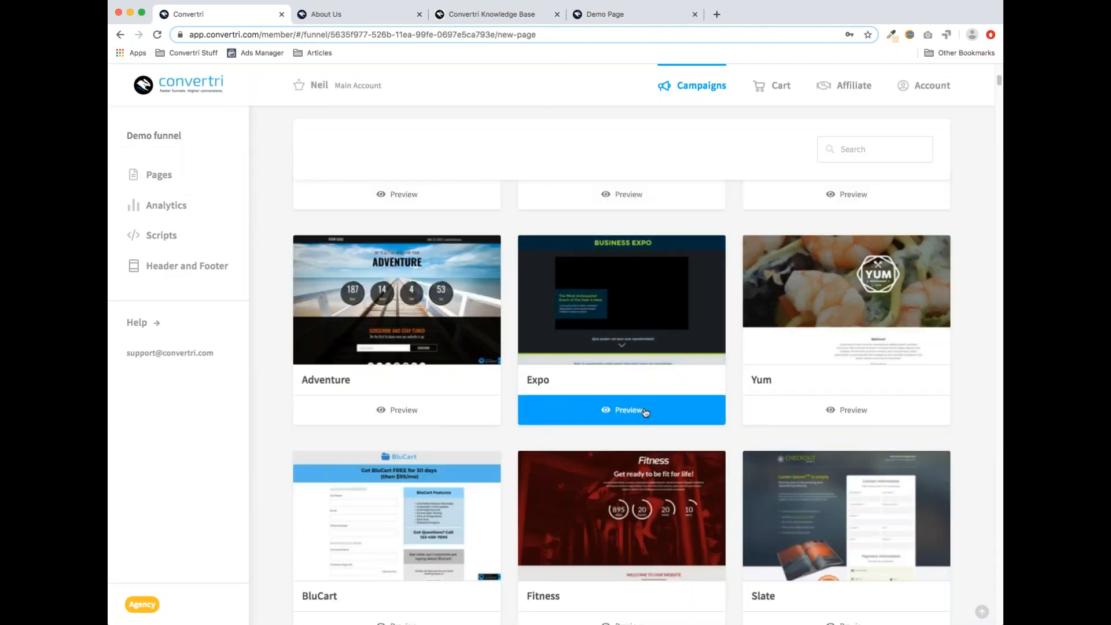
# Preview the full Expo template and close the preview to return to the template gallery
pyautogui.click(640, 412)
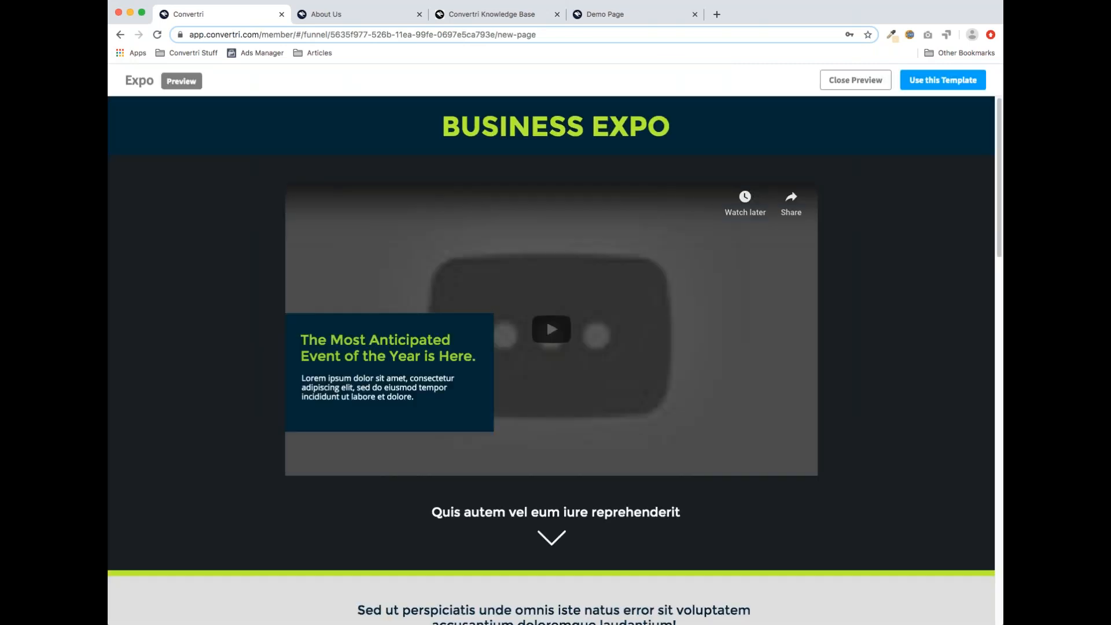
pyautogui.scroll(-20, 689, 352)
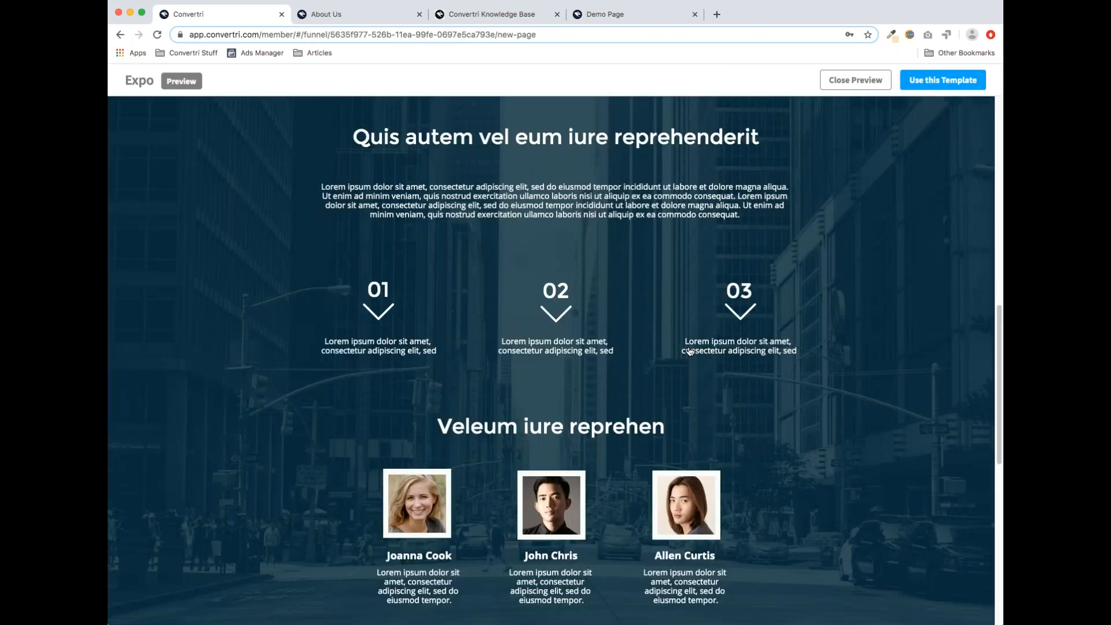
pyautogui.scroll(20, 690, 351)
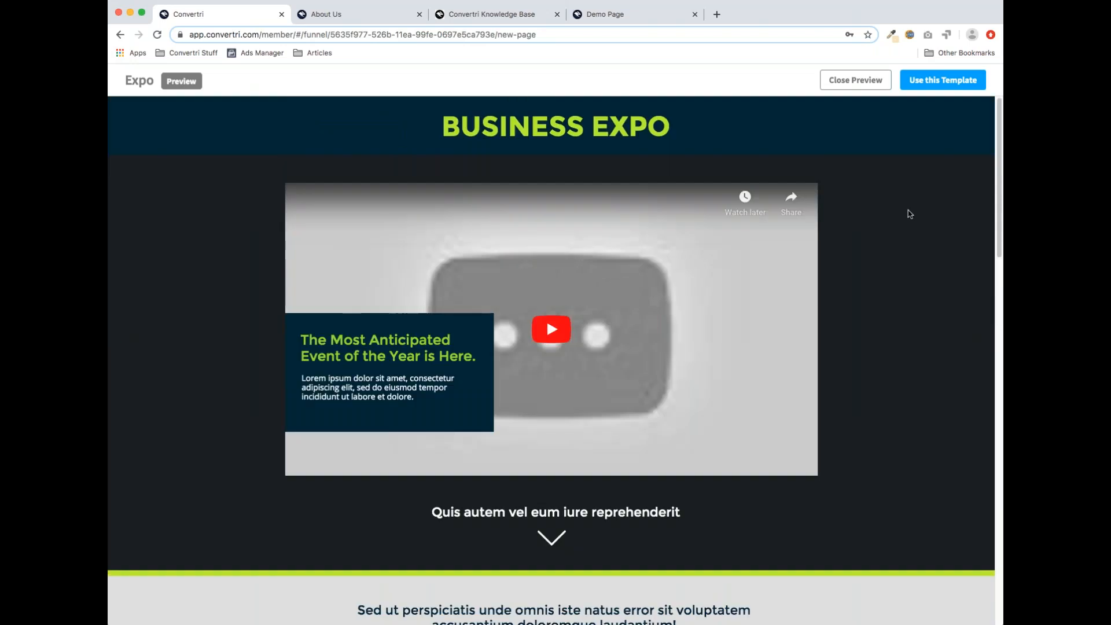
pyautogui.click(855, 81)
pyautogui.scroll(15, 665, 271)
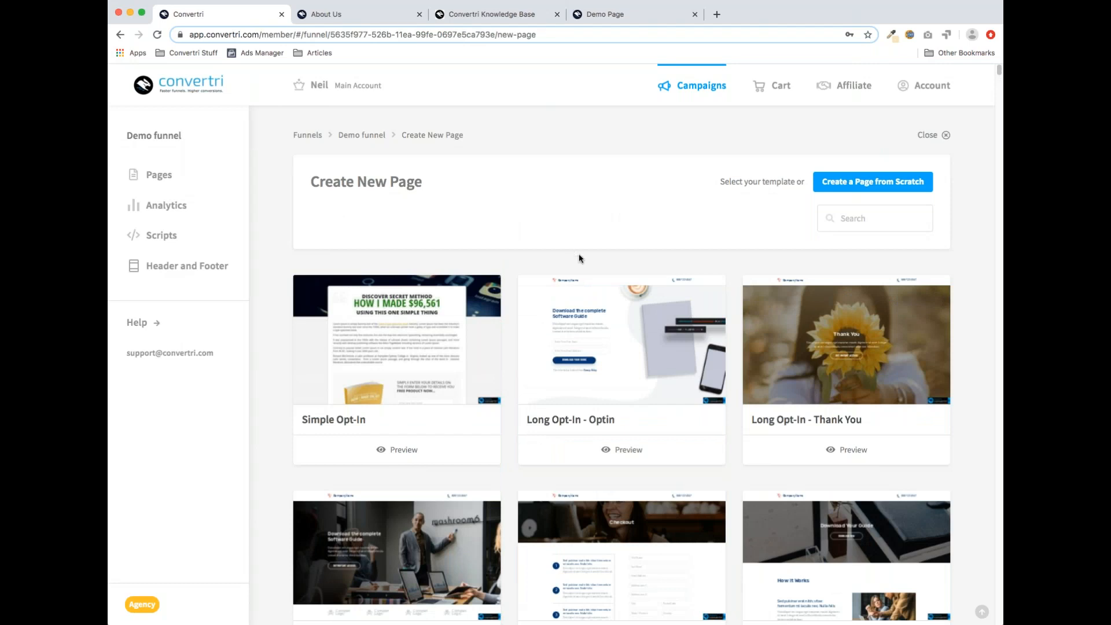
# Create a page from scratch named "Opt-In" and open it for editing
pyautogui.click(882, 184)
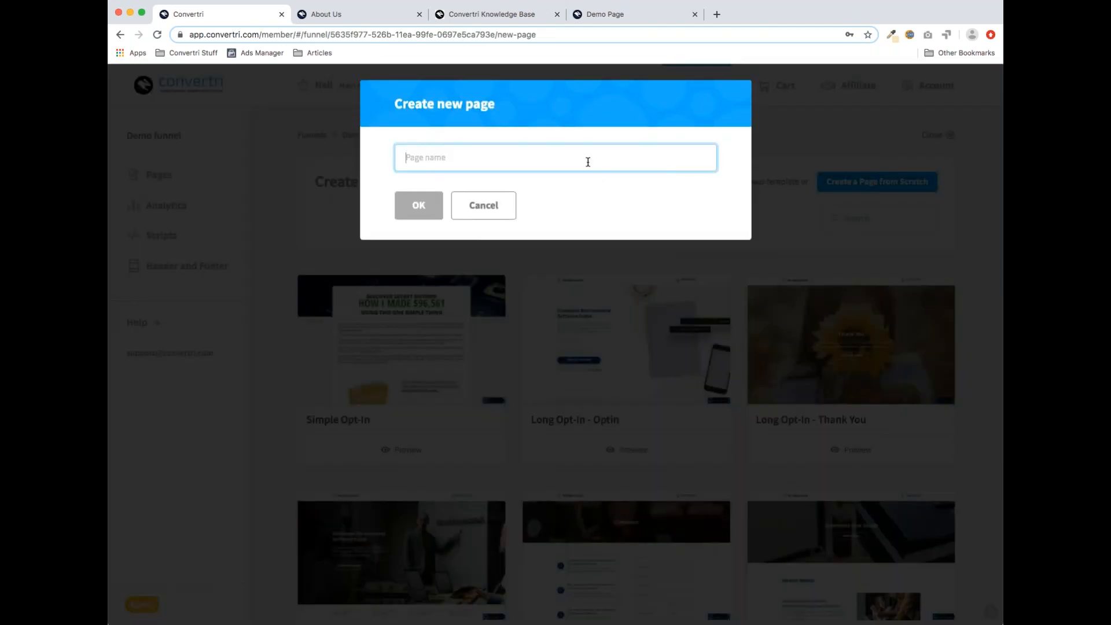
pyautogui.write('Opt-Inm')
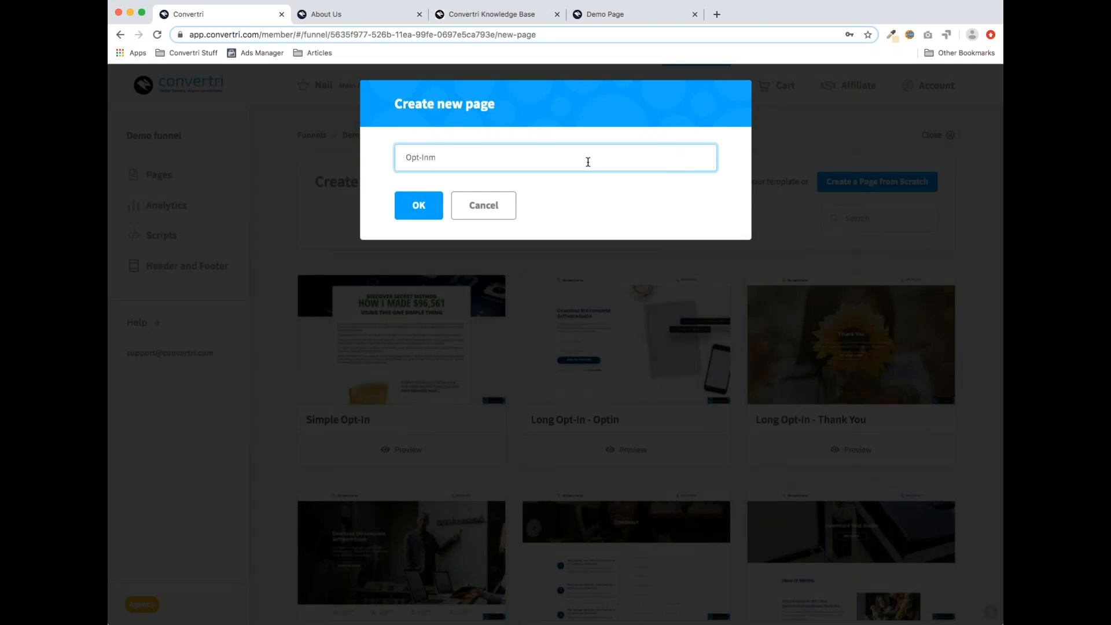
pyautogui.press('BackSpace')
pyautogui.click(417, 207)
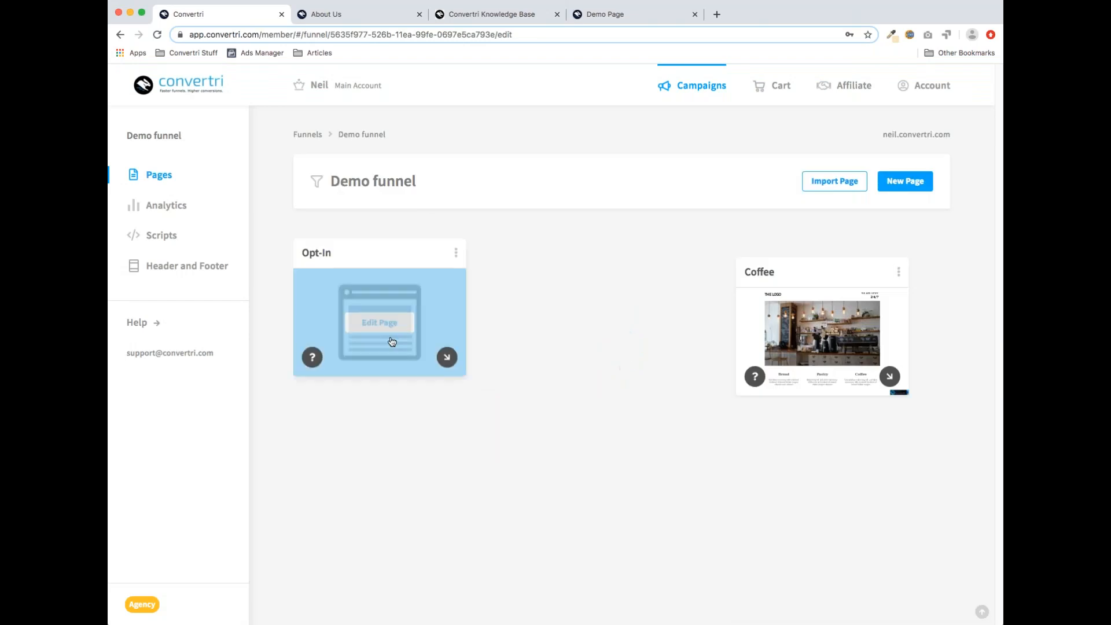
pyautogui.click(378, 322)
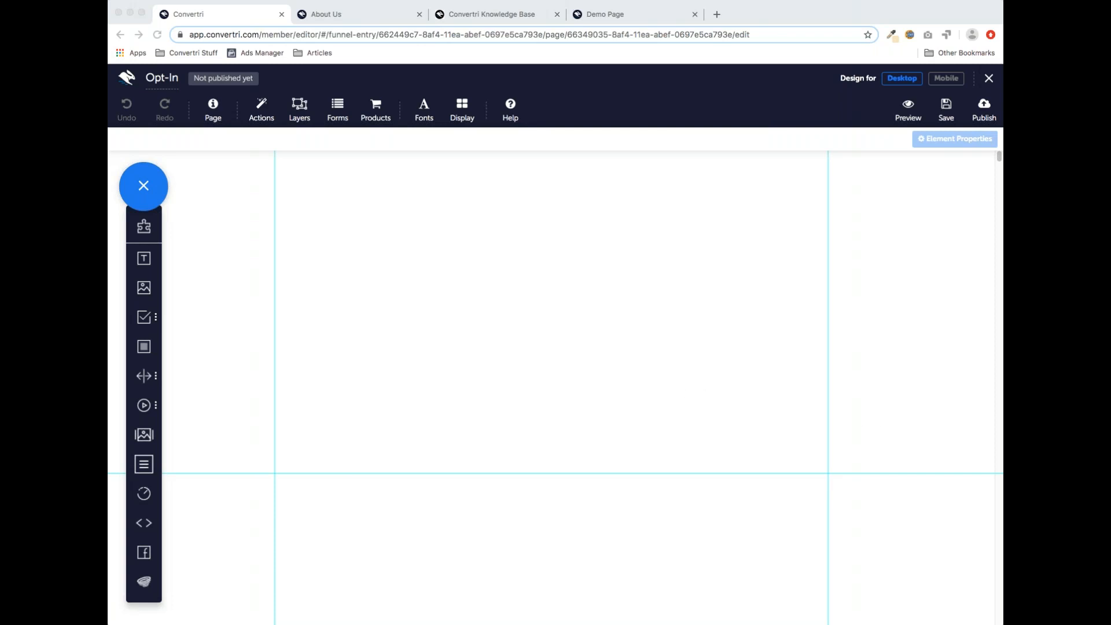
# Check the demo page's layout again and return to the Opt-In page editor
pyautogui.click(641, 397)
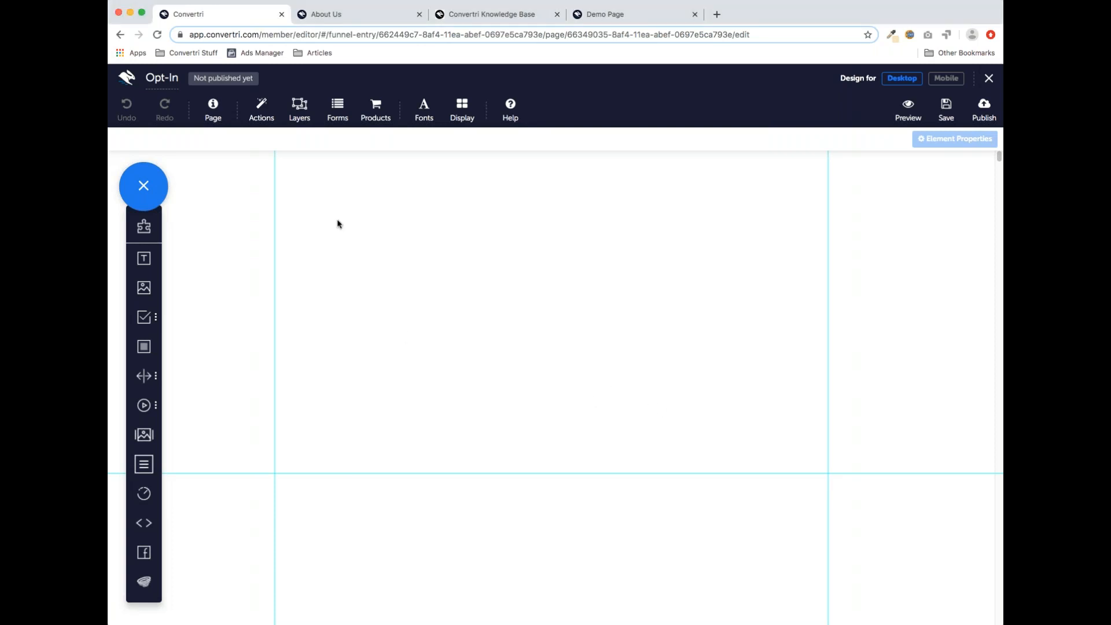
pyautogui.click(614, 20)
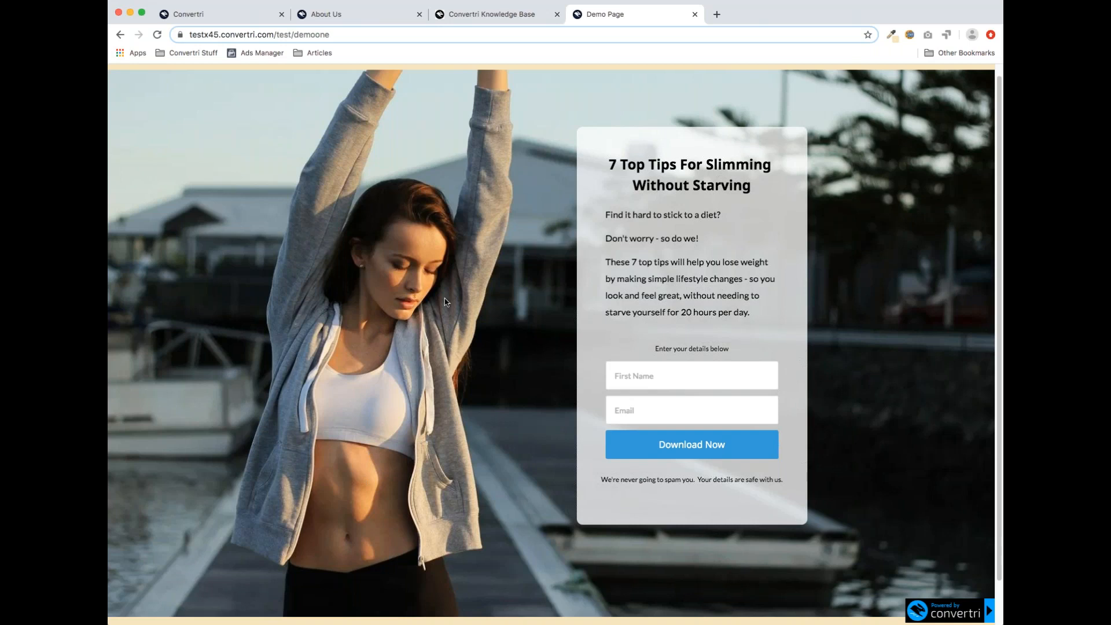
pyautogui.click(236, 23)
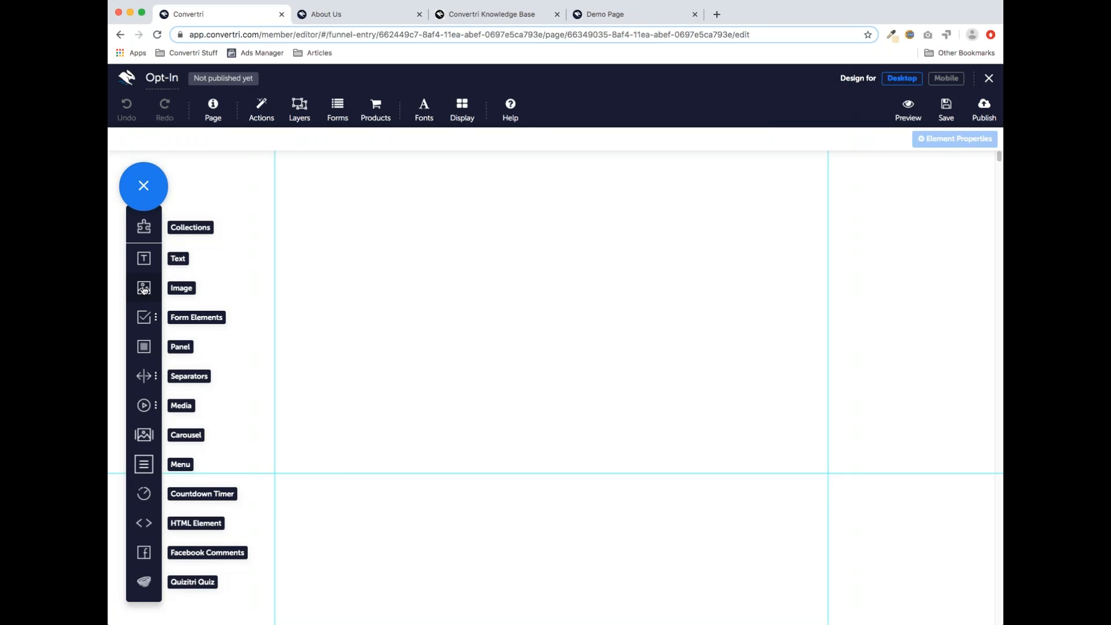
# Add an image element to the middle of the page and delete woman.jpg from the Media Gallery's home folder
pyautogui.moveTo(145, 290); pyautogui.dragTo(561, 305)
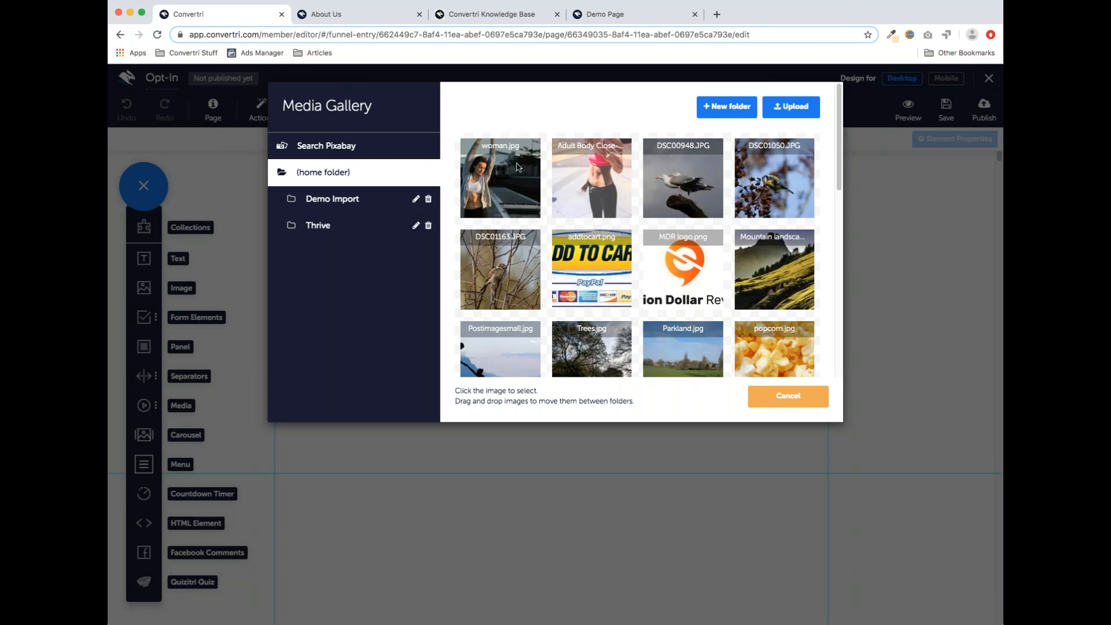
pyautogui.click(496, 168)
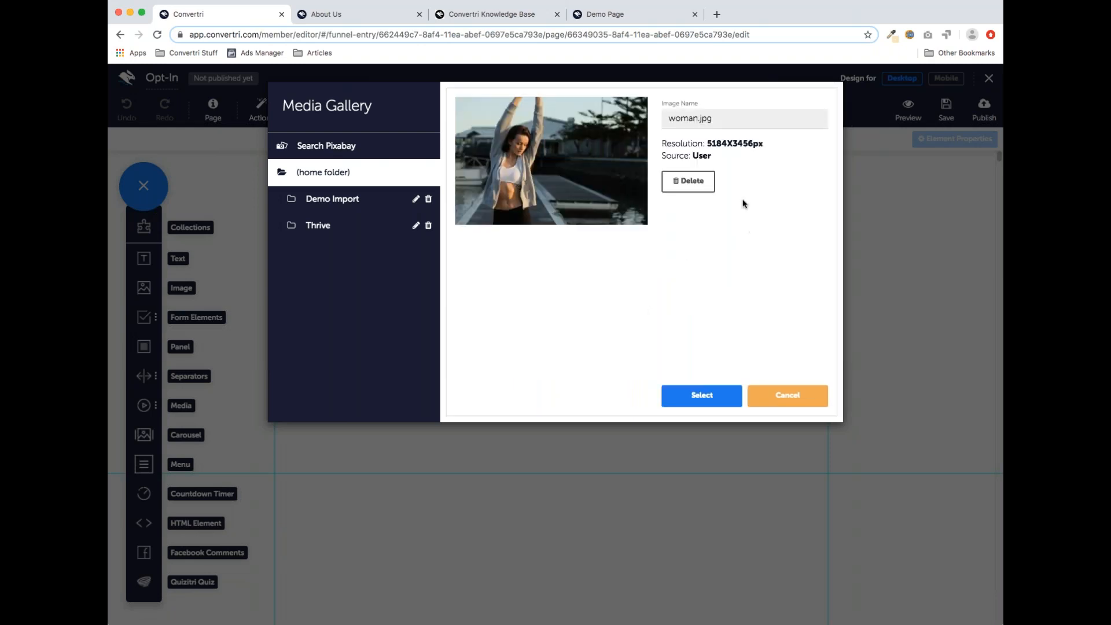
pyautogui.click(698, 188)
pyautogui.click(698, 181)
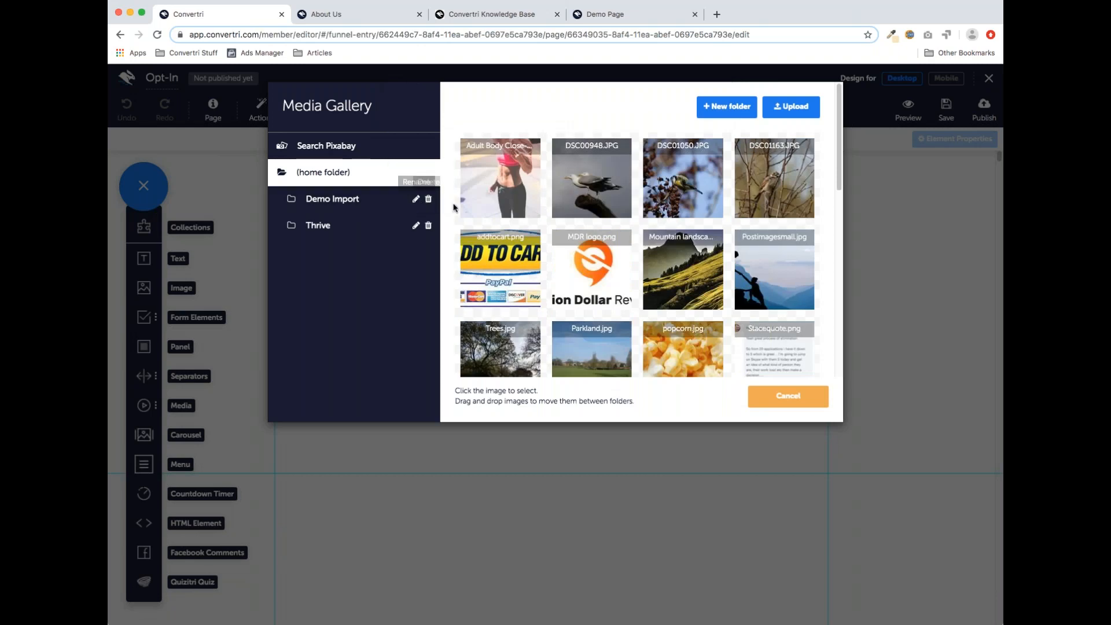
# Search Pixabay for "snake" images in the Media Gallery and look through the results
pyautogui.click(364, 149)
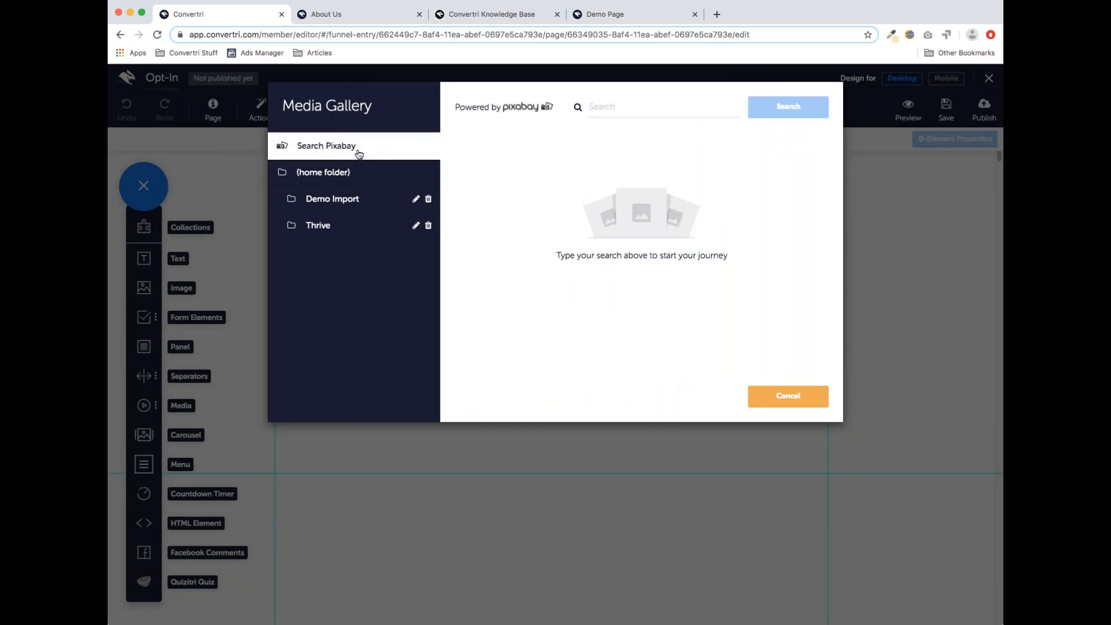
pyautogui.click(601, 110)
pyautogui.write('snake')
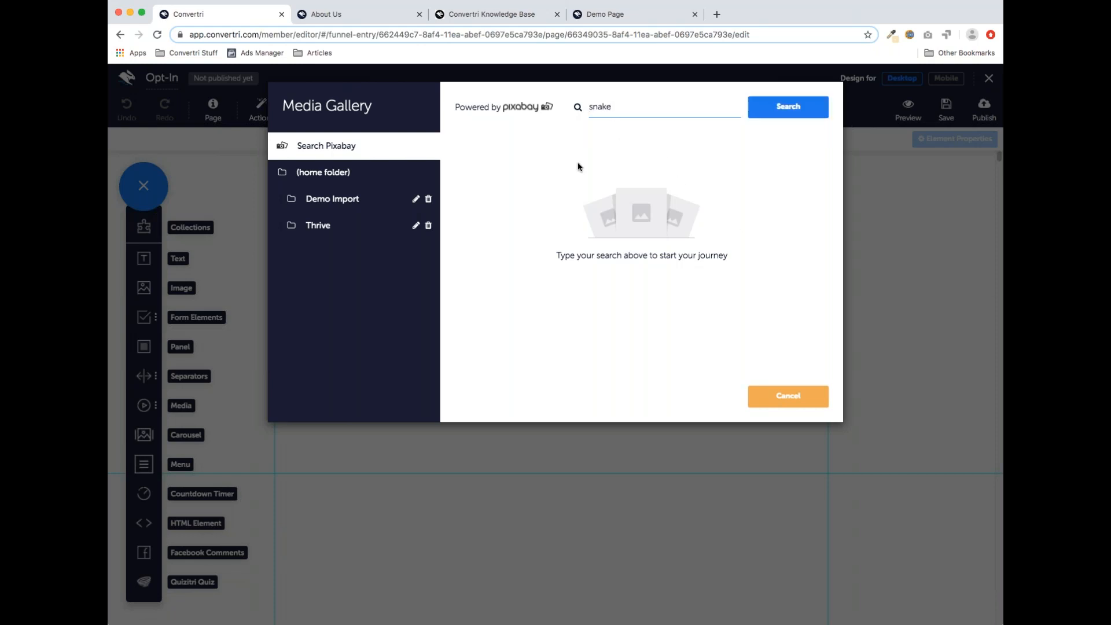
pyautogui.press('Return')
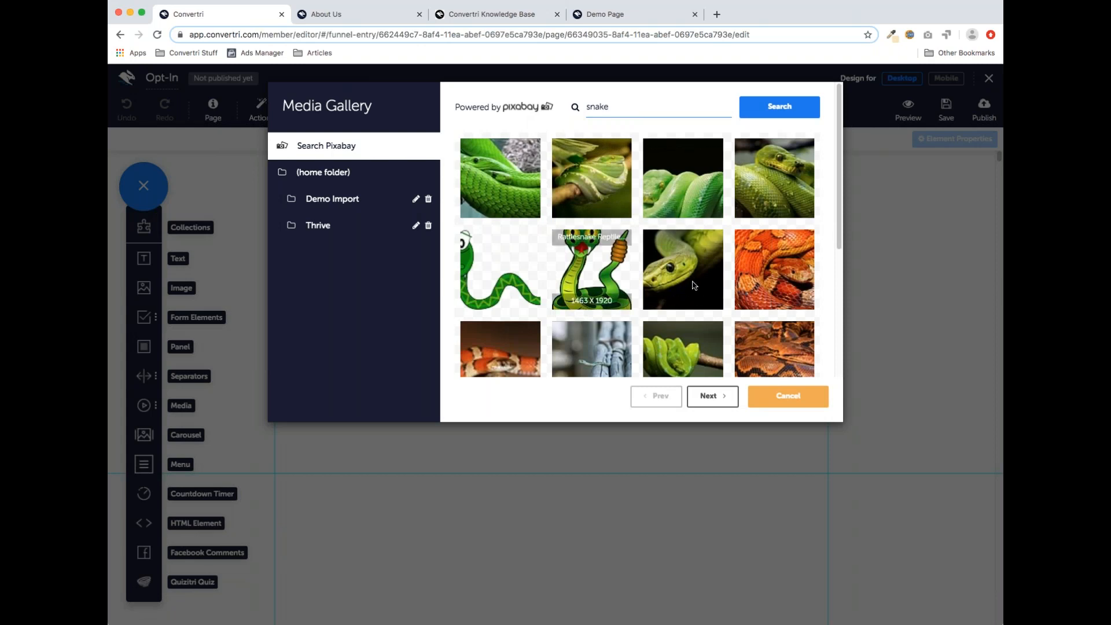
pyautogui.scroll(-1, 692, 282)
pyautogui.scroll(-3, 693, 285)
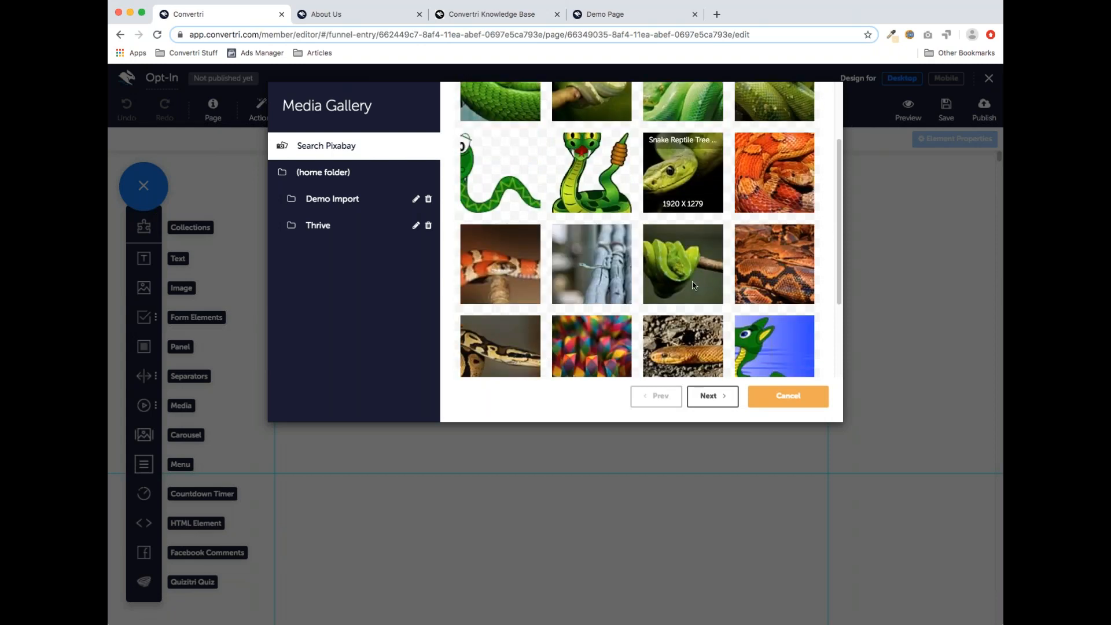
pyautogui.scroll(4, 689, 284)
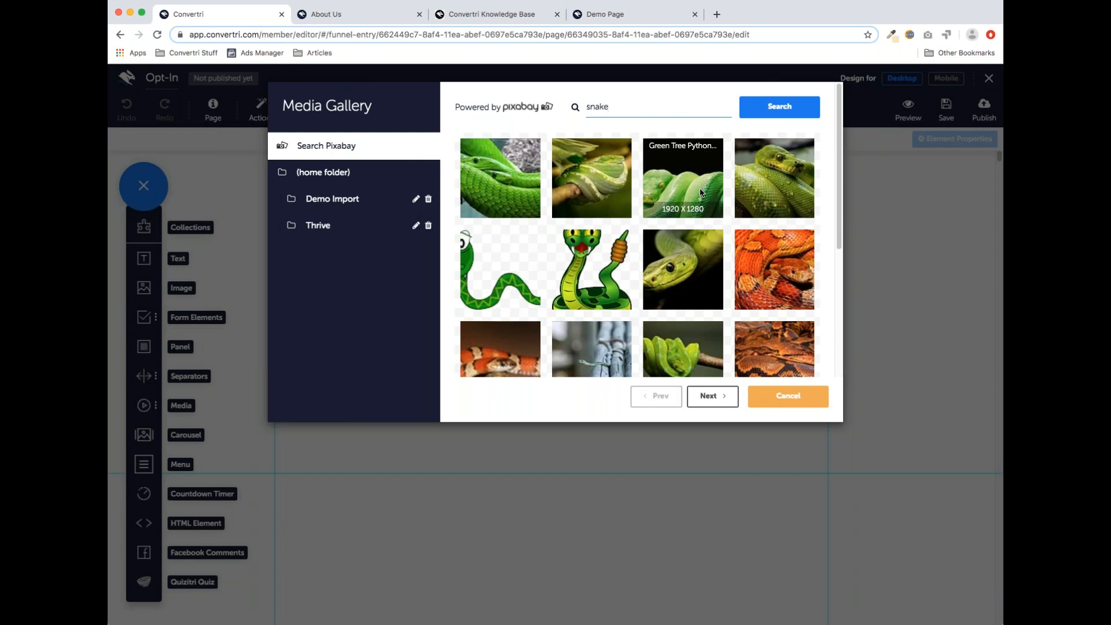
# Upload woman.jpg from the computer into the Media Gallery's home folder
pyautogui.click(350, 172)
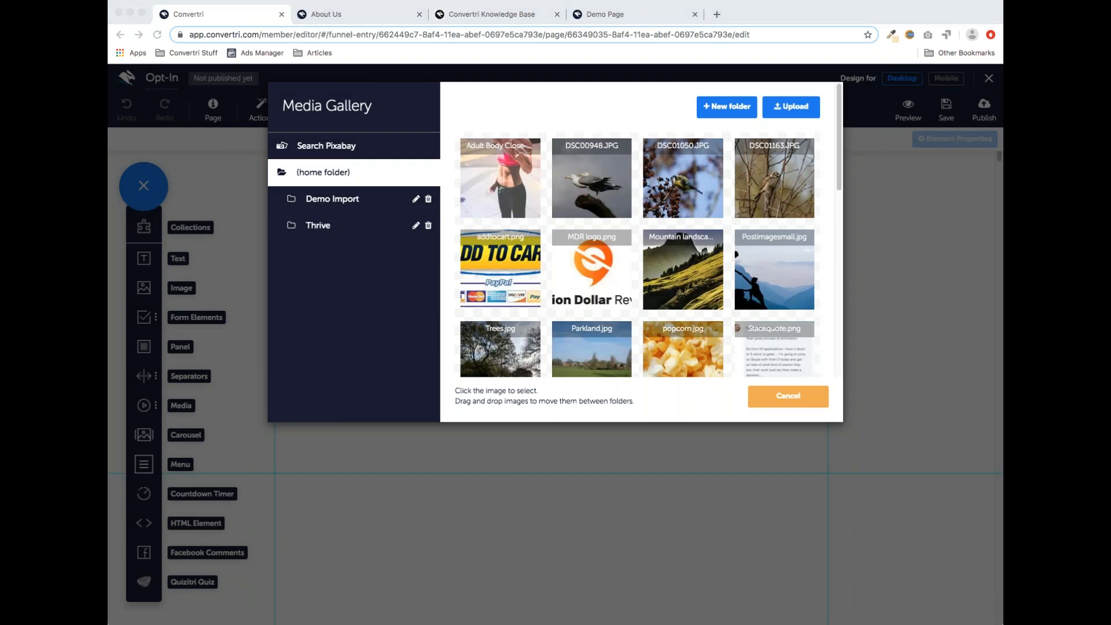
pyautogui.moveTo(787, 334); pyautogui.dragTo(608, 209)
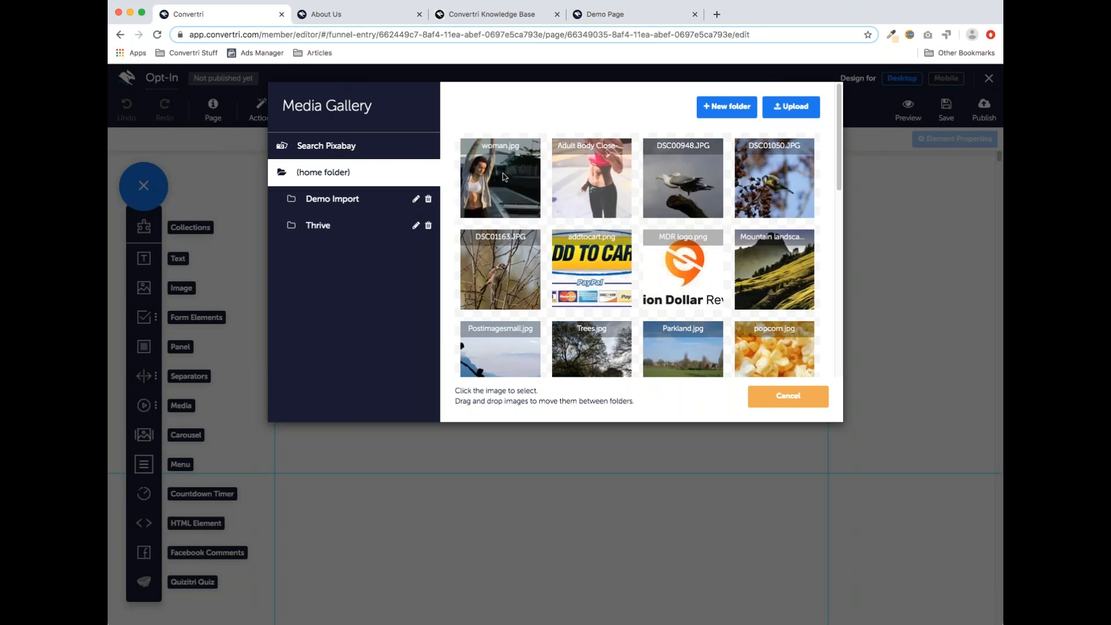
# Insert woman.jpg from the Media Gallery and move the image towards the upper part of the page
pyautogui.click(503, 176)
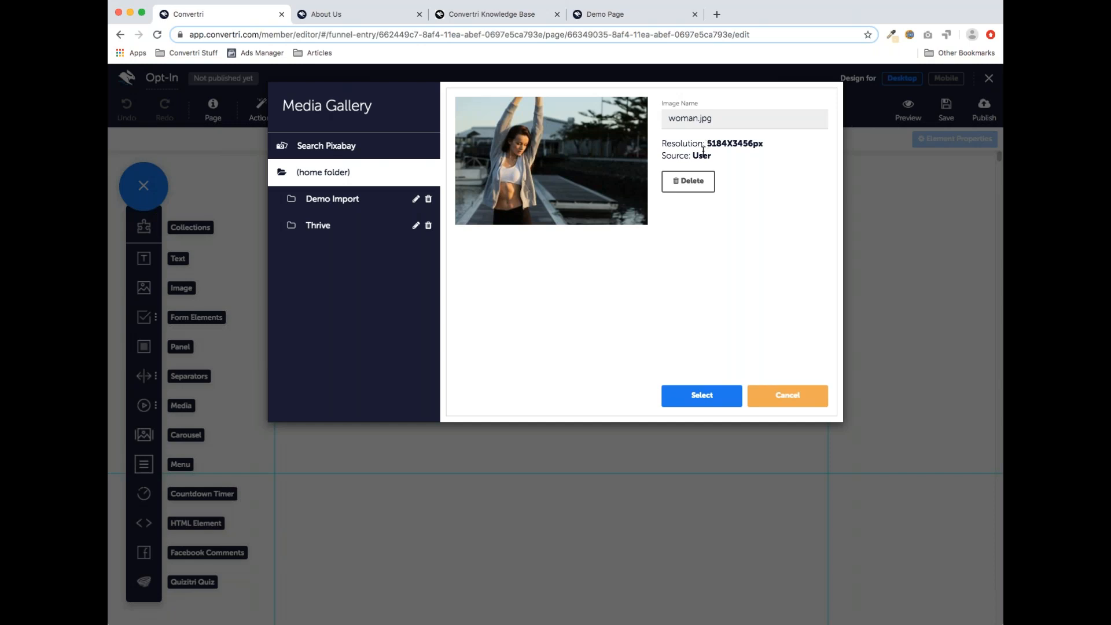
pyautogui.click(702, 396)
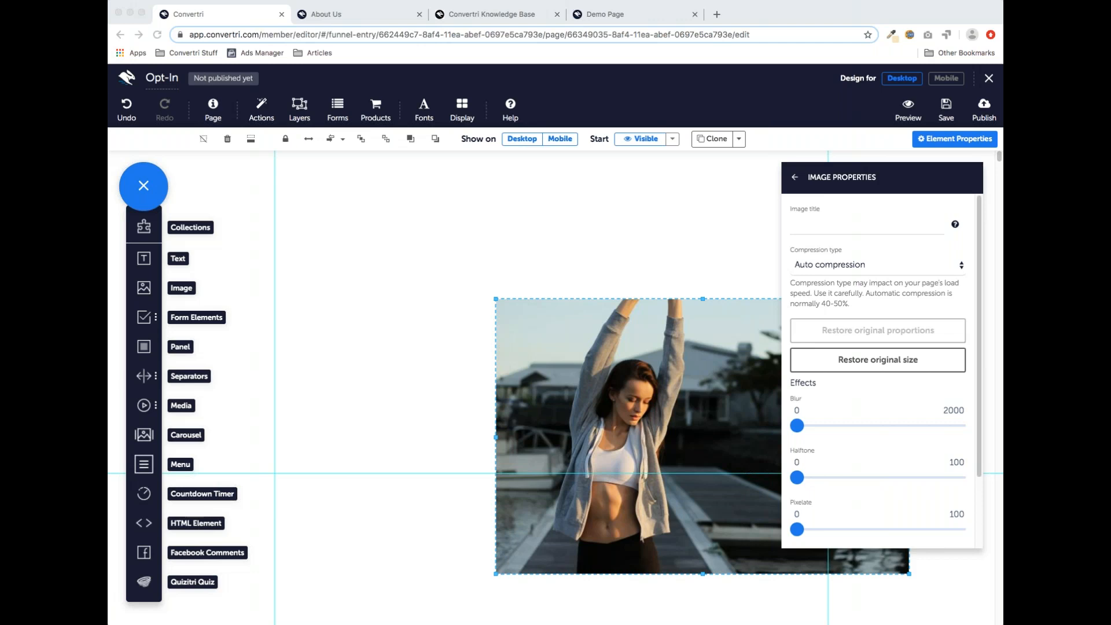
pyautogui.click(702, 337)
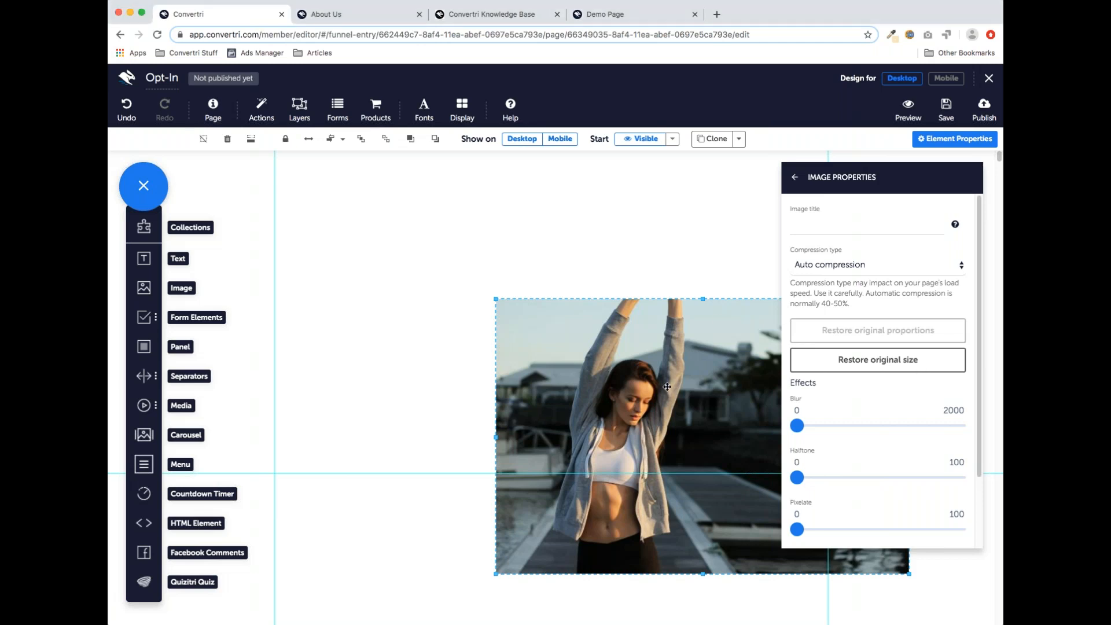
pyautogui.moveTo(646, 407); pyautogui.dragTo(457, 275)
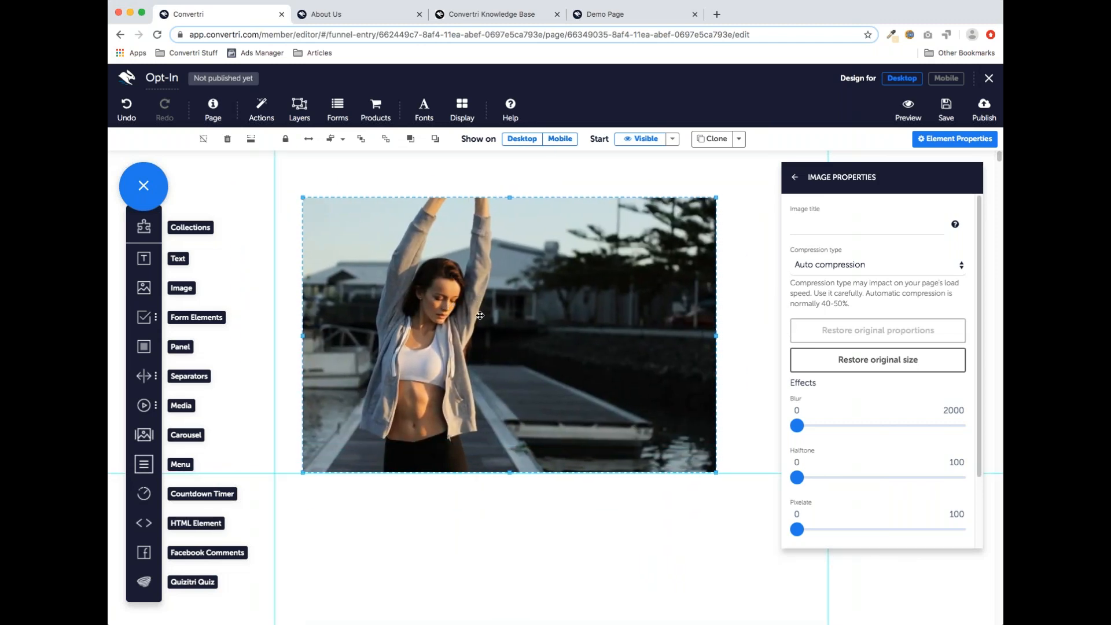
# Make the woman image full width, raise it to leave a narrow strip above, and extend its lower edge to show her waist
pyautogui.click(310, 143)
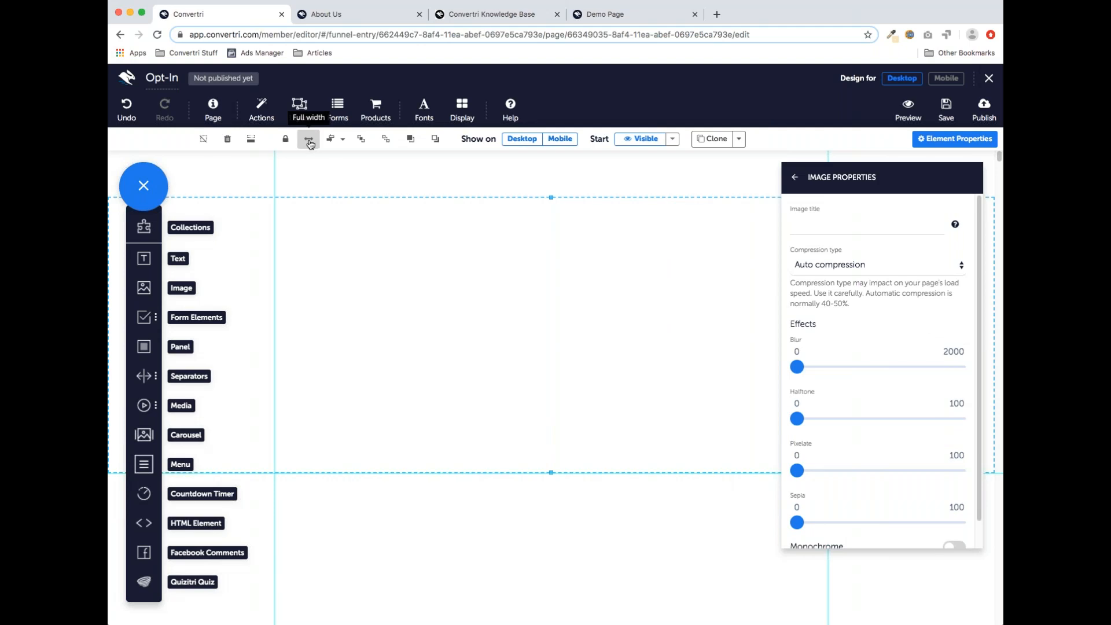
pyautogui.moveTo(518, 283); pyautogui.dragTo(521, 306)
pyautogui.moveTo(551, 224); pyautogui.dragTo(557, 181)
pyautogui.scroll(-2, 547, 334)
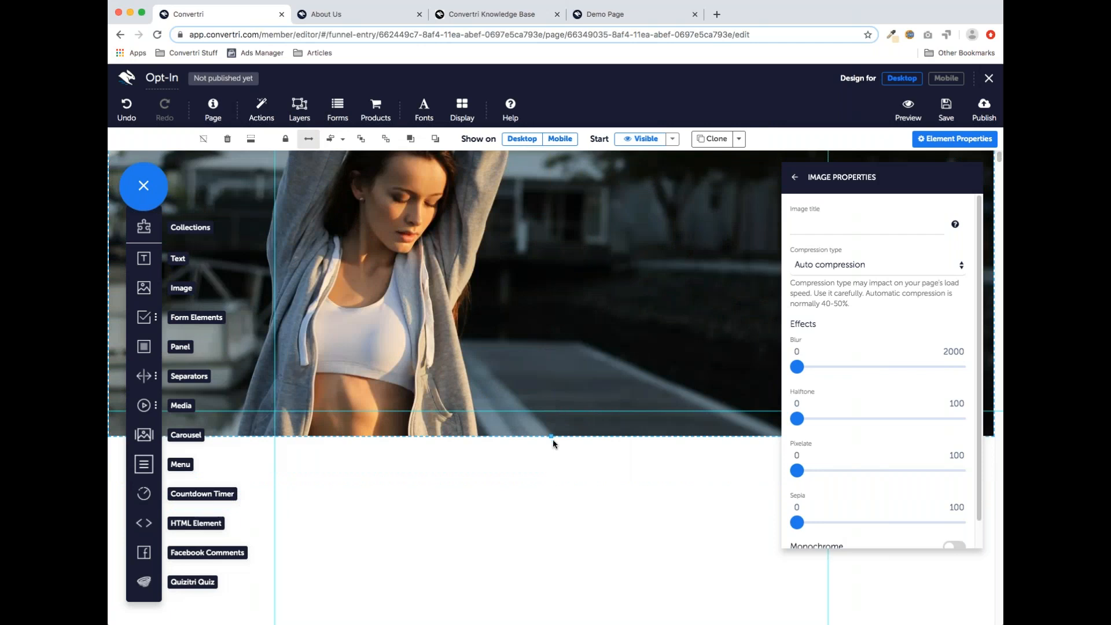
pyautogui.moveTo(550, 437); pyautogui.dragTo(551, 612)
pyautogui.scroll(-5, 565, 386)
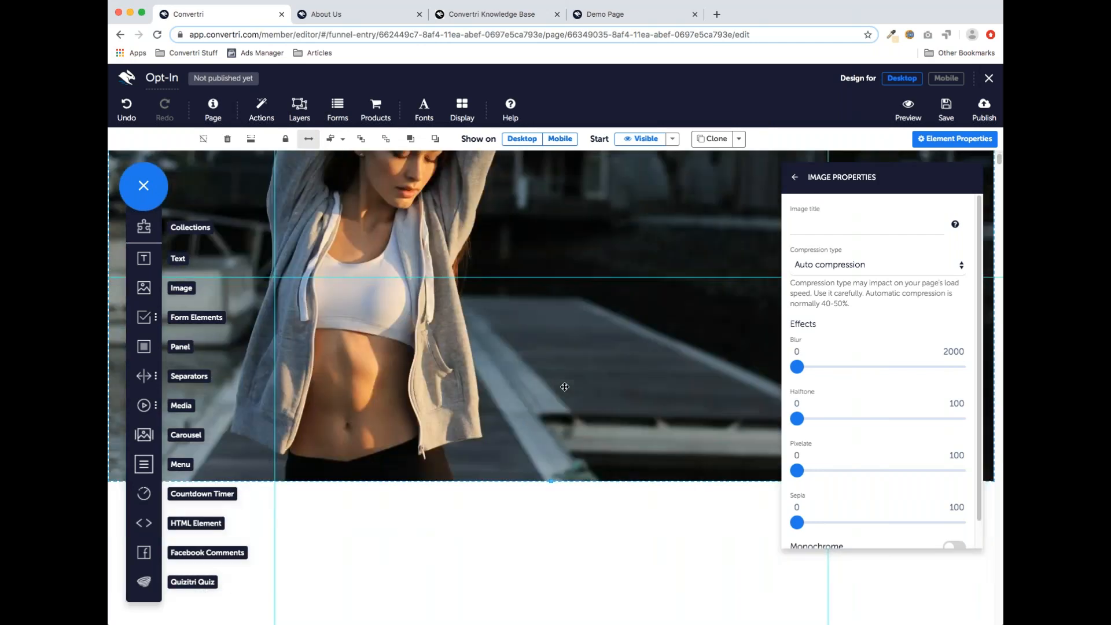
pyautogui.moveTo(551, 479); pyautogui.dragTo(548, 515)
pyautogui.scroll(4, 590, 397)
pyautogui.scroll(1, 591, 397)
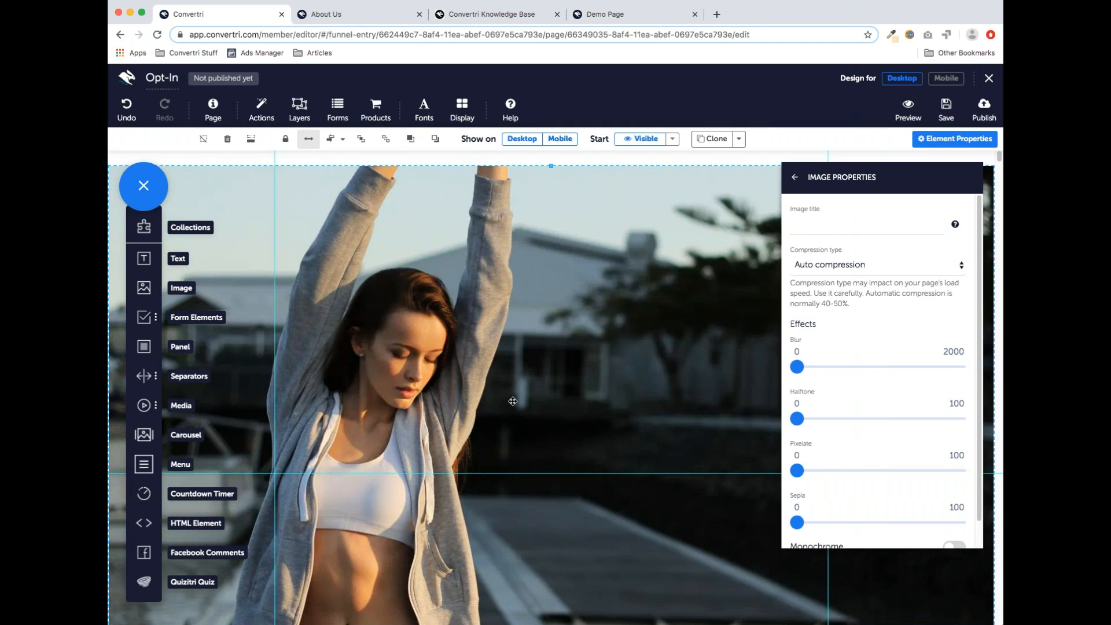
# Compare the full-width image with the demo page's version and fine-tune the height of its lower edge
pyautogui.click(624, 21)
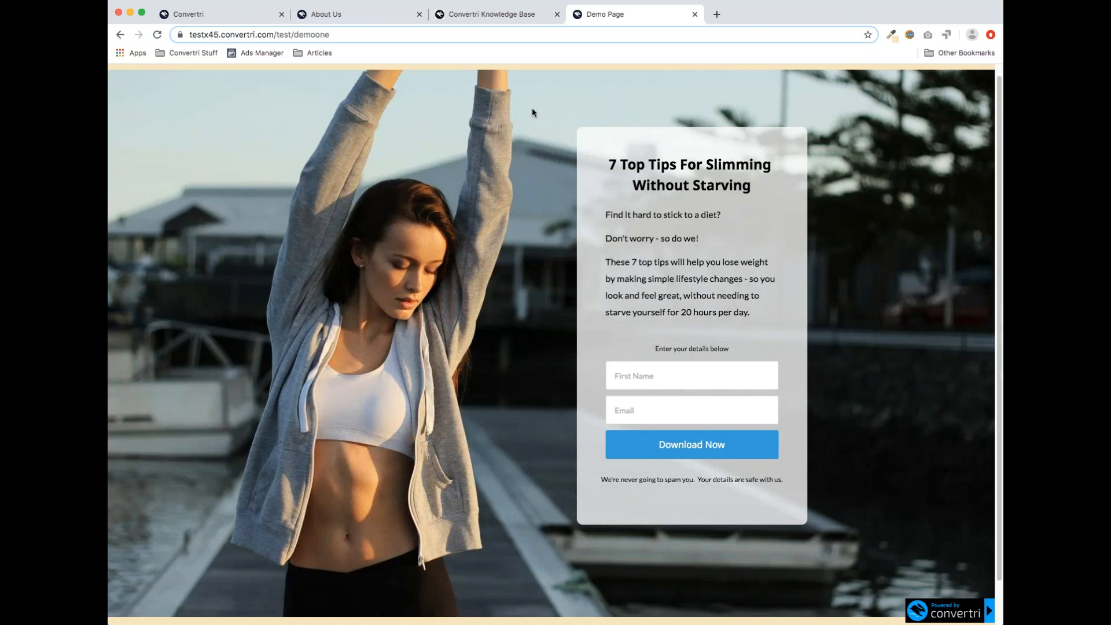
pyautogui.click(201, 15)
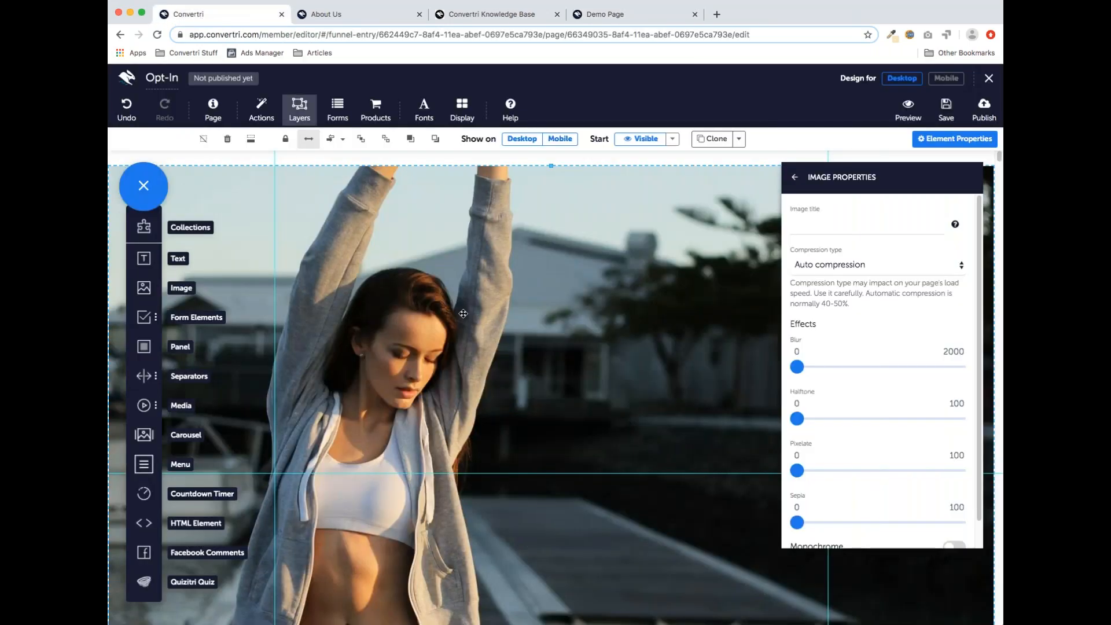
pyautogui.scroll(-6, 528, 346)
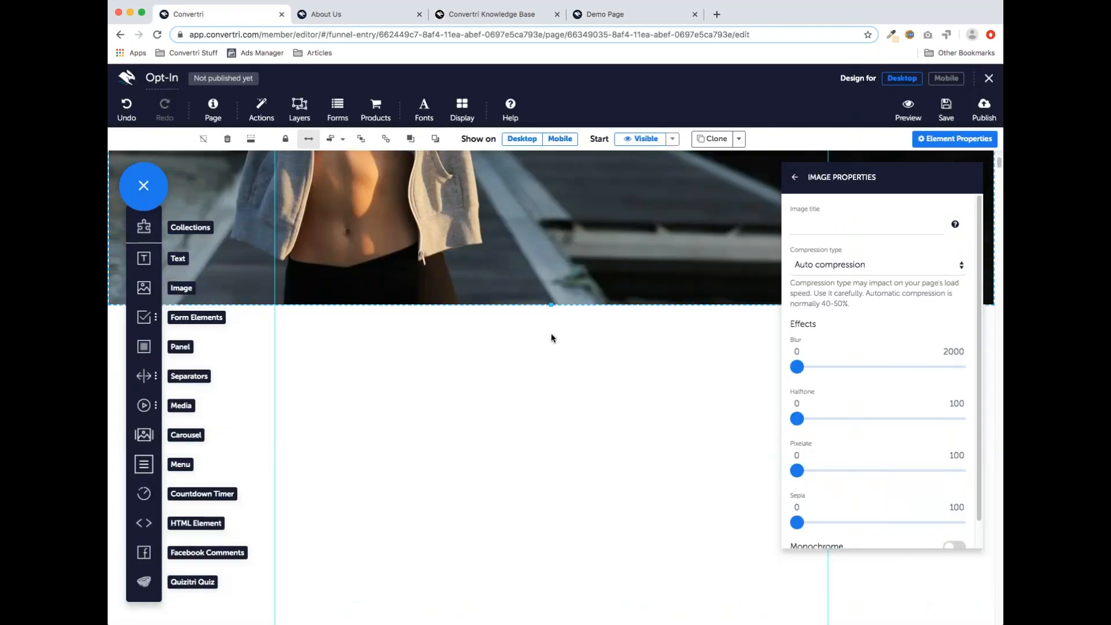
pyautogui.scroll(2, 549, 324)
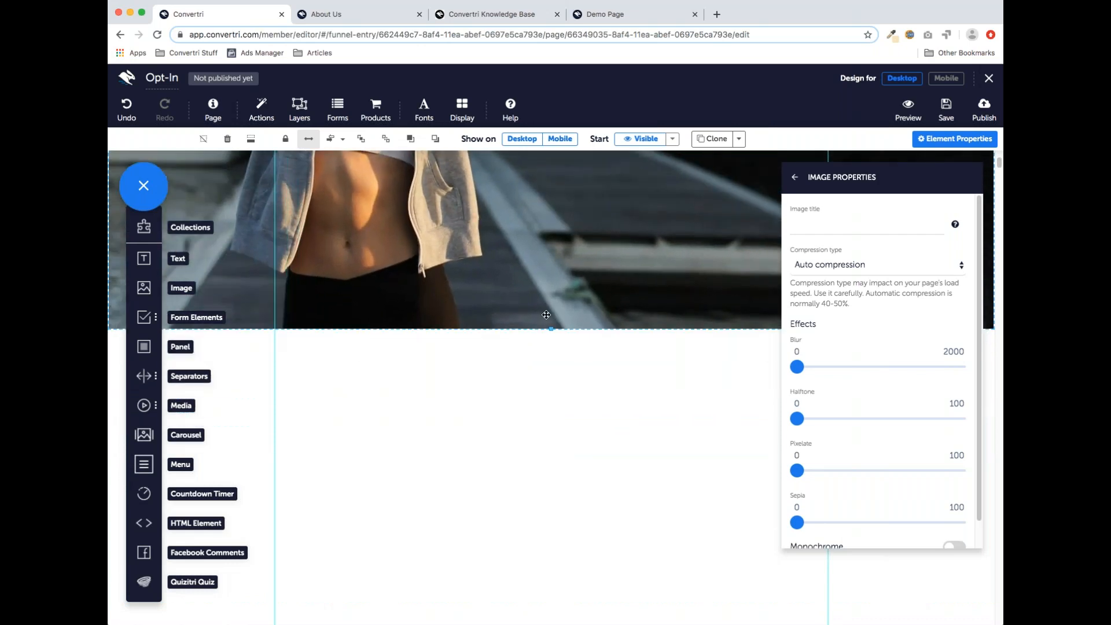
pyautogui.scroll(5, 544, 366)
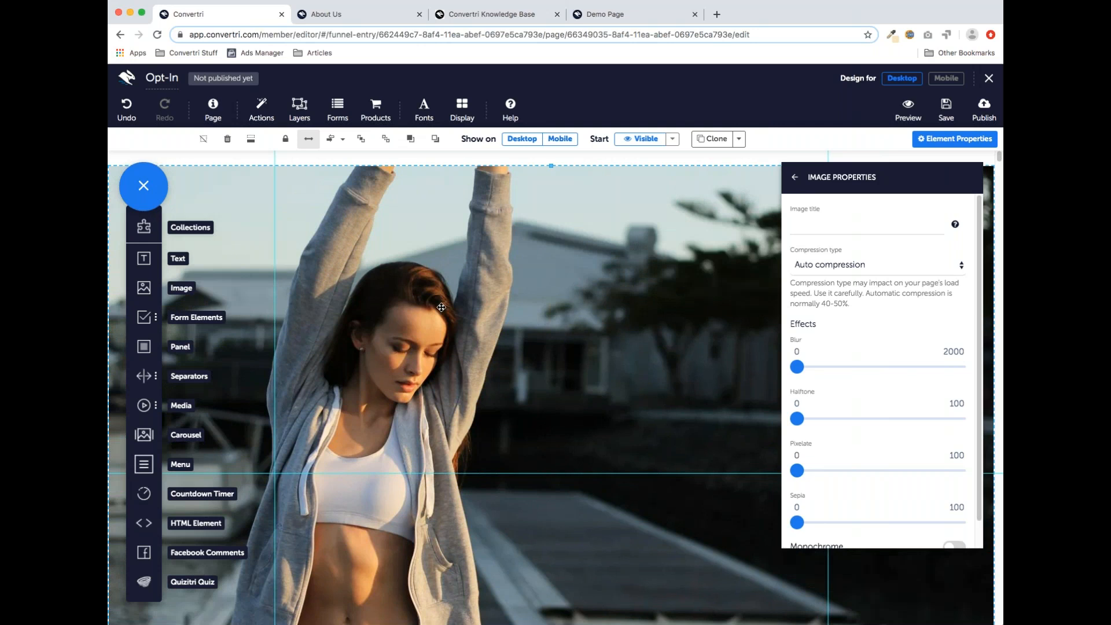
# Add a panel, fit it as a thin strip above the woman image and make it full width
pyautogui.moveTo(145, 347); pyautogui.dragTo(518, 272)
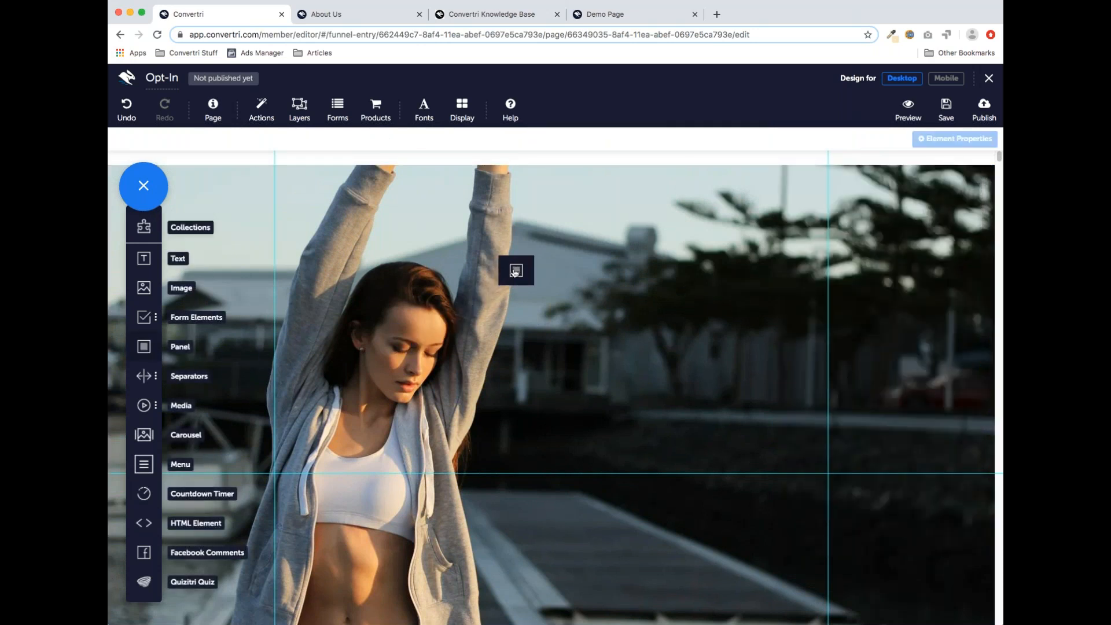
pyautogui.moveTo(517, 271); pyautogui.dragTo(517, 270)
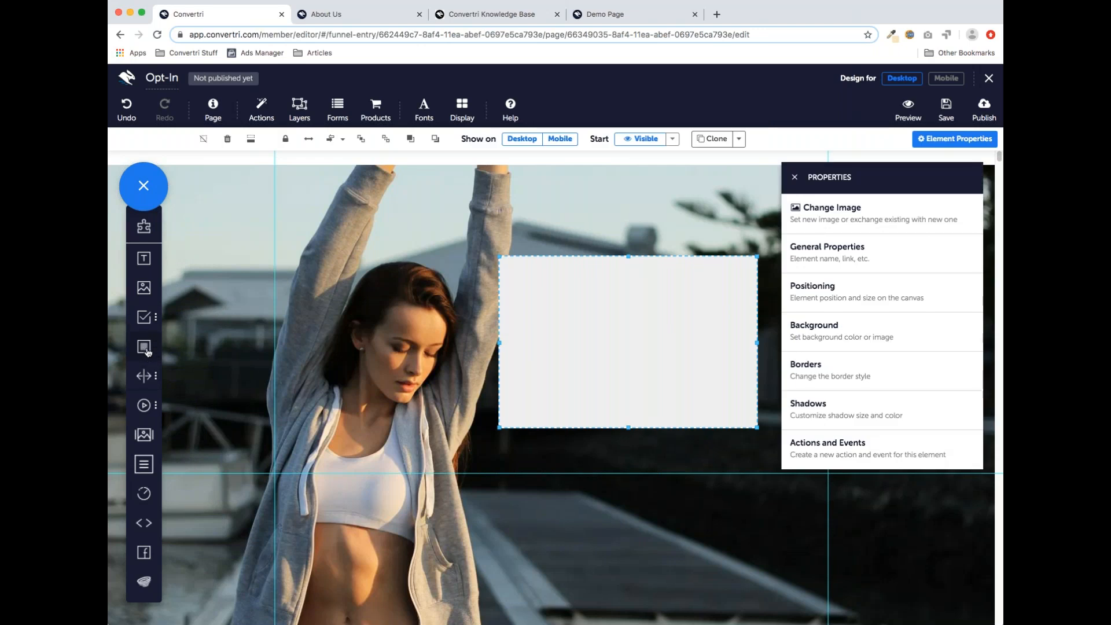
pyautogui.moveTo(579, 324); pyautogui.dragTo(566, 261)
pyautogui.moveTo(540, 323); pyautogui.dragTo(527, 166)
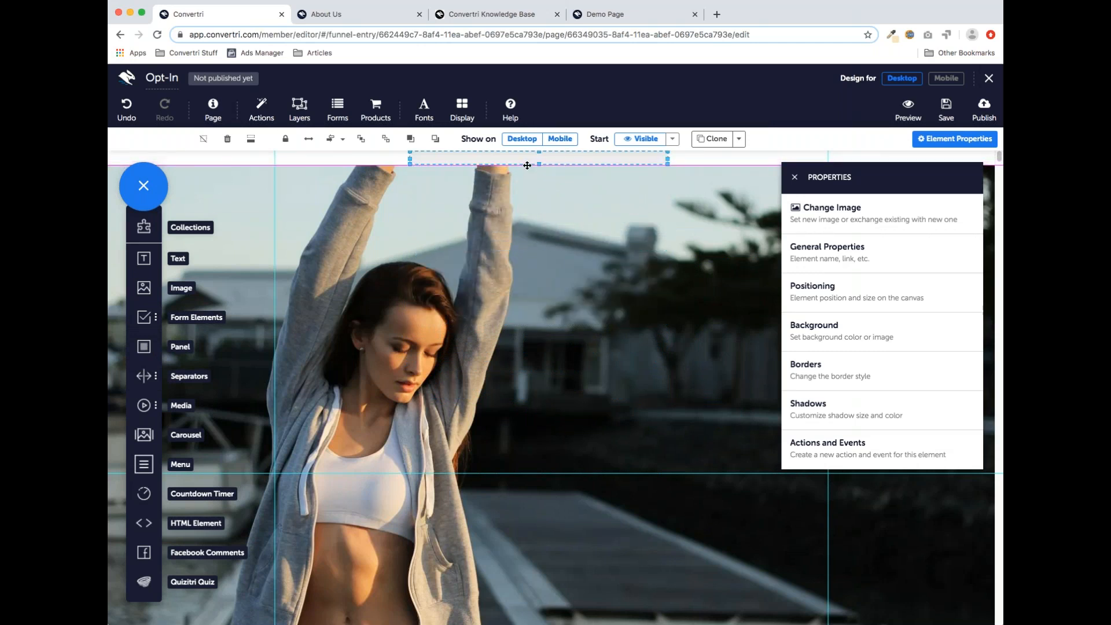
pyautogui.click(310, 142)
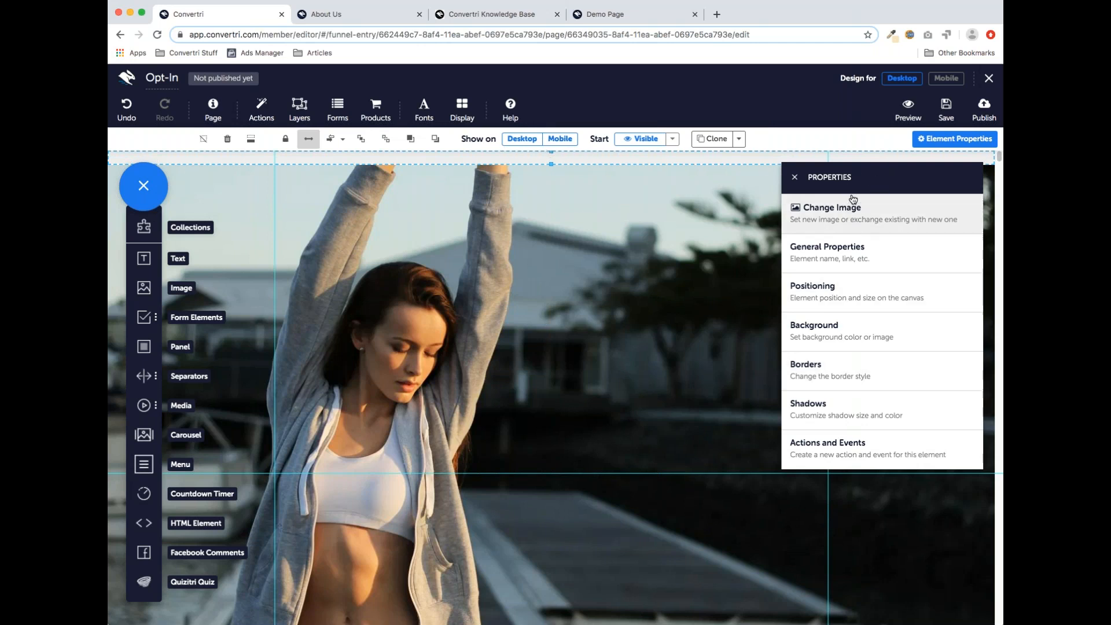
# Set the thin panel's background fill to the solid light orange rgb(252, 221, 149) and close its properties
pyautogui.click(838, 339)
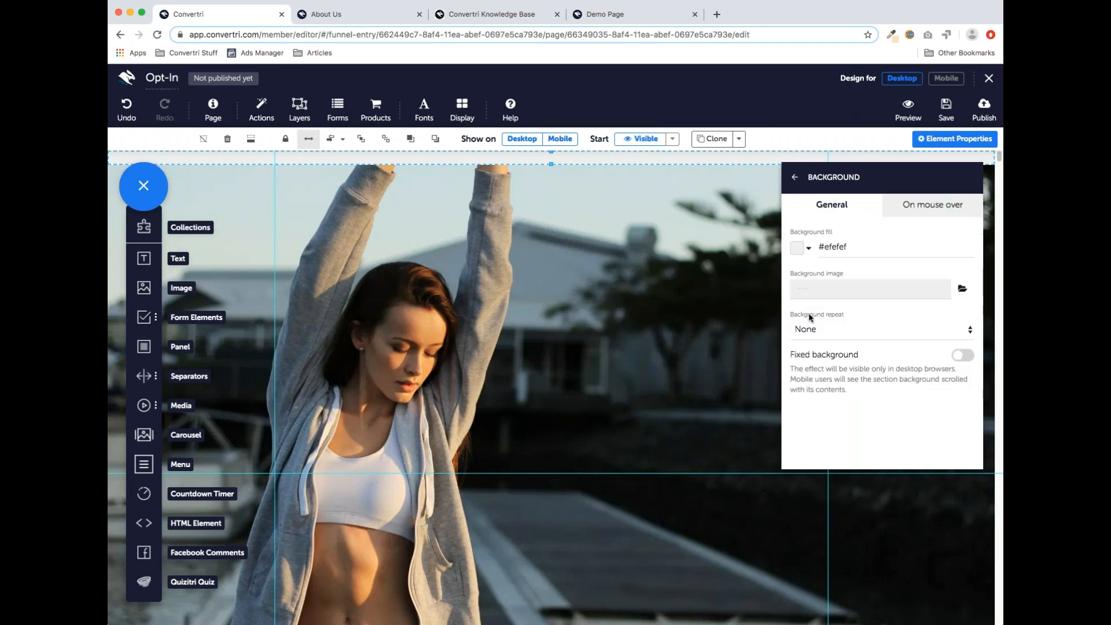
pyautogui.click(798, 249)
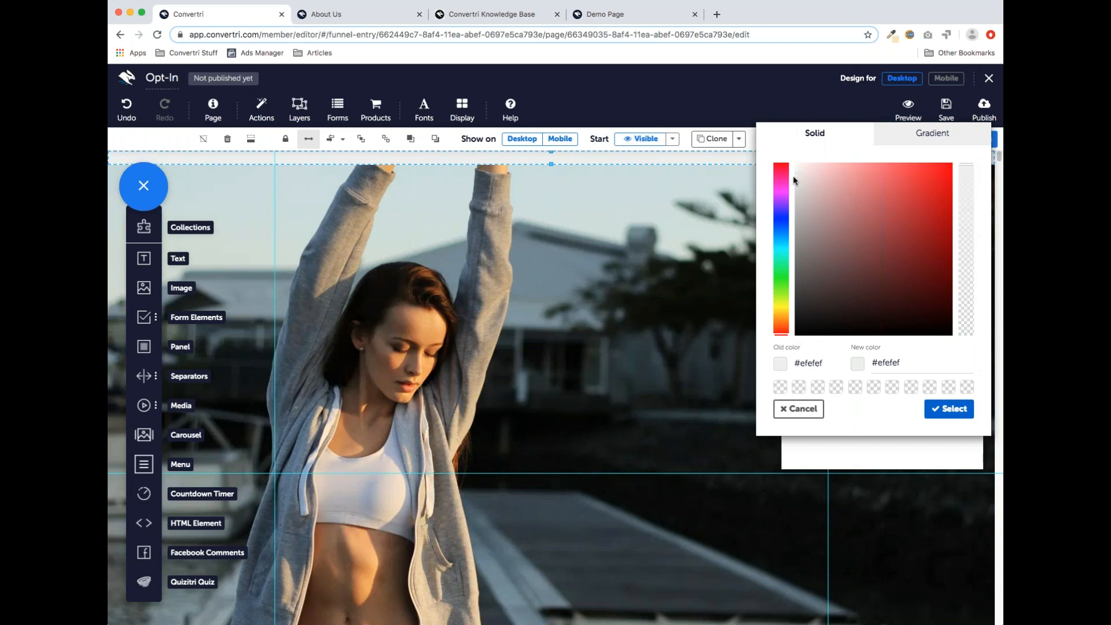
pyautogui.moveTo(797, 178)
pyautogui.mouseDown()
pyautogui.moveTo(841, 212)
pyautogui.moveTo(908, 212)
pyautogui.moveTo(910, 191)
pyautogui.moveTo(900, 224)
pyautogui.mouseUp()
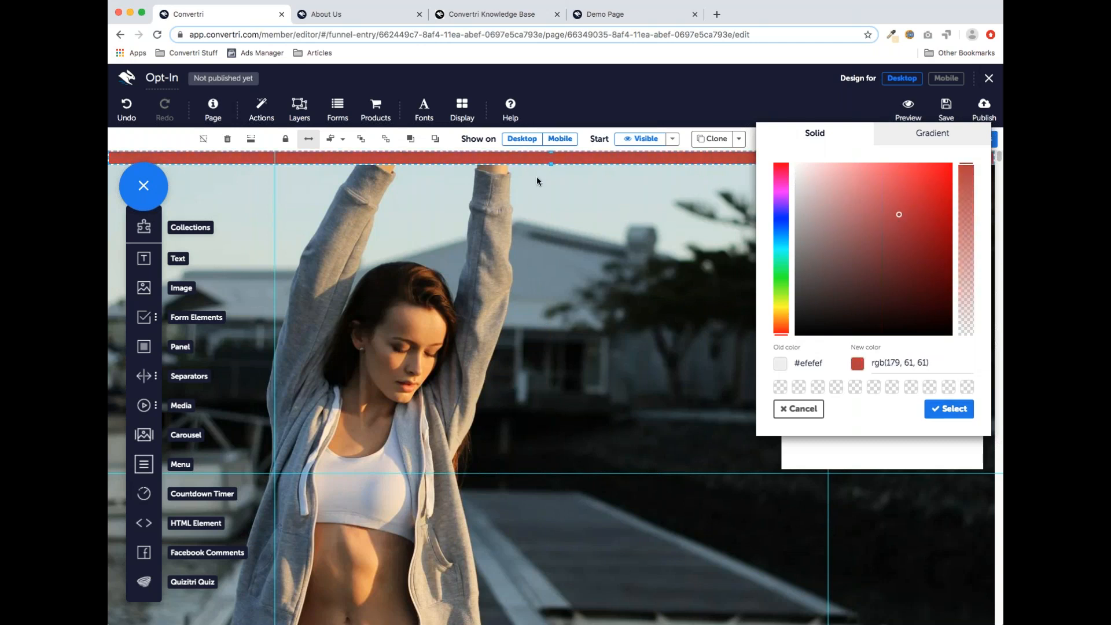
pyautogui.moveTo(786, 338); pyautogui.dragTo(787, 319)
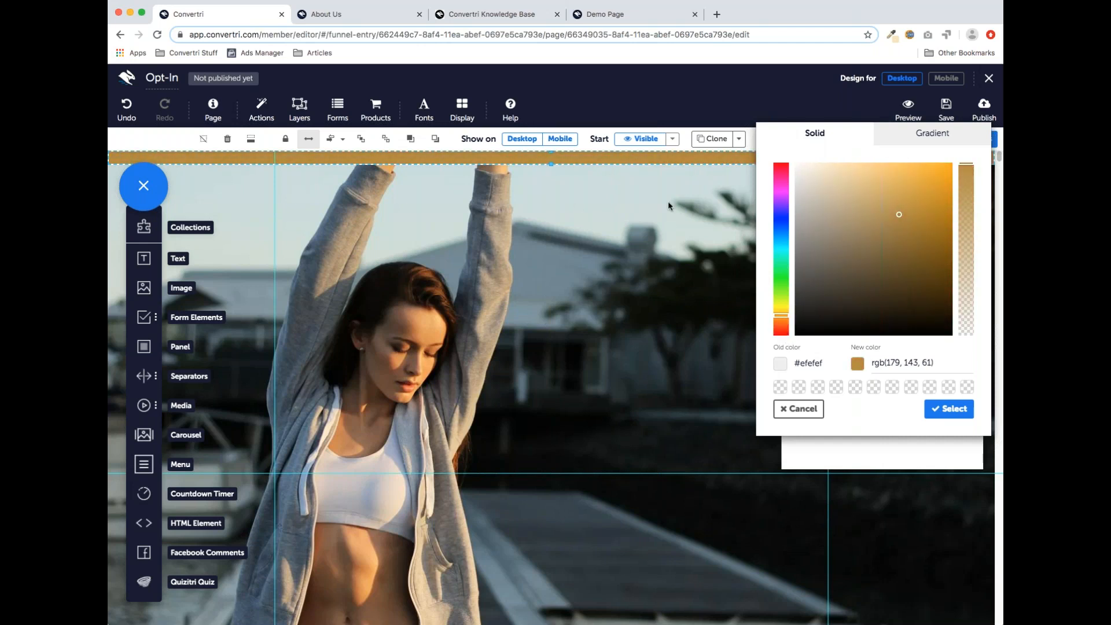
pyautogui.moveTo(899, 217); pyautogui.dragTo(859, 171)
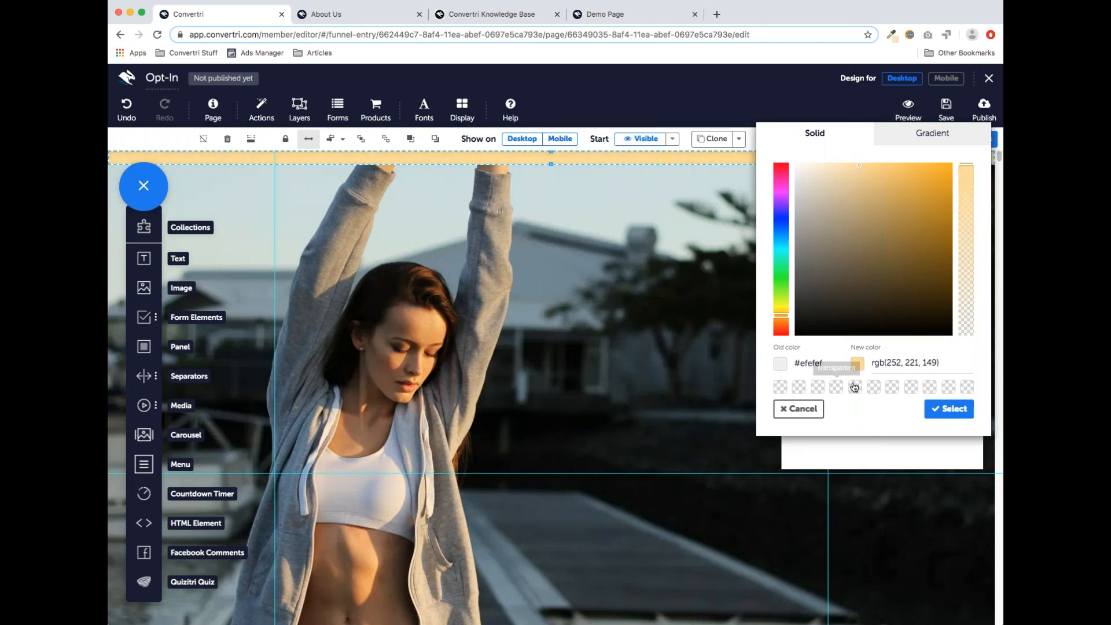
pyautogui.click(950, 412)
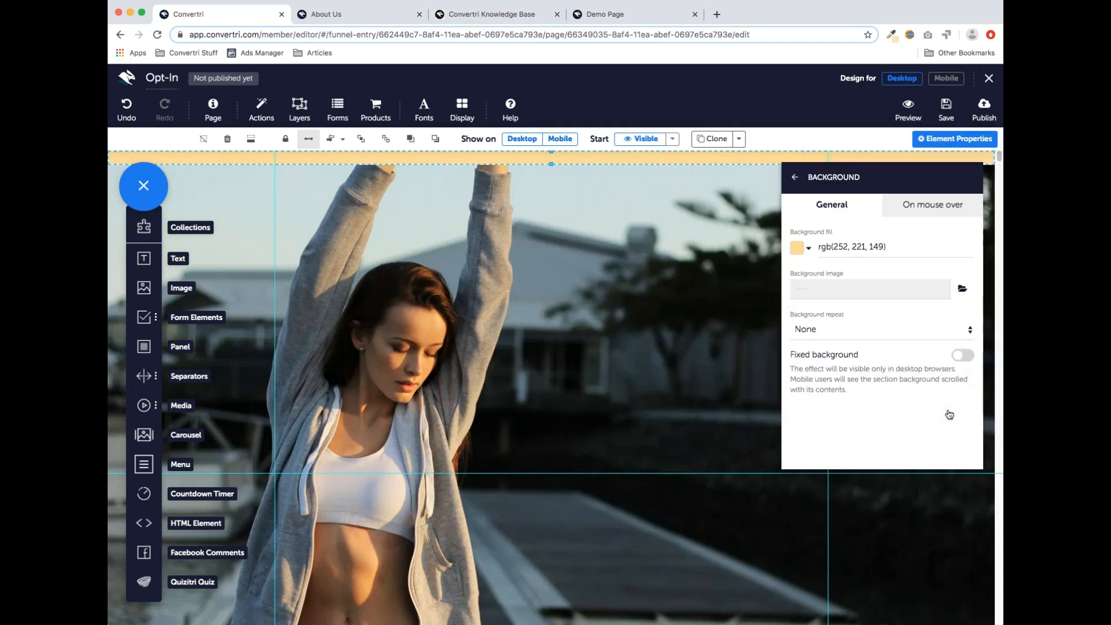
pyautogui.click(795, 181)
pyautogui.click(796, 179)
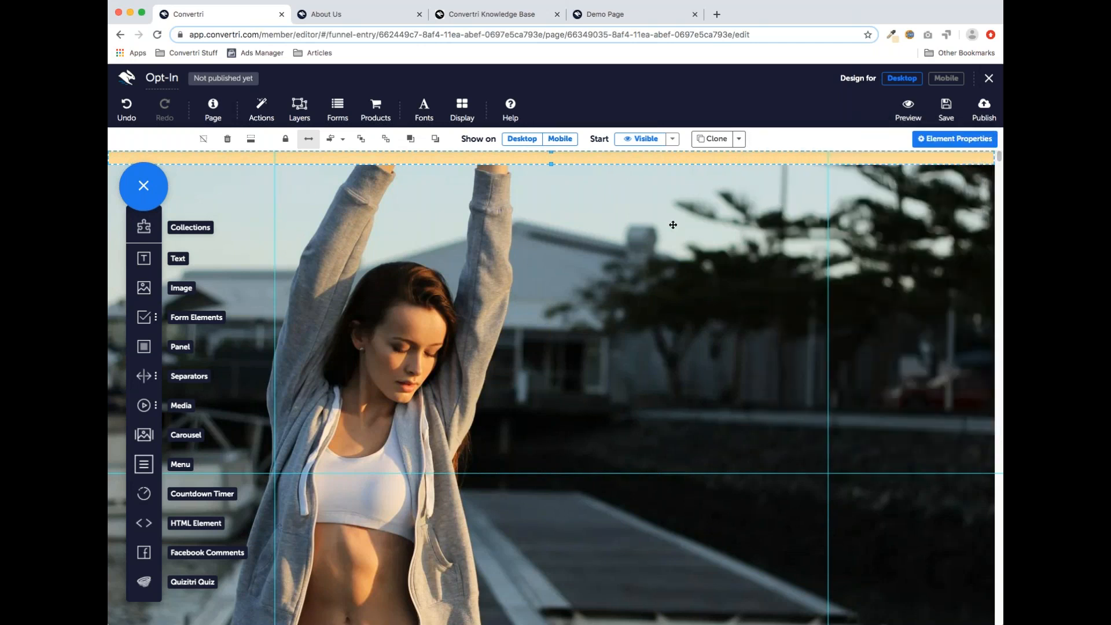
# Clone the light orange strip, place the copy directly below the woman image and extend it downward into a taller footer band
pyautogui.scroll(-5, 625, 239)
pyautogui.scroll(-5, 626, 239)
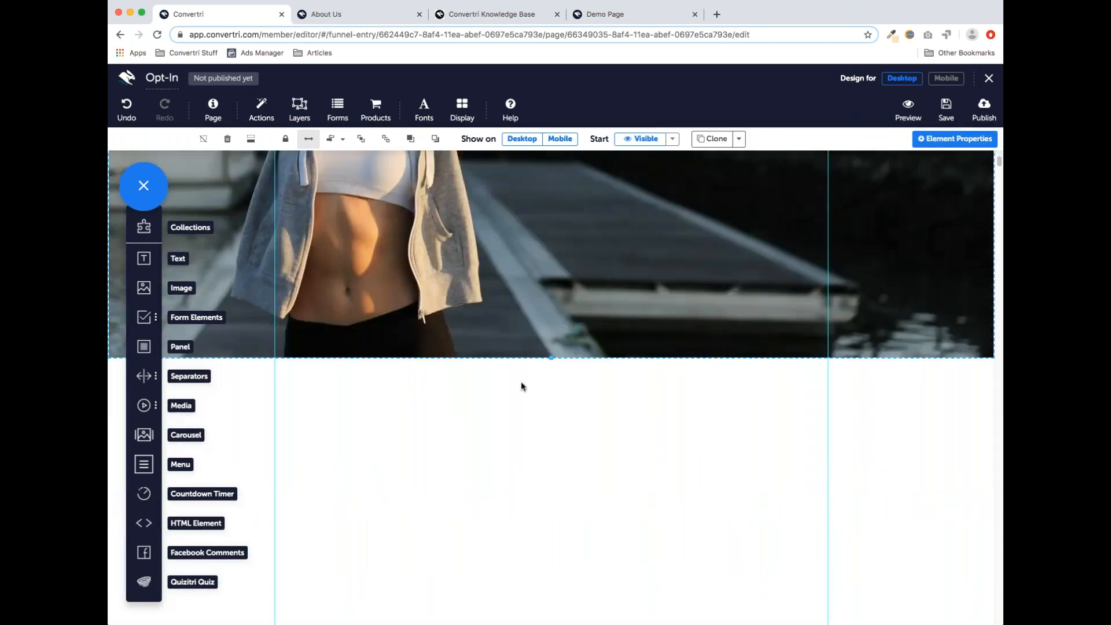
pyautogui.scroll(10, 537, 394)
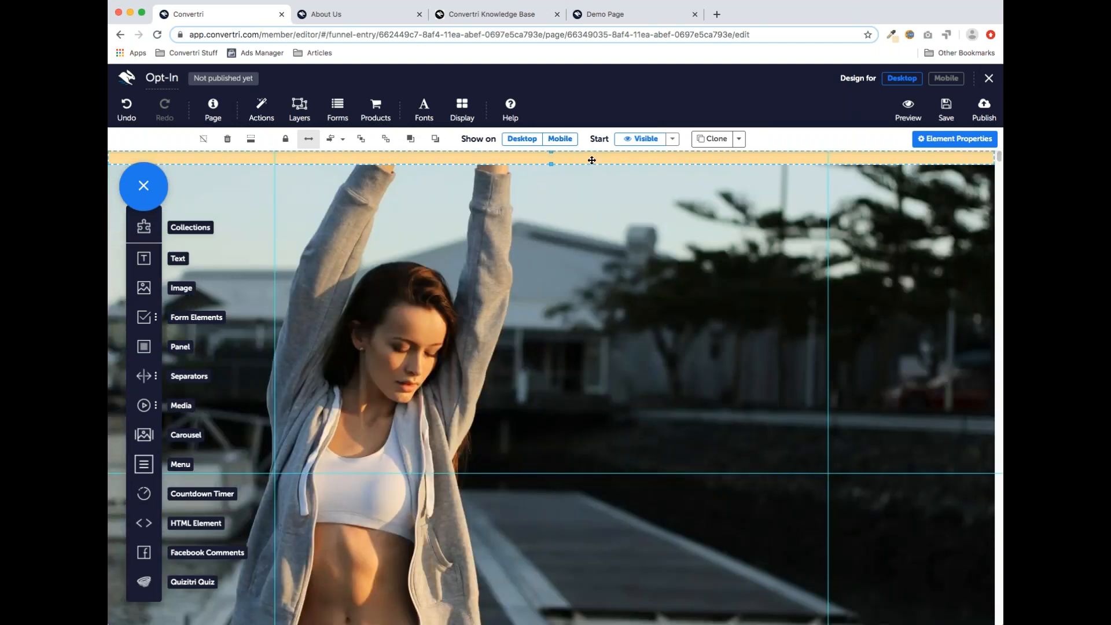
pyautogui.click(720, 141)
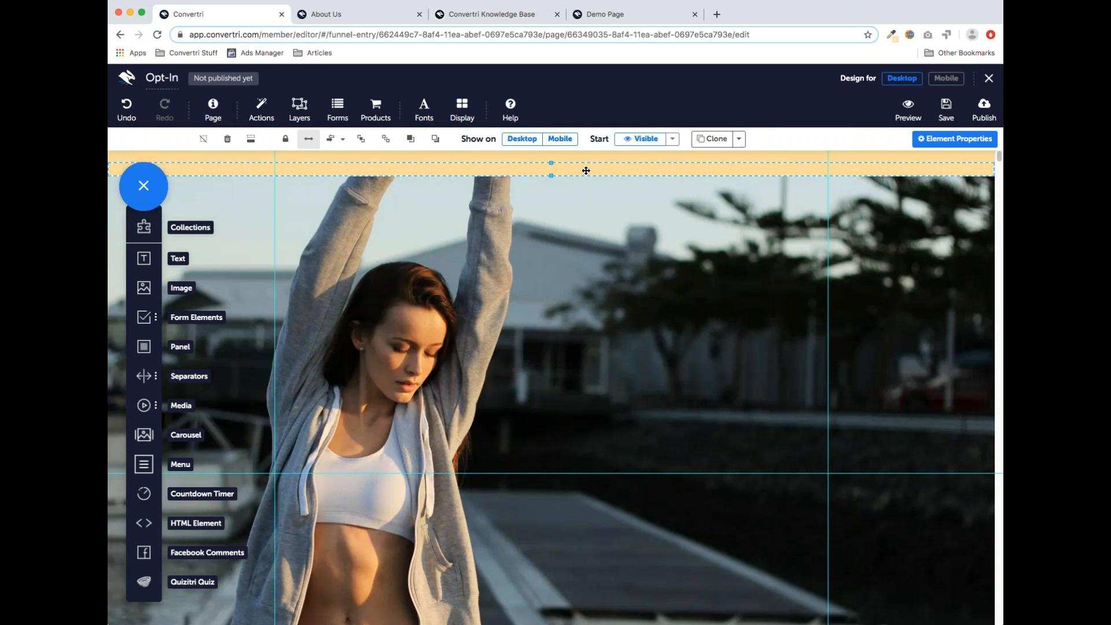
pyautogui.moveTo(586, 171); pyautogui.dragTo(585, 570)
pyautogui.scroll(-3, 577, 318)
pyautogui.scroll(-4, 577, 318)
pyautogui.moveTo(571, 330); pyautogui.dragTo(564, 467)
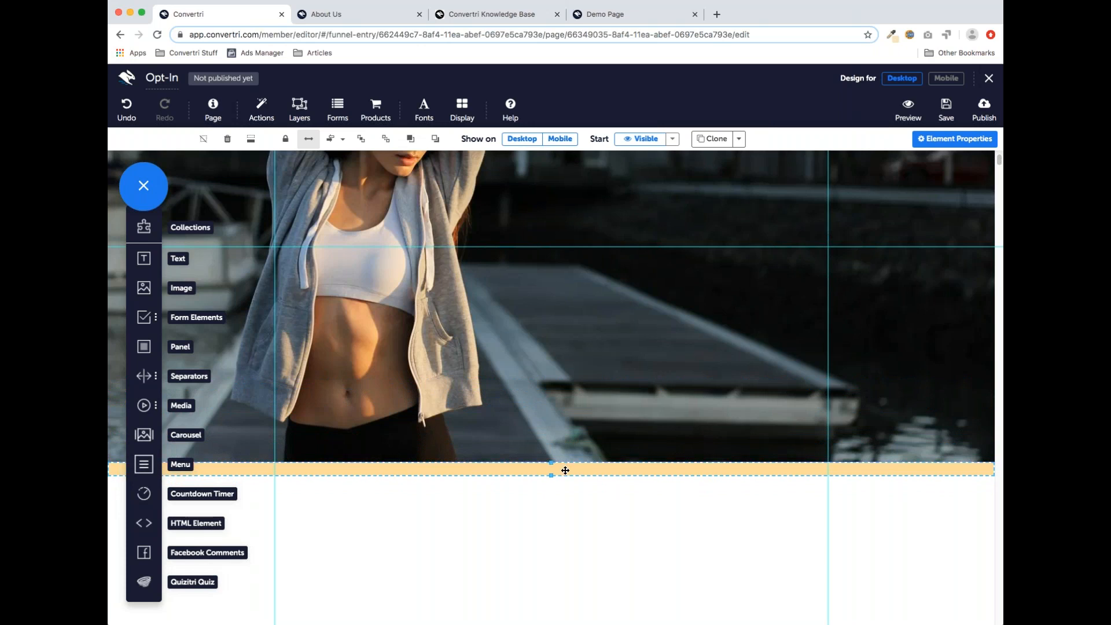
pyautogui.scroll(-2, 643, 370)
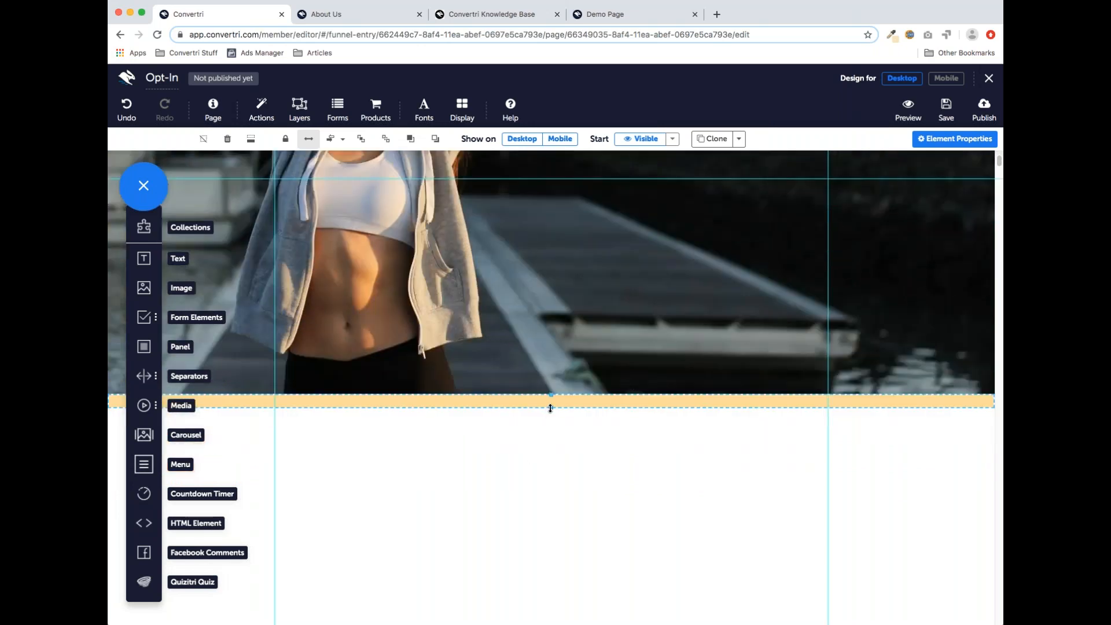
pyautogui.moveTo(551, 408); pyautogui.dragTo(550, 441)
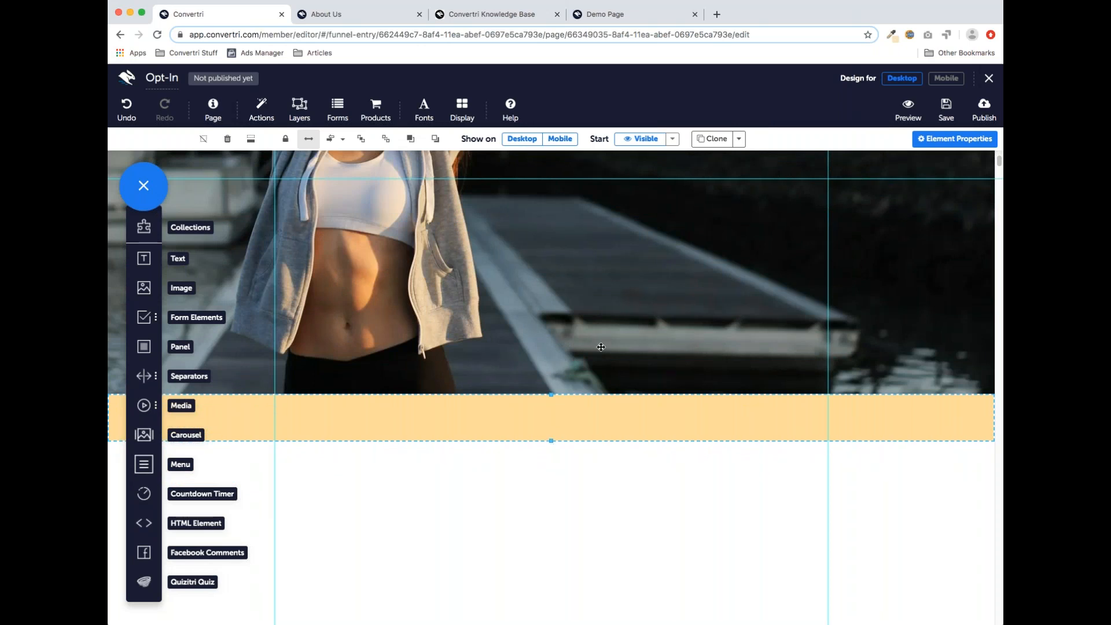
# Review the image with its upper and lower bands, and compare them with the demo page down to its Privacy Policy footer
pyautogui.scroll(5, 601, 348)
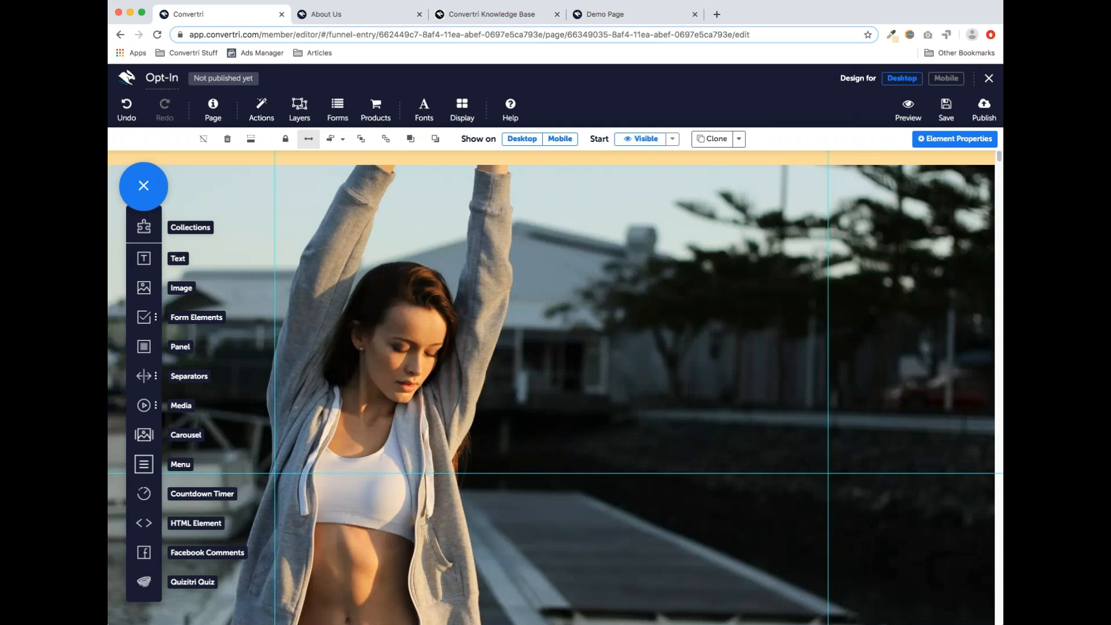
pyautogui.scroll(-2, 490, 209)
pyautogui.scroll(1, 488, 217)
pyautogui.scroll(-2, 503, 307)
pyautogui.scroll(3, 489, 498)
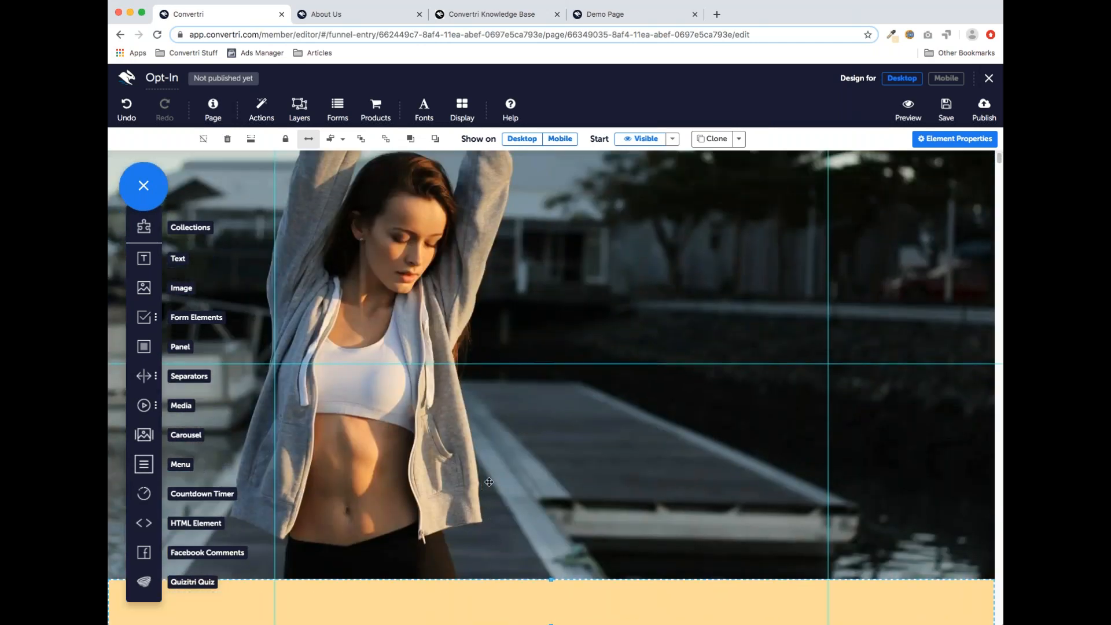
pyautogui.click(605, 14)
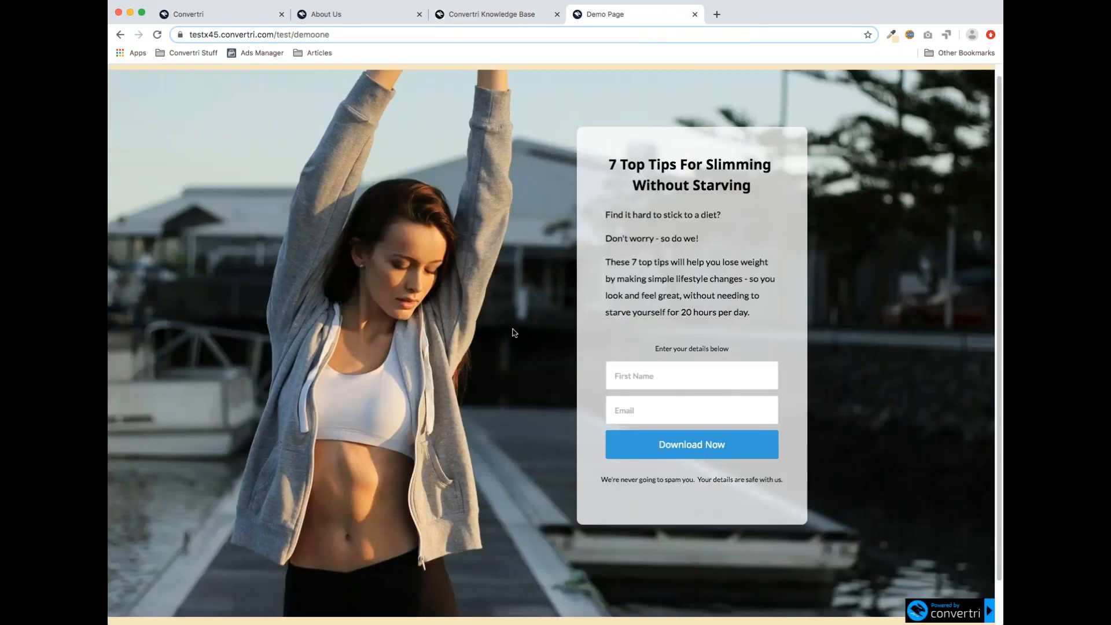
pyautogui.scroll(-1, 503, 522)
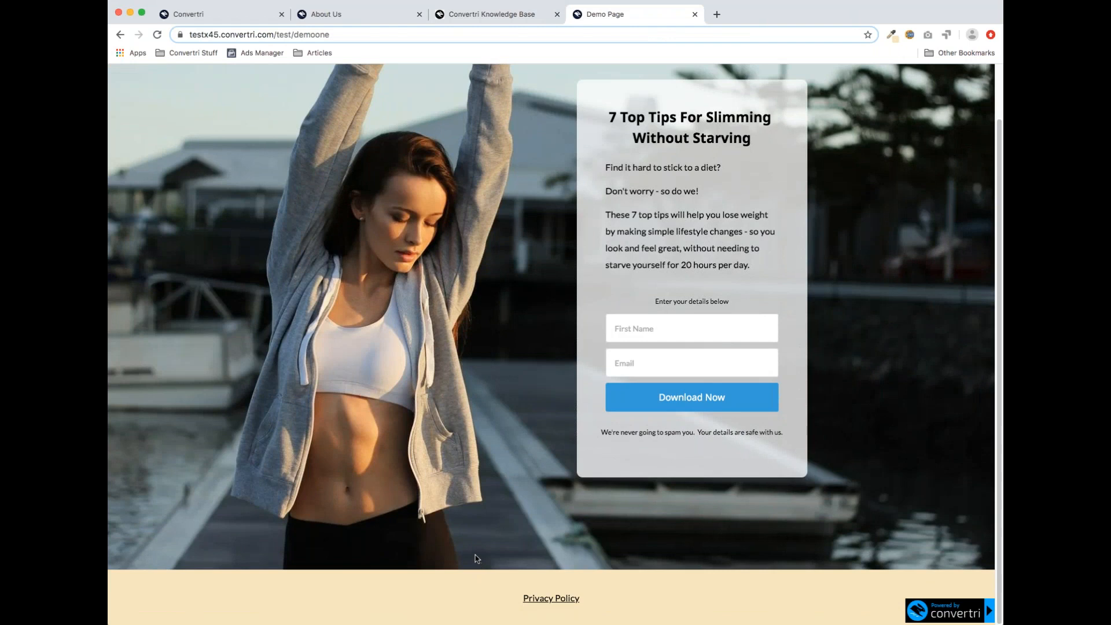
pyautogui.scroll(1, 489, 454)
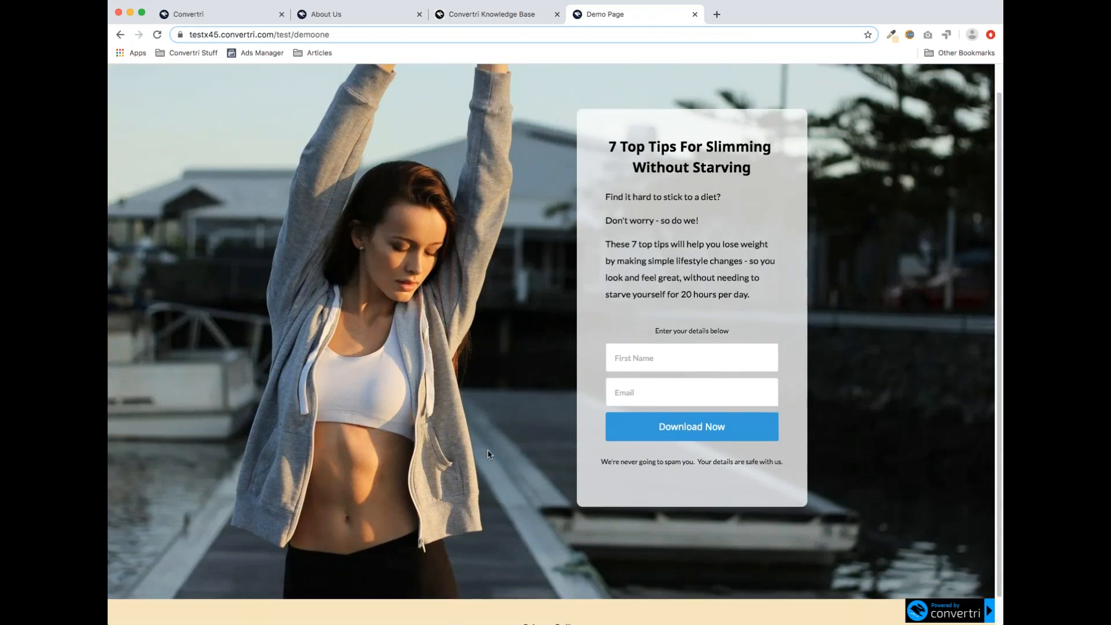
# Return to the Opt-In page editor, add a panel over the image beside the woman and stretch it downward into a tall box
pyautogui.scroll(1, 489, 454)
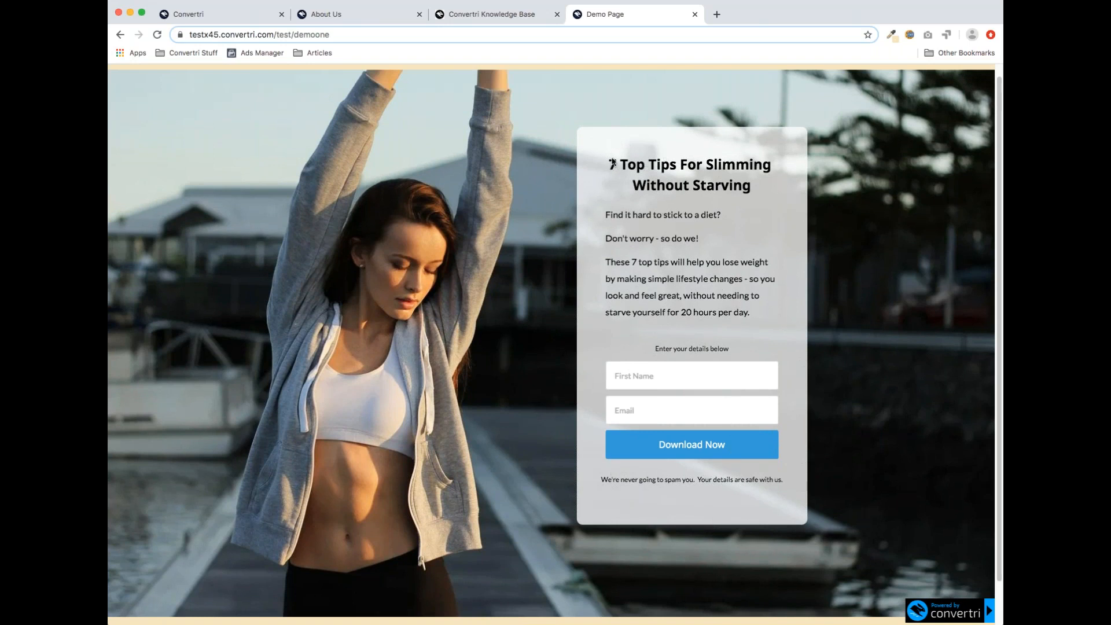
pyautogui.click(238, 23)
pyautogui.scroll(-1, 319, 229)
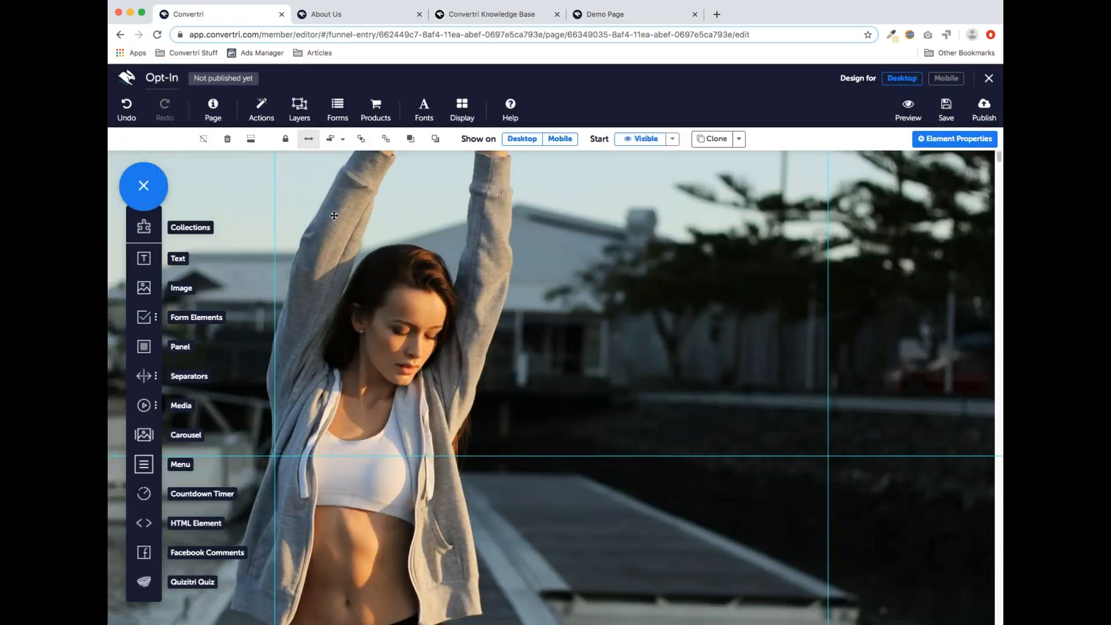
pyautogui.moveTo(141, 348); pyautogui.dragTo(638, 284)
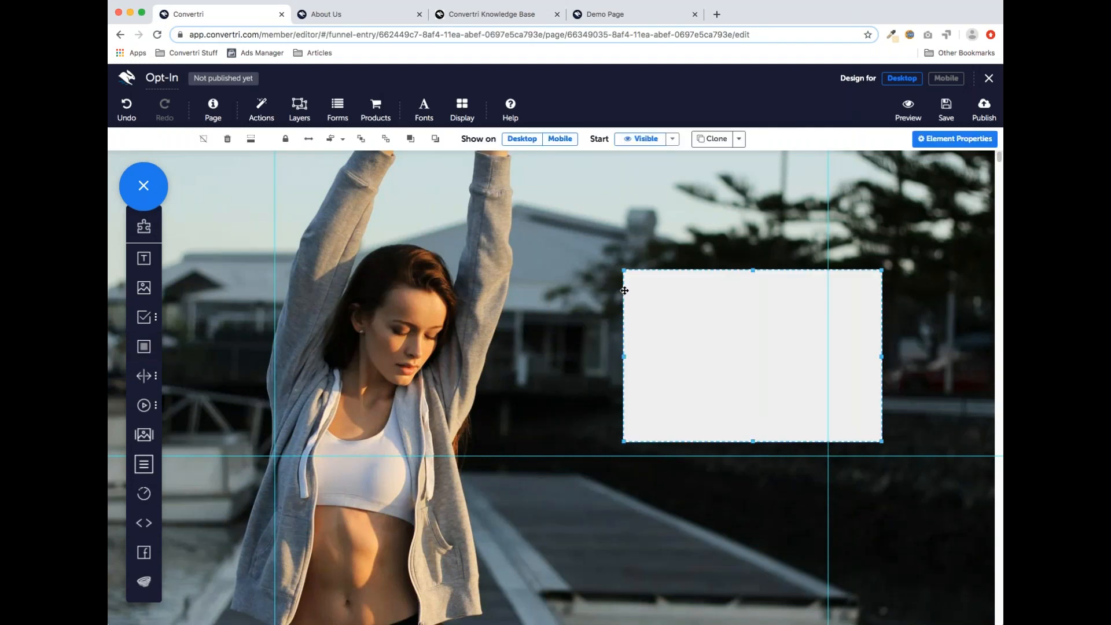
pyautogui.moveTo(711, 324); pyautogui.dragTo(693, 266)
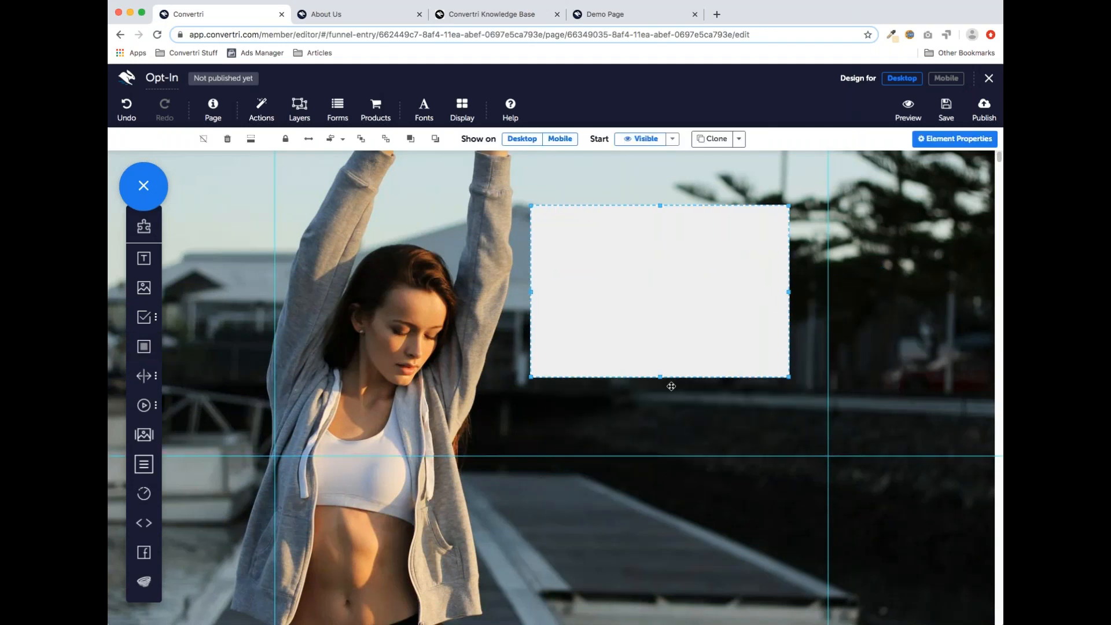
pyautogui.moveTo(660, 376); pyautogui.dragTo(661, 553)
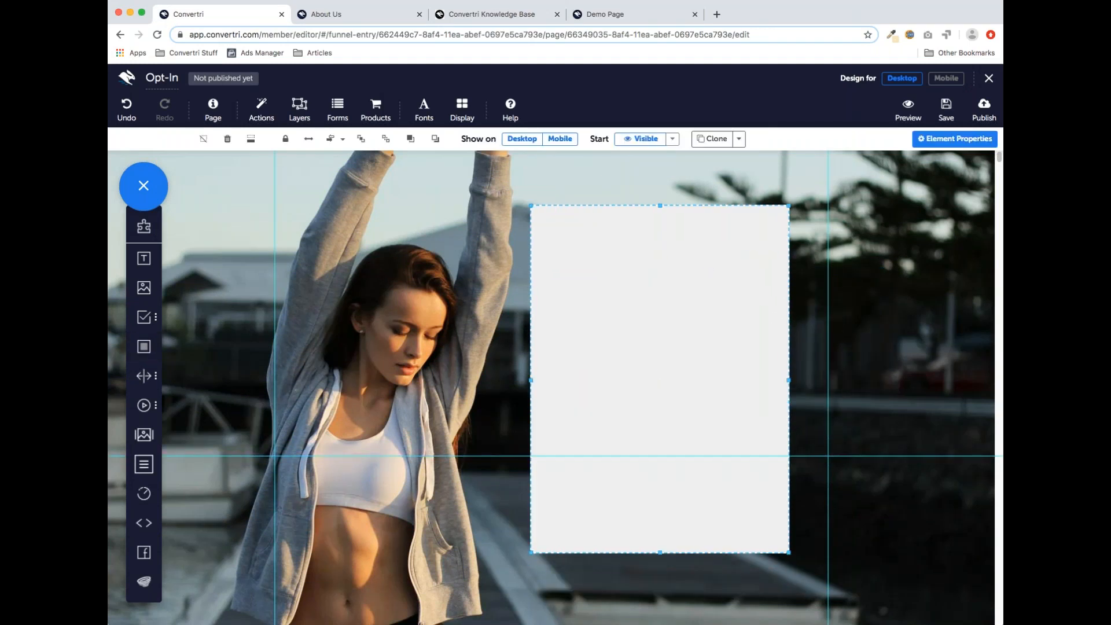
pyautogui.moveTo(635, 290); pyautogui.dragTo(655, 314)
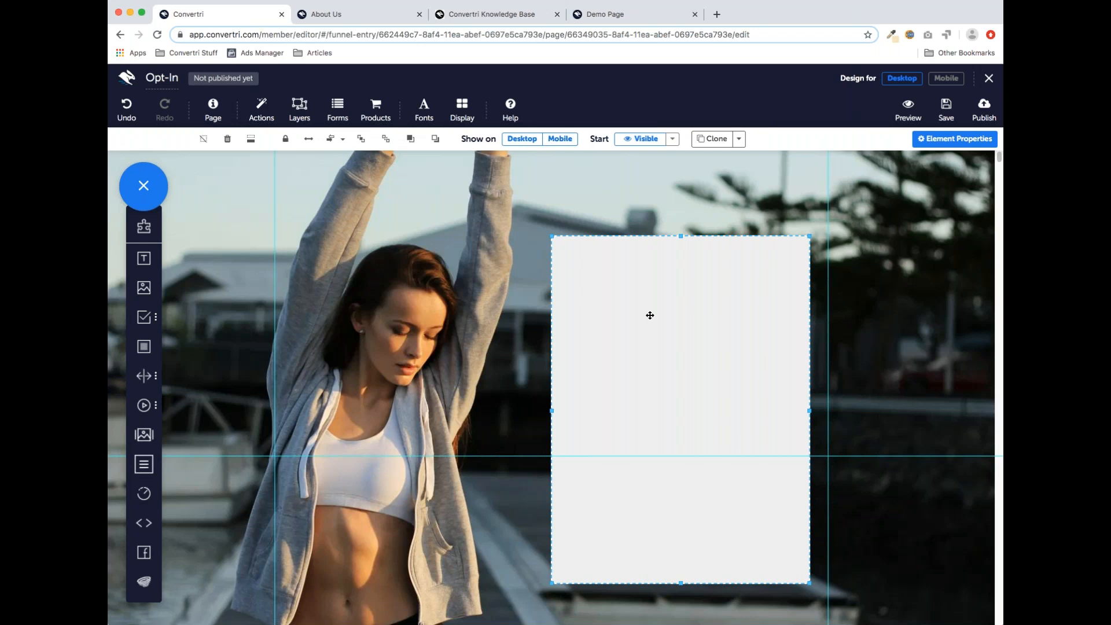
# Add a text element near the upper edge of the tall panel reading "7 Top Tips For Slimming Without Starving"
pyautogui.moveTo(158, 265)
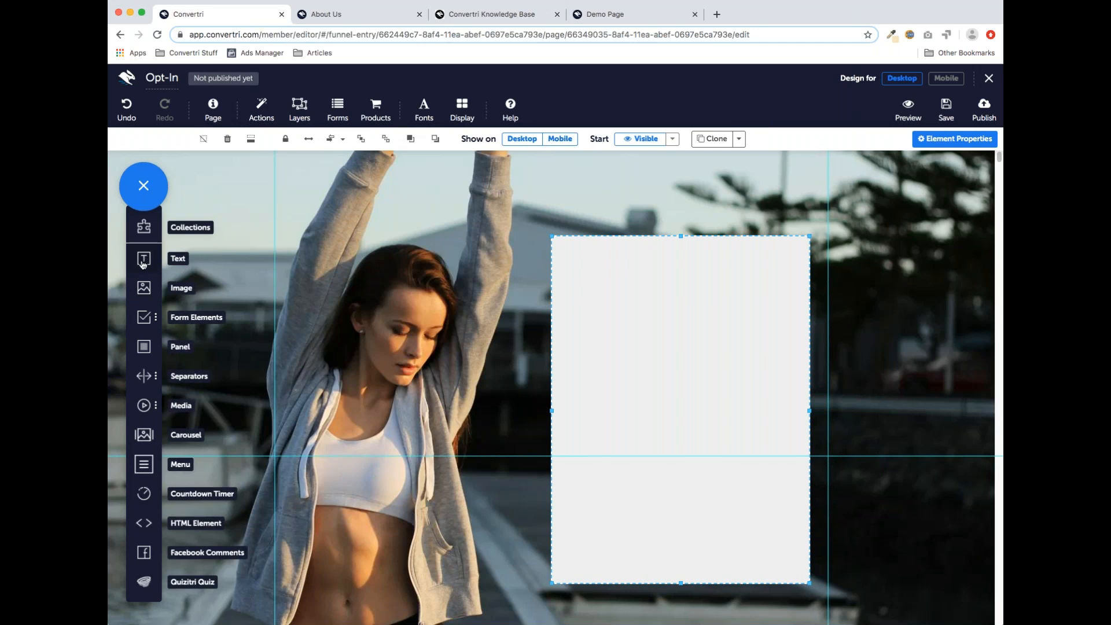
pyautogui.moveTo(143, 264); pyautogui.dragTo(642, 286)
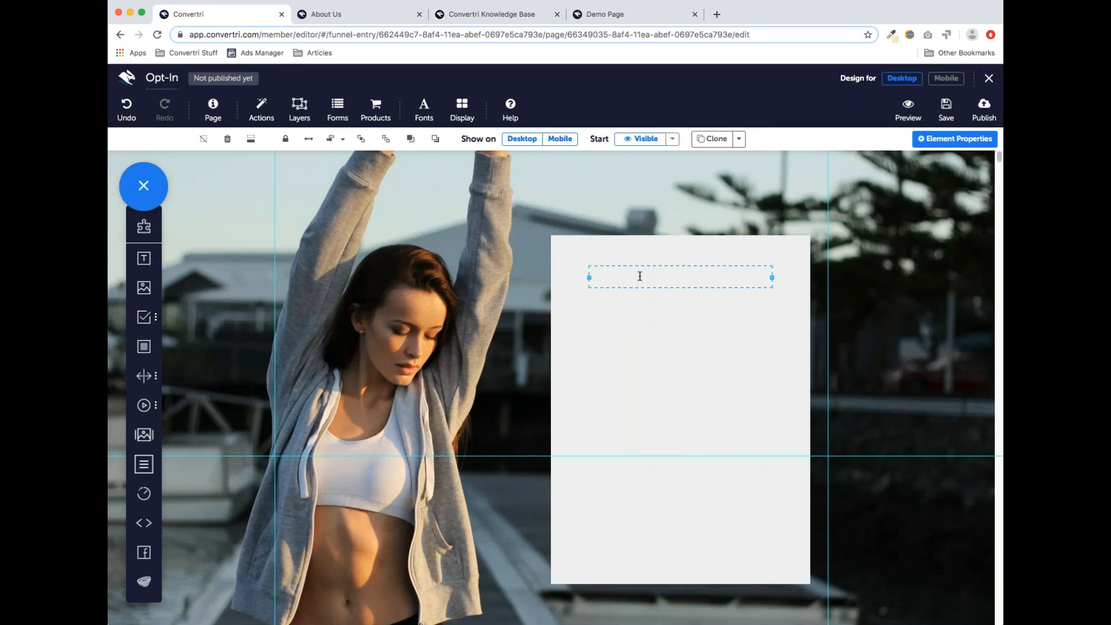
pyautogui.click(635, 276)
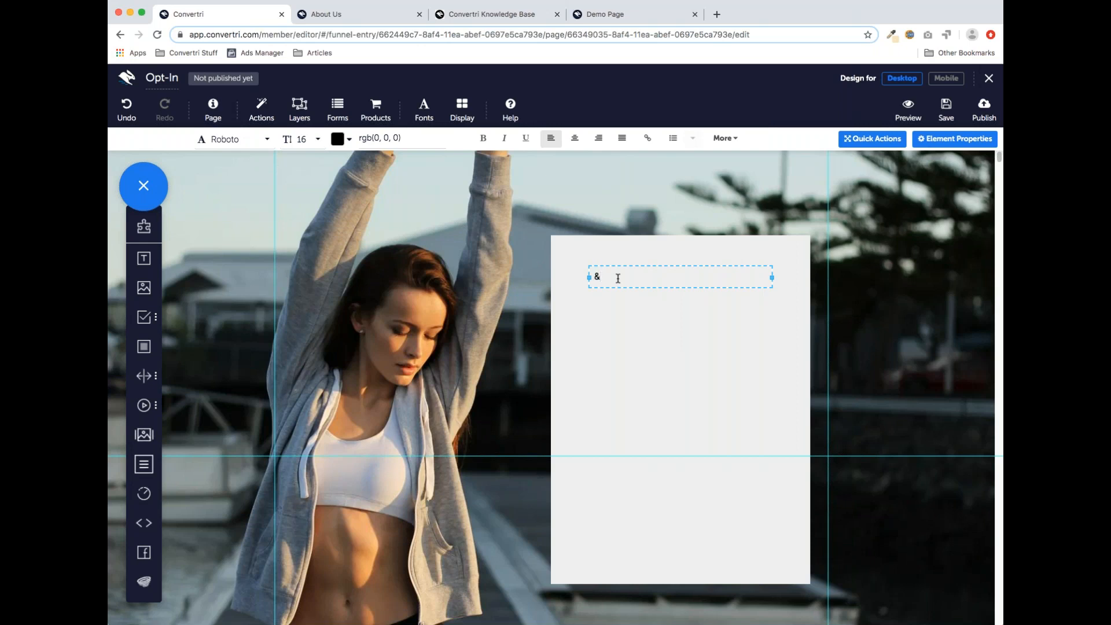
pyautogui.write('op Tips For Slimming Without Starving')
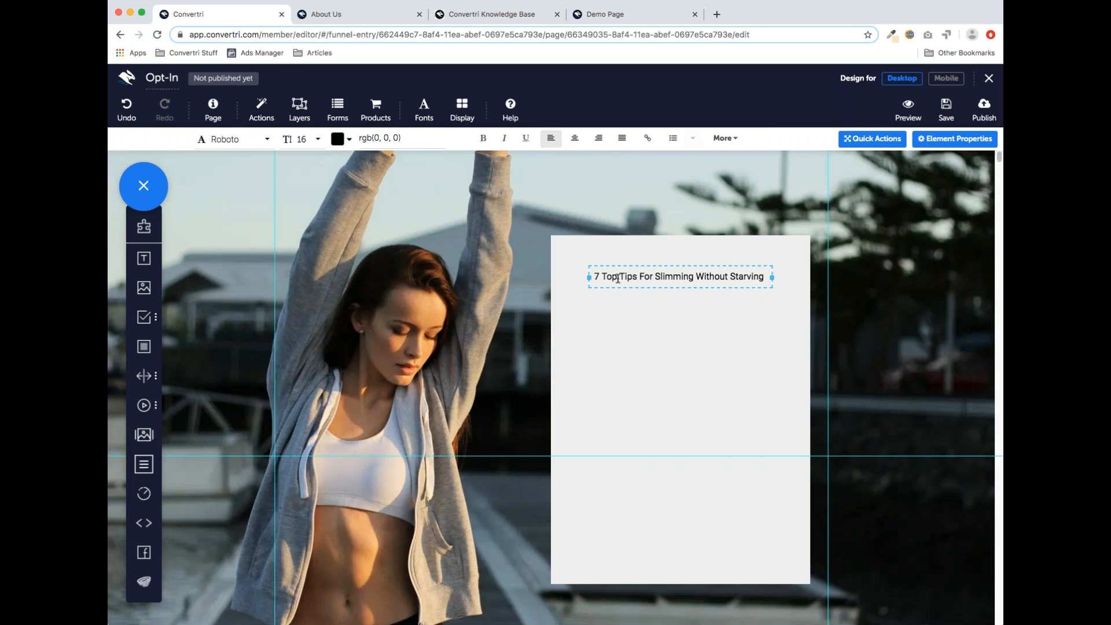
pyautogui.click(673, 286)
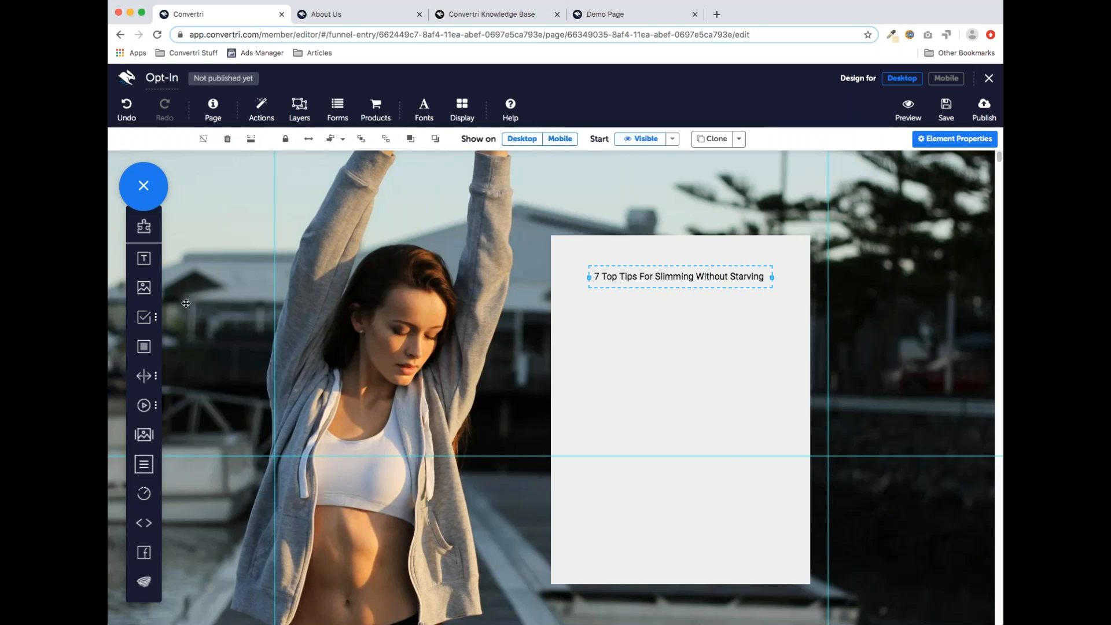
# Add an empty text element below the headline in the panel and turn on Element Outlines
pyautogui.moveTo(155, 265); pyautogui.dragTo(628, 312)
pyautogui.click(658, 340)
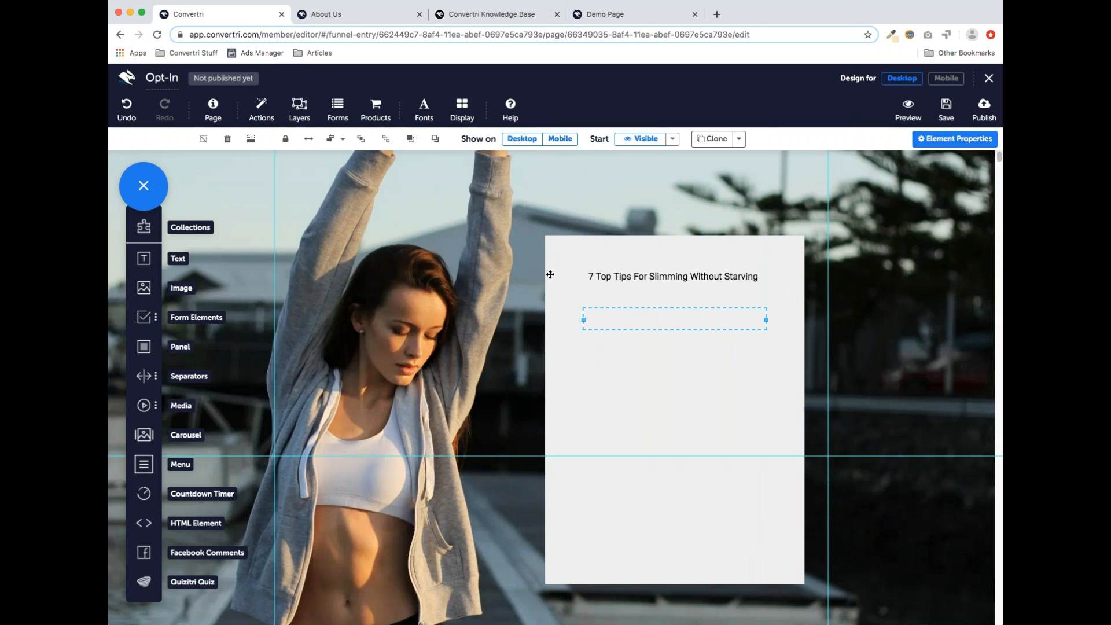
pyautogui.click(463, 108)
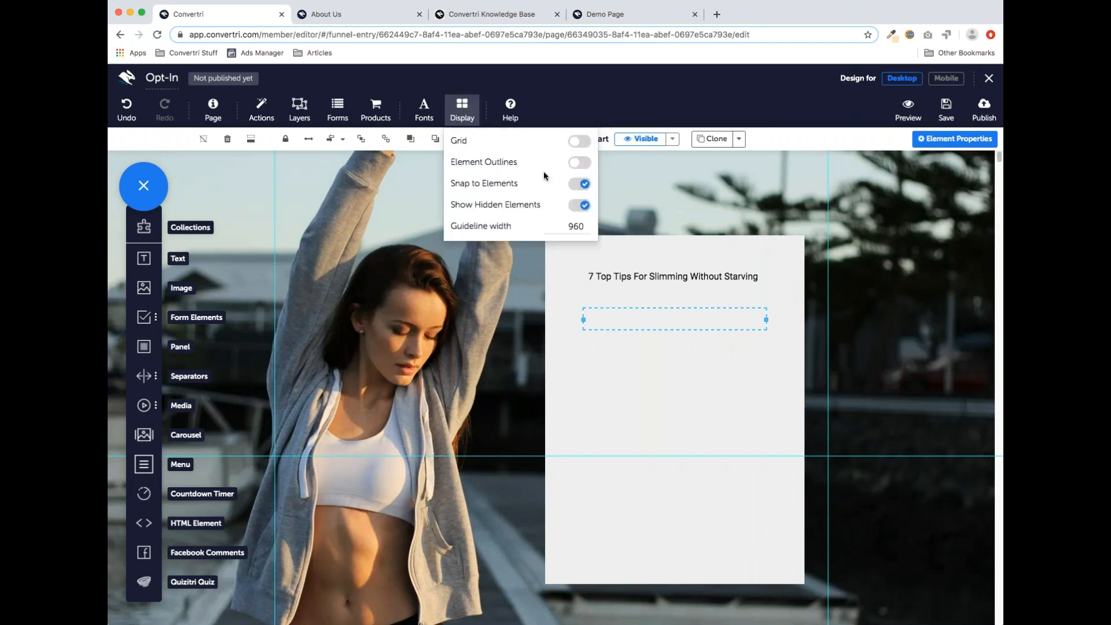
pyautogui.click(580, 162)
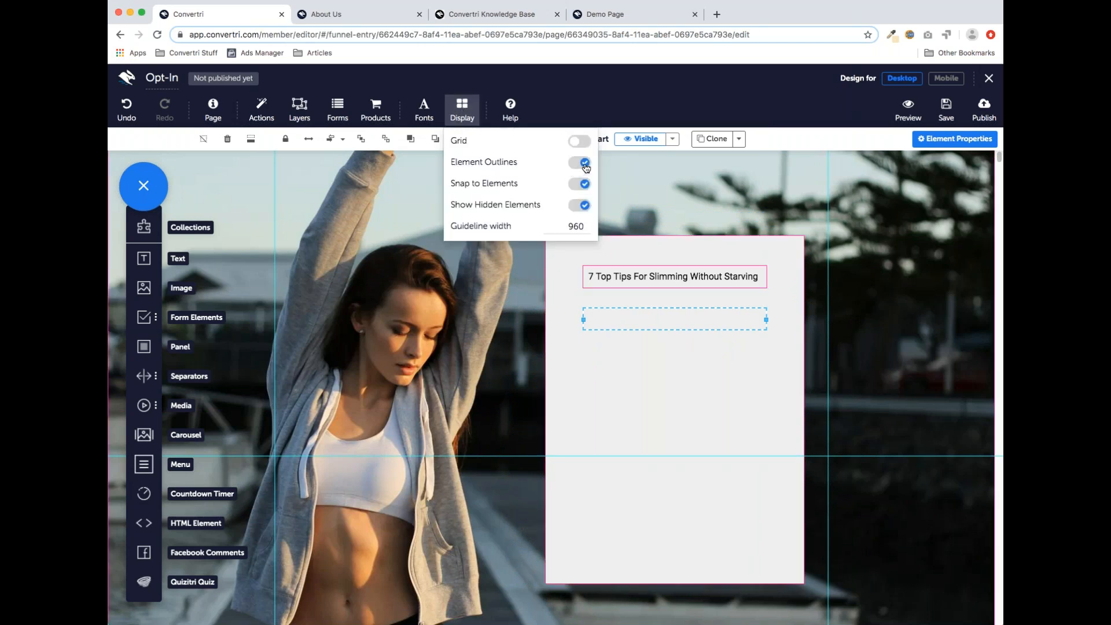
pyautogui.click(462, 110)
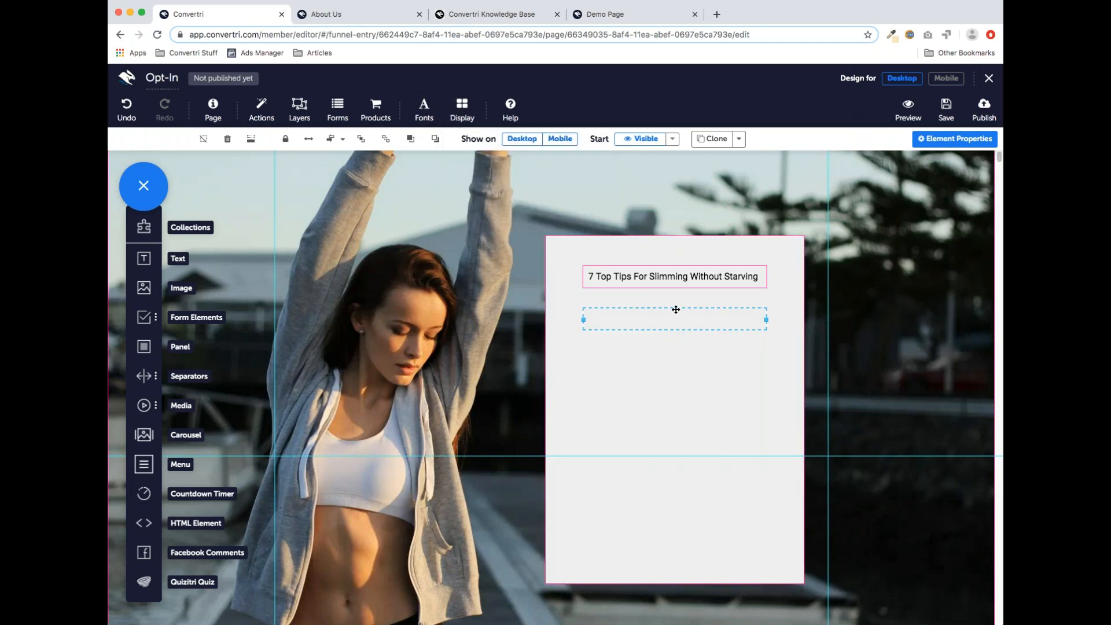
# Shift the tall panel and its text boxes sideways so its outer edge sits just inside the outer guideline
pyautogui.moveTo(680, 302)
pyautogui.mouseDown()
pyautogui.moveTo(631, 308)
pyautogui.moveTo(724, 297)
pyautogui.moveTo(700, 302)
pyautogui.mouseUp()
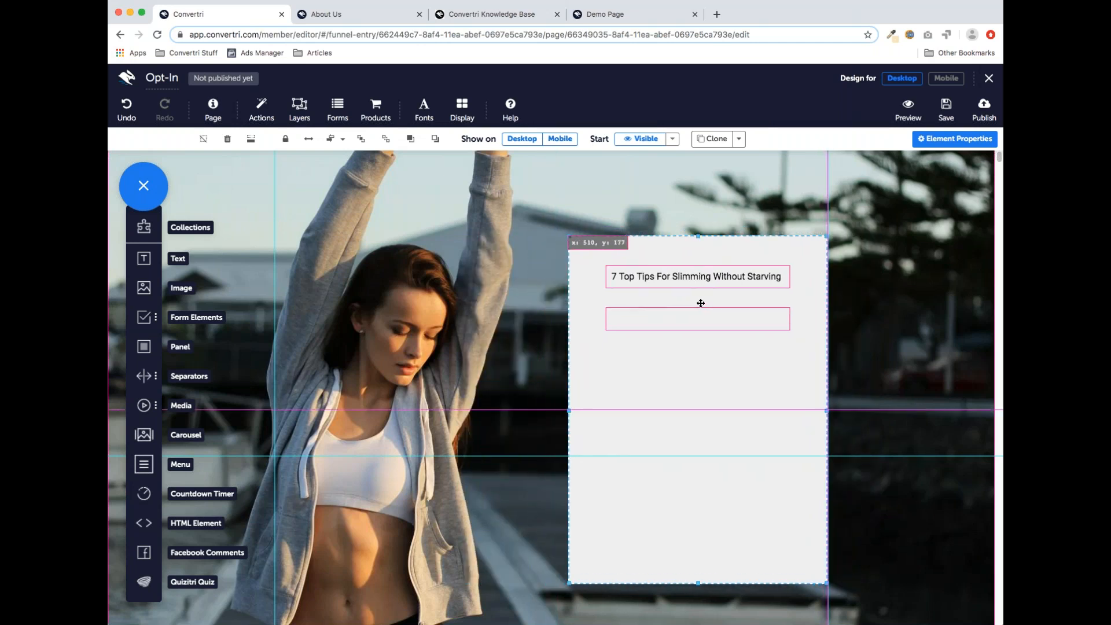
pyautogui.click(692, 322)
pyautogui.moveTo(693, 243); pyautogui.dragTo(689, 246)
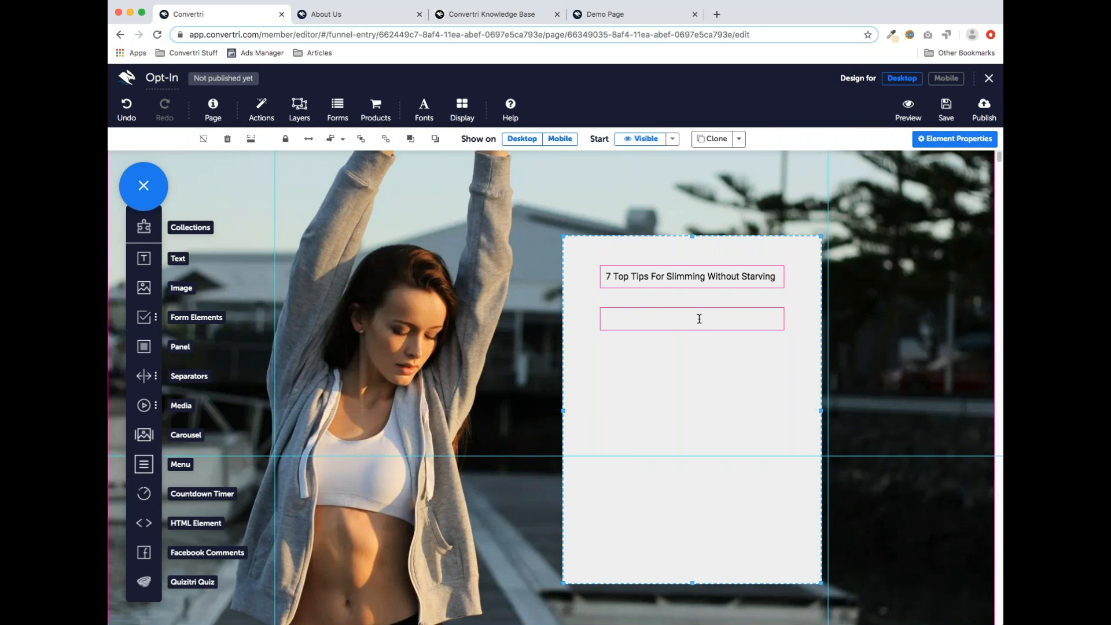
# Toggle Element Outlines off and back on
pyautogui.click(464, 119)
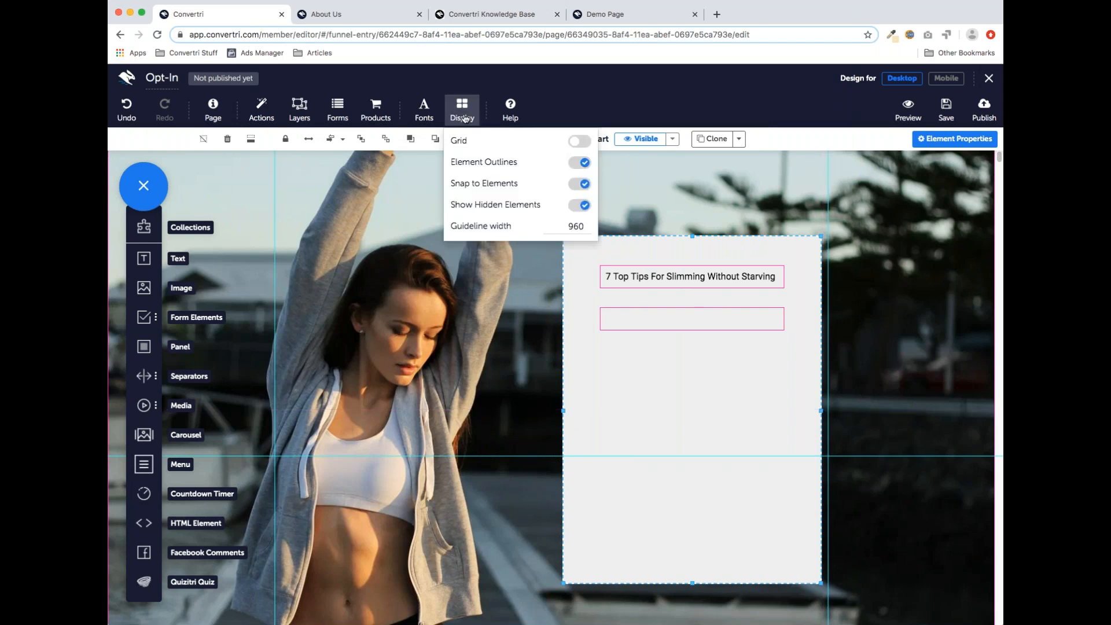
pyautogui.click(577, 168)
pyautogui.click(579, 167)
pyautogui.click(461, 114)
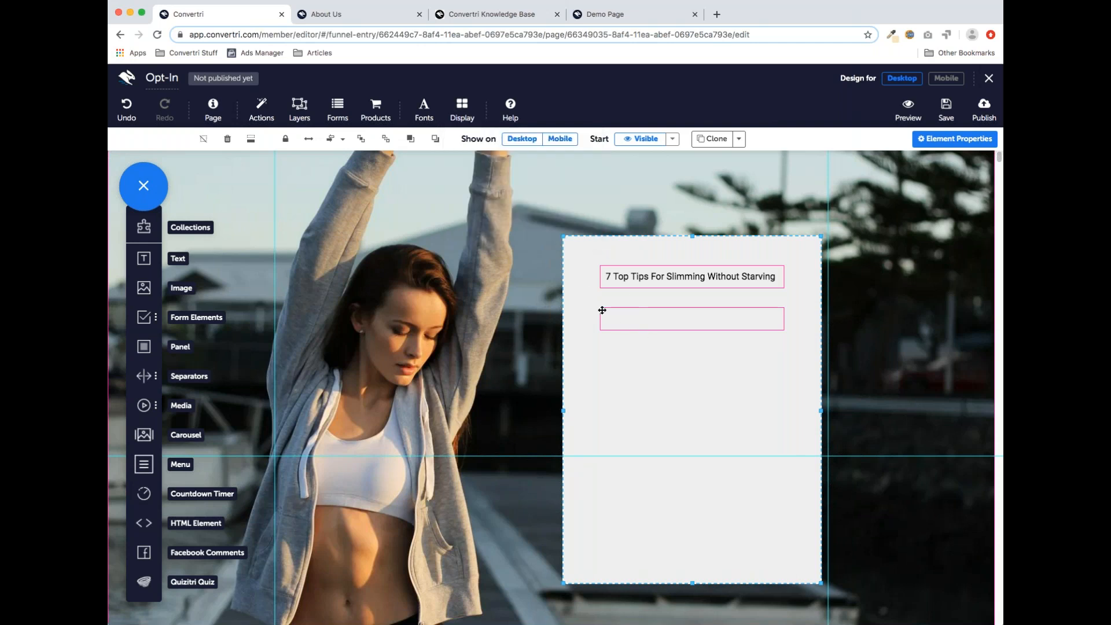
# Fill the empty text box with the paragraphs "Find it hard to stick to a diet?" and "Don't worry, so do we!"
pyautogui.click(643, 320)
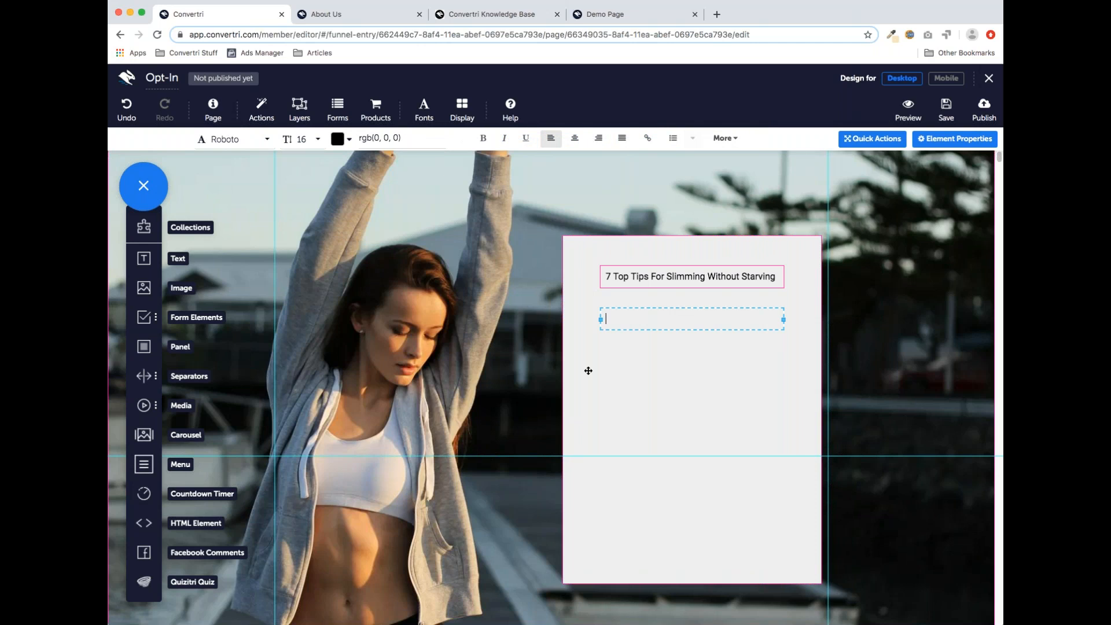
pyautogui.write('Find it hard to stick to a diet?')
pyautogui.press('Return')
pyautogui.write("Don't worr")
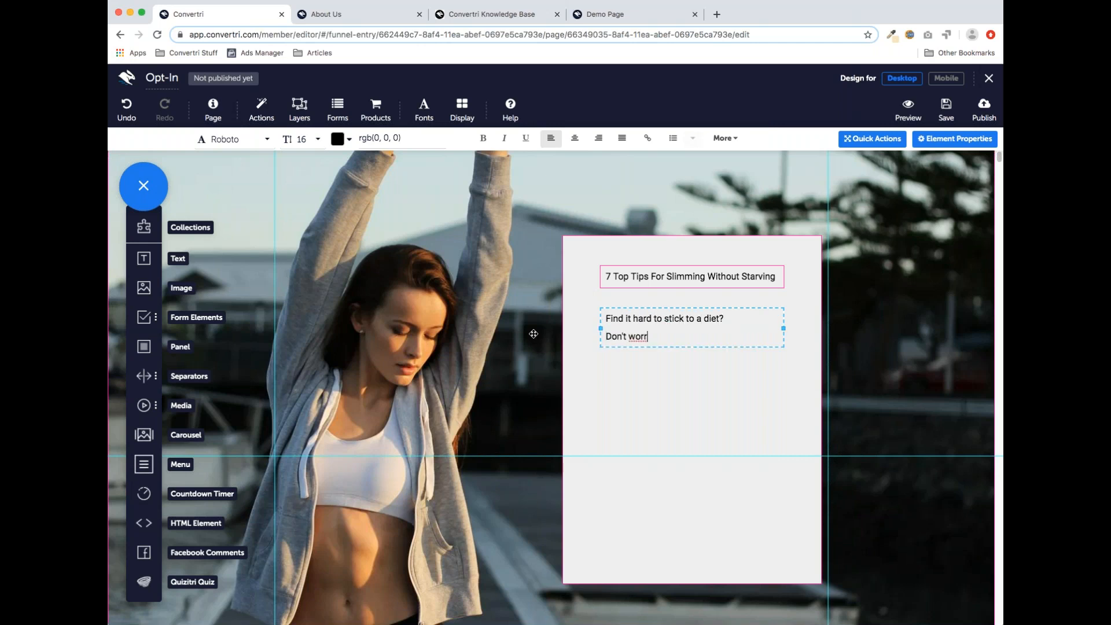
pyautogui.write('y, so d')
pyautogui.press('BackSpace')
pyautogui.write('so do we!')
pyautogui.press('Return')
# Add the paragraph "These top tips help you lose weight and feel great without having to starve yourself for 20 hours a day!" to the body text
pyautogui.write('These')
pyautogui.write('top tips help you')
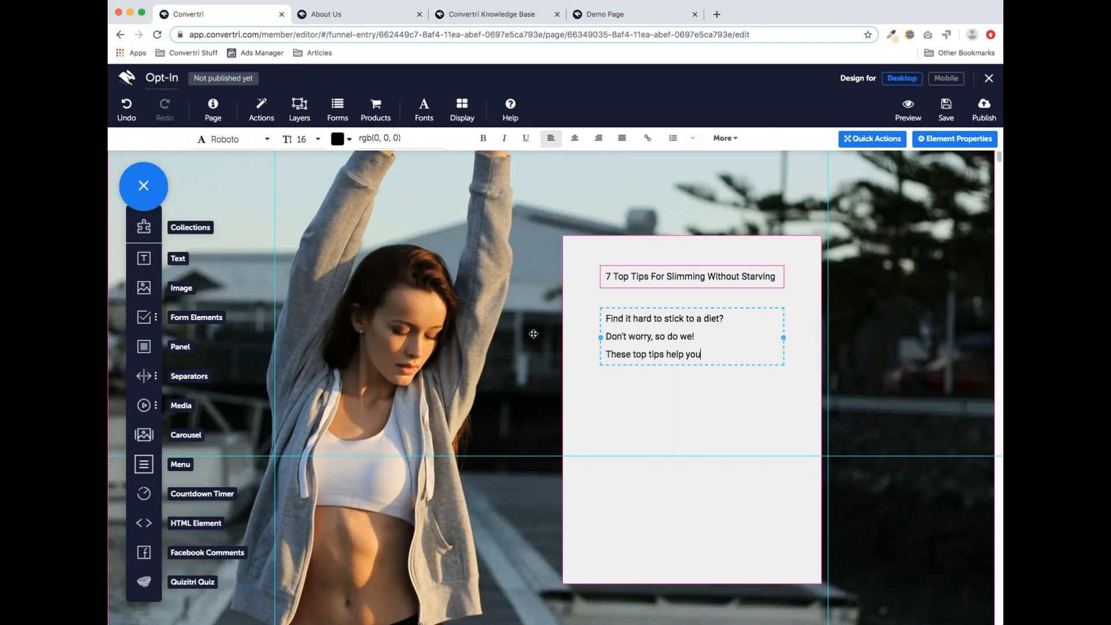
pyautogui.write(' lose weight and feel great without having to starve yourself for 20 hours a day!')
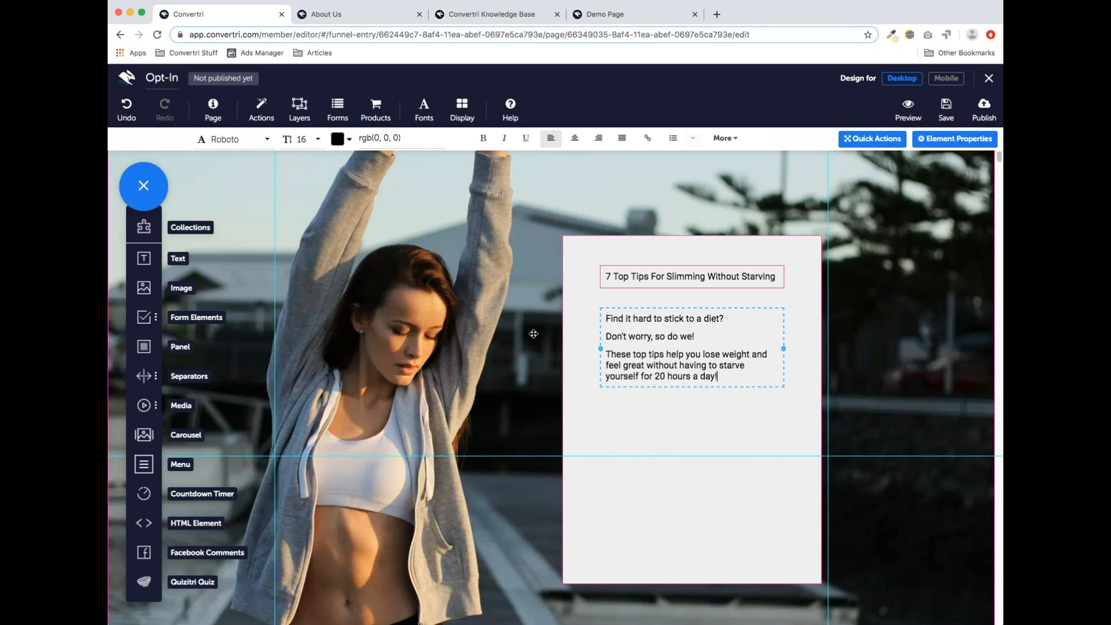
pyautogui.click(660, 406)
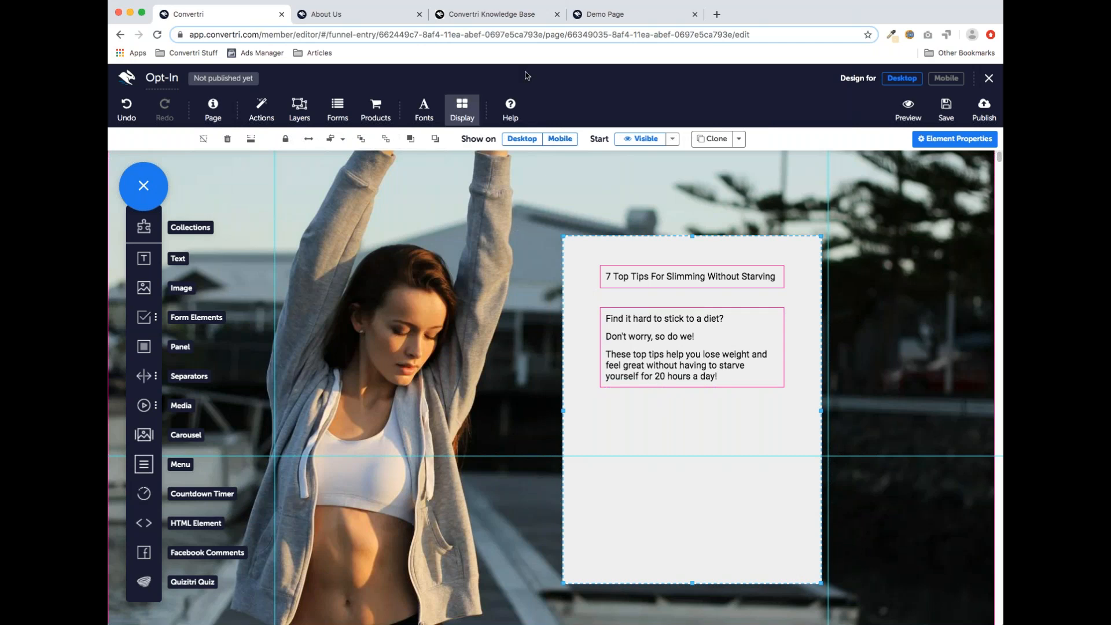
# Check the small lines around the demo page's form fields, and add a text element below the body text reading "Enter your best e-mail below"
pyautogui.click(639, 19)
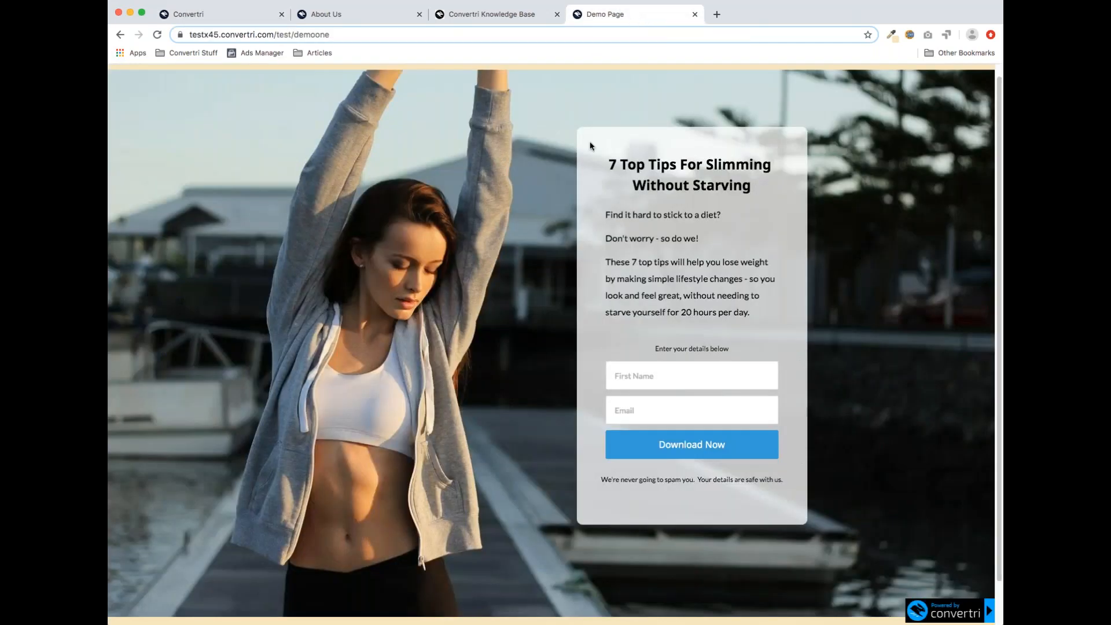
pyautogui.moveTo(658, 349); pyautogui.dragTo(693, 349)
pyautogui.click(707, 350)
pyautogui.moveTo(635, 481); pyautogui.dragTo(713, 481)
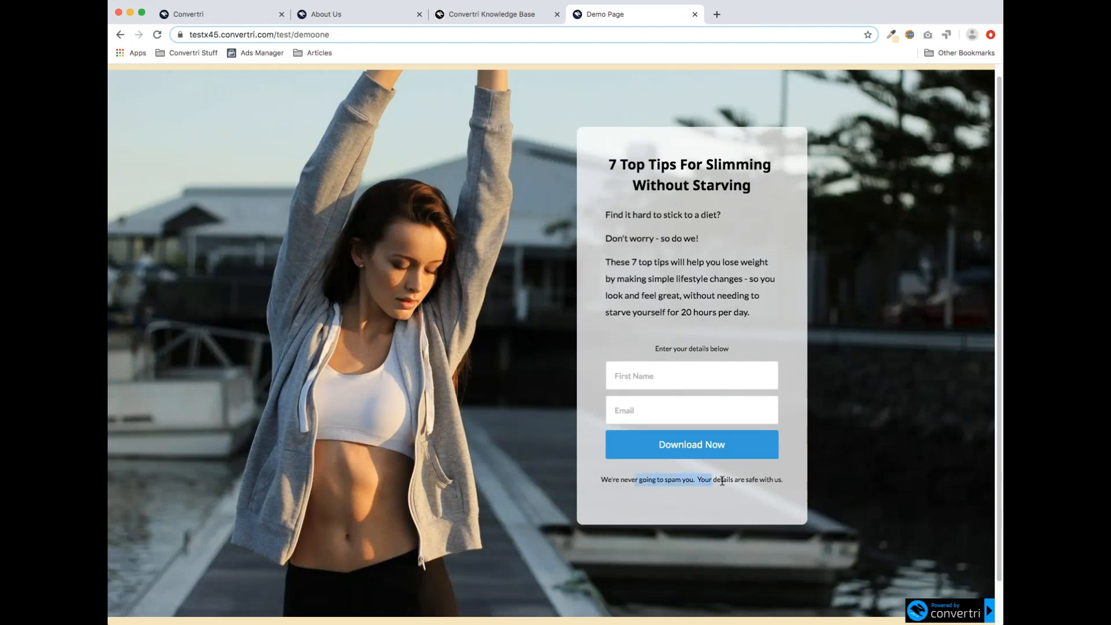
pyautogui.click(726, 481)
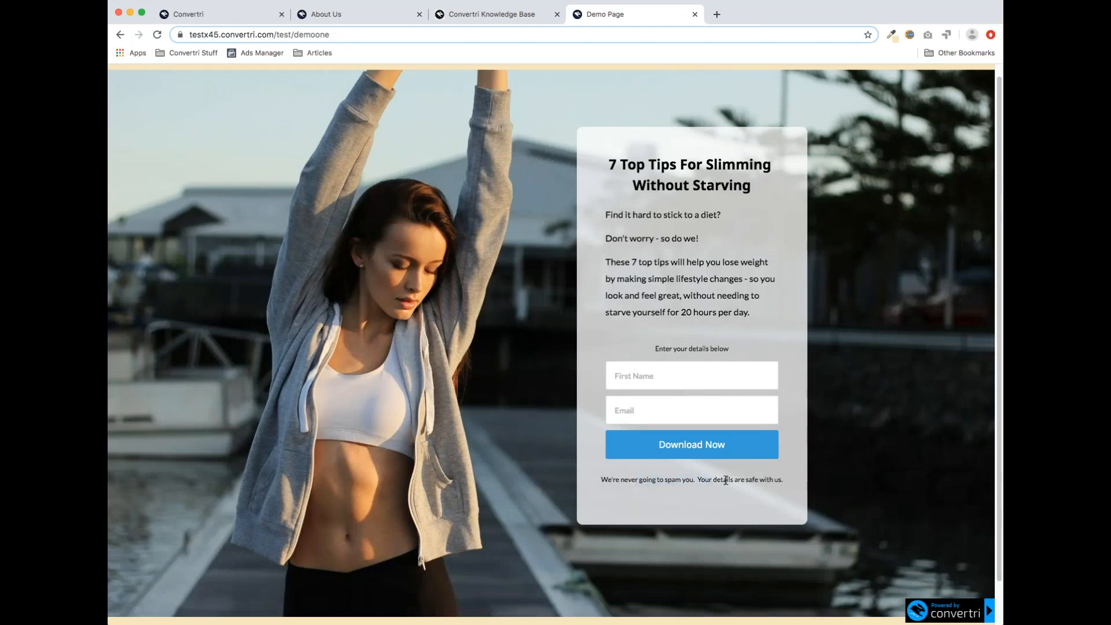
pyautogui.click(215, 20)
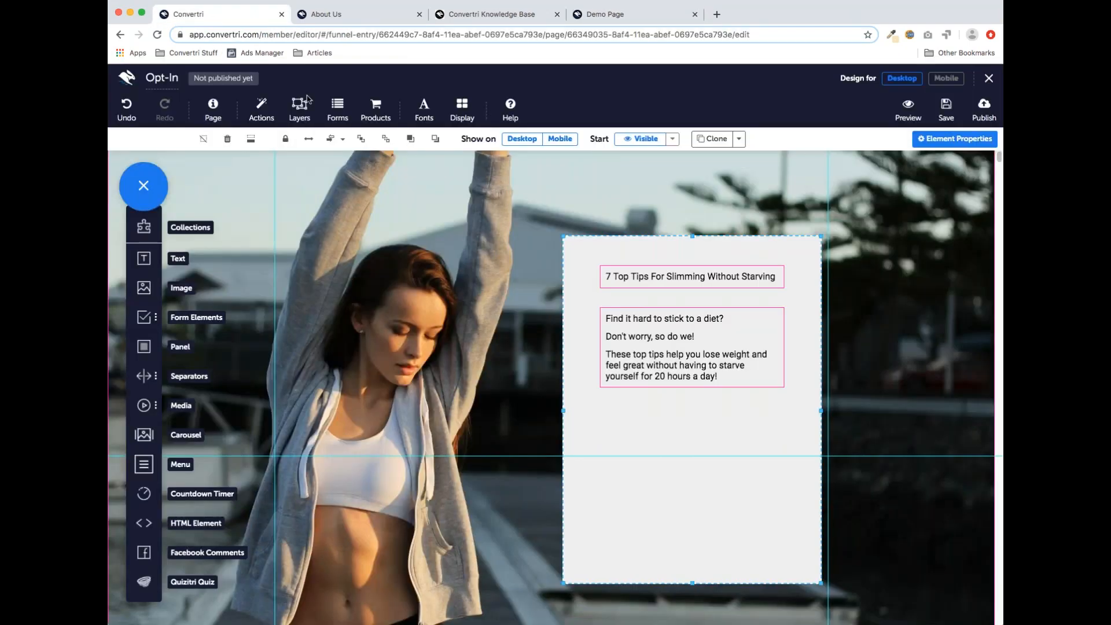
pyautogui.moveTo(143, 258); pyautogui.dragTo(648, 437)
pyautogui.write('En')
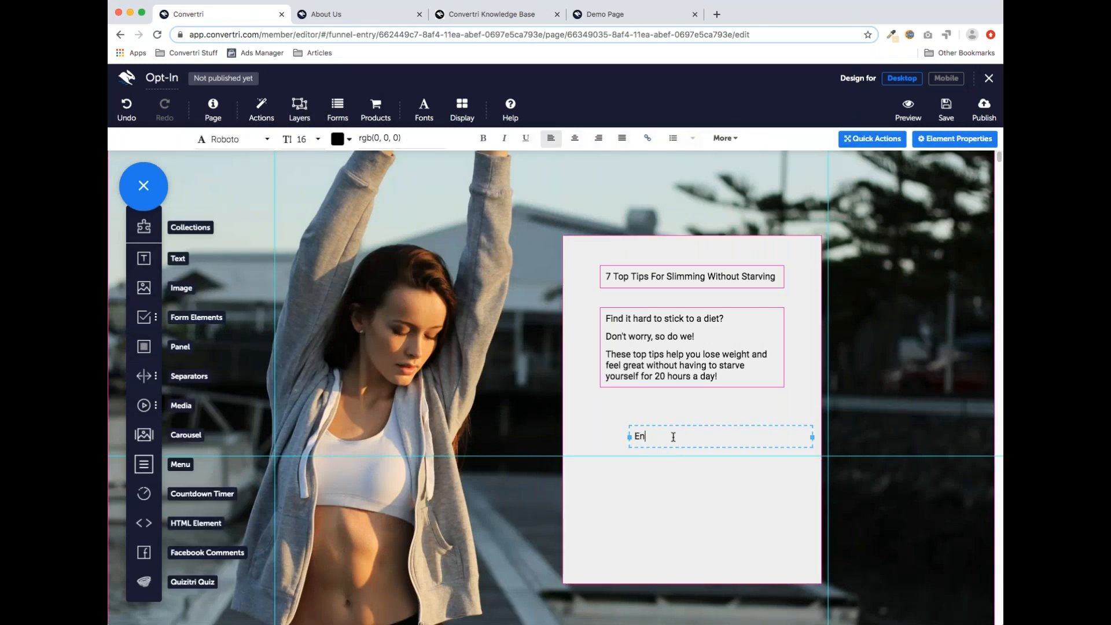
pyautogui.write('ter your best e-mail below')
pyautogui.click(673, 485)
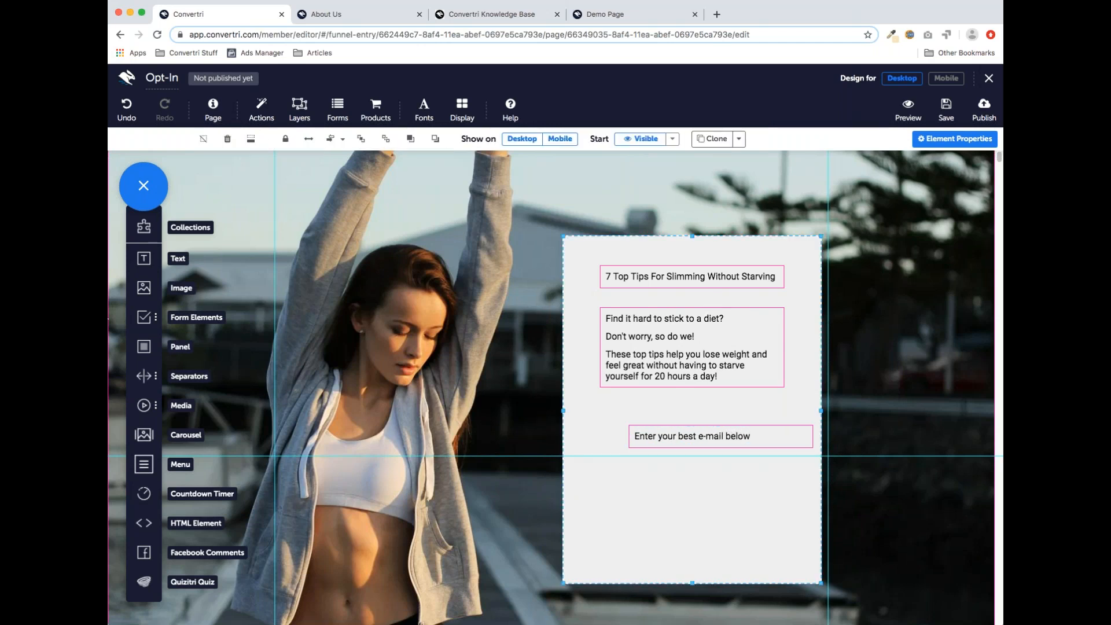
# Add a text element near the panel's lower edge reading "We will never spam you. Your details are safe with us."
pyautogui.moveTo(144, 258); pyautogui.dragTo(642, 550)
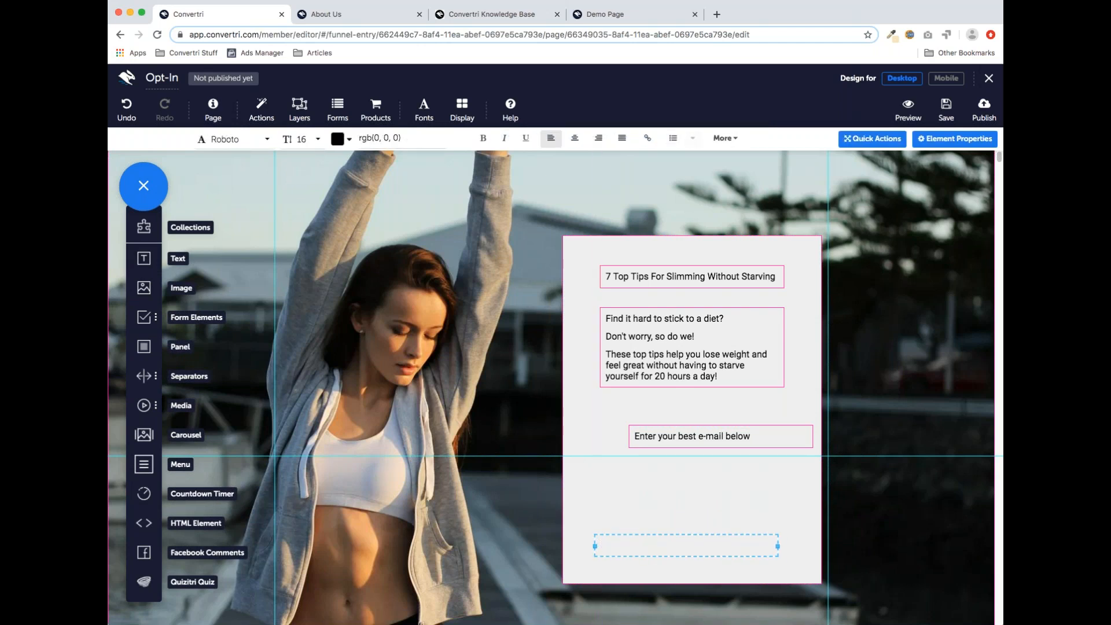
pyautogui.write('We will never spam you.  Your de')
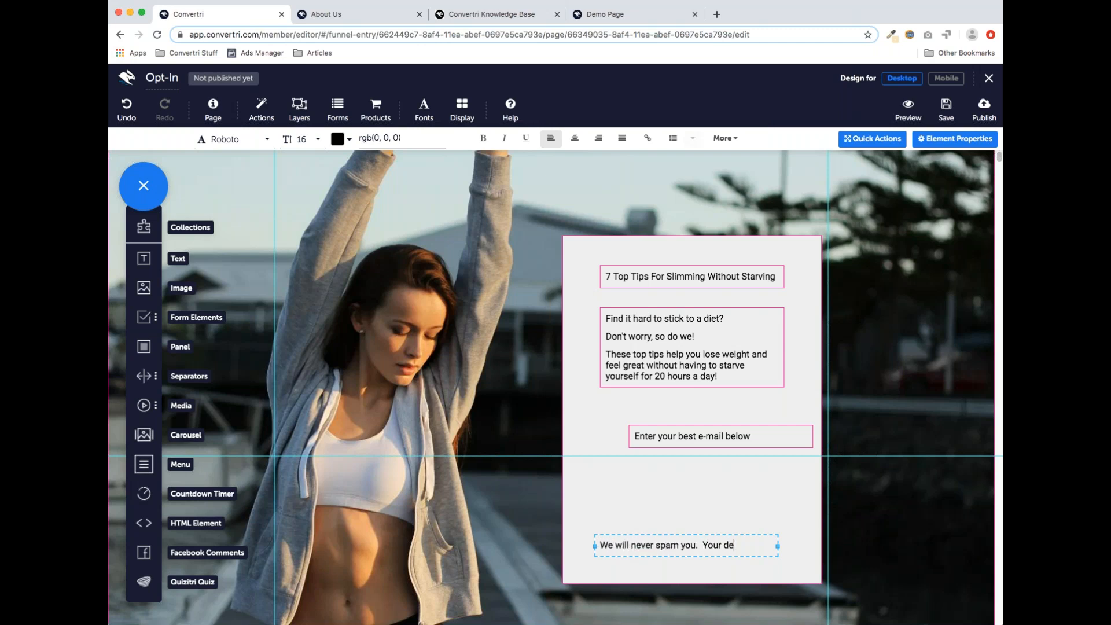
pyautogui.write('tails are safe with us.')
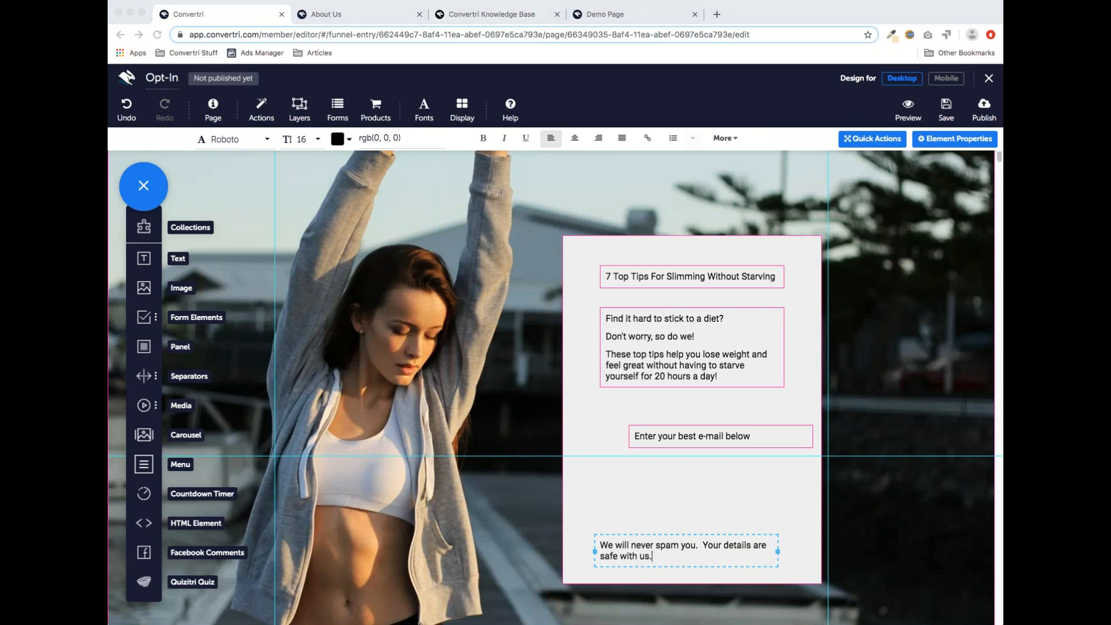
pyautogui.click(653, 356)
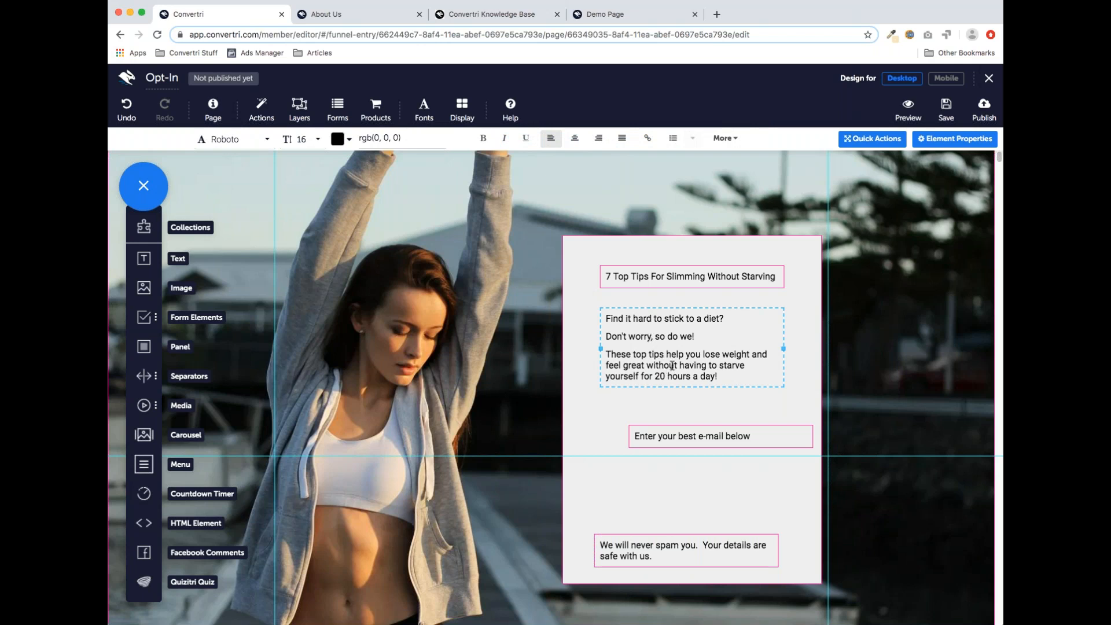
pyautogui.moveTo(719, 376); pyautogui.dragTo(607, 318)
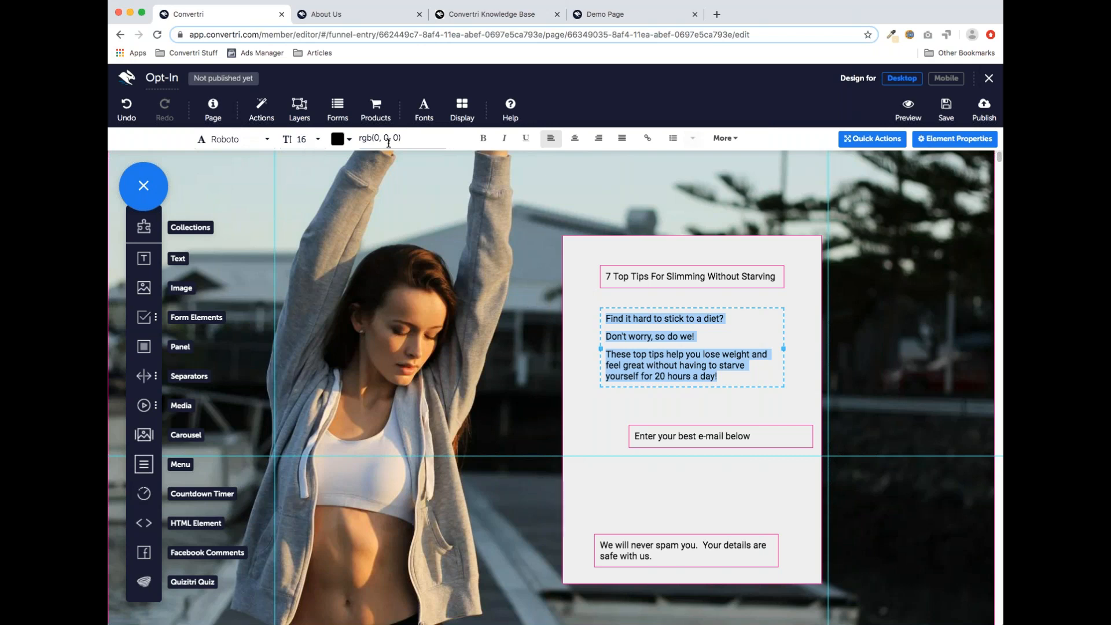
pyautogui.click(699, 374)
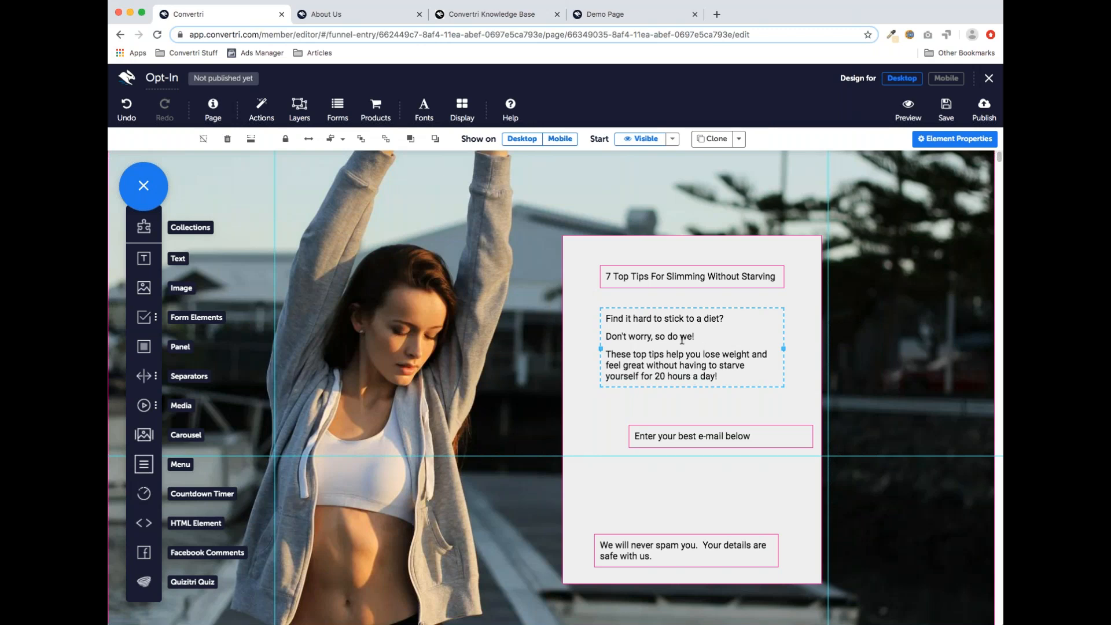
# Set the page's default paragraph font family to Lato
pyautogui.click(212, 110)
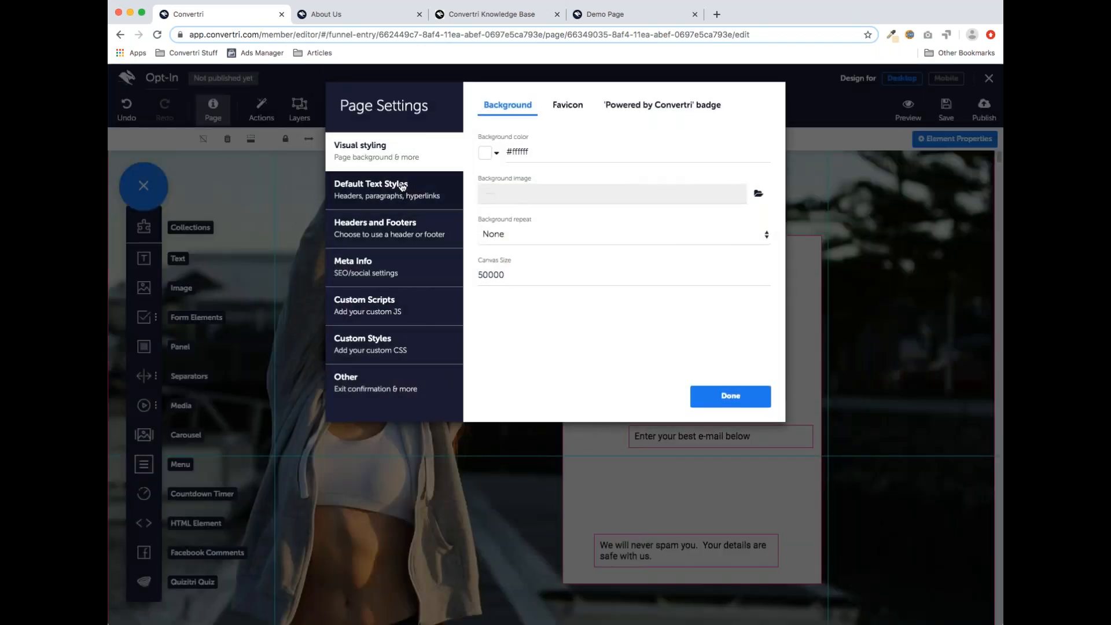
pyautogui.click(396, 190)
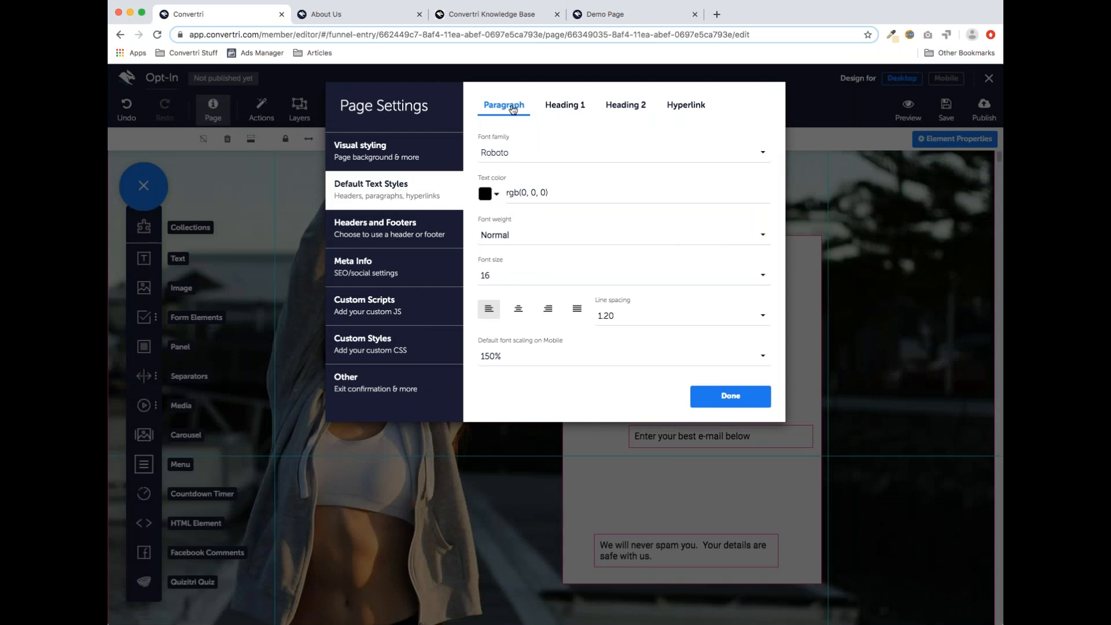
pyautogui.click(586, 156)
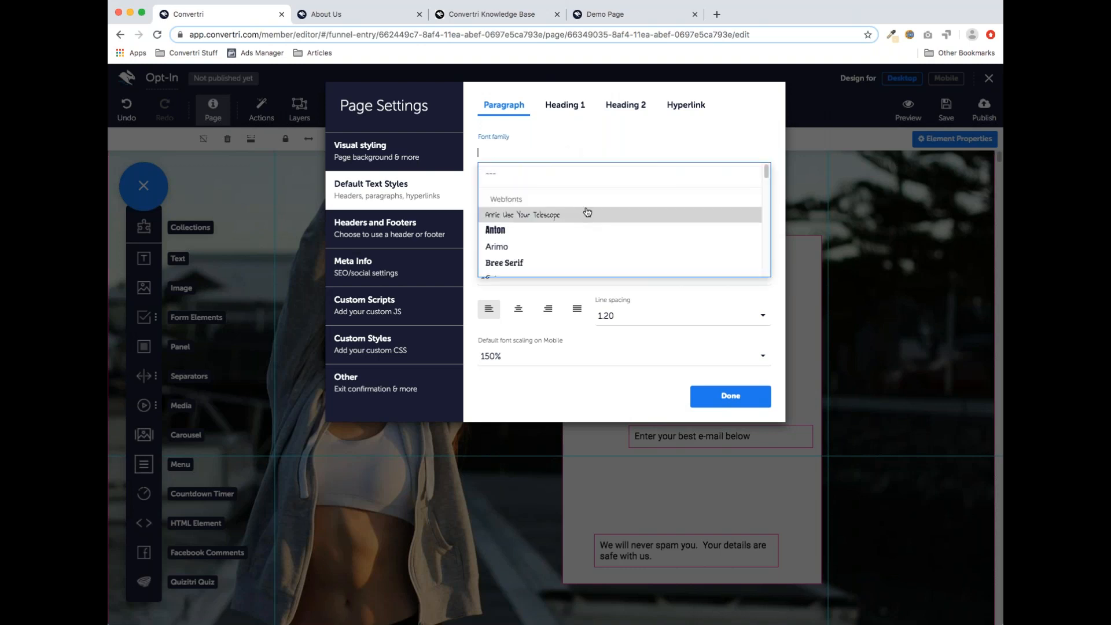
pyautogui.scroll(-3, 585, 219)
pyautogui.scroll(-10, 585, 203)
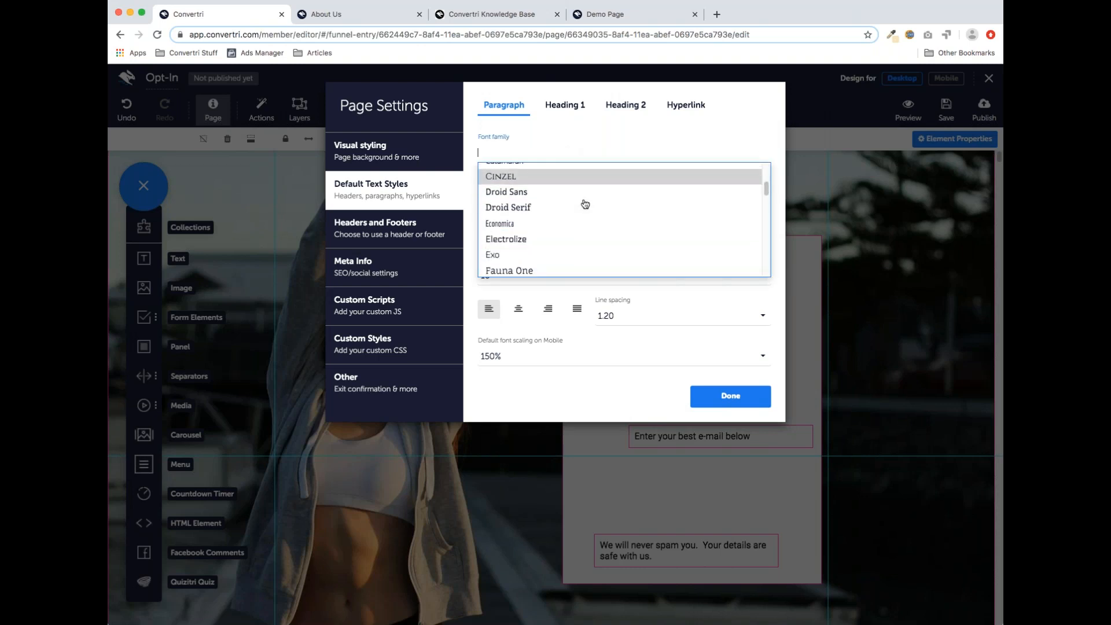
pyautogui.scroll(-2, 572, 230)
pyautogui.scroll(6, 564, 237)
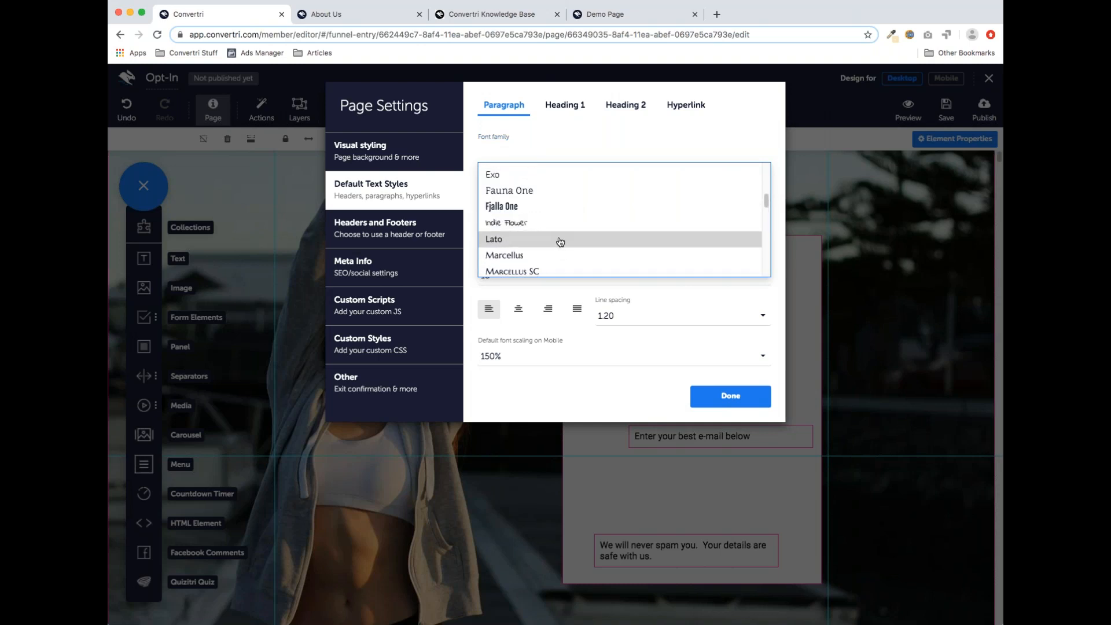
pyautogui.click(562, 240)
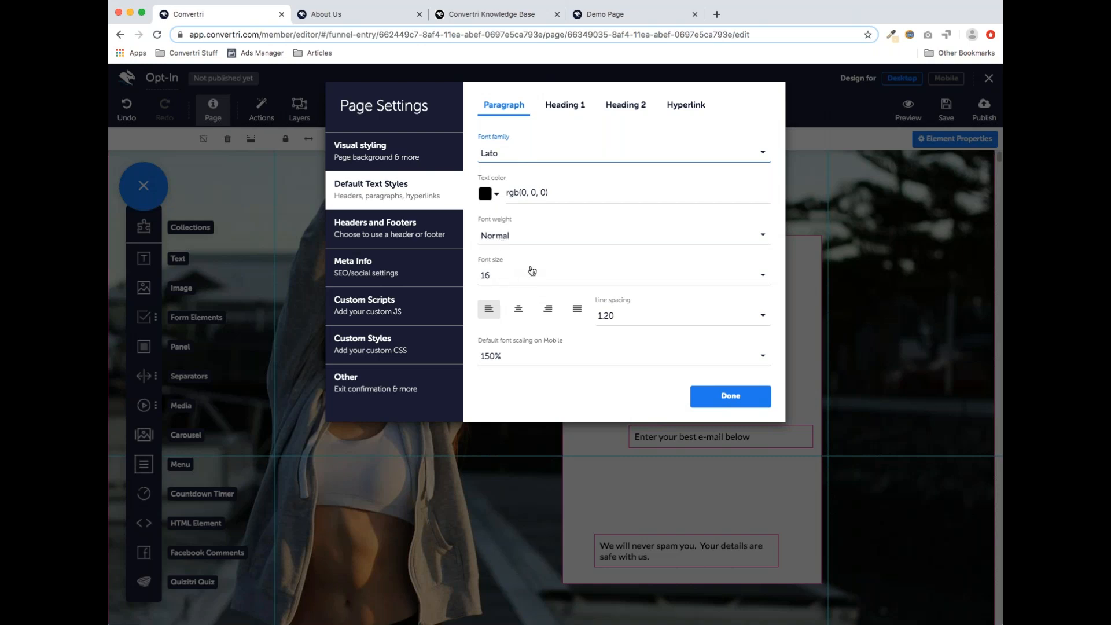
# Set the default paragraph line spacing to 1.80, apply it, and check the e-mail and no-spam text boxes
pyautogui.click(647, 320)
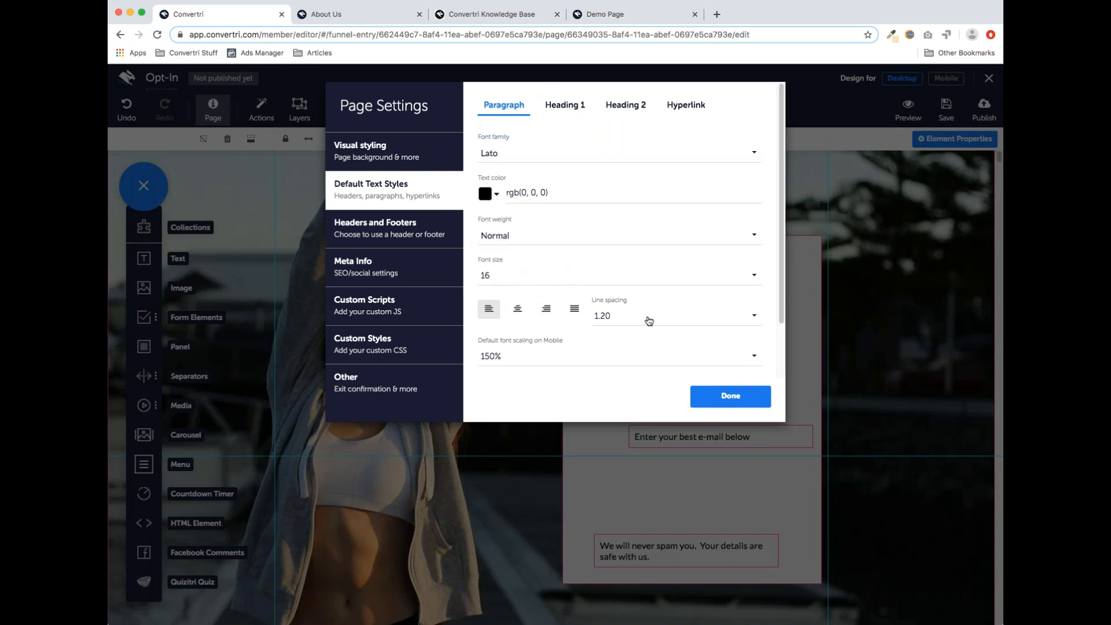
pyautogui.scroll(-8, 686, 260)
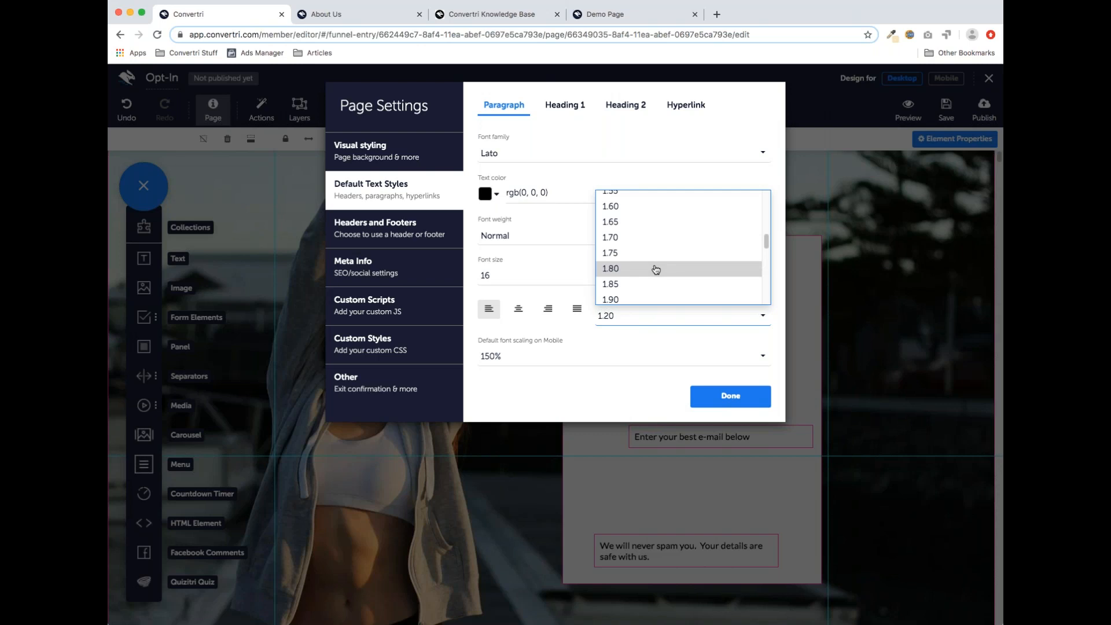
pyautogui.click(655, 270)
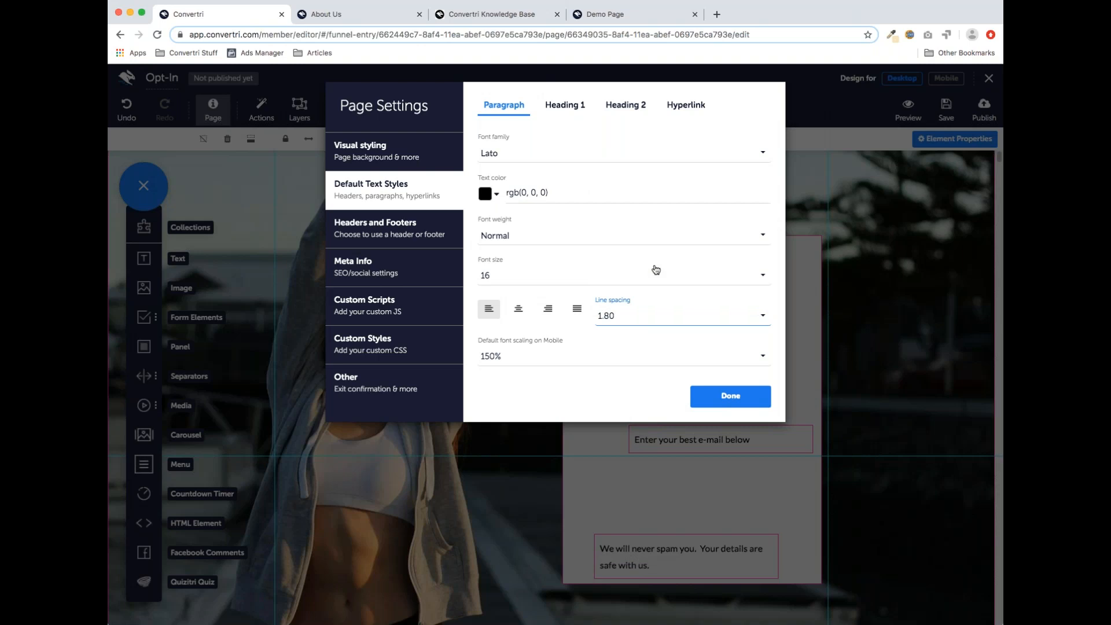
pyautogui.click(730, 397)
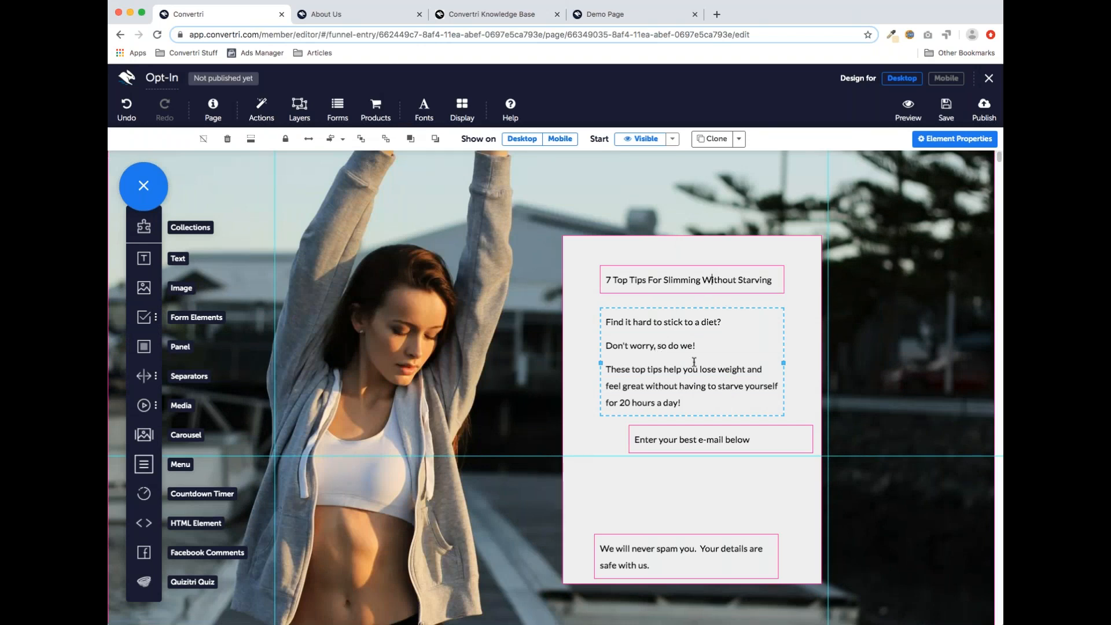
pyautogui.click(694, 439)
pyautogui.click(684, 548)
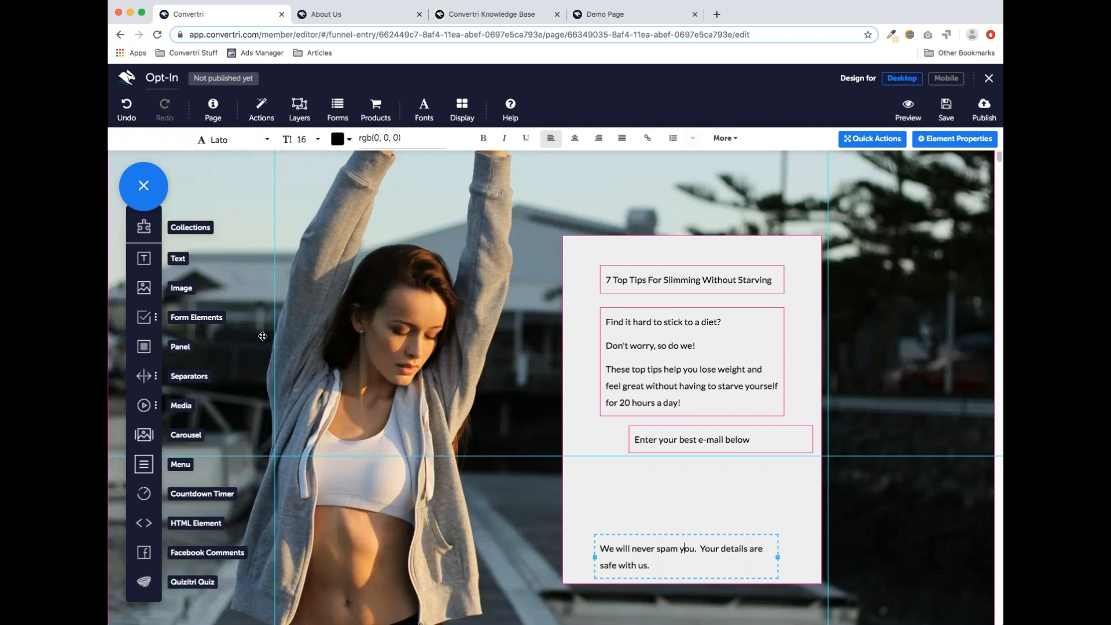
# Change the page's default paragraph font family to Playball and apply it
pyautogui.click(212, 112)
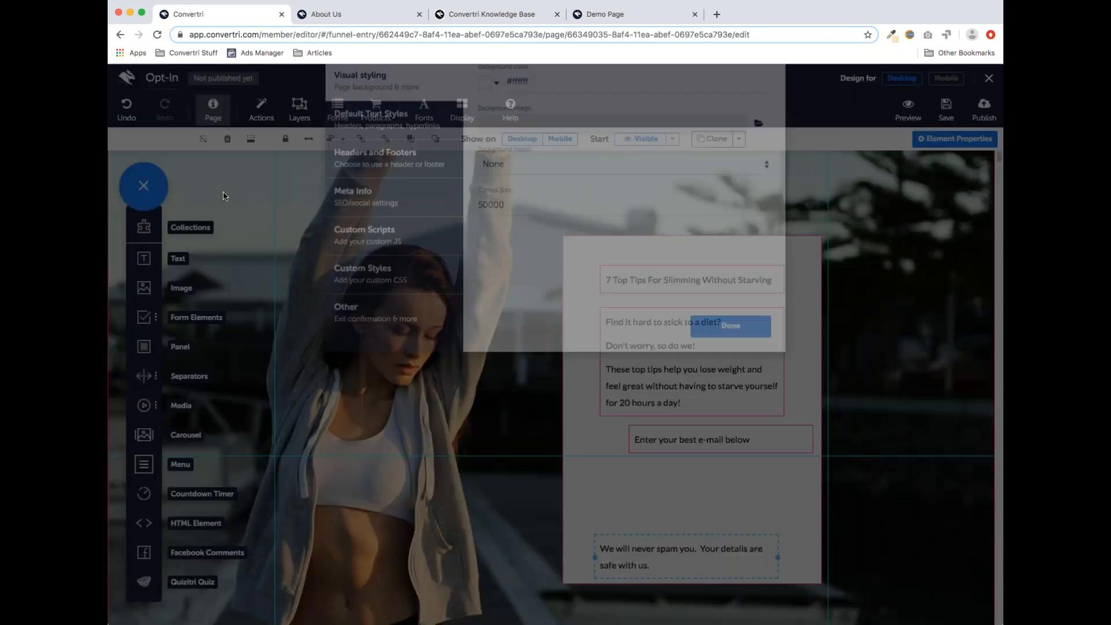
pyautogui.click(388, 201)
pyautogui.click(613, 156)
pyautogui.scroll(-5, 625, 200)
pyautogui.scroll(-2, 628, 216)
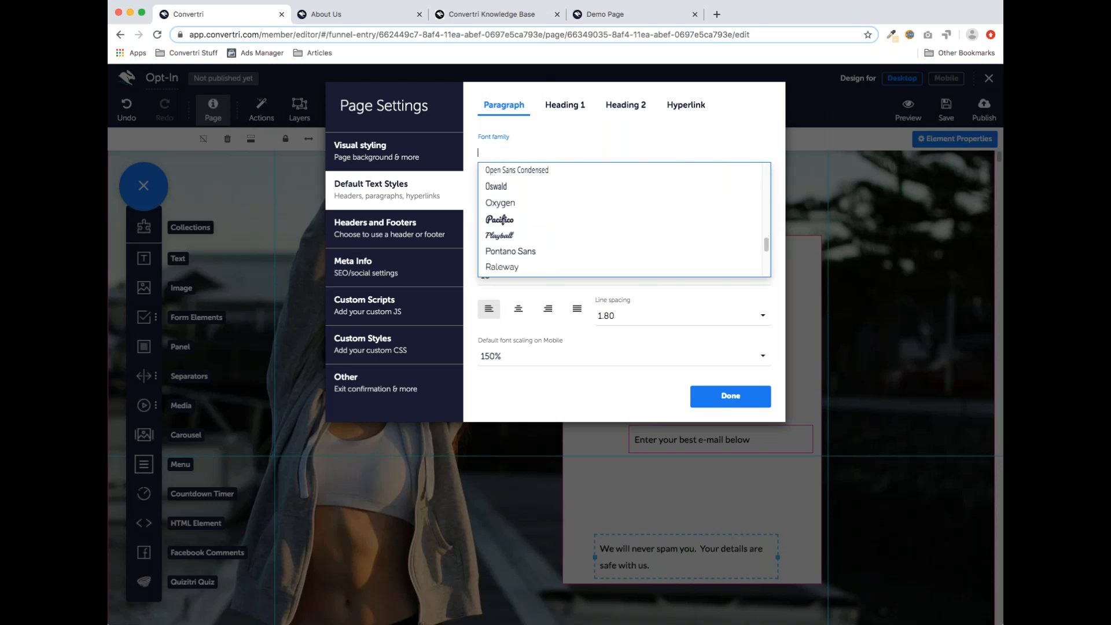
pyautogui.click(515, 236)
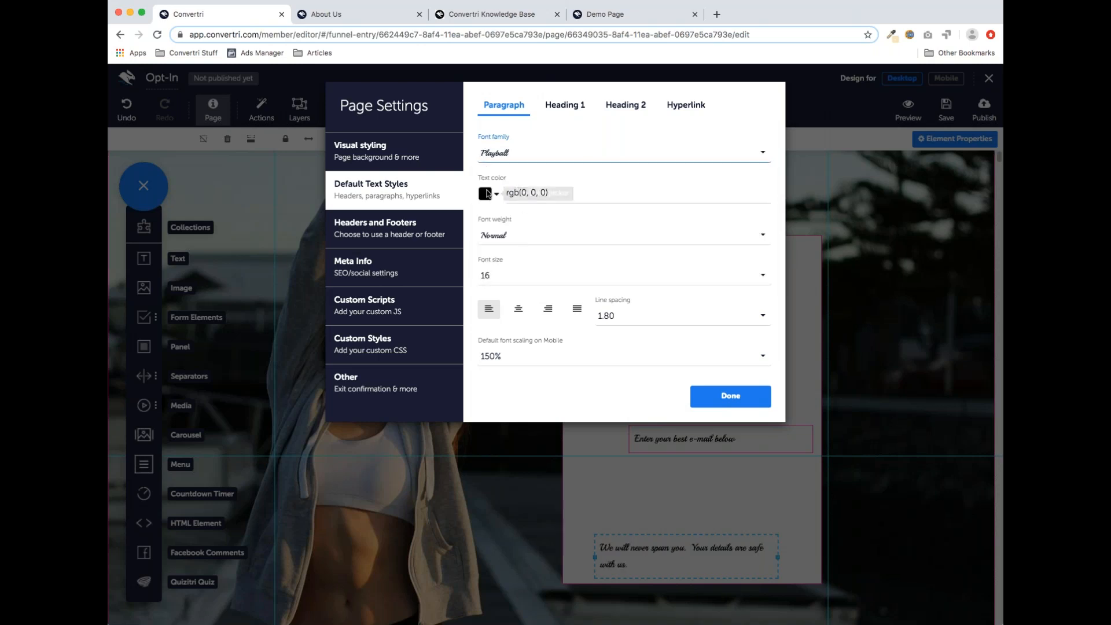
pyautogui.click(720, 399)
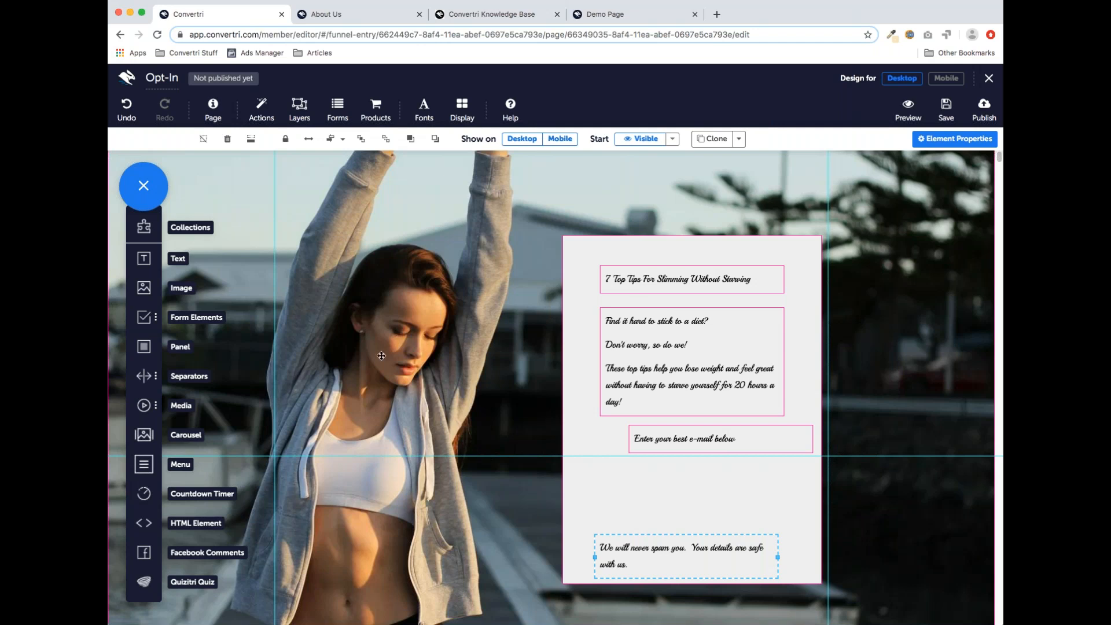
# Switch the default paragraph font family back to Lato and apply it
pyautogui.click(211, 113)
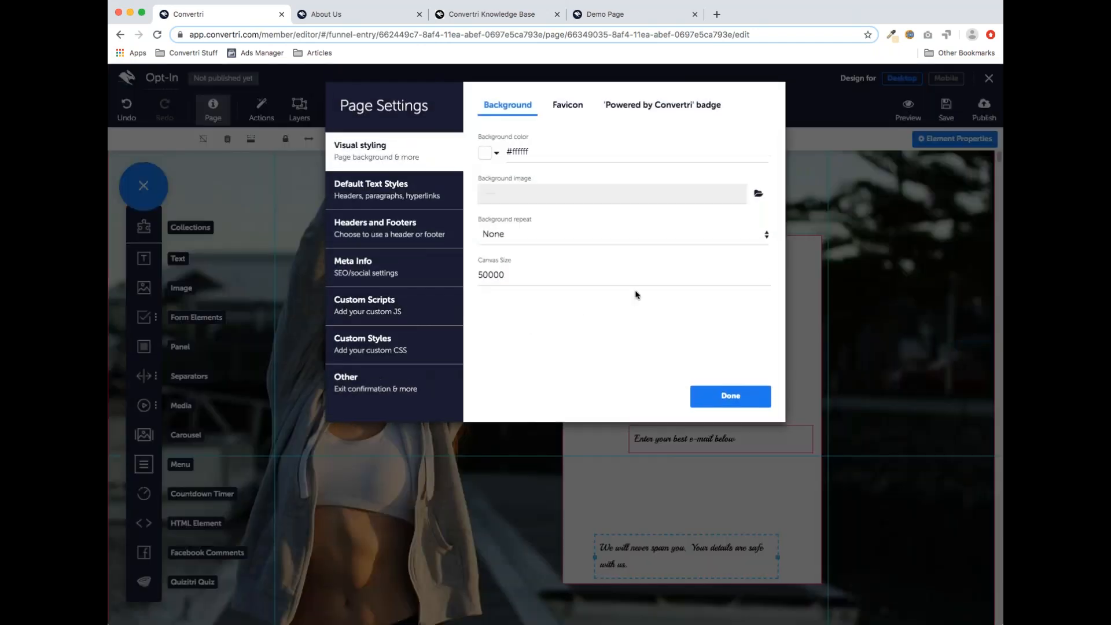
pyautogui.click(395, 198)
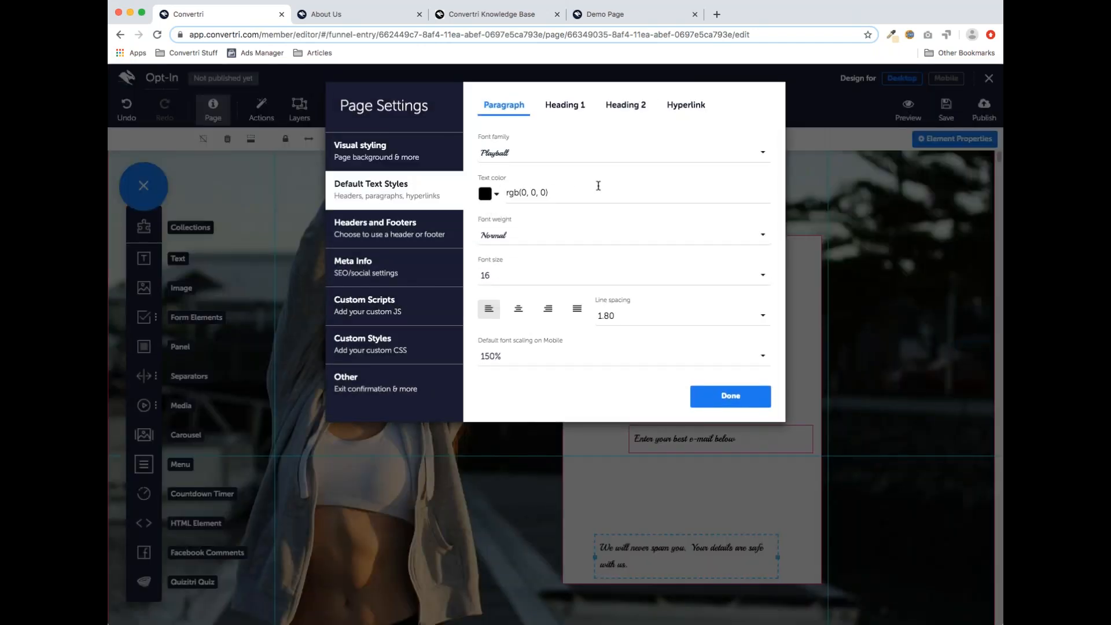
pyautogui.click(667, 154)
pyautogui.scroll(-8, 630, 233)
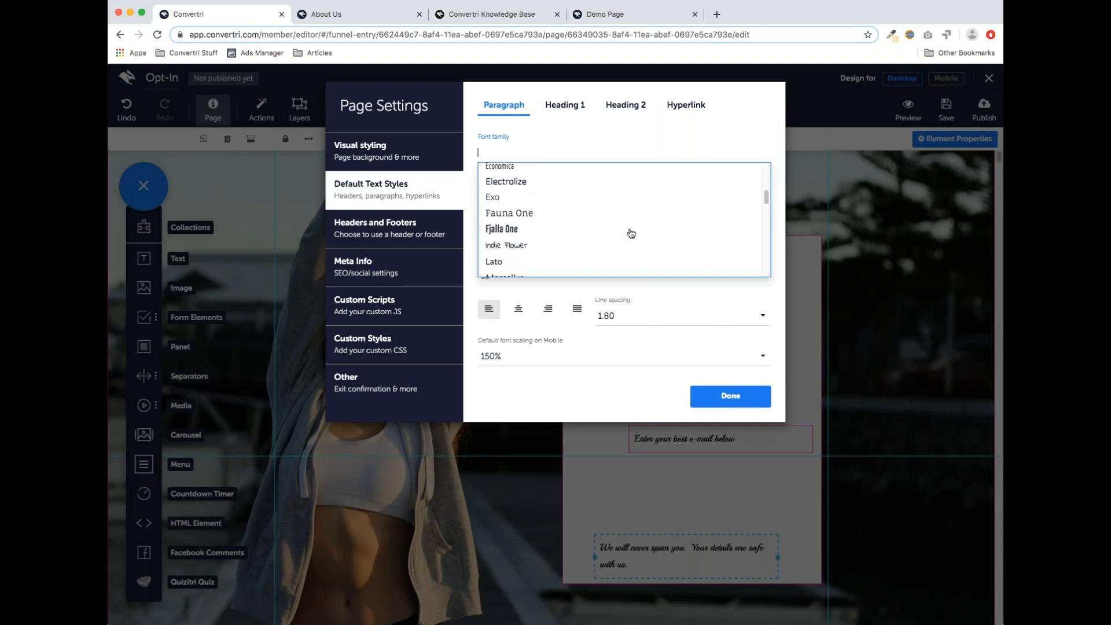
pyautogui.scroll(2, 565, 200)
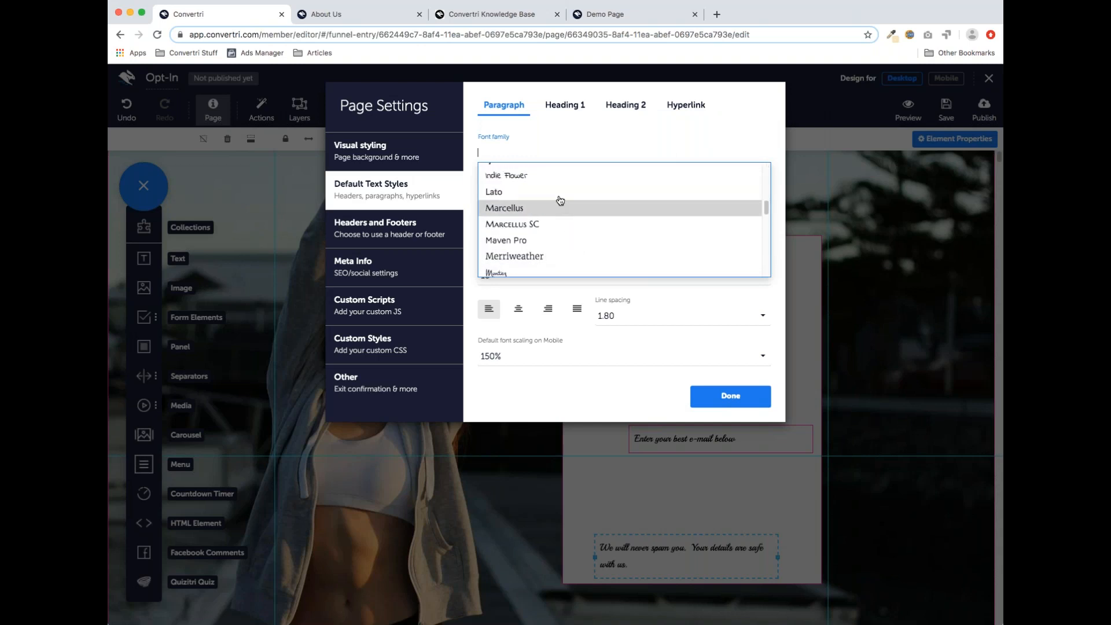
pyautogui.click(561, 194)
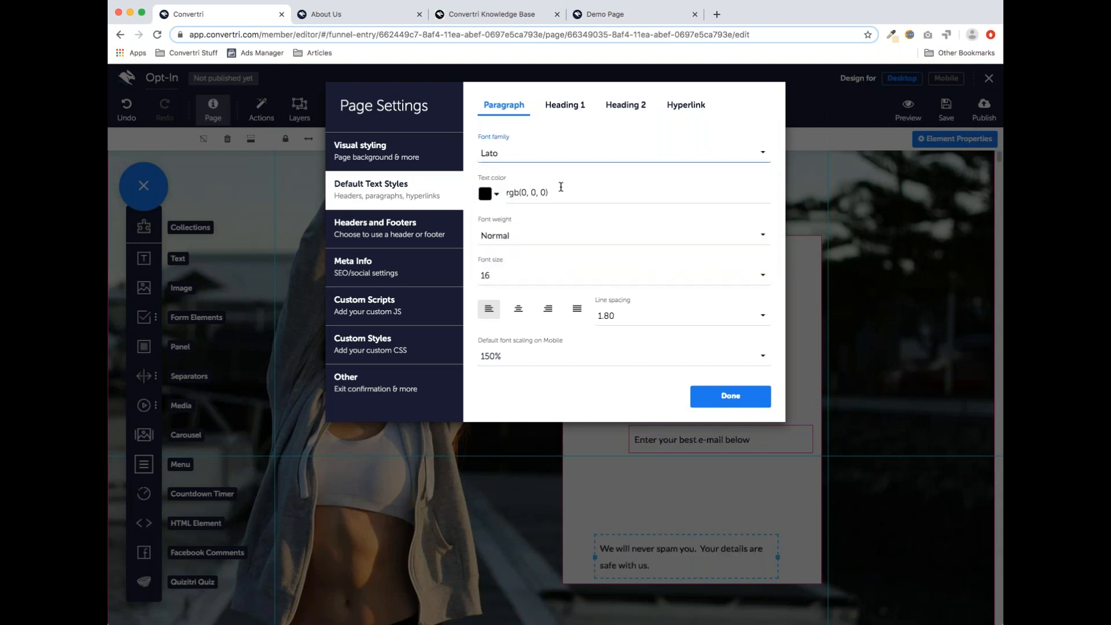
pyautogui.click(716, 398)
pyautogui.click(674, 376)
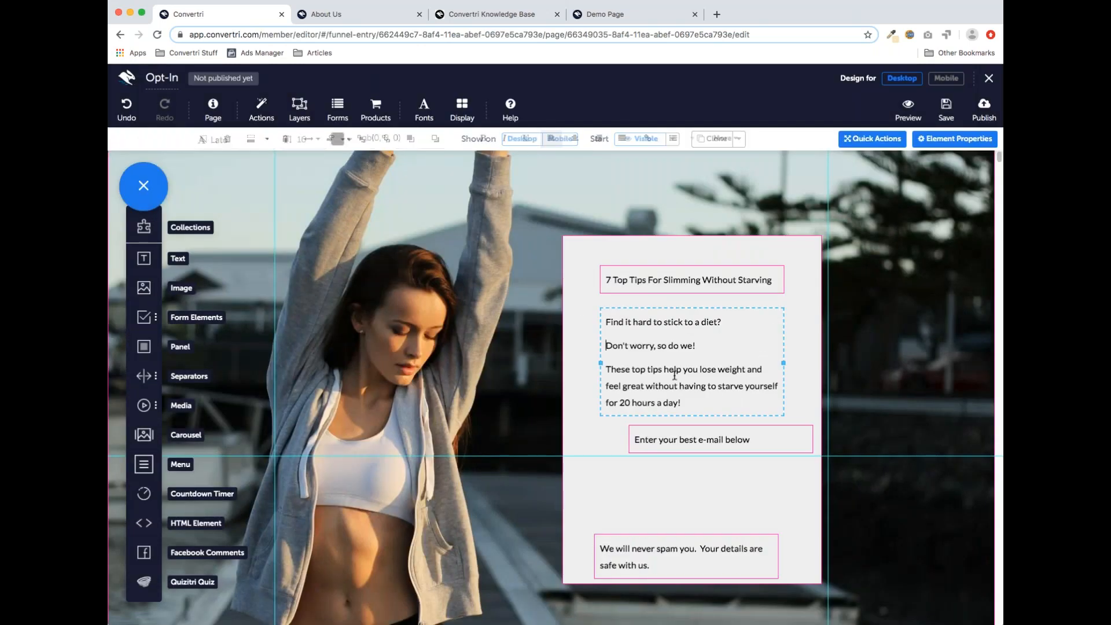
# Set the page's default Heading 1 font family to Noto Sans
pyautogui.click(644, 280)
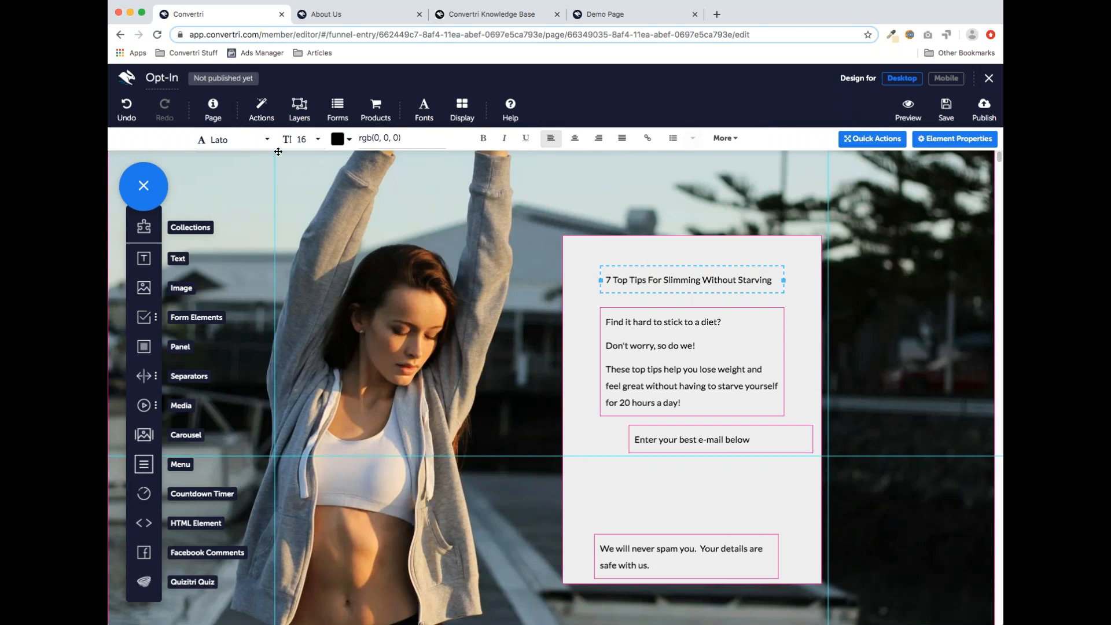
pyautogui.click(213, 110)
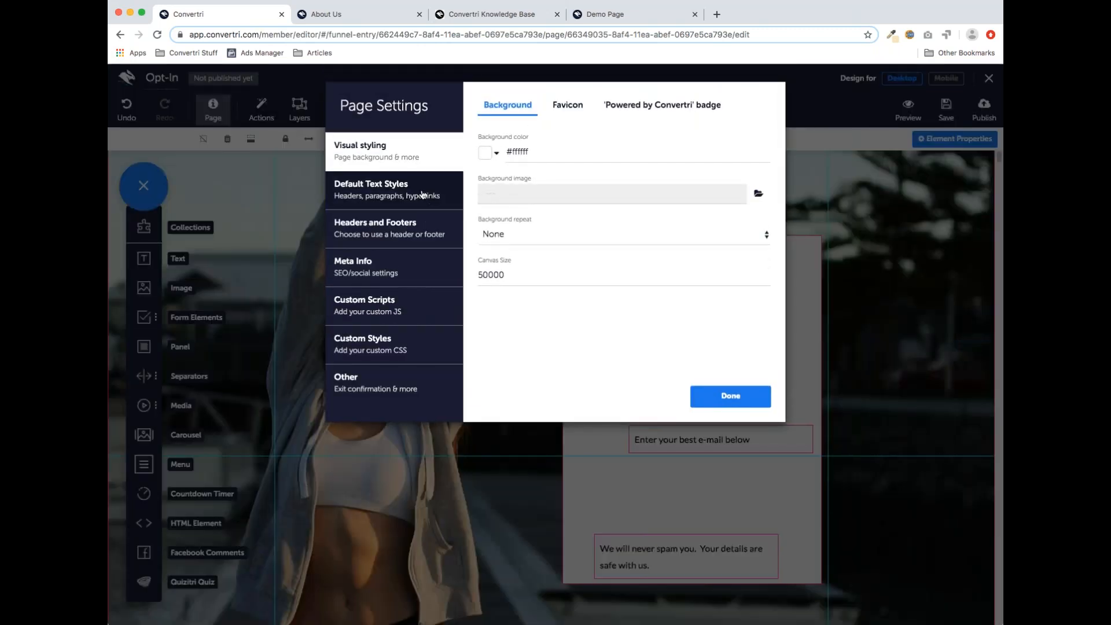
pyautogui.click(421, 193)
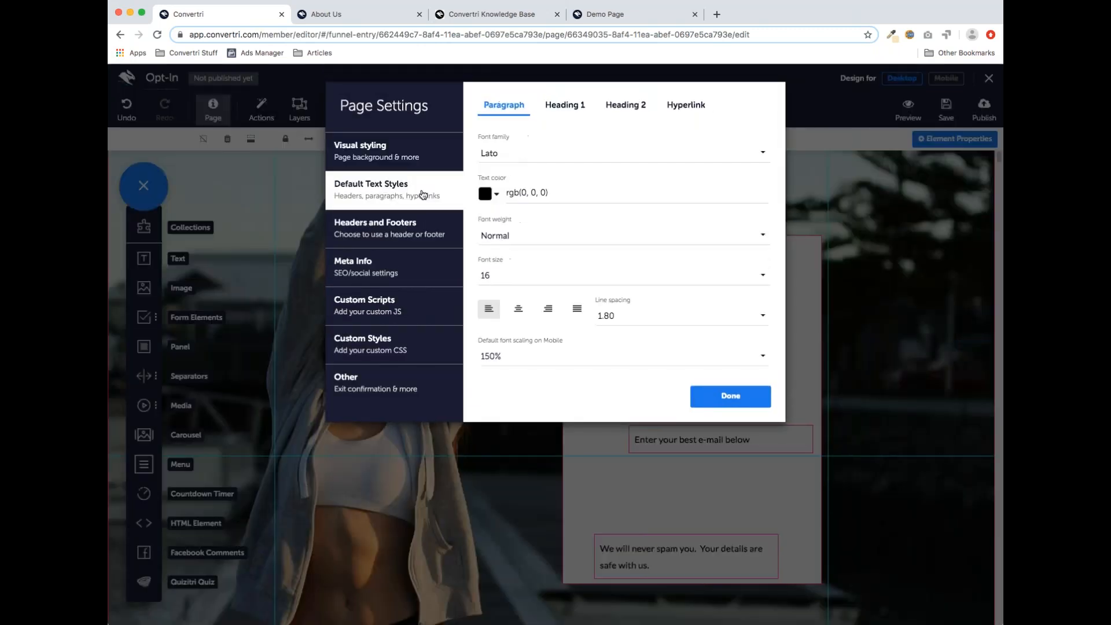
pyautogui.click(569, 110)
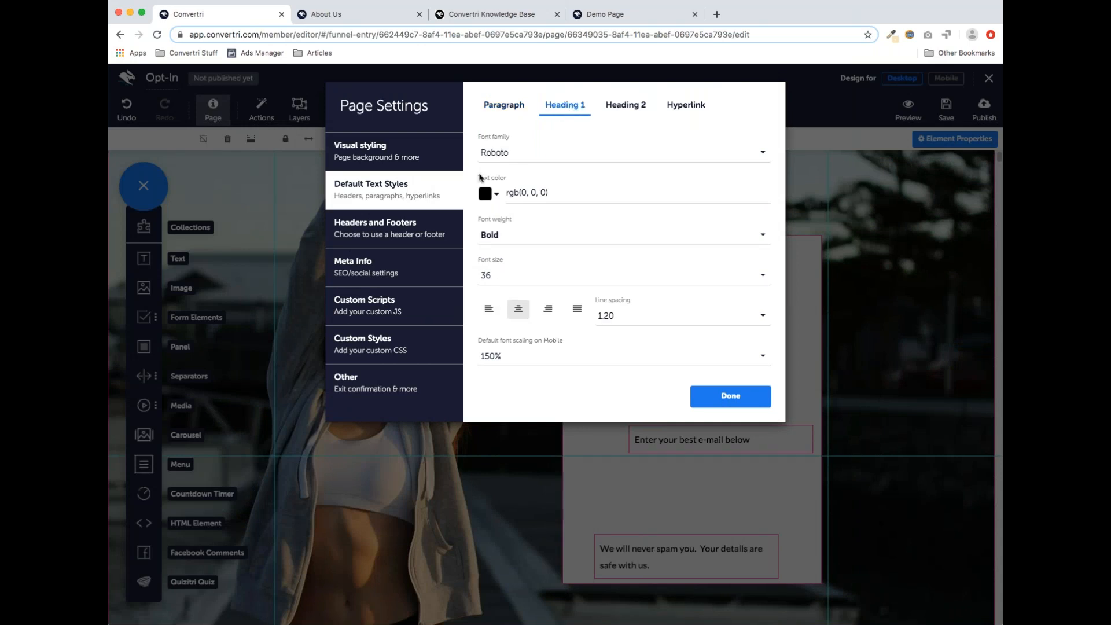
pyautogui.click(582, 159)
pyautogui.scroll(-6, 572, 233)
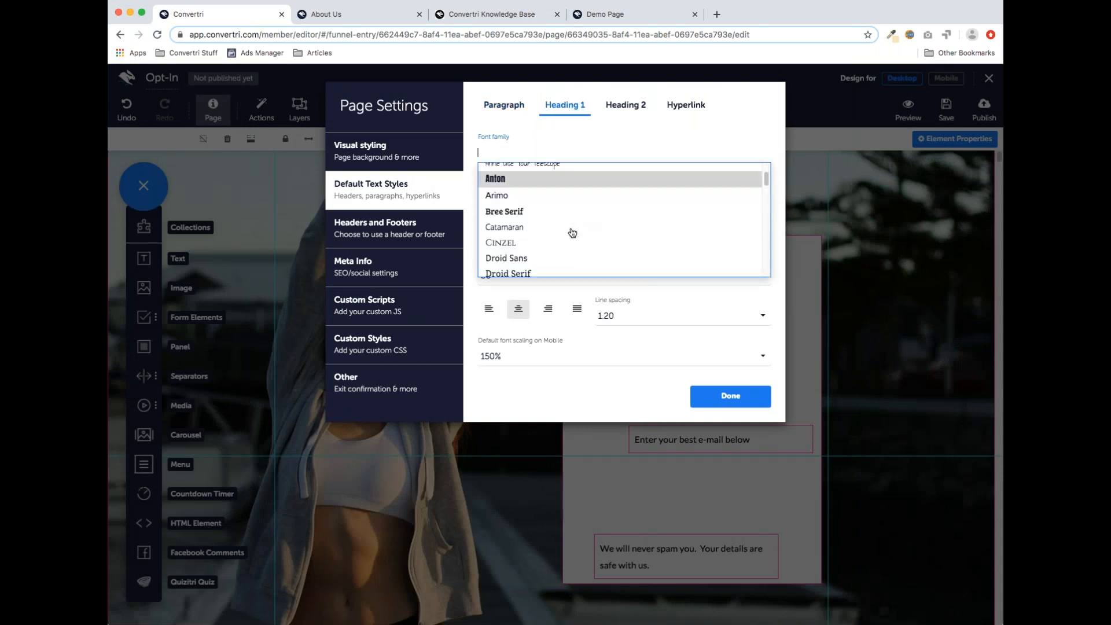
pyautogui.scroll(-5, 571, 238)
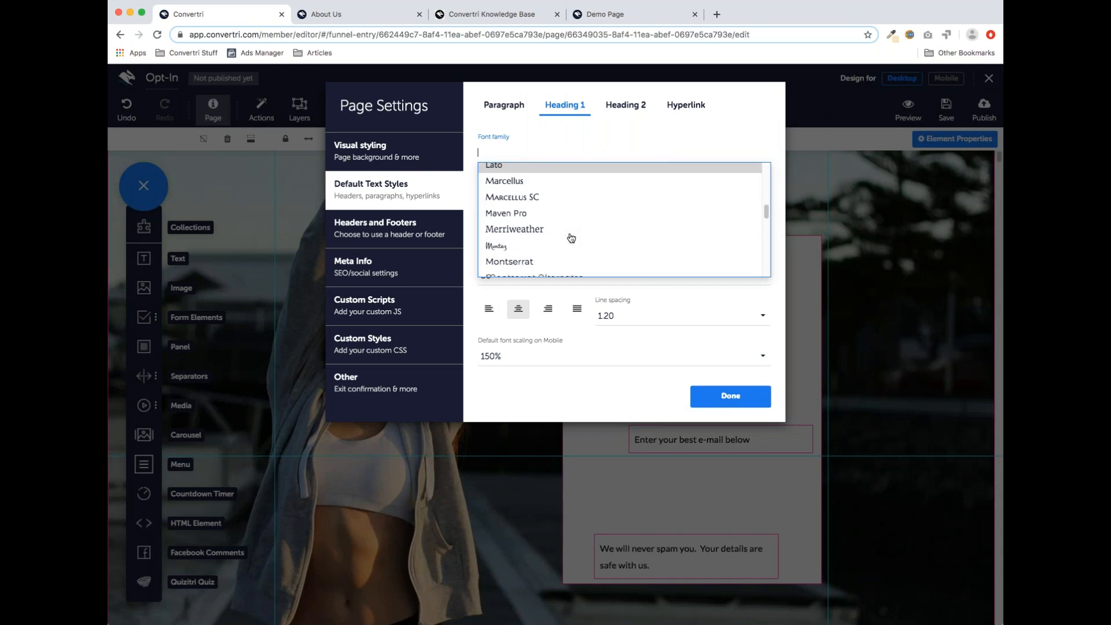
pyautogui.click(531, 198)
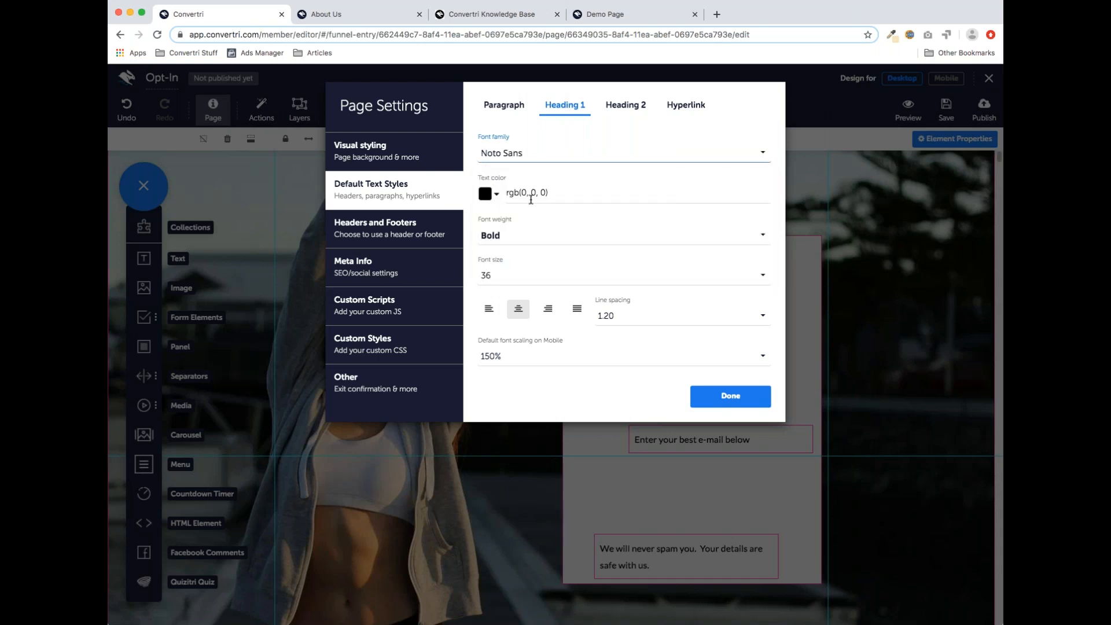
# Set the default Heading 1 font size to 24 and apply the page settings
pyautogui.click(527, 283)
pyautogui.scroll(-4, 550, 217)
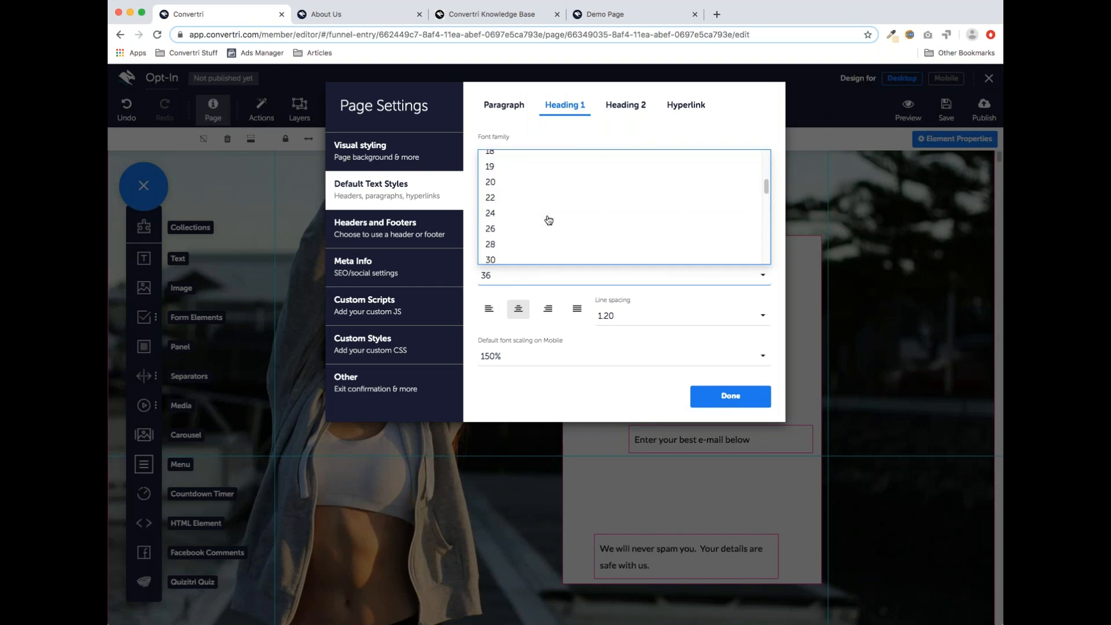
pyautogui.click(539, 194)
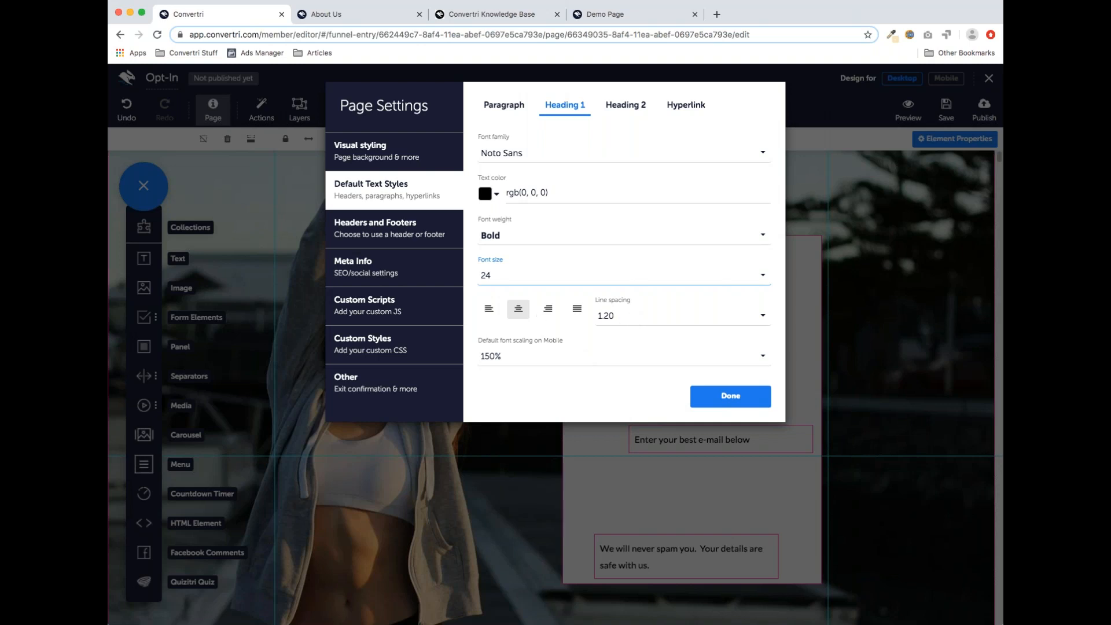
pyautogui.click(732, 401)
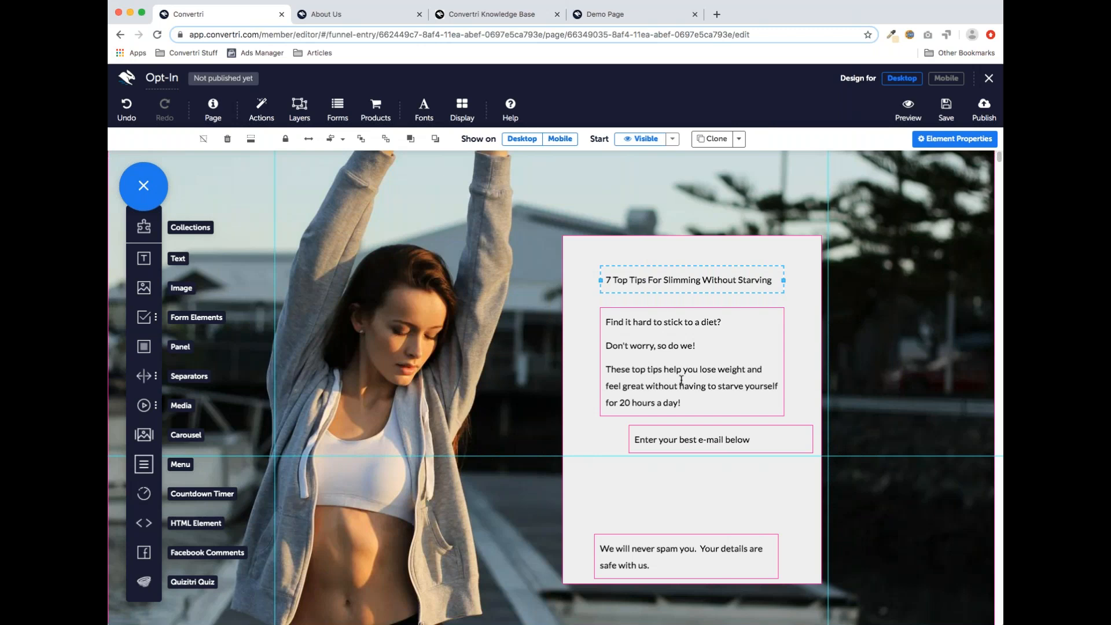
# Apply the Heading 1 style to the "7 Top Tips For Slimming Without Starving" title and shift it slightly up in the panel
pyautogui.click(771, 280)
pyautogui.moveTo(772, 279); pyautogui.dragTo(616, 275)
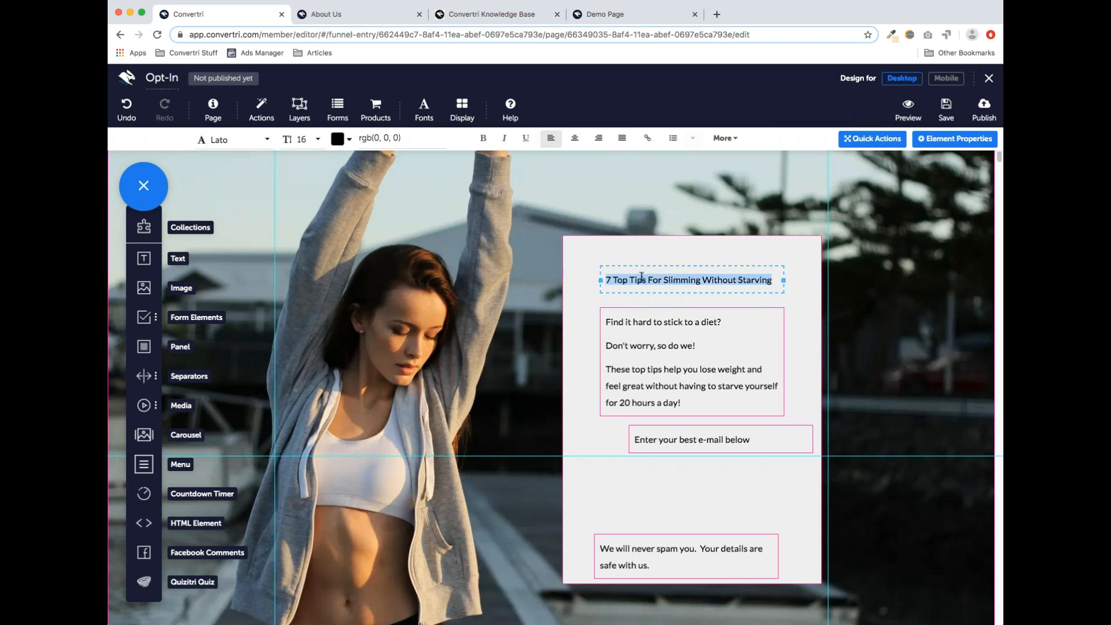
pyautogui.click(733, 141)
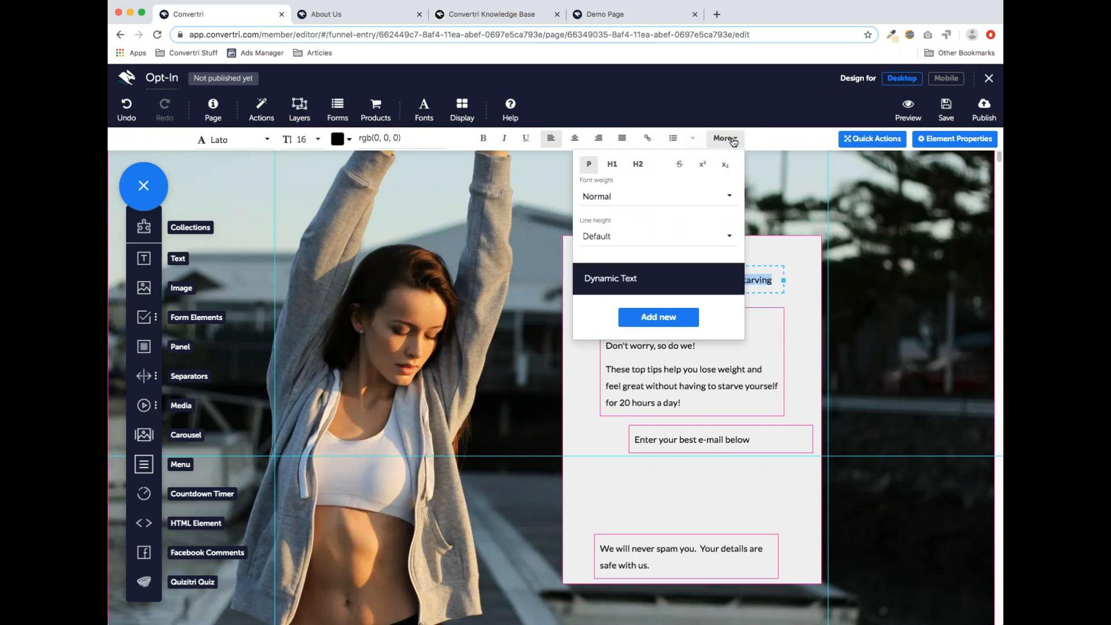
pyautogui.click(611, 166)
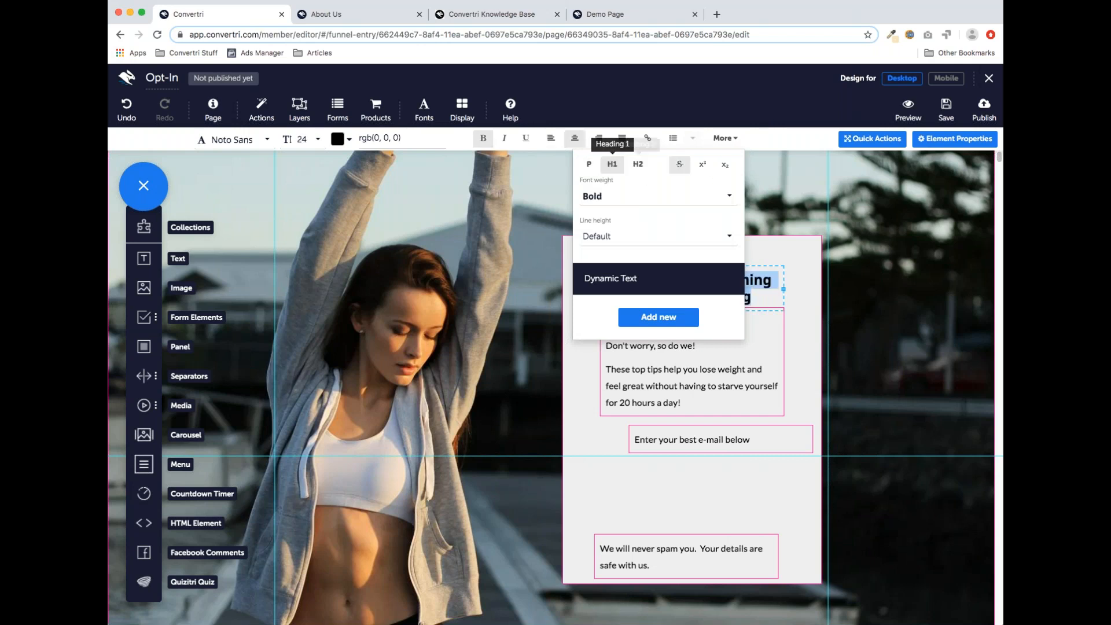
pyautogui.click(731, 138)
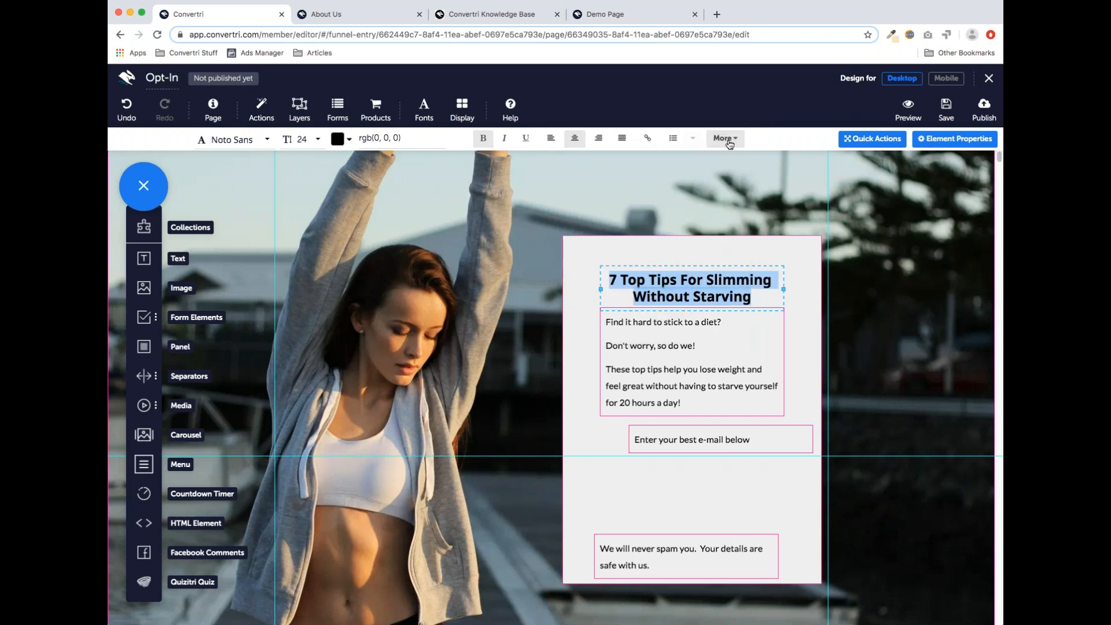
pyautogui.click(679, 266)
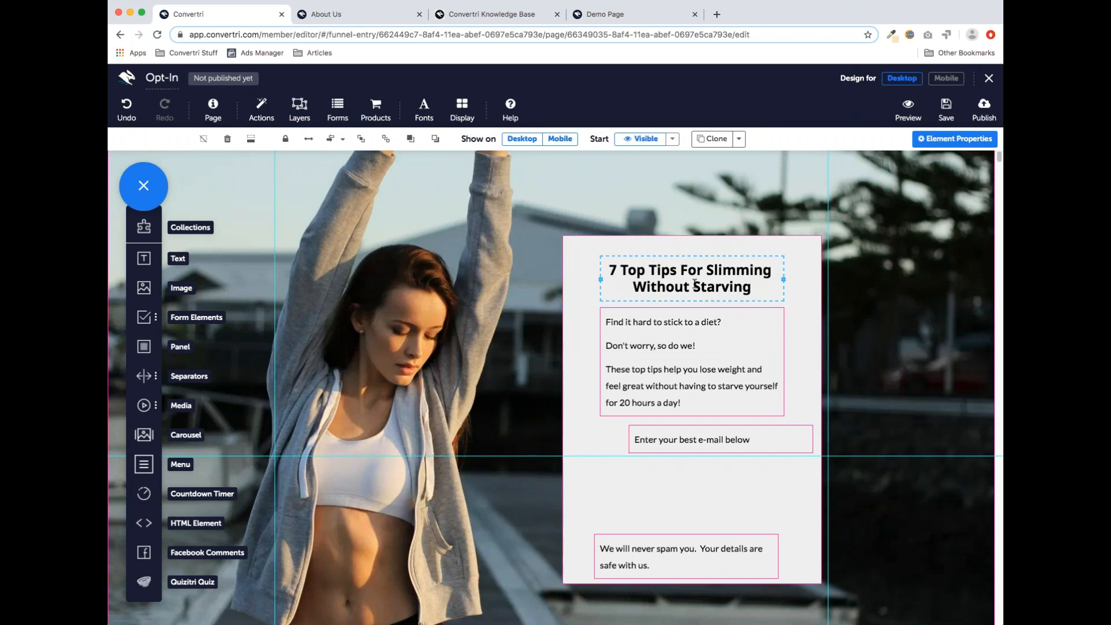
# Set the "Enter your best e-mail below" text to font size 12 and centre it
pyautogui.click(713, 344)
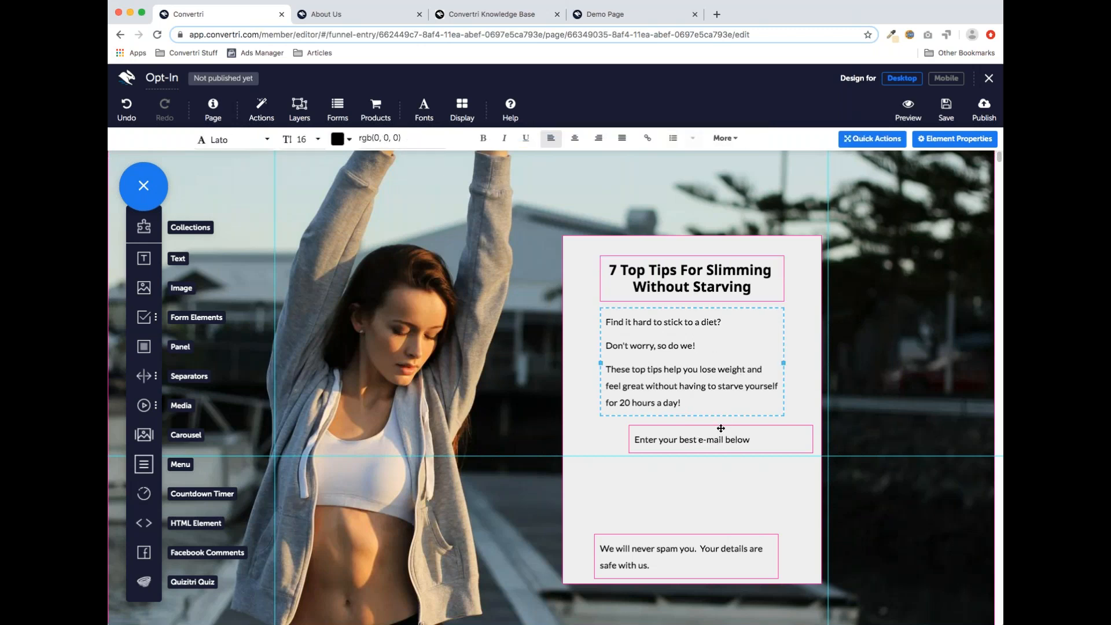
pyautogui.click(714, 439)
pyautogui.moveTo(750, 440); pyautogui.dragTo(635, 440)
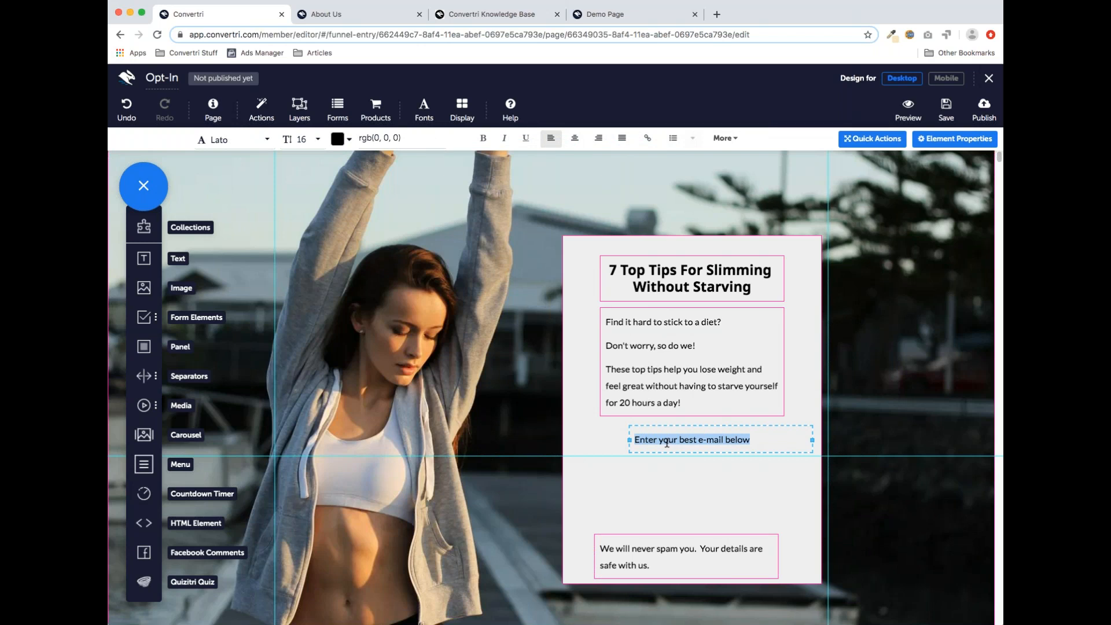
pyautogui.click(314, 145)
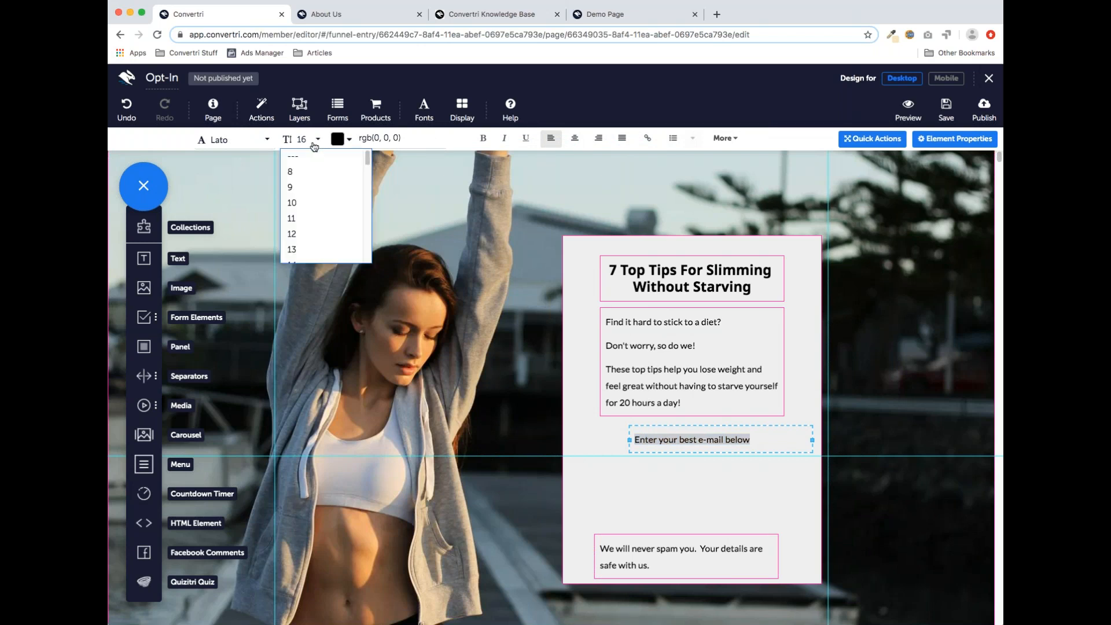
pyautogui.click(307, 233)
pyautogui.click(577, 144)
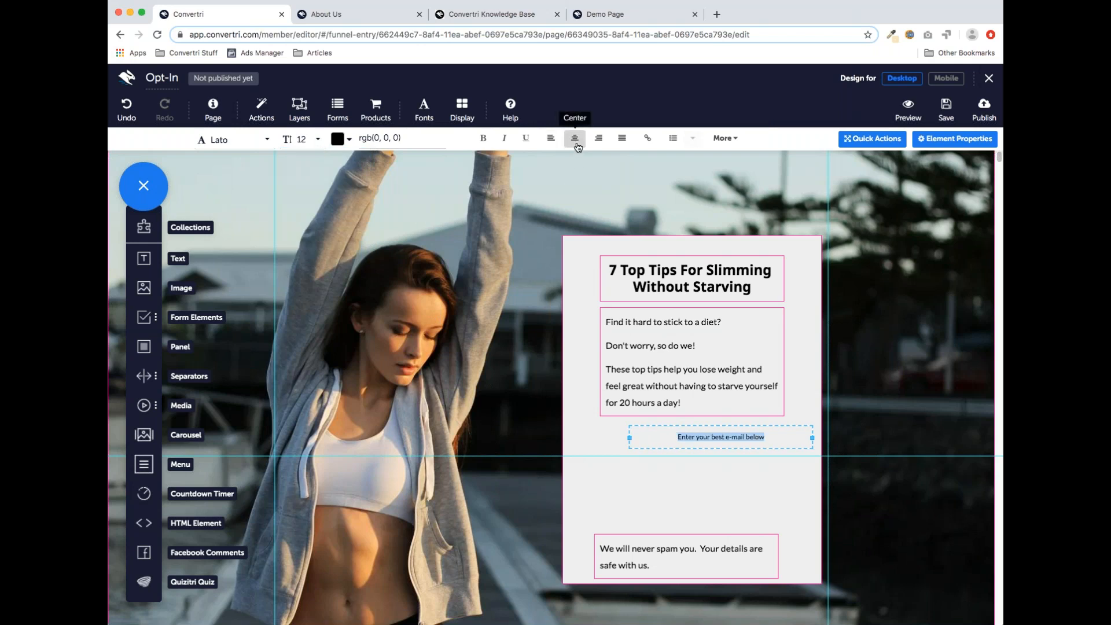
# Set the "We will never spam you" note to font size 12 and centre its text
pyautogui.moveTo(653, 567); pyautogui.dragTo(596, 550)
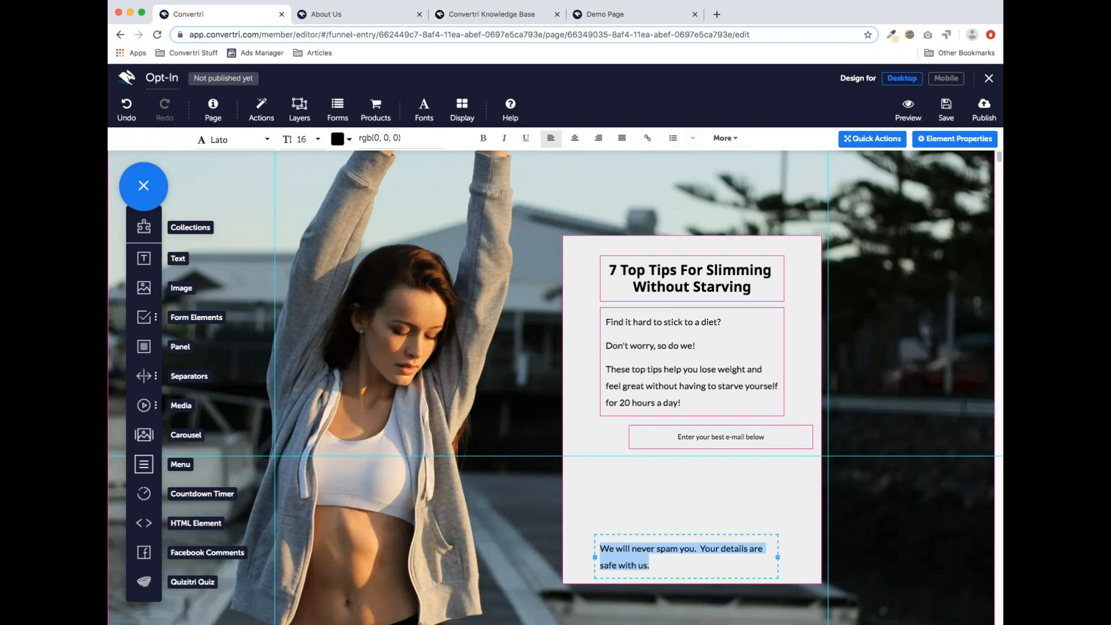
pyautogui.click(305, 140)
pyautogui.click(311, 231)
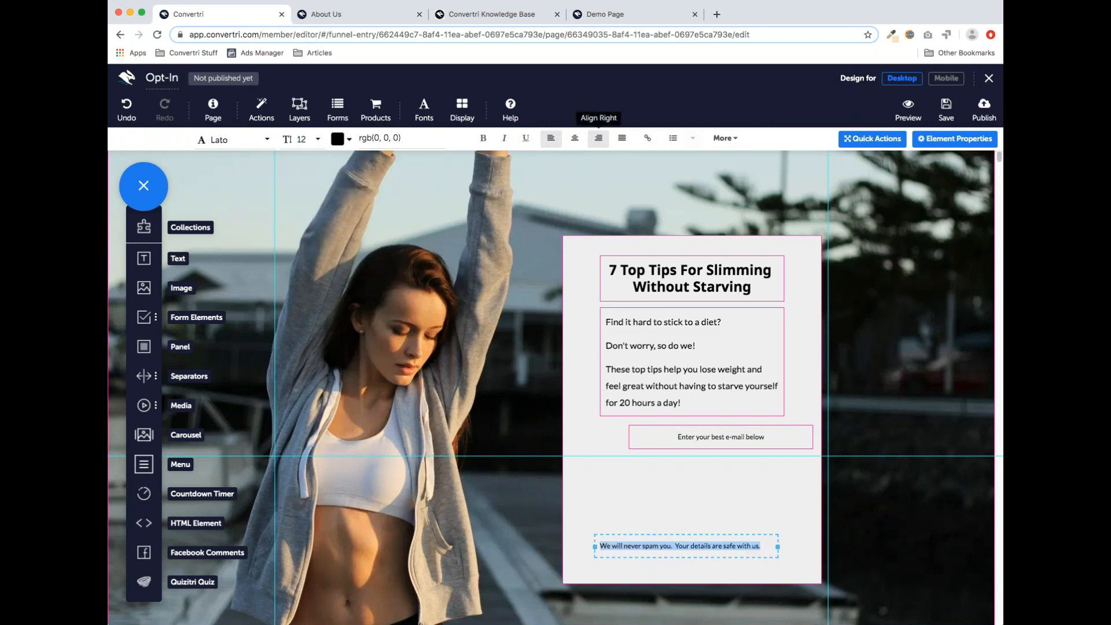
pyautogui.click(574, 138)
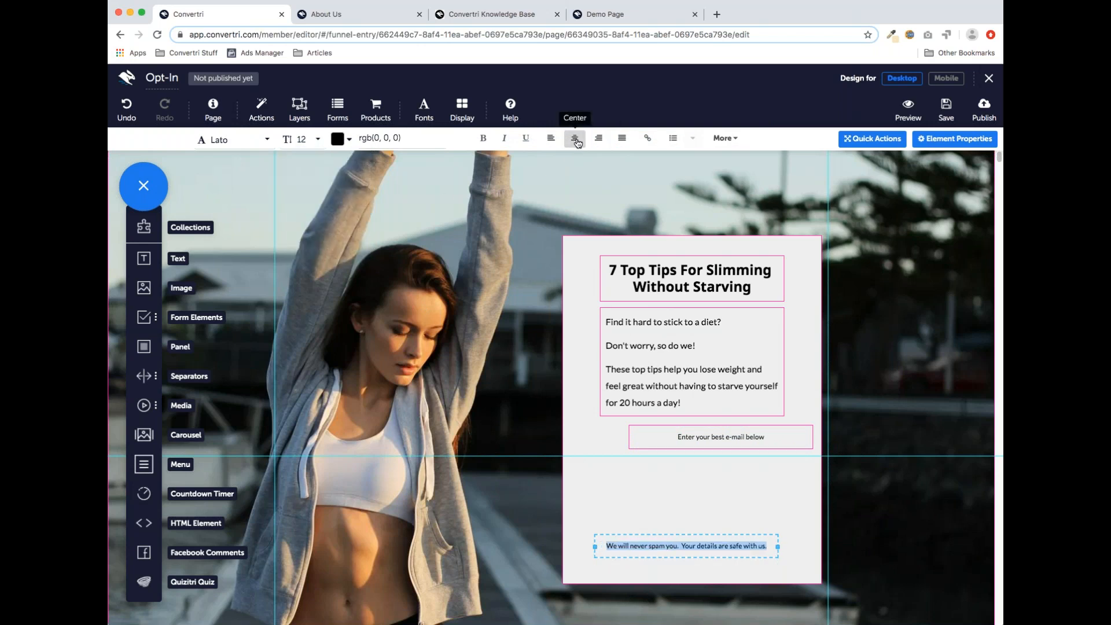
pyautogui.click(716, 513)
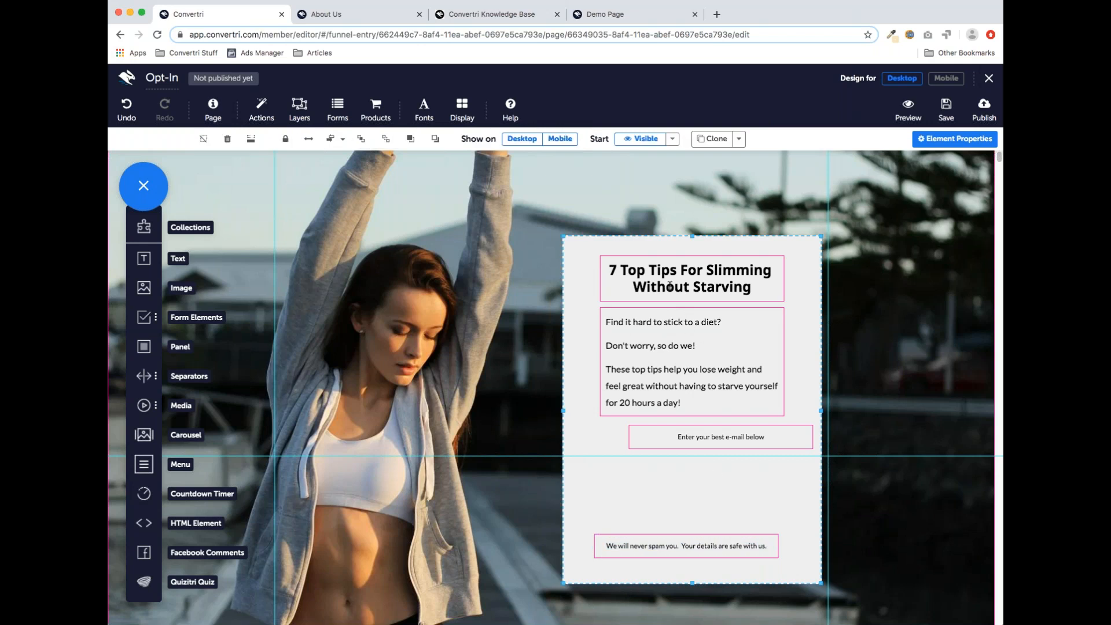
pyautogui.click(705, 446)
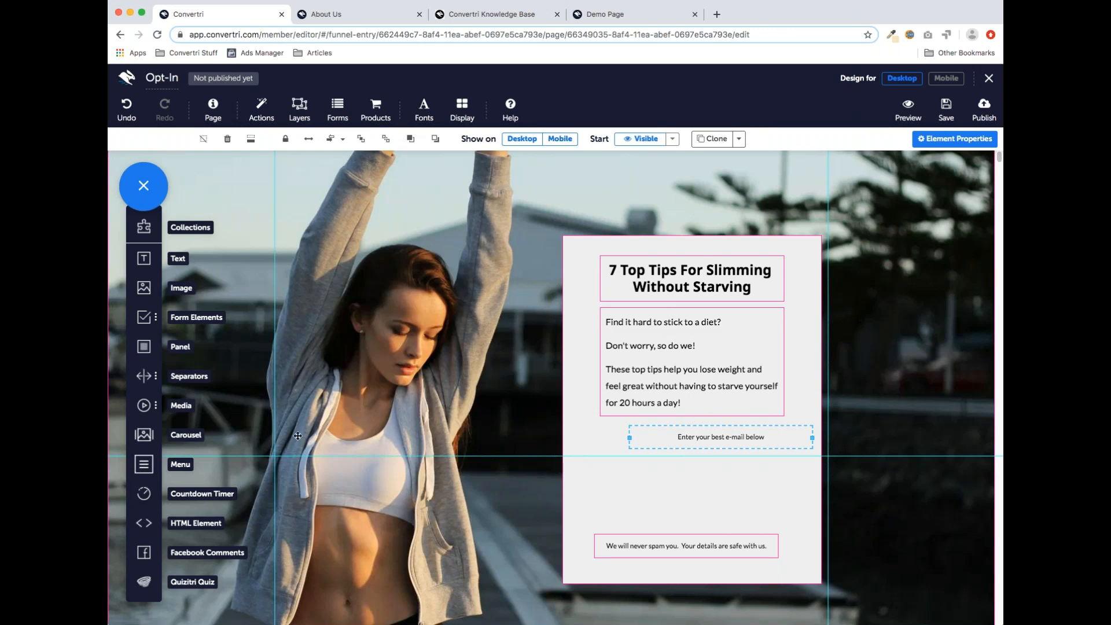
# Add First Name, Email and Submit form elements to the page over the lower part of the text panel
pyautogui.click(144, 319)
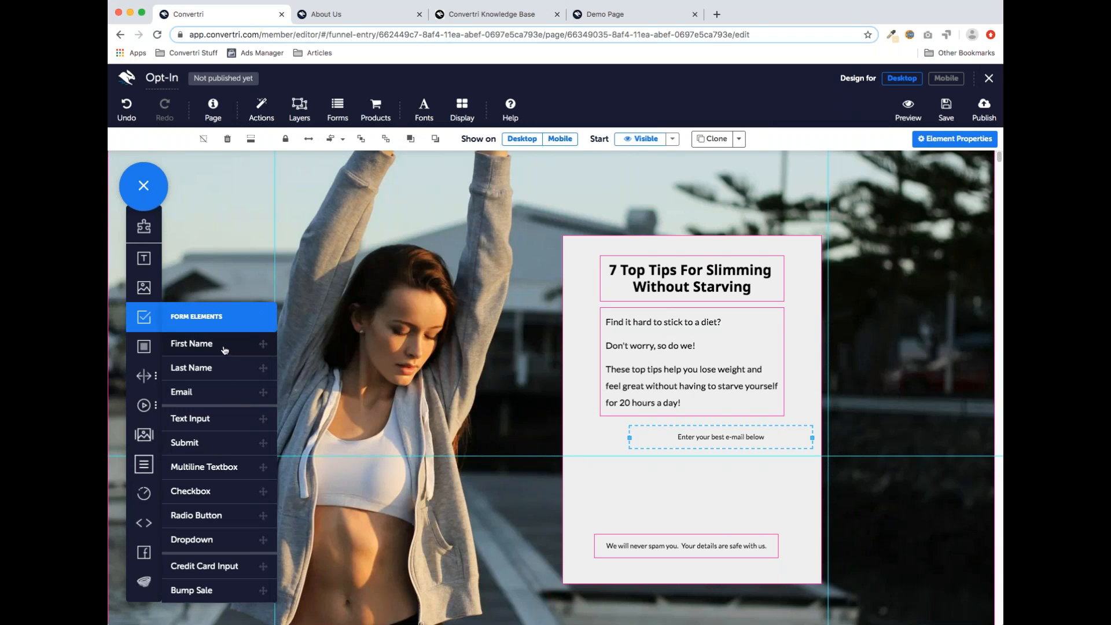
pyautogui.moveTo(202, 347); pyautogui.dragTo(579, 449)
pyautogui.moveTo(183, 396); pyautogui.dragTo(565, 486)
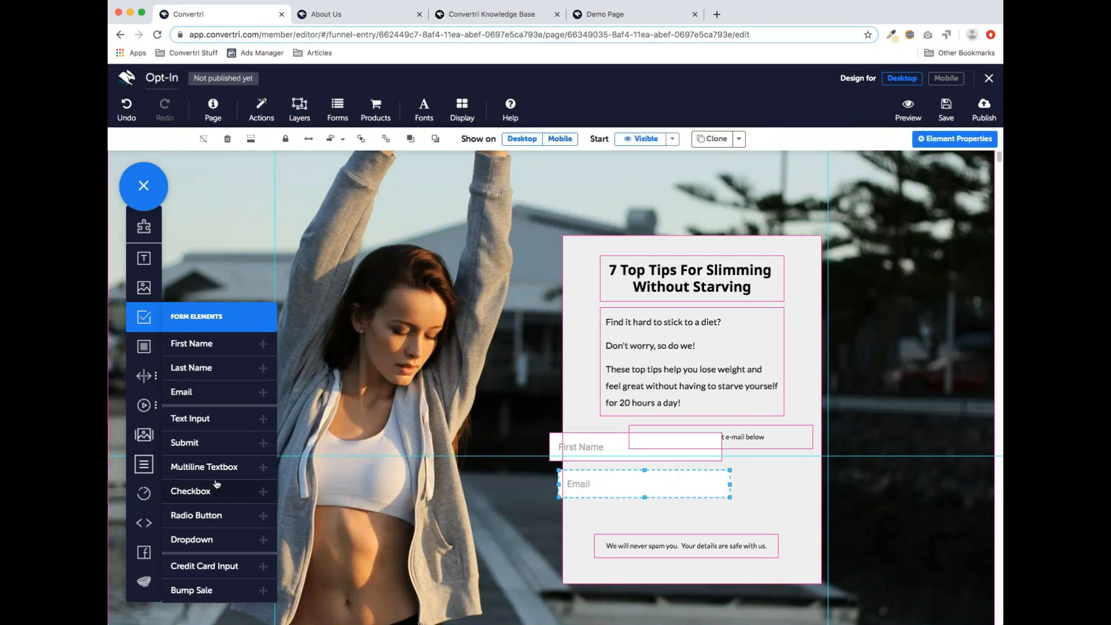
pyautogui.moveTo(186, 443); pyautogui.dragTo(577, 530)
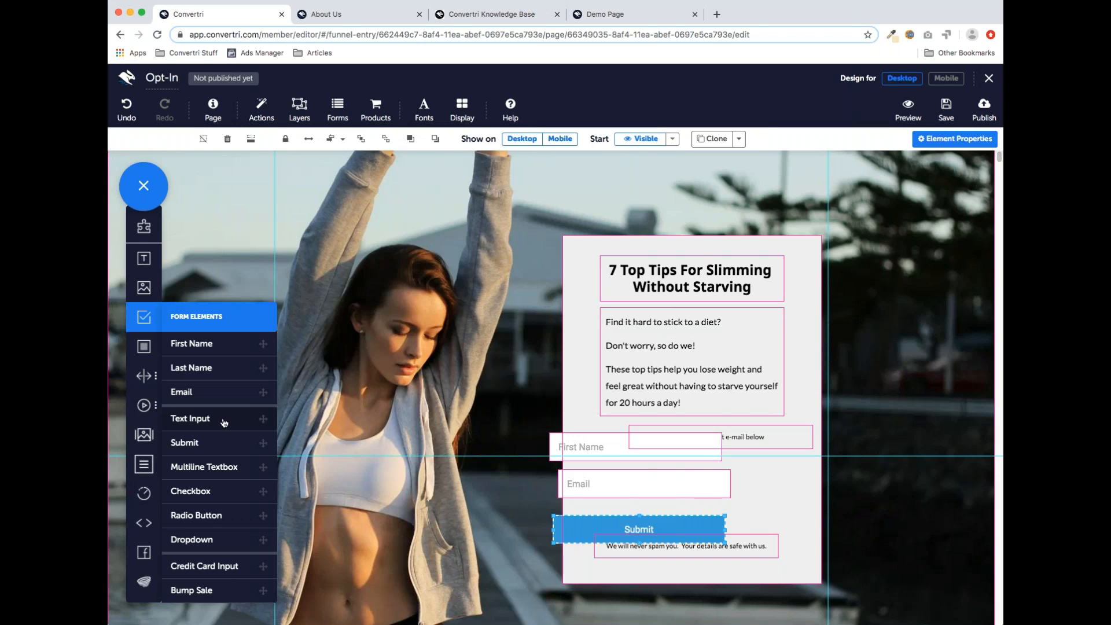
pyautogui.click(146, 325)
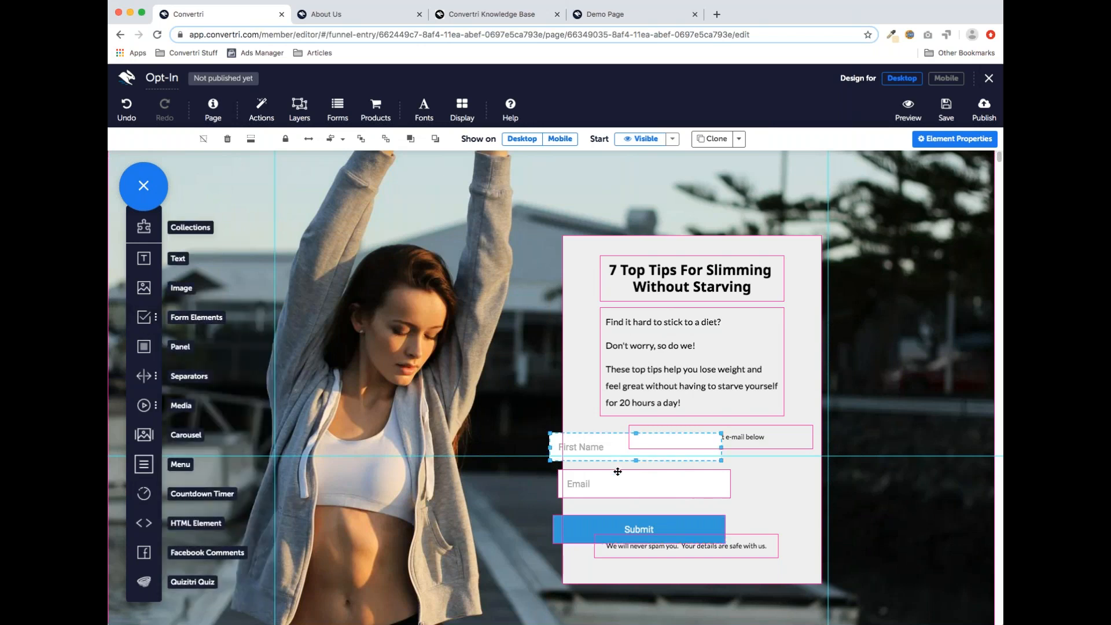
# Stack the First Name field, Email field and Submit button inside the panel between the e-mail prompt and the spam note
pyautogui.moveTo(646, 526); pyautogui.dragTo(722, 485)
pyautogui.click(686, 486)
pyautogui.moveTo(591, 447); pyautogui.dragTo(643, 458)
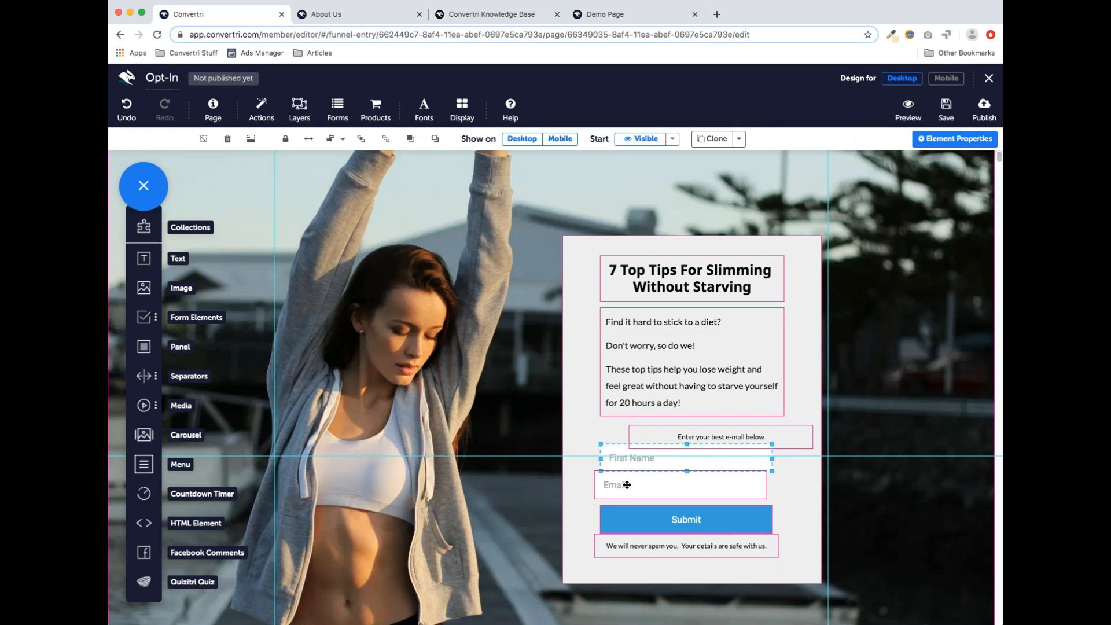
# Set the Email field's input font family to Lato and its font size to 14
pyautogui.click(717, 477)
pyautogui.click(955, 138)
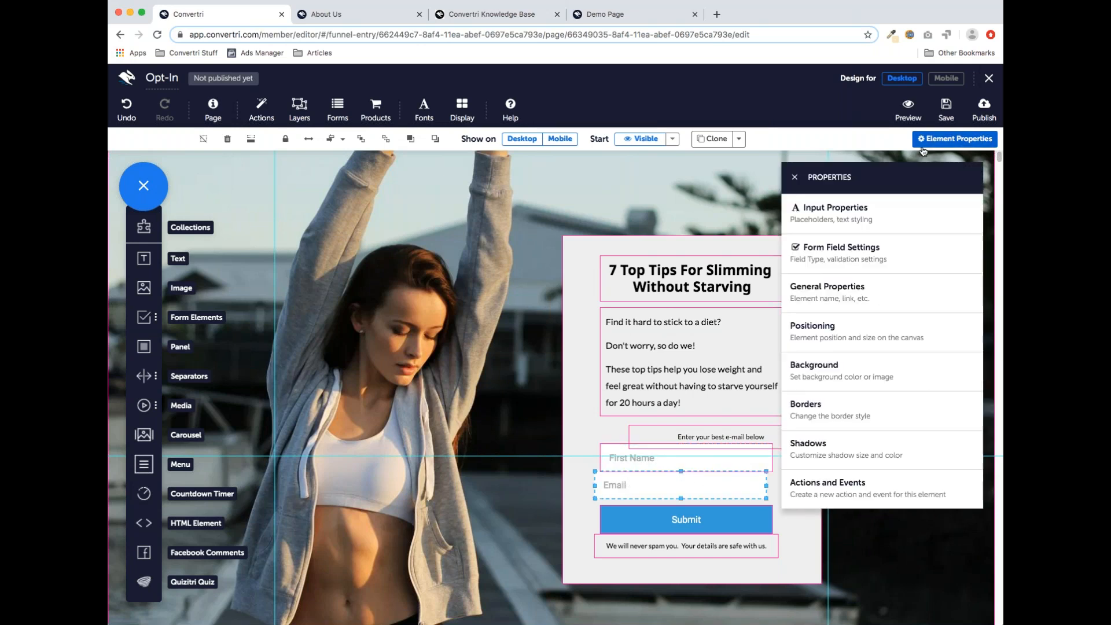
pyautogui.click(849, 221)
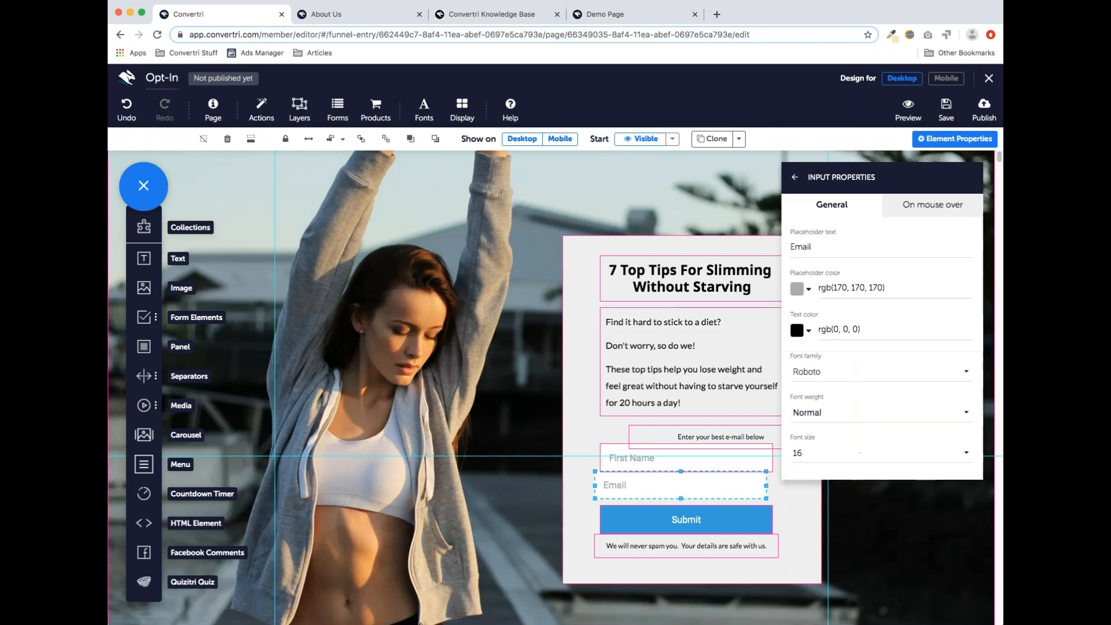
pyautogui.click(863, 374)
pyautogui.scroll(-5, 853, 315)
pyautogui.scroll(-5, 845, 307)
pyautogui.scroll(2, 827, 283)
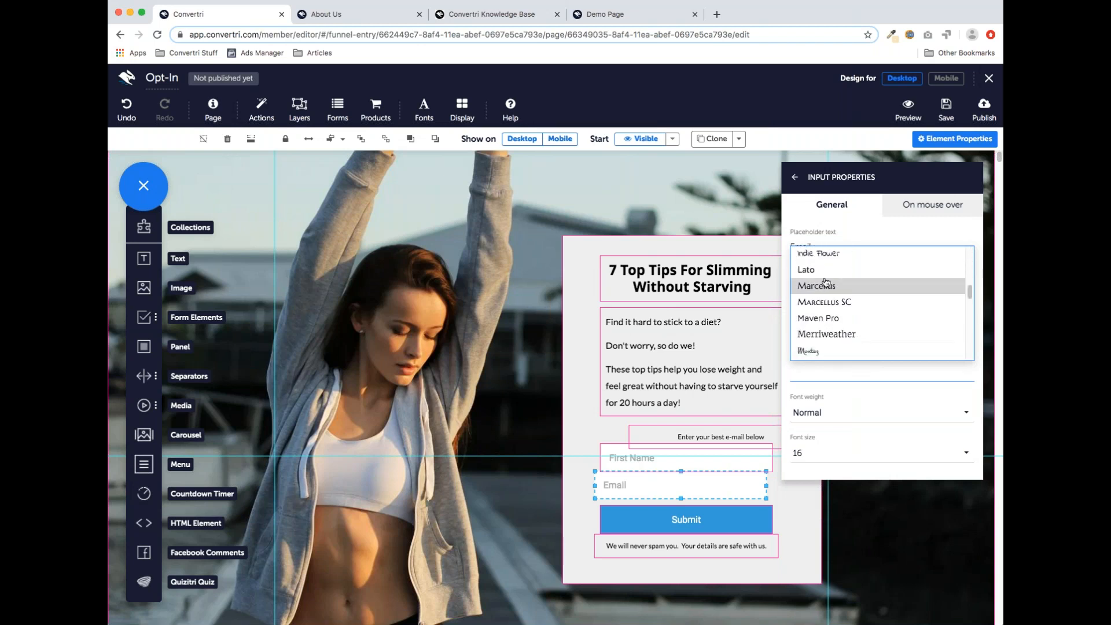
pyautogui.click(824, 271)
pyautogui.click(822, 457)
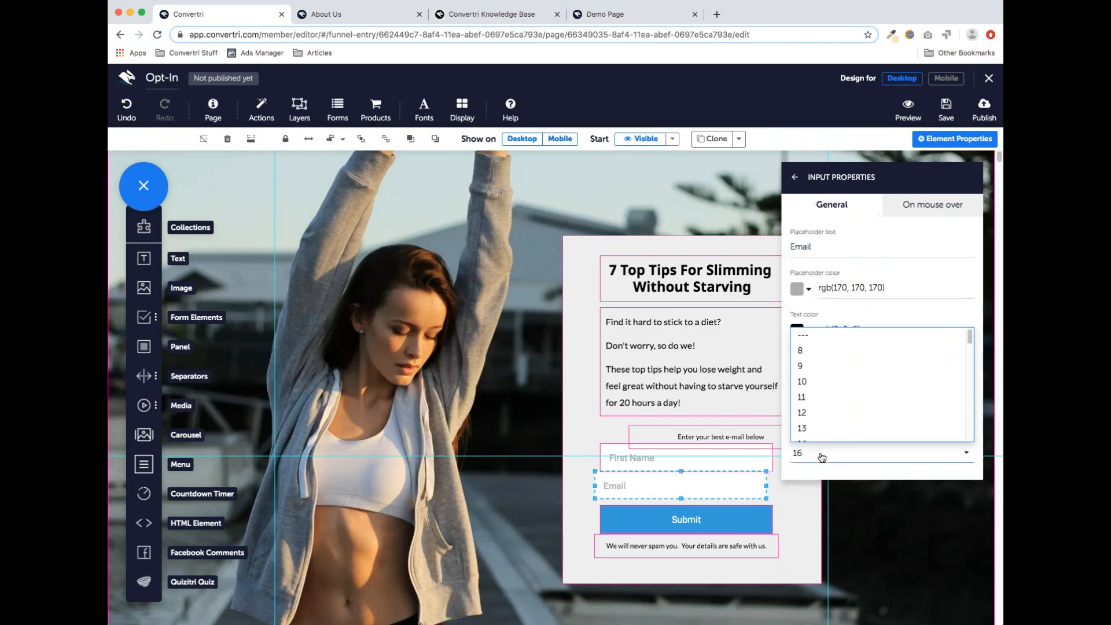
pyautogui.click(821, 440)
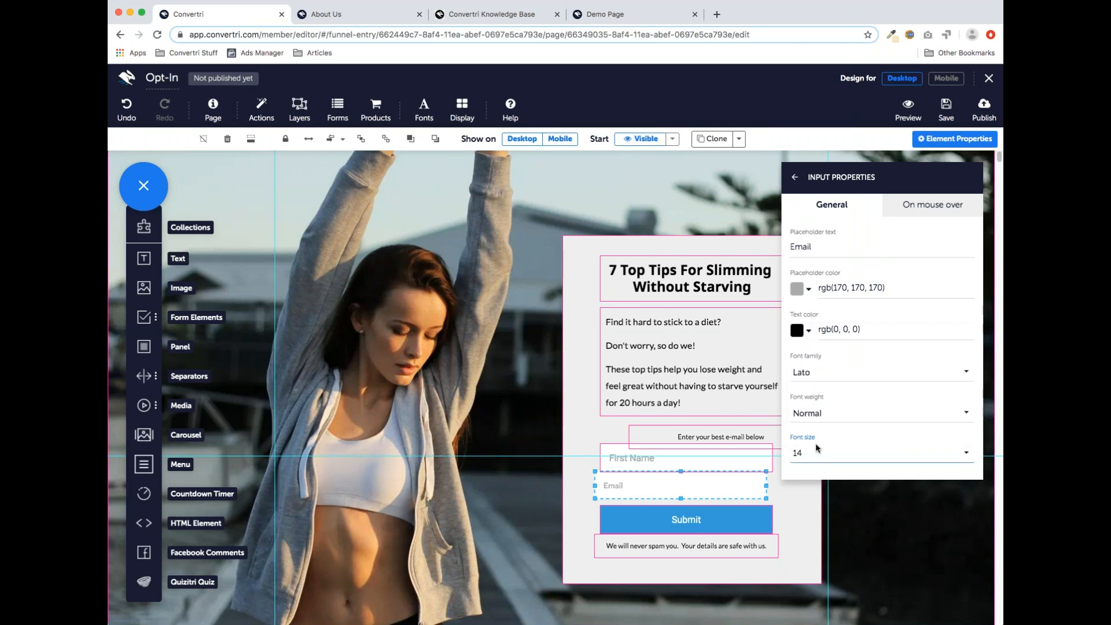
# Set the First Name field's font size to 14 and font family to Lato, and close its properties
pyautogui.click(616, 451)
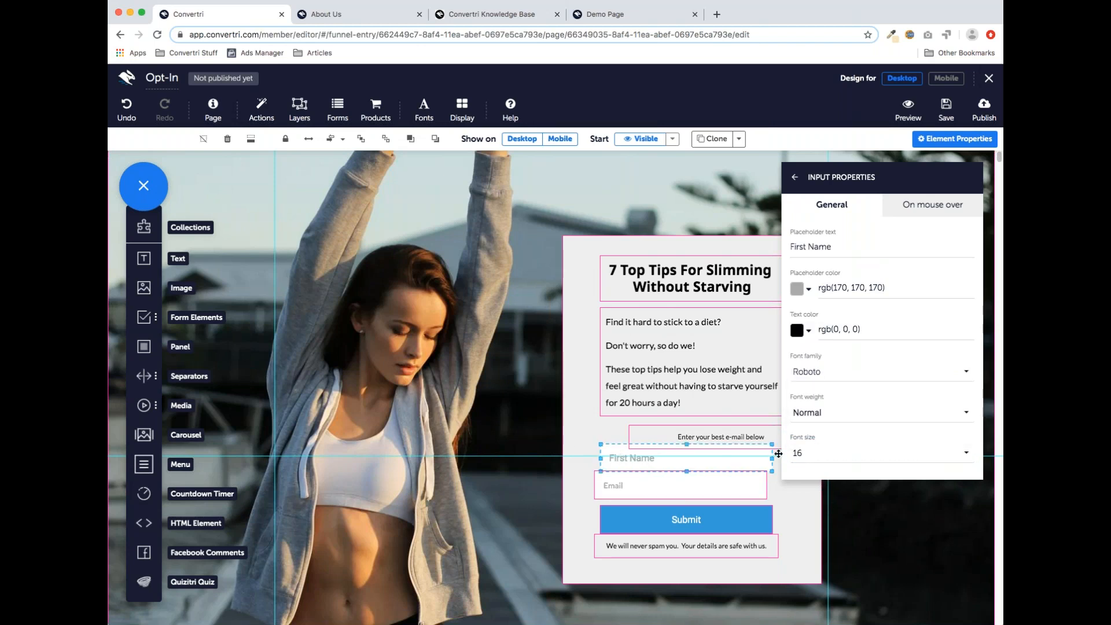
pyautogui.click(820, 454)
pyautogui.click(821, 440)
pyautogui.click(819, 372)
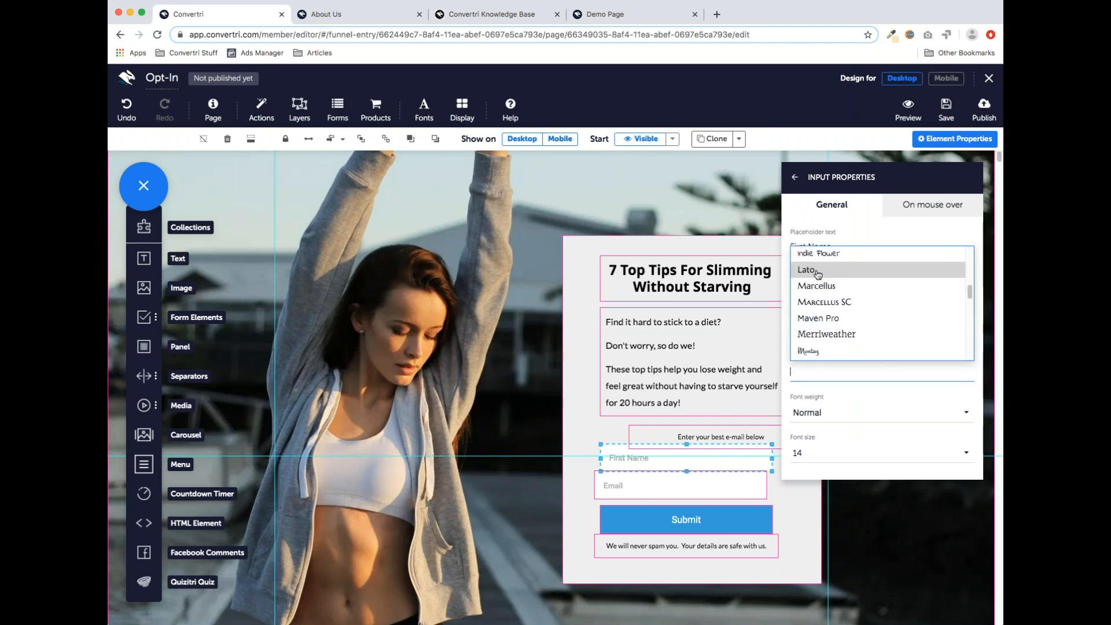
pyautogui.click(818, 271)
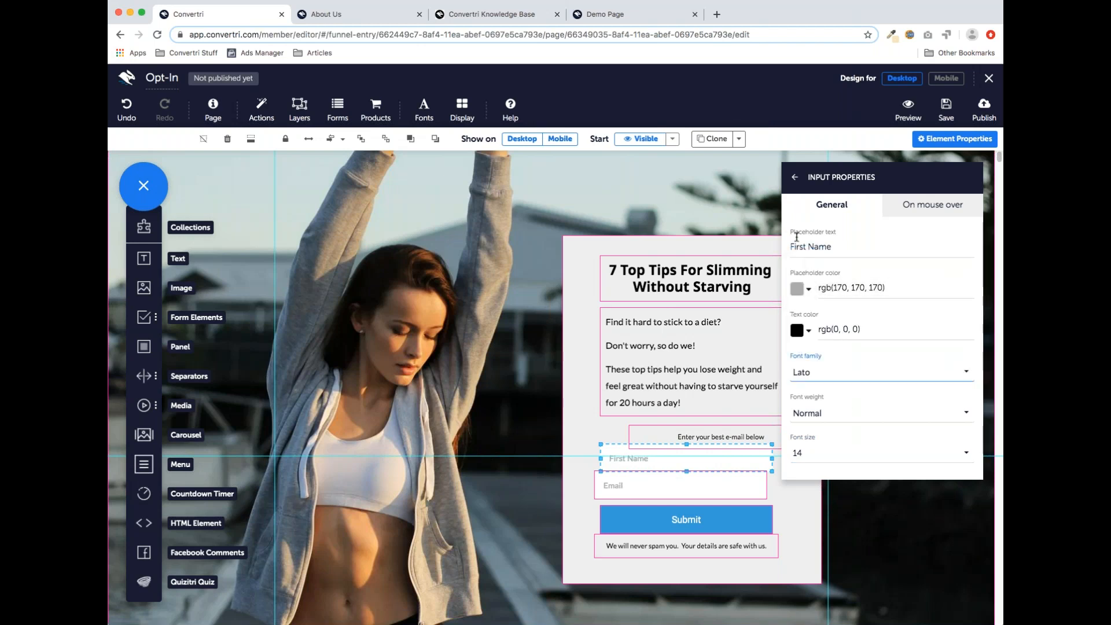
pyautogui.click(794, 179)
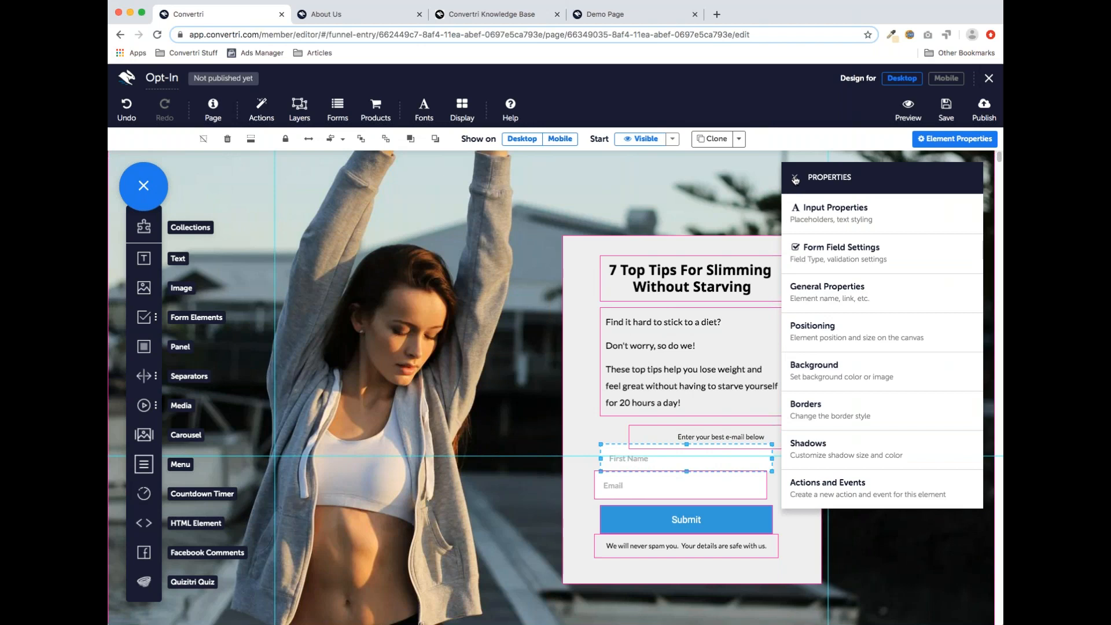
pyautogui.click(795, 180)
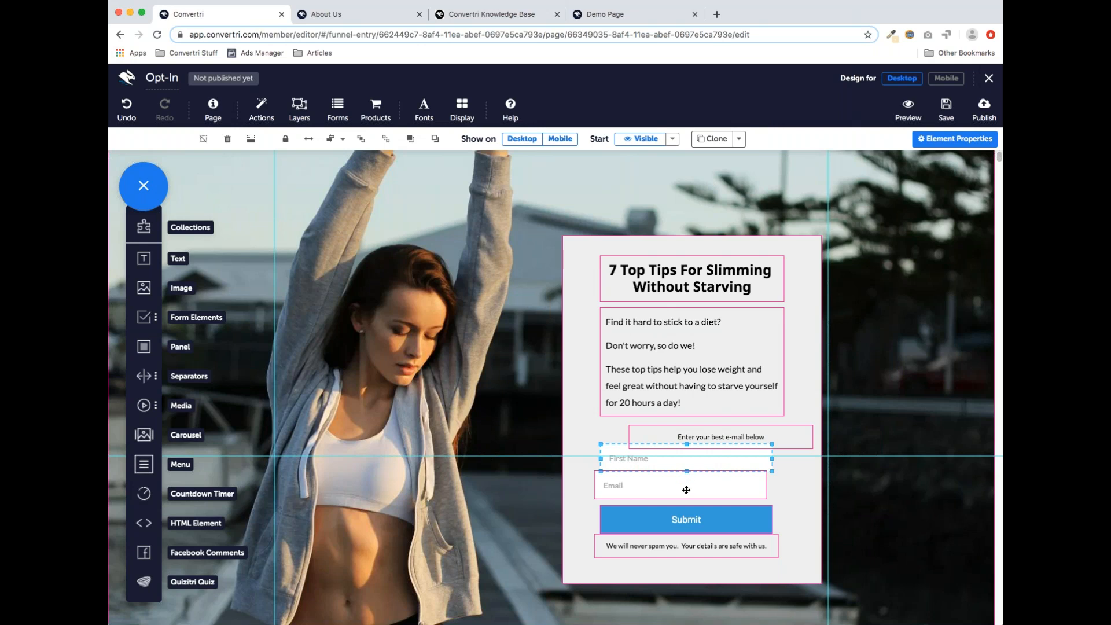
# Move the panel's title and the body text below it slightly upward
pyautogui.click(738, 501)
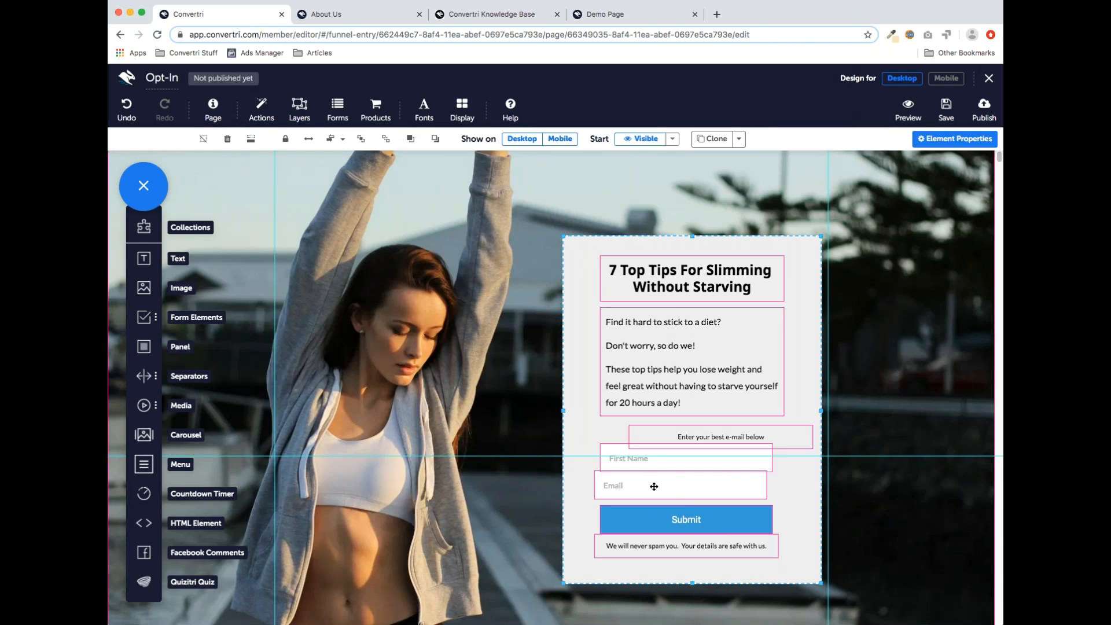
pyautogui.click(661, 297)
pyautogui.moveTo(671, 297); pyautogui.dragTo(669, 302)
pyautogui.click(672, 313)
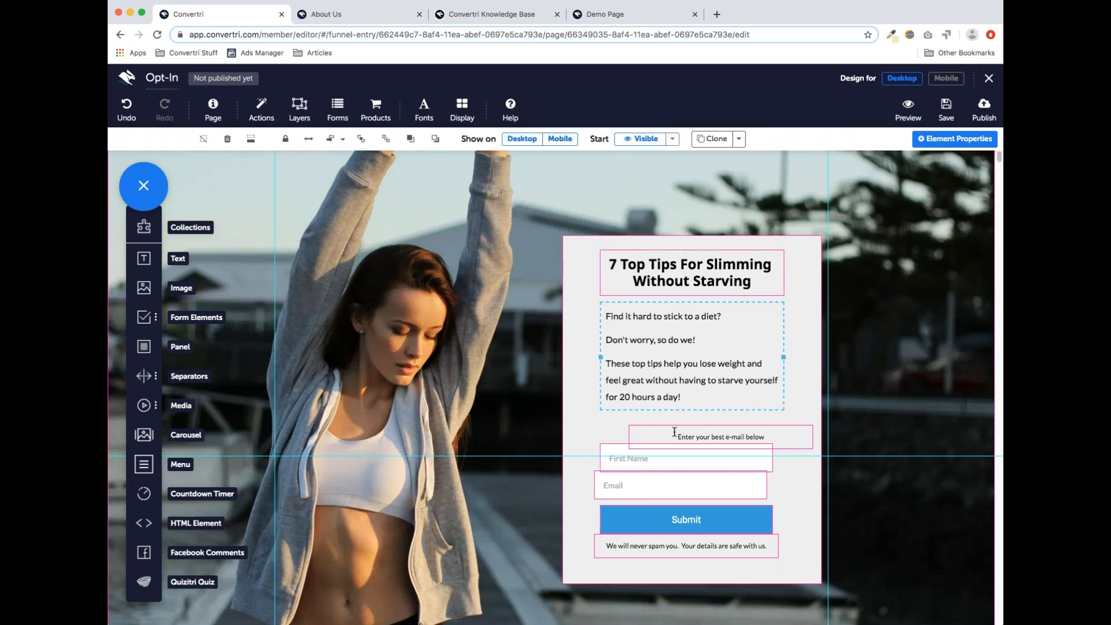
# Move the spam note, Submit button, Email field and First Name field slightly down to space out the form
pyautogui.click(675, 426)
pyautogui.moveTo(650, 549); pyautogui.dragTo(655, 569)
pyautogui.moveTo(641, 518); pyautogui.dragTo(658, 501)
pyautogui.click(653, 492)
pyautogui.moveTo(665, 455); pyautogui.dragTo(669, 460)
pyautogui.click(767, 433)
pyautogui.click(766, 433)
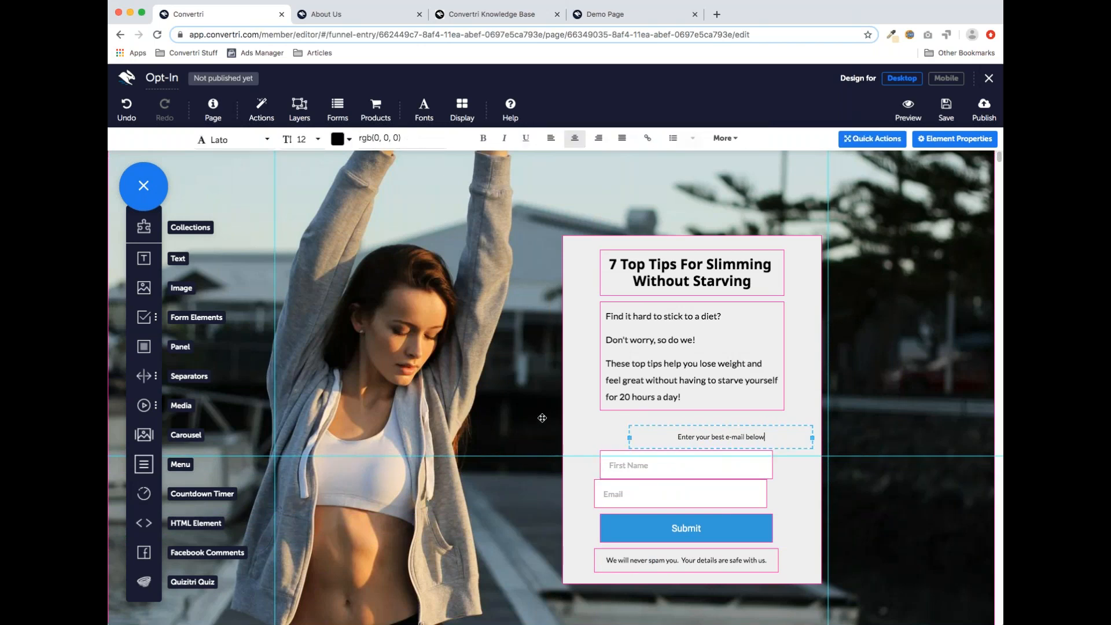
# Narrow the opt-in panel slightly from its left edge and center-align all of its contents horizontally within it
pyautogui.click(570, 431)
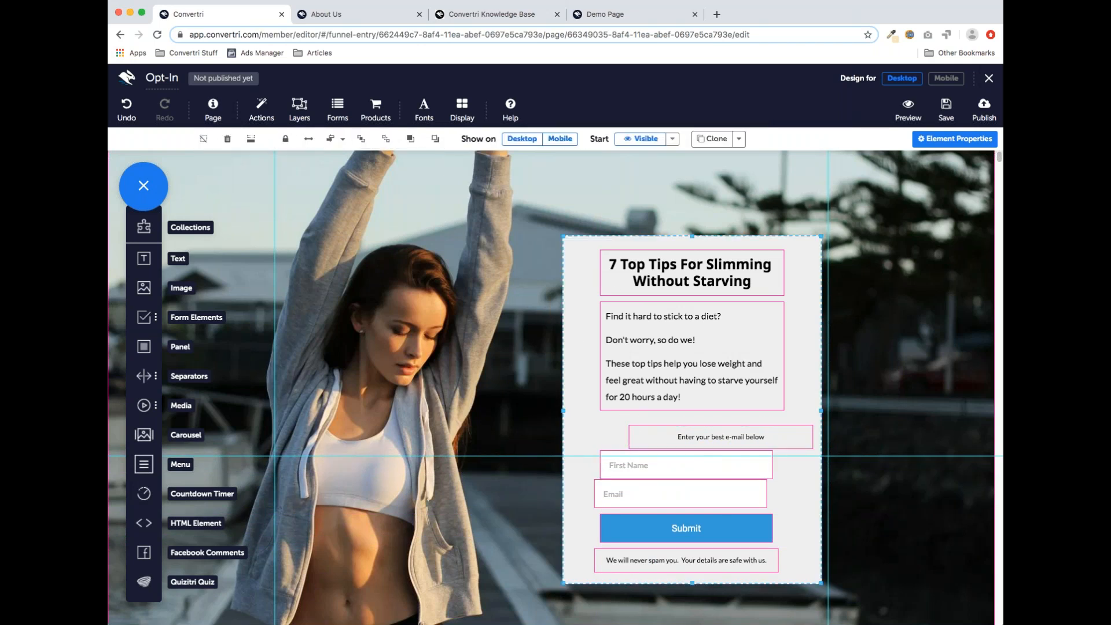
pyautogui.moveTo(563, 410); pyautogui.dragTo(575, 409)
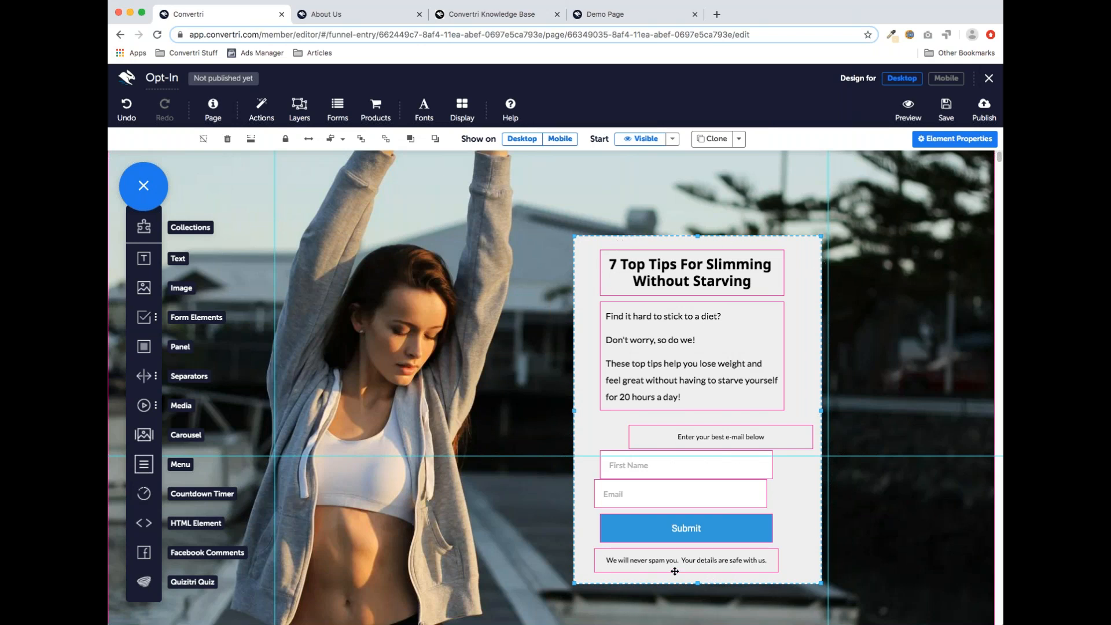
pyautogui.click(343, 142)
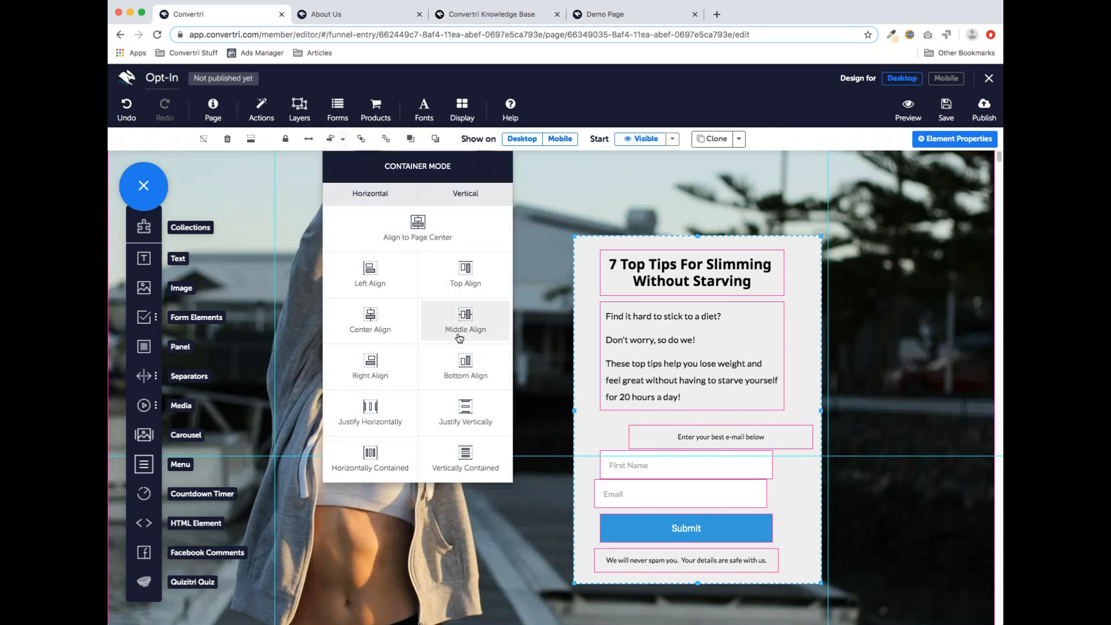
pyautogui.click(376, 324)
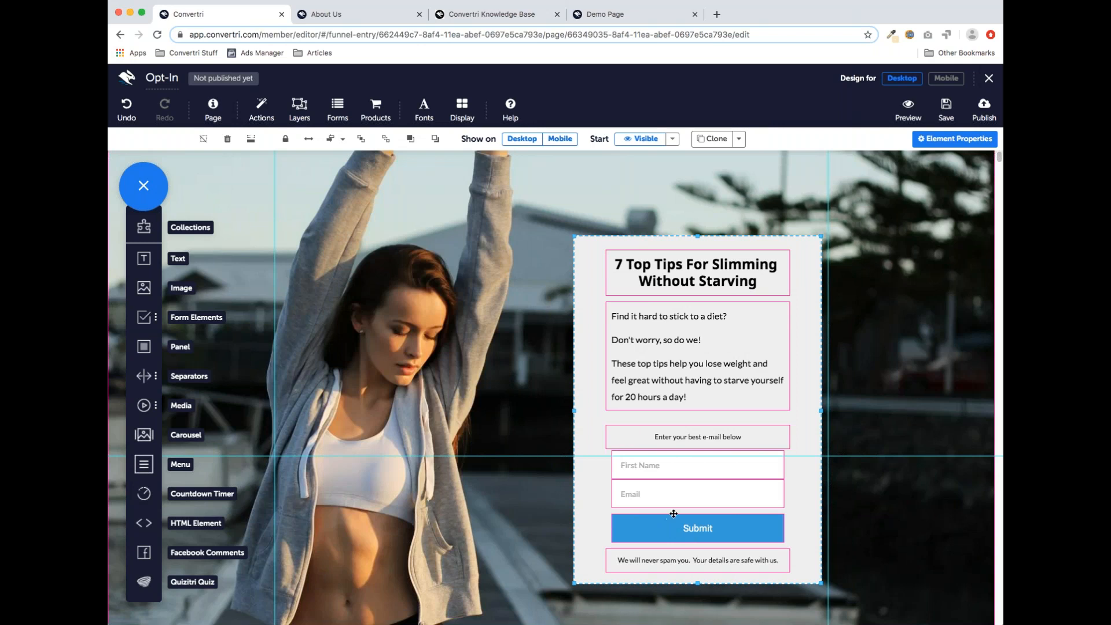
# Select the First Name field, Email field and Submit button together and distribute them vertically
pyautogui.click(681, 471)
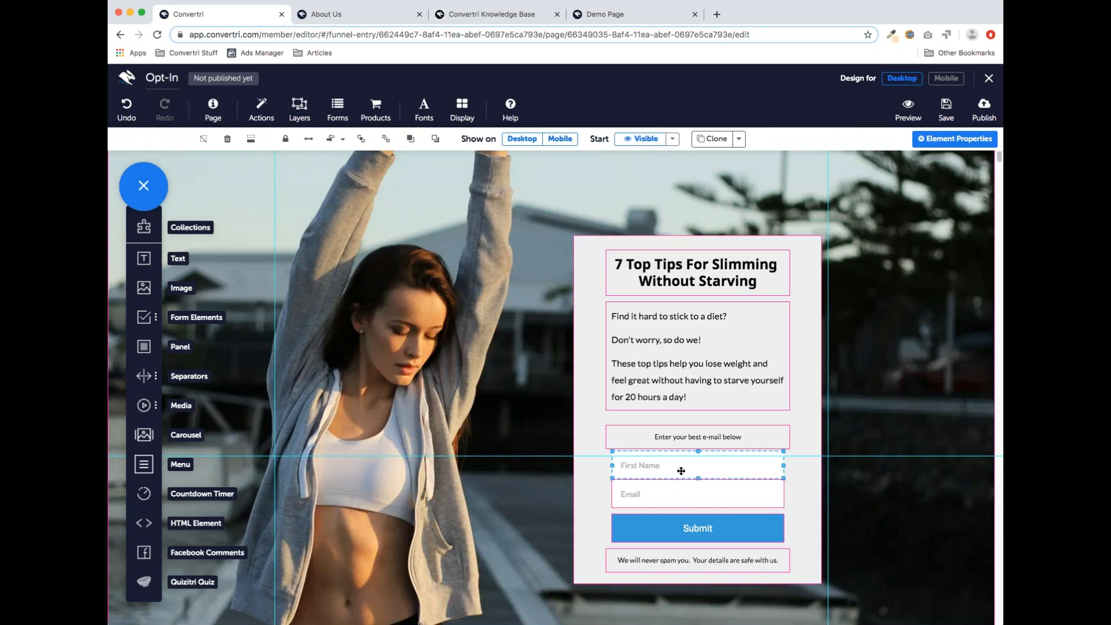
pyautogui.click(680, 496)
pyautogui.click(681, 528)
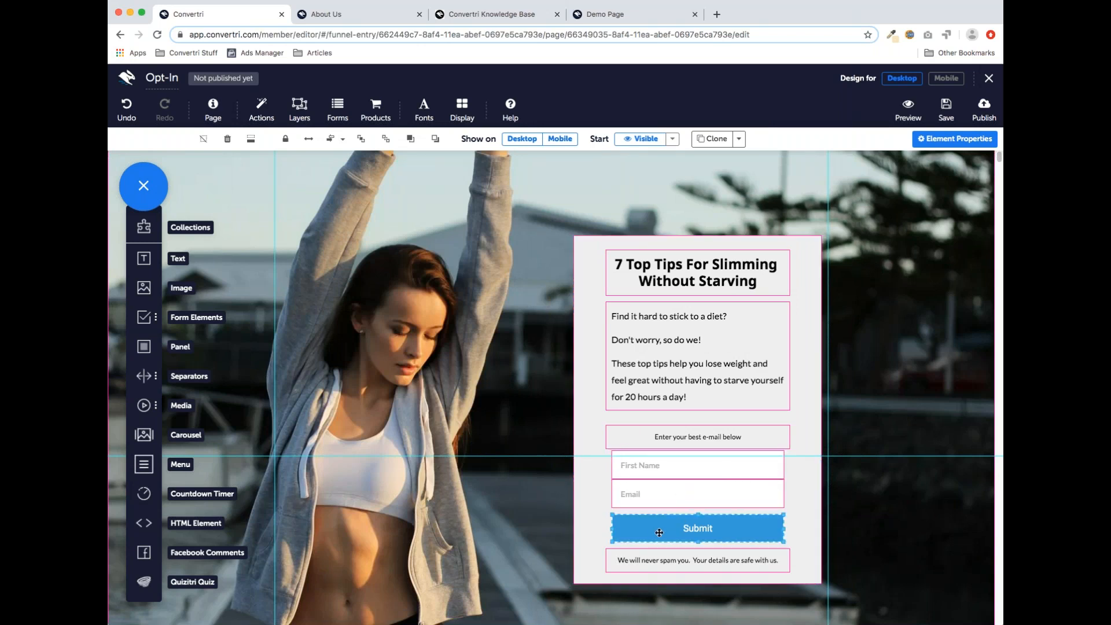
pyautogui.keyDown('shift'); pyautogui.click(686, 497); pyautogui.keyUp('shift')
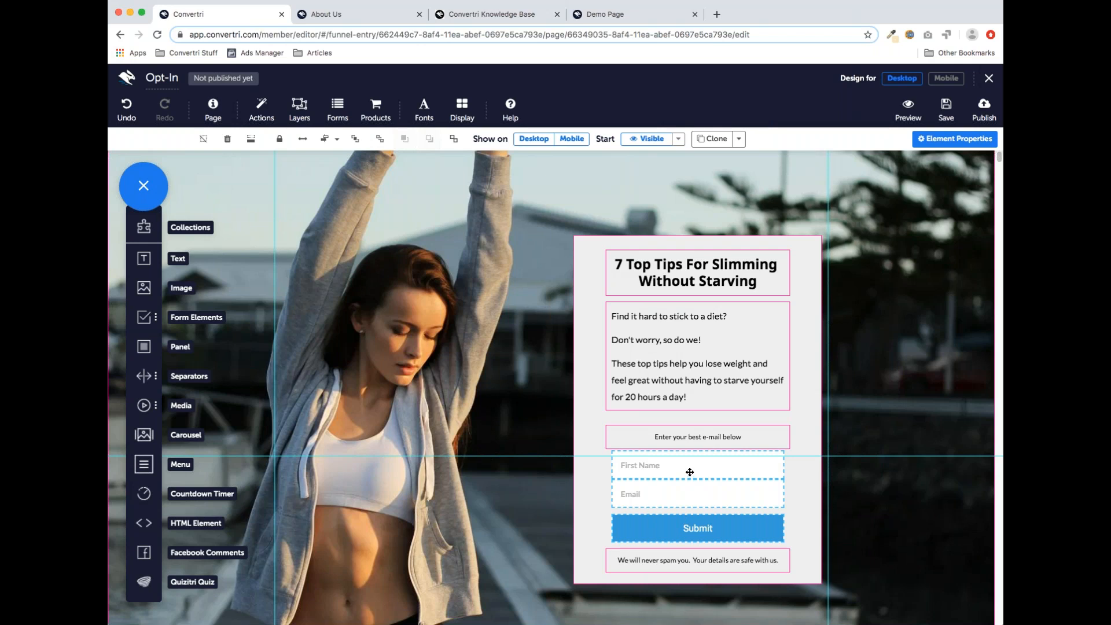
pyautogui.click(336, 144)
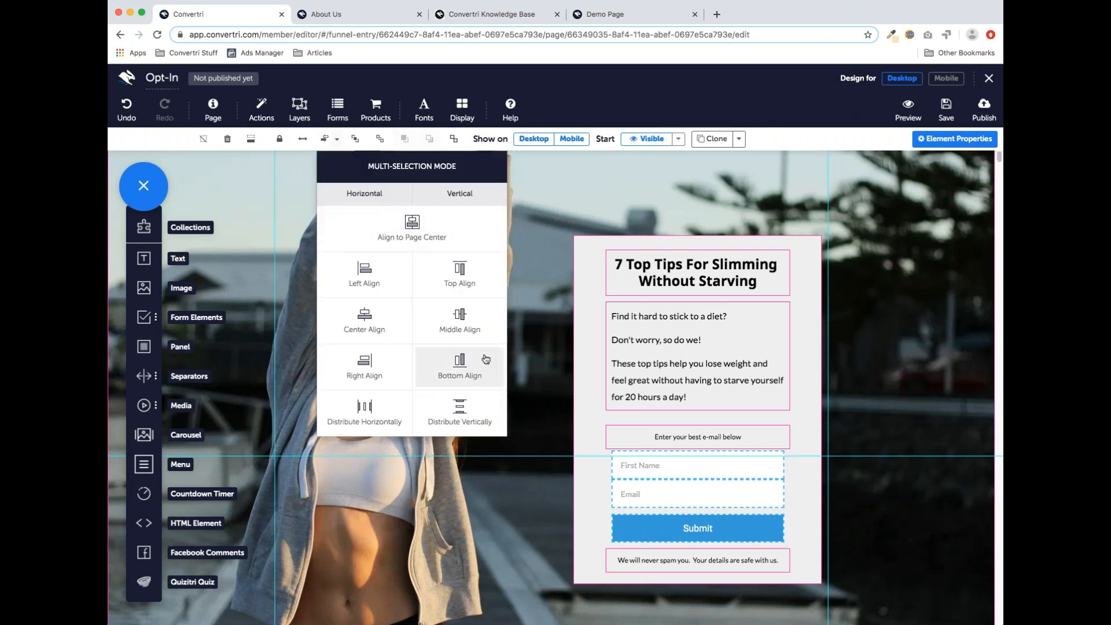
pyautogui.click(461, 412)
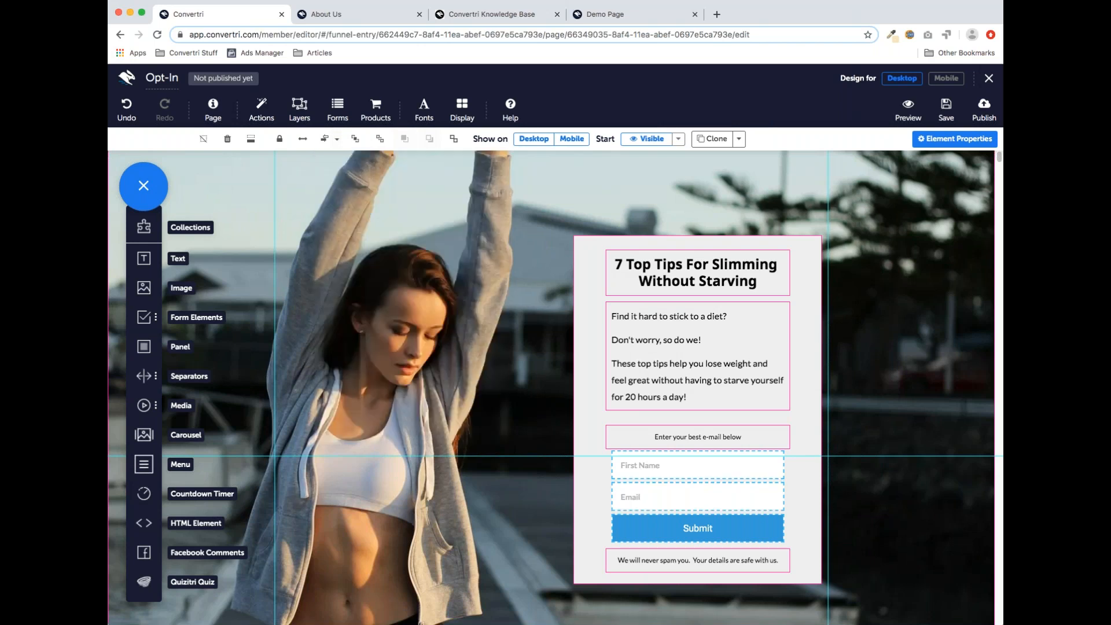
# Turn off the display of element outlines in the editor
pyautogui.click(796, 495)
pyautogui.click(461, 110)
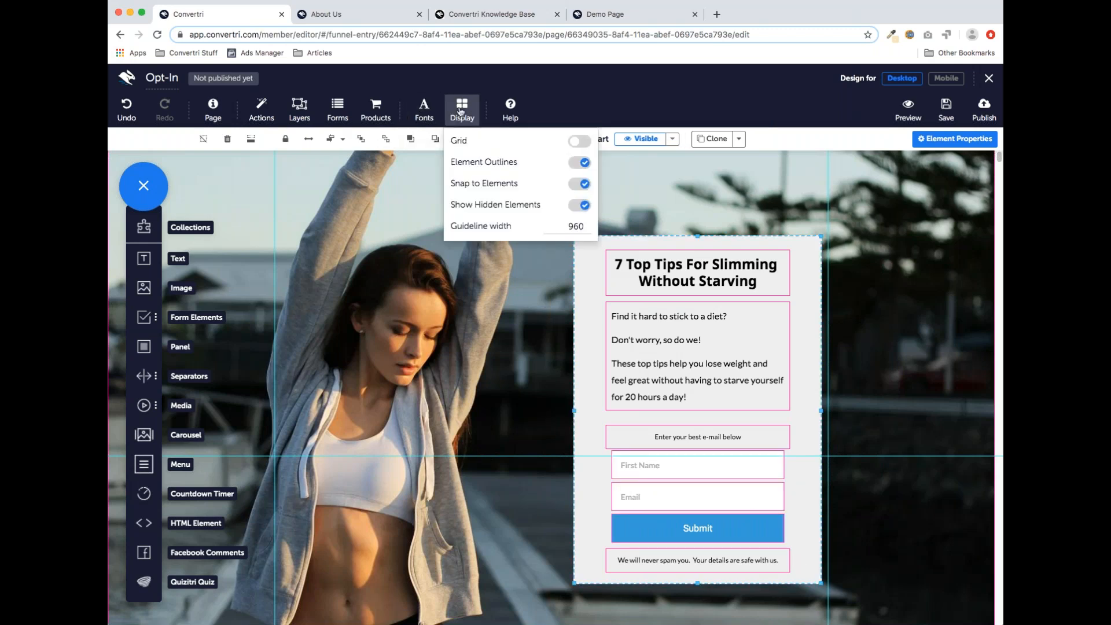
pyautogui.click(573, 167)
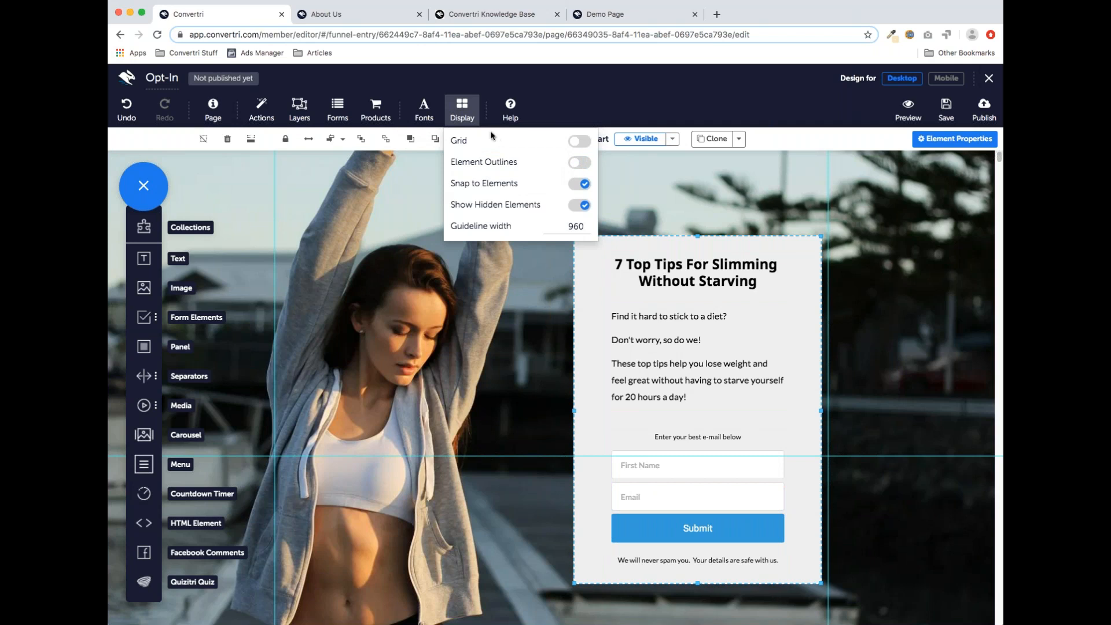
pyautogui.click(468, 110)
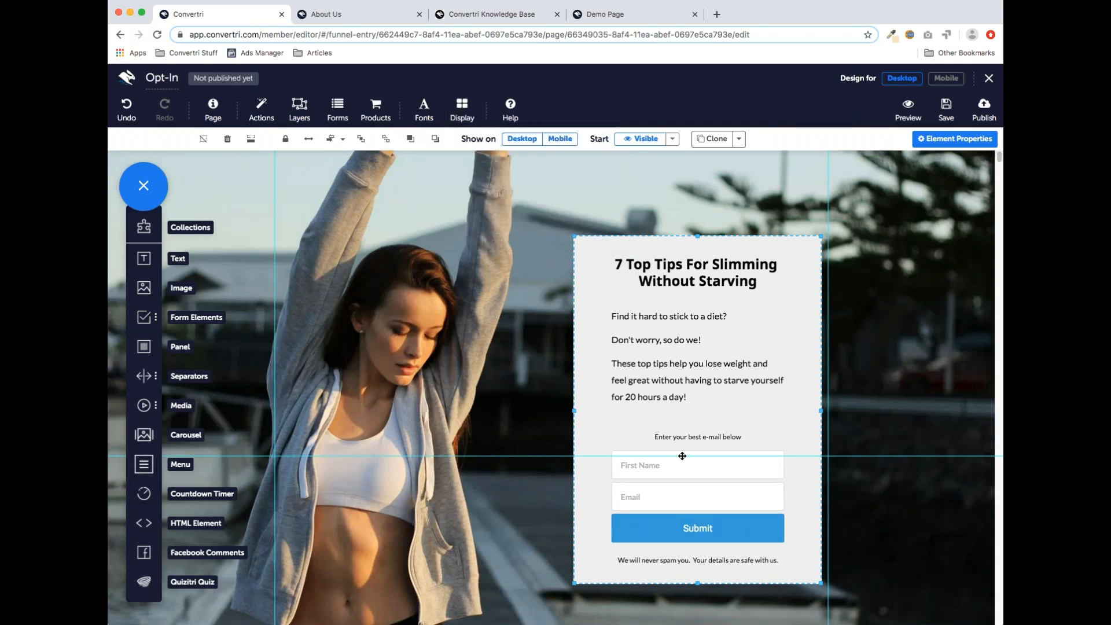
# Nudge the spam note slightly up toward the Submit button
pyautogui.click(692, 560)
pyautogui.press('Up')
pyautogui.press('Up')
pyautogui.press('Up')
pyautogui.press('Up')
pyautogui.press('Up')
pyautogui.press('Up')
pyautogui.press('Up')
pyautogui.press('Up')
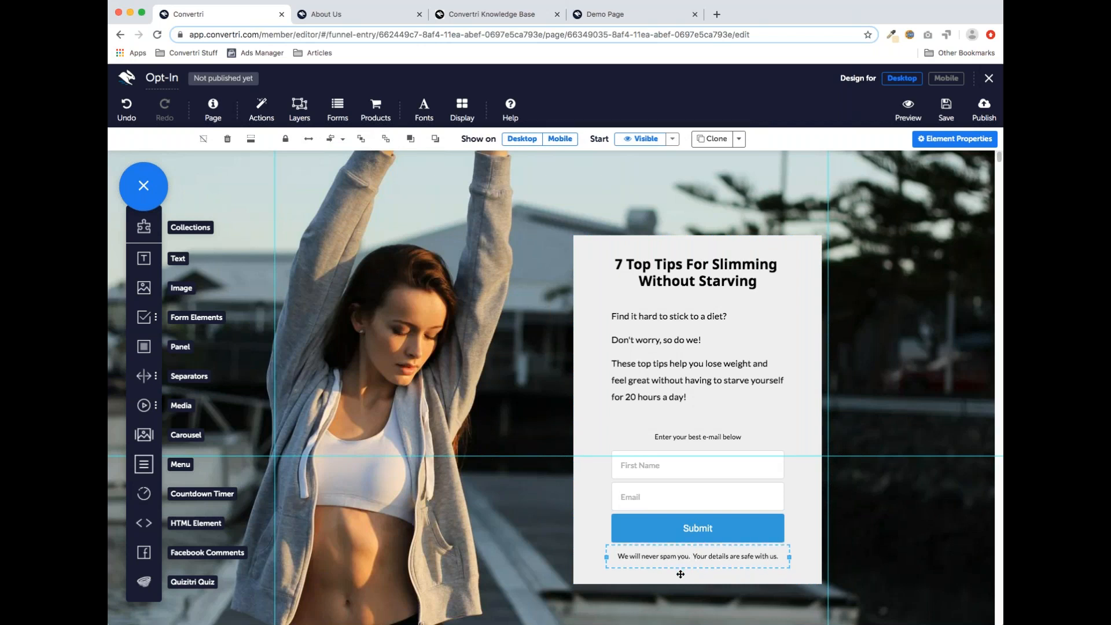
pyautogui.click(681, 574)
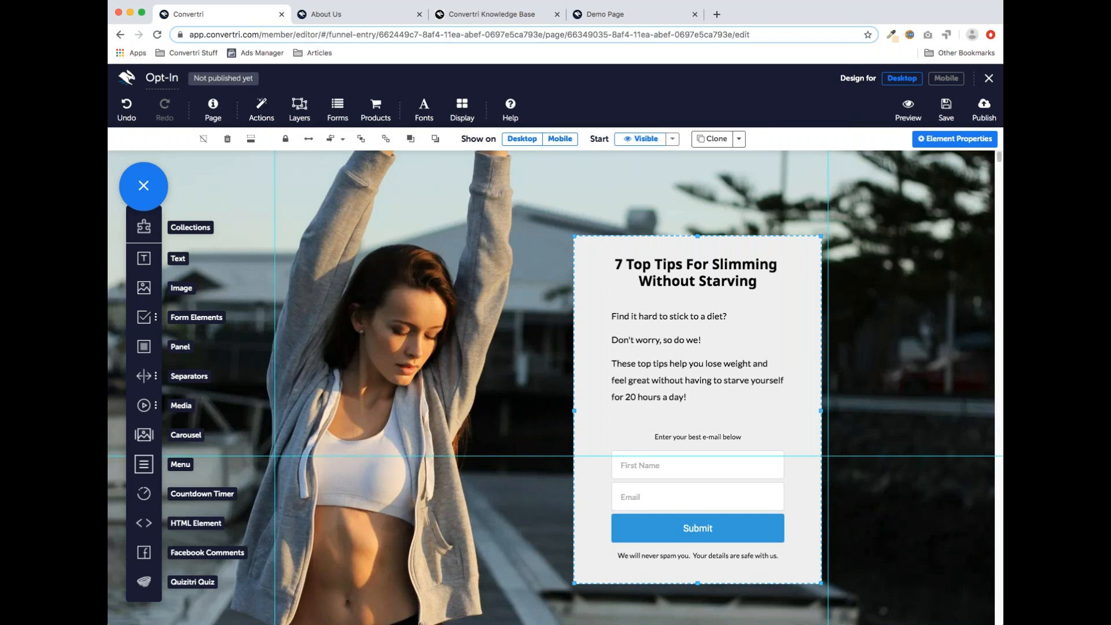
# Check the panel on the demo page and set the opt-in panel's background fill to white, rgb(255, 255, 255)
pyautogui.click(612, 15)
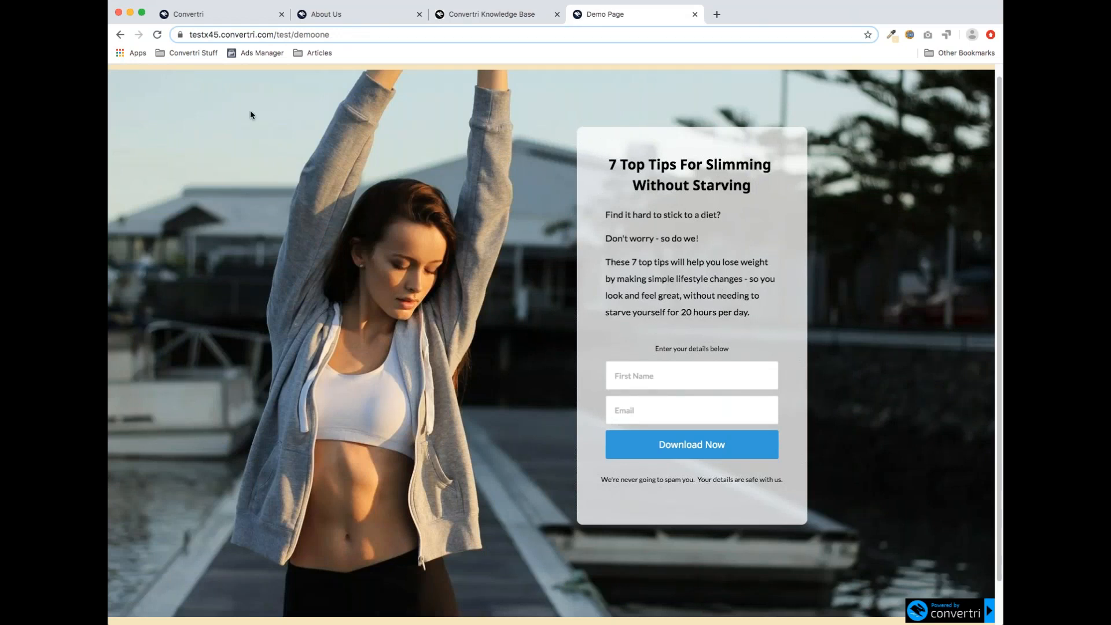
pyautogui.click(235, 23)
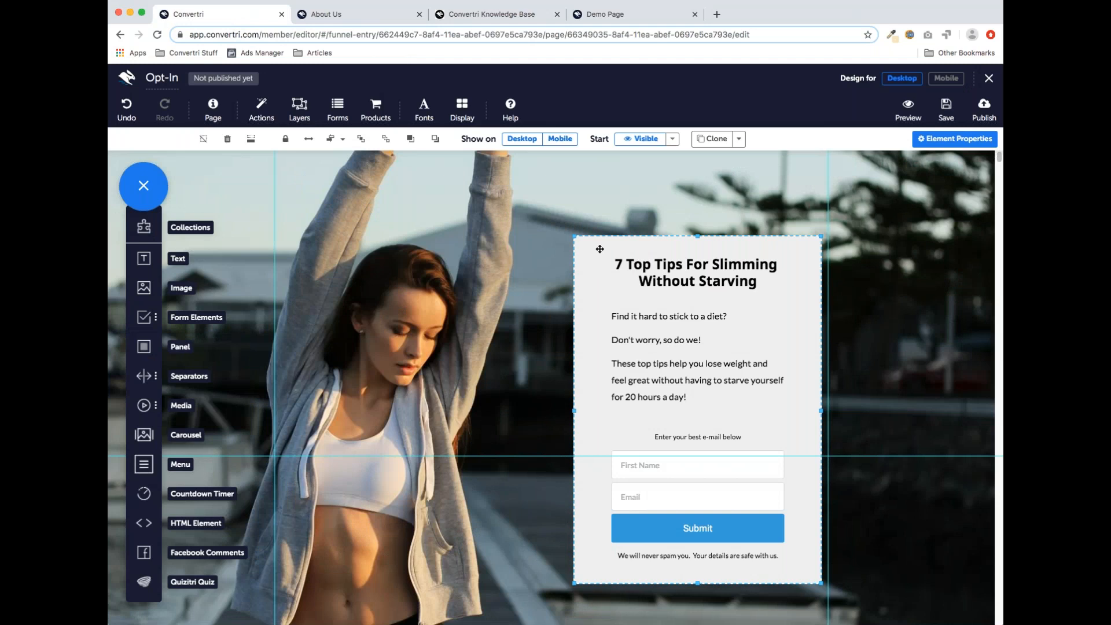
pyautogui.scroll(-1, 658, 298)
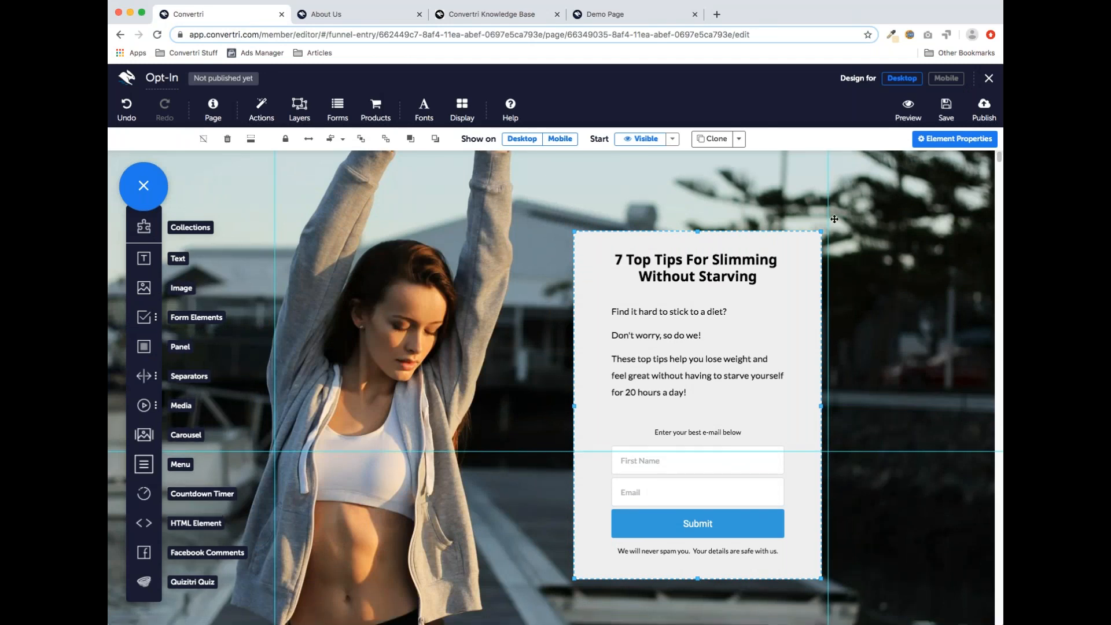
pyautogui.click(954, 142)
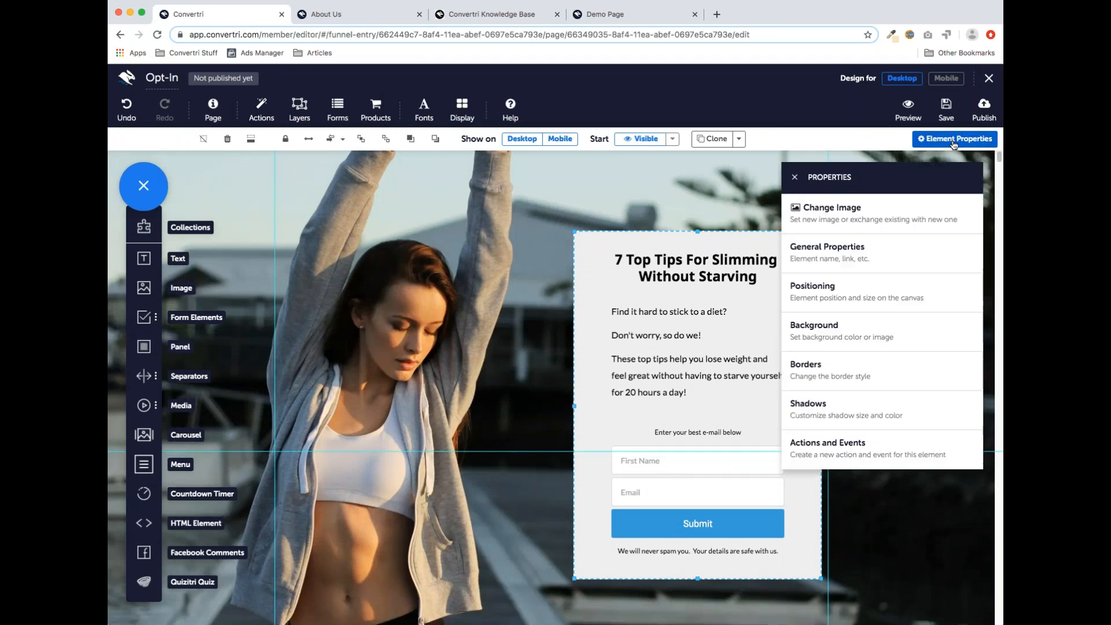
pyautogui.click(850, 334)
pyautogui.click(806, 251)
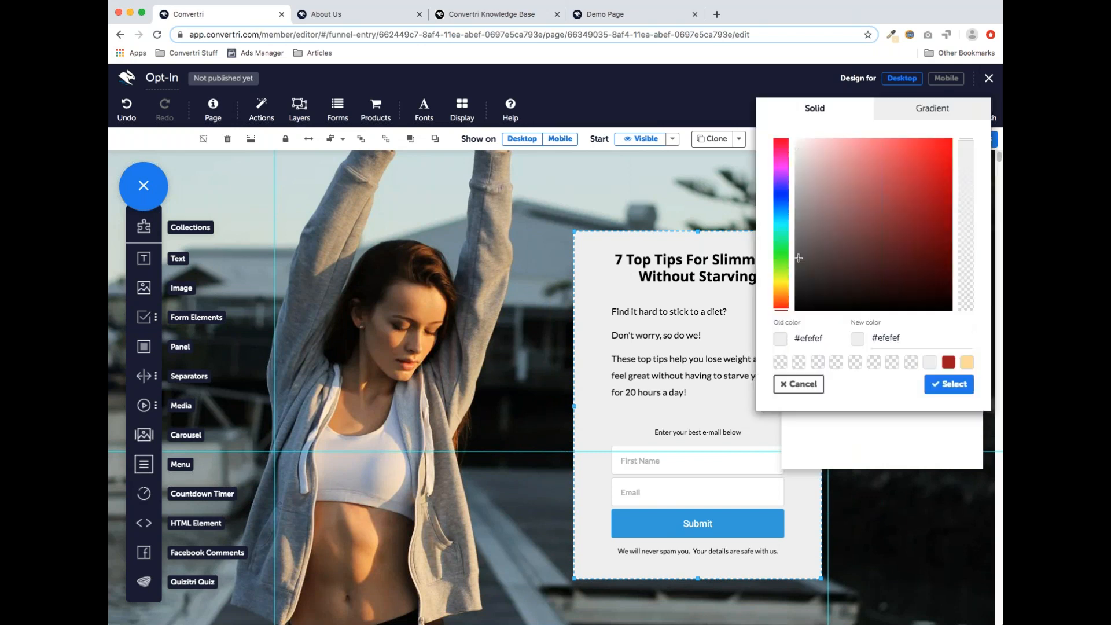
pyautogui.moveTo(801, 171); pyautogui.dragTo(793, 162)
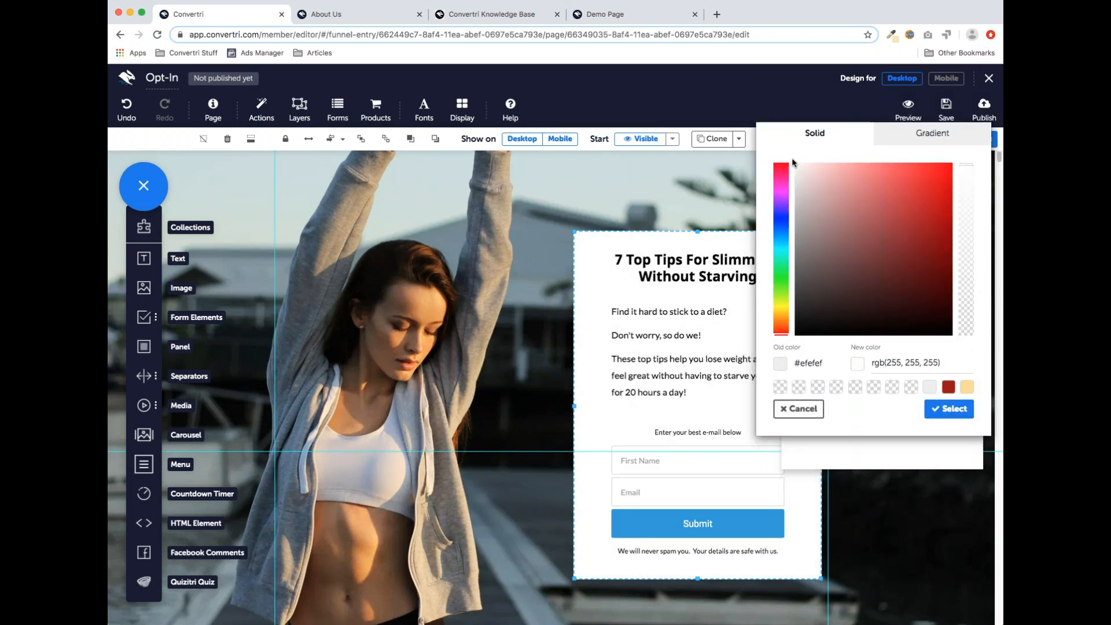
pyautogui.click(939, 409)
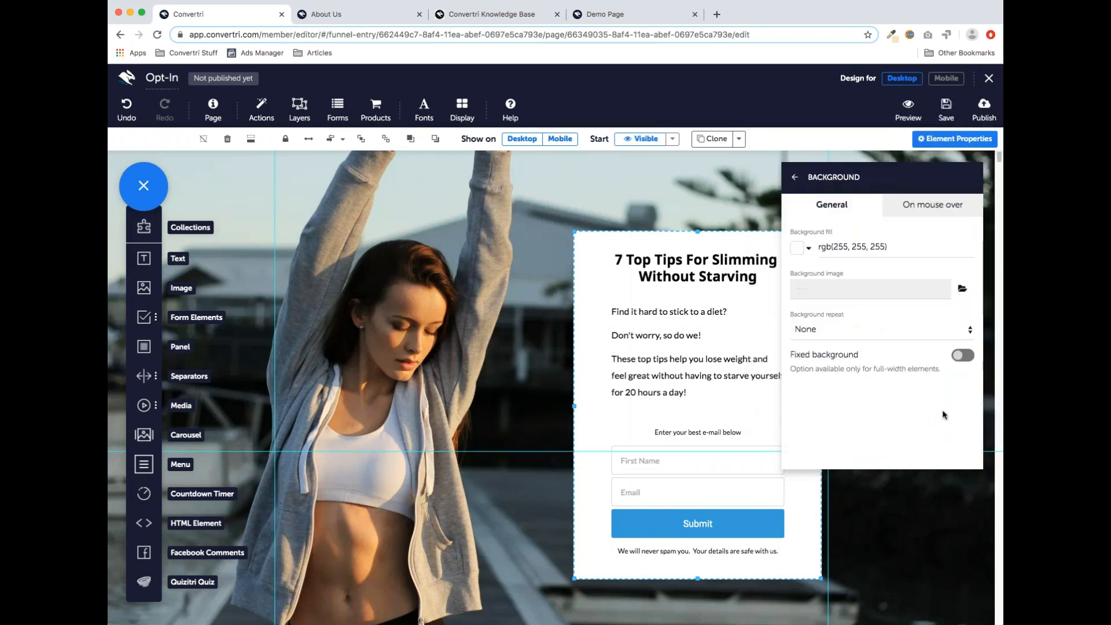
# Make the panel's white background fill semi-transparent with an opacity of 0.71
pyautogui.click(799, 247)
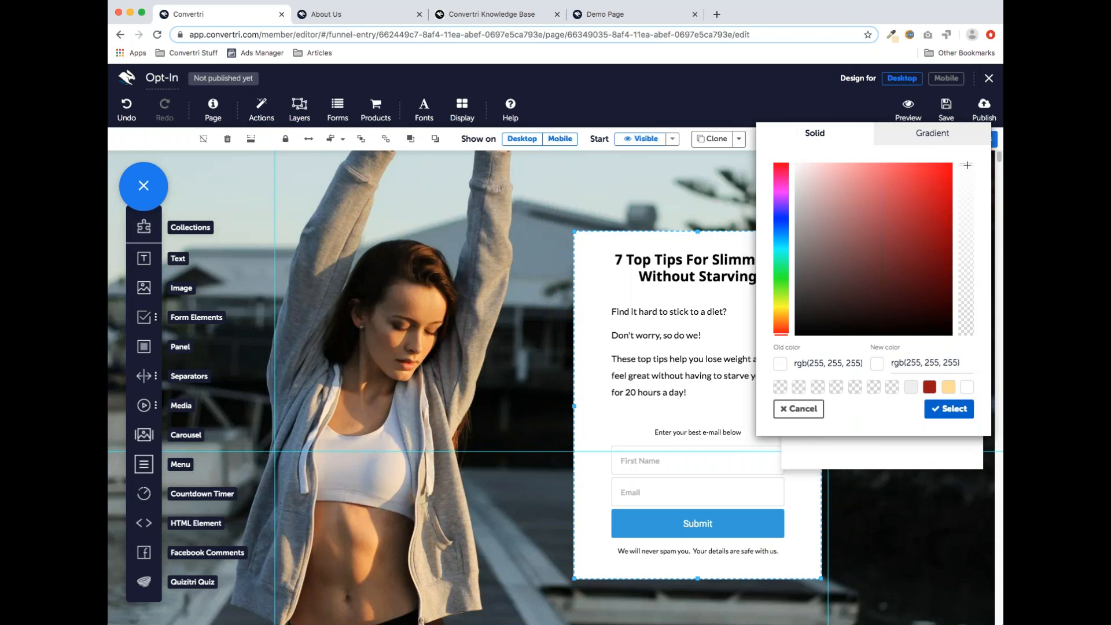
pyautogui.moveTo(967, 165); pyautogui.dragTo(972, 216)
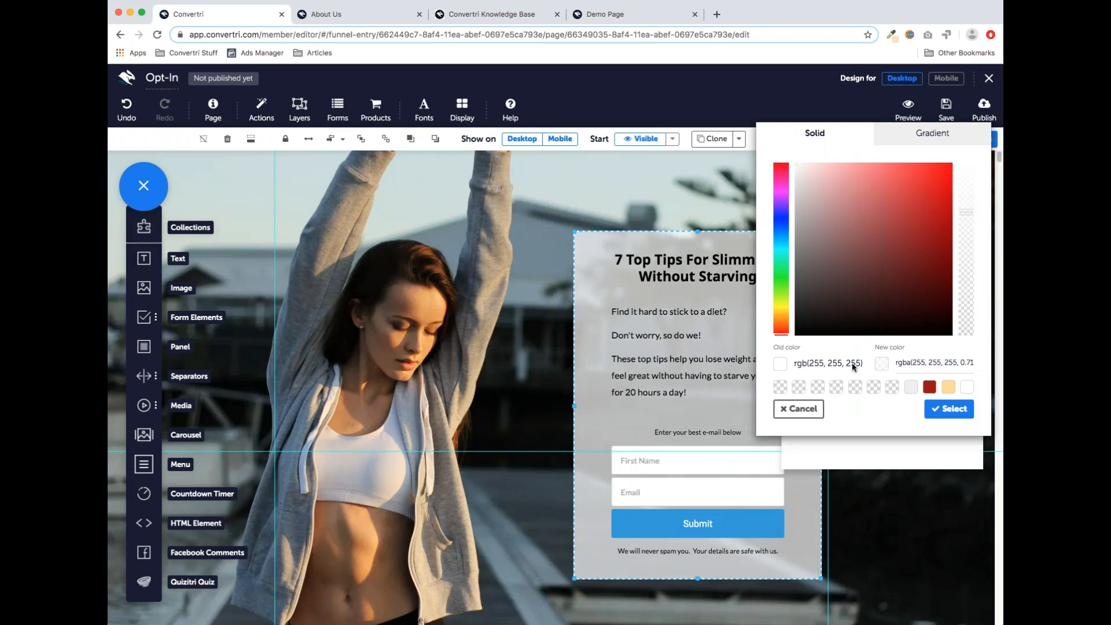
pyautogui.click(950, 410)
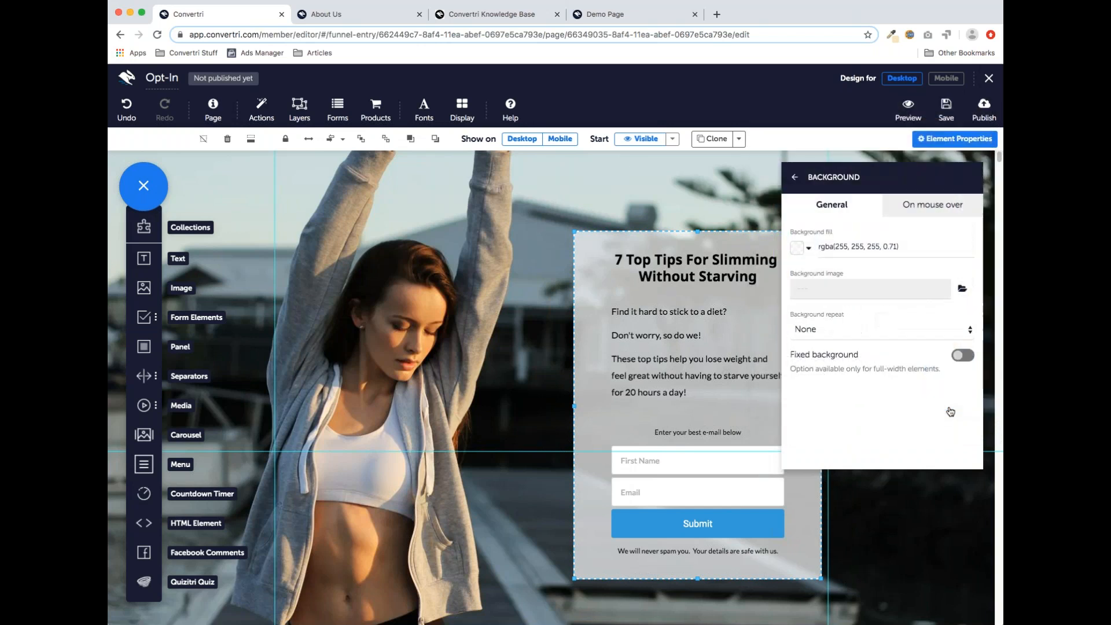
pyautogui.click(800, 181)
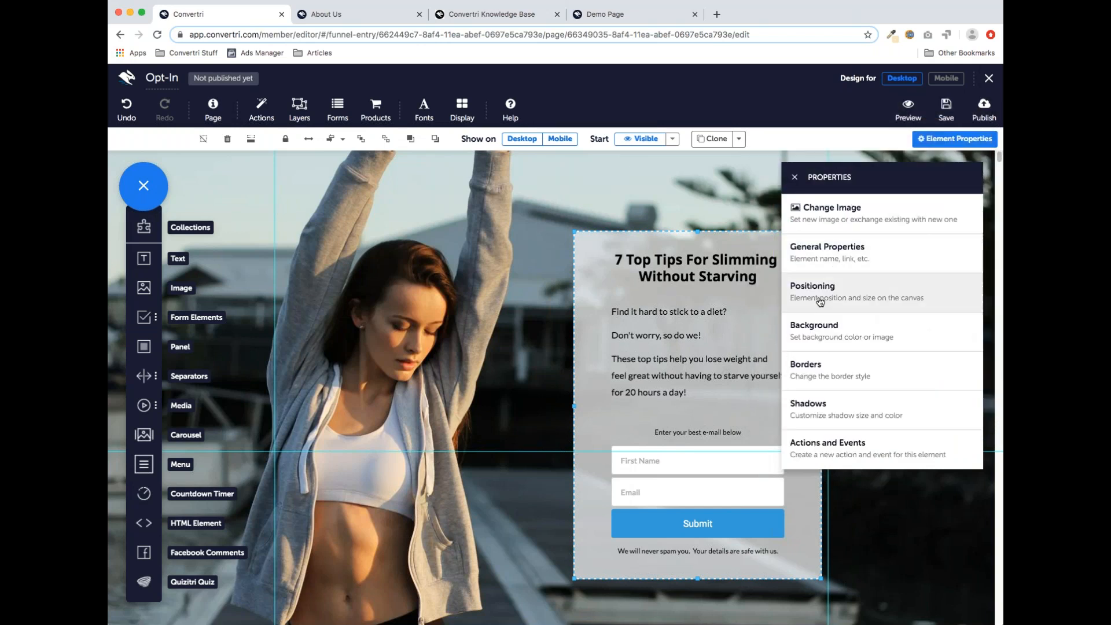
# Round all corners of the panel with a single border radius of 20 and close its properties
pyautogui.click(840, 377)
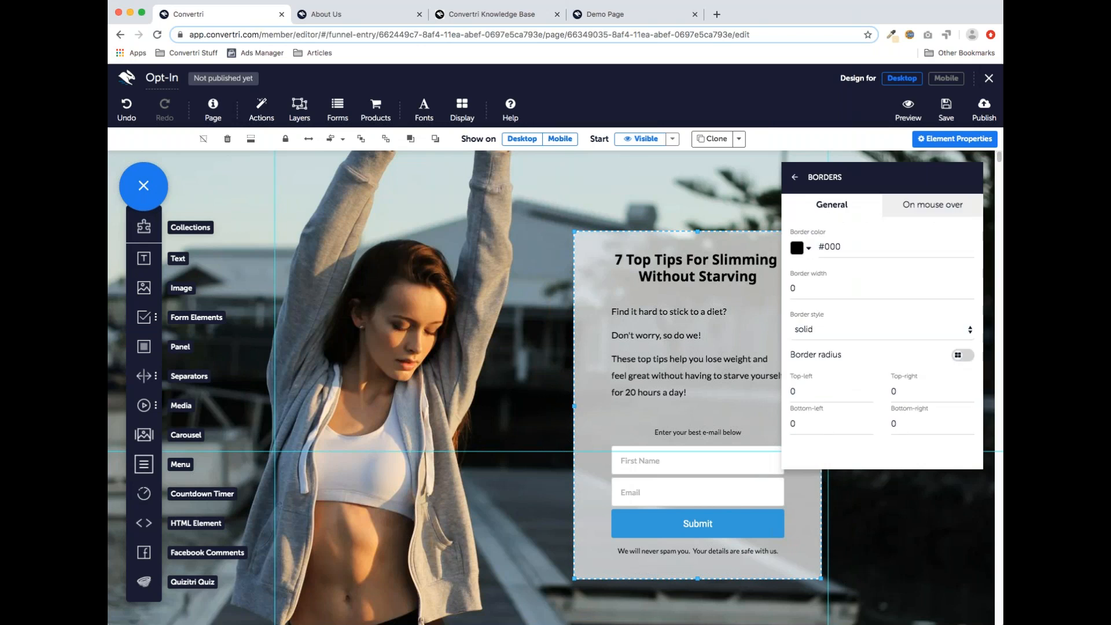
pyautogui.click(964, 355)
pyautogui.click(794, 390)
pyautogui.write('20')
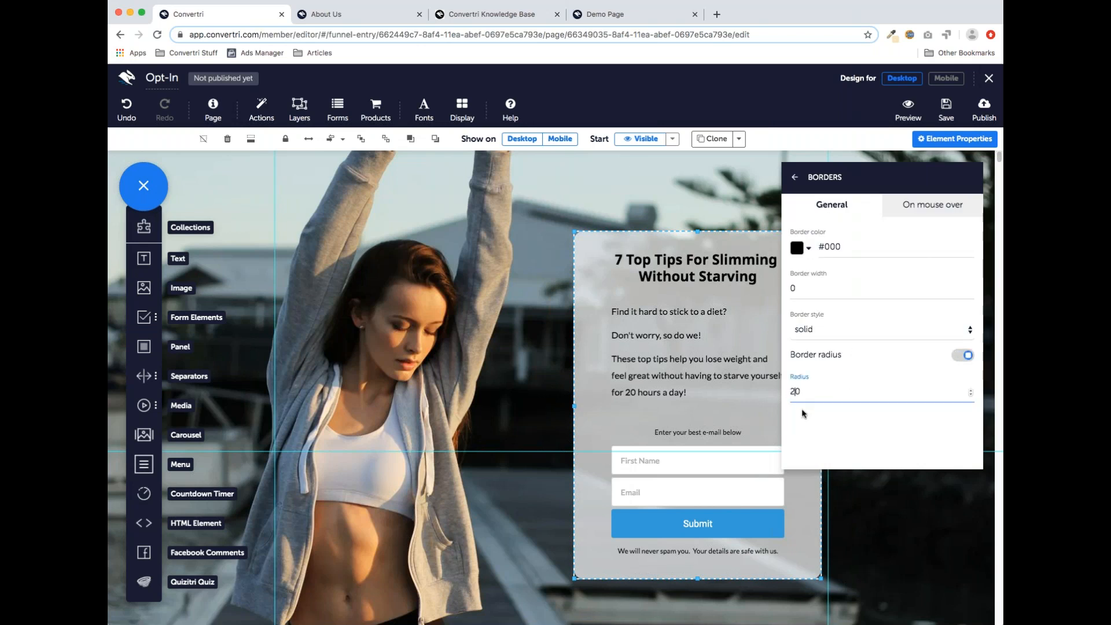
pyautogui.click(511, 323)
pyautogui.click(797, 179)
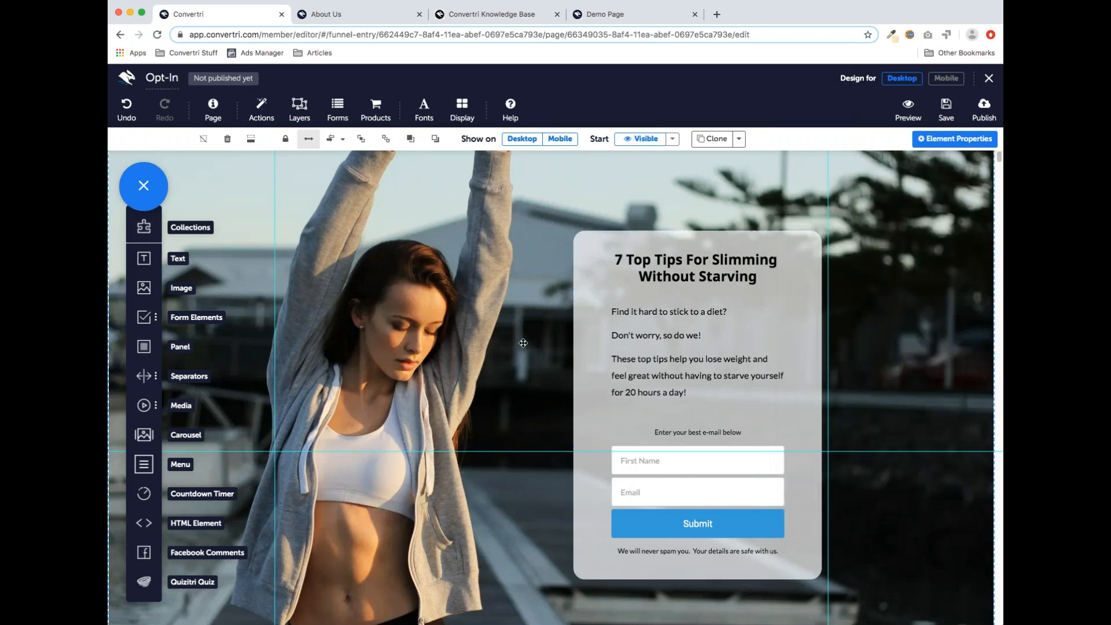
pyautogui.scroll(-3, 548, 314)
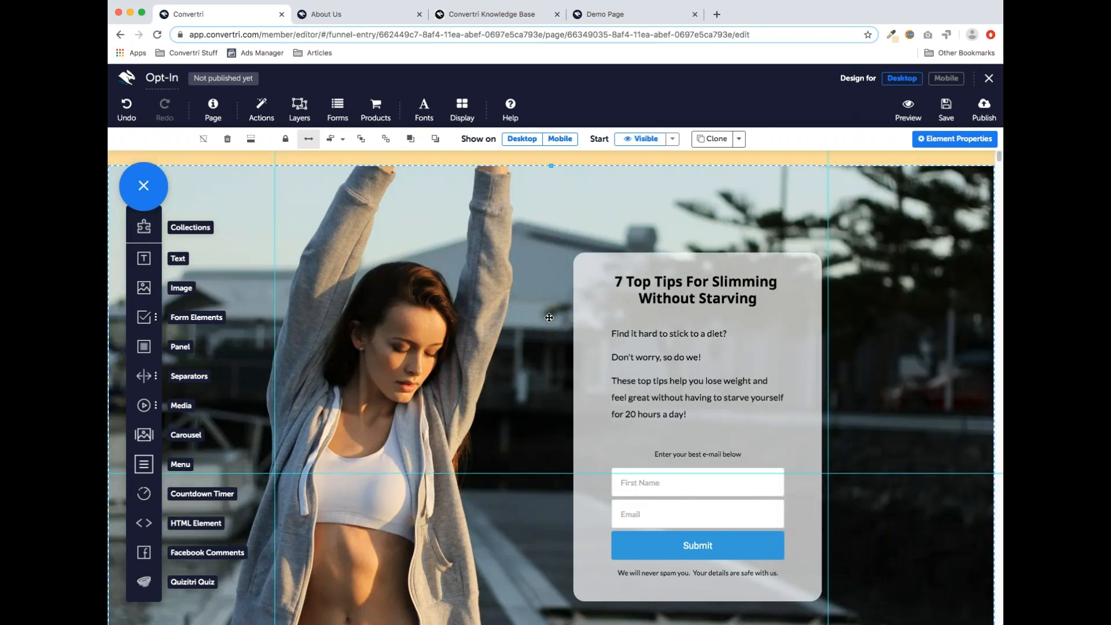
pyautogui.scroll(3, 549, 320)
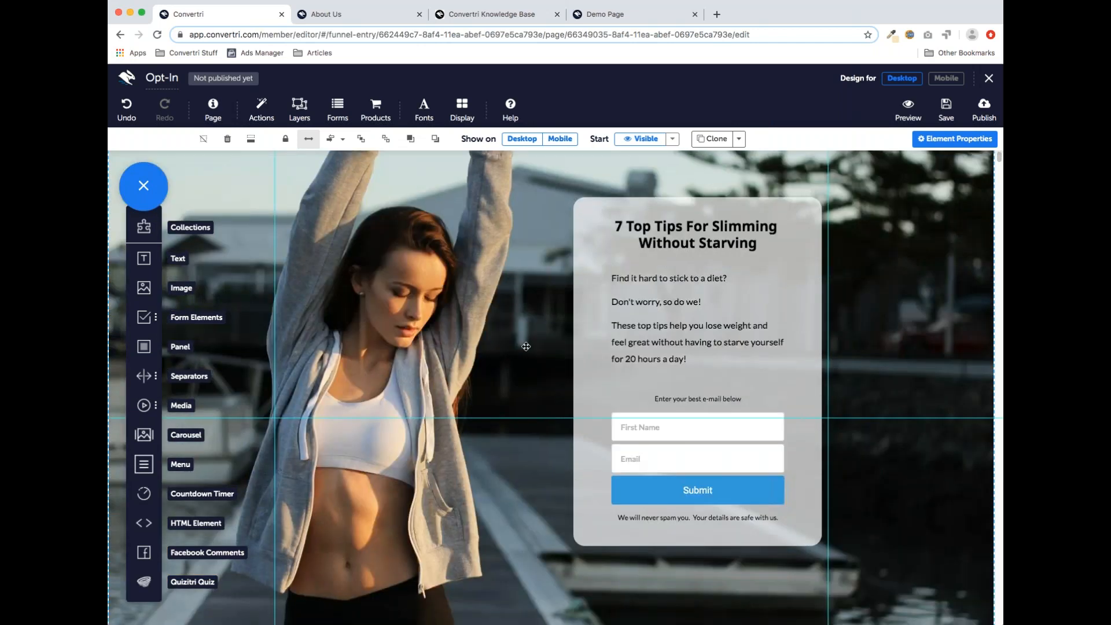
# Add a center-aligned text element reading "Privacy Policy" to the yellow band below the image, placed about mid-height in the band
pyautogui.scroll(-1, 503, 343)
pyautogui.scroll(-2, 488, 342)
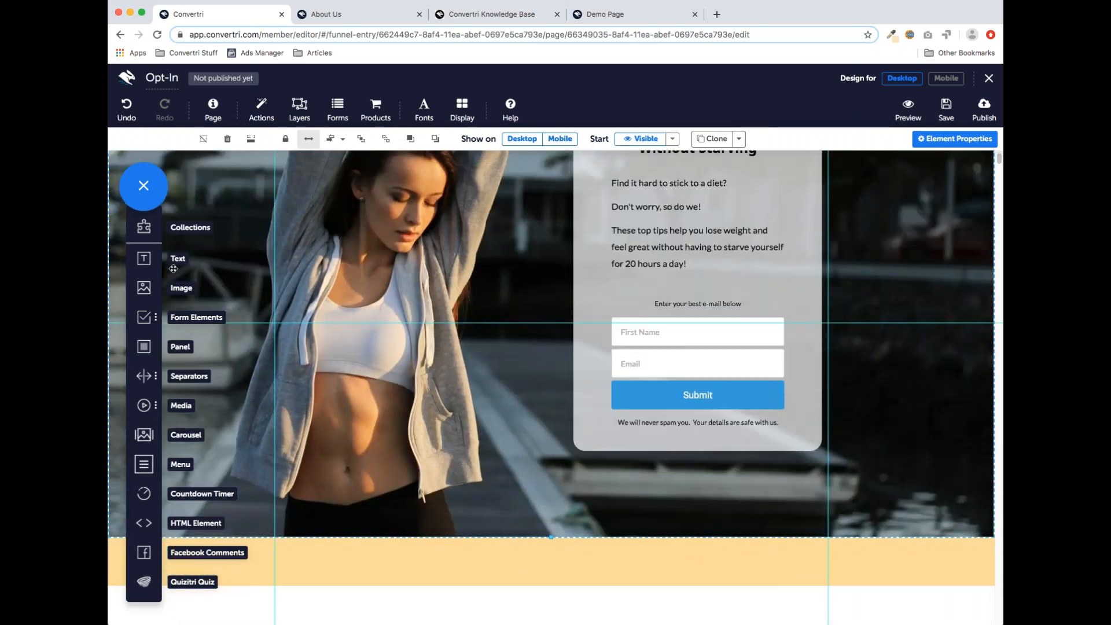
pyautogui.moveTo(139, 259); pyautogui.dragTo(466, 549)
pyautogui.write('Privacy Policy')
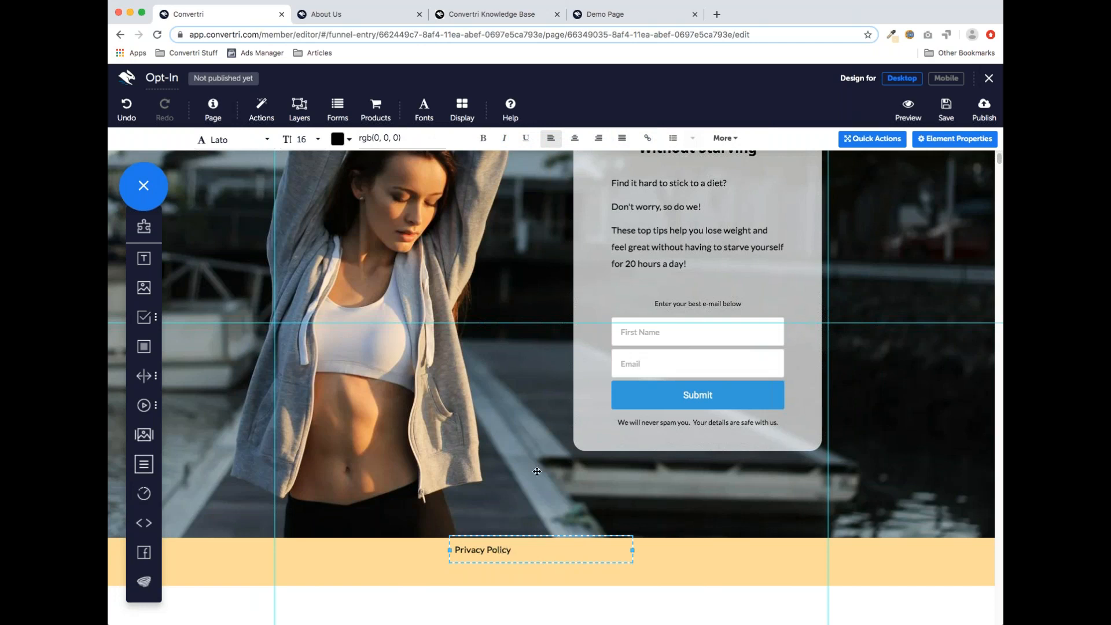
pyautogui.click(574, 137)
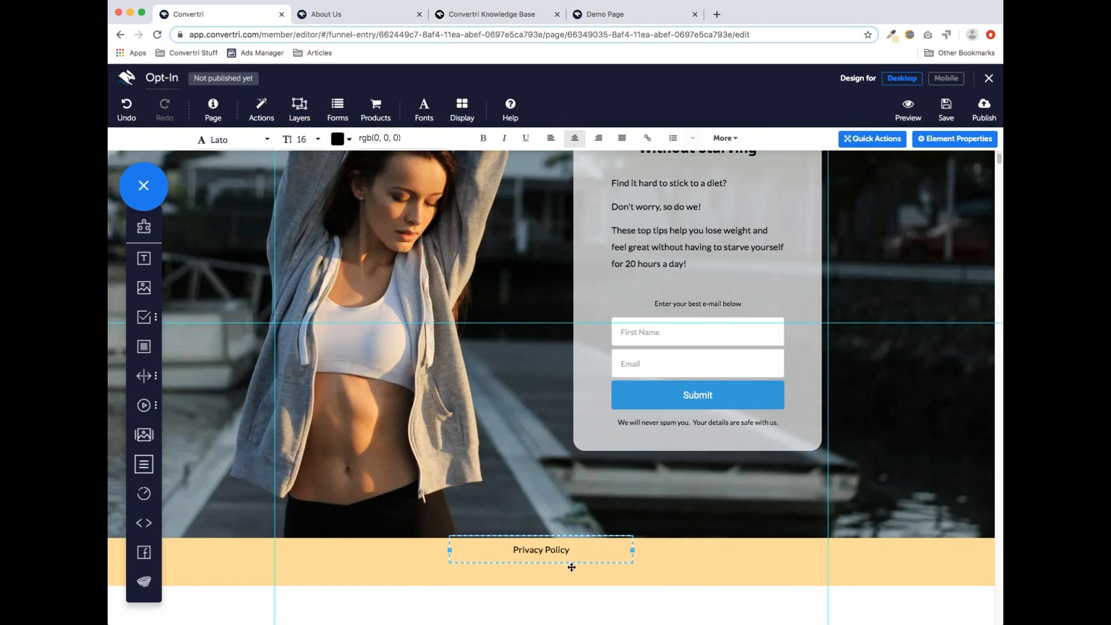
pyautogui.moveTo(570, 562); pyautogui.dragTo(568, 574)
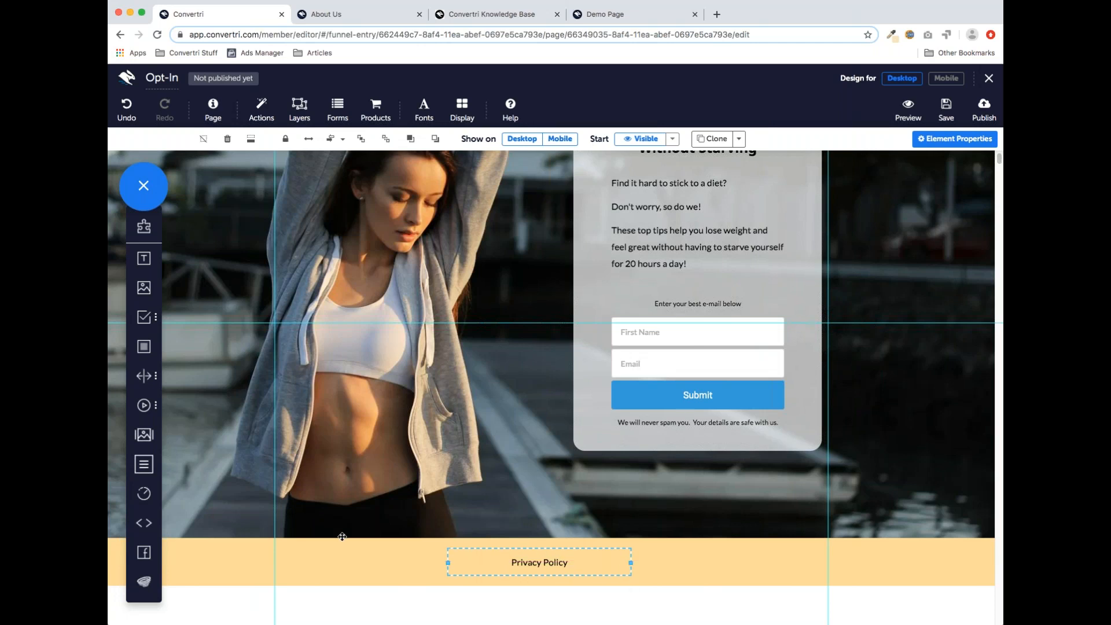
pyautogui.click(730, 554)
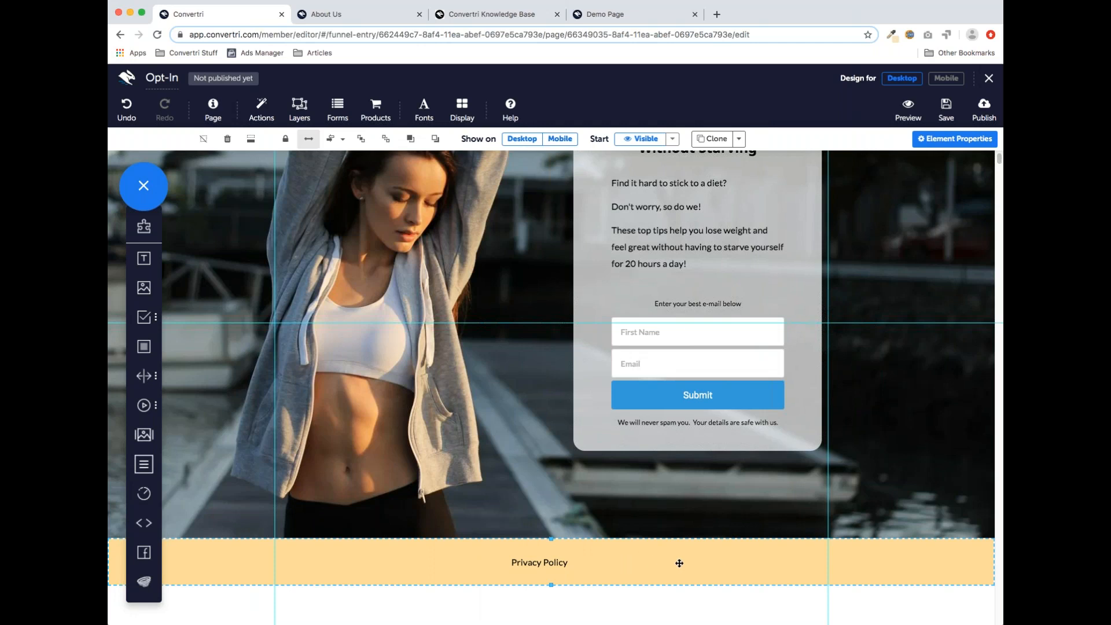
pyautogui.click(342, 140)
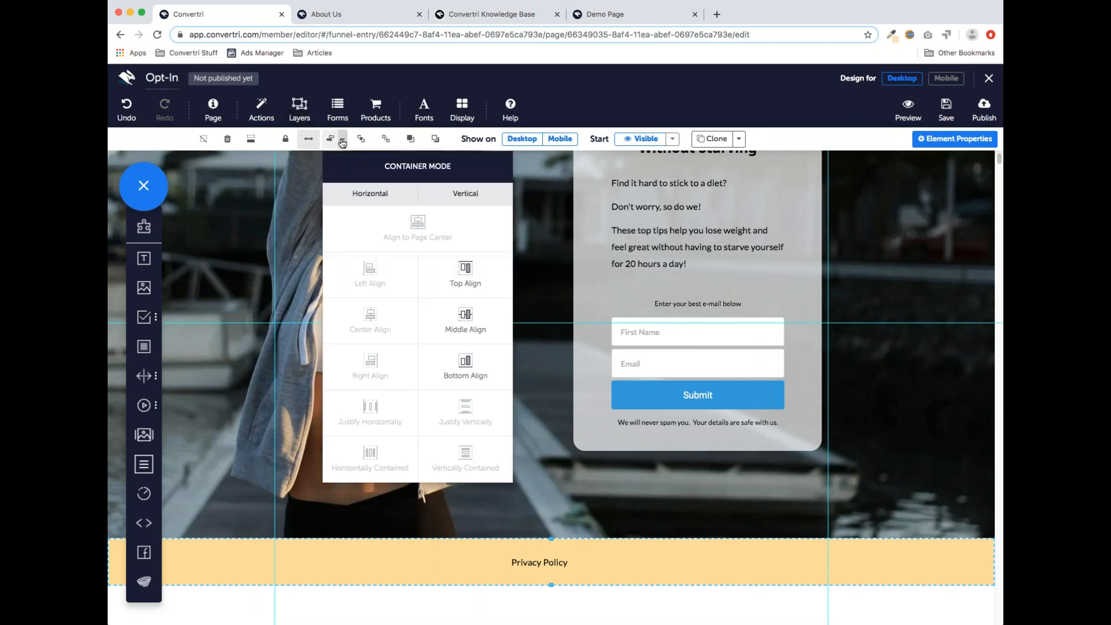
pyautogui.click(476, 323)
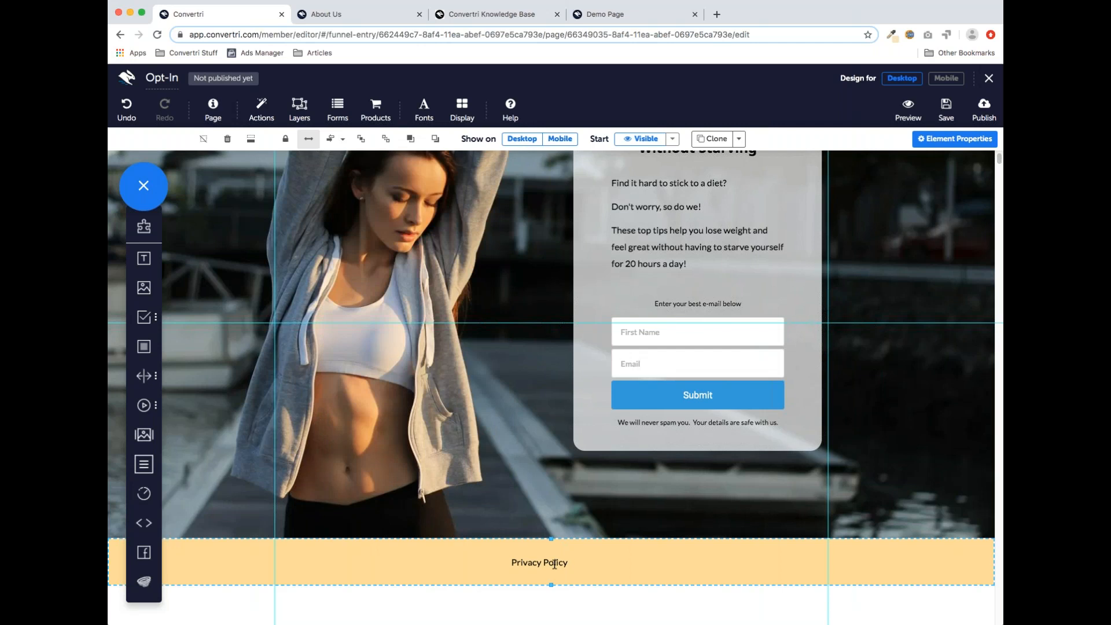
pyautogui.click(557, 565)
pyautogui.moveTo(568, 563); pyautogui.dragTo(512, 561)
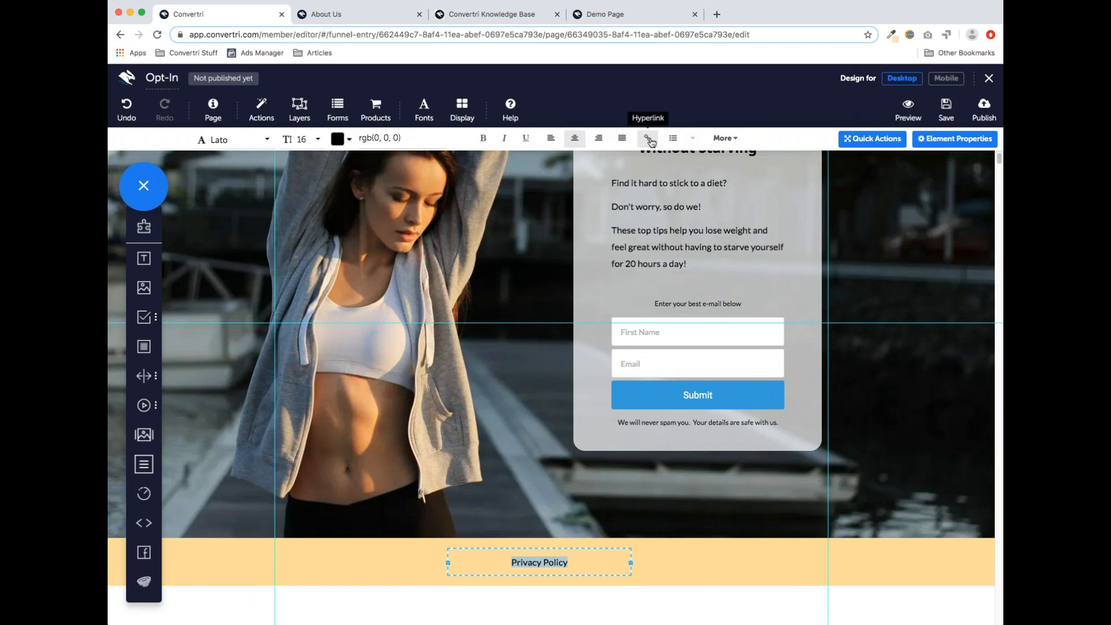
pyautogui.click(649, 138)
pyautogui.click(483, 152)
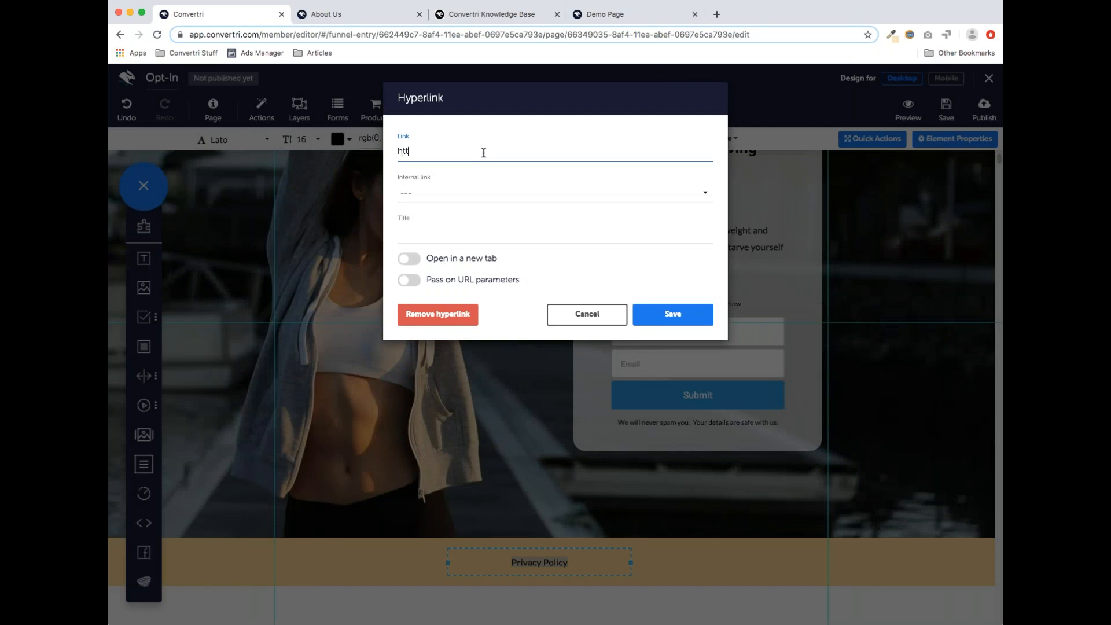
pyautogui.write('https://www.convertri.com/privacypolicy')
pyautogui.click(415, 262)
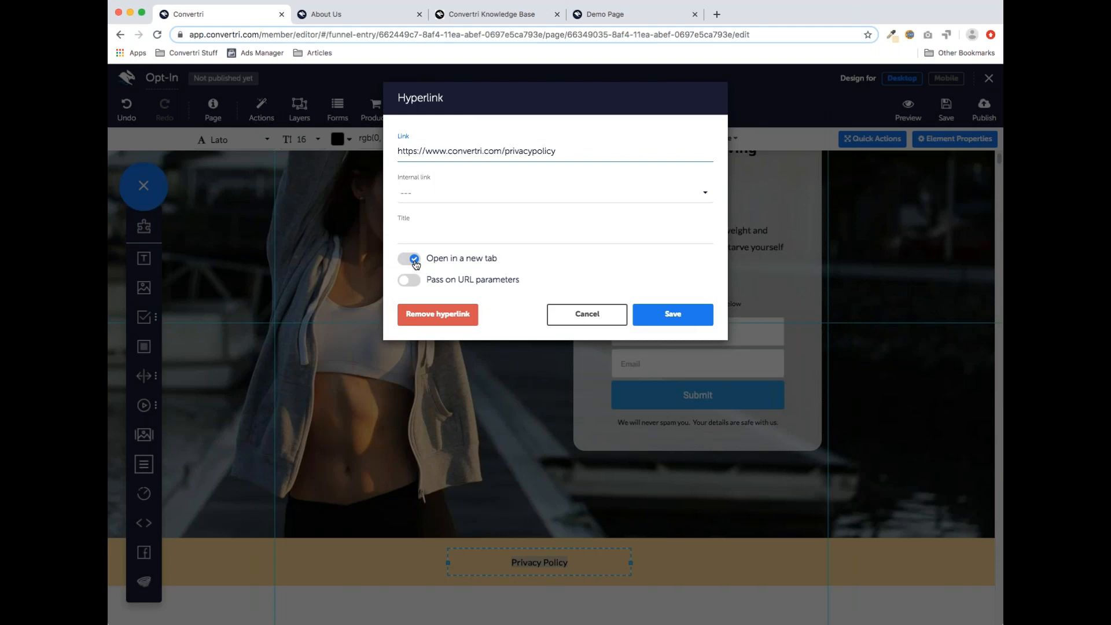
pyautogui.click(685, 317)
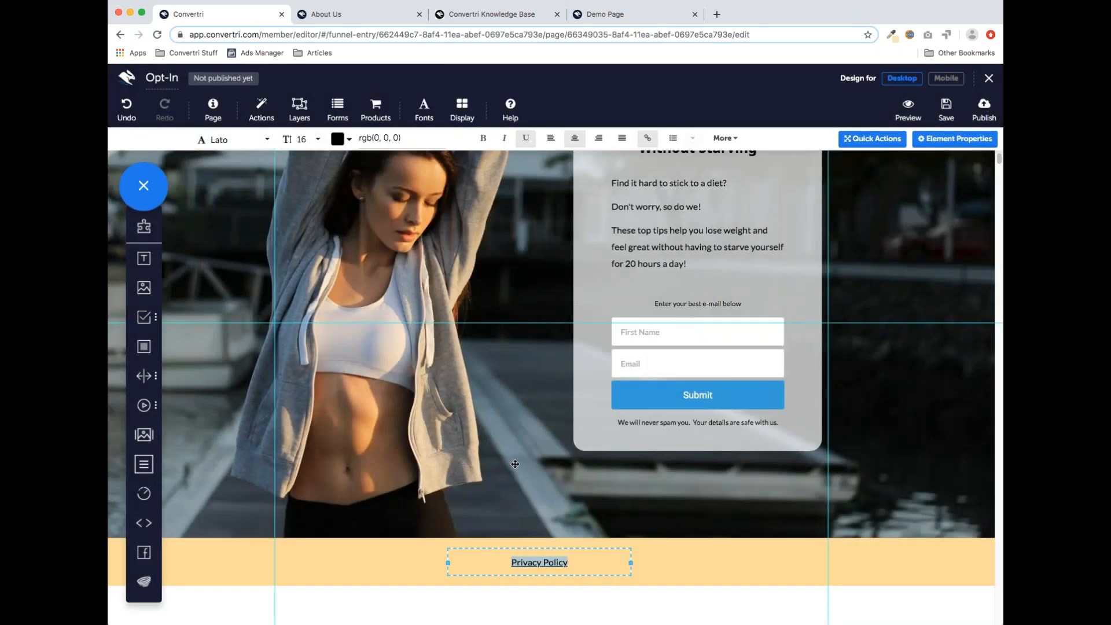
pyautogui.click(661, 513)
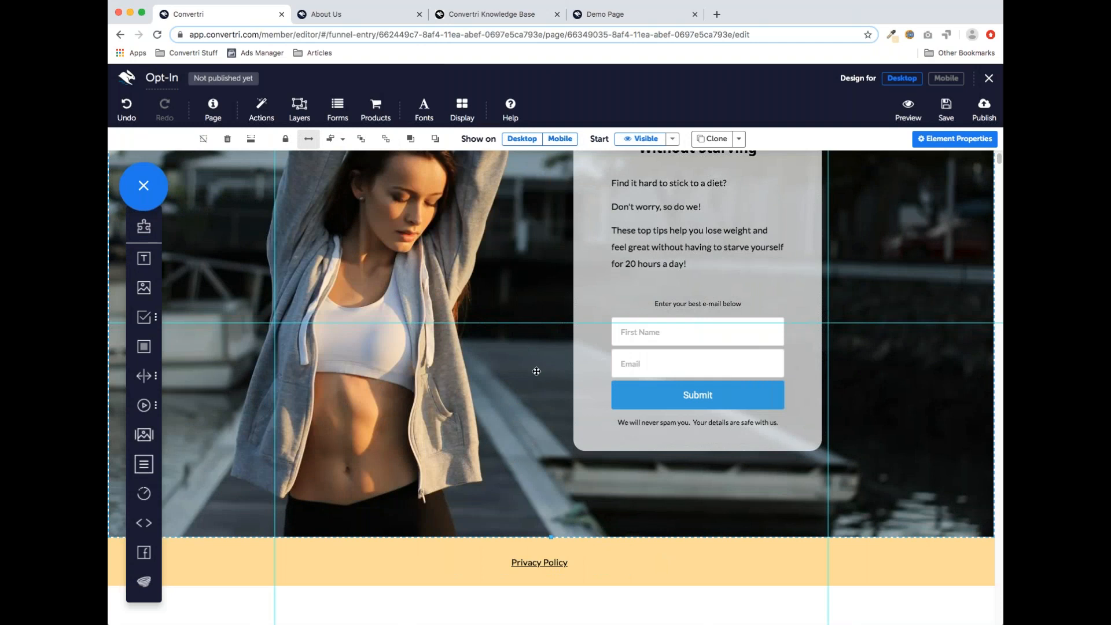
# Review the desktop layout from the upper yellow band down to the Privacy Policy footer
pyautogui.scroll(3, 515, 347)
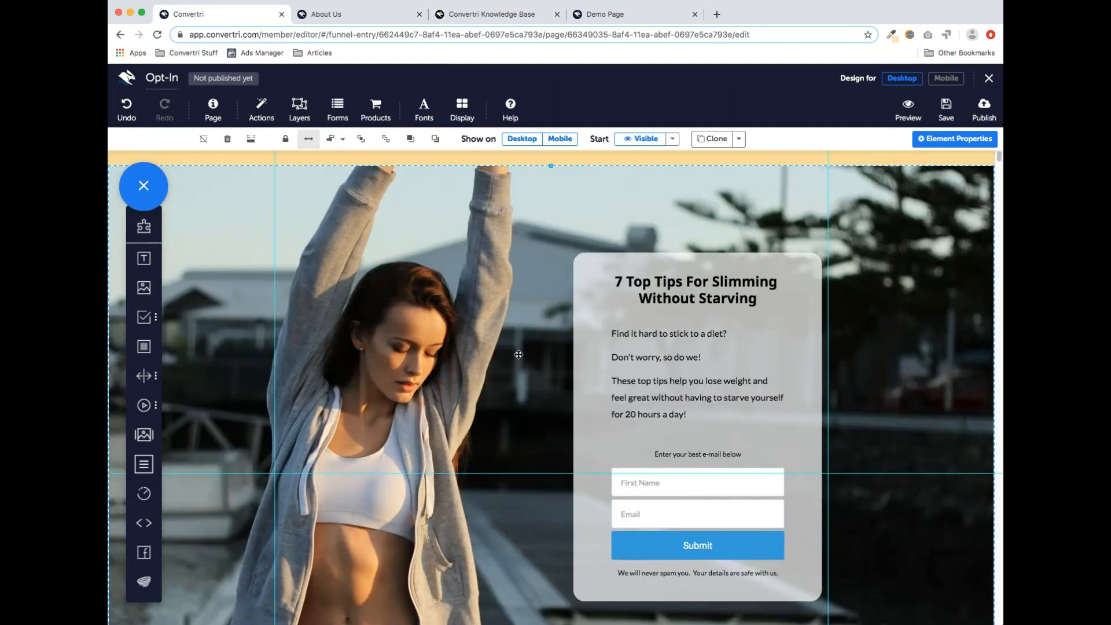
pyautogui.scroll(-3, 518, 350)
pyautogui.scroll(1, 519, 355)
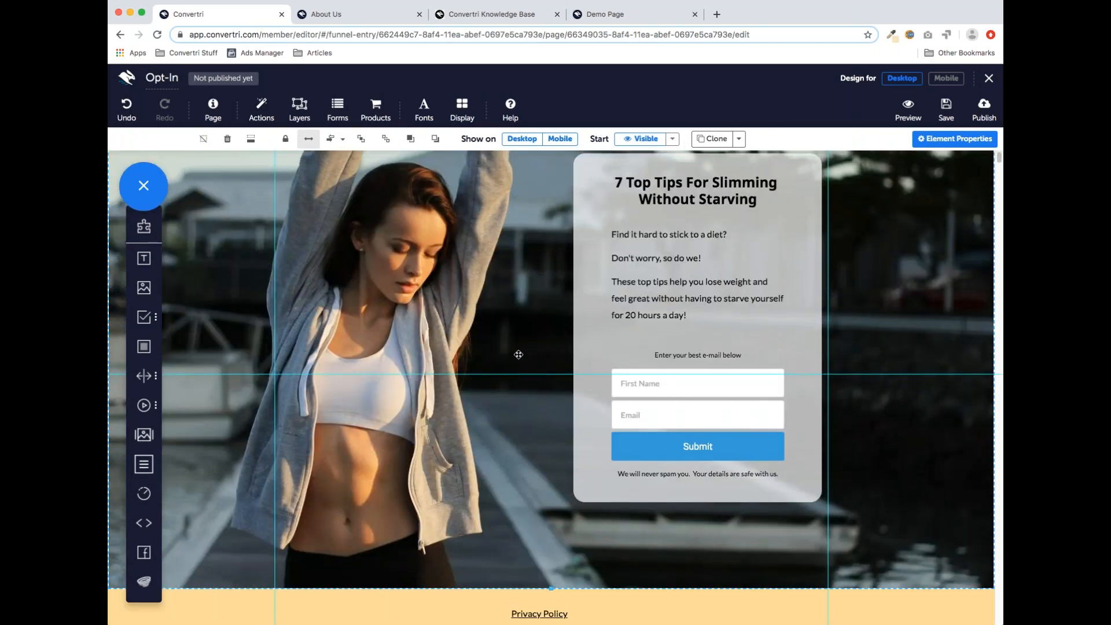
pyautogui.scroll(-1, 519, 355)
pyautogui.scroll(1, 518, 355)
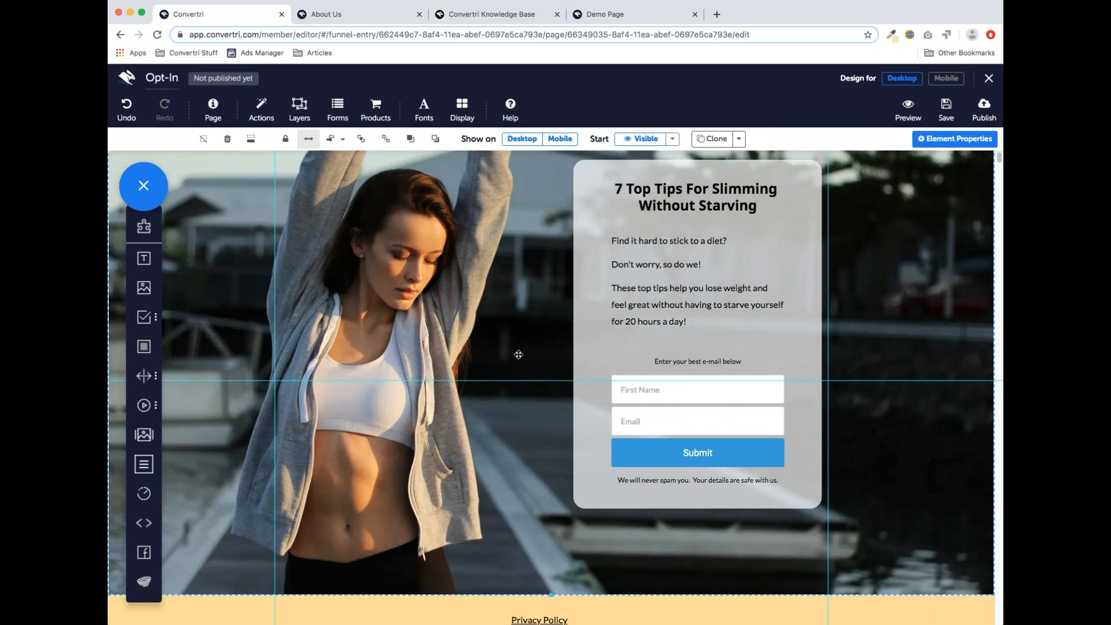
pyautogui.scroll(2, 519, 355)
pyautogui.scroll(-5, 519, 354)
pyautogui.scroll(9, 518, 354)
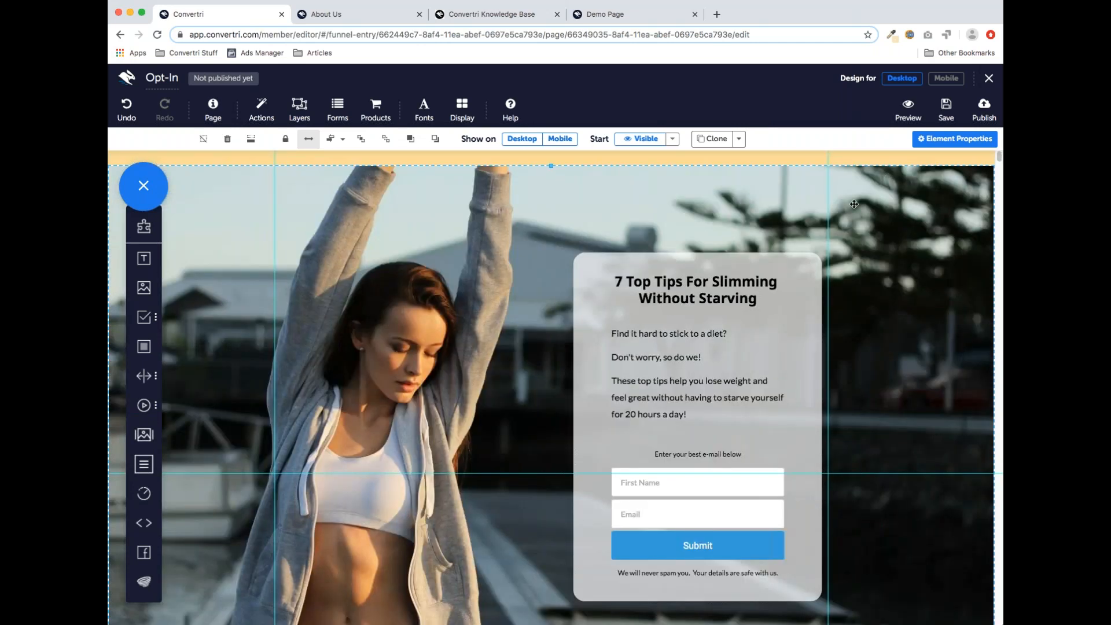
# Switch to the mobile design, review the whole layout and check the body text's mobile font scaling
pyautogui.moveTo(914, 107); pyautogui.dragTo(939, 89)
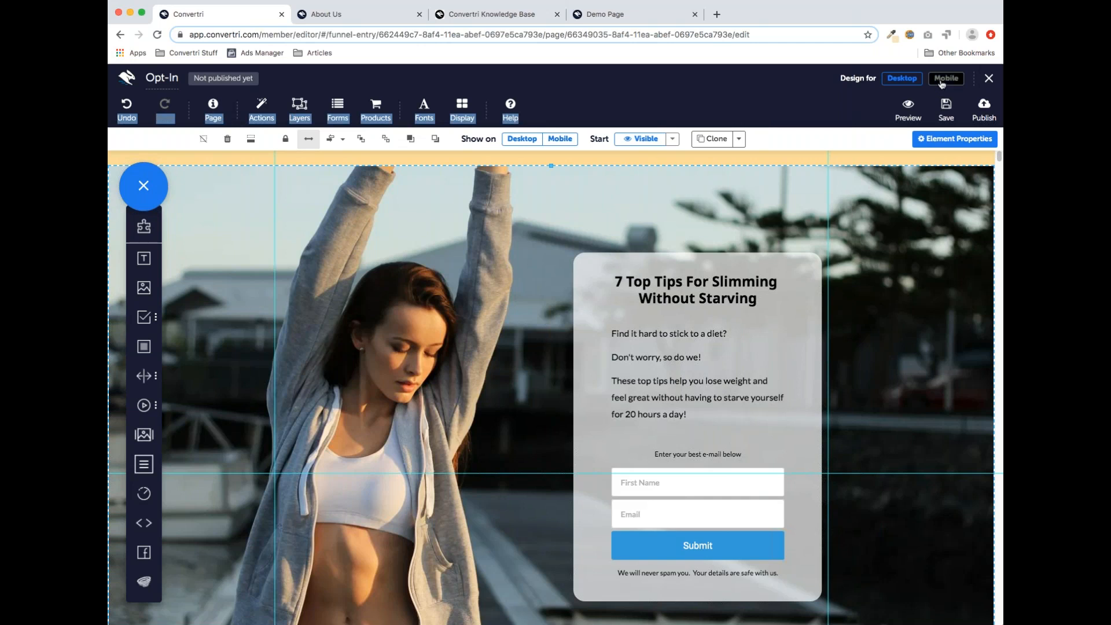
pyautogui.click(941, 84)
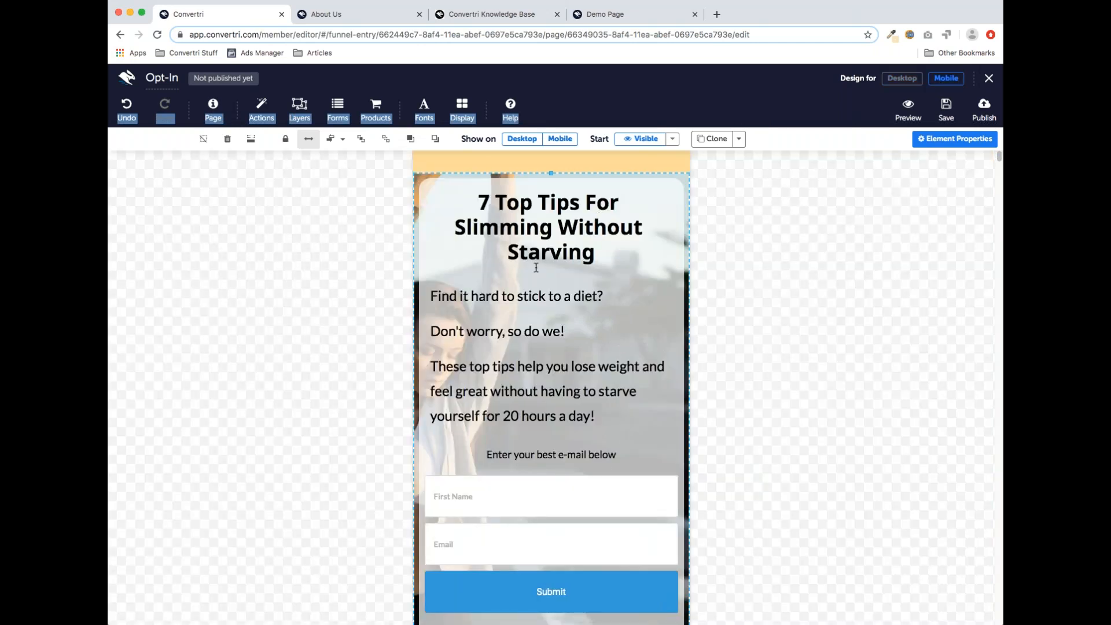
pyautogui.scroll(-3, 532, 269)
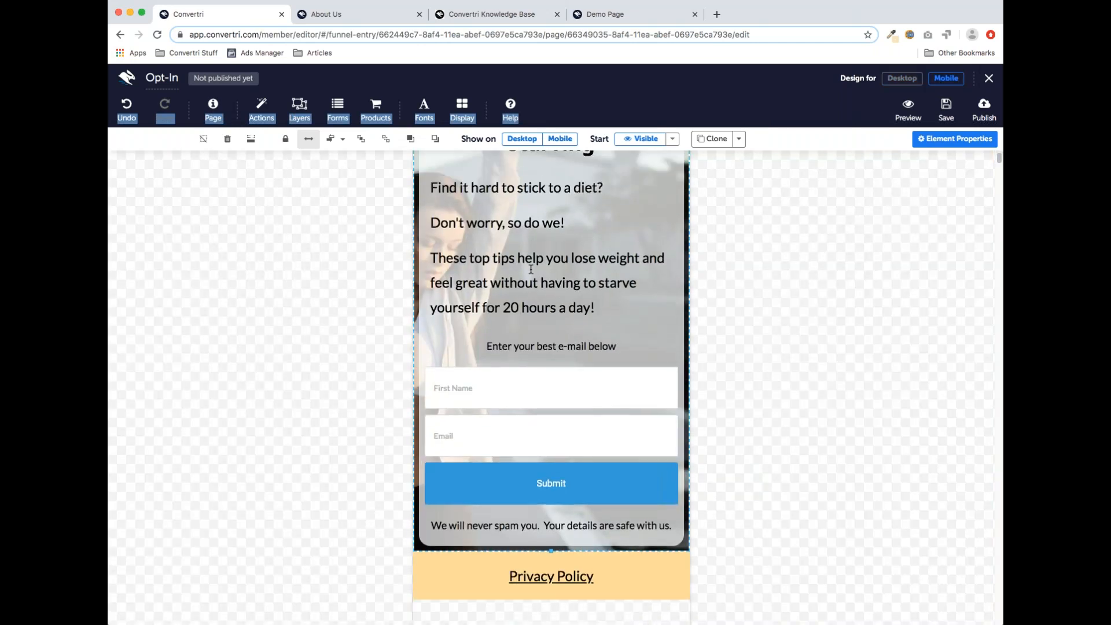
pyautogui.scroll(-5, 532, 274)
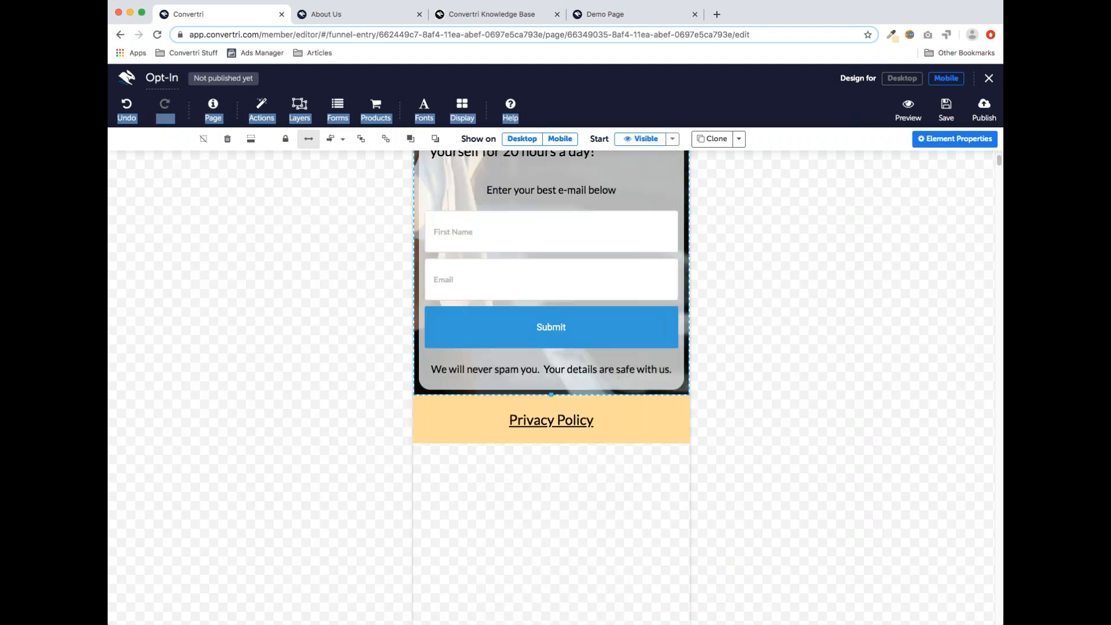
pyautogui.scroll(4, 536, 281)
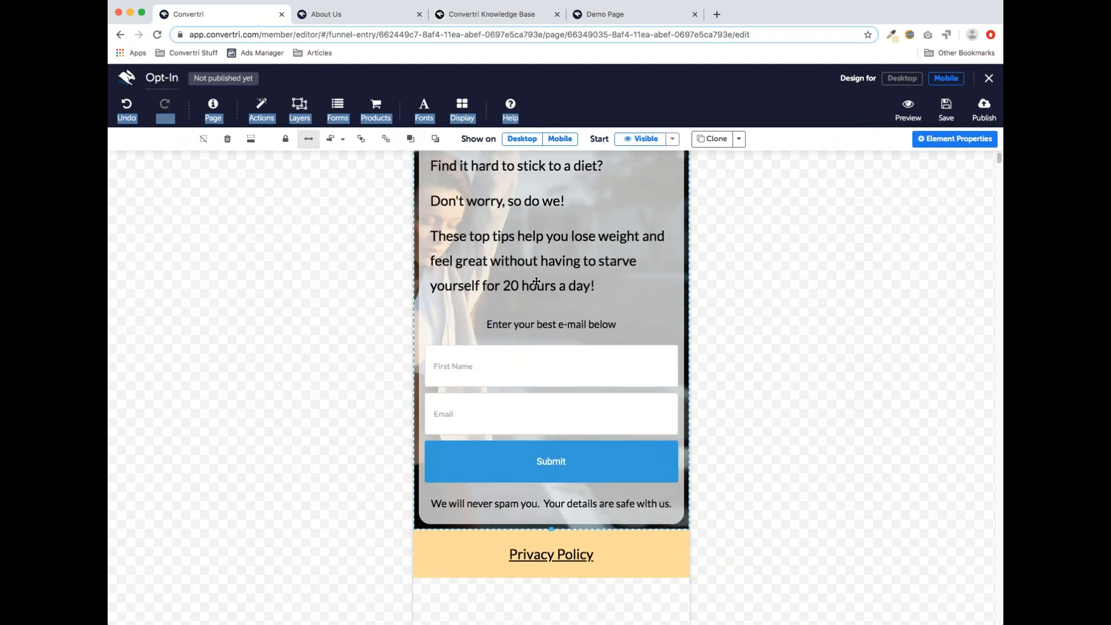
pyautogui.scroll(2, 536, 281)
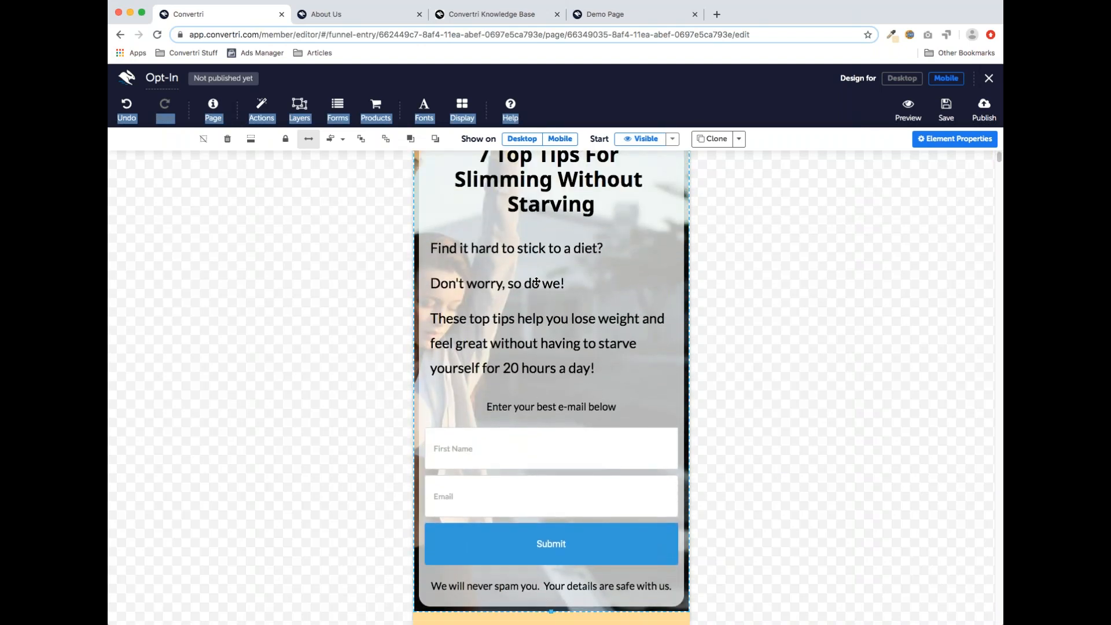
pyautogui.scroll(1, 538, 284)
pyautogui.moveTo(478, 282); pyautogui.dragTo(532, 361)
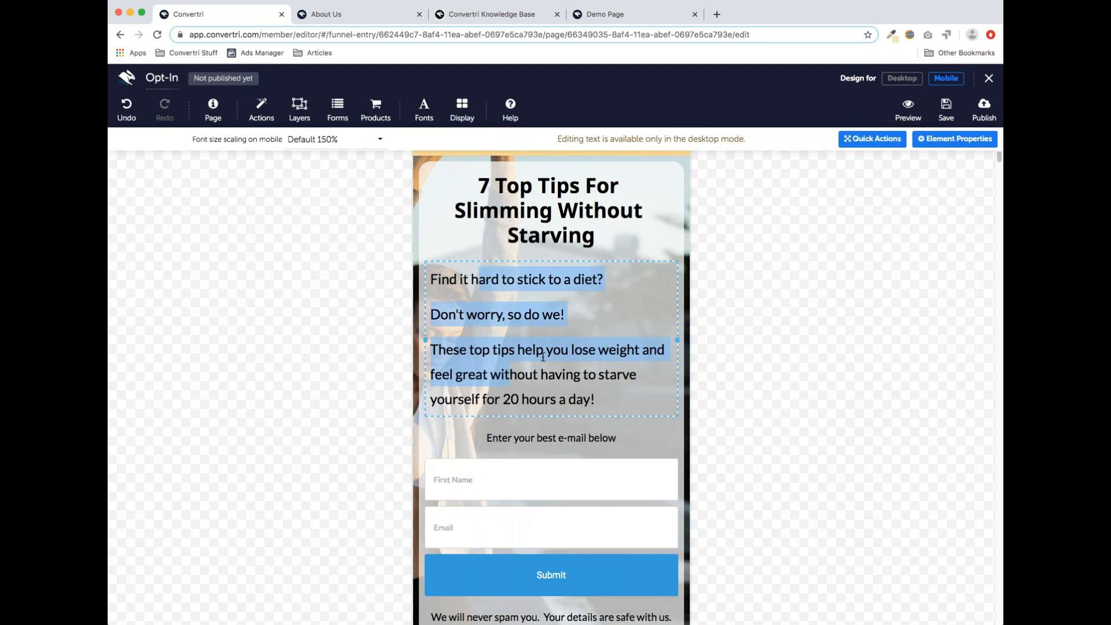
pyautogui.click(551, 372)
# Return to the desktop design and set the default paragraph font scaling on mobile to 125%
pyautogui.click(903, 79)
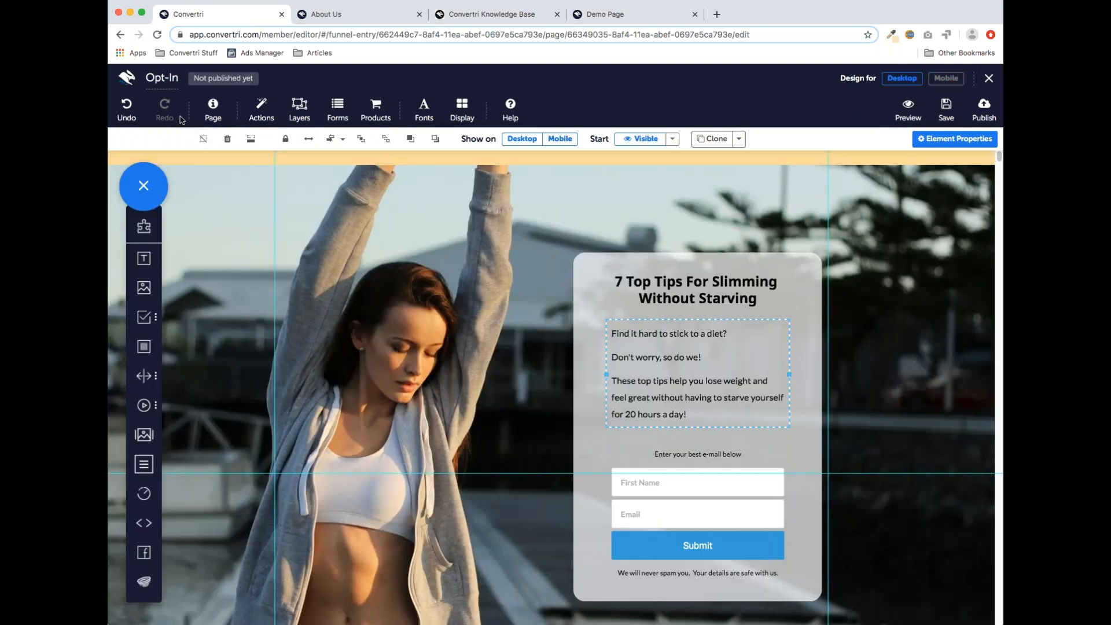
pyautogui.click(222, 106)
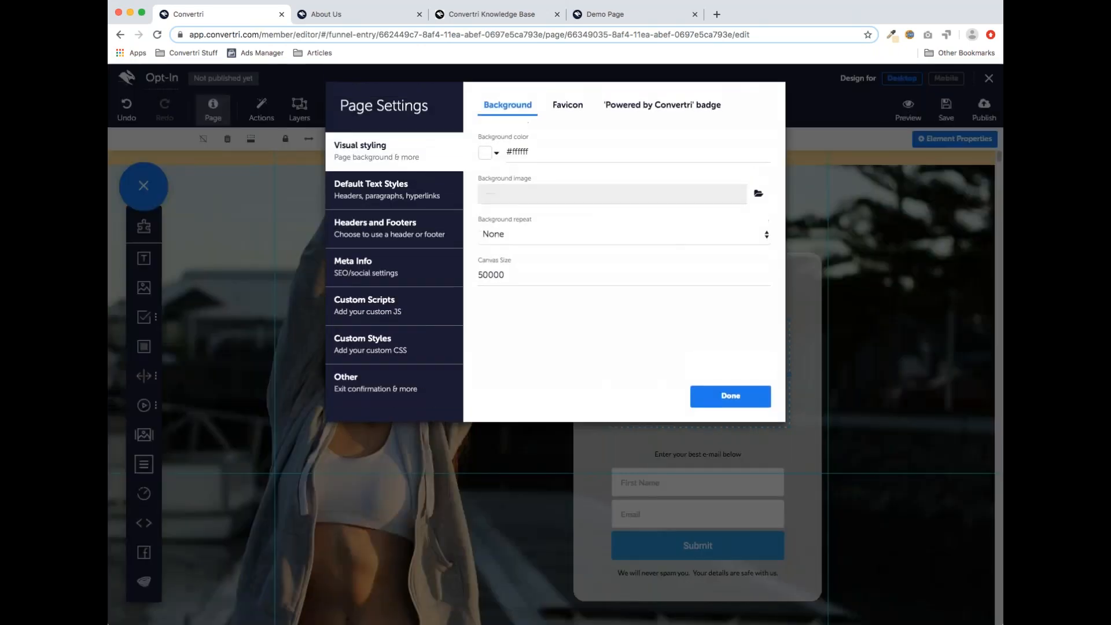
pyautogui.click(406, 193)
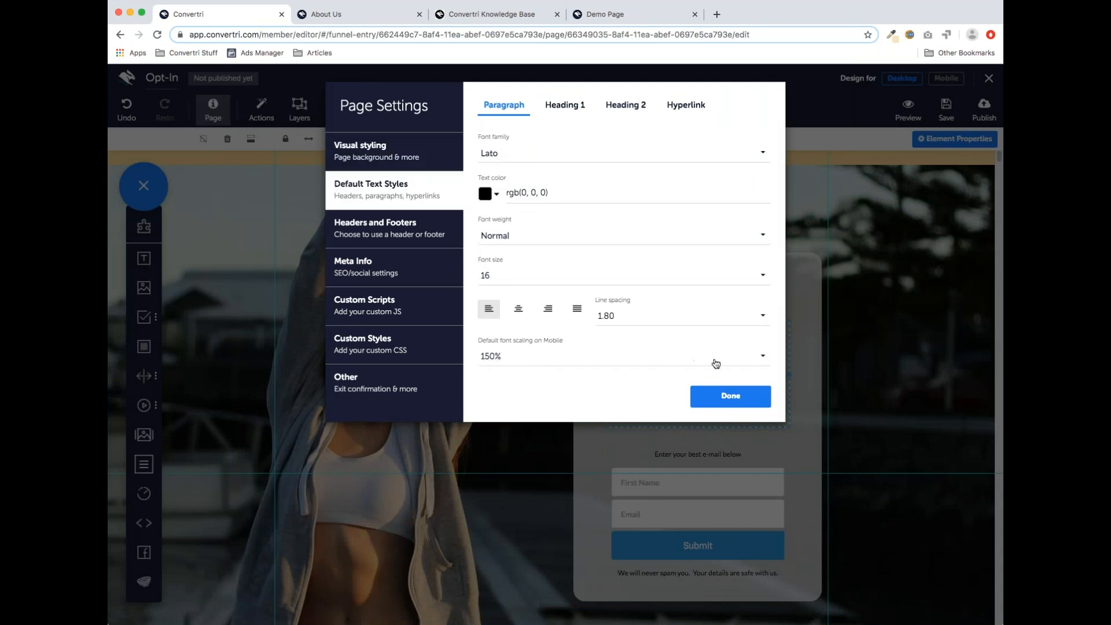
pyautogui.click(733, 359)
pyautogui.scroll(-3, 558, 294)
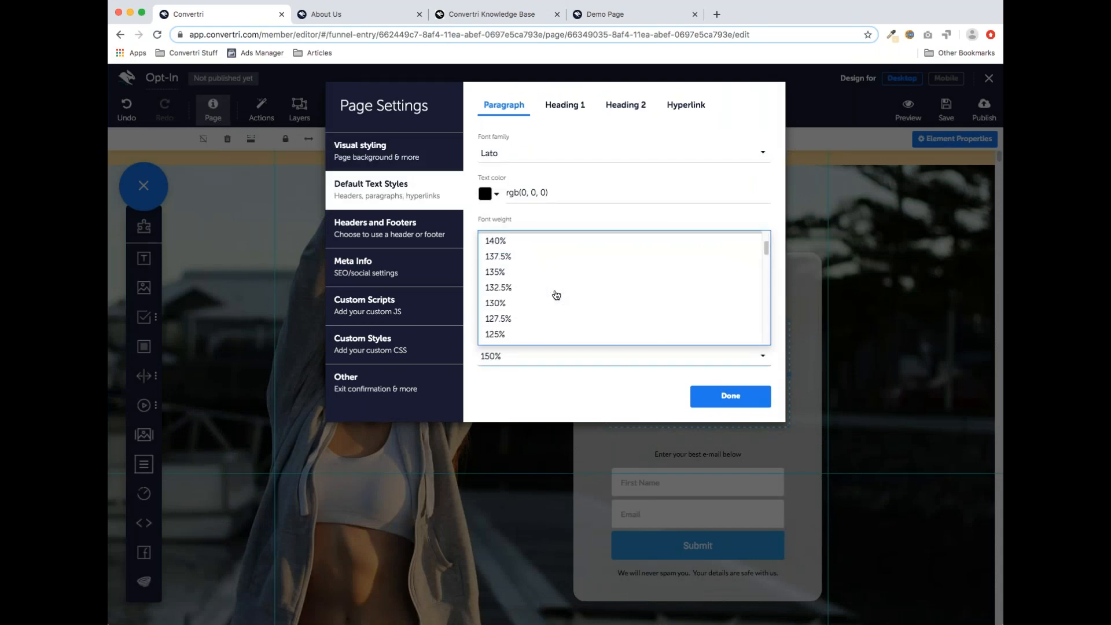
pyautogui.click(501, 313)
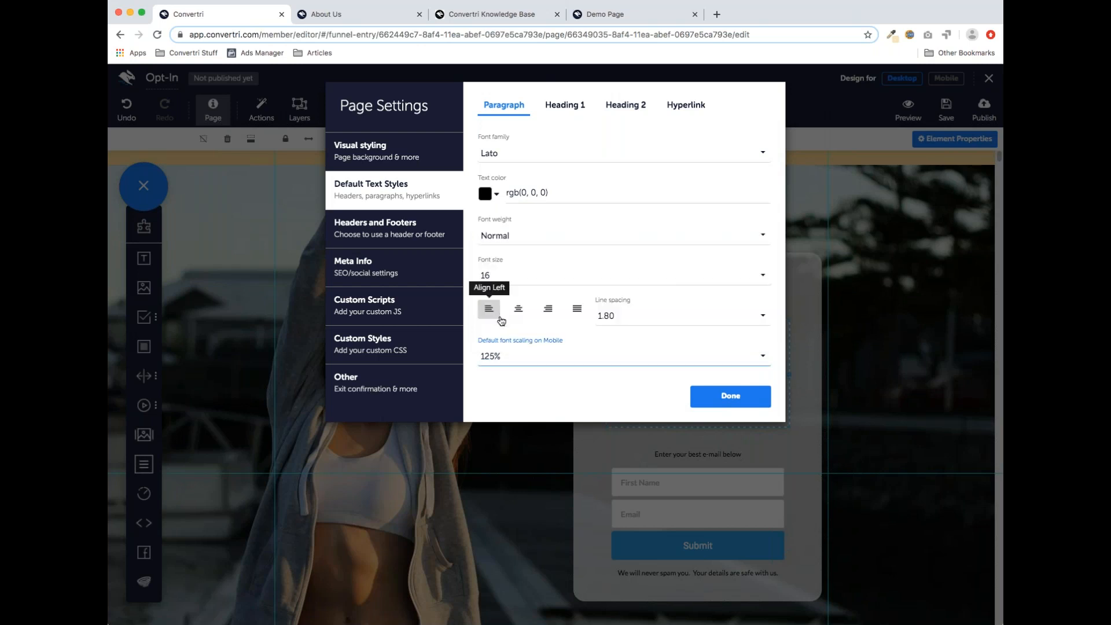
pyautogui.click(731, 396)
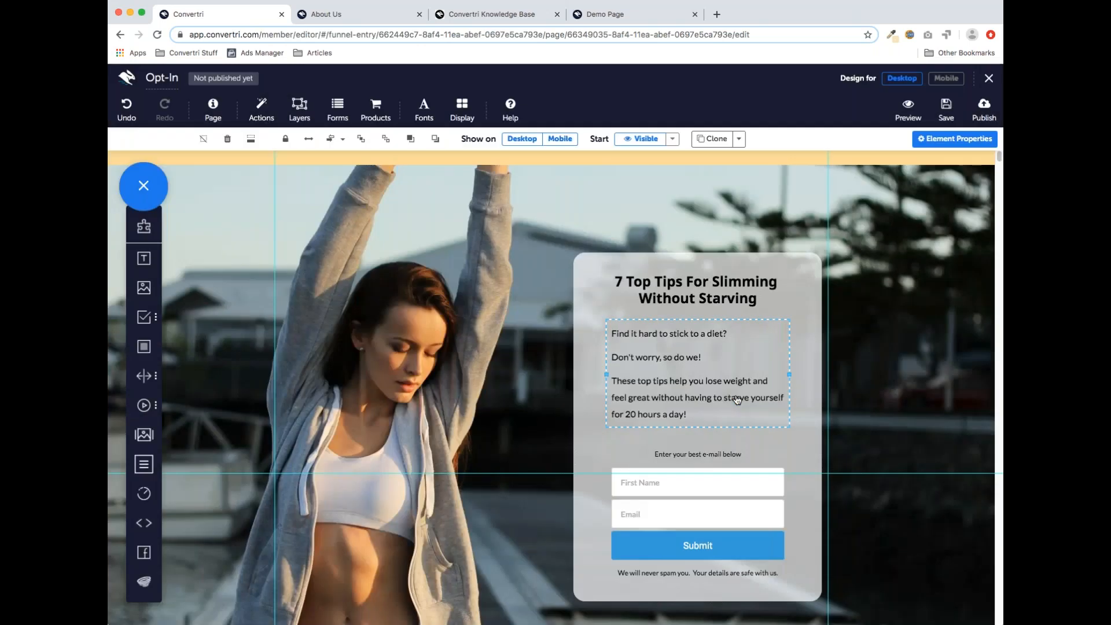
# Switch to the mobile design and check how the paragraph texts and the form fit in the panel
pyautogui.click(948, 80)
pyautogui.moveTo(488, 283); pyautogui.dragTo(514, 341)
pyautogui.moveTo(539, 412); pyautogui.dragTo(555, 412)
pyautogui.click(555, 413)
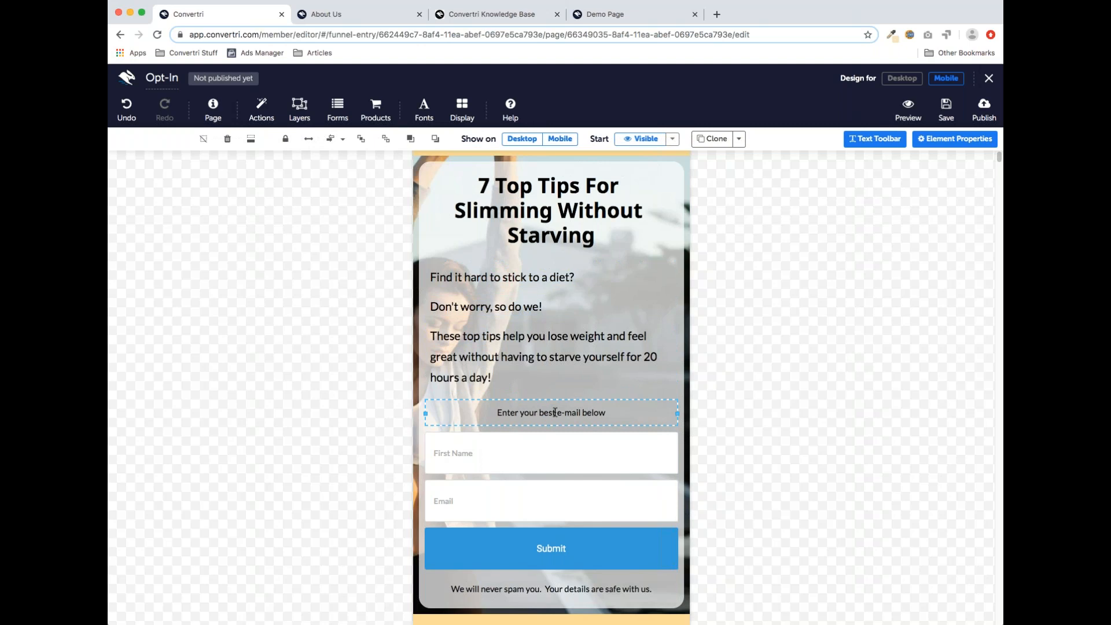
pyautogui.click(761, 346)
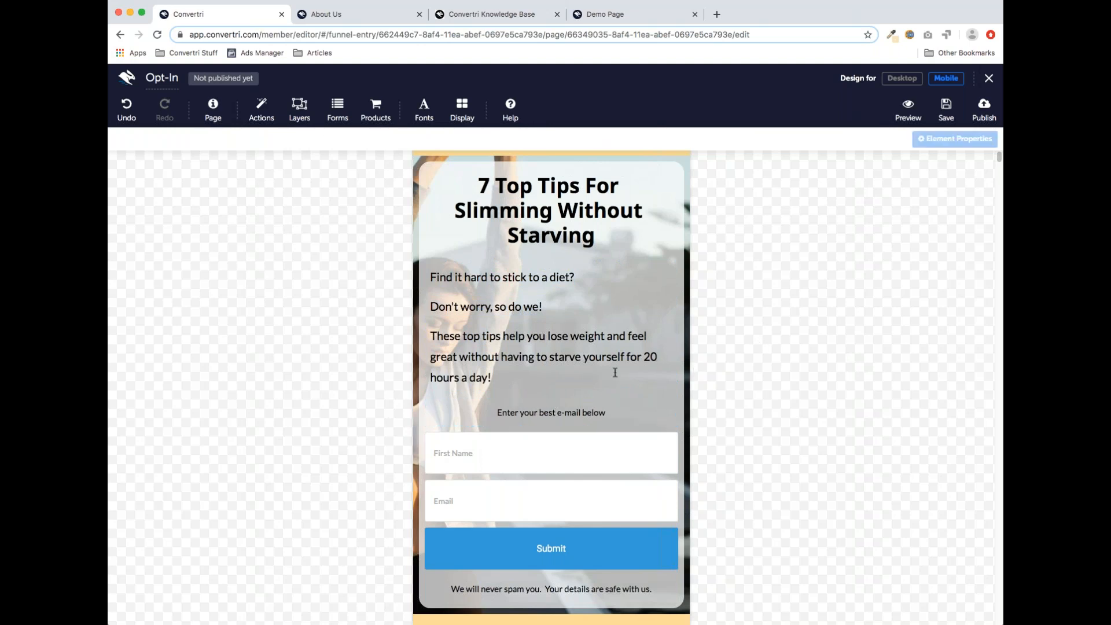
pyautogui.scroll(-2, 615, 372)
pyautogui.scroll(2, 616, 373)
pyautogui.scroll(-2, 612, 366)
pyautogui.scroll(2, 933, 219)
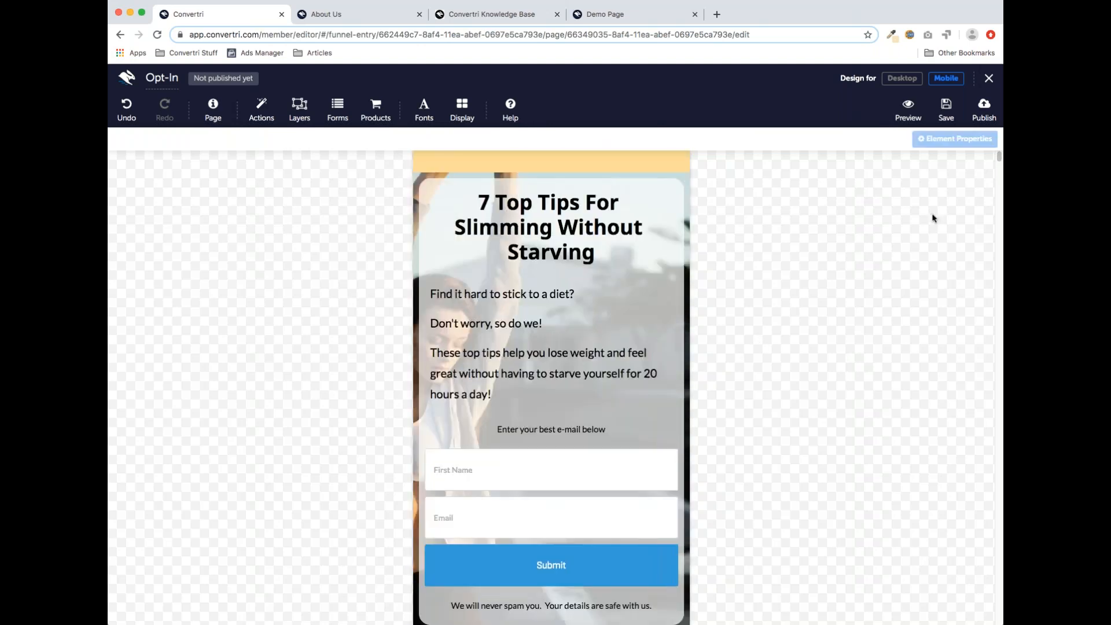
# Compare the desktop design with the mobile design, looking at how the image, heading and form are arranged
pyautogui.click(898, 80)
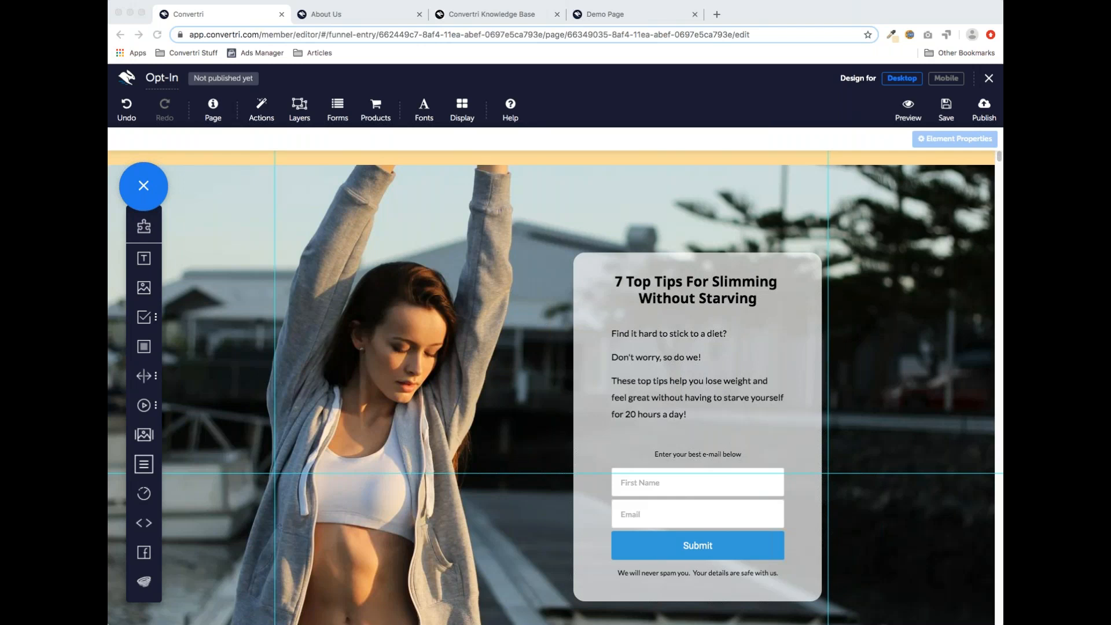
pyautogui.click(330, 323)
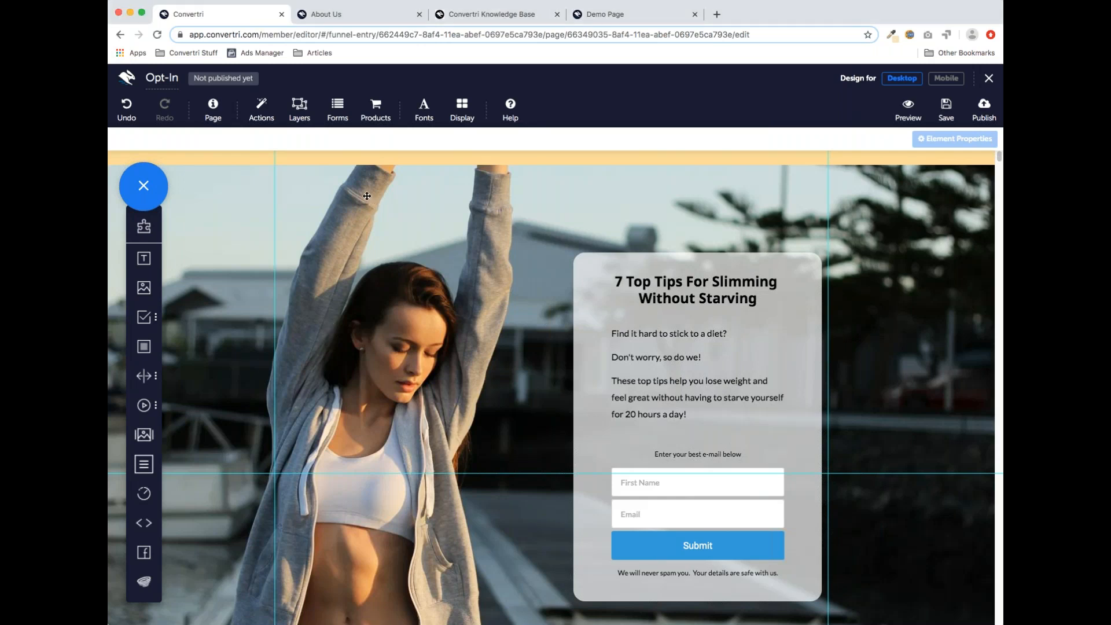
pyautogui.click(944, 83)
pyautogui.scroll(-1, 516, 298)
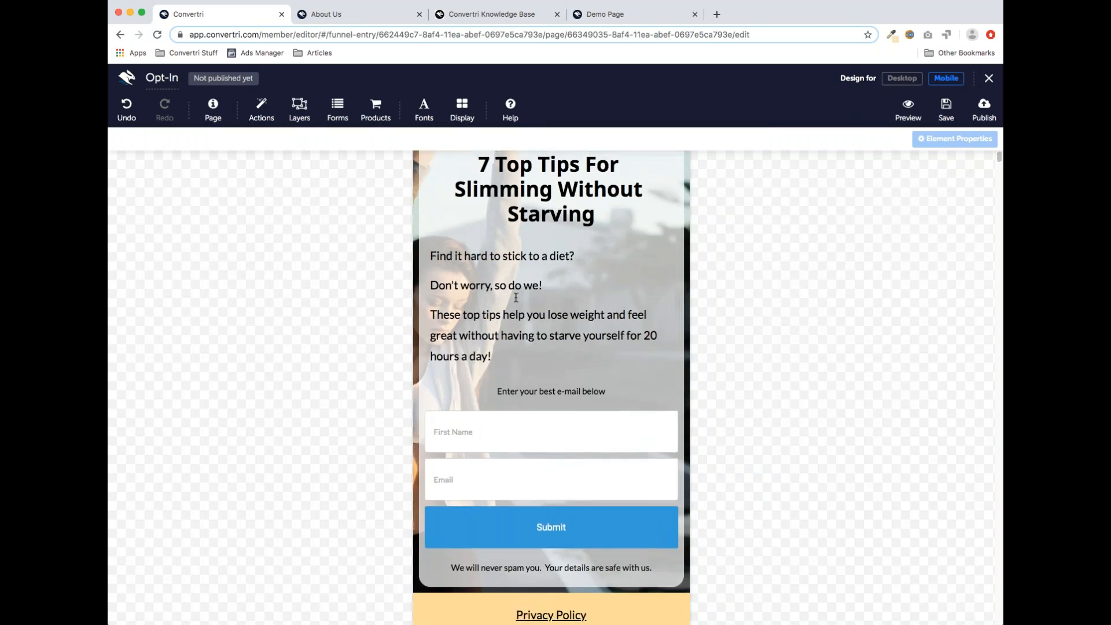
pyautogui.scroll(1, 516, 298)
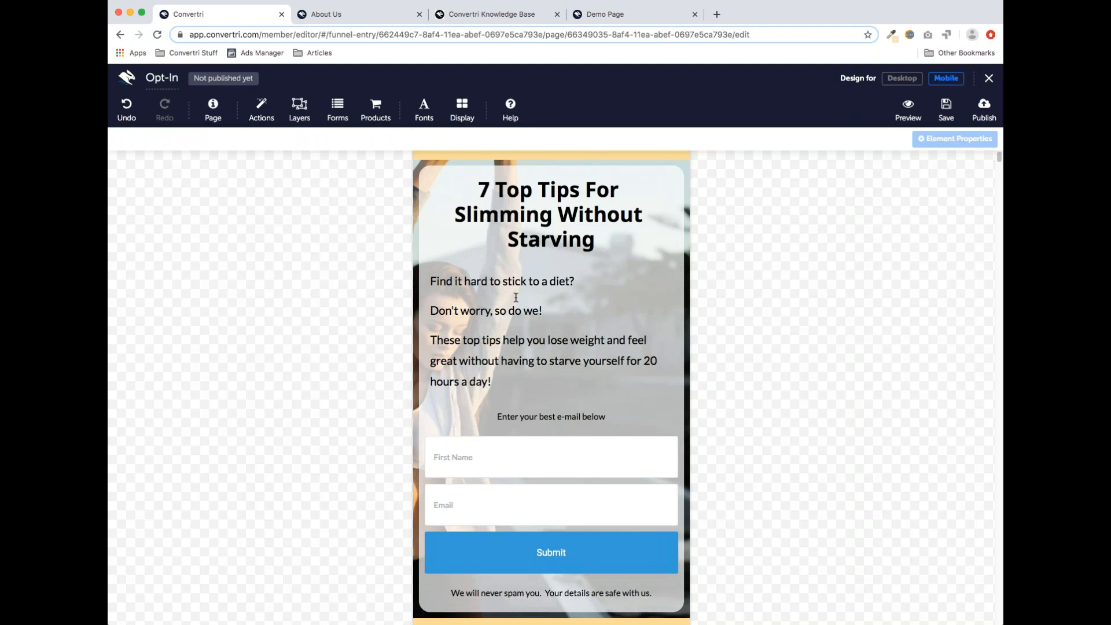
# Move the body text block starting "Find it hard to stick to a diet?" out of the mobile panel onto the empty area beside it
pyautogui.click(533, 226)
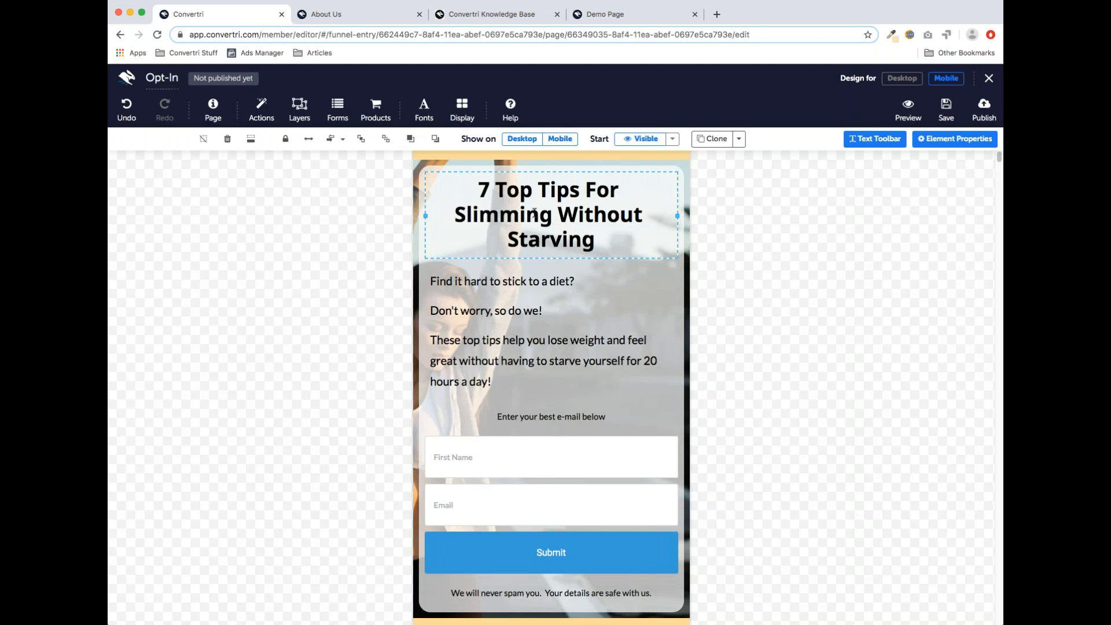
pyautogui.click(435, 282)
pyautogui.click(426, 172)
pyautogui.click(464, 366)
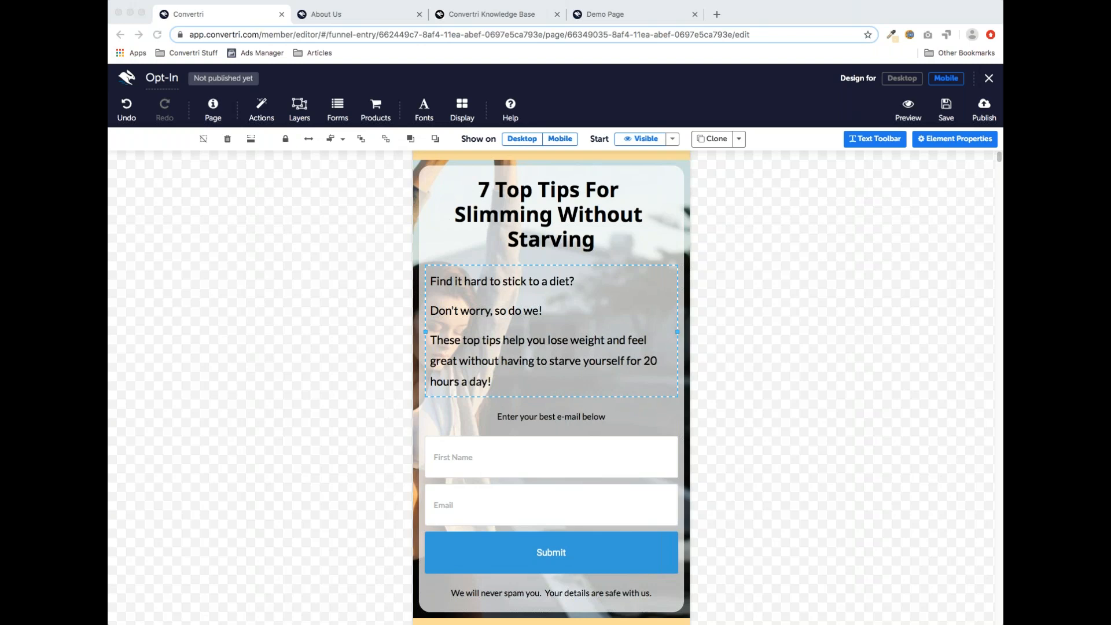
pyautogui.click(549, 389)
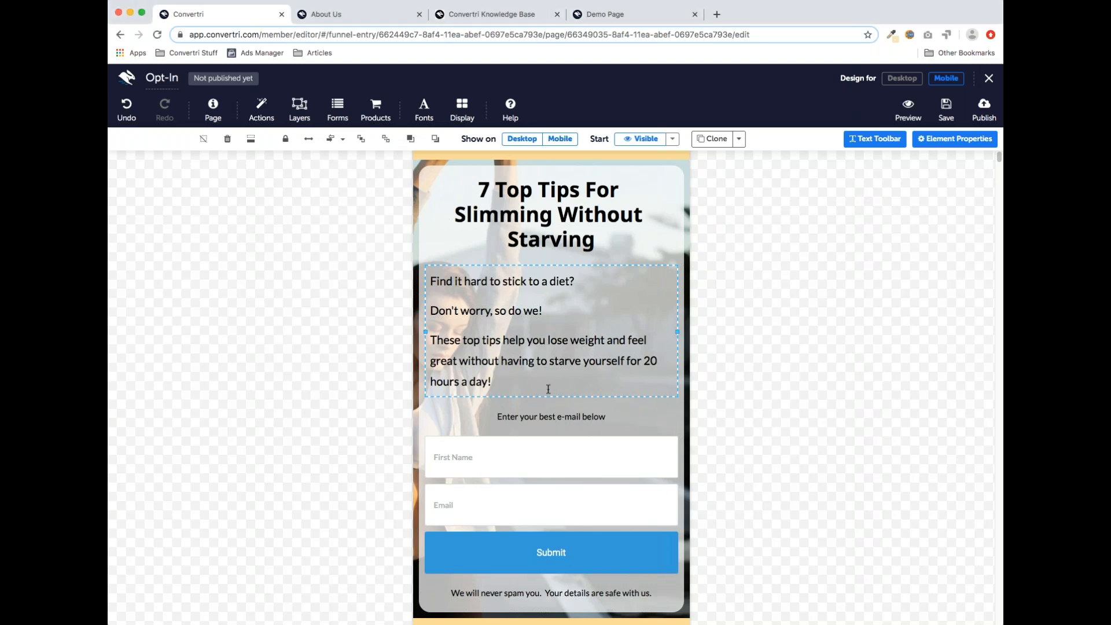
pyautogui.moveTo(525, 399); pyautogui.dragTo(796, 409)
# Move the mobile form fields with their captions up beneath the heading, and place the "Find it hard to stick to a diet?" text below them
pyautogui.click(503, 360)
pyautogui.click(576, 424)
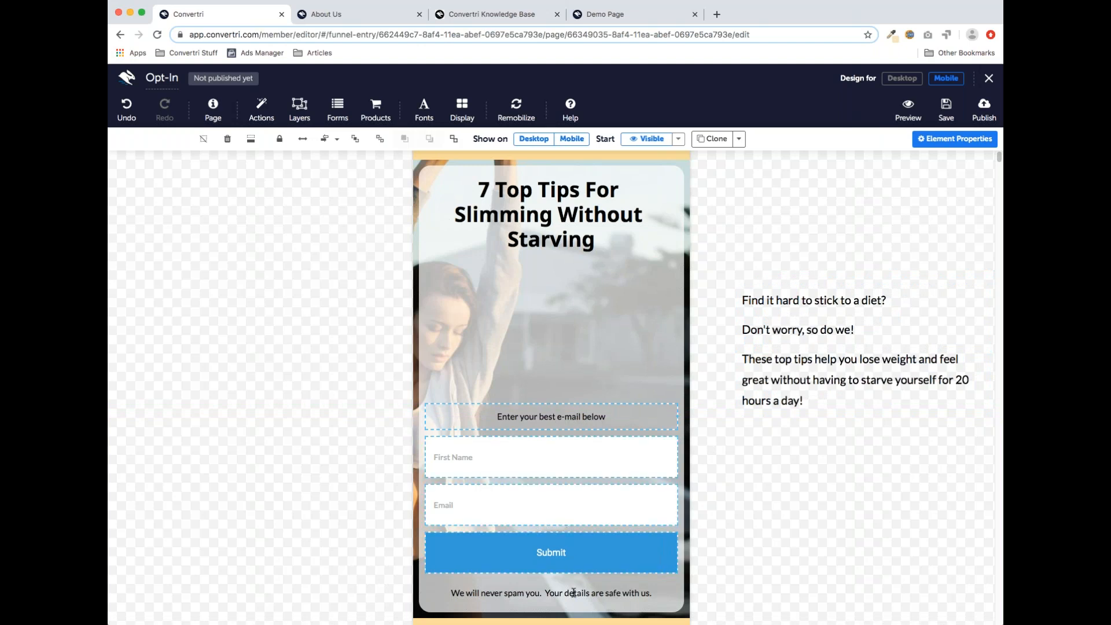
pyautogui.moveTo(593, 409); pyautogui.dragTo(604, 270)
pyautogui.click(750, 324)
pyautogui.moveTo(771, 288); pyautogui.dragTo(463, 471)
pyautogui.click(848, 410)
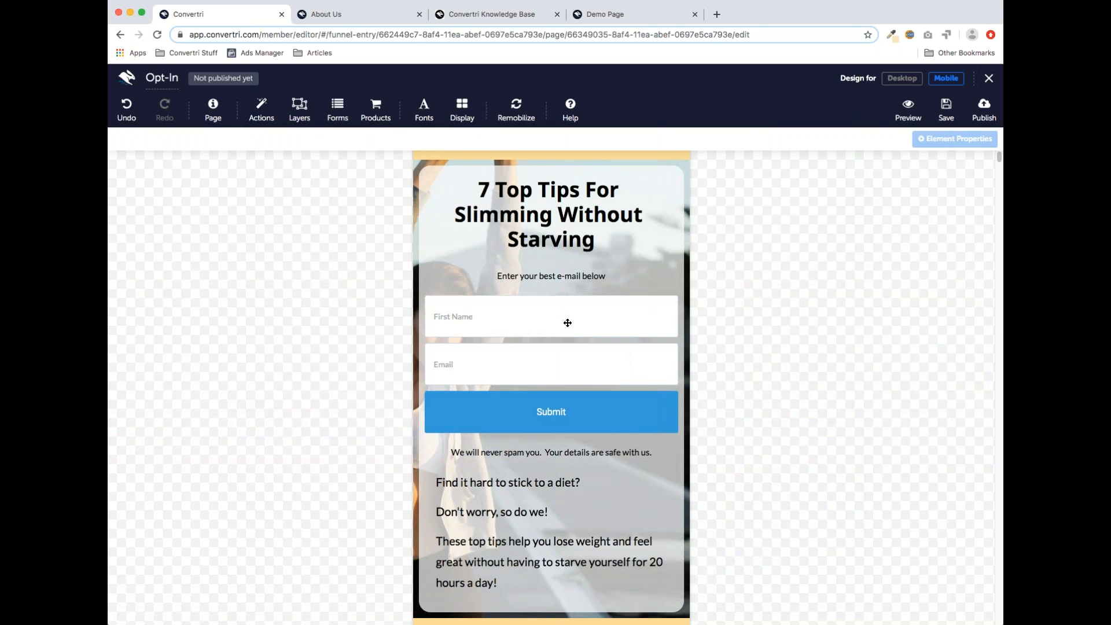
# Compare with the desktop design, return to the mobile design and regenerate its layout with Remobilize all
pyautogui.click(901, 81)
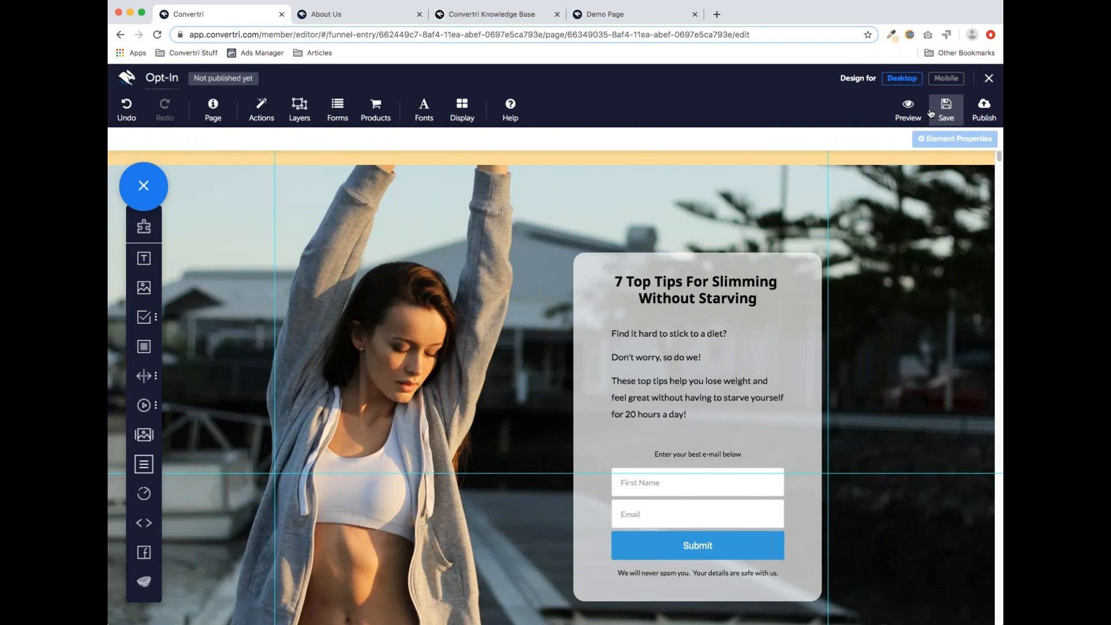
pyautogui.click(942, 83)
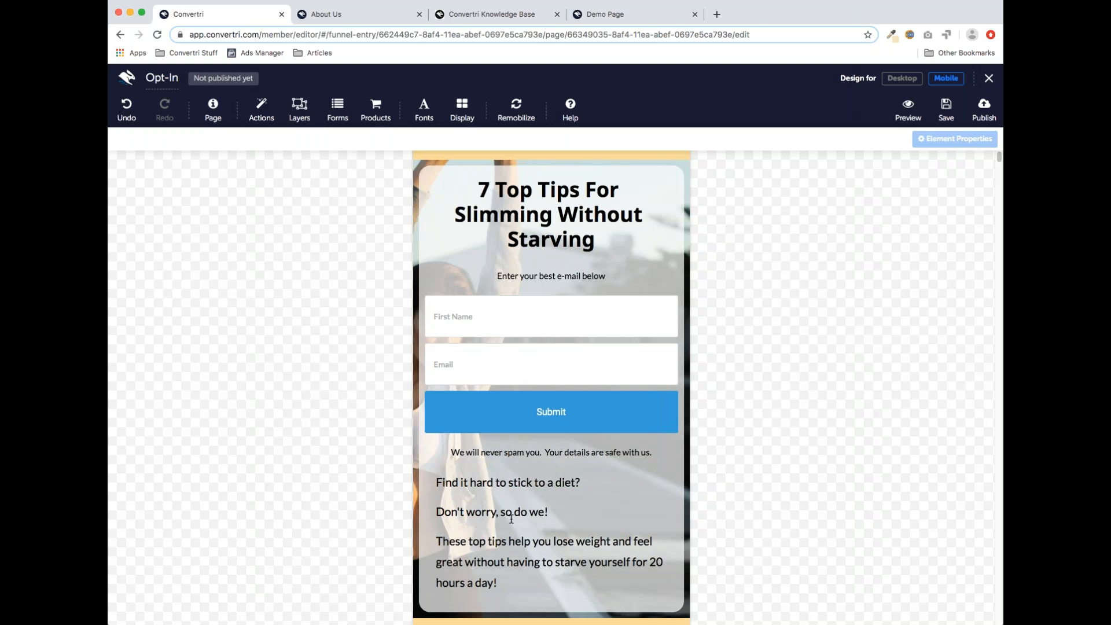
pyautogui.click(516, 110)
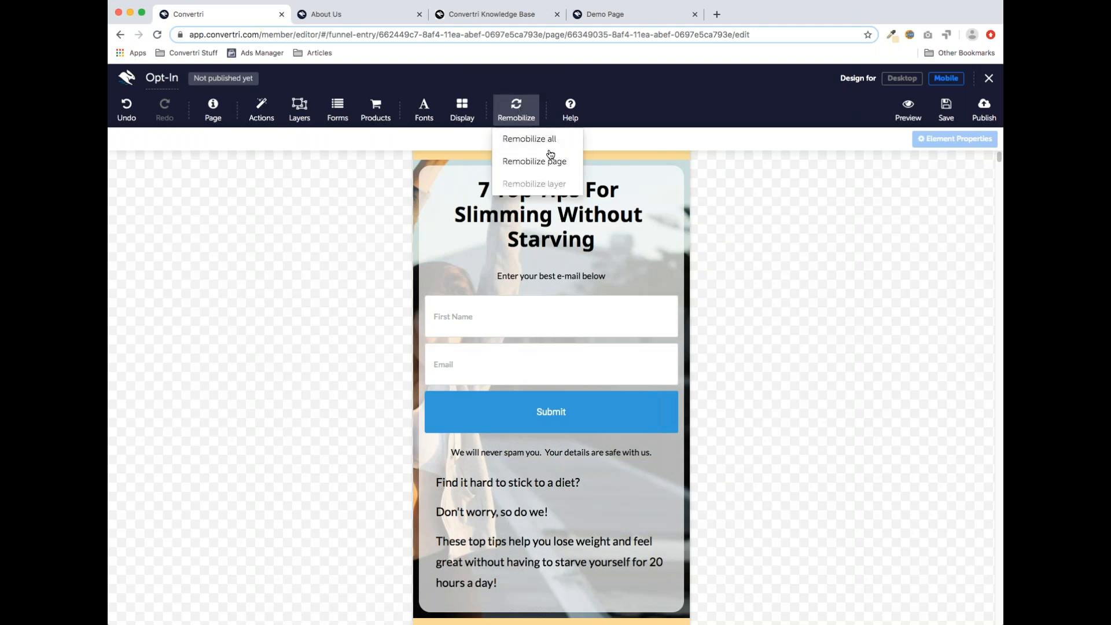
pyautogui.click(544, 140)
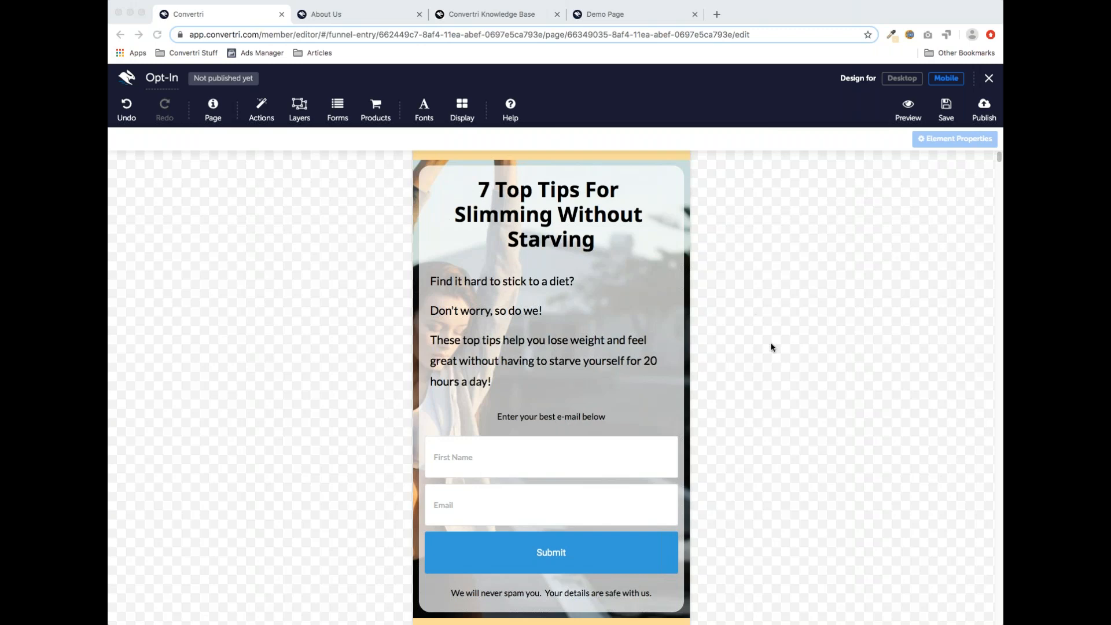
# Open the "Getting Started With Convertri - 2020/04/16" webinar article in the knowledge base and select its web address
pyautogui.click(511, 15)
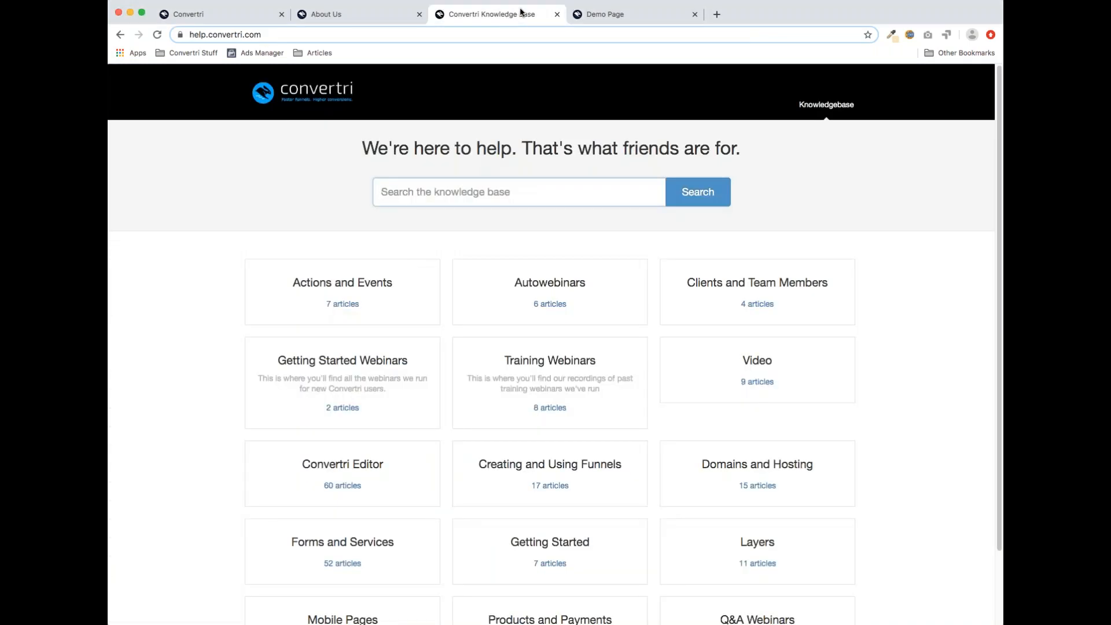
pyautogui.scroll(-1, 475, 408)
pyautogui.click(370, 331)
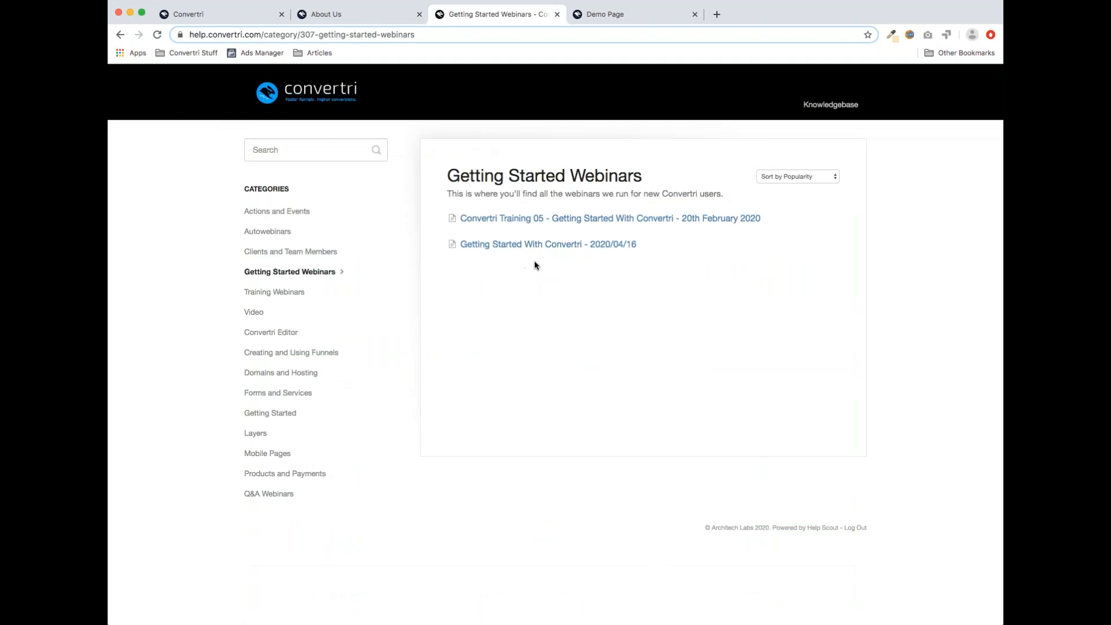
pyautogui.click(539, 246)
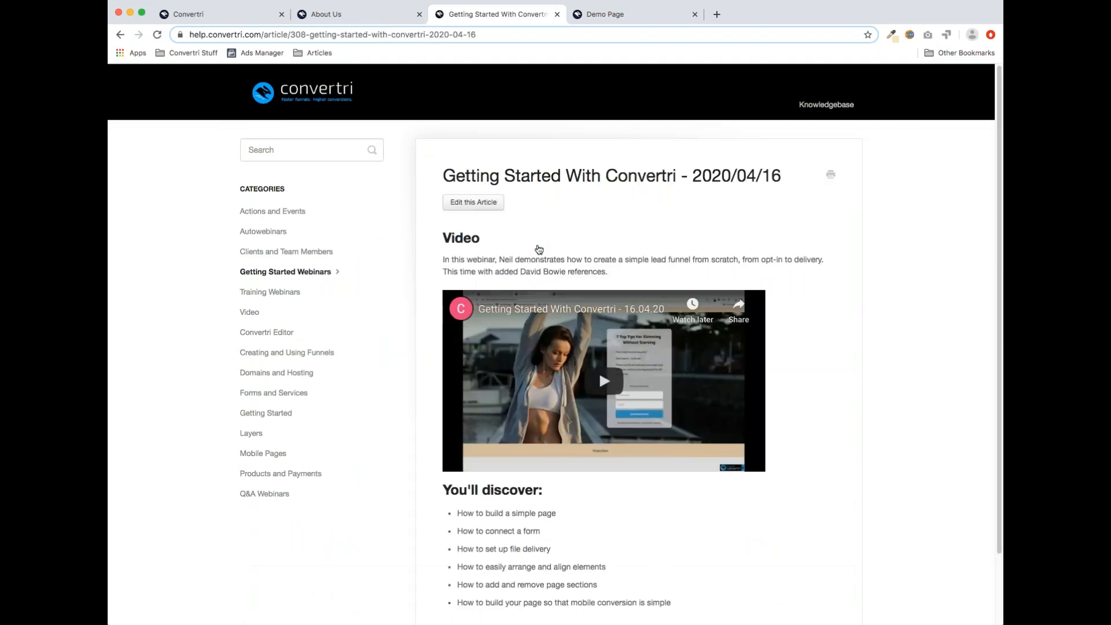
pyautogui.scroll(-3, 498, 278)
pyautogui.scroll(3, 499, 286)
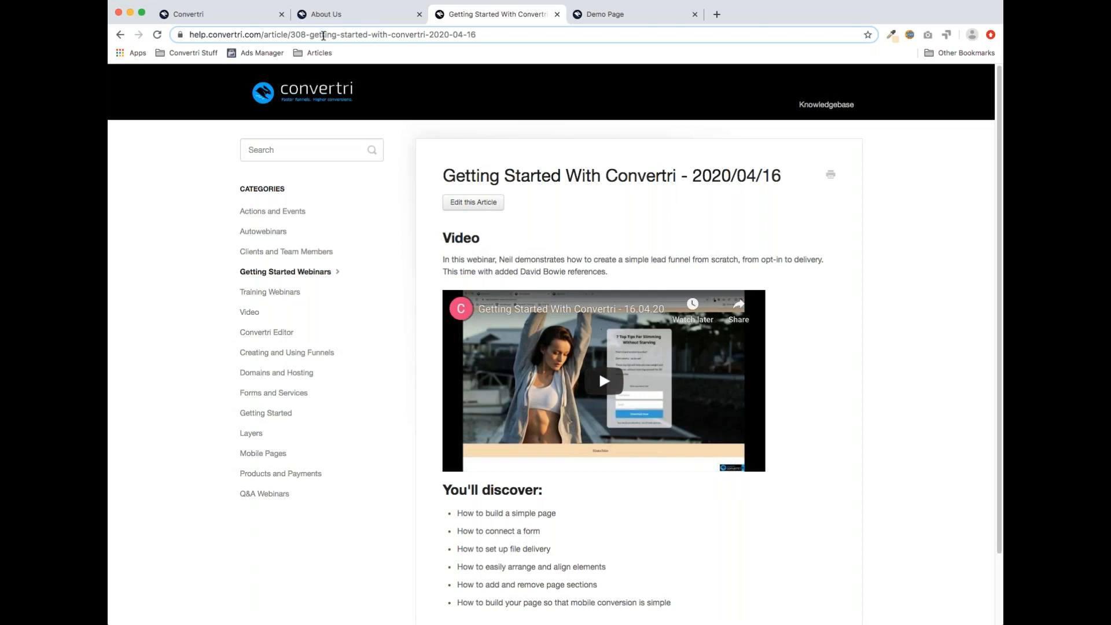
pyautogui.click(323, 35)
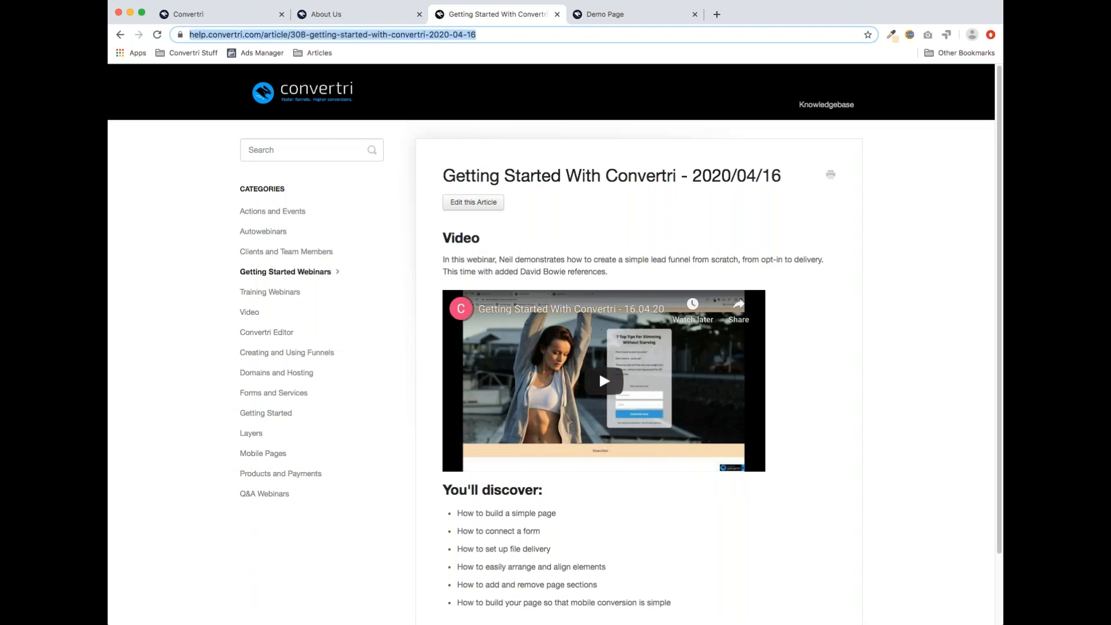
# Return to the Opt-In page editor and switch it to the desktop design
pyautogui.press('super+Tab')
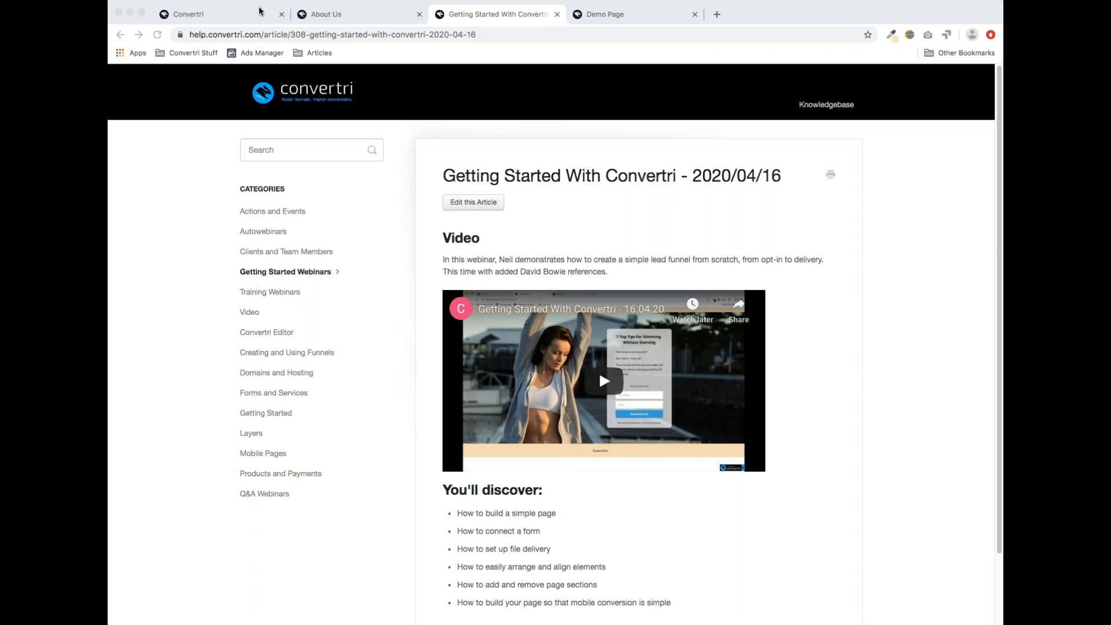
pyautogui.click(242, 23)
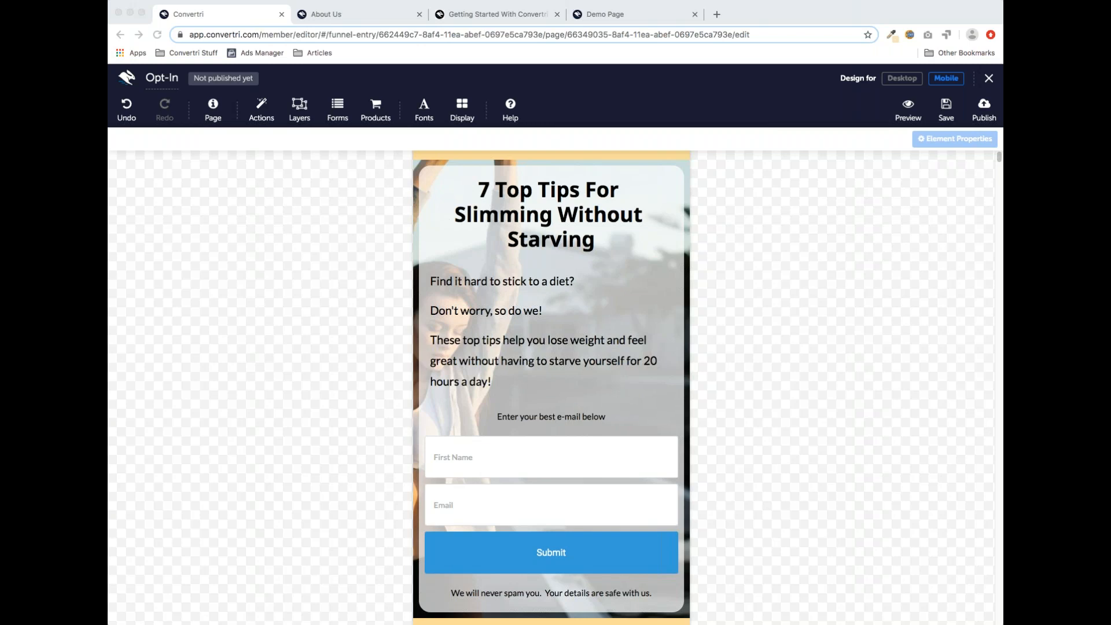
pyautogui.click(900, 82)
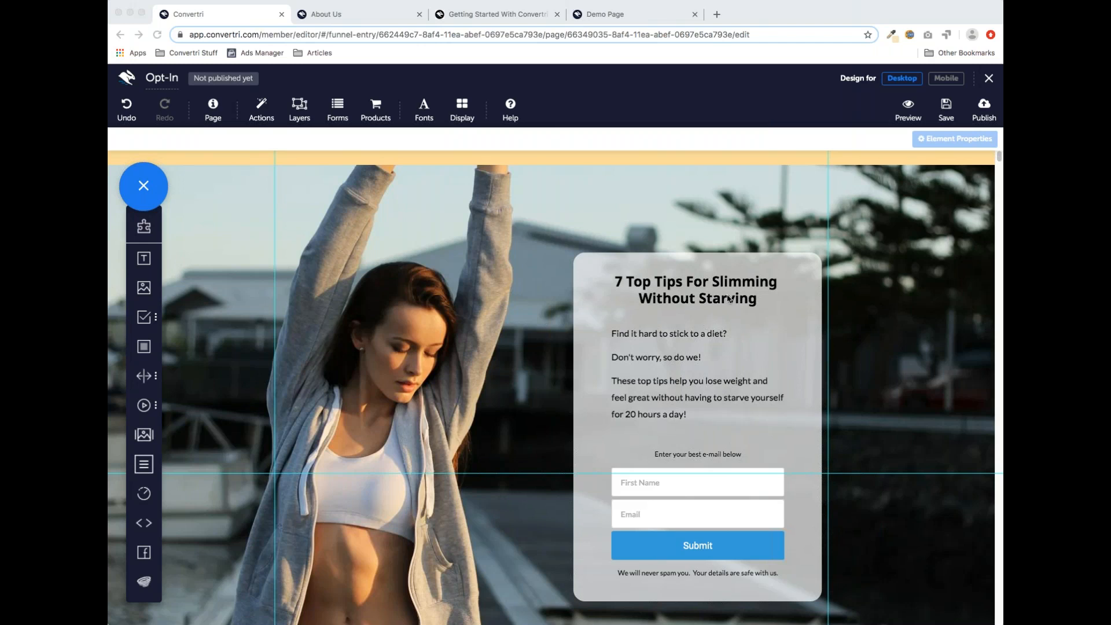
# Find the Meet The Team section on the About Us page and highlight the Chief Propagandist's name and title
pyautogui.click(343, 18)
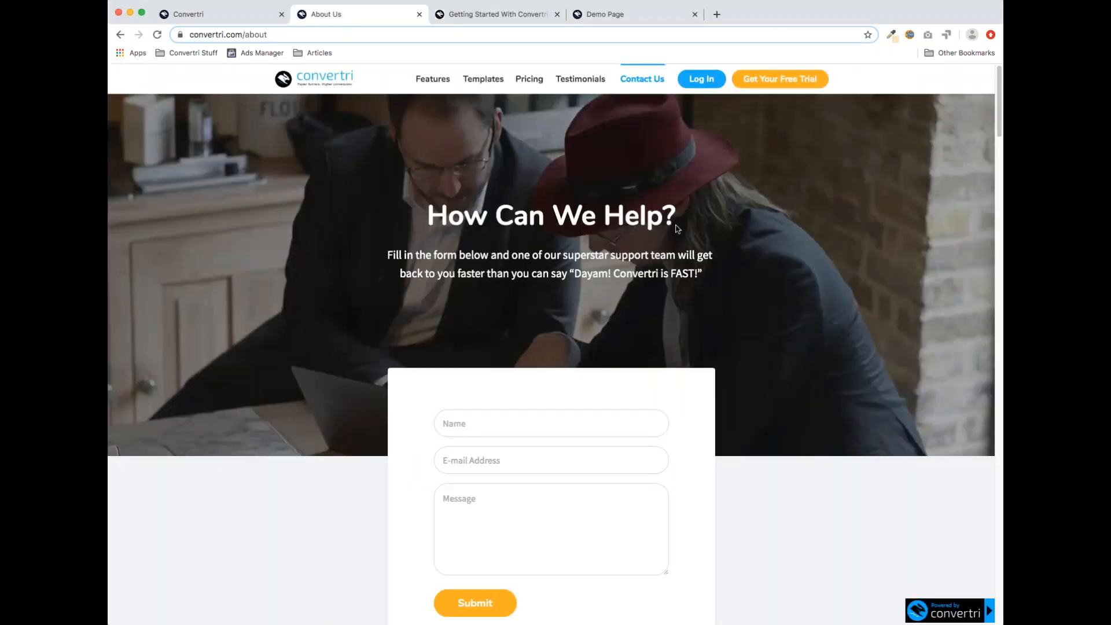
pyautogui.scroll(-15, 776, 307)
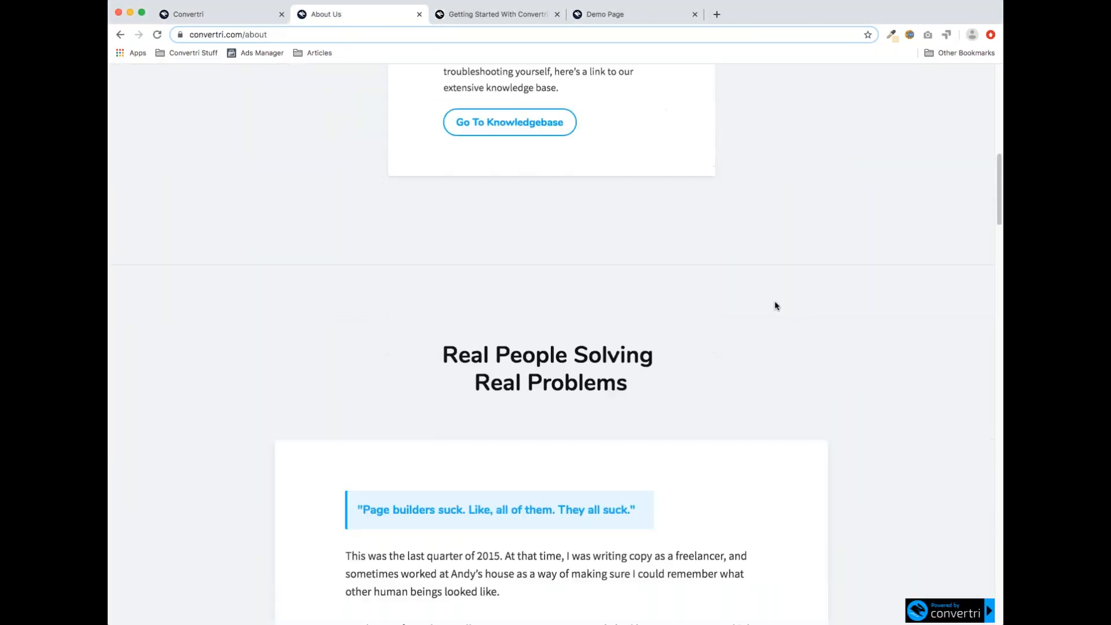
pyautogui.scroll(-20, 776, 305)
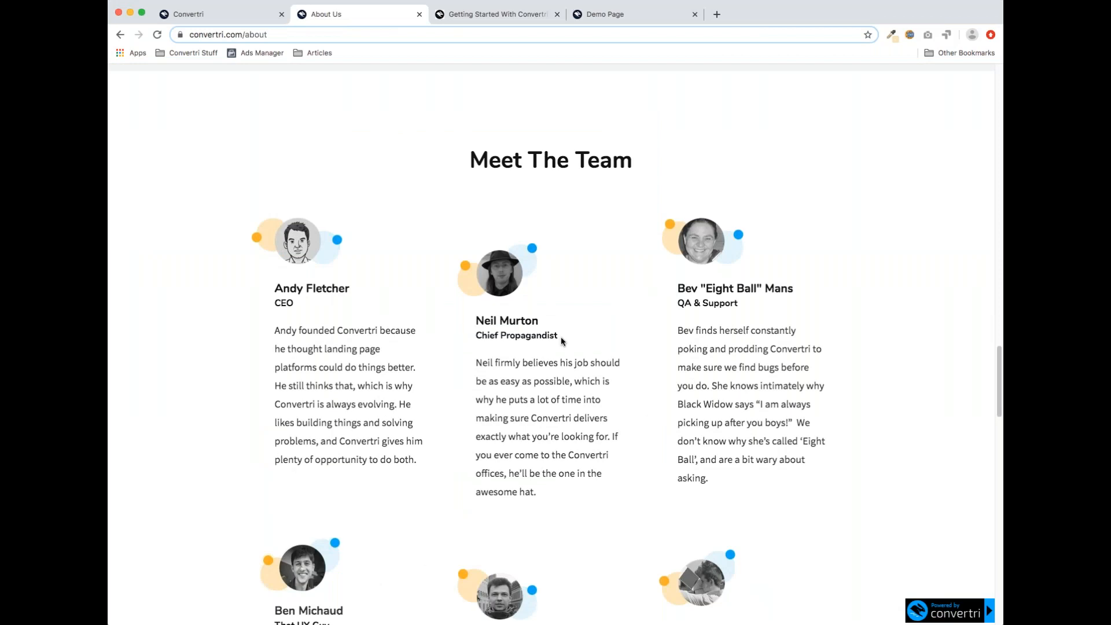
pyautogui.moveTo(475, 321); pyautogui.dragTo(561, 335)
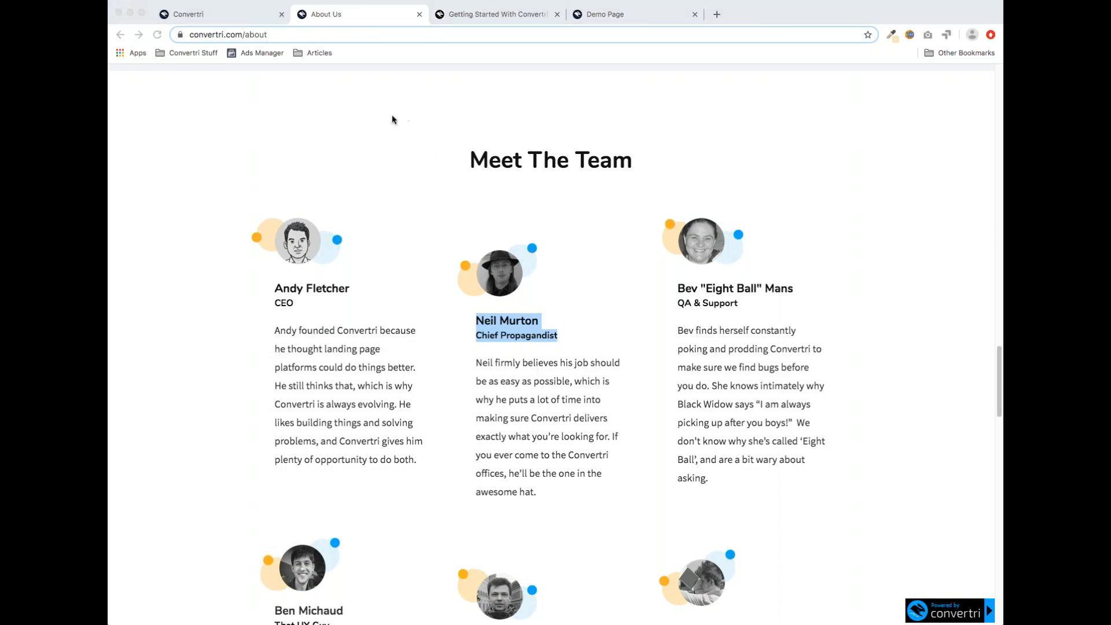
# Return to the Opt-In page editor, review the hyperlink settings of the footer's Privacy Policy text and save them
pyautogui.click(244, 21)
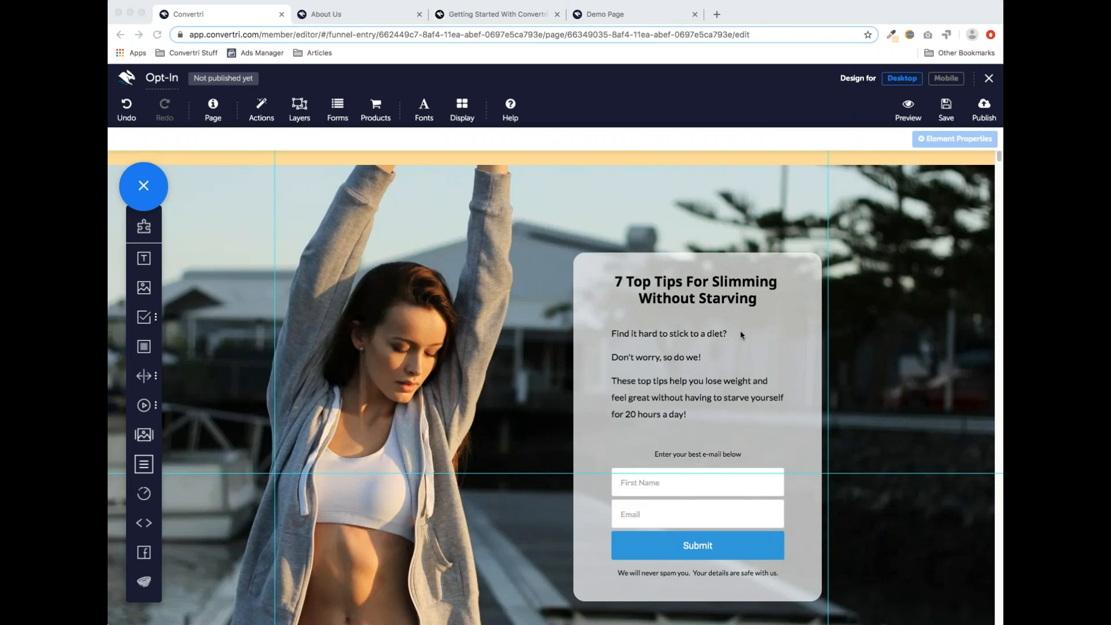
pyautogui.scroll(-3, 702, 339)
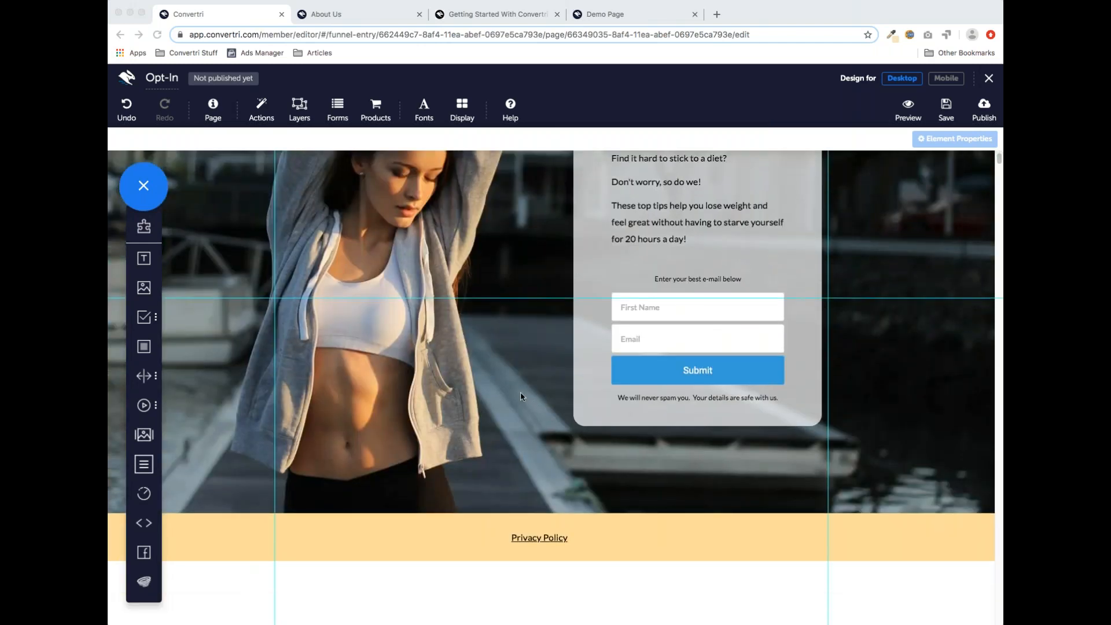
pyautogui.click(569, 542)
pyautogui.moveTo(569, 542); pyautogui.dragTo(509, 539)
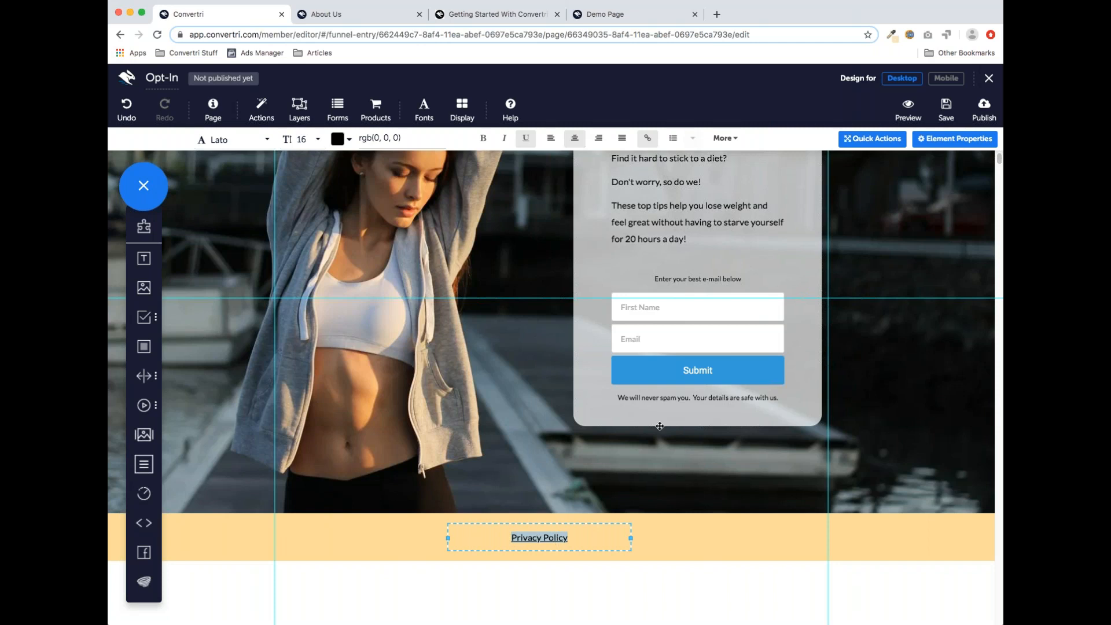
pyautogui.click(648, 139)
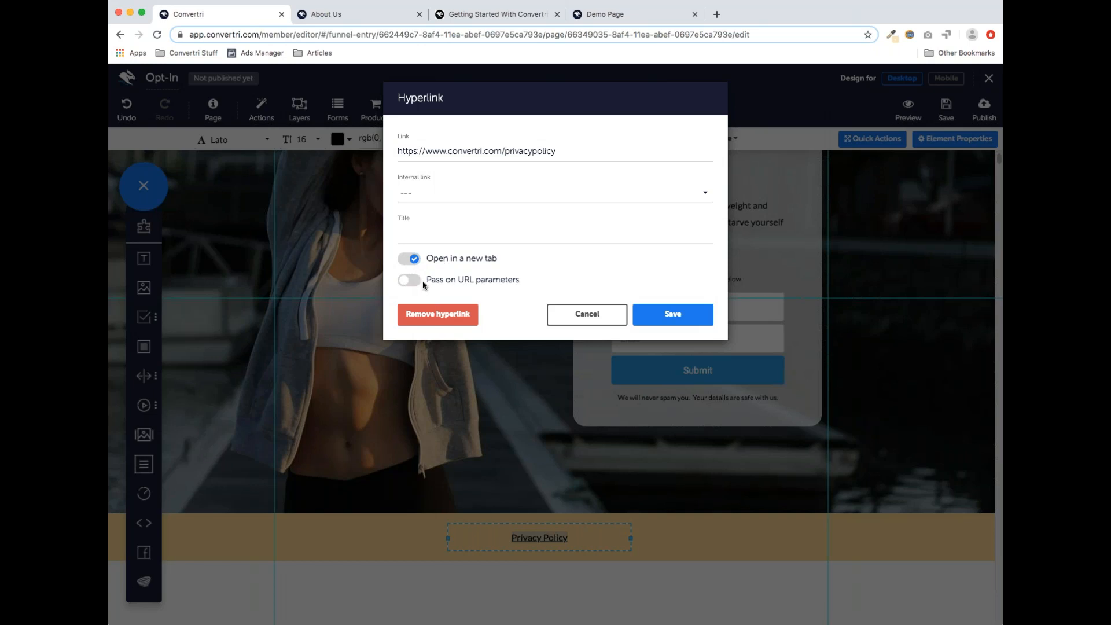
pyautogui.click(701, 315)
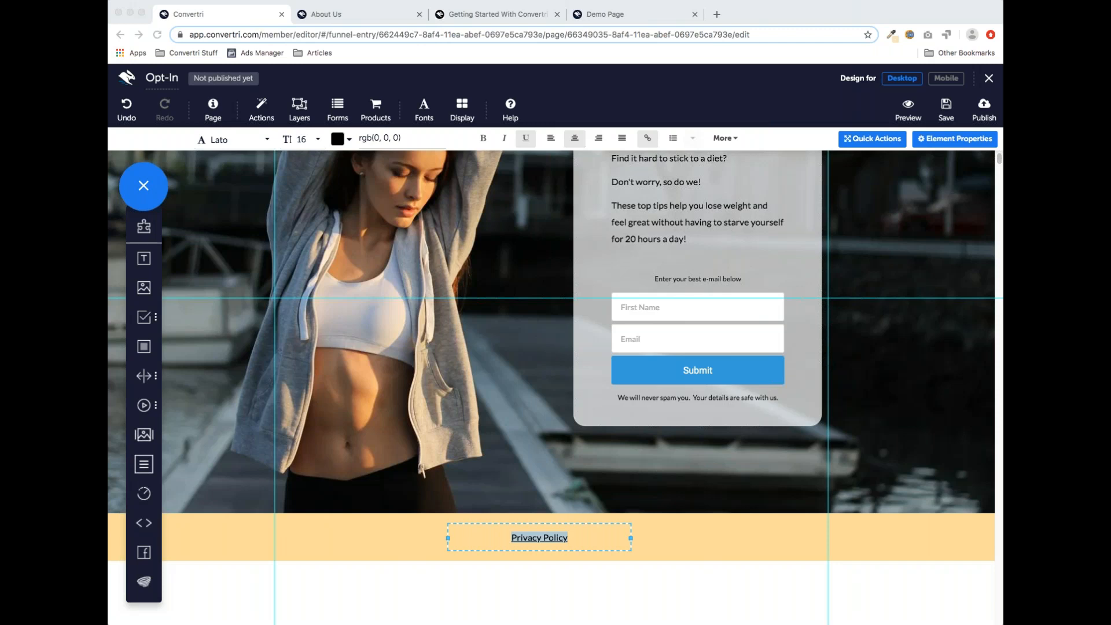
pyautogui.click(702, 529)
pyautogui.scroll(3, 702, 528)
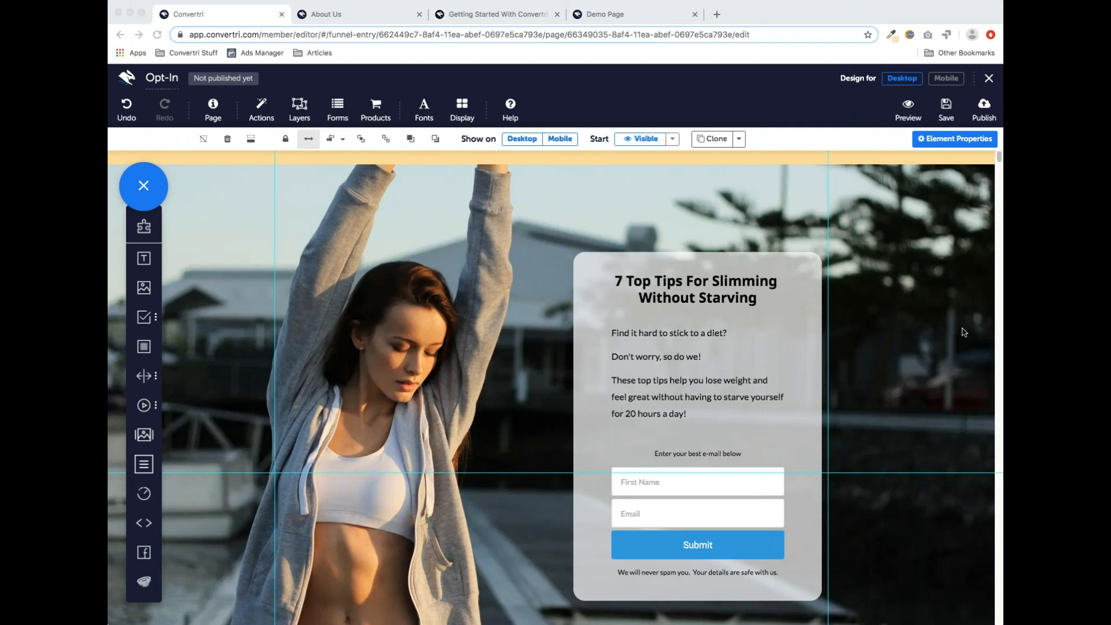
# Open the Convertri pricing page and compare the features and annual prices of the Standard, Pro and Agency plans
pyautogui.click(487, 17)
pyautogui.click(596, 14)
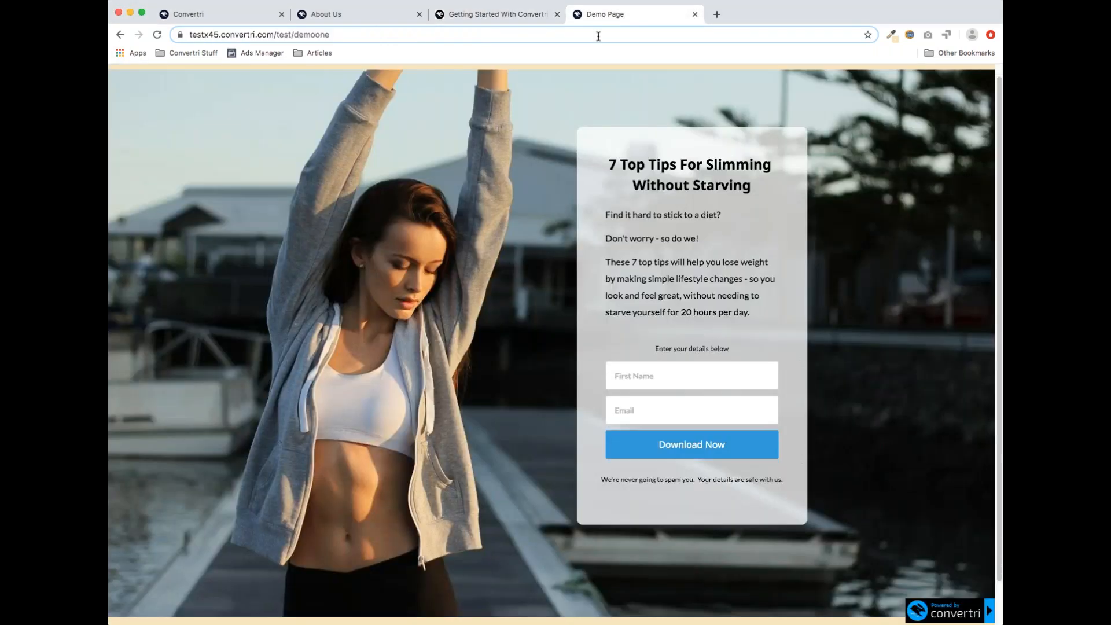
pyautogui.click(357, 17)
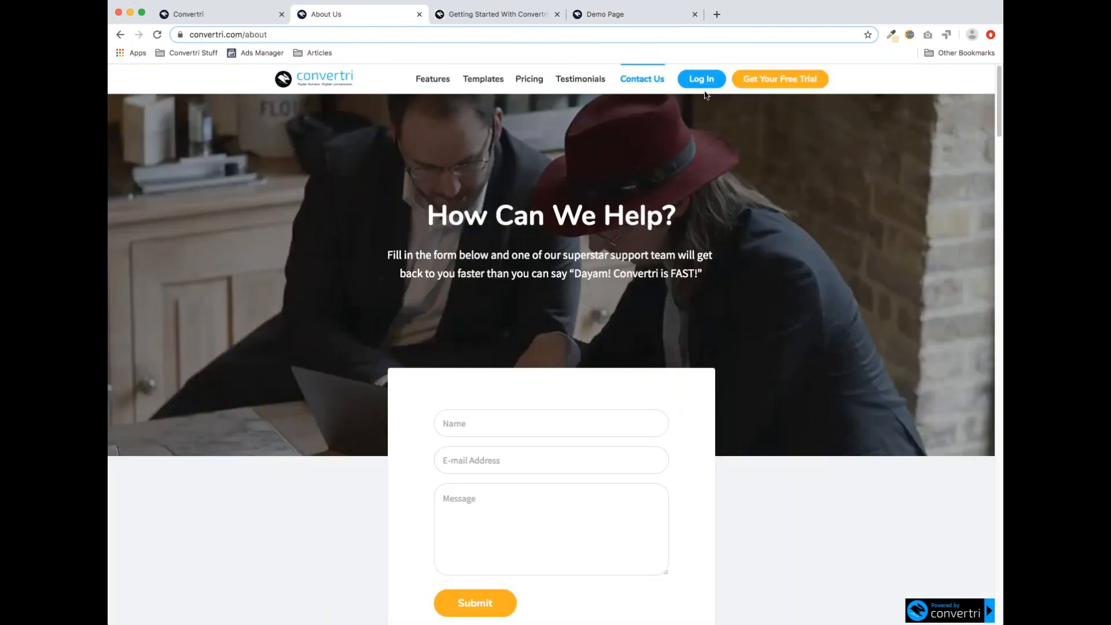
pyautogui.click(529, 79)
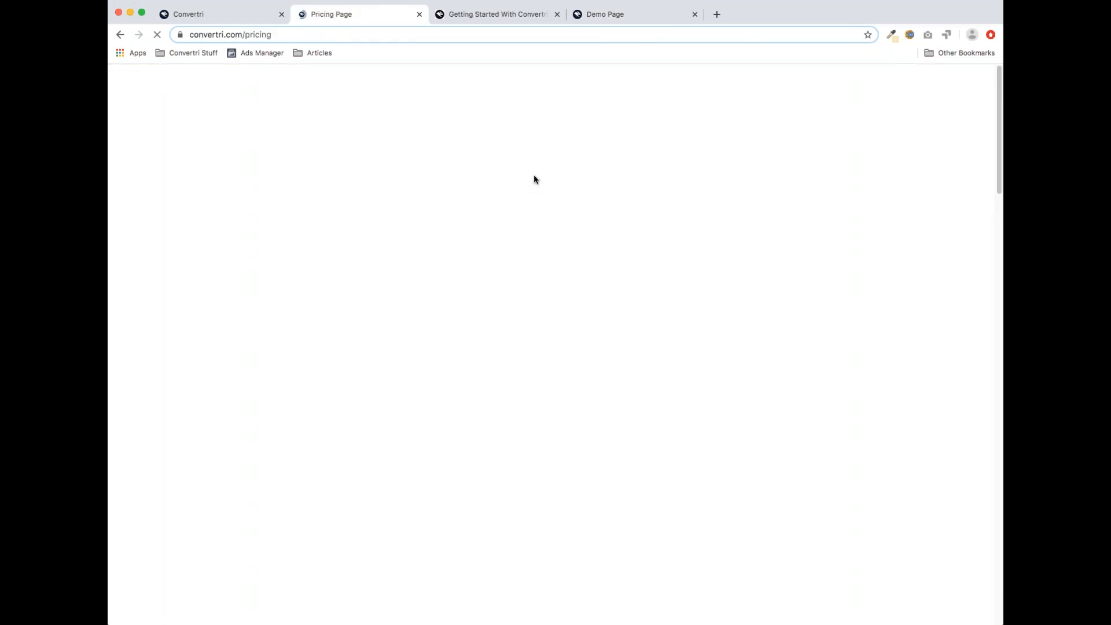
pyautogui.scroll(-10, 596, 199)
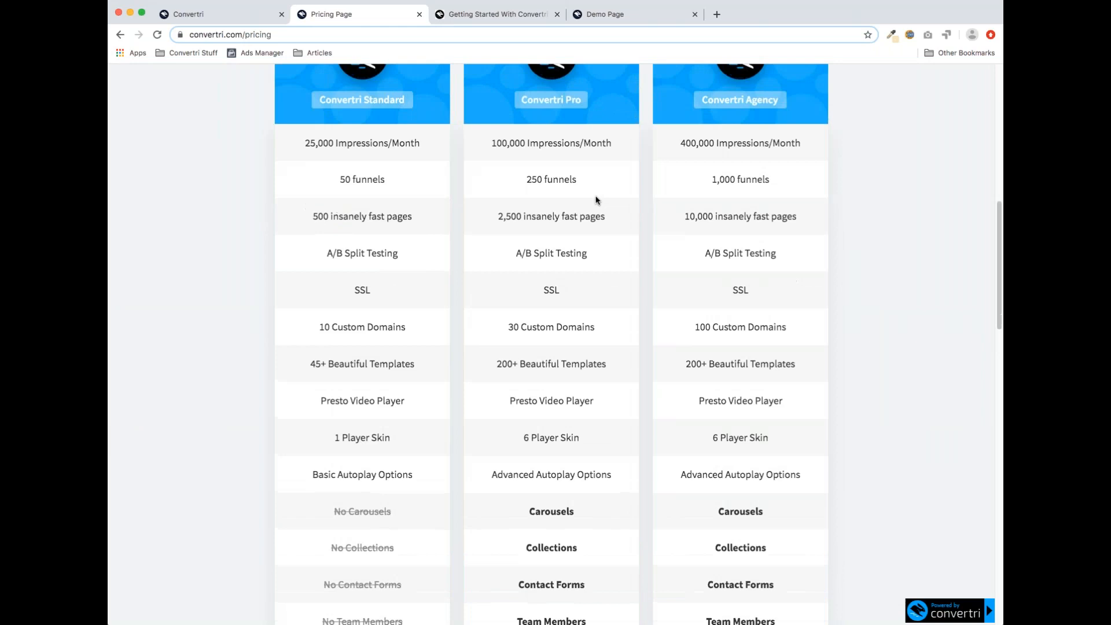
pyautogui.scroll(5, 598, 201)
pyautogui.scroll(-10, 527, 227)
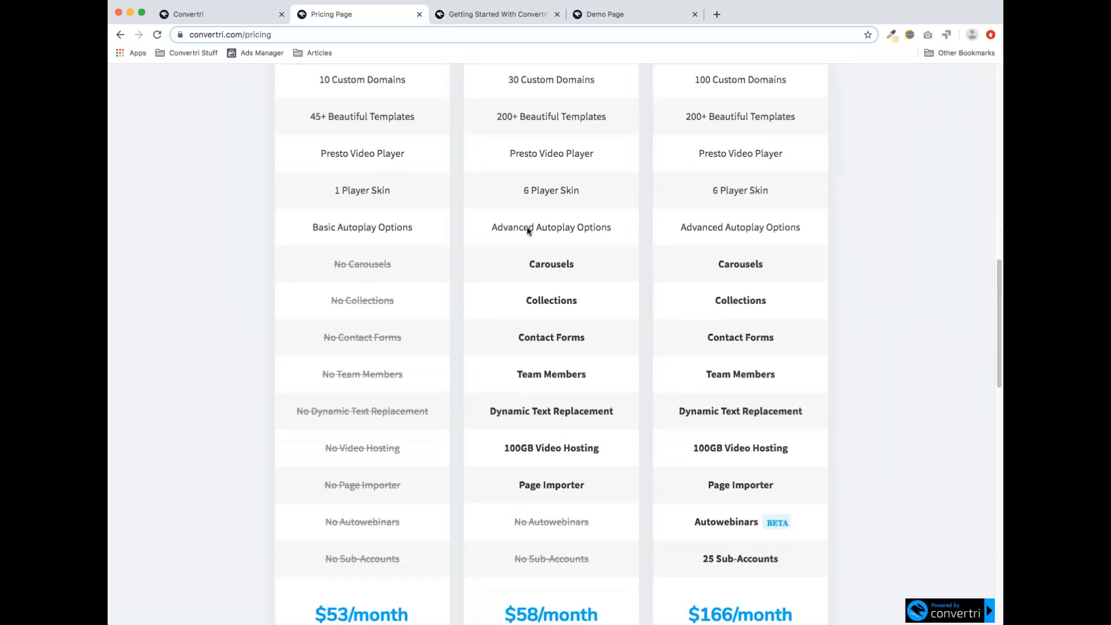
pyautogui.scroll(-1, 527, 227)
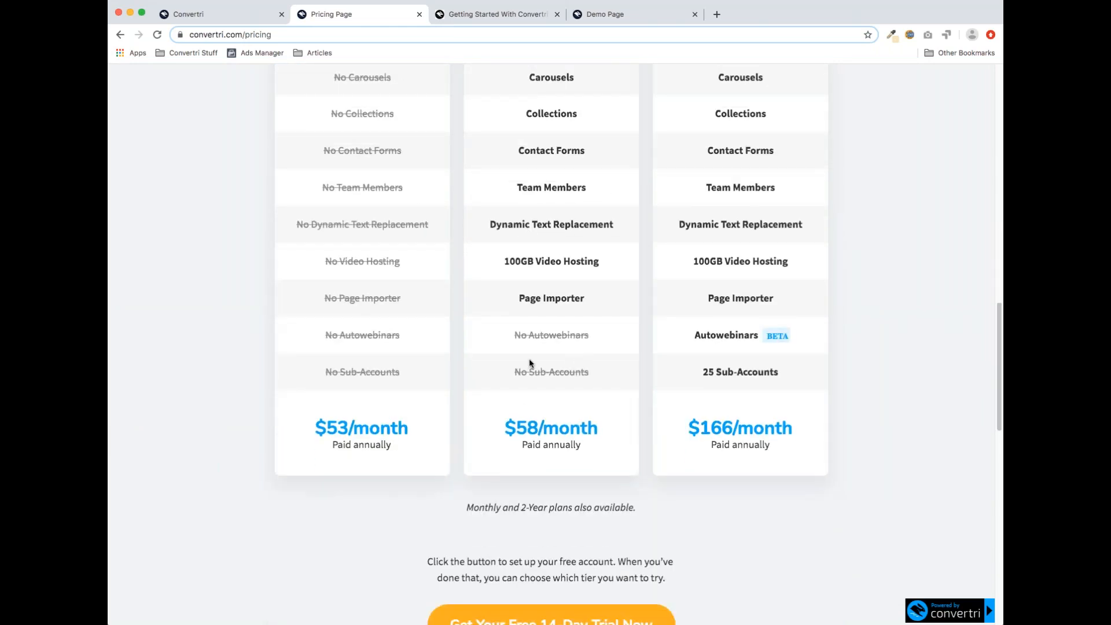
pyautogui.scroll(-1, 529, 364)
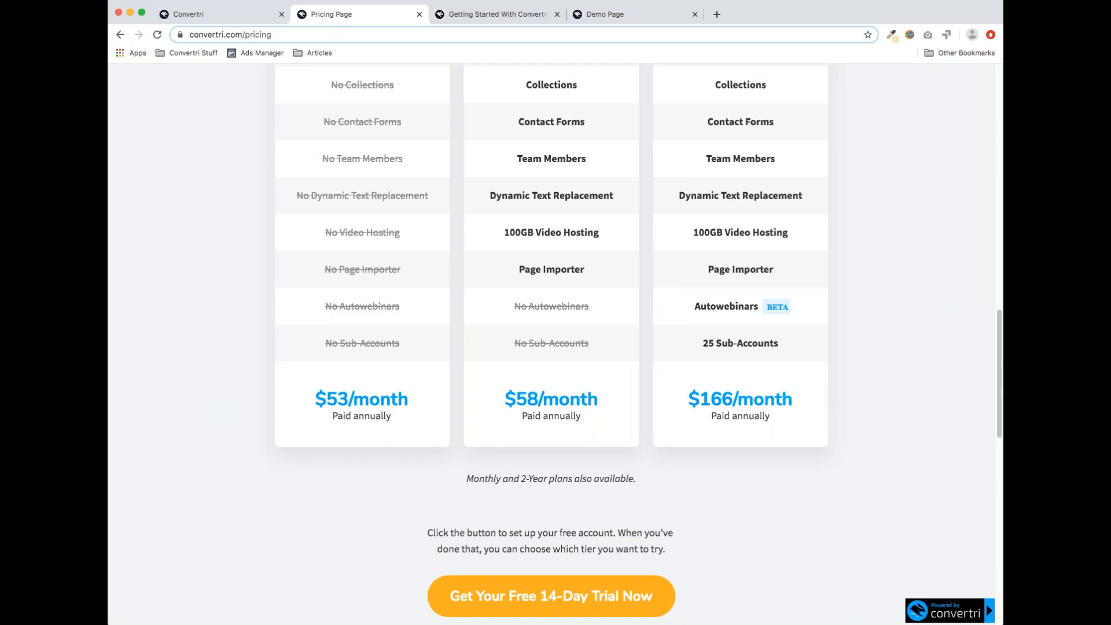
pyautogui.press('super+Tab')
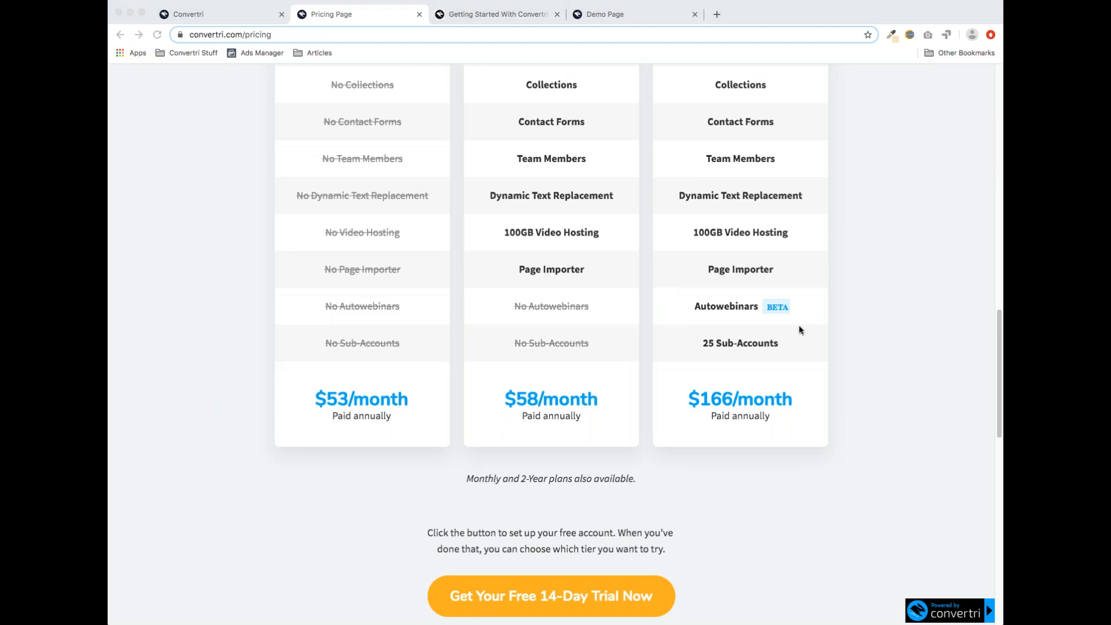
pyautogui.scroll(10, 794, 327)
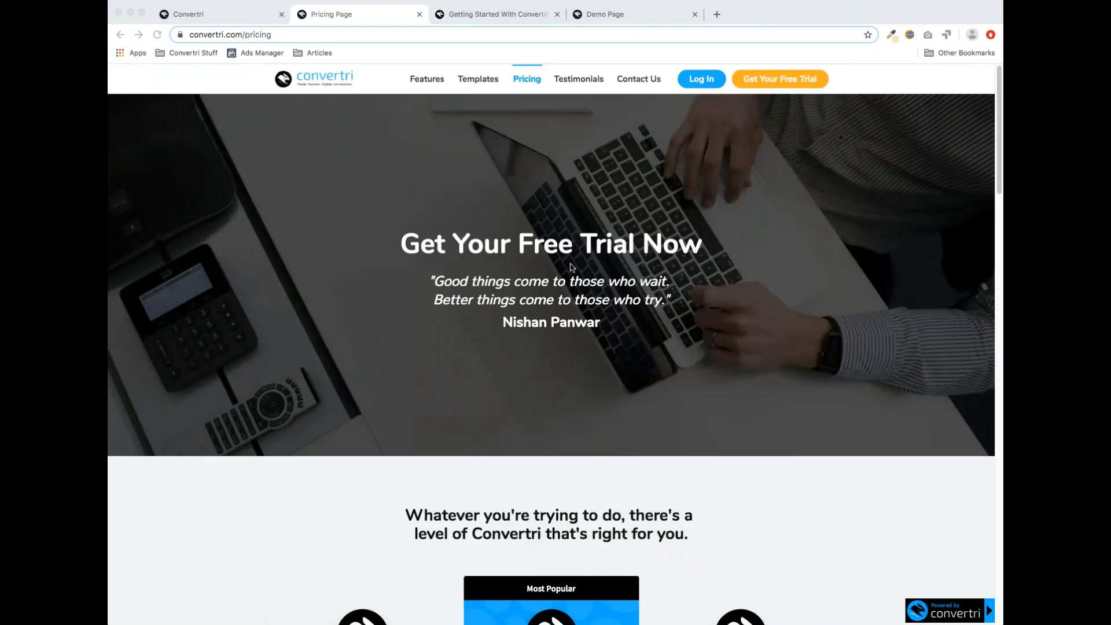
# Return to the Opt-In page editor and look over the desktop design down to the footer
pyautogui.click(224, 17)
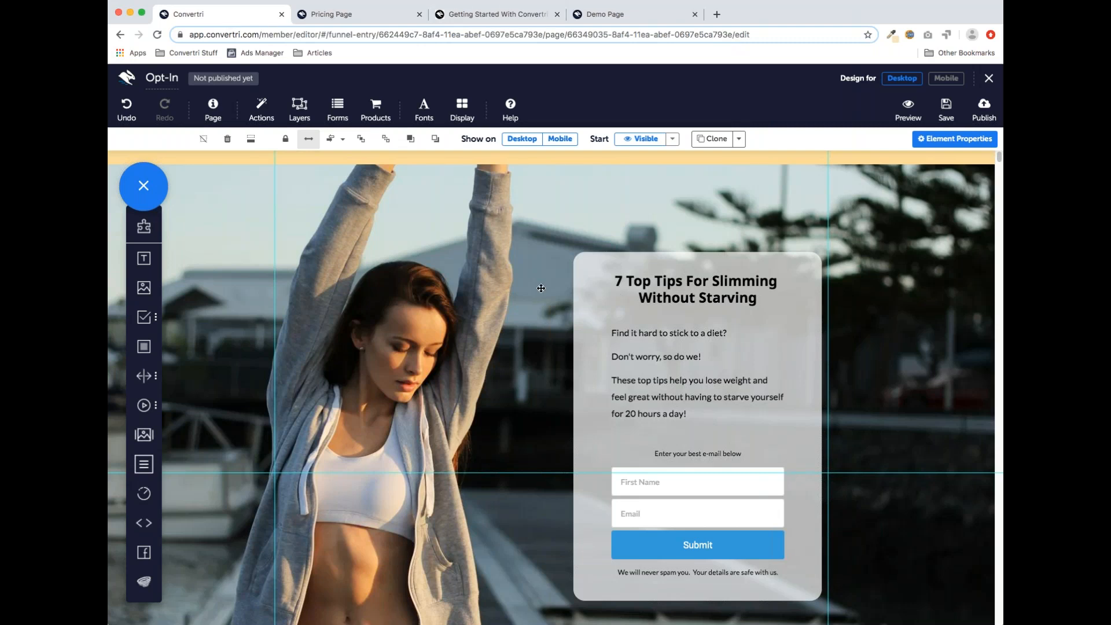
pyautogui.scroll(-3, 517, 289)
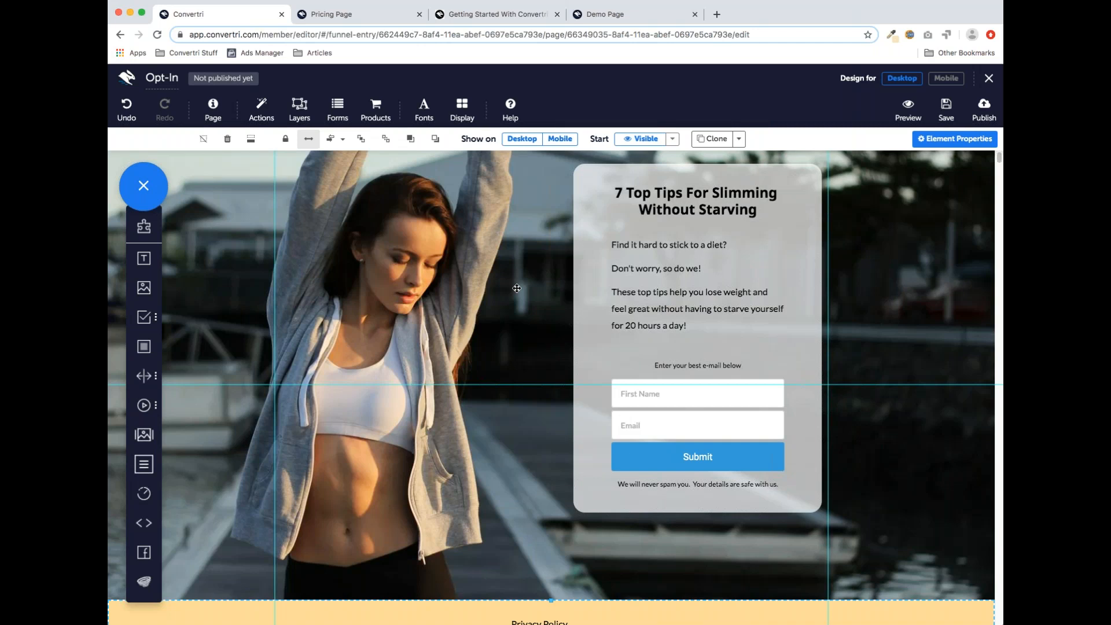
# Save the Opt-In page and close its editor to return to the Demo funnel's pages
pyautogui.scroll(3, 528, 283)
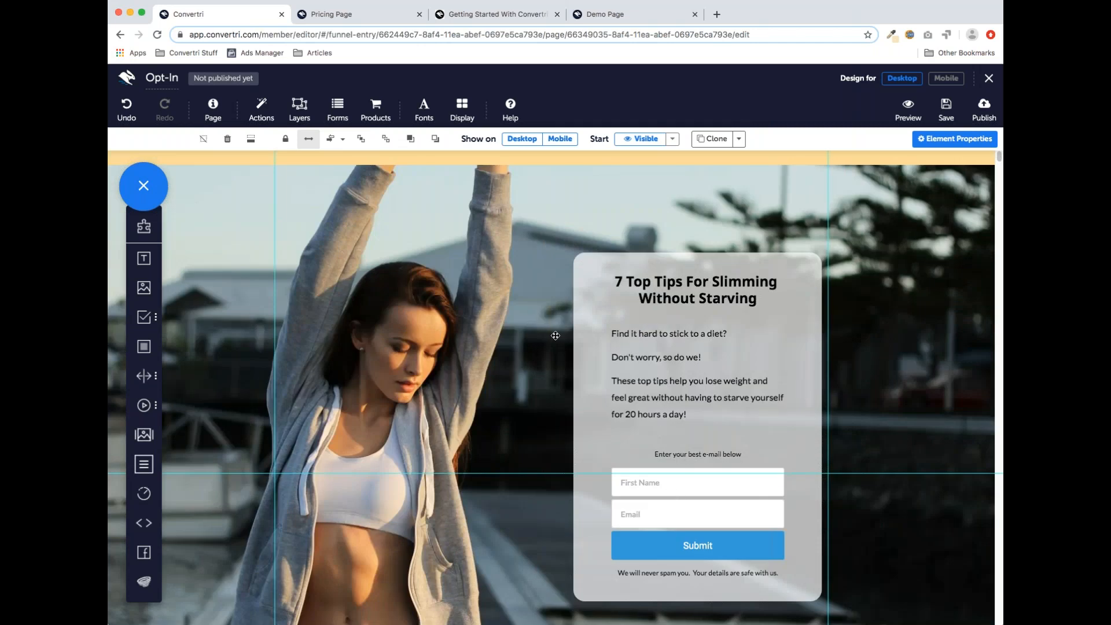
pyautogui.click(948, 113)
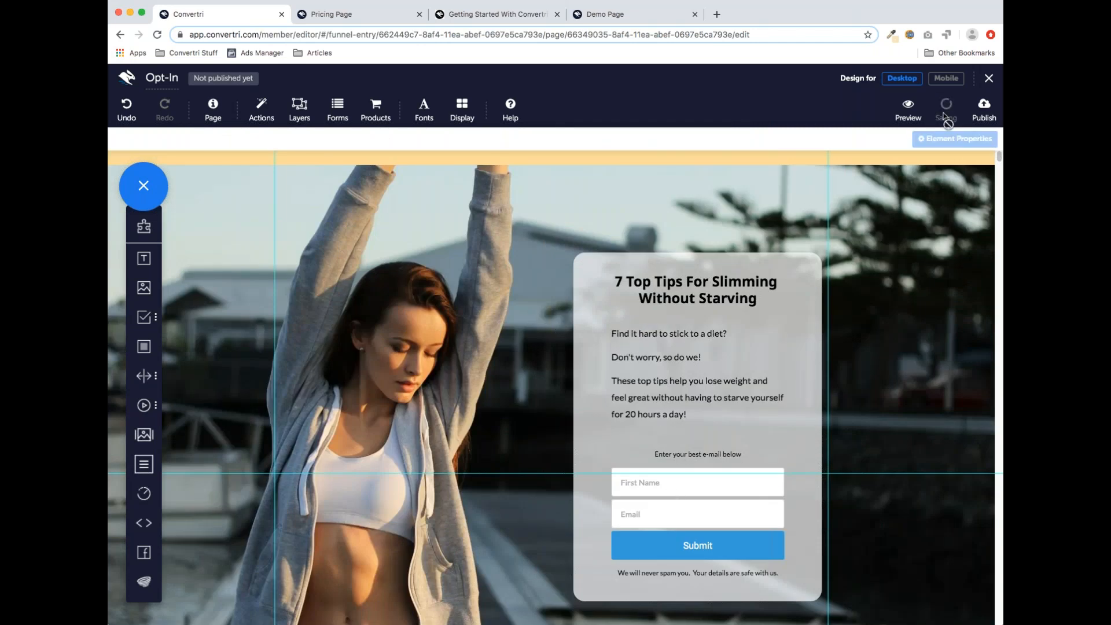
pyautogui.click(989, 80)
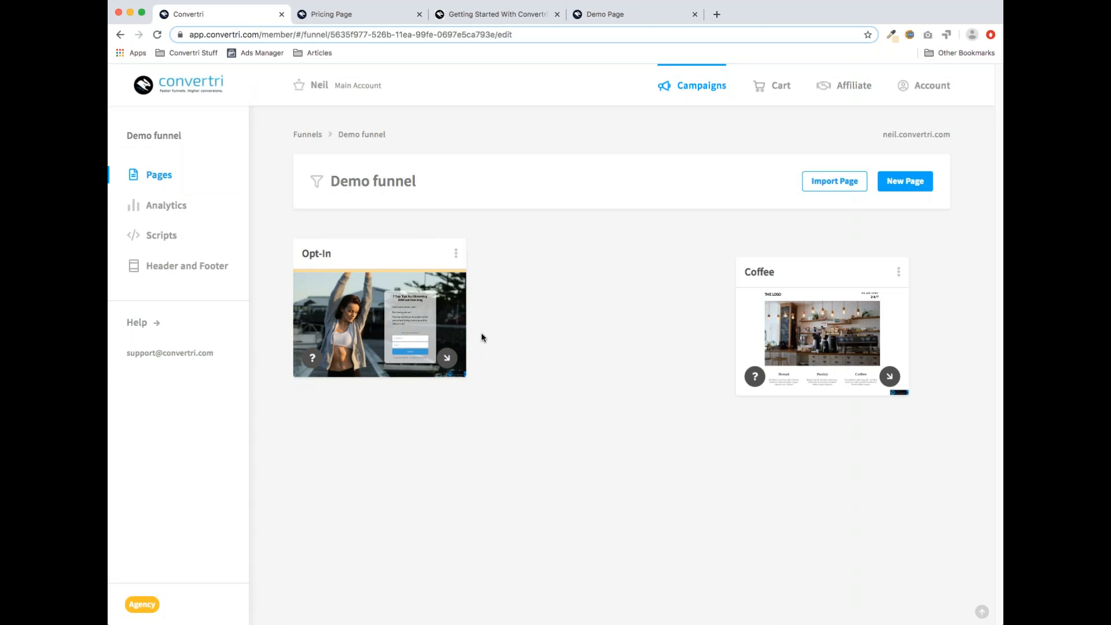
# Clone the Opt-In page as "Thank You" and place the copy between the Opt-In and Coffee pages in the funnel
pyautogui.moveTo(349, 331)
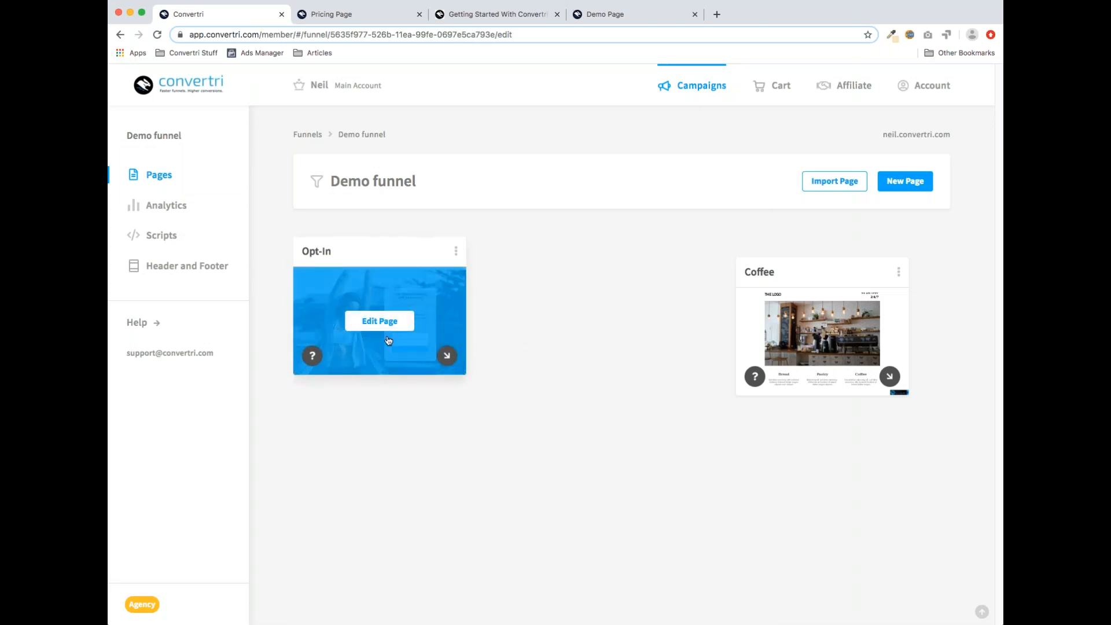
pyautogui.click(456, 250)
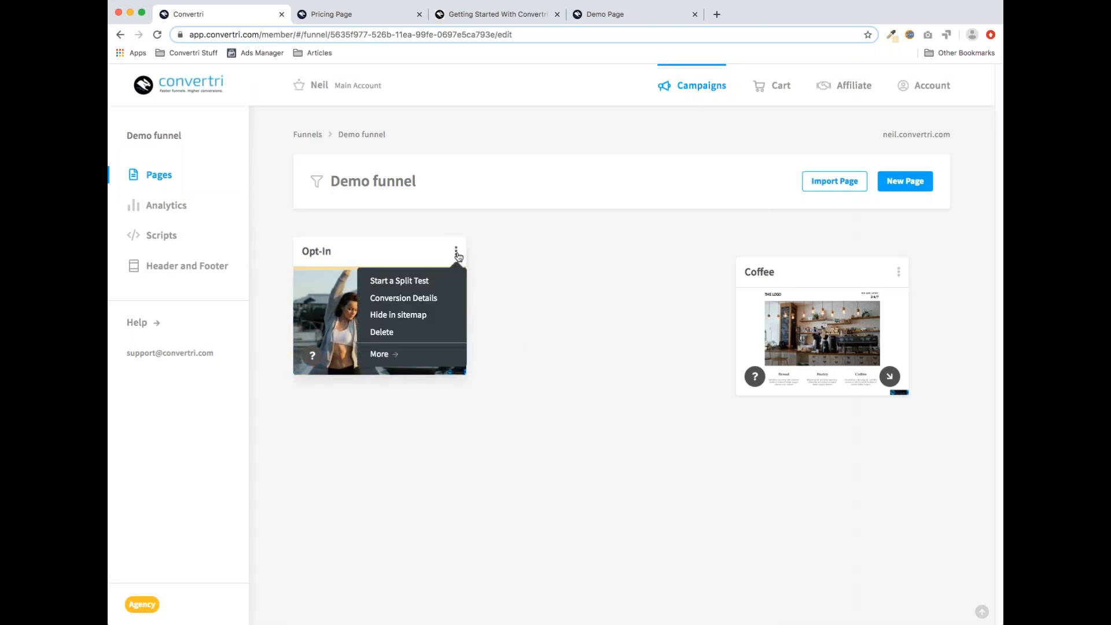
pyautogui.click(380, 353)
pyautogui.click(433, 197)
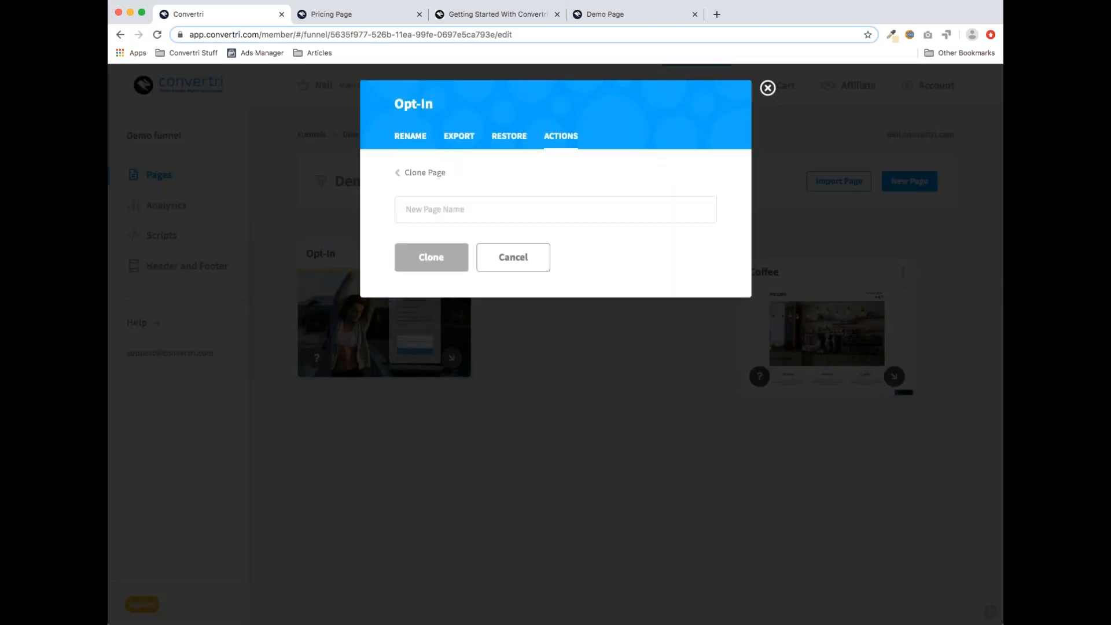
pyautogui.click(432, 213)
pyautogui.write('Thank')
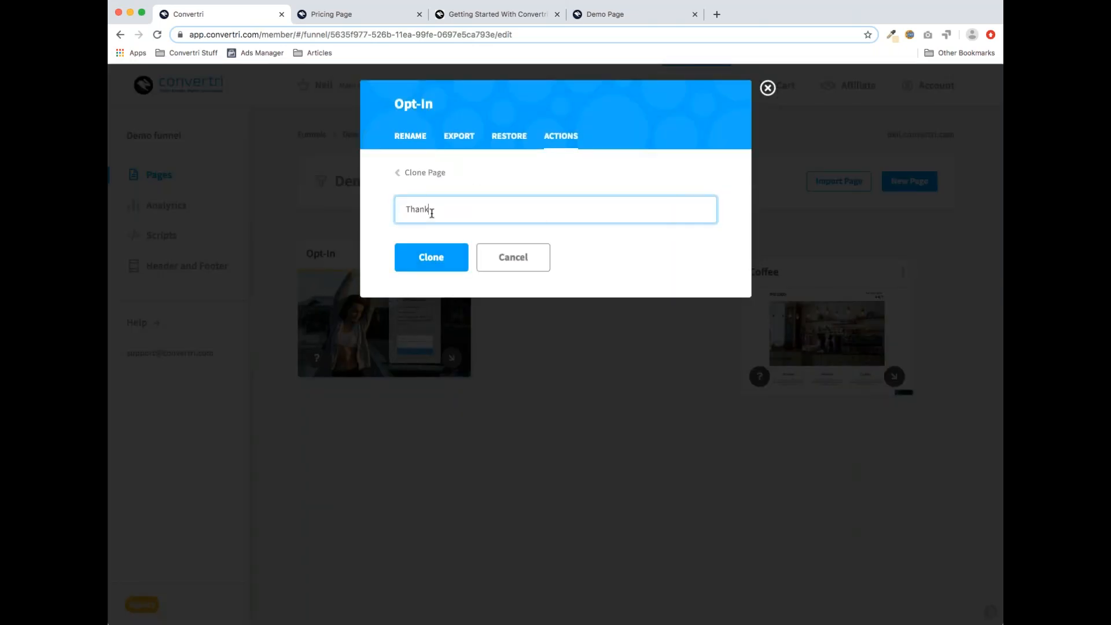
pyautogui.write(' You')
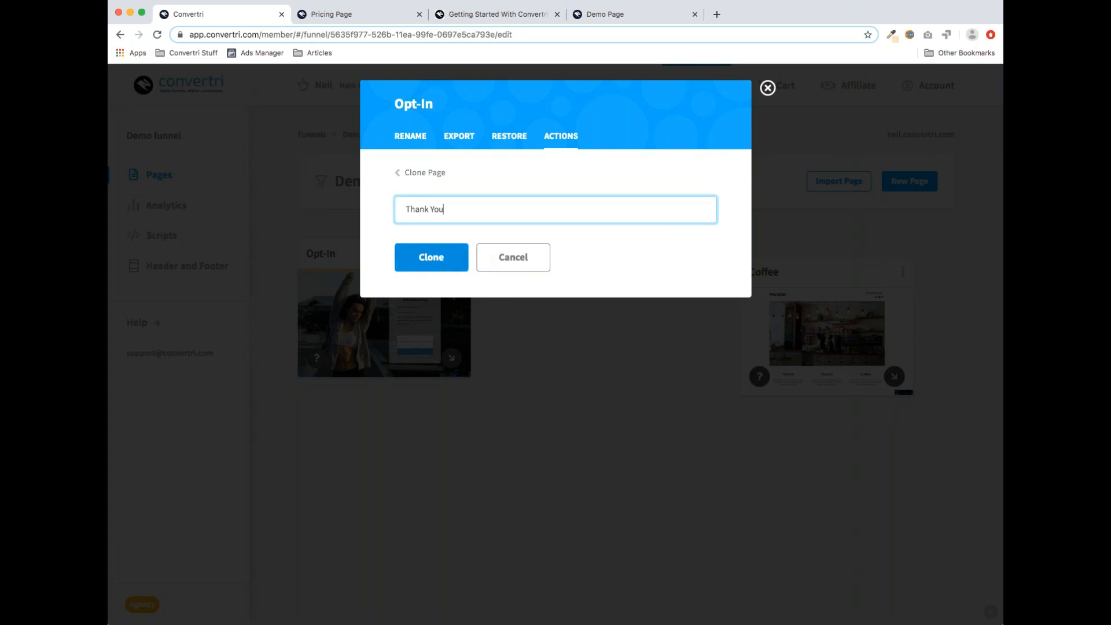
pyautogui.click(441, 261)
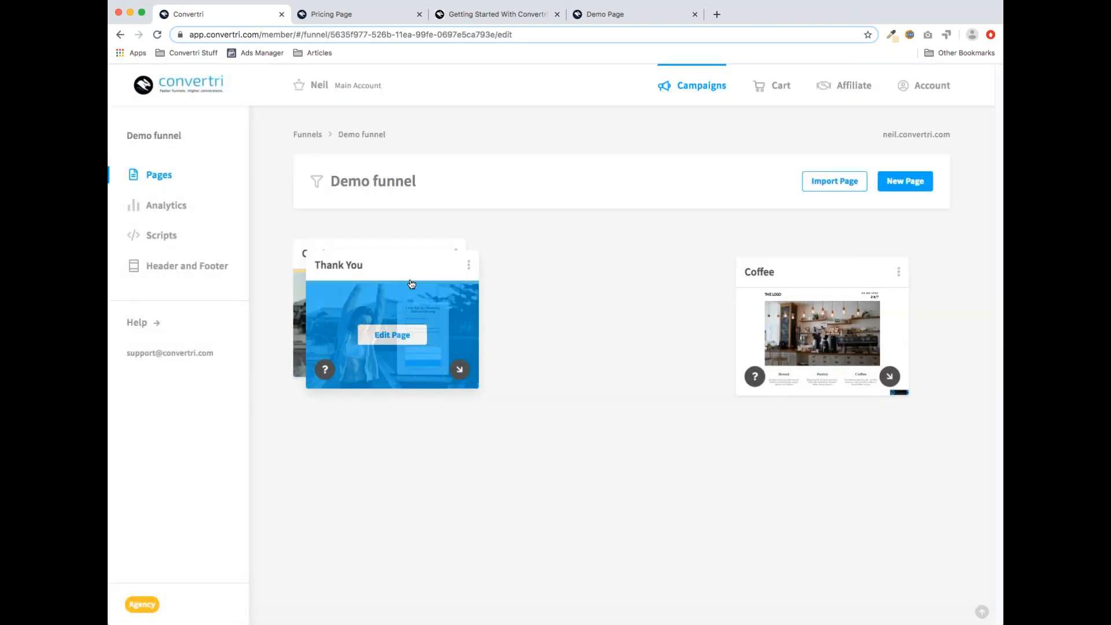
pyautogui.moveTo(407, 275); pyautogui.dragTo(624, 260)
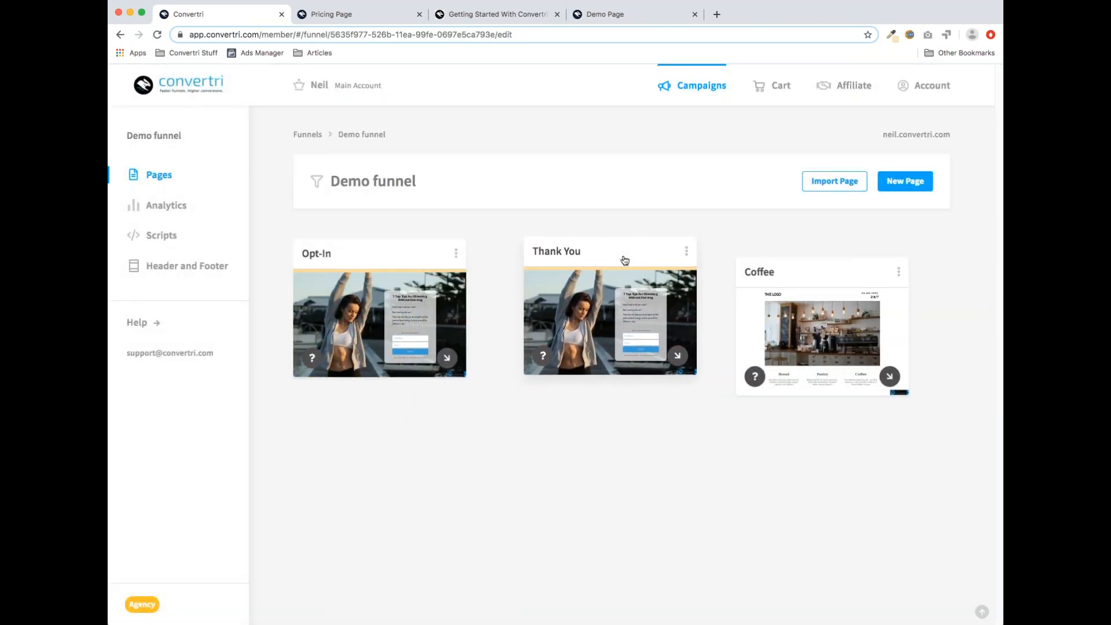
# Open the Thank You page for editing and replace its panel heading with "Thanks for signing up!"
pyautogui.click(608, 322)
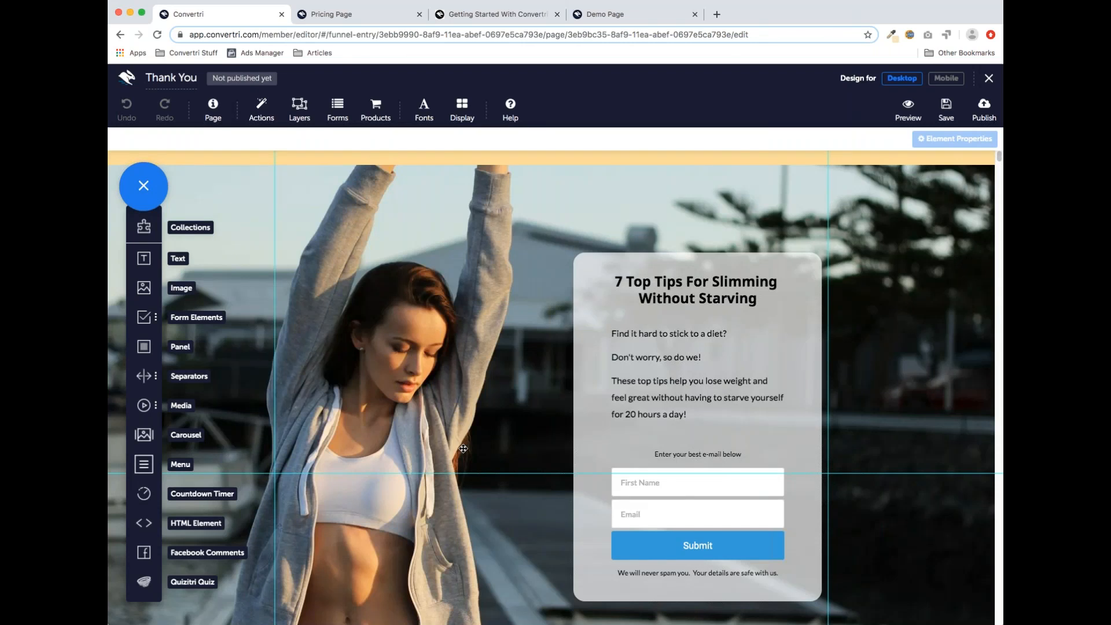
pyautogui.scroll(-3, 556, 380)
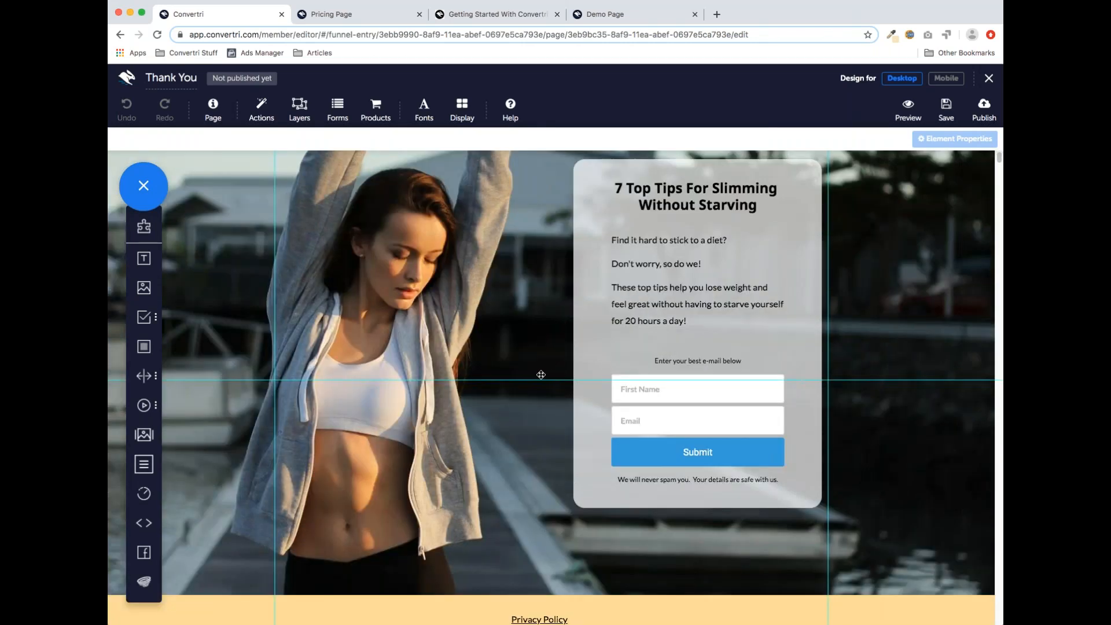
pyautogui.scroll(2, 527, 368)
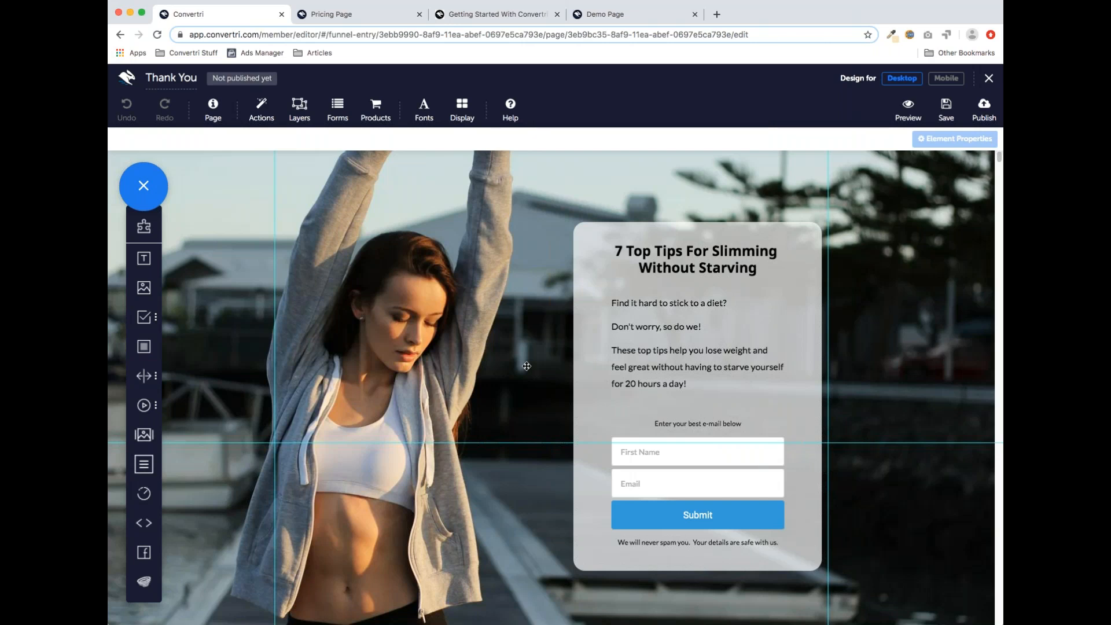
pyautogui.scroll(1, 524, 365)
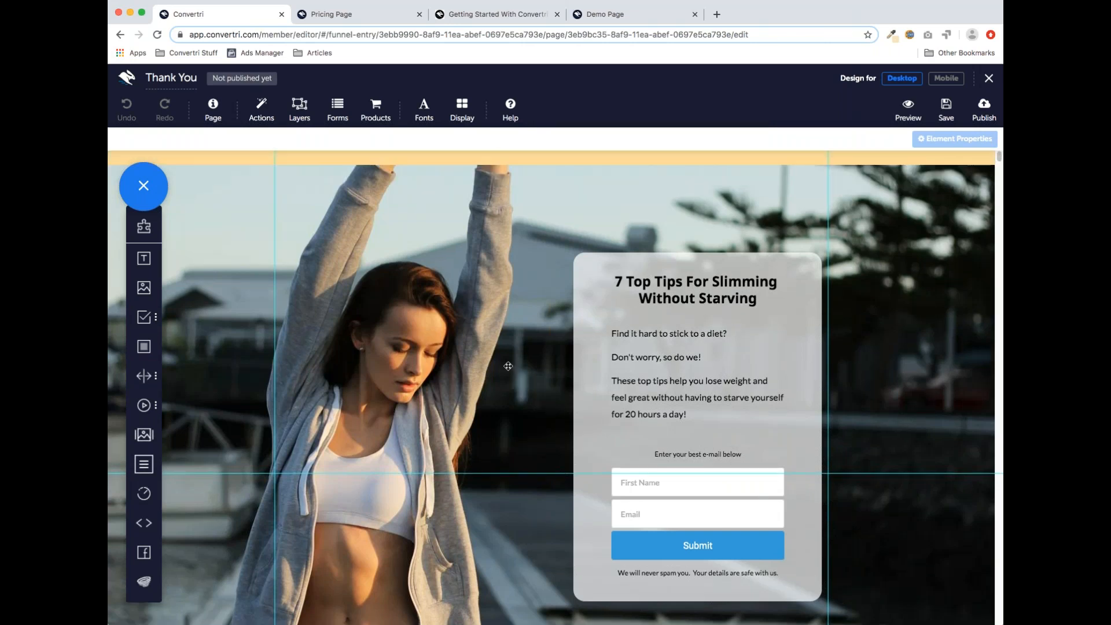
pyautogui.click(706, 302)
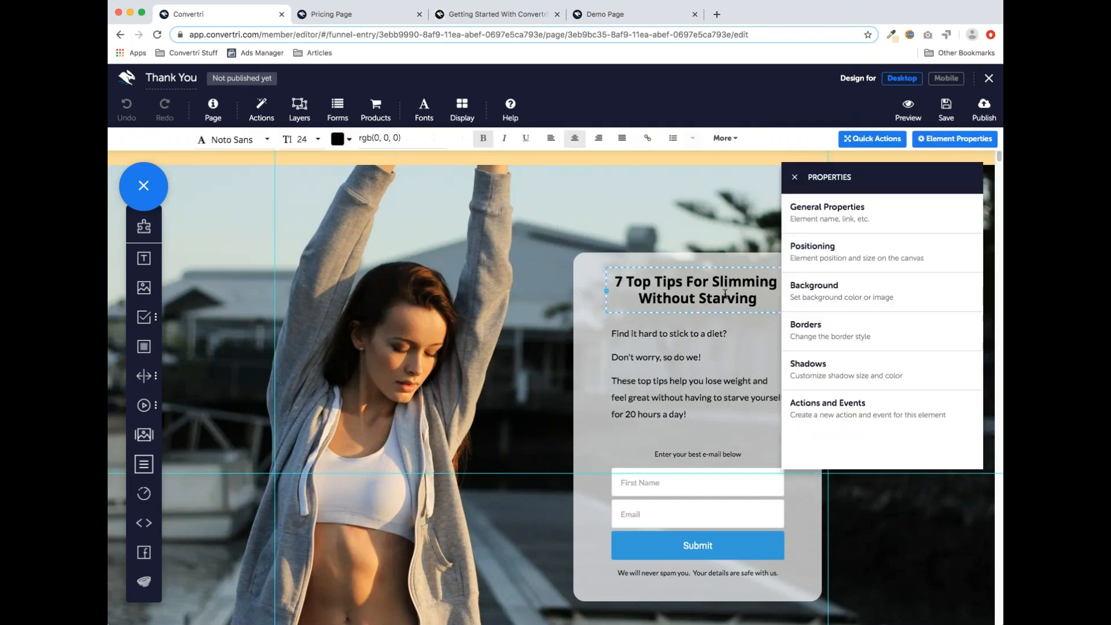
pyautogui.moveTo(690, 294); pyautogui.dragTo(620, 278)
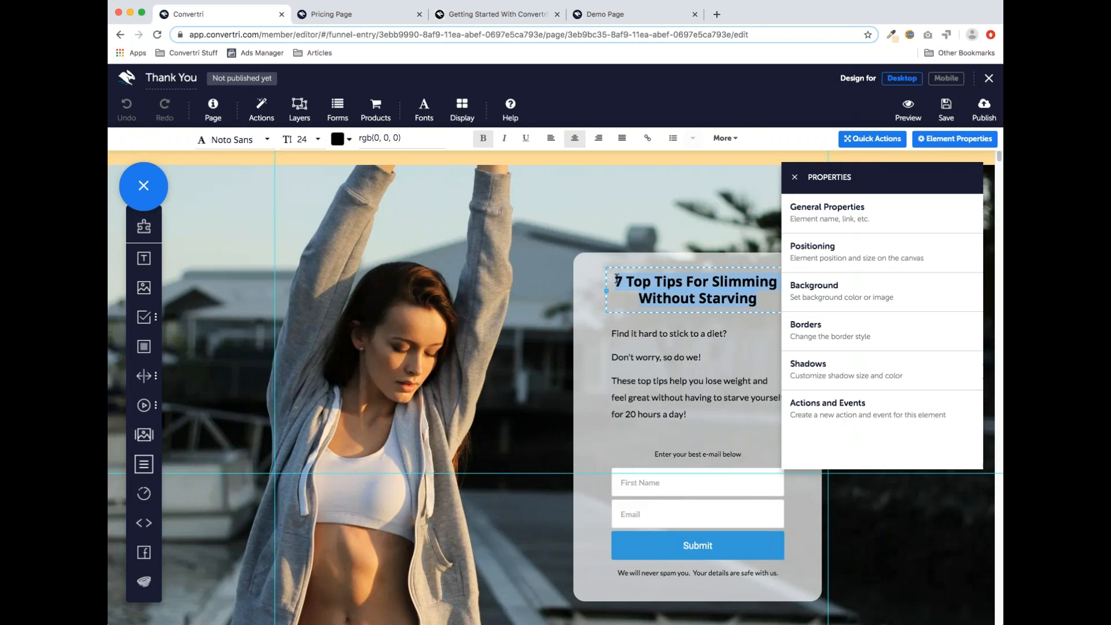
pyautogui.press('BackSpace')
pyautogui.write('Thanks for signing up')
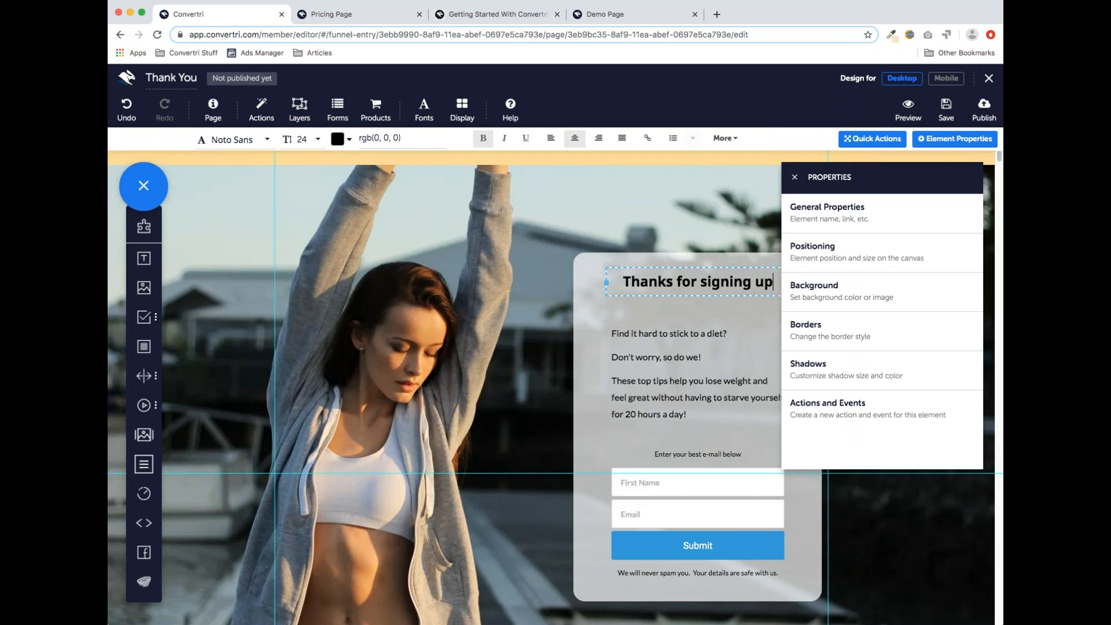
pyautogui.write('!')
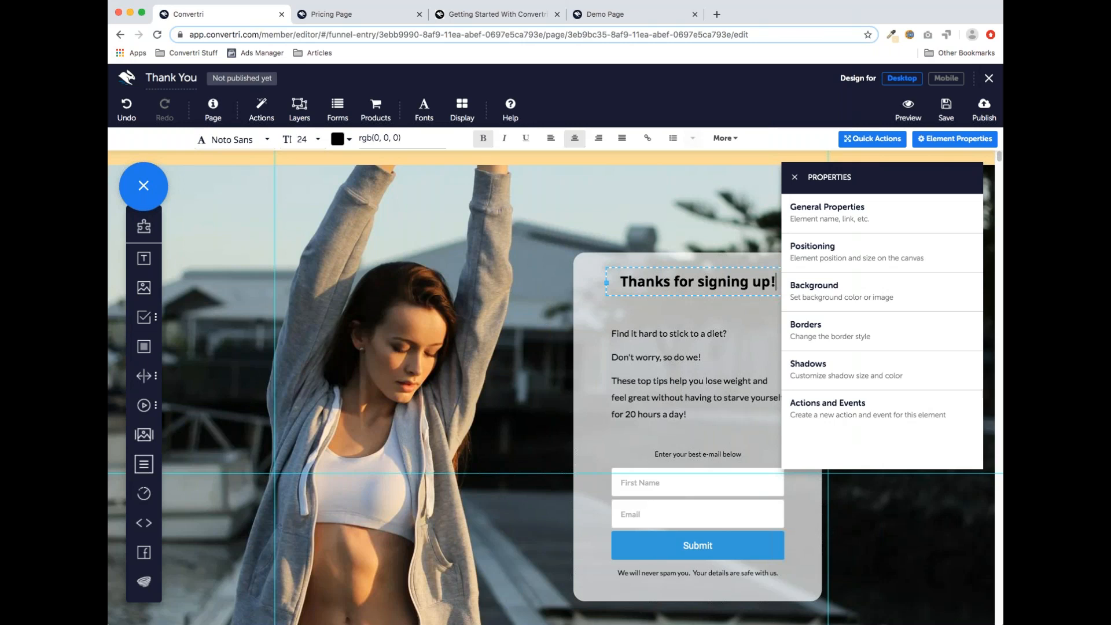
# Replace the panel's body text with "Click the button below to download your free report!"
pyautogui.click(681, 410)
pyautogui.moveTo(692, 414); pyautogui.dragTo(611, 336)
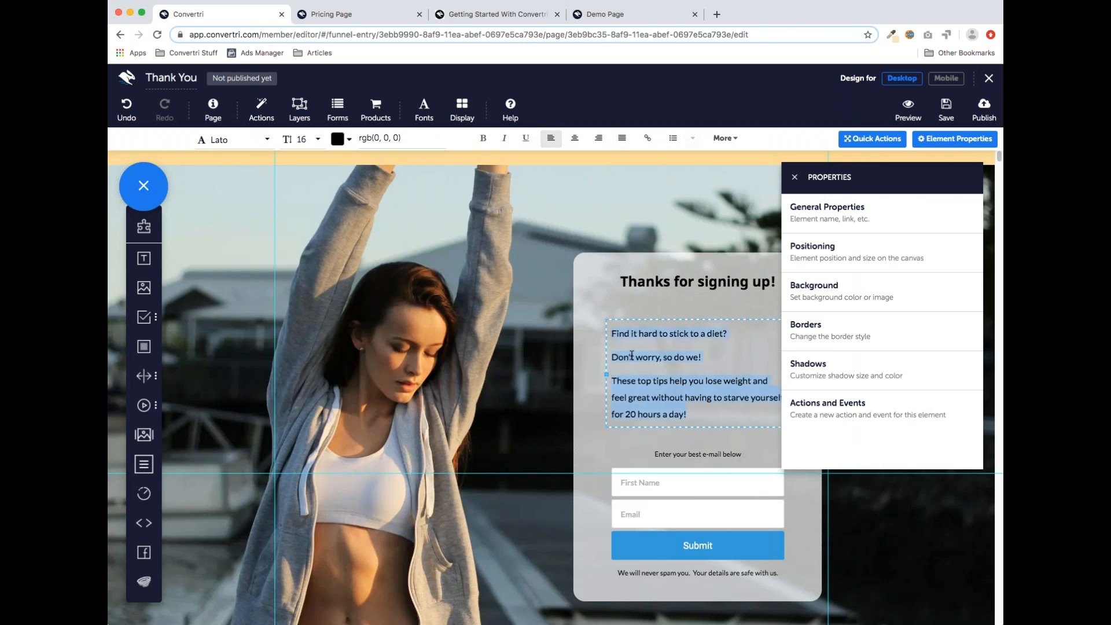
pyautogui.write('Click the button below to download your free report')
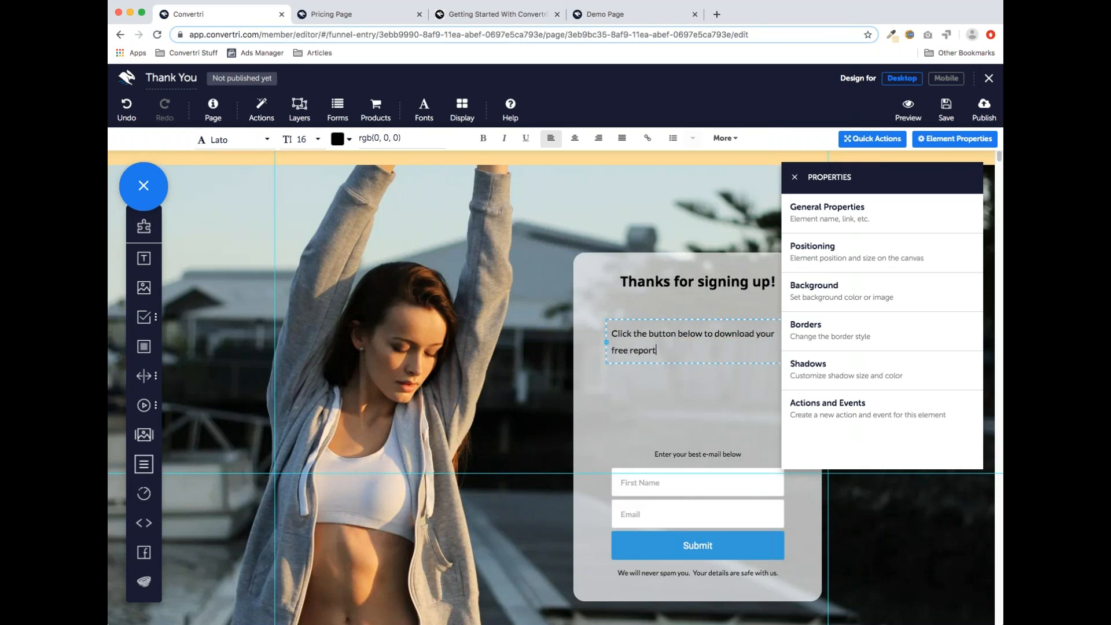
pyautogui.write('!')
# Move the body text slightly up towards the heading and place the Submit button just below the text
pyautogui.click(705, 363)
pyautogui.moveTo(703, 362); pyautogui.dragTo(703, 352)
pyautogui.click(795, 177)
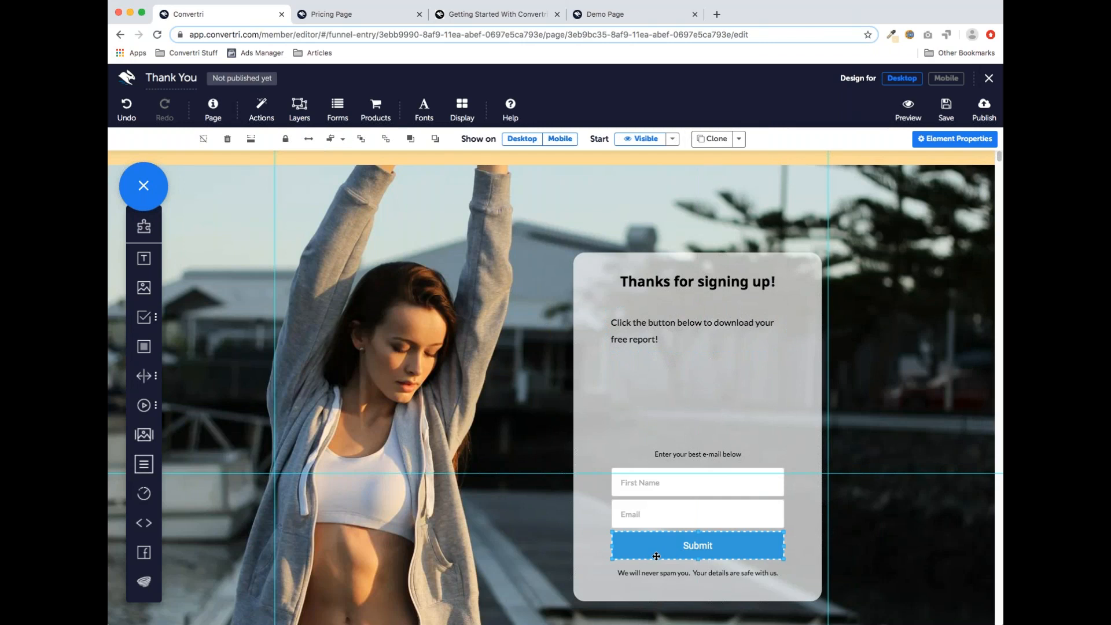
pyautogui.moveTo(647, 546); pyautogui.dragTo(647, 380)
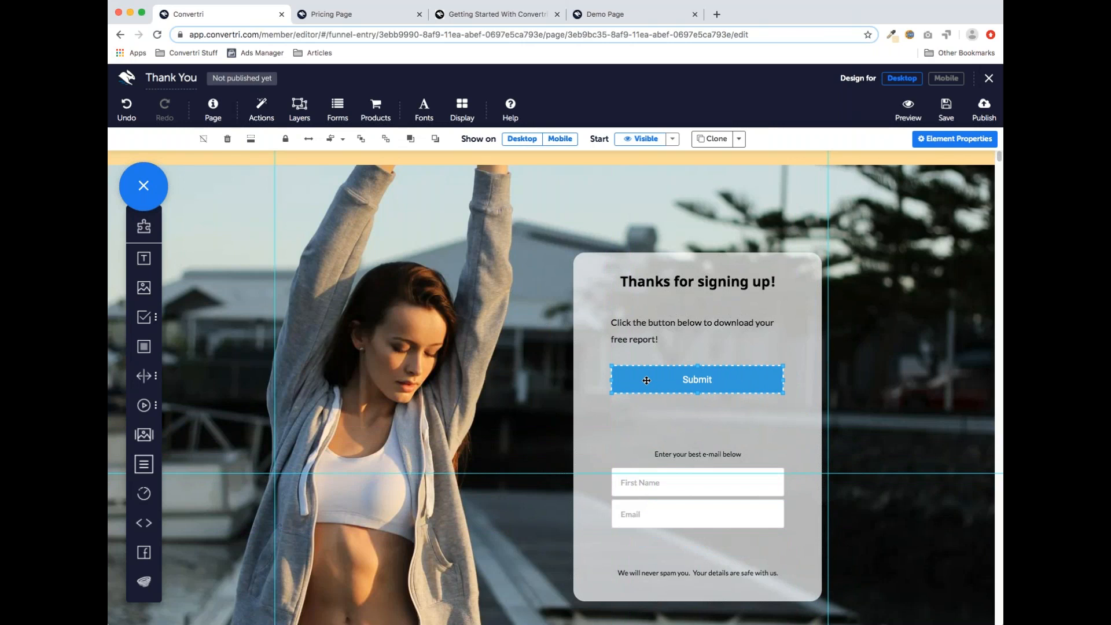
pyautogui.moveTo(647, 381); pyautogui.dragTo(645, 382)
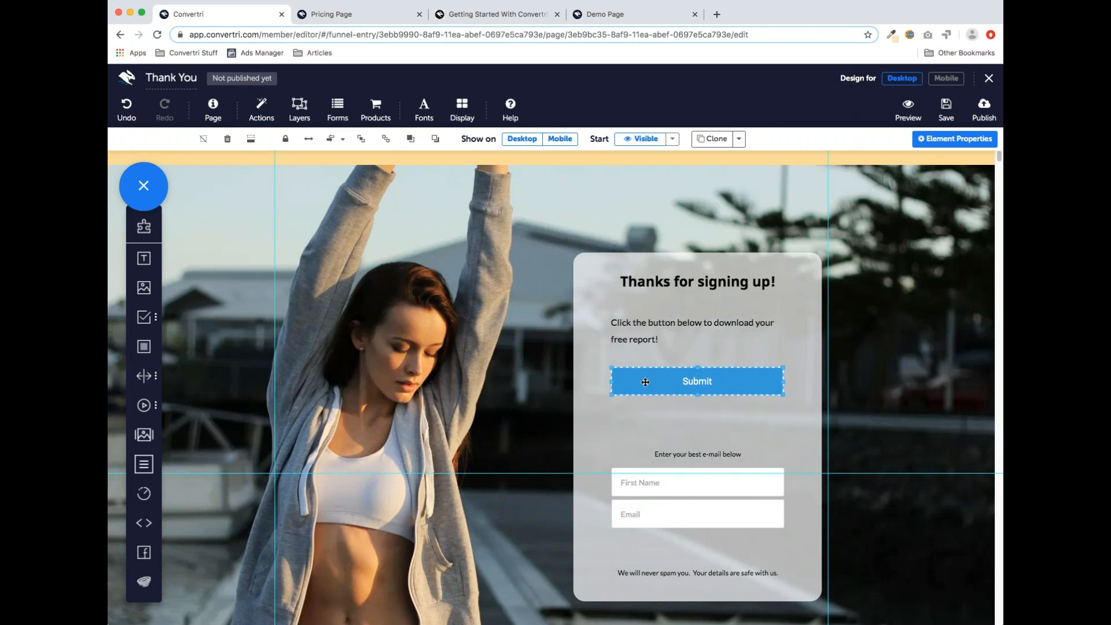
# Delete the "Enter your best e-mail below" text, the First Name and Email fields and the no-spam note from the panel
pyautogui.click(679, 465)
pyautogui.press('Escape')
pyautogui.press('Delete')
pyautogui.click(672, 486)
pyautogui.press('Delete')
pyautogui.click(679, 507)
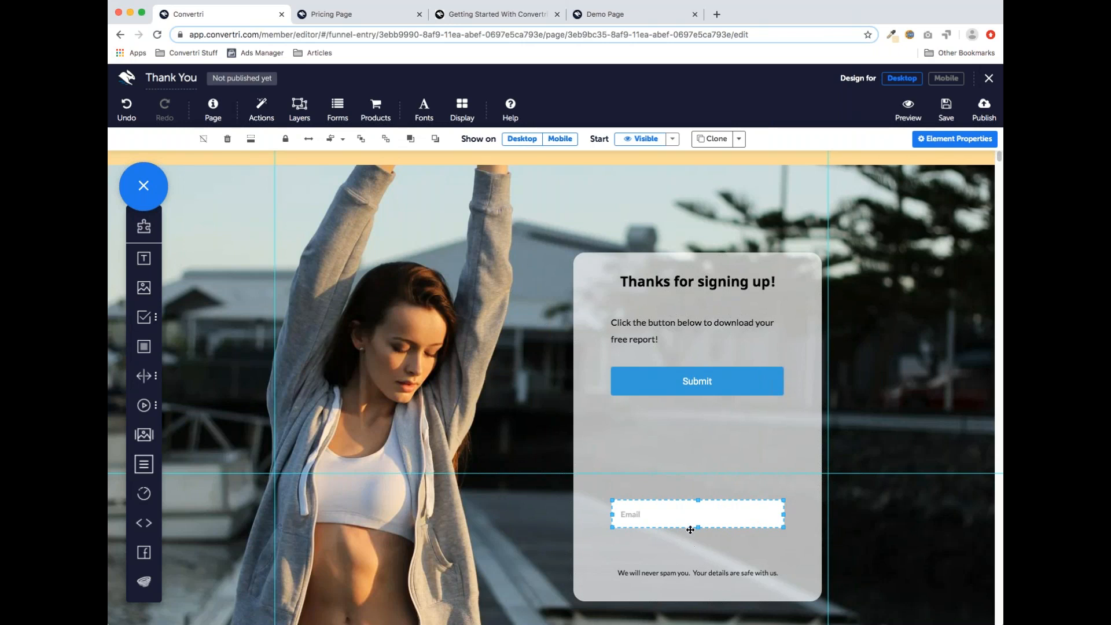
pyautogui.press('Delete')
pyautogui.click(681, 574)
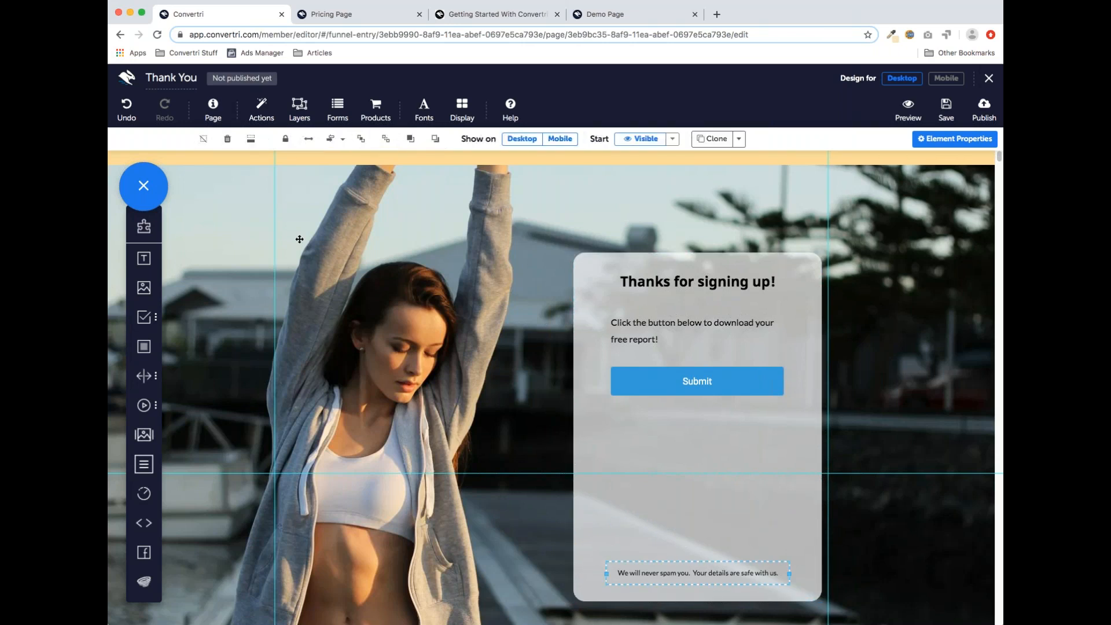
pyautogui.click(227, 140)
# Shorten the panel to end just below the Submit button and move it down to about x 519, y 279
pyautogui.click(698, 432)
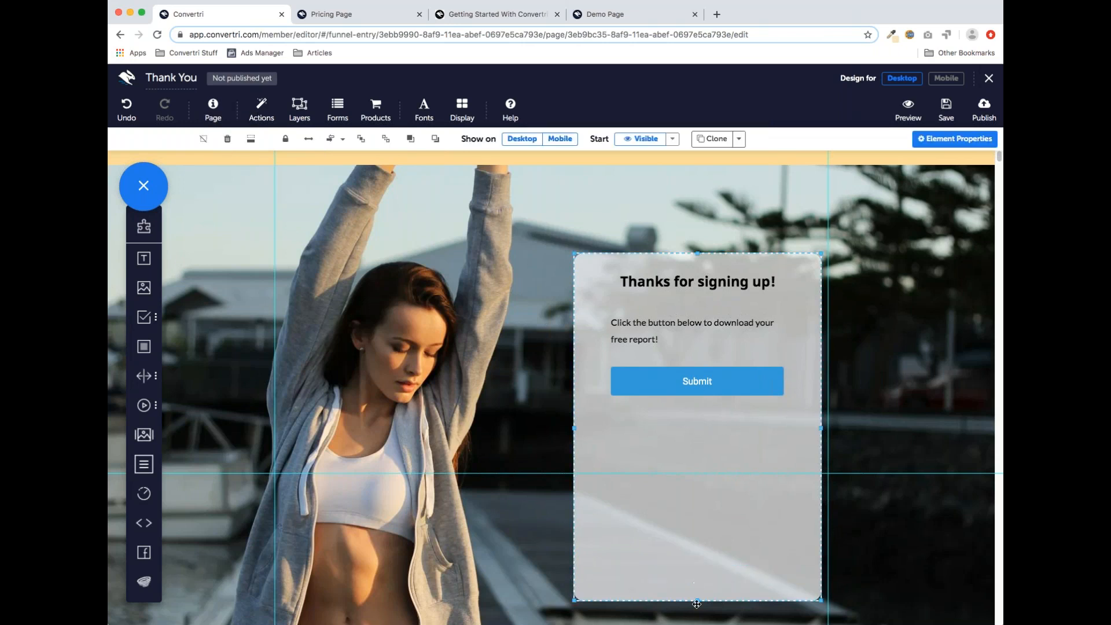
pyautogui.moveTo(697, 600); pyautogui.dragTo(699, 442)
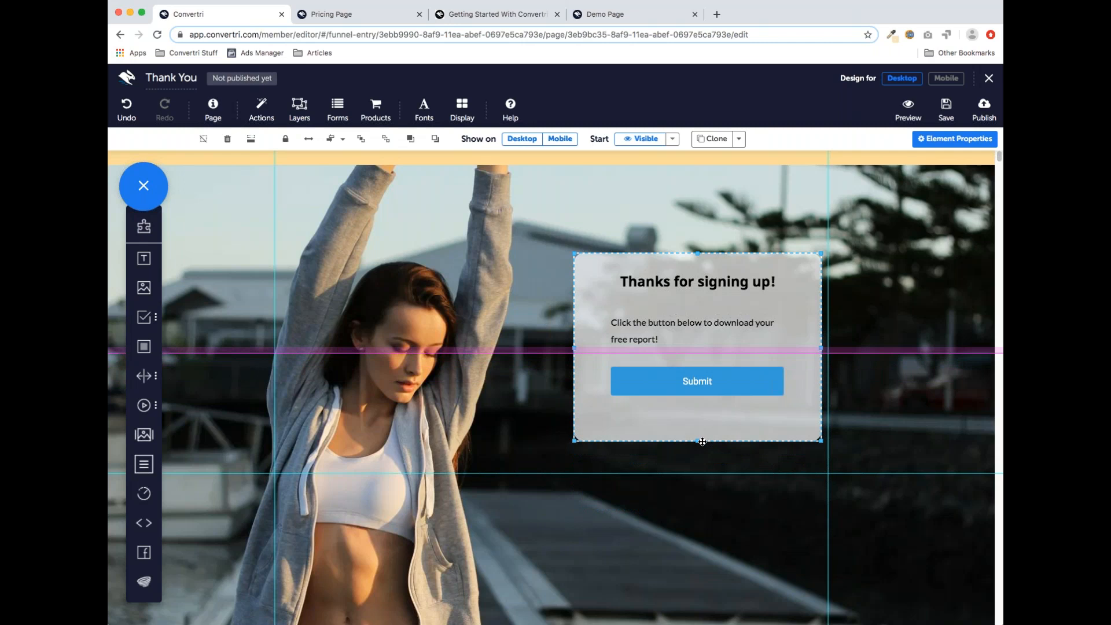
pyautogui.moveTo(608, 279); pyautogui.dragTo(609, 321)
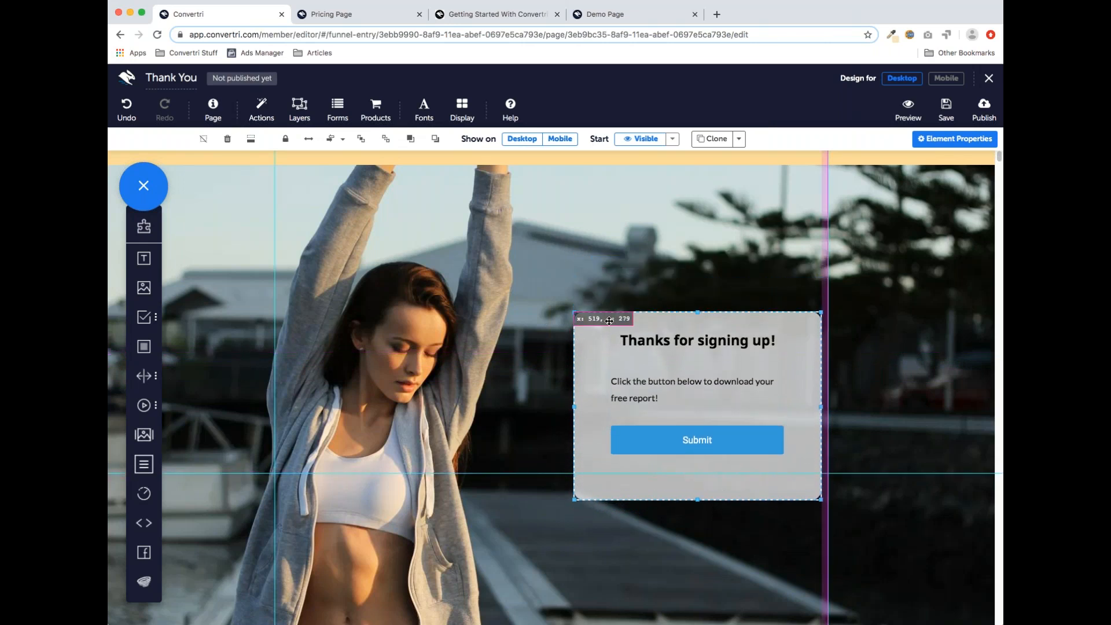
pyautogui.moveTo(609, 321); pyautogui.dragTo(610, 321)
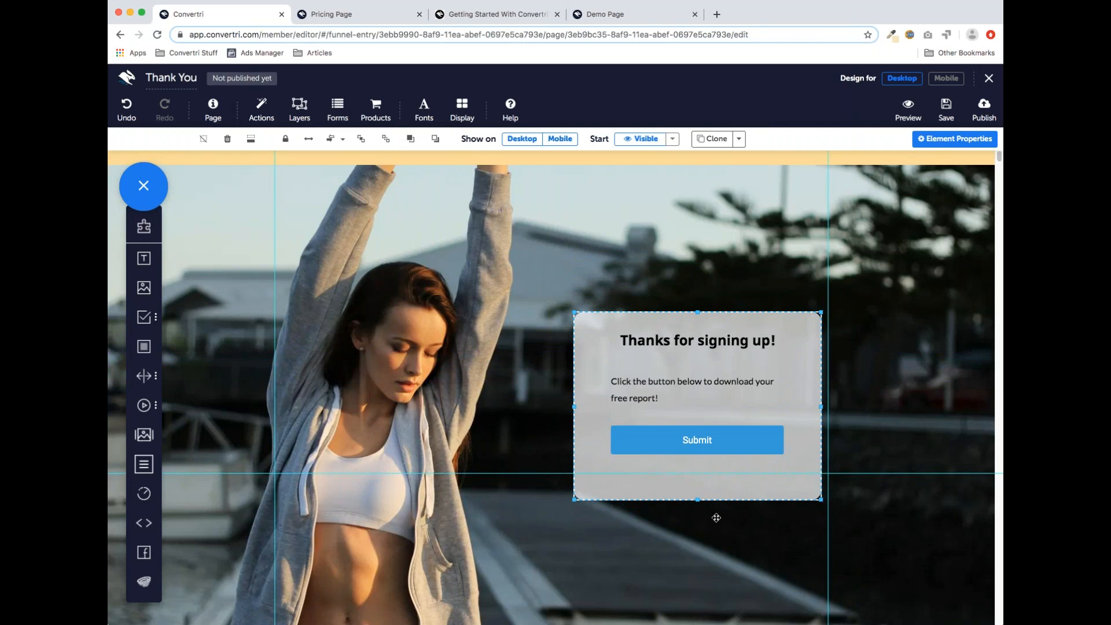
pyautogui.moveTo(697, 499); pyautogui.dragTo(697, 492)
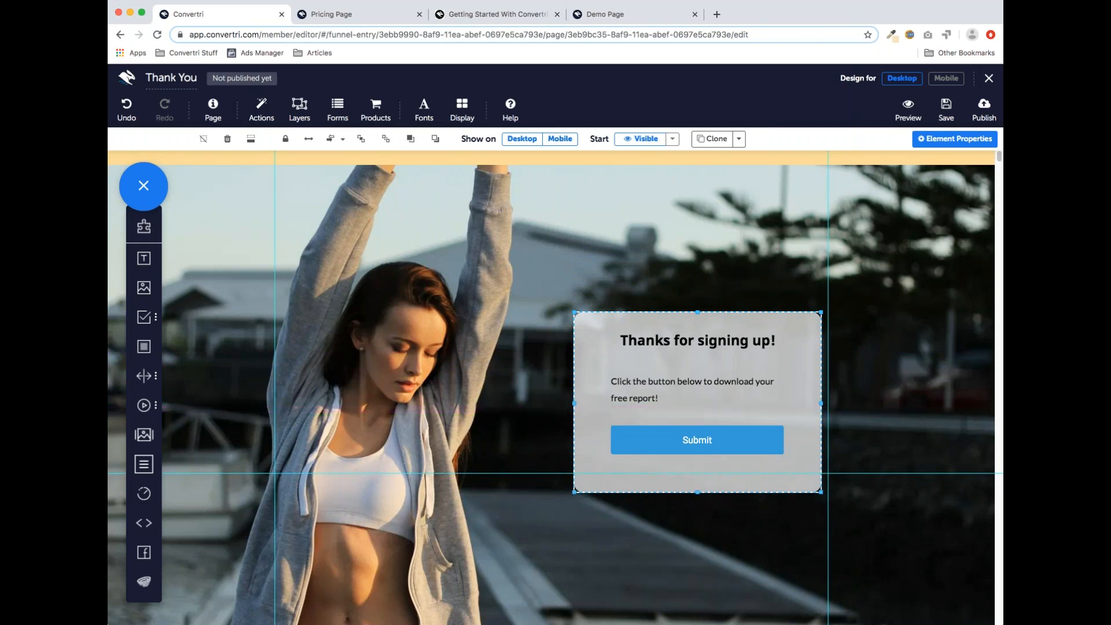
pyautogui.scroll(-2, 463, 499)
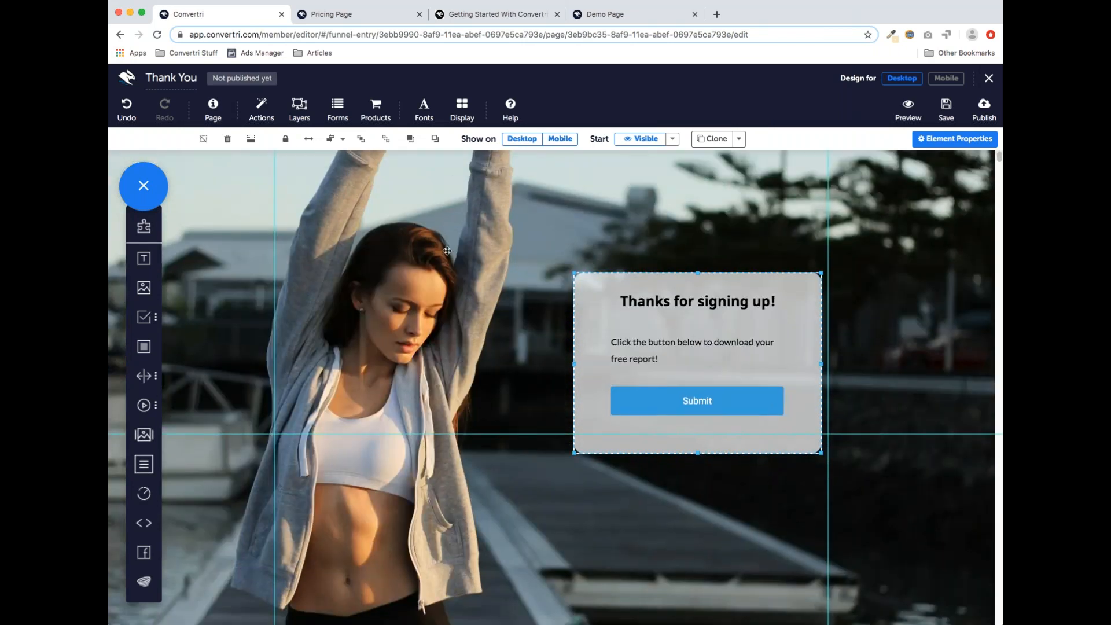
# Replace the full-width photo of the woman behind the sign-up box with DSC01163.JPG from the media gallery's home folder
pyautogui.click(475, 325)
pyautogui.scroll(2, 474, 325)
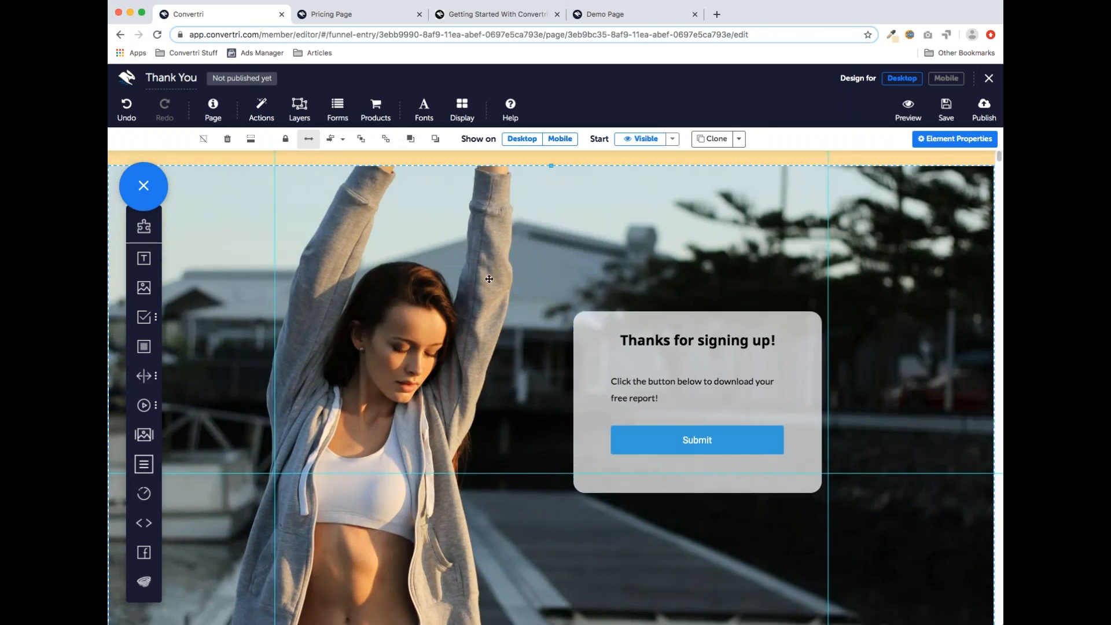
pyautogui.click(933, 141)
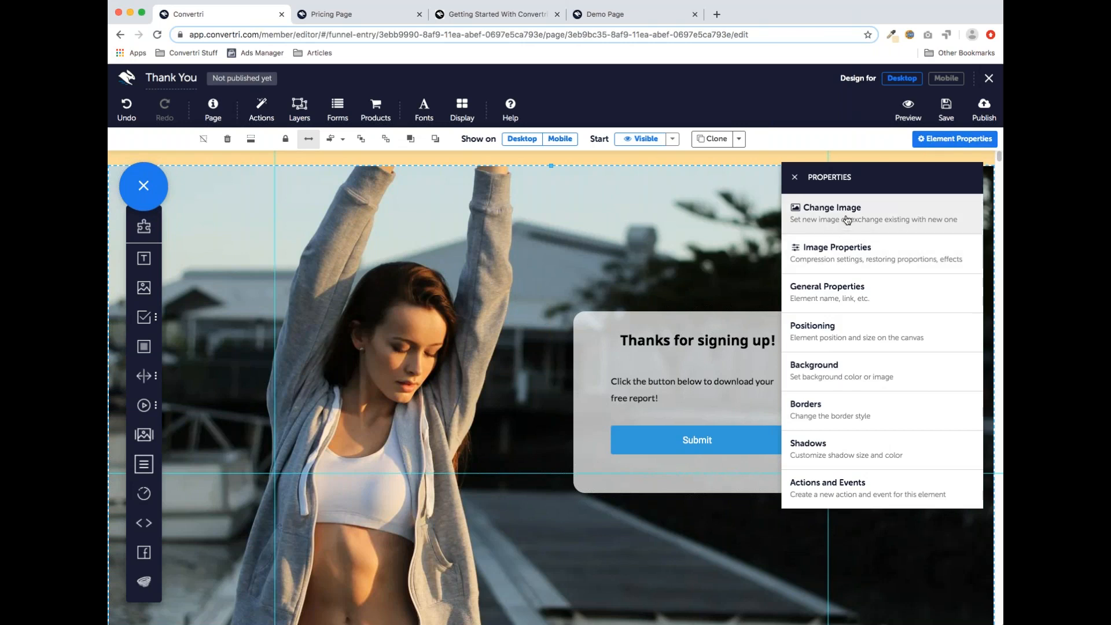
pyautogui.click(875, 218)
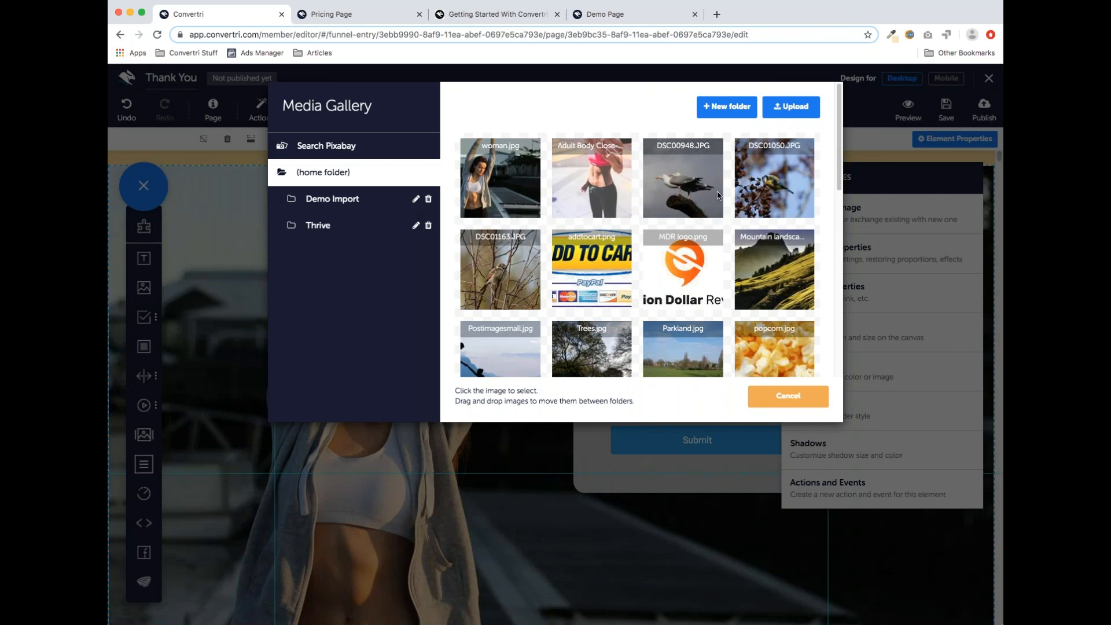
pyautogui.click(504, 271)
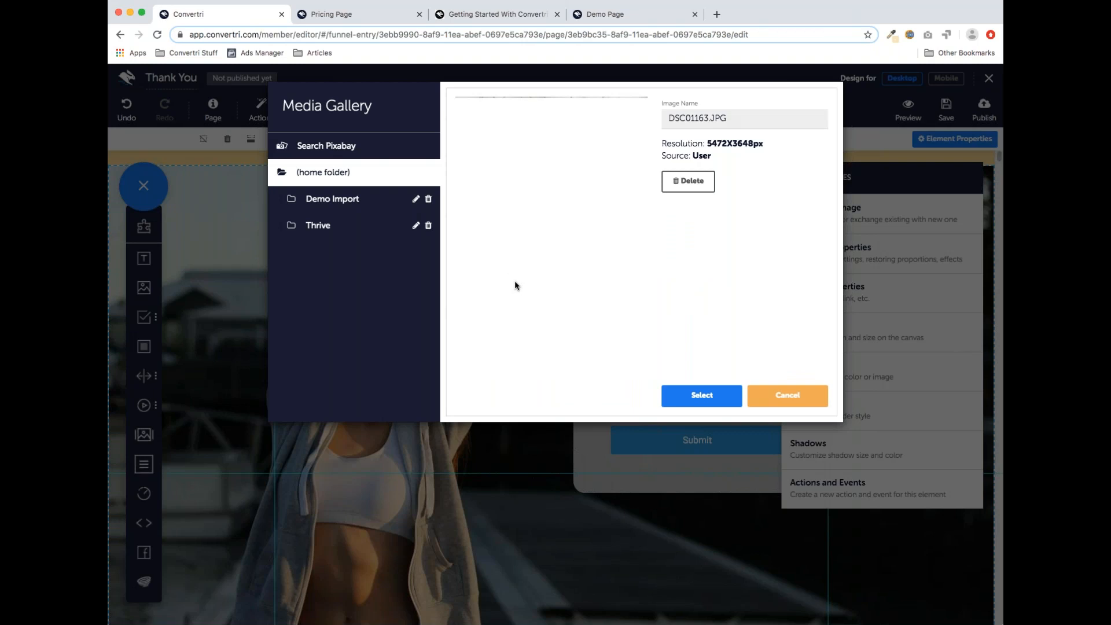
pyautogui.click(717, 402)
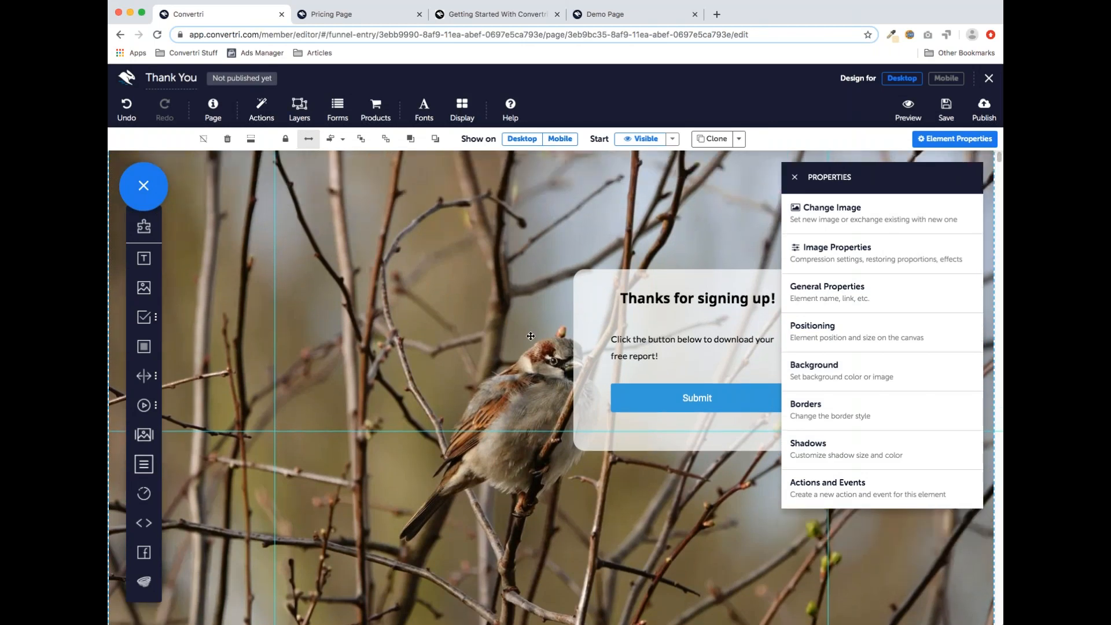
pyautogui.scroll(1, 525, 348)
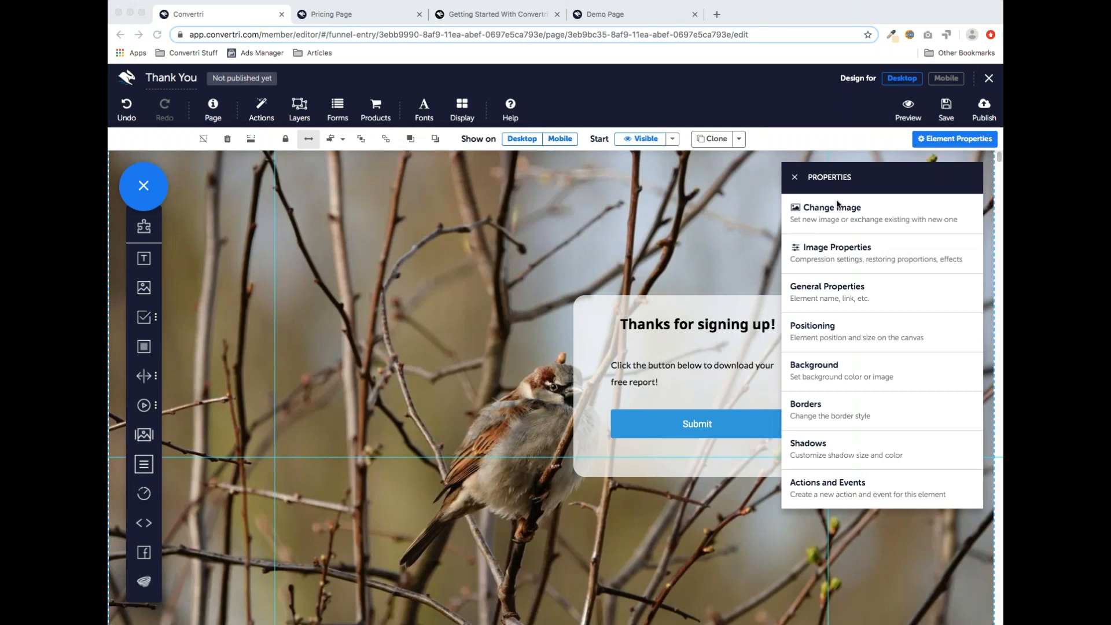
# Shorten the "Thanks for signing up!" box slightly from its lower edge and move it down and right, clear of the bird
pyautogui.moveTo(884, 179); pyautogui.dragTo(349, 235)
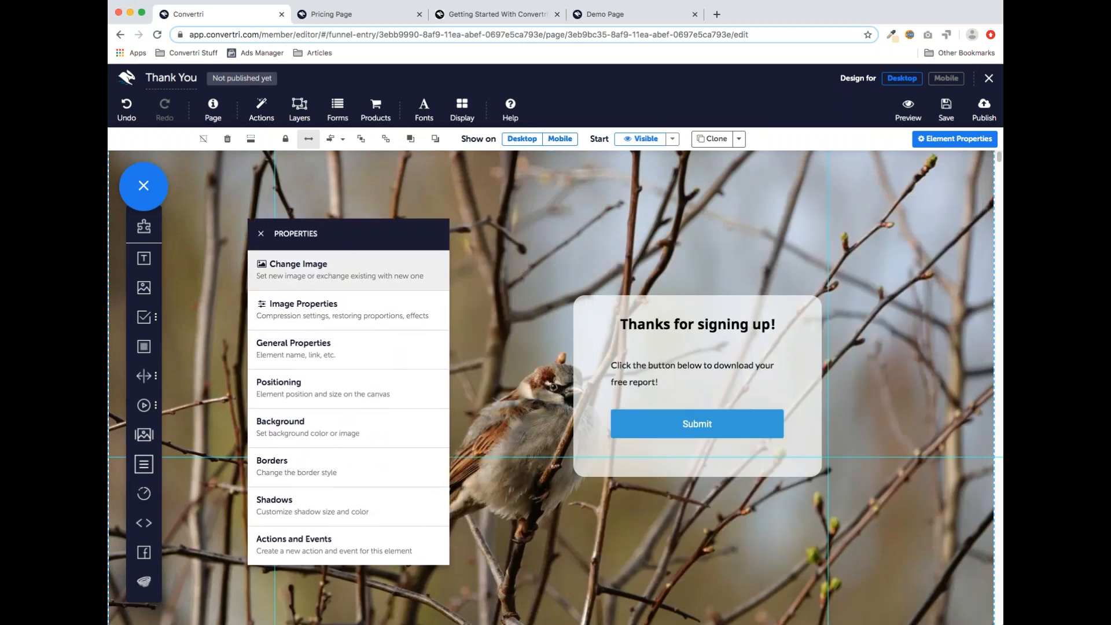
pyautogui.click(659, 312)
pyautogui.moveTo(697, 476); pyautogui.dragTo(698, 462)
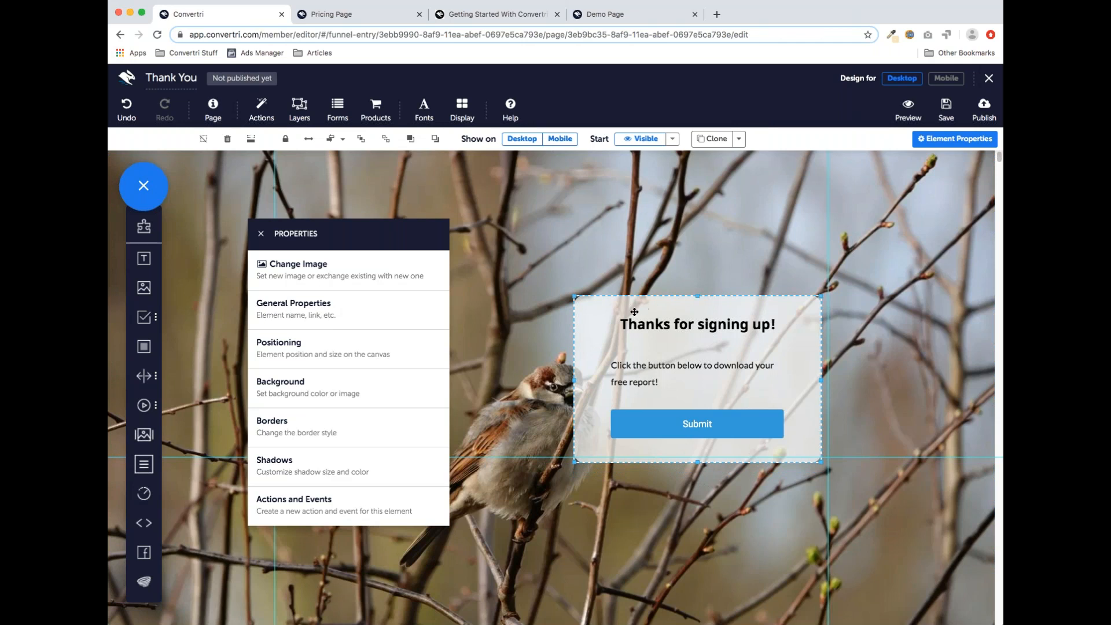
pyautogui.moveTo(627, 305); pyautogui.dragTo(672, 360)
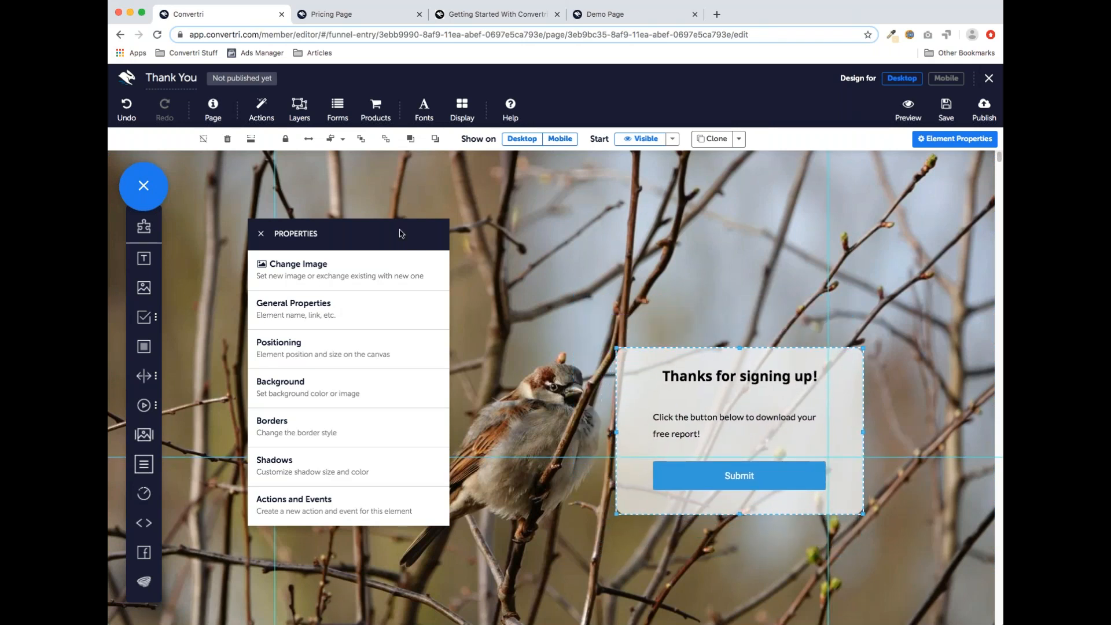
pyautogui.click(261, 234)
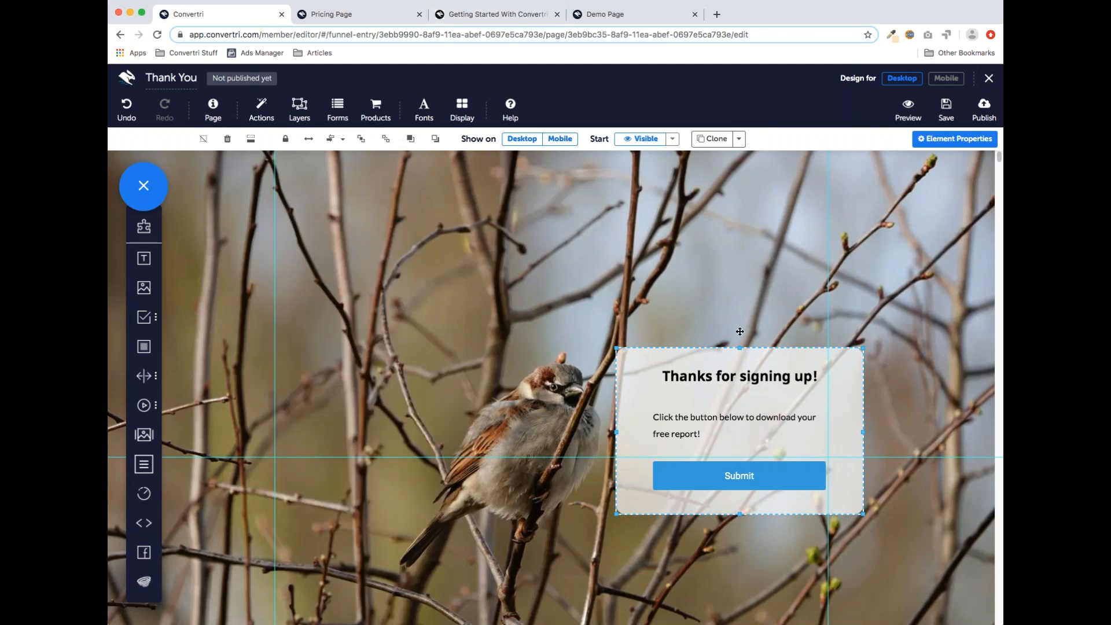
pyautogui.moveTo(738, 359); pyautogui.dragTo(749, 363)
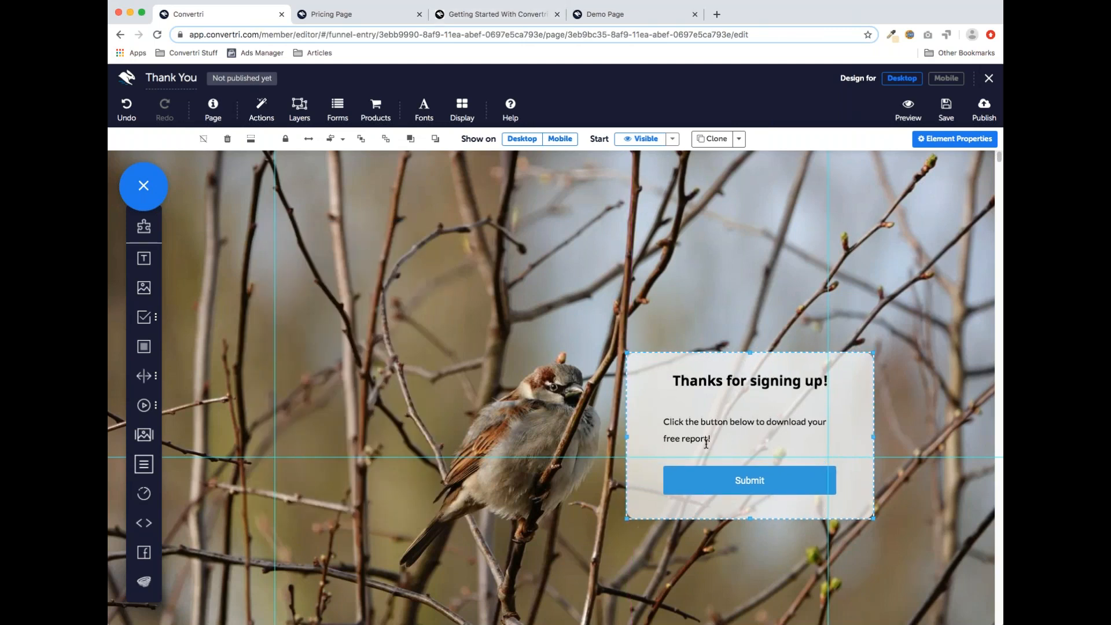
# Change the label of the Submit button in the thank-you box to "Download"
pyautogui.scroll(-3, 706, 444)
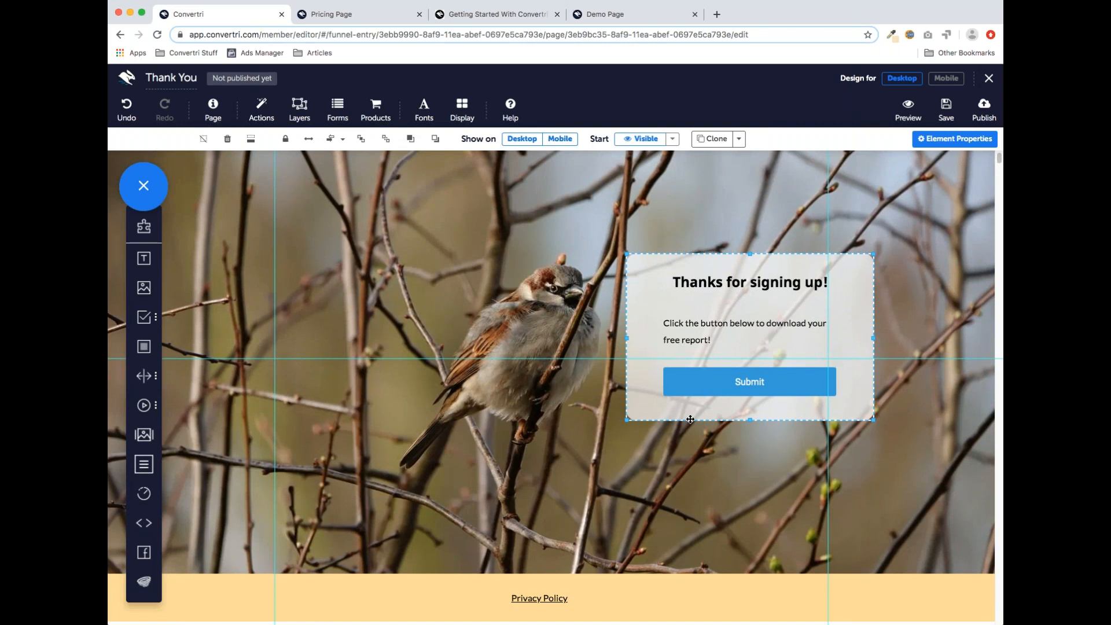
pyautogui.click(706, 384)
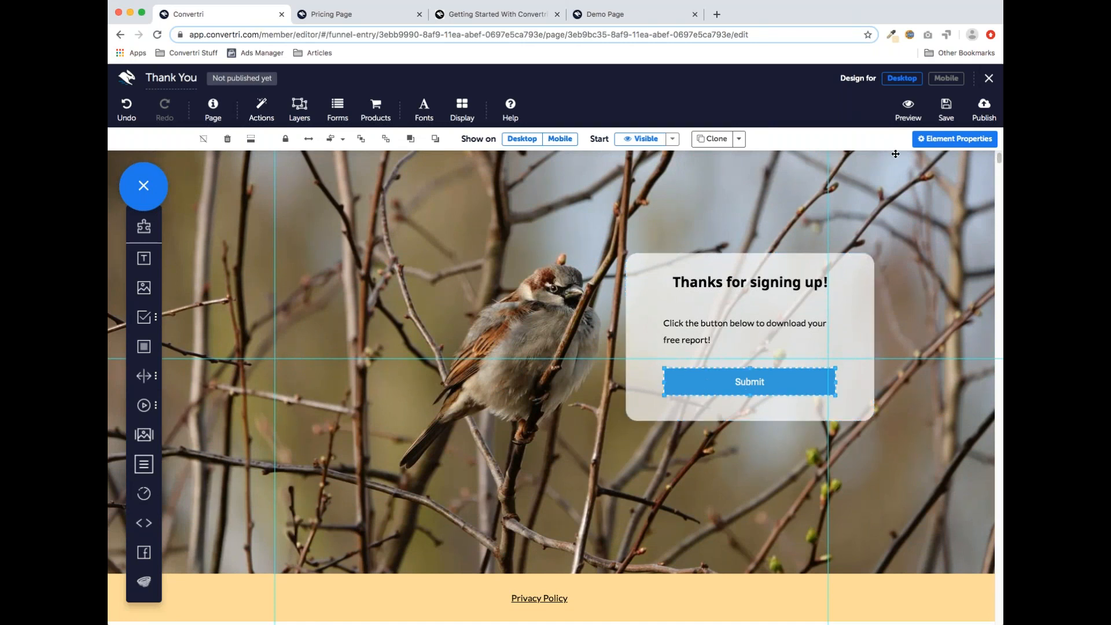
pyautogui.click(920, 142)
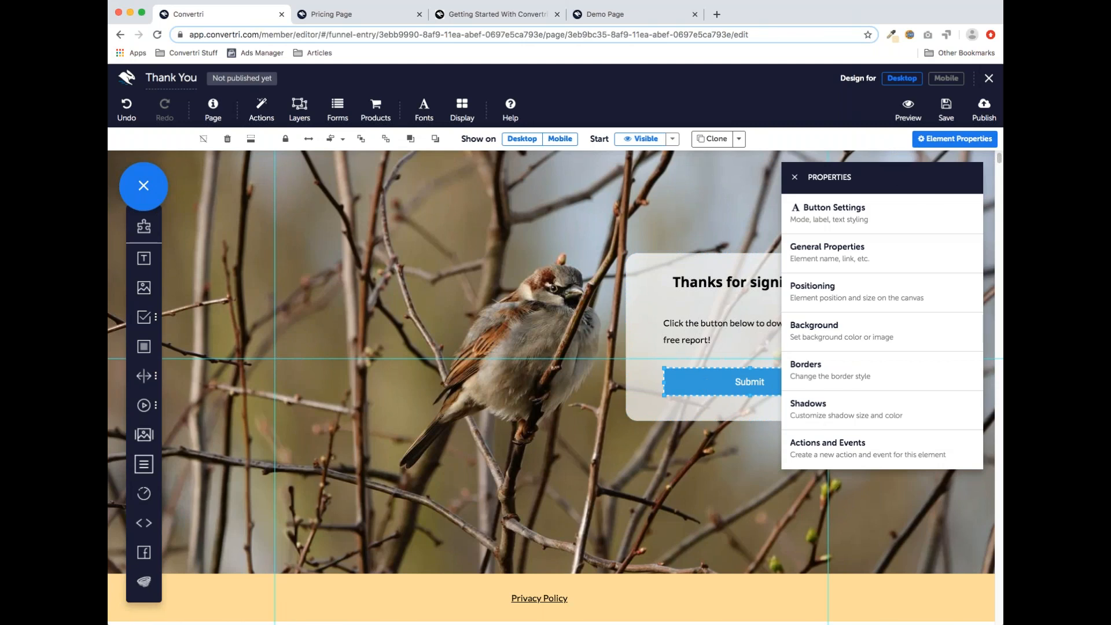
pyautogui.click(839, 266)
pyautogui.click(797, 180)
pyautogui.click(822, 209)
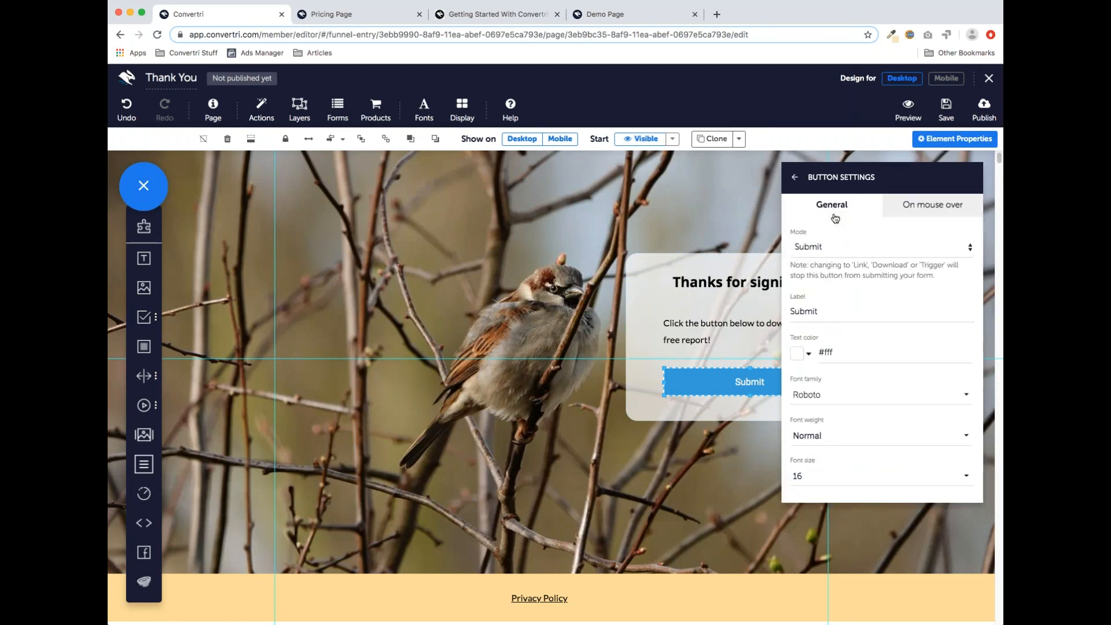
pyautogui.moveTo(818, 313); pyautogui.dragTo(789, 312)
pyautogui.write('Download')
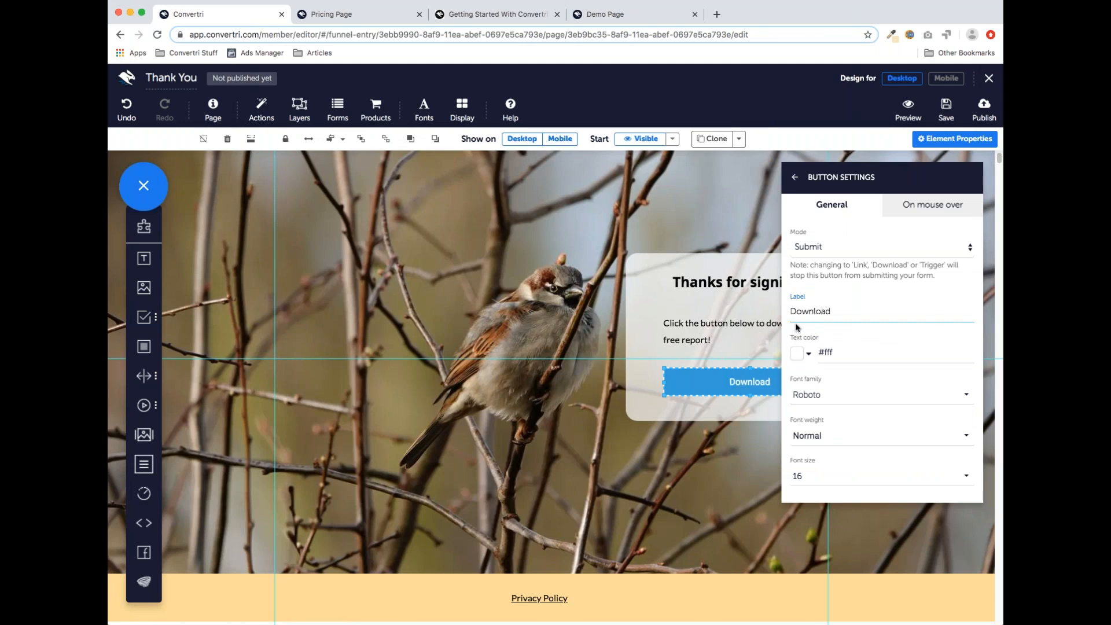
# Set the button text's font family to Lato
pyautogui.click(860, 400)
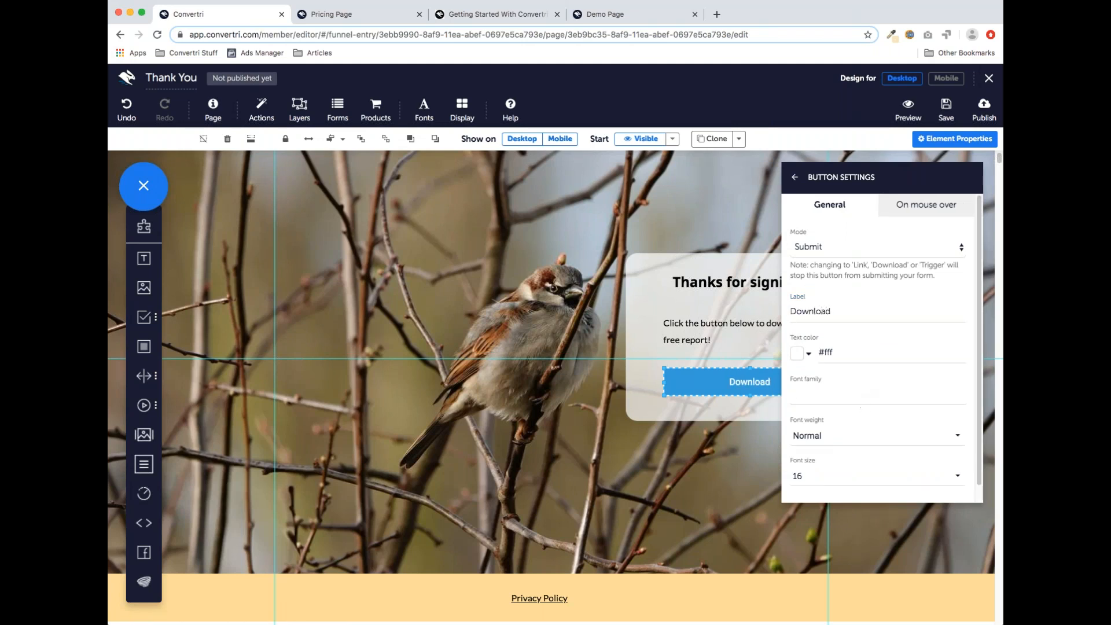
pyautogui.scroll(-5, 854, 348)
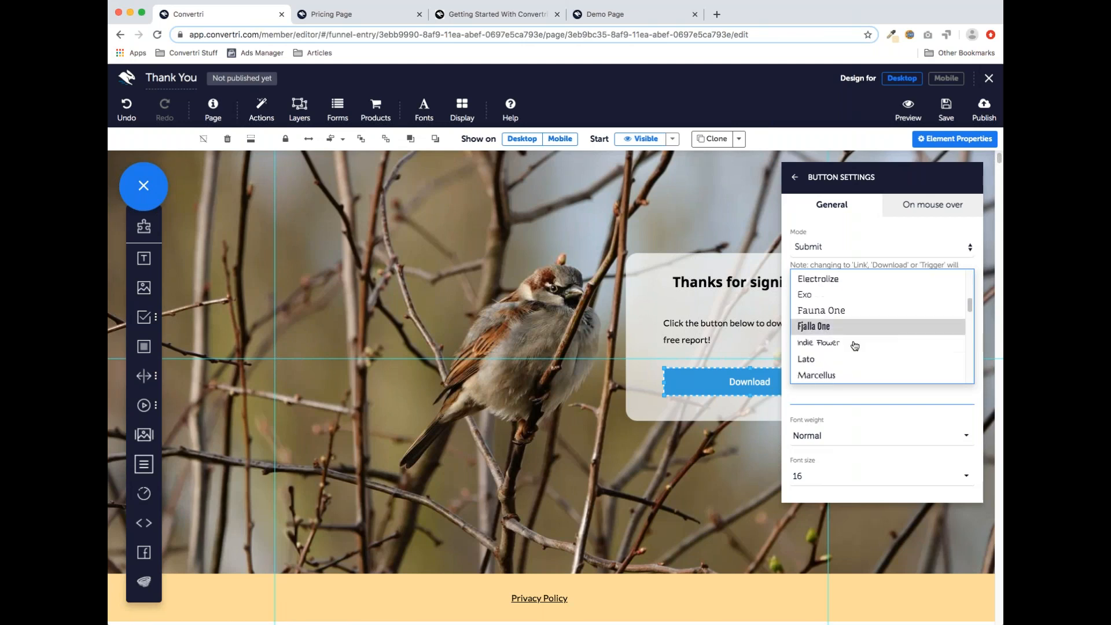
pyautogui.click(849, 363)
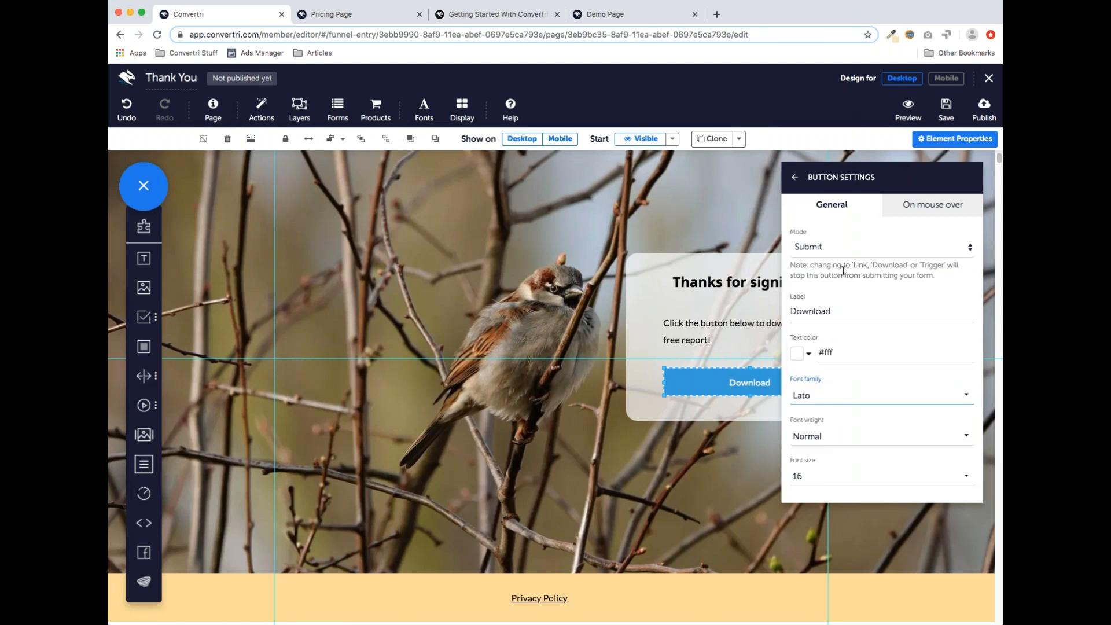
pyautogui.click(794, 177)
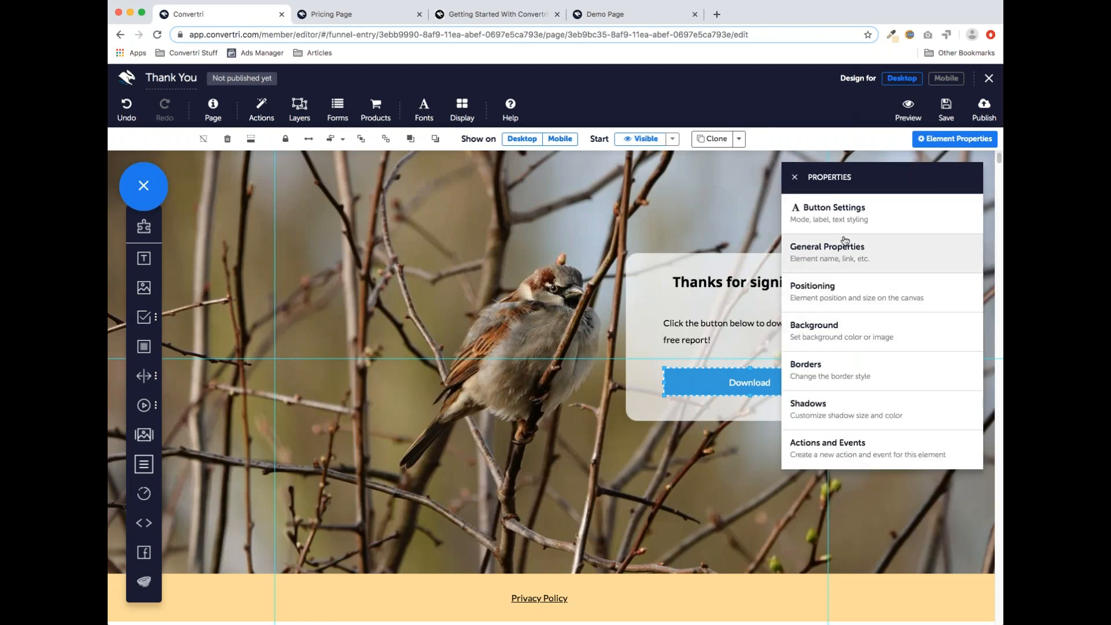
# Set the Download button's solid background fill to dark green, rgb(41, 133, 15)
pyautogui.moveTo(868, 181); pyautogui.dragTo(349, 228)
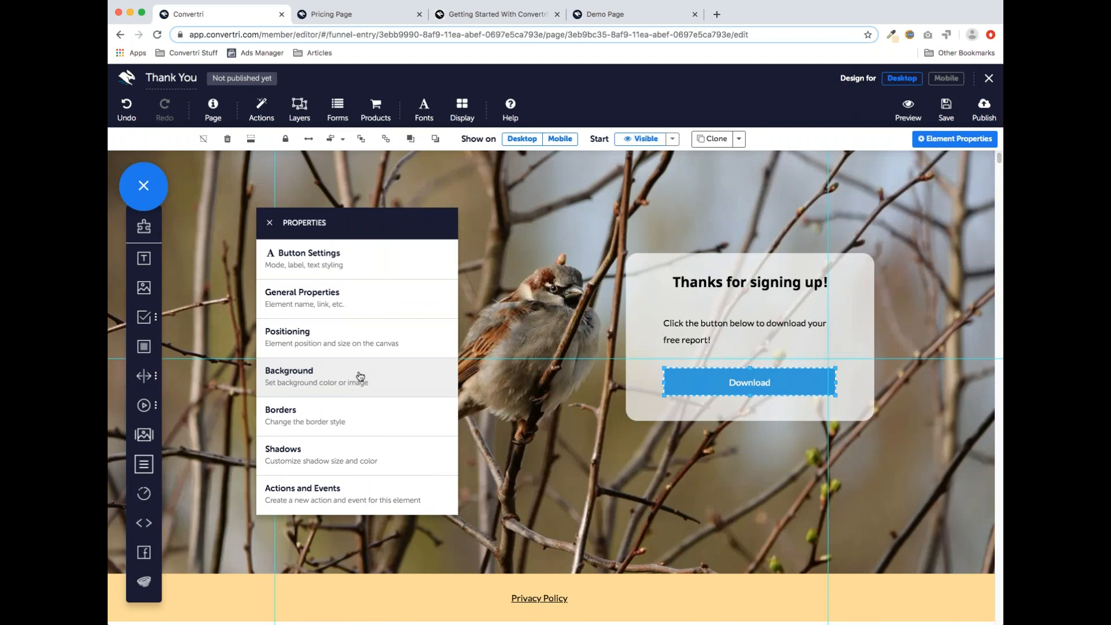
pyautogui.click(360, 375)
pyautogui.click(282, 296)
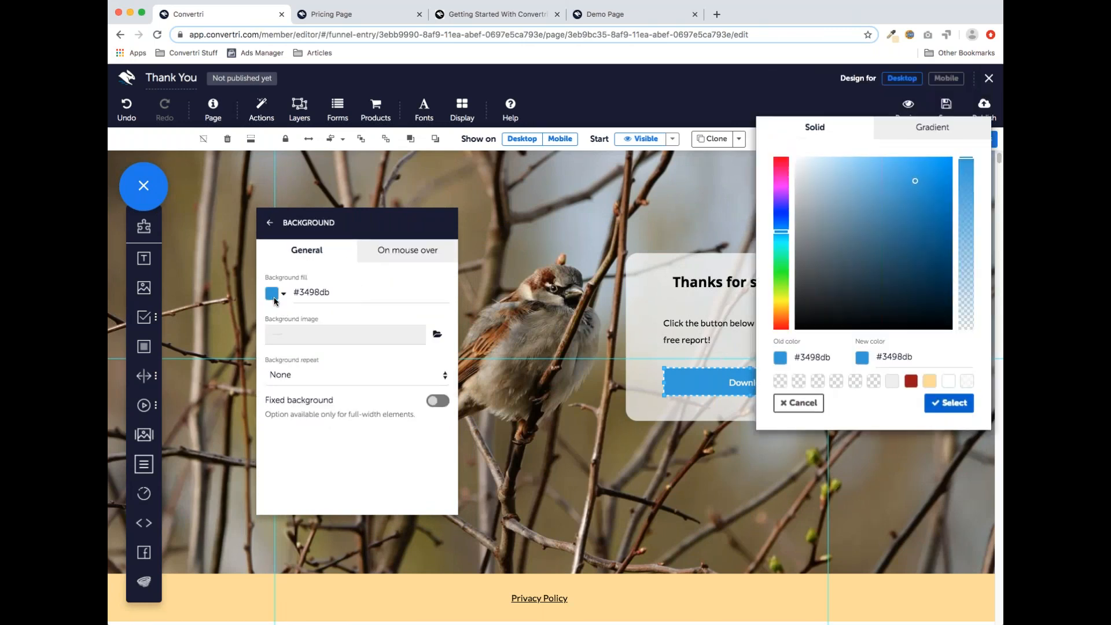
pyautogui.click(782, 244)
pyautogui.moveTo(782, 251); pyautogui.dragTo(782, 284)
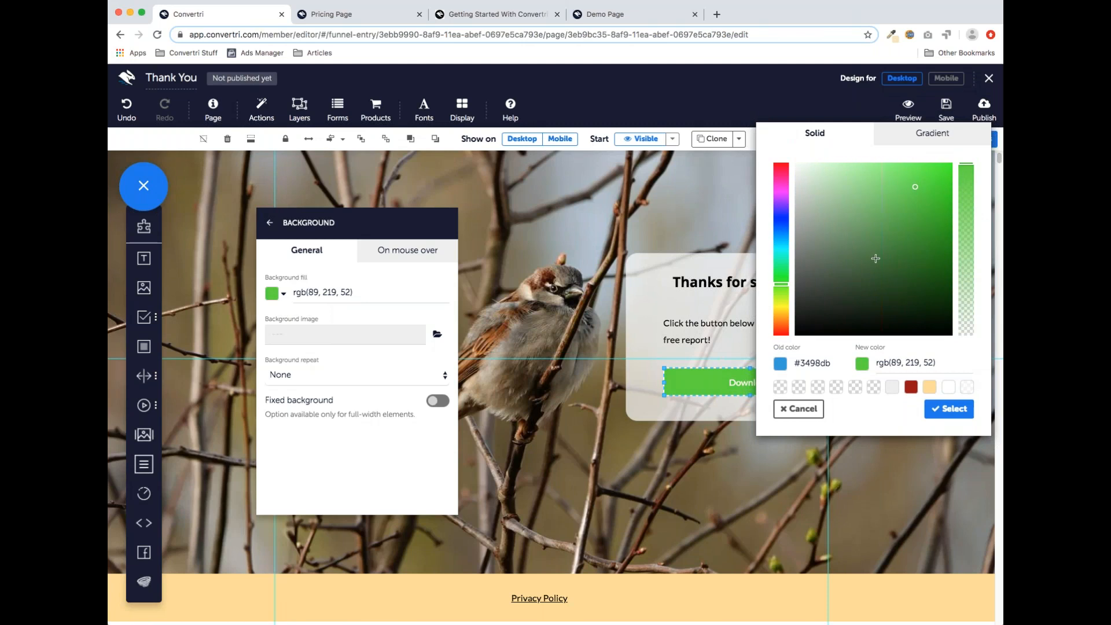
pyautogui.moveTo(915, 186); pyautogui.dragTo(934, 245)
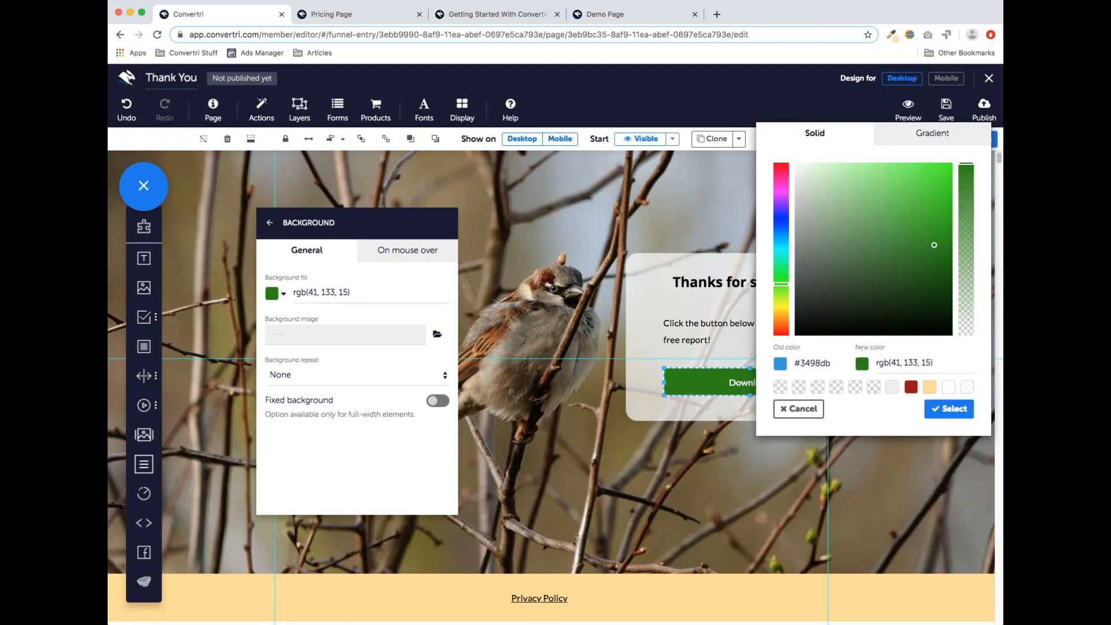
pyautogui.click(943, 412)
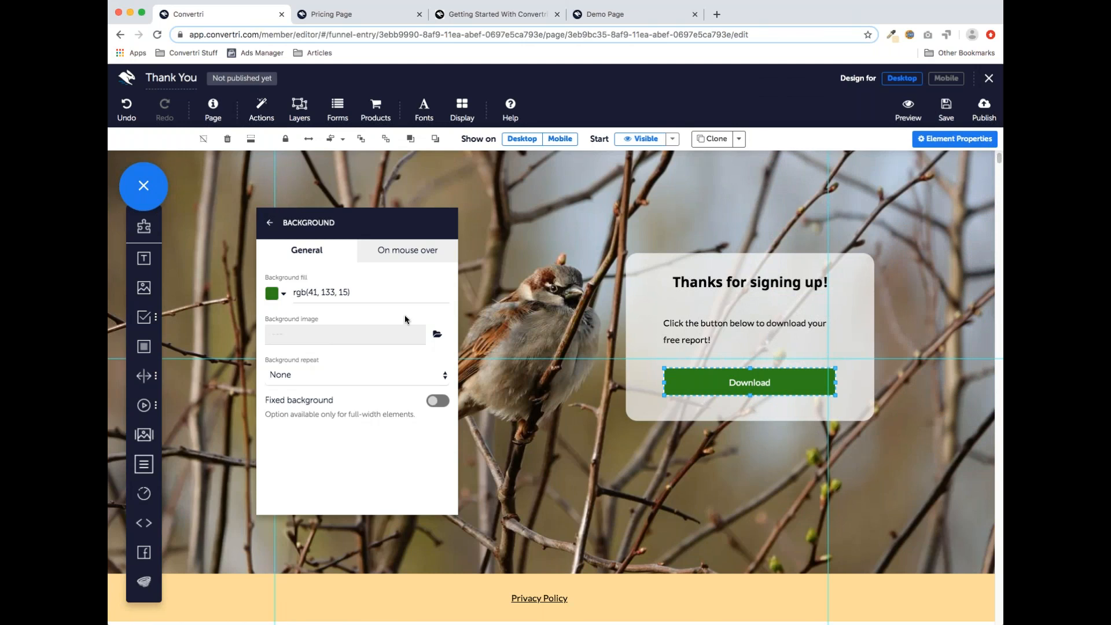
pyautogui.click(270, 222)
# Switch the green button's mode to Download in its button settings
pyautogui.moveTo(373, 220); pyautogui.dragTo(438, 198)
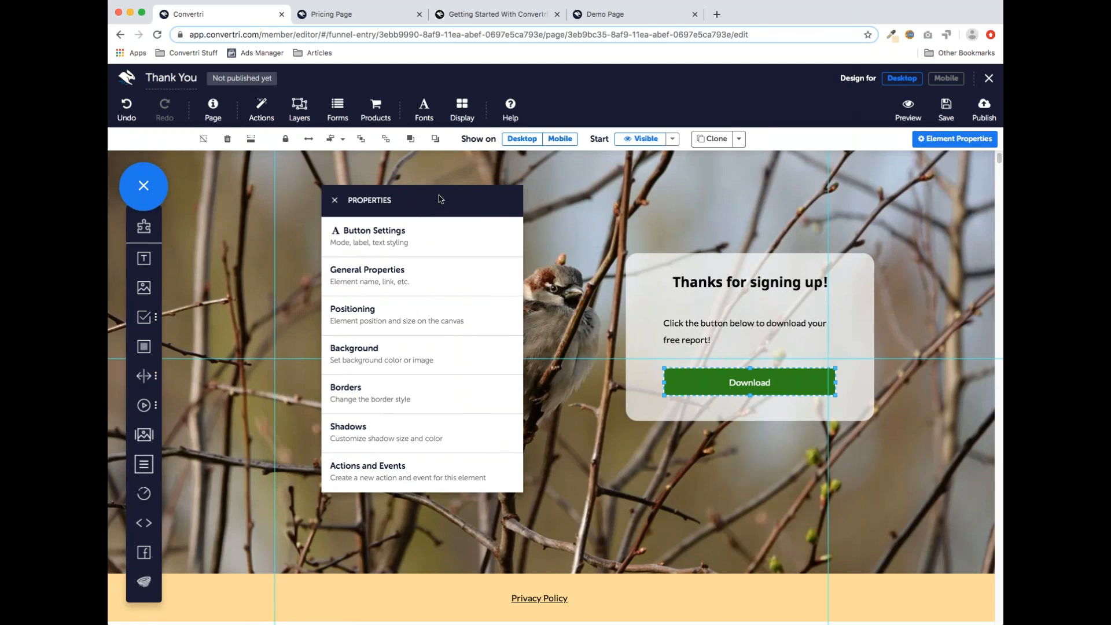
pyautogui.click(407, 241)
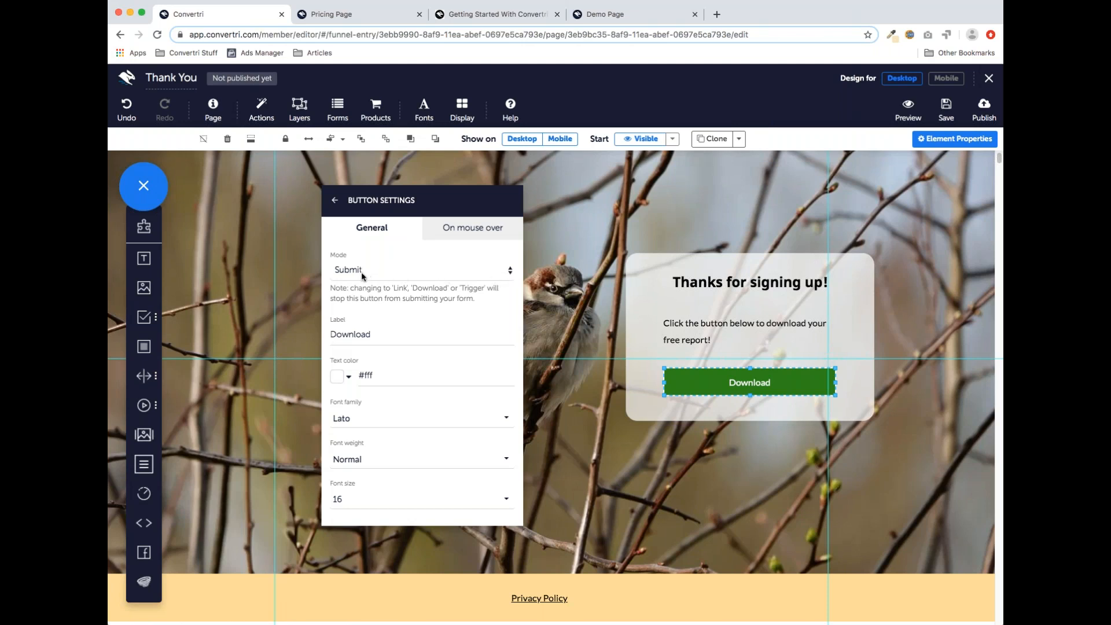
pyautogui.click(386, 271)
pyautogui.press('d')
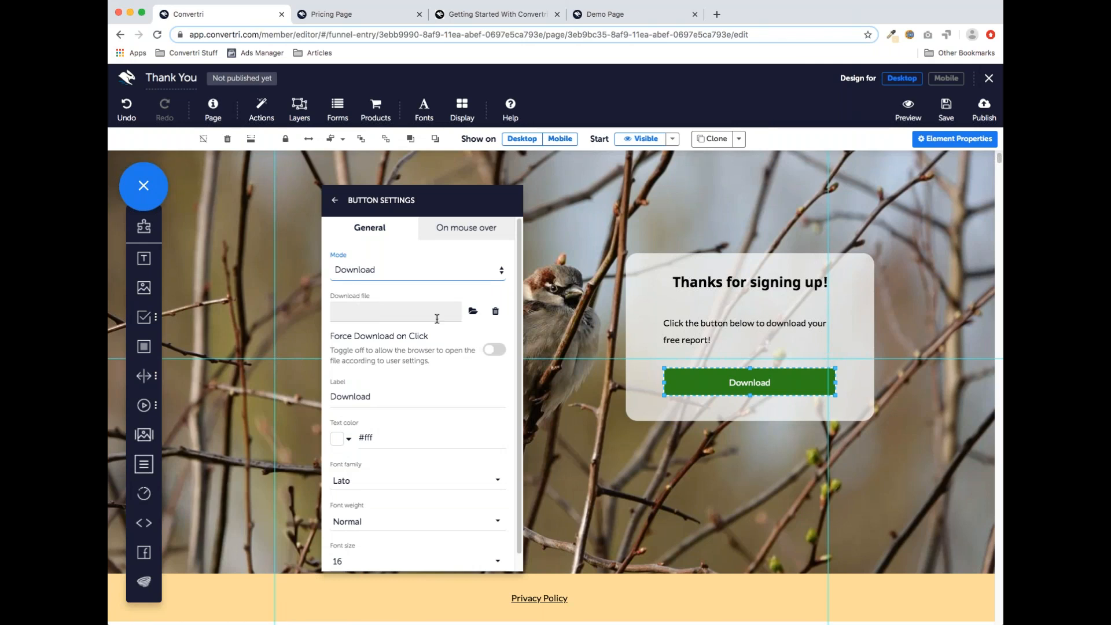
# Delete the existing 7 top tips.pdf from the file library
pyautogui.click(473, 311)
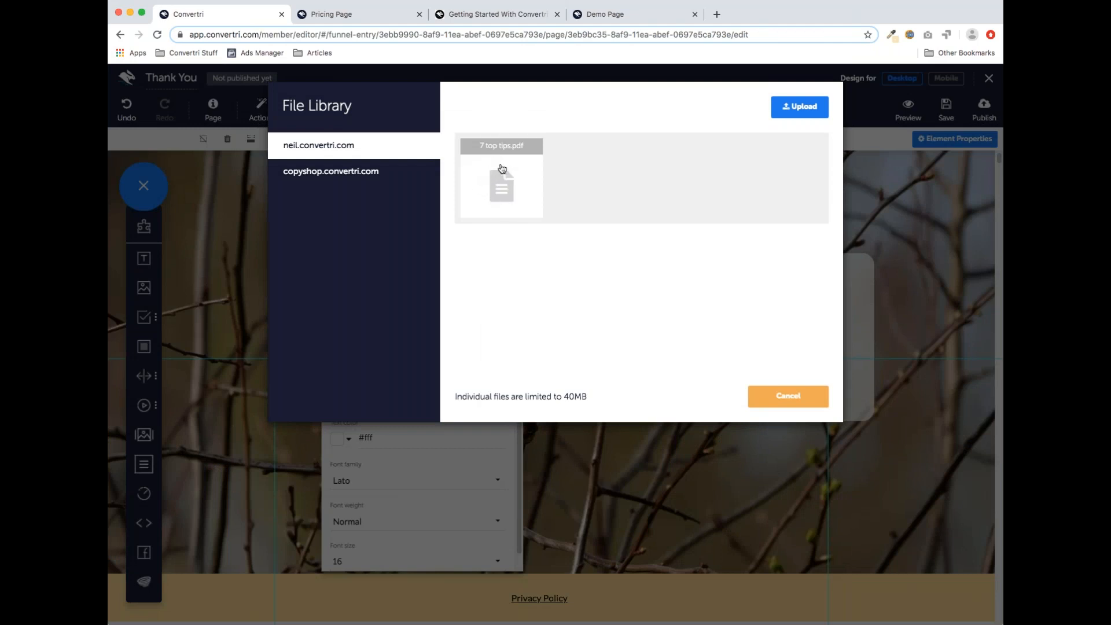
pyautogui.click(524, 174)
pyautogui.click(689, 262)
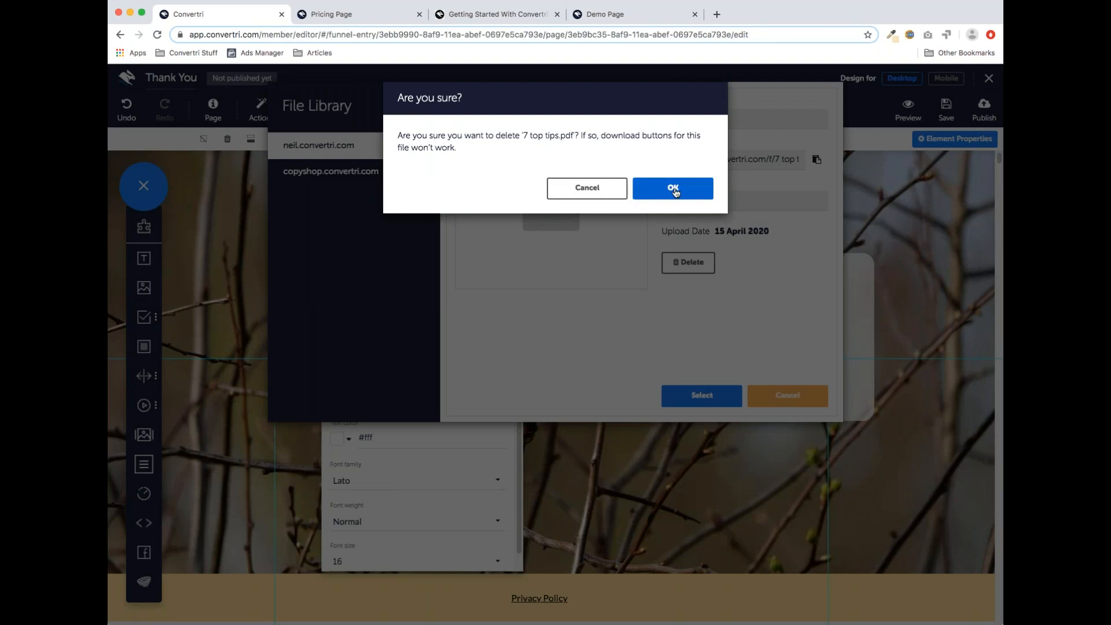
pyautogui.click(673, 190)
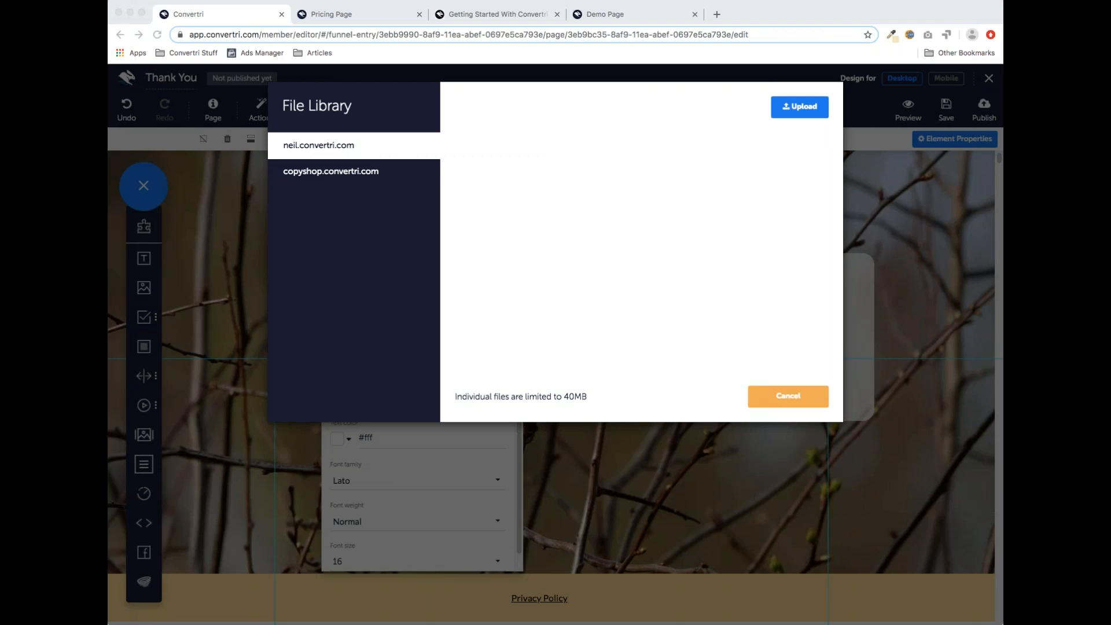
# Upload 7 top tips.pdf to the file library and select it as the button's download file
pyautogui.moveTo(759, 391); pyautogui.dragTo(606, 197)
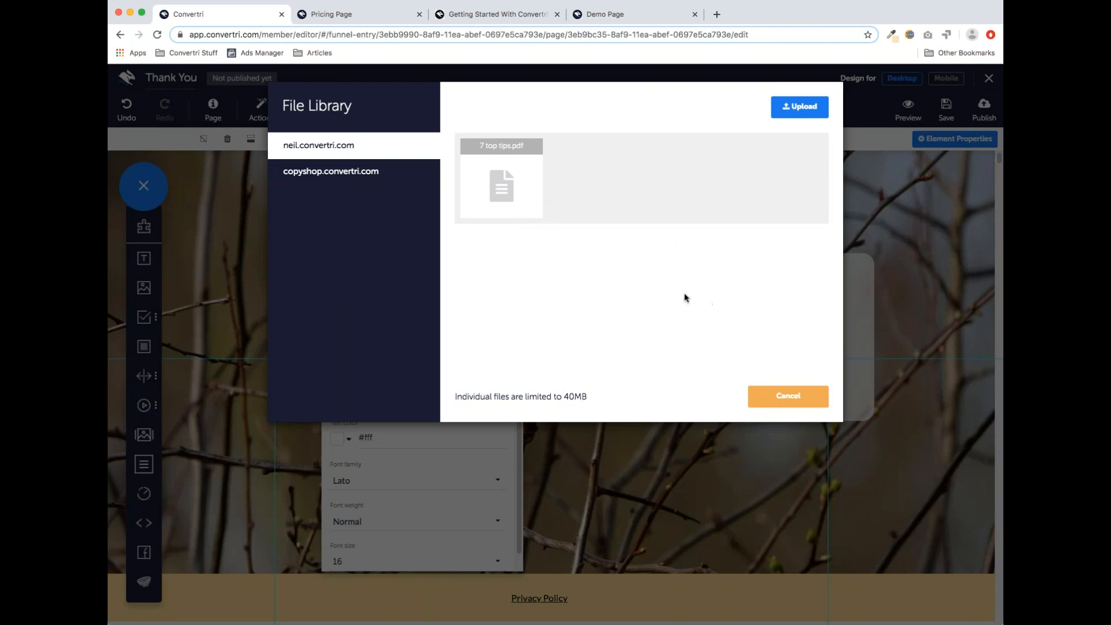
pyautogui.click(517, 181)
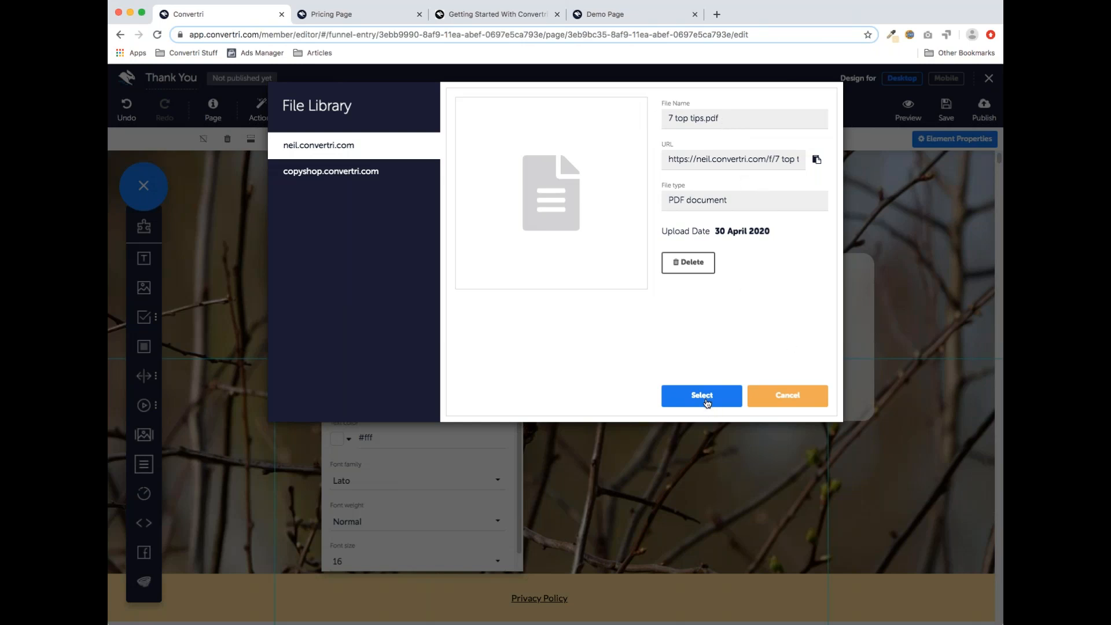
pyautogui.click(703, 397)
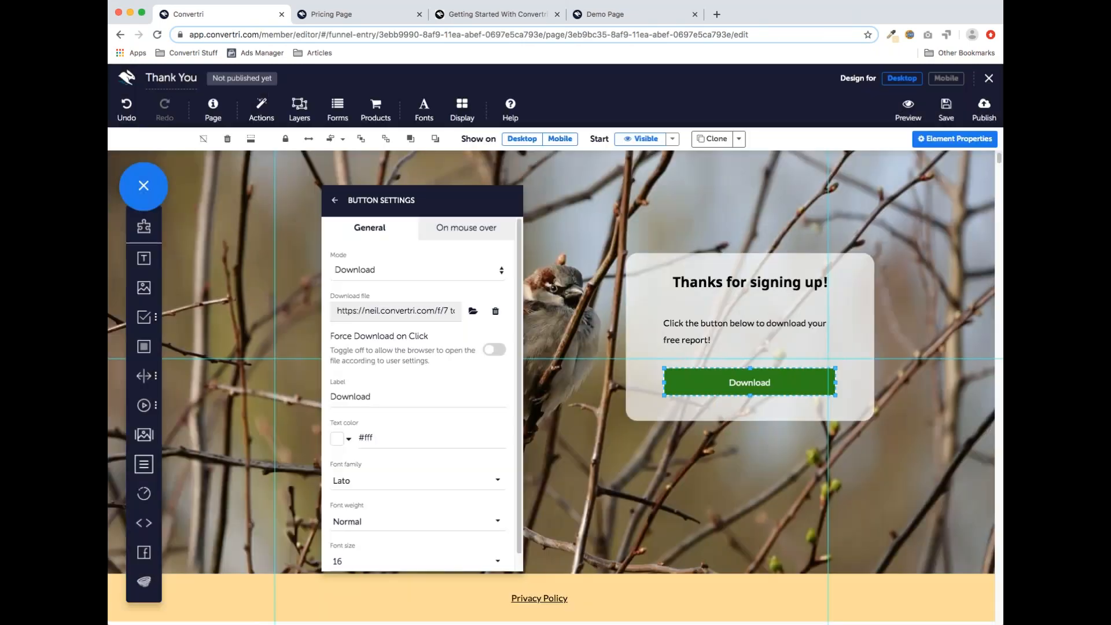
pyautogui.moveTo(444, 206); pyautogui.dragTo(399, 180)
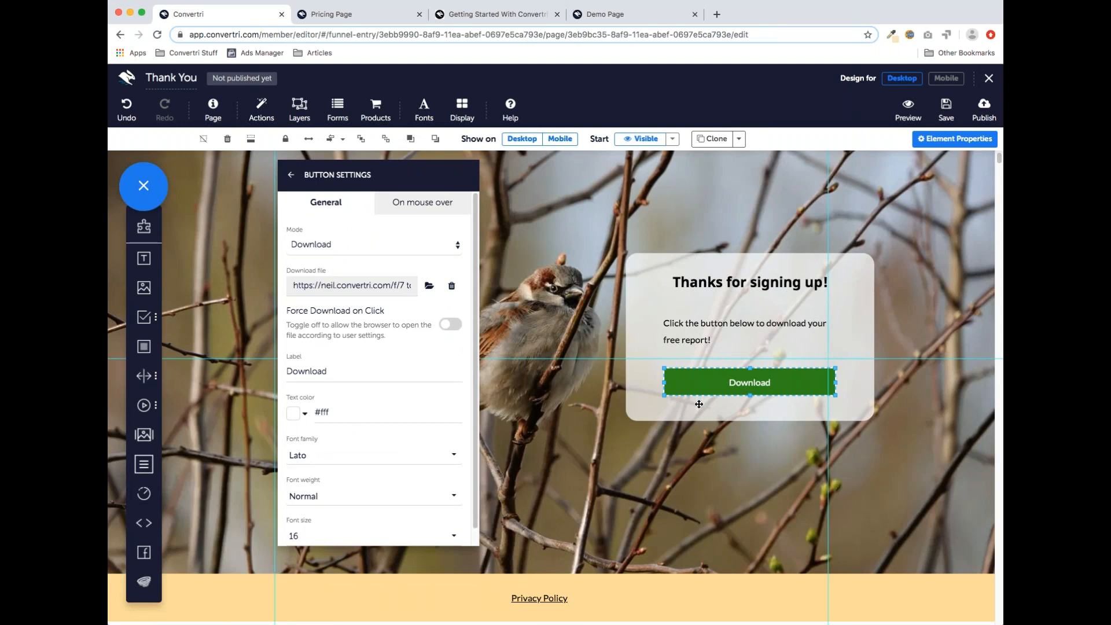
# Close the Download button's settings and look over the desktop layout of the page
pyautogui.click(294, 178)
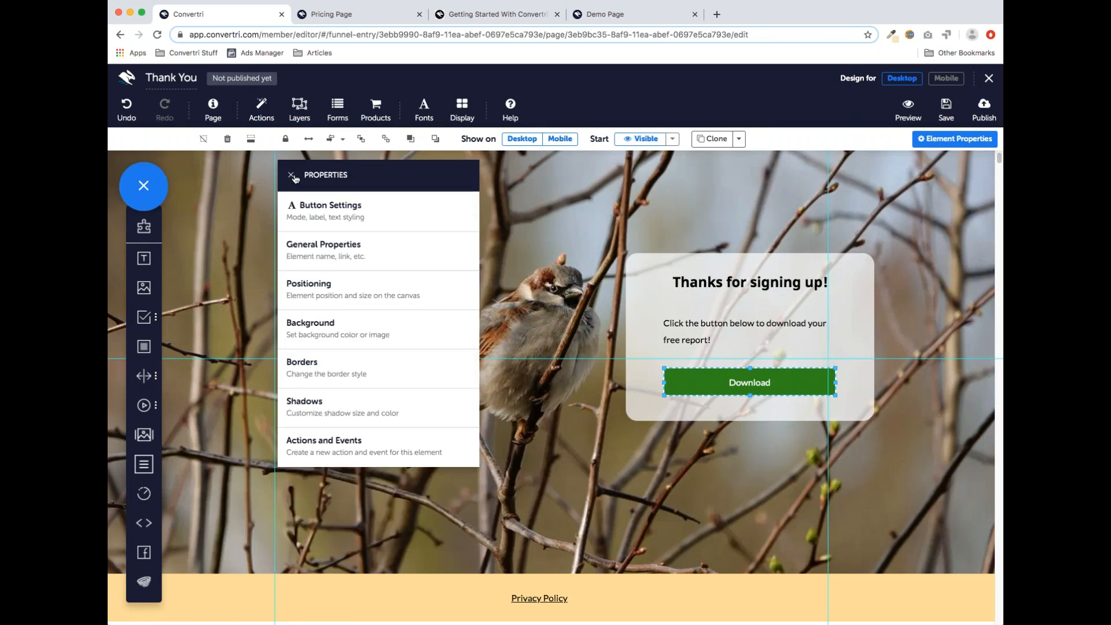
pyautogui.scroll(2, 546, 323)
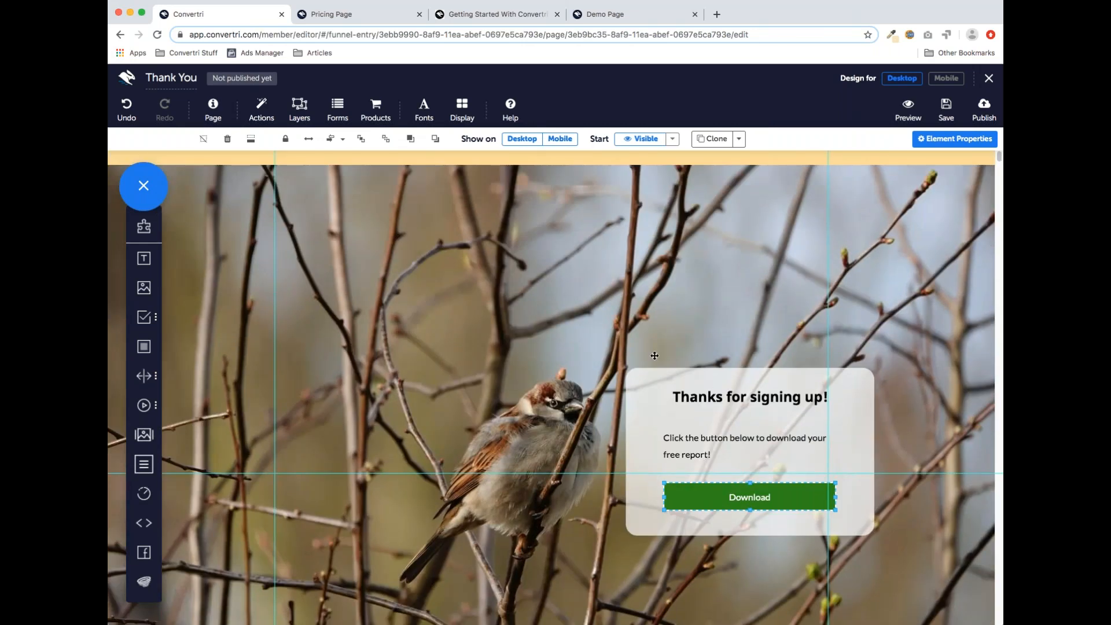
pyautogui.scroll(-1, 569, 372)
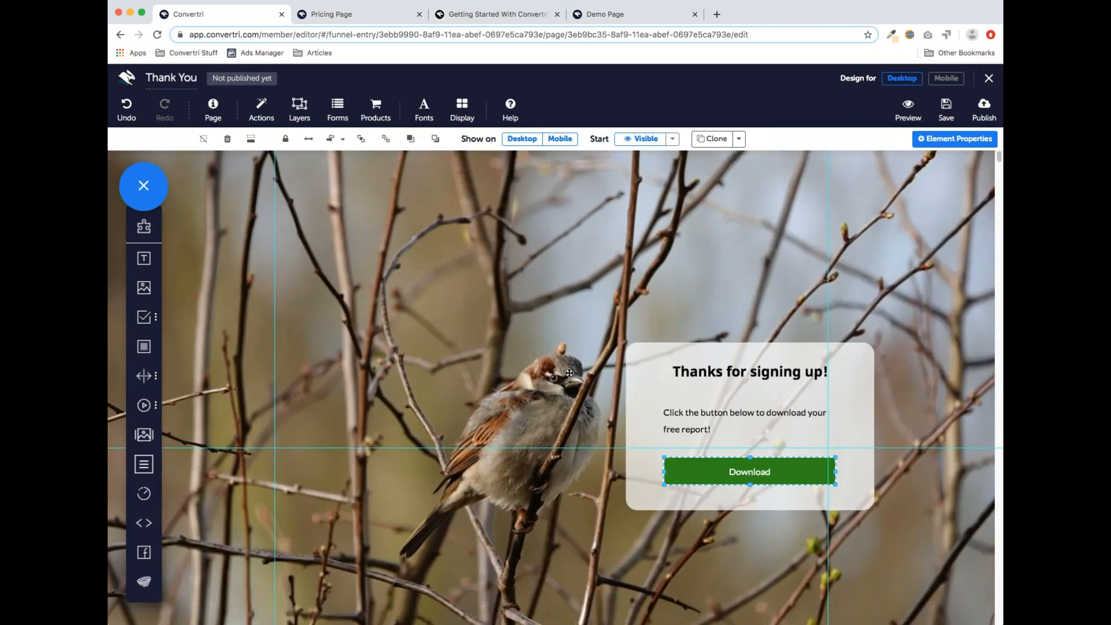
pyautogui.click(445, 353)
pyautogui.scroll(-5, 446, 353)
pyautogui.scroll(4, 463, 359)
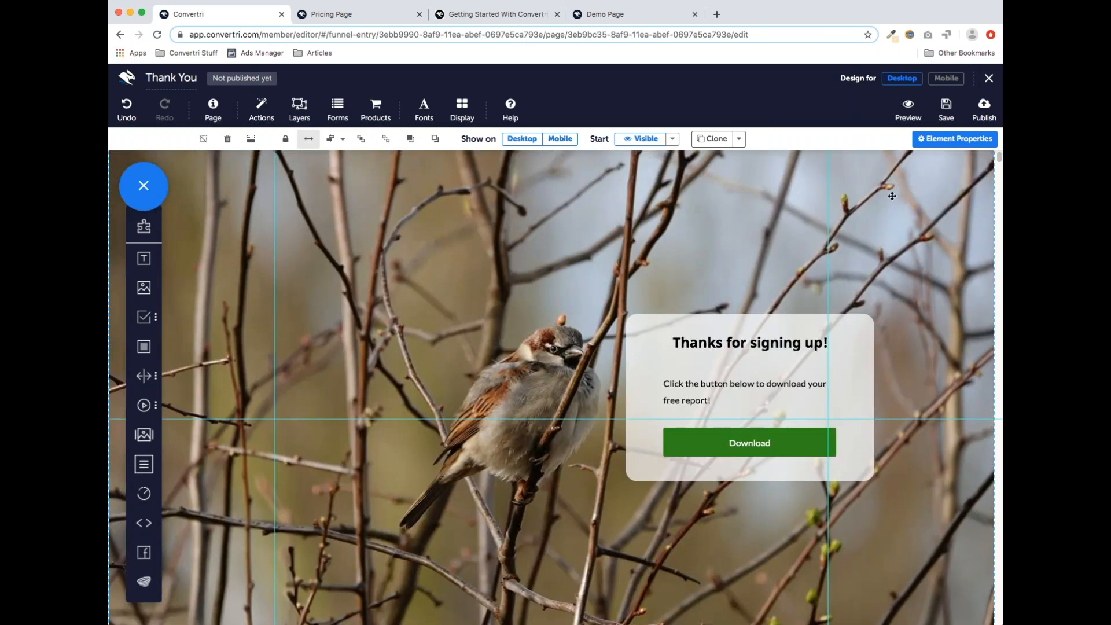
# In the mobile design, move the Privacy Policy footer down and stretch the background photo to meet it
pyautogui.click(947, 78)
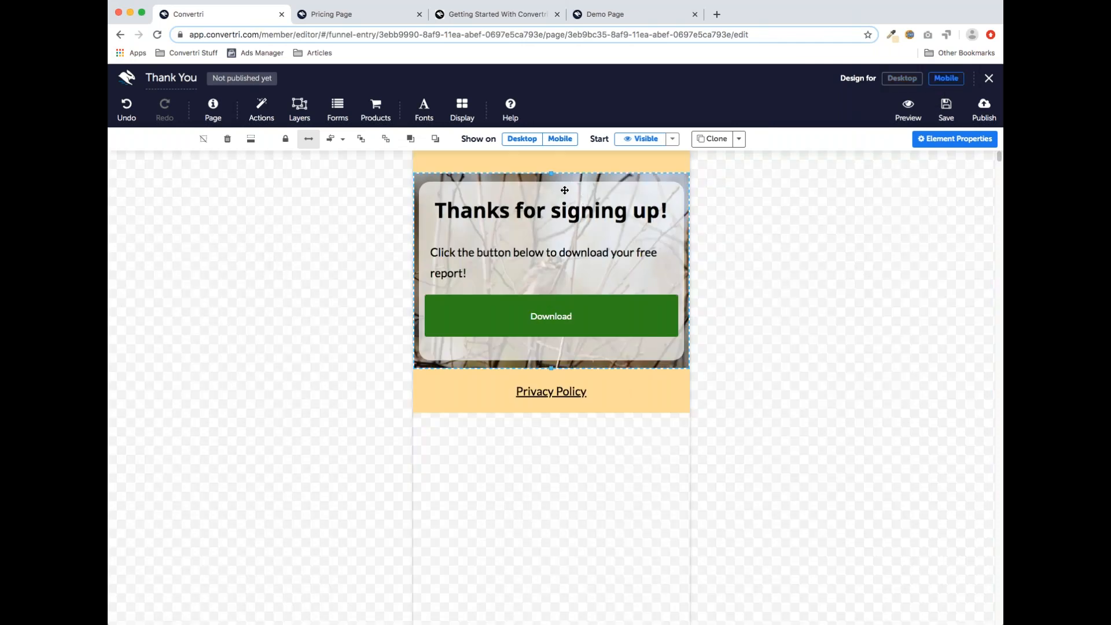
pyautogui.click(473, 396)
pyautogui.click(436, 373)
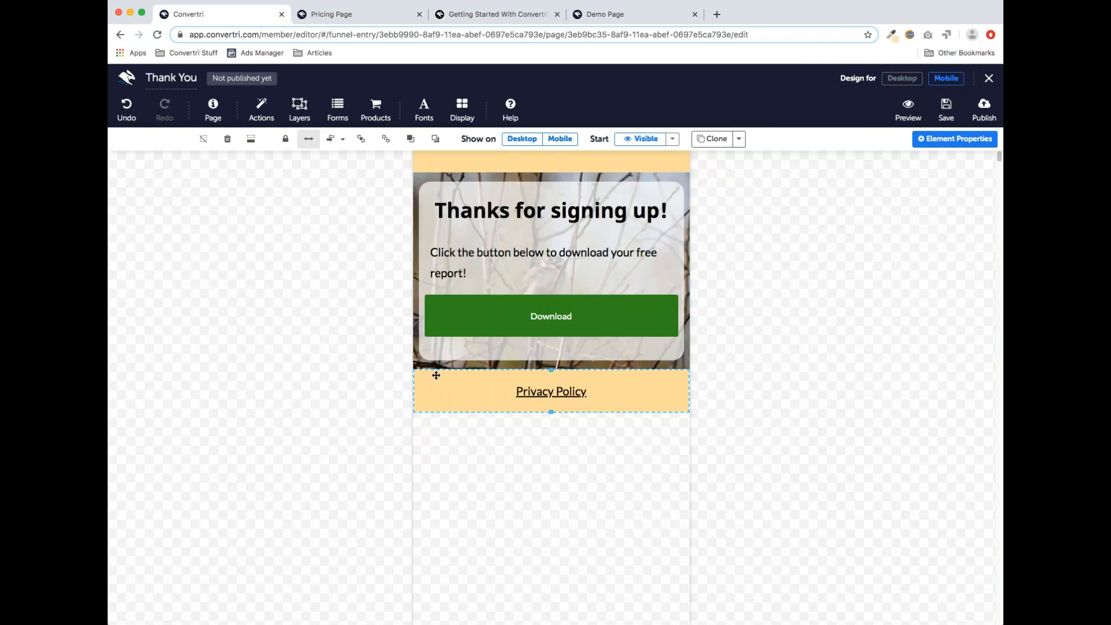
pyautogui.moveTo(444, 373); pyautogui.dragTo(447, 505)
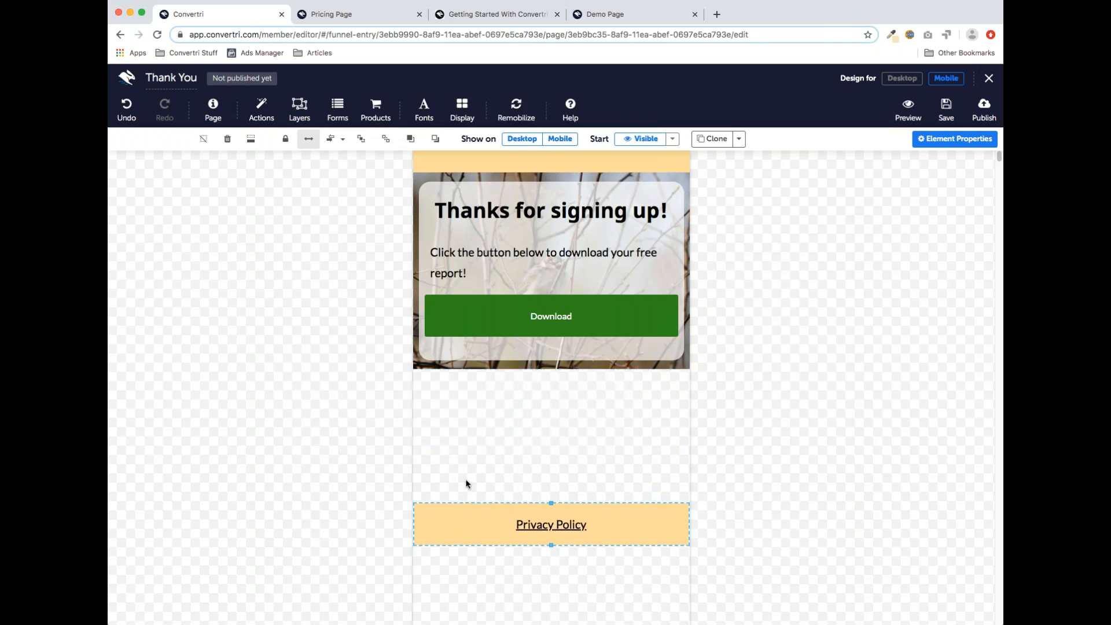
pyautogui.click(520, 366)
pyautogui.moveTo(554, 368); pyautogui.dragTo(542, 501)
pyautogui.click(480, 513)
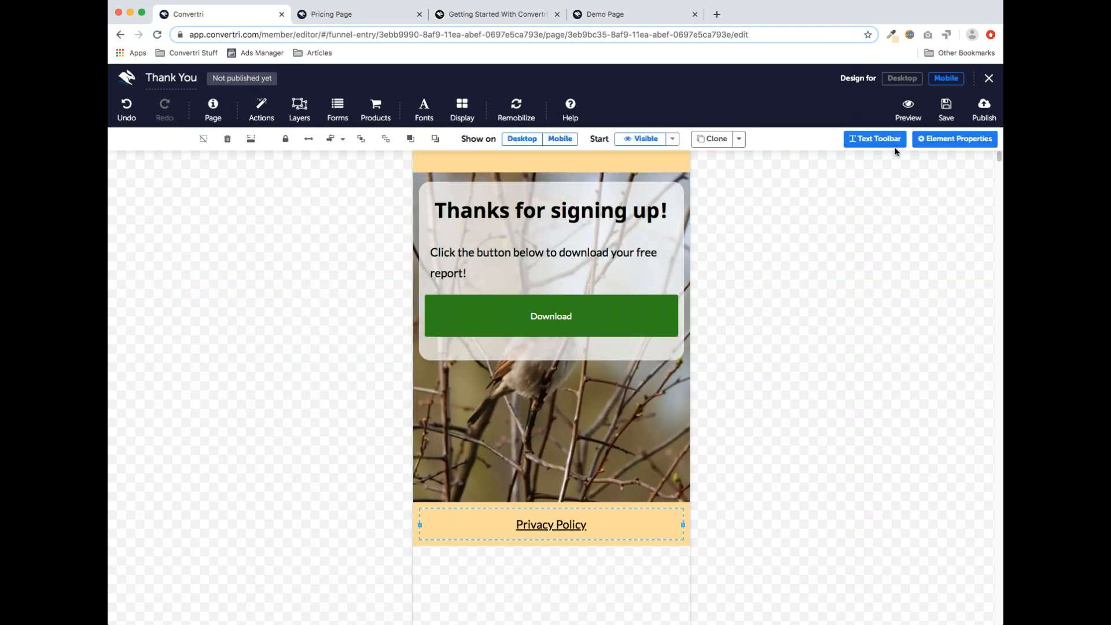
# Check the desktop design, return to the mobile one and move the thank-you panel down to the middle of the photo
pyautogui.scroll(8, 606, 295)
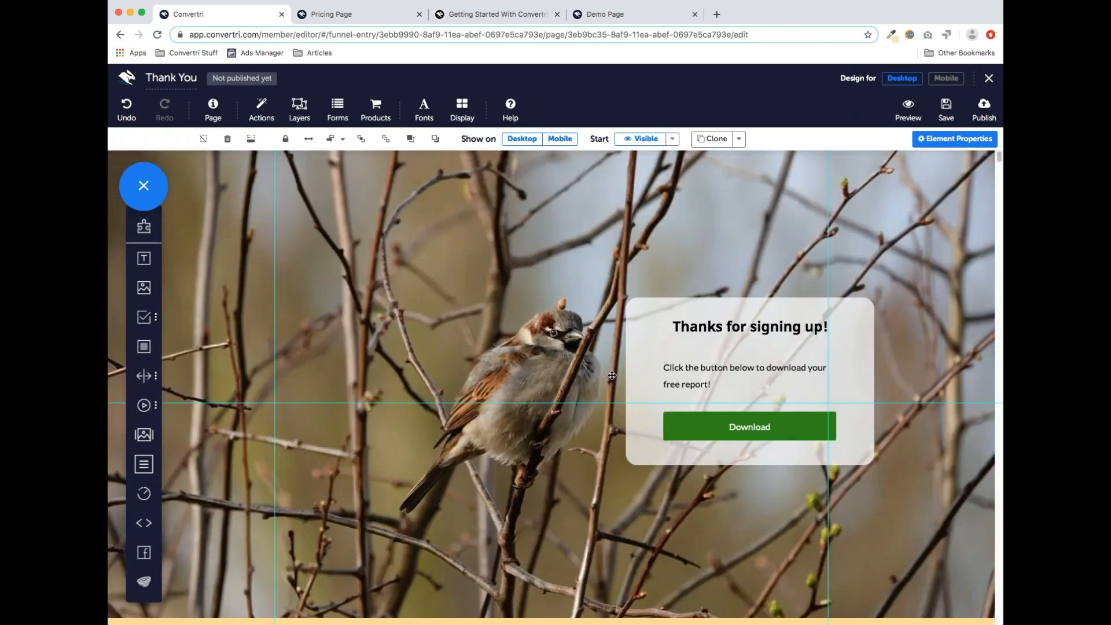
pyautogui.click(946, 78)
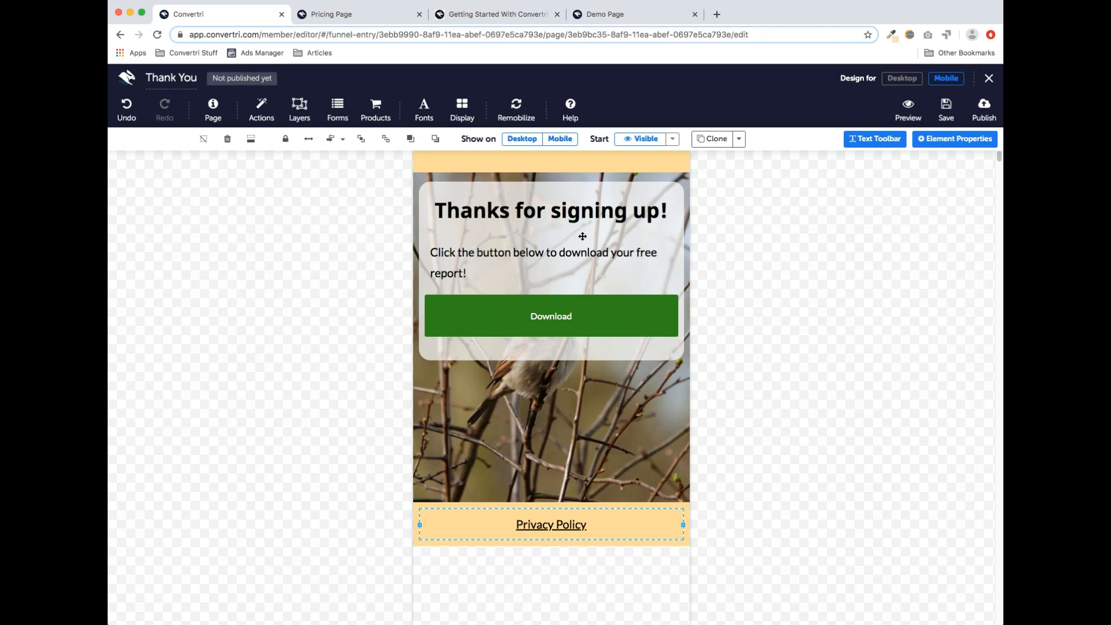
pyautogui.click(571, 189)
pyautogui.moveTo(572, 190); pyautogui.dragTo(574, 256)
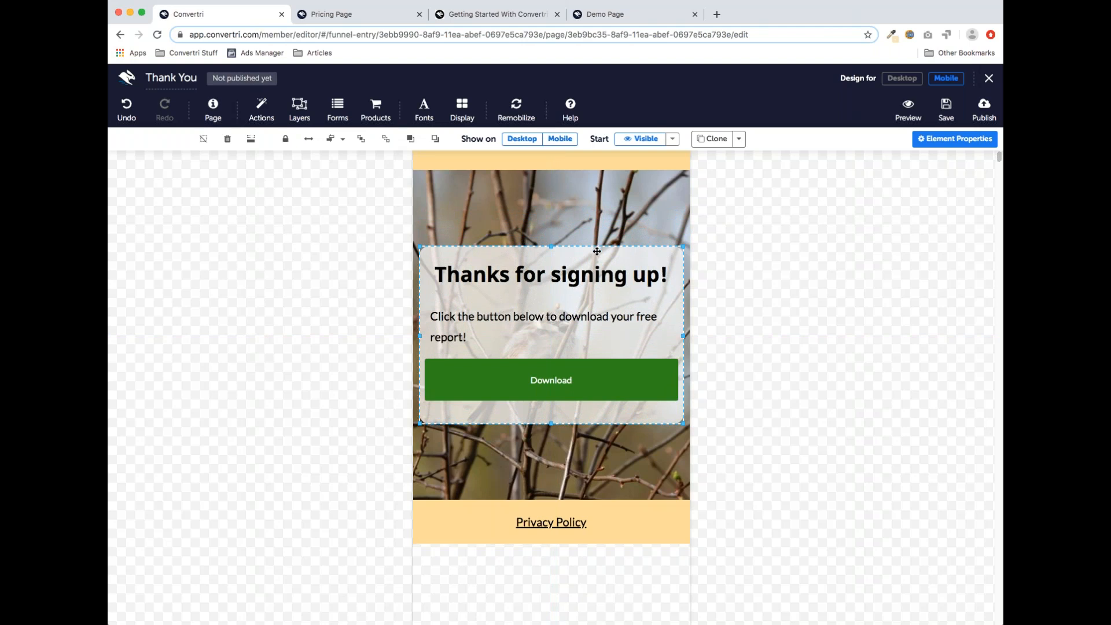
# Move the mobile Privacy Policy footer further down and extend the background photo to its new upper edge
pyautogui.click(653, 515)
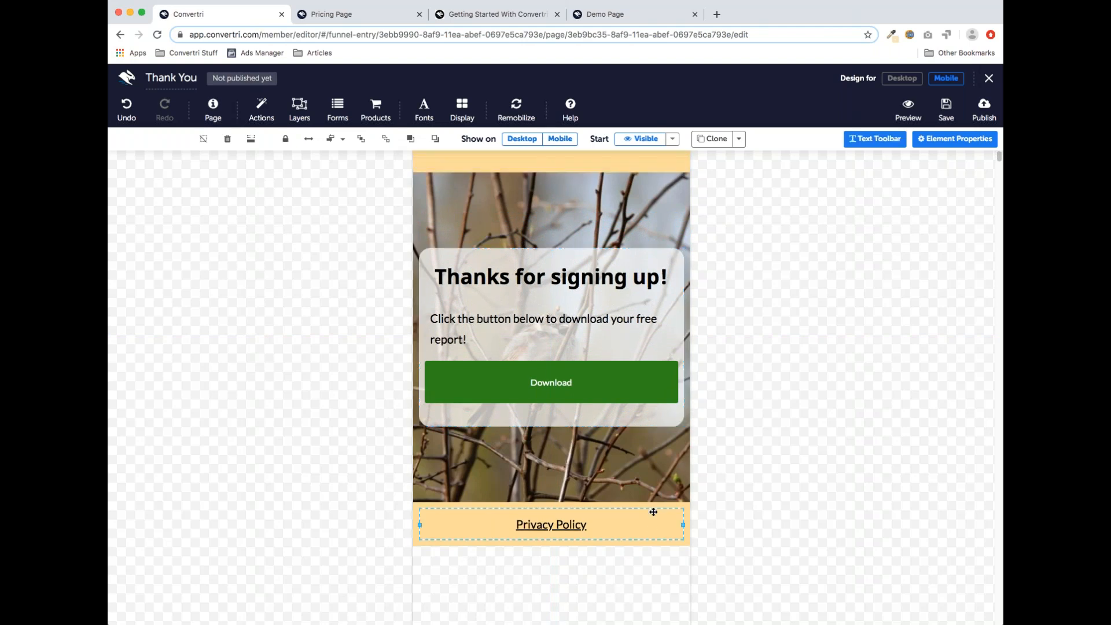
pyautogui.click(653, 505)
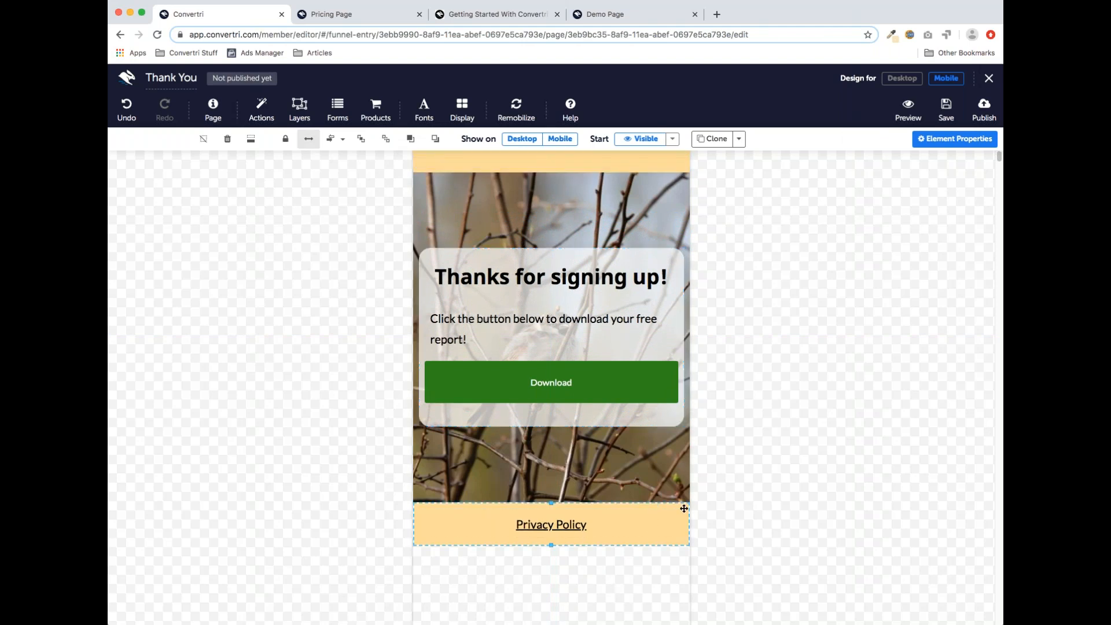
pyautogui.moveTo(683, 506); pyautogui.dragTo(685, 543)
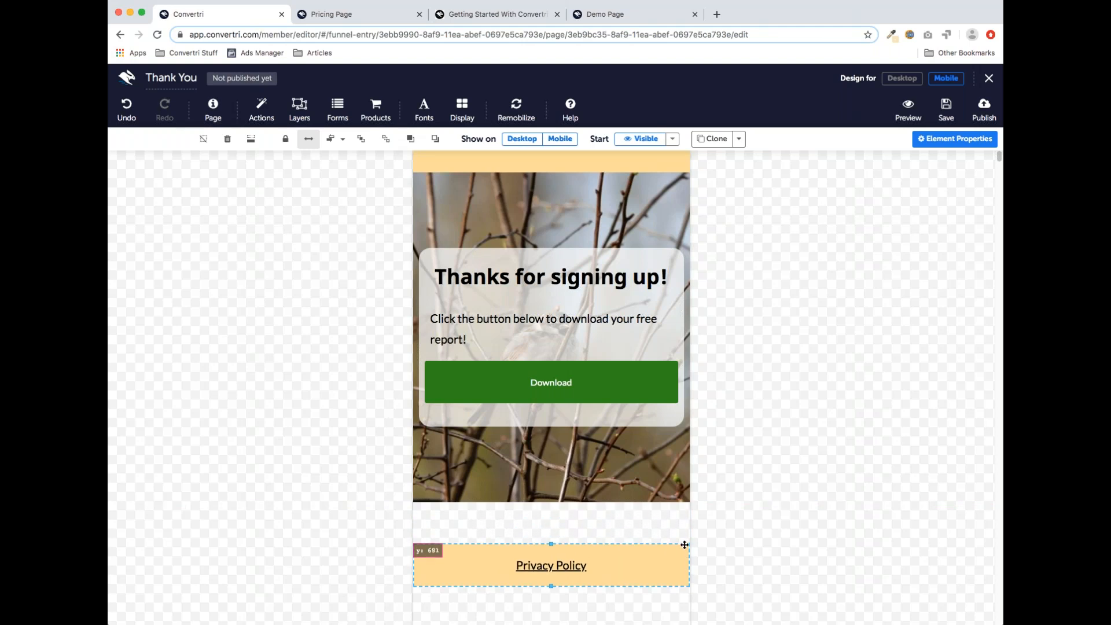
pyautogui.click(551, 502)
pyautogui.moveTo(551, 501); pyautogui.dragTo(551, 544)
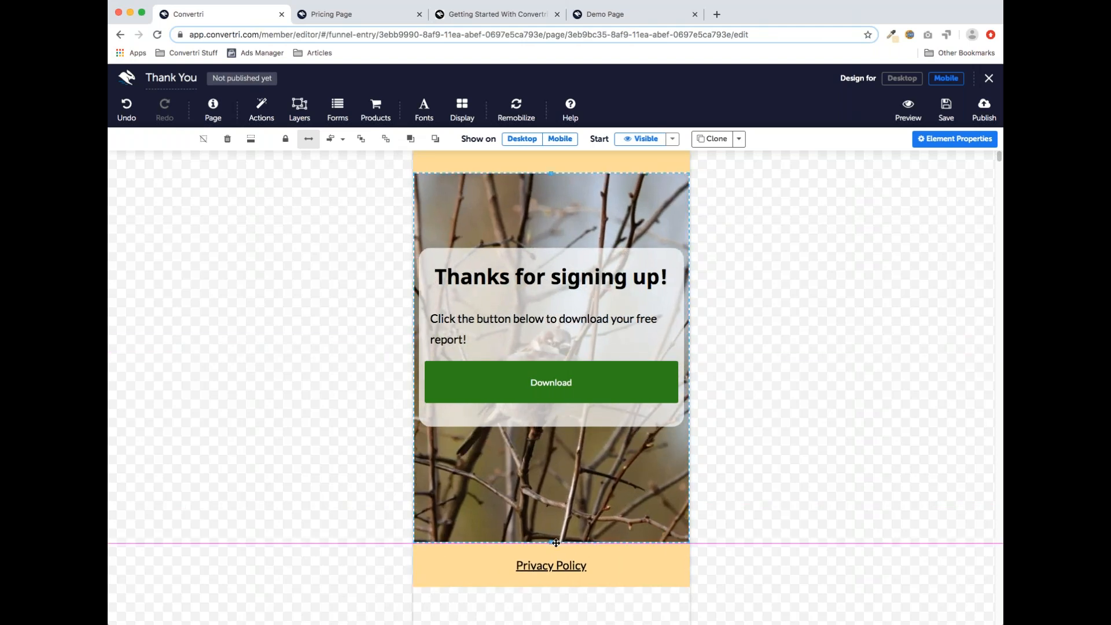
# Nudge the mobile thank-you panel slightly lower to centre it on the taller photo
pyautogui.click(579, 253)
pyautogui.moveTo(579, 253); pyautogui.dragTo(578, 264)
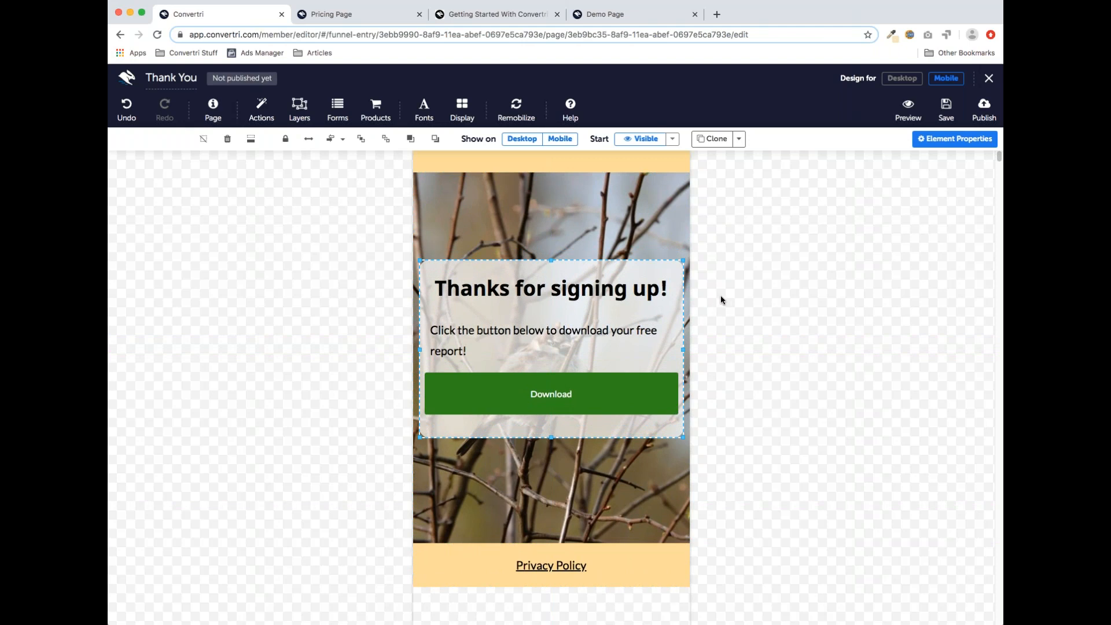
pyautogui.click(723, 299)
# Save the Thank You page, publish it at the path demo/thankyou and open the live page
pyautogui.click(946, 108)
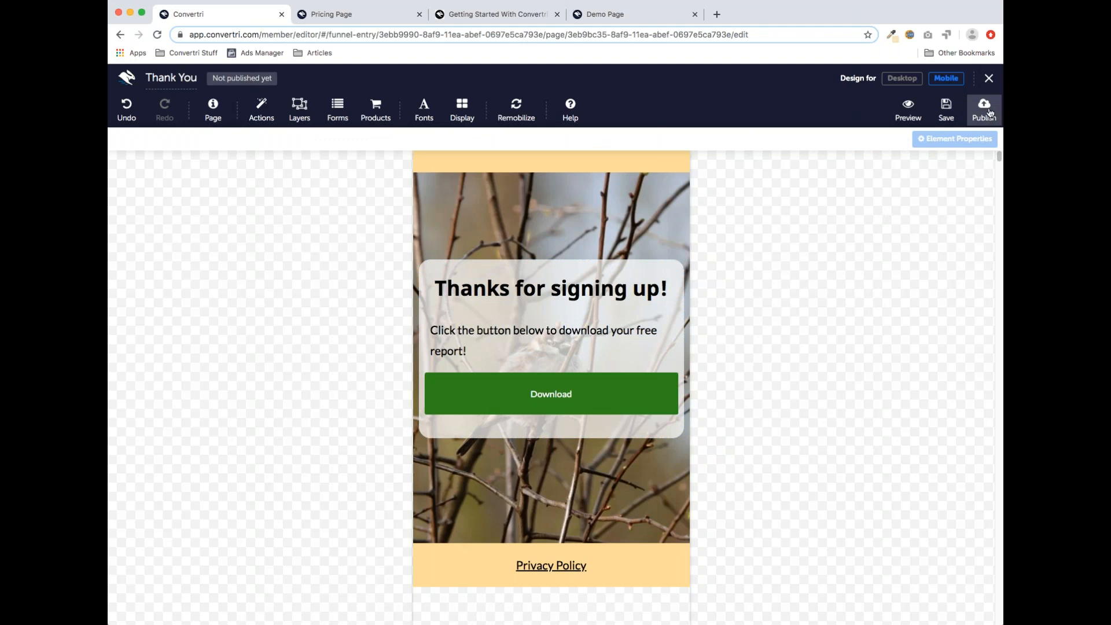
pyautogui.click(991, 113)
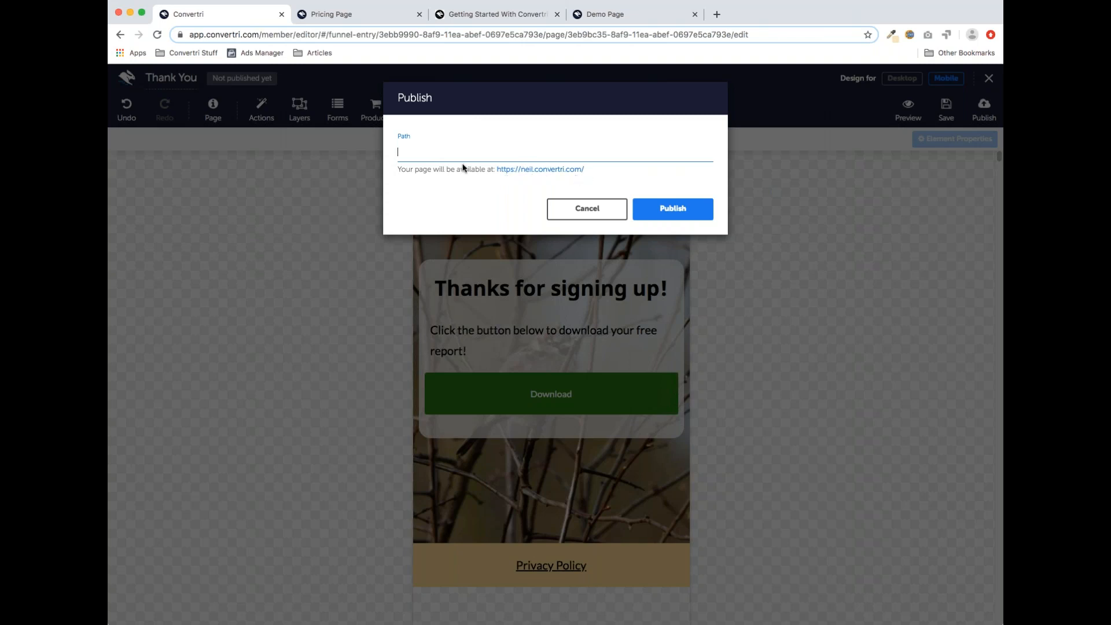
pyautogui.write('demo/thankyou')
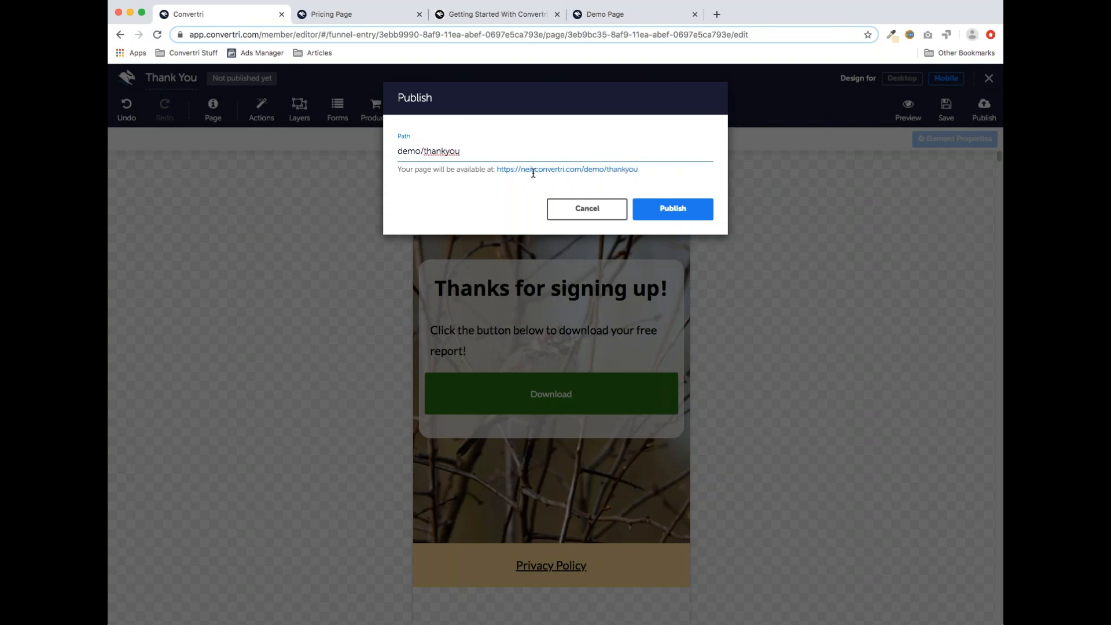
pyautogui.click(678, 210)
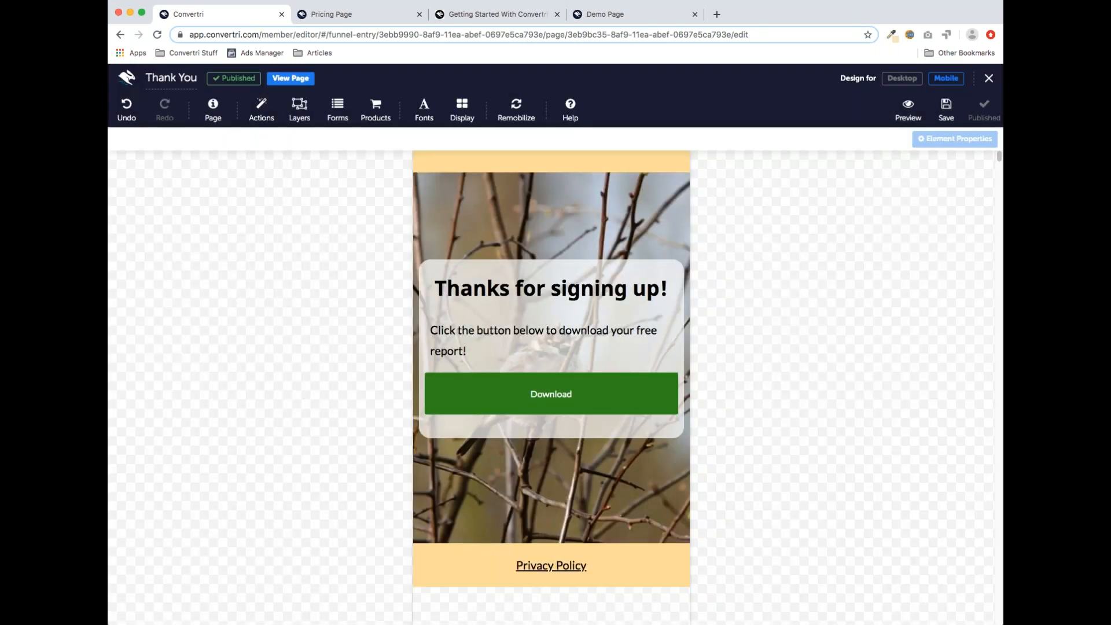
pyautogui.click(299, 84)
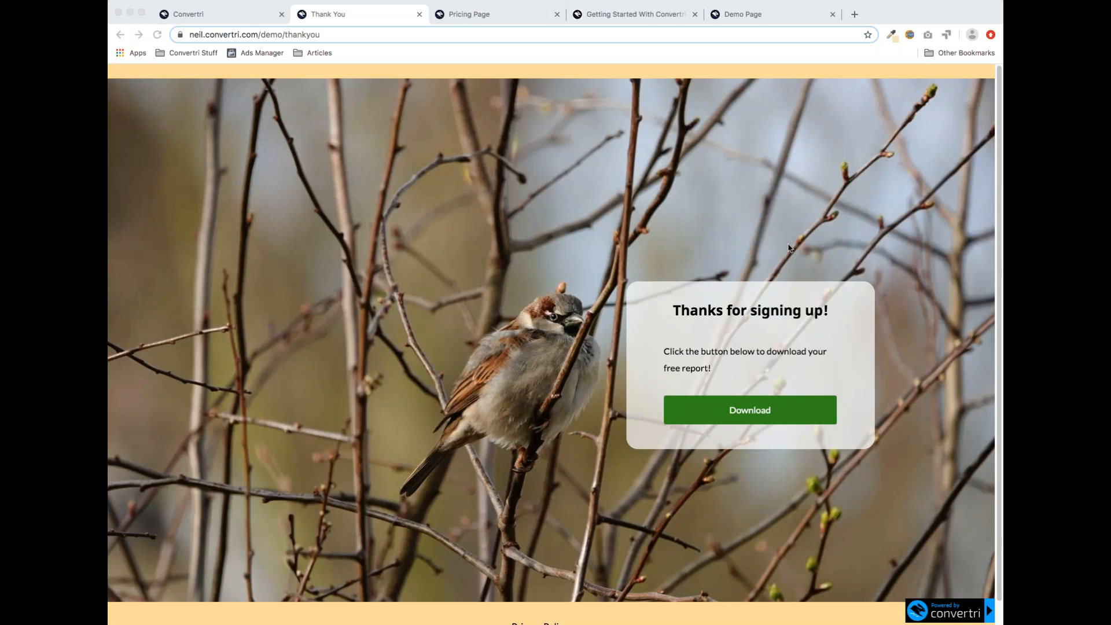
# Return to the page editor, save the Thank You page and exit to the Demo funnel's pages
pyautogui.click(243, 14)
pyautogui.click(946, 109)
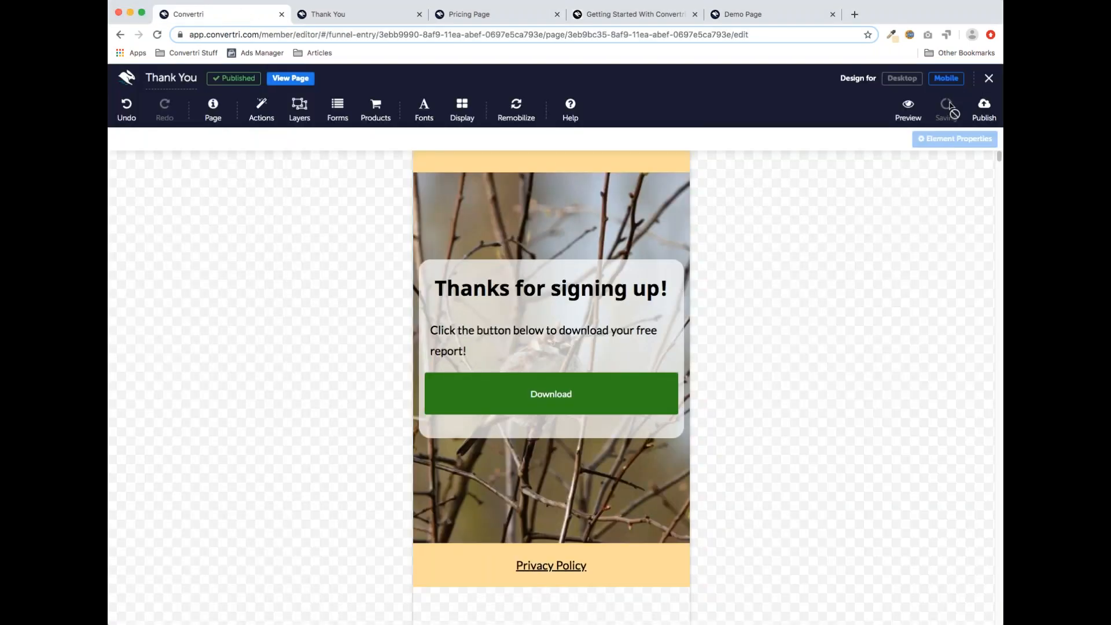
pyautogui.click(989, 78)
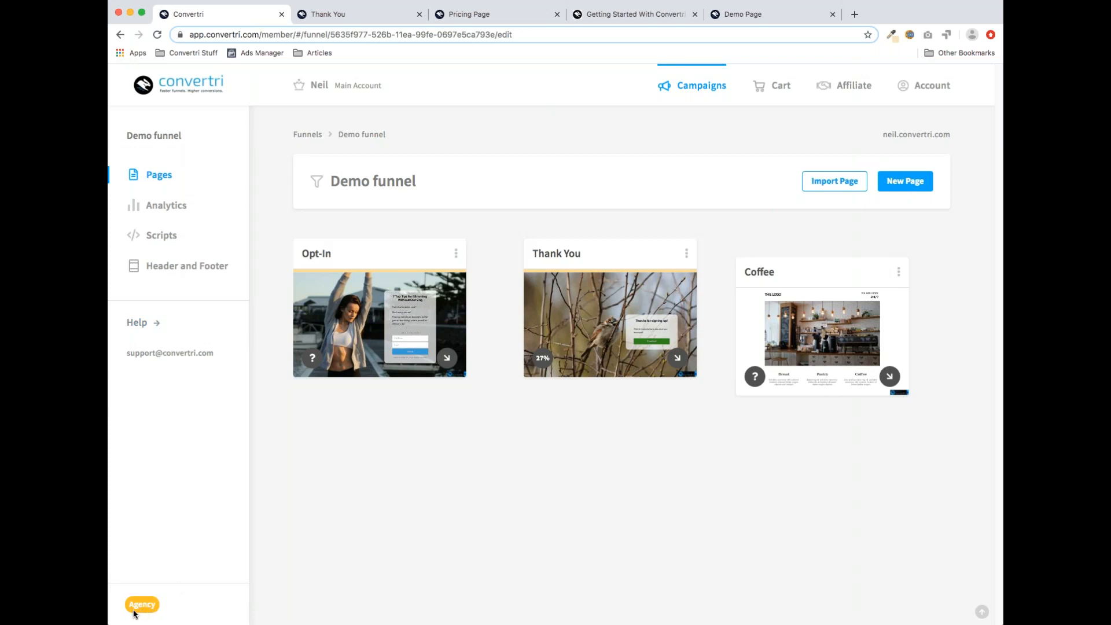
# Reopen the Thank You page for editing from the Demo funnel
pyautogui.moveTo(131, 604); pyautogui.dragTo(154, 606)
pyautogui.moveTo(568, 329)
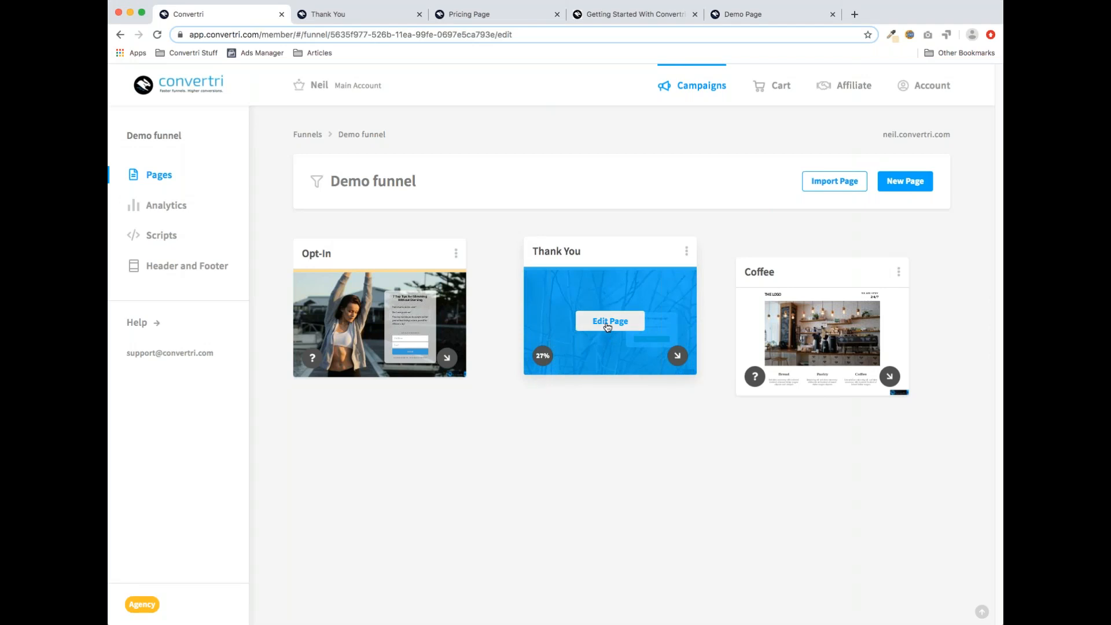
pyautogui.moveTo(608, 336)
pyautogui.click(608, 327)
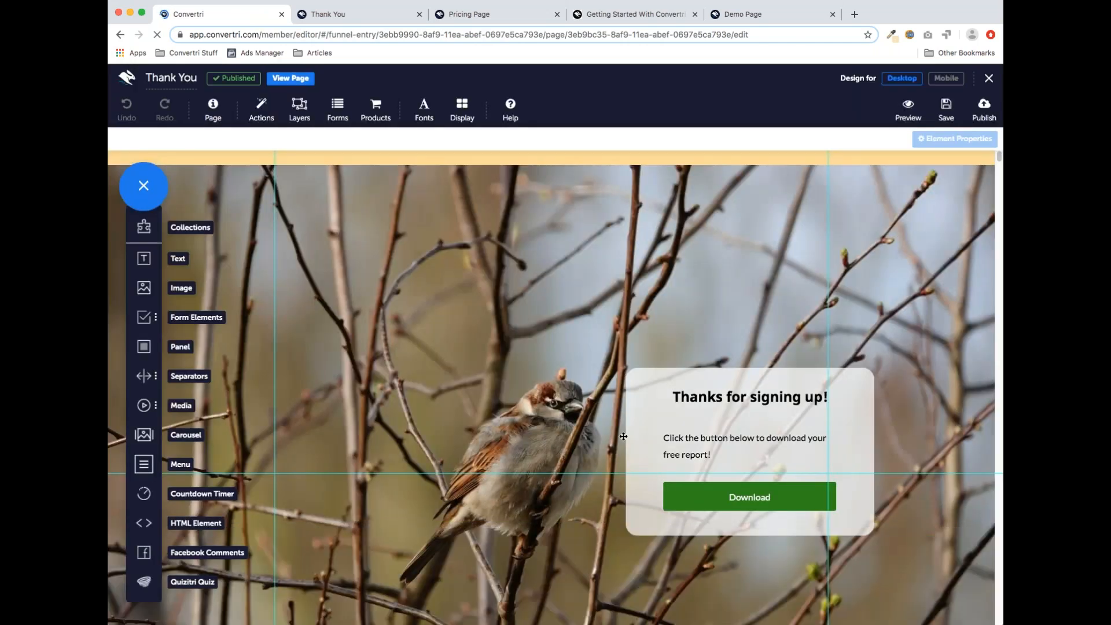
# Try the Monochrome effect on the background photo with grey rgb(144, 141, 141), switch it off and close the image properties
pyautogui.click(510, 272)
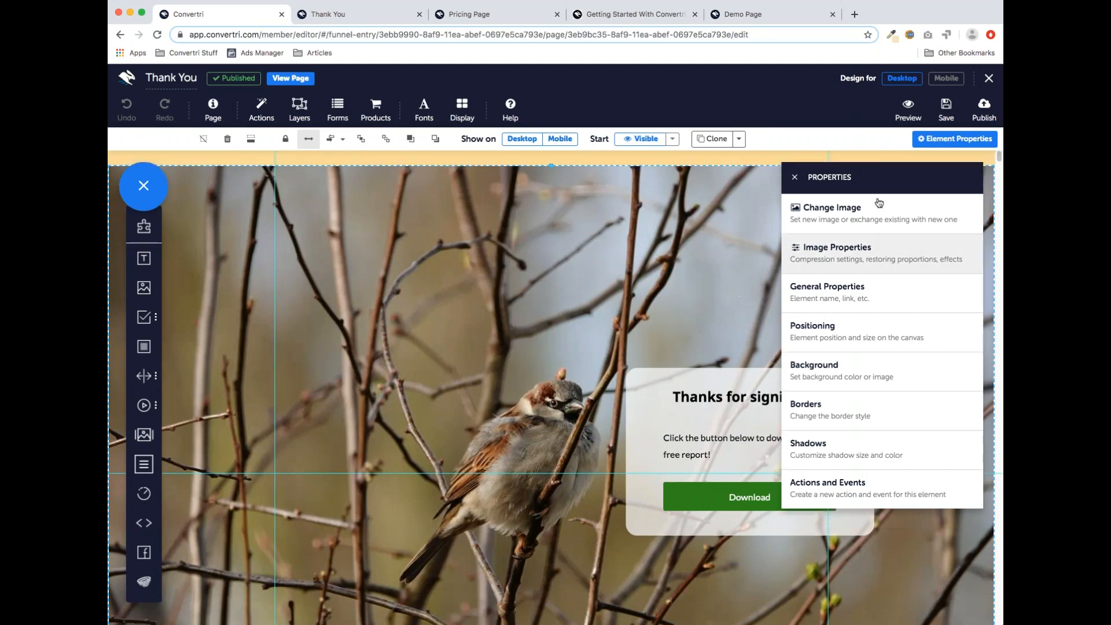
pyautogui.click(867, 257)
pyautogui.scroll(-1, 906, 318)
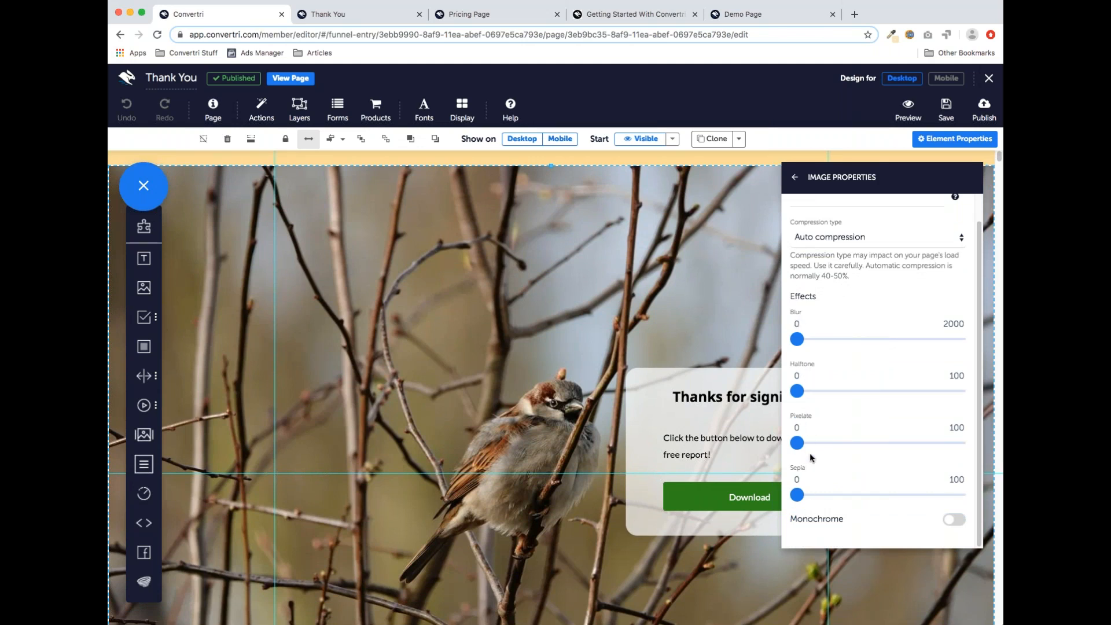
pyautogui.click(955, 520)
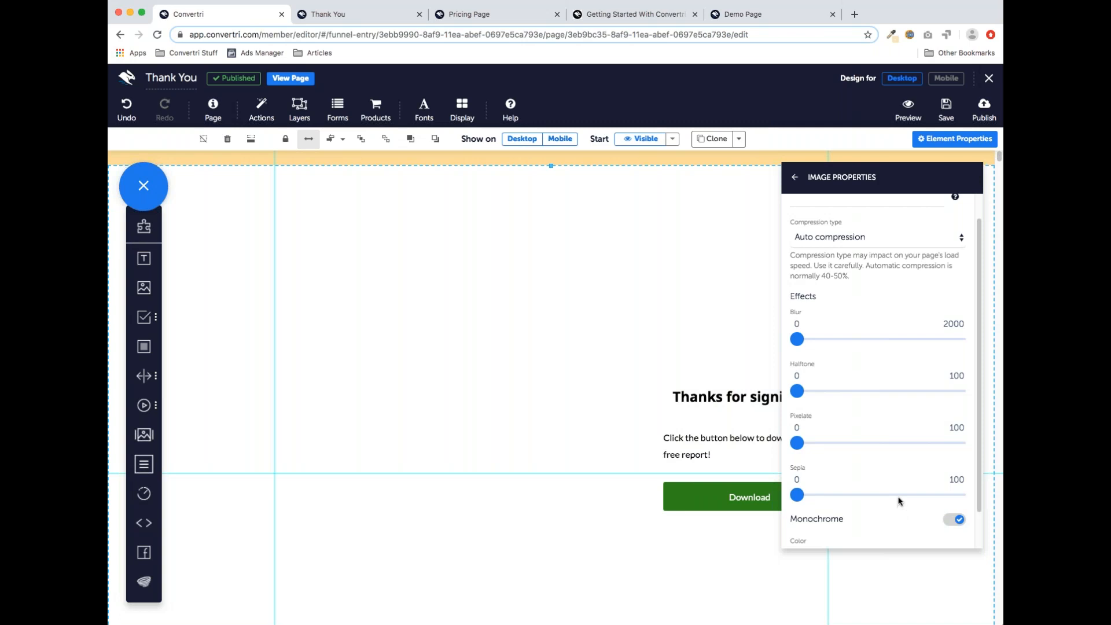
pyautogui.scroll(-1, 899, 495)
pyautogui.click(799, 515)
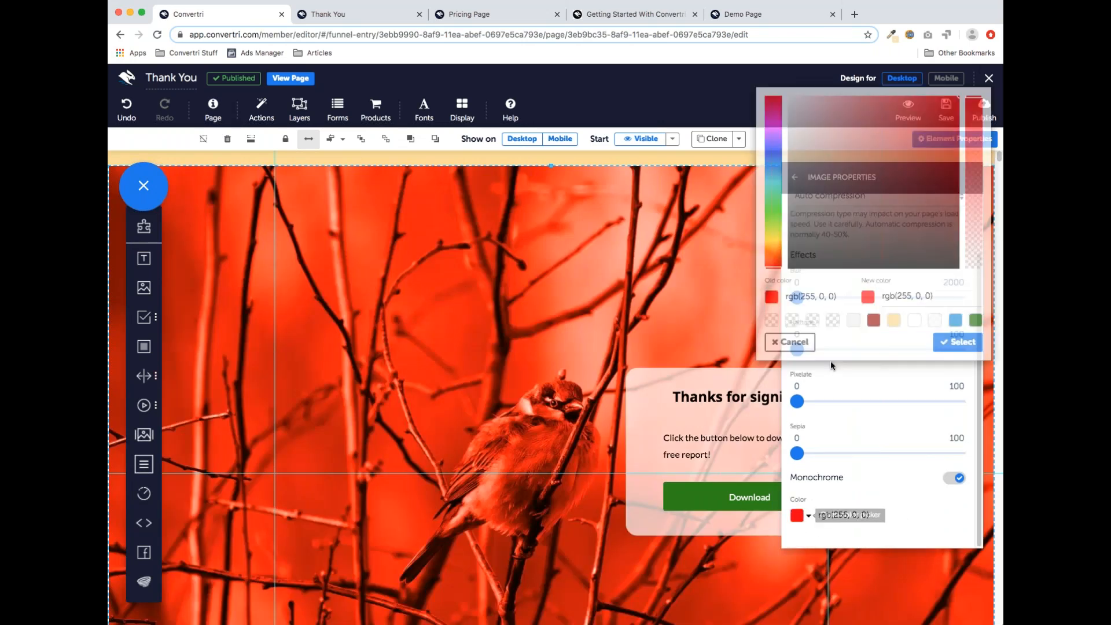
pyautogui.moveTo(788, 245)
pyautogui.mouseDown()
pyautogui.moveTo(795, 190)
pyautogui.moveTo(790, 206)
pyautogui.mouseUp()
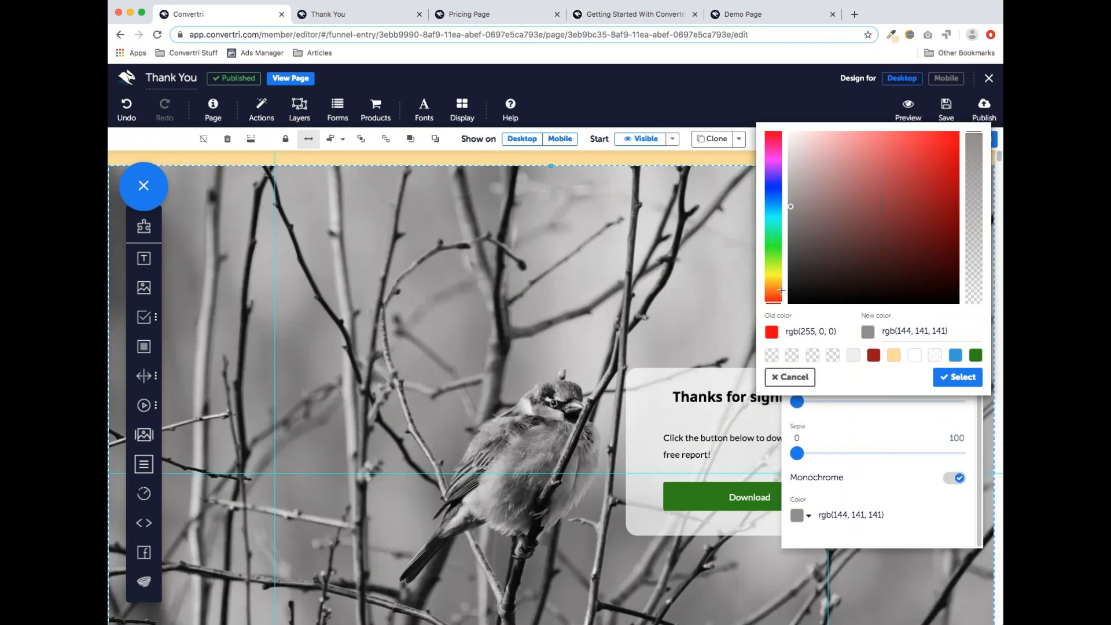
pyautogui.click(804, 380)
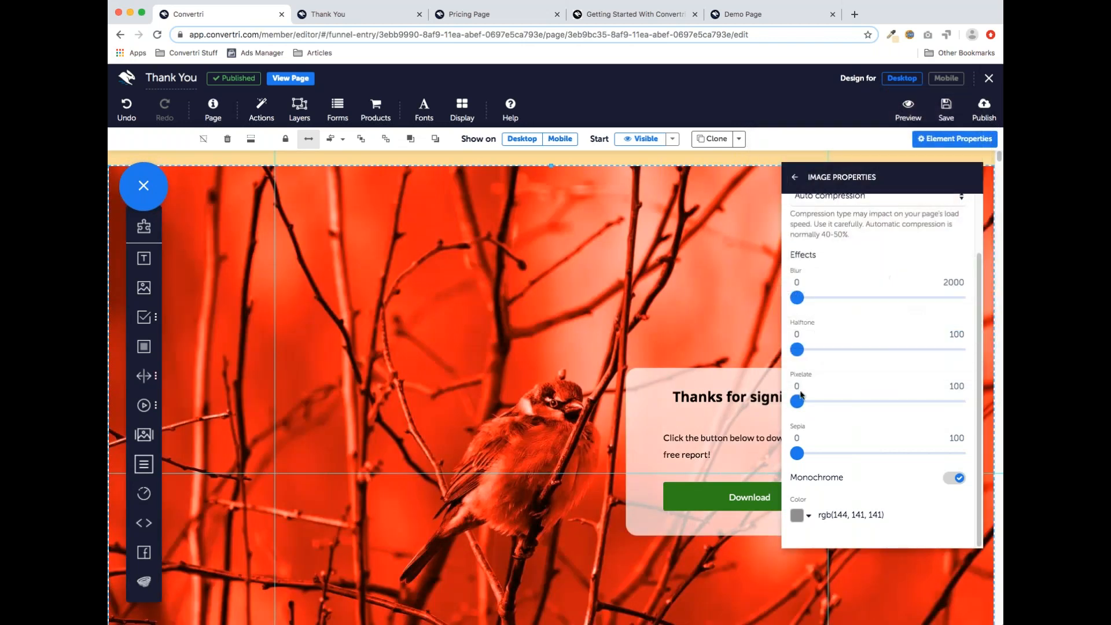
pyautogui.click(955, 478)
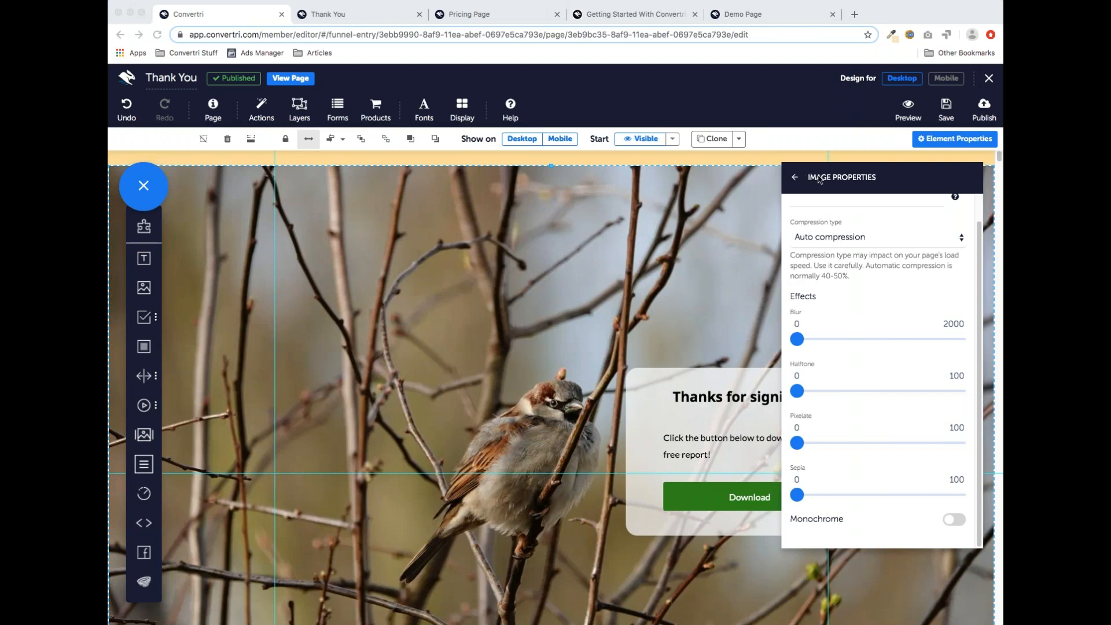
pyautogui.click(796, 181)
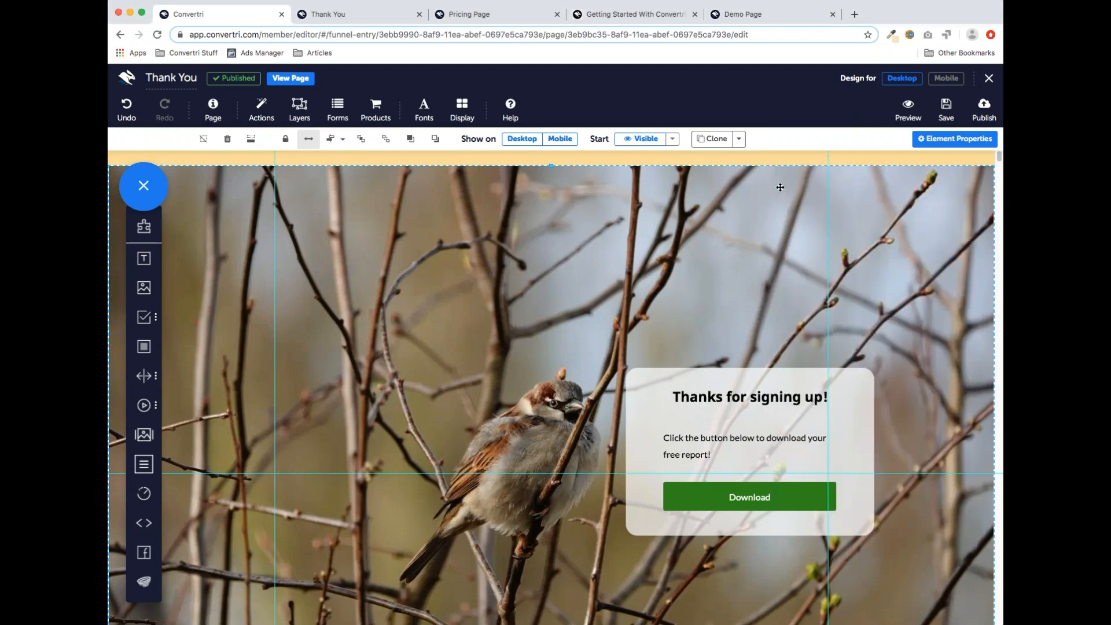
# Check the Thank You page's publish path and full web address, and close the publish settings without publishing again
pyautogui.click(984, 113)
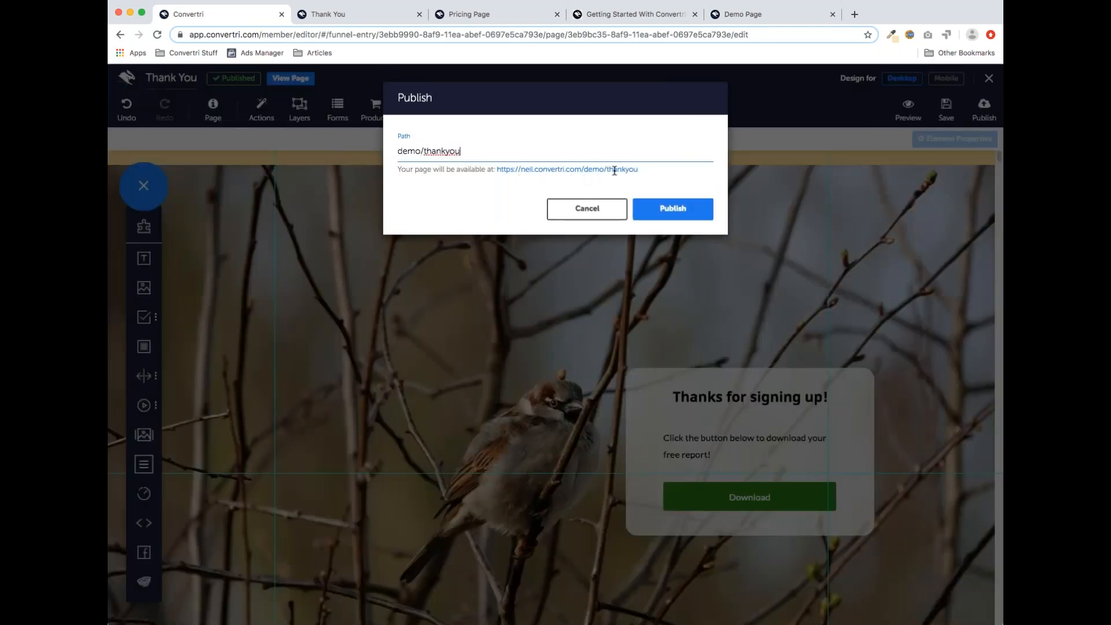
pyautogui.moveTo(642, 170); pyautogui.dragTo(496, 169)
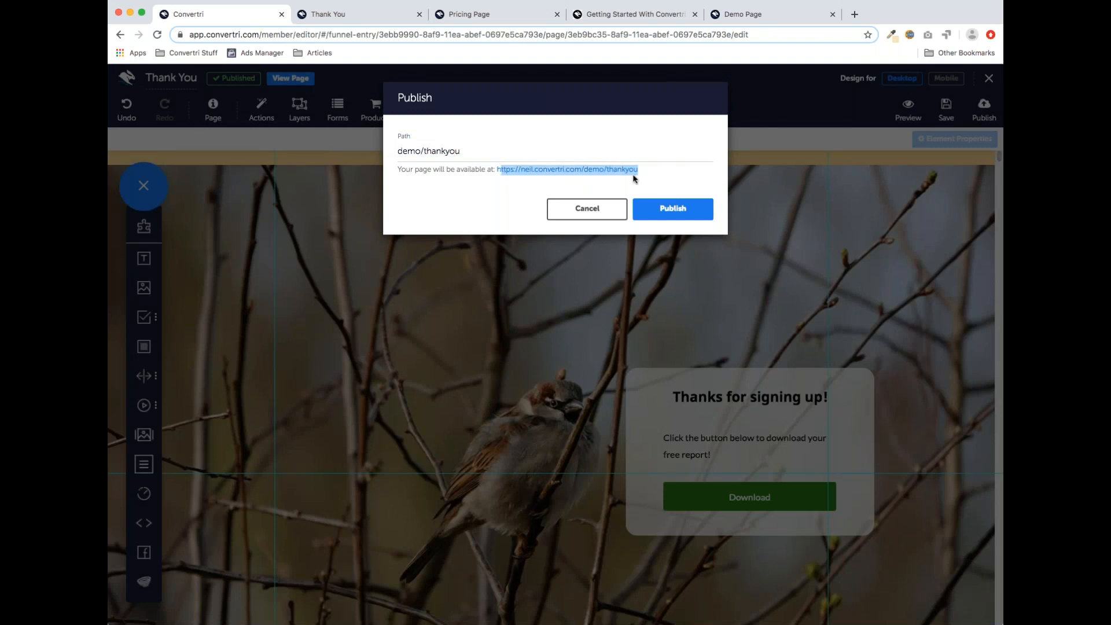
pyautogui.click(462, 153)
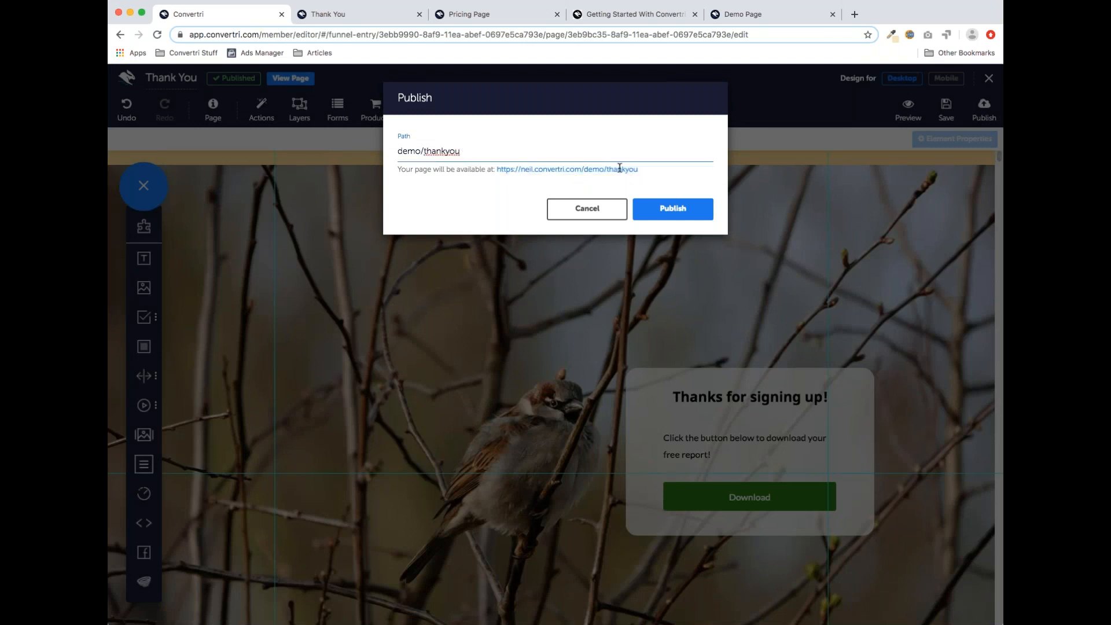
pyautogui.click(591, 210)
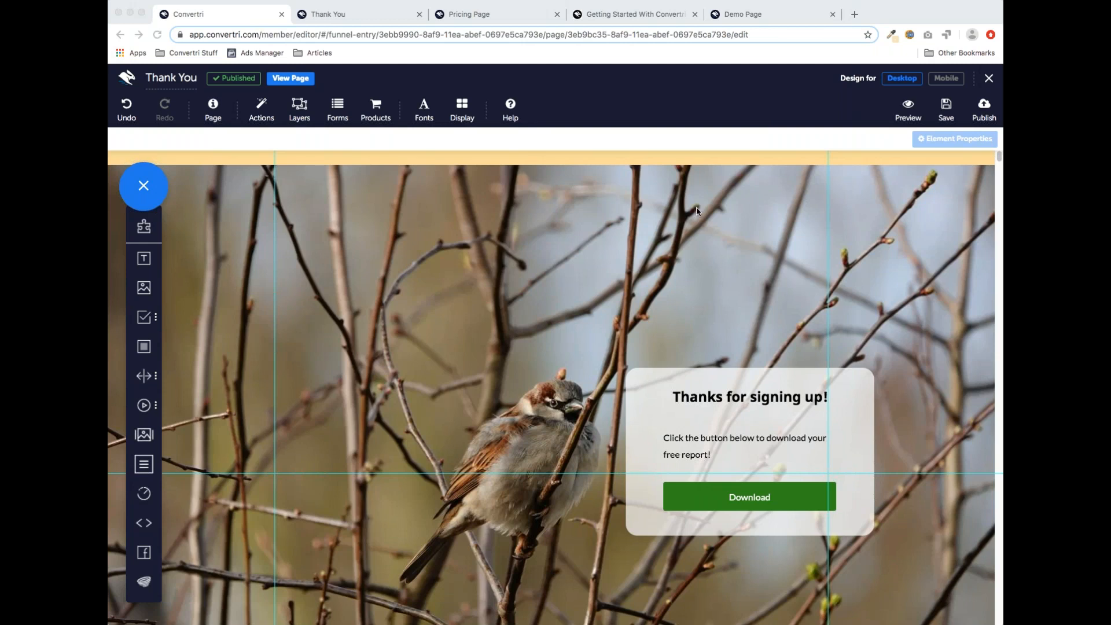
# View the Getting Started With Convertri - 2020/04/16 help article and return to the Thank You page editor
pyautogui.click(626, 13)
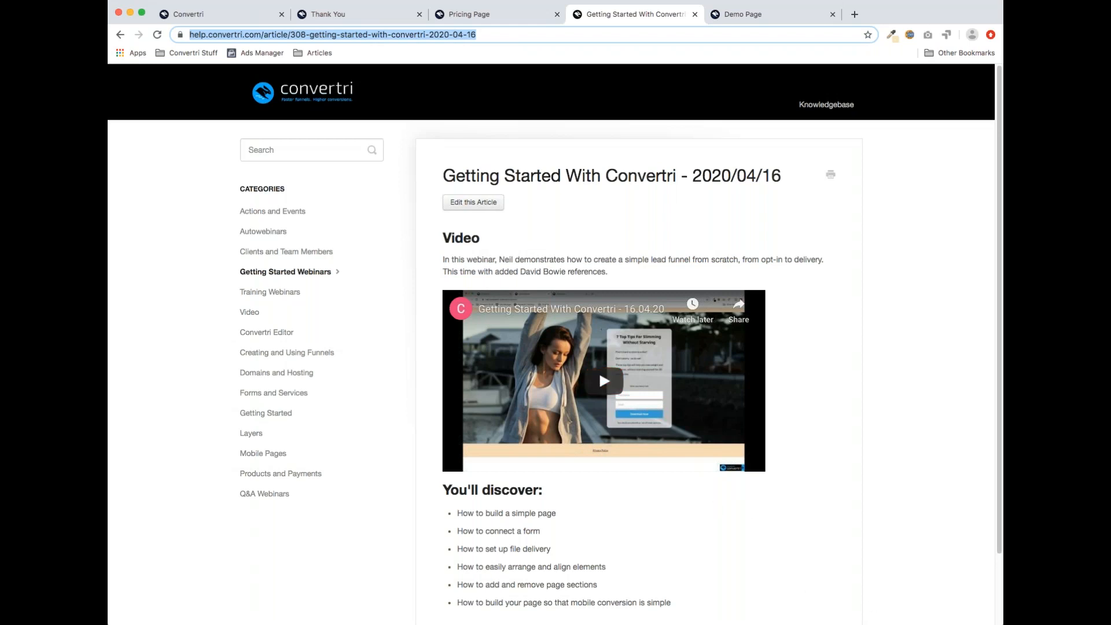
pyautogui.press('super+Tab')
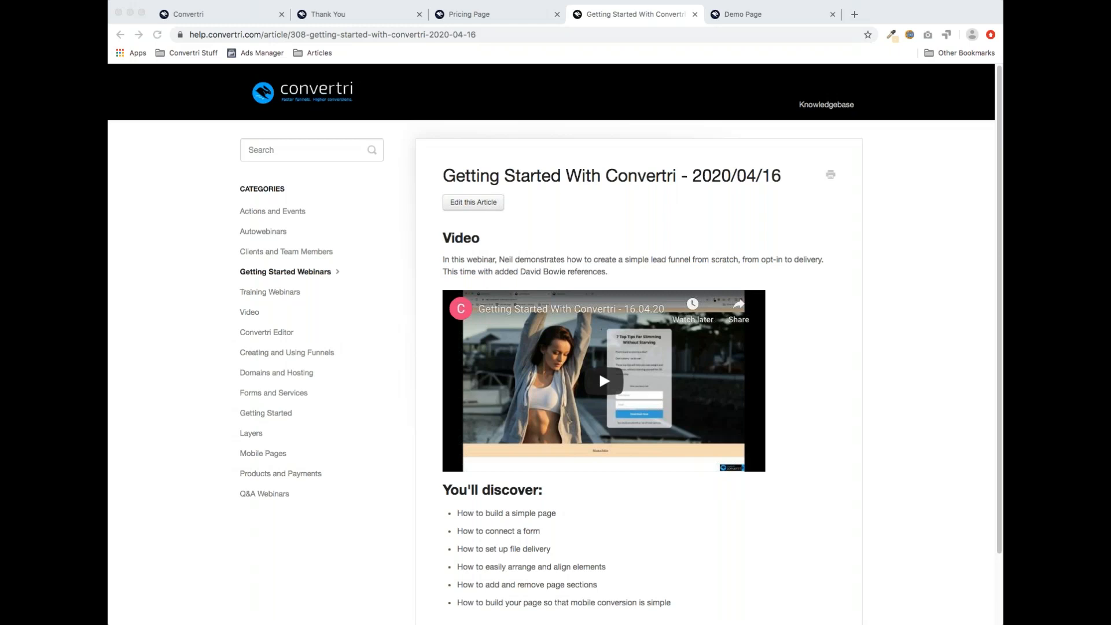
pyautogui.click(227, 16)
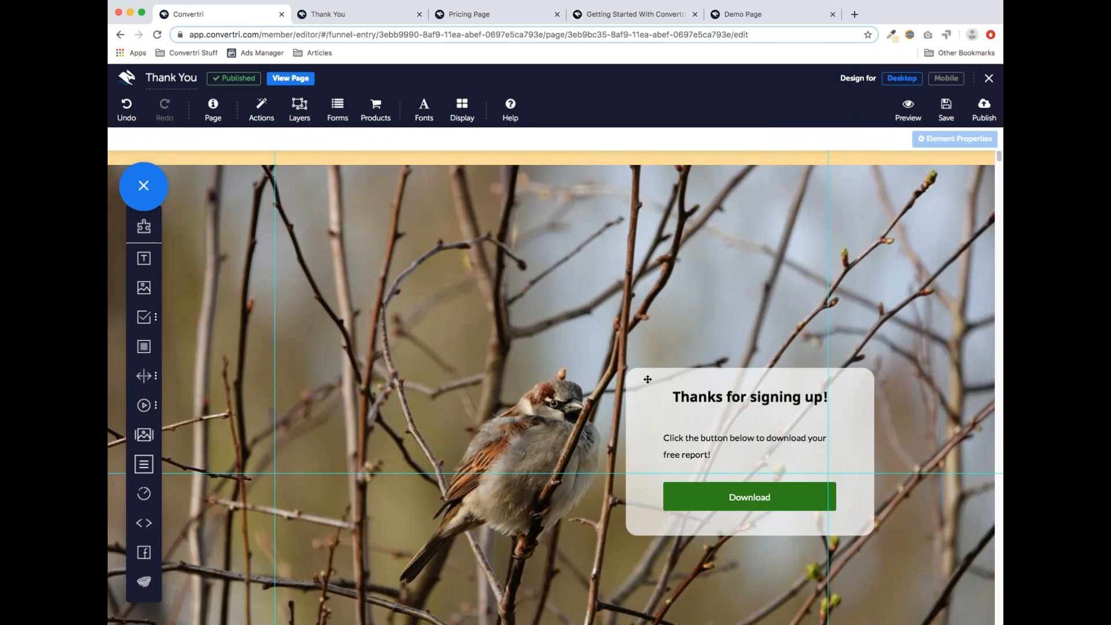
# Nudge the "Thanks for signing up!" box slightly to the right and down
pyautogui.scroll(3, 764, 353)
pyautogui.moveTo(757, 372)
pyautogui.mouseDown()
pyautogui.moveTo(663, 372)
pyautogui.moveTo(386, 230)
pyautogui.moveTo(765, 288)
pyautogui.moveTo(768, 377)
pyautogui.mouseUp()
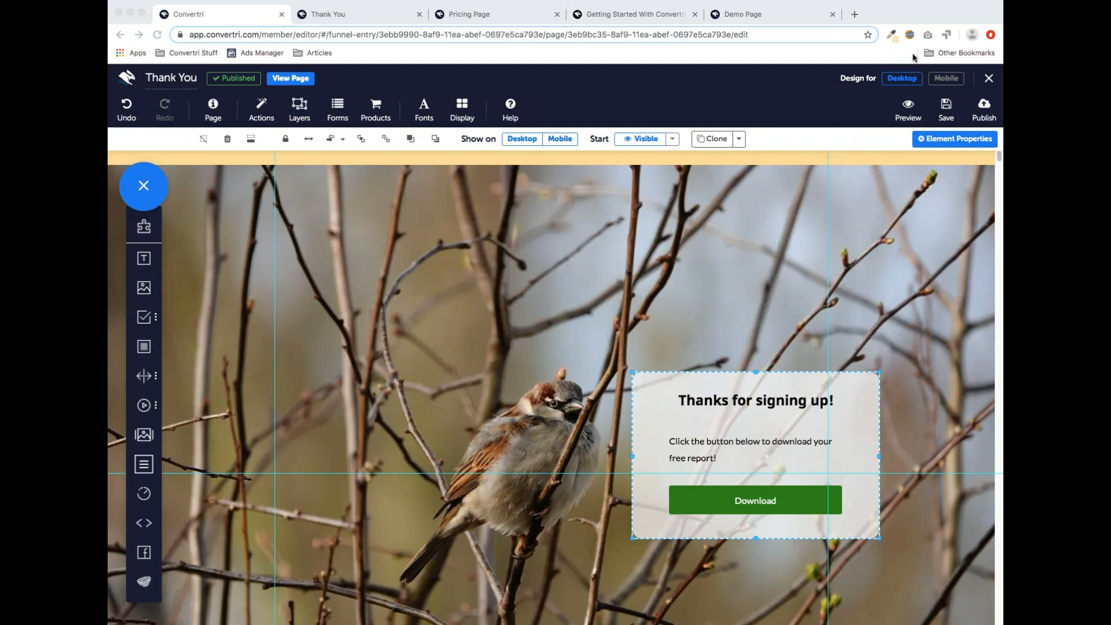
pyautogui.click(866, 57)
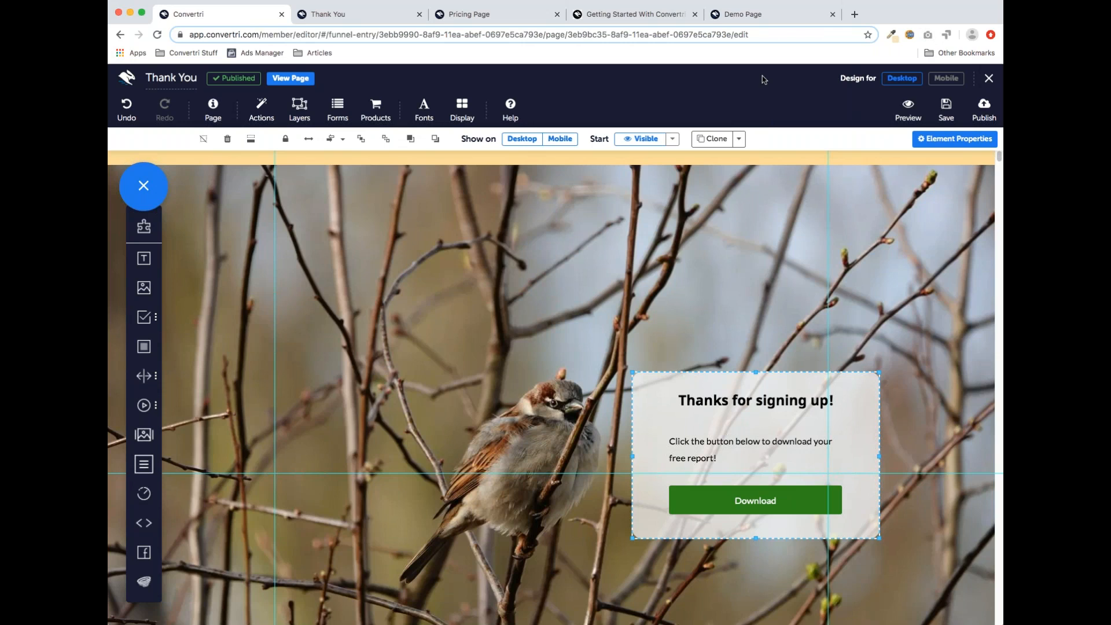
# Look through the whole Convertri pricing page, close its full-page screen capture and return to the Thank You page editor
pyautogui.click(477, 19)
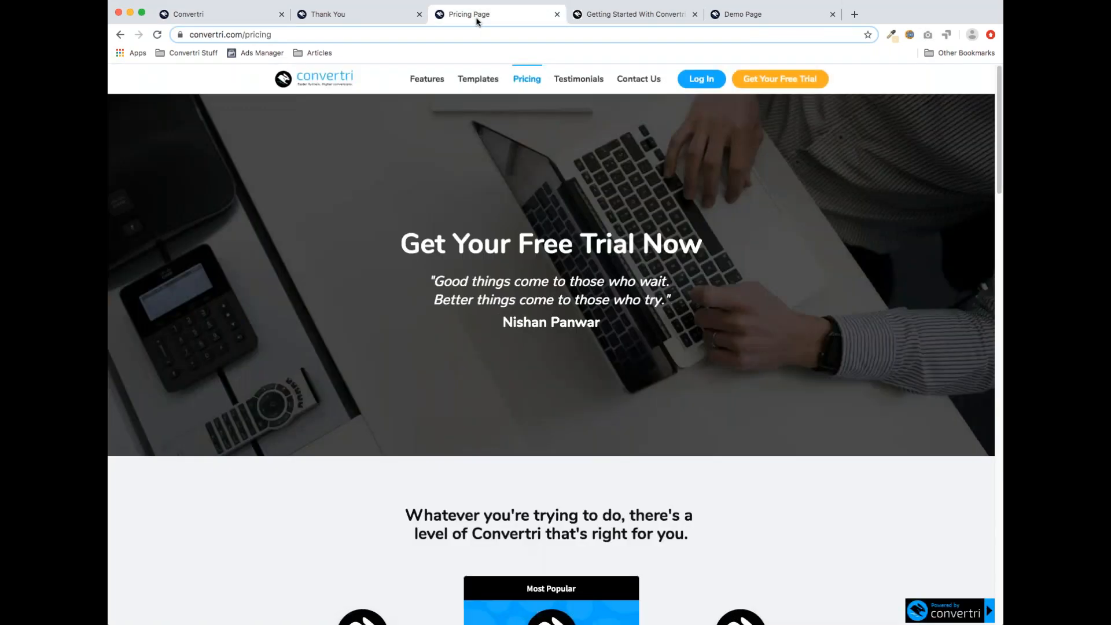
pyautogui.scroll(-20, 682, 269)
pyautogui.scroll(20, 682, 272)
pyautogui.scroll(2, 682, 272)
pyautogui.scroll(-5, 894, 109)
pyautogui.scroll(-15, 894, 109)
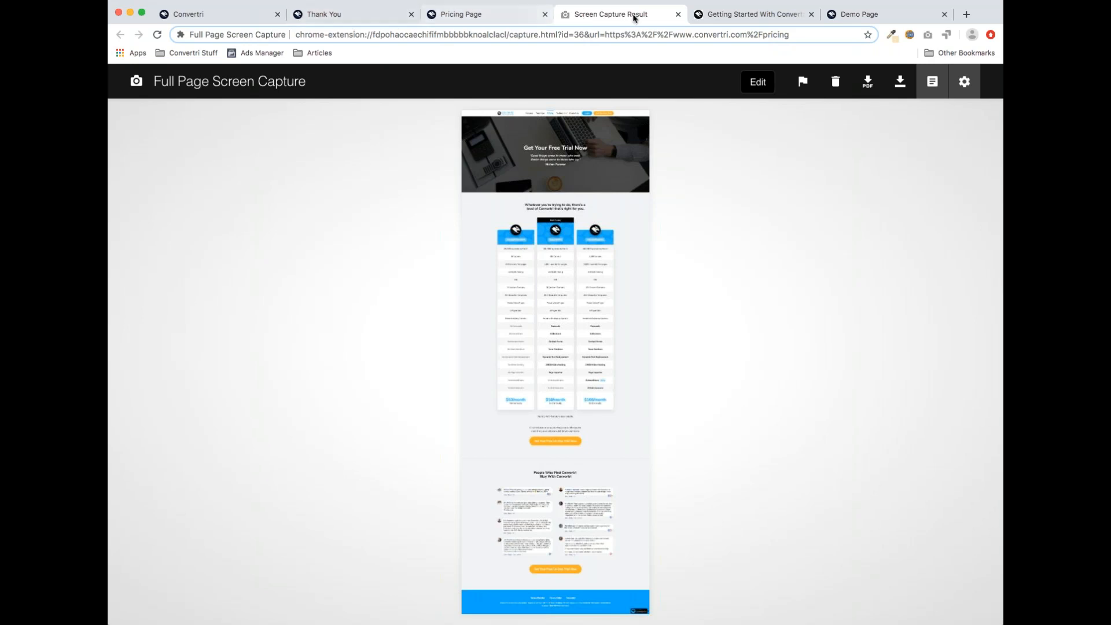
pyautogui.click(678, 14)
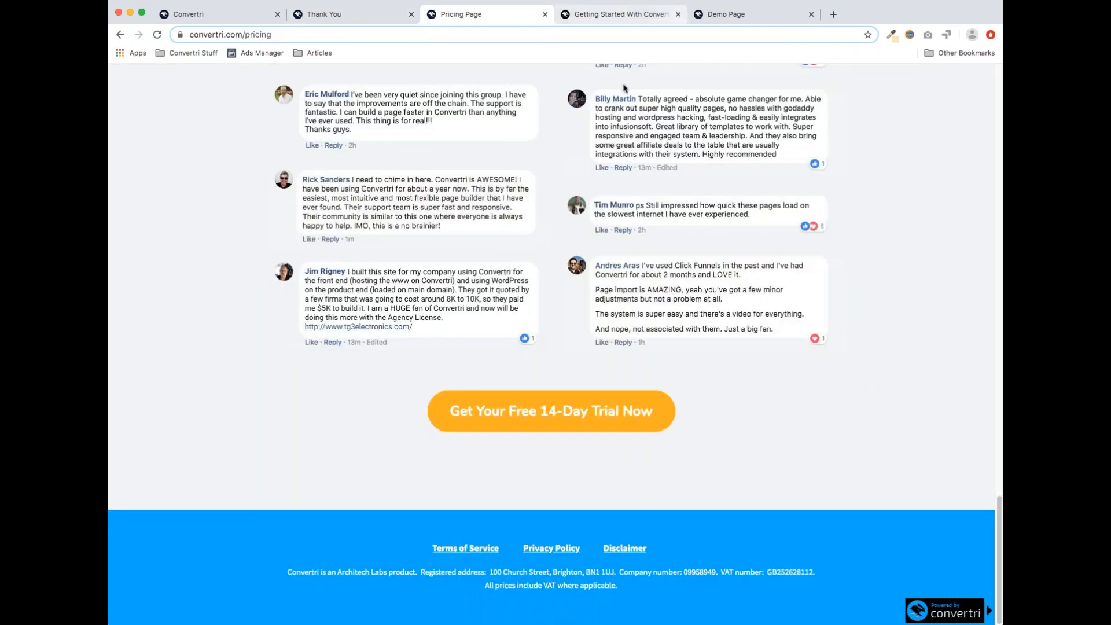
pyautogui.click(219, 20)
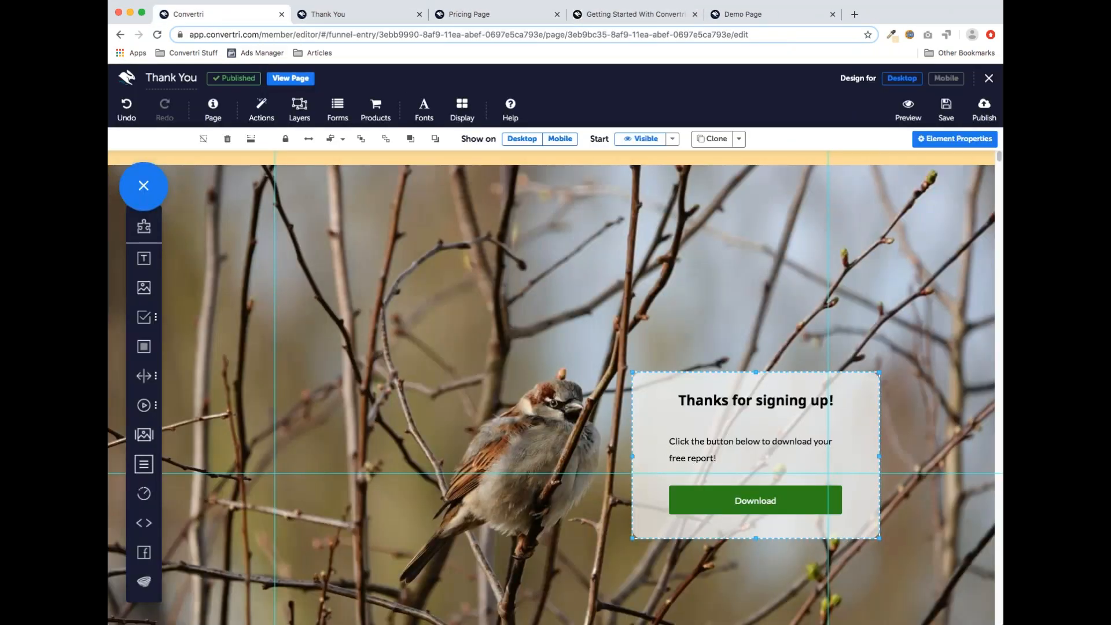
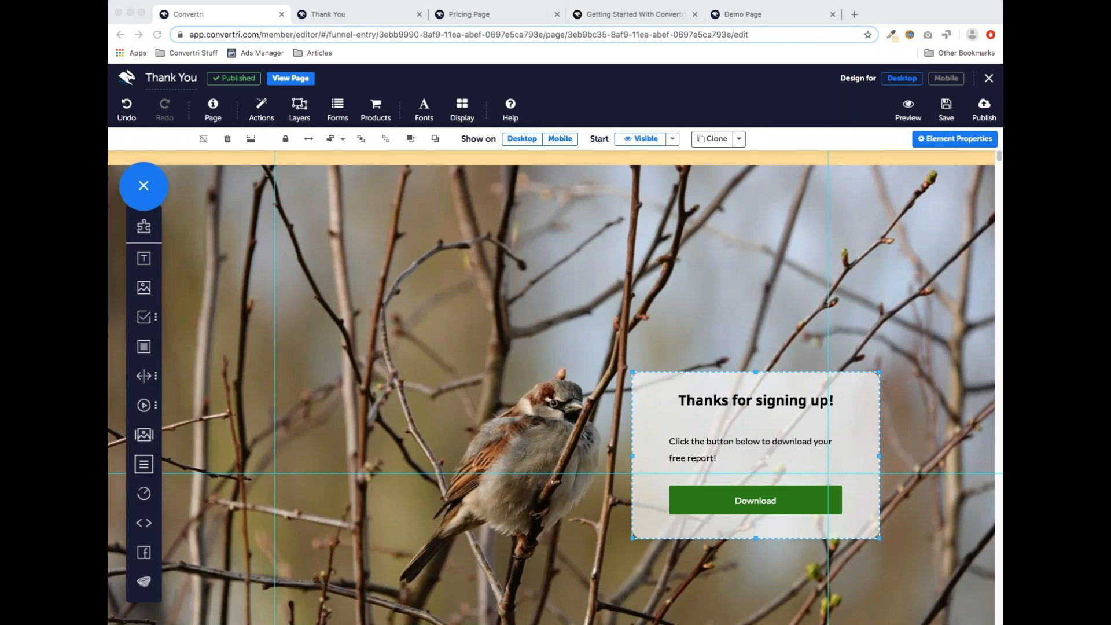
# Exit the Thank You page editor and connect the Opt-In page to the Thank You page in the Demo funnel
pyautogui.click(722, 232)
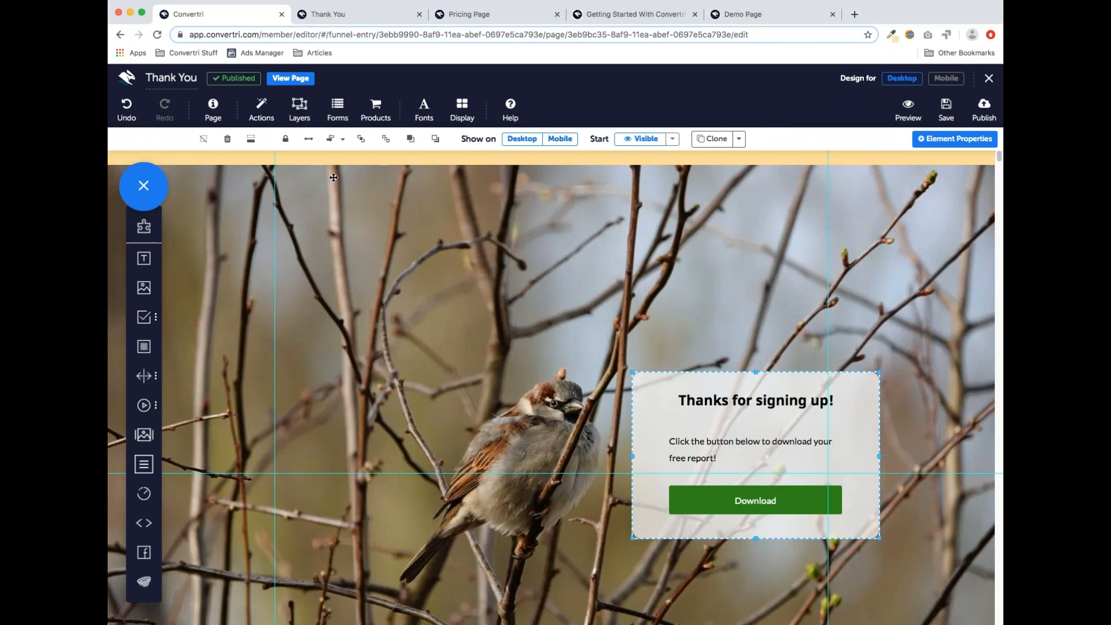
pyautogui.click(990, 82)
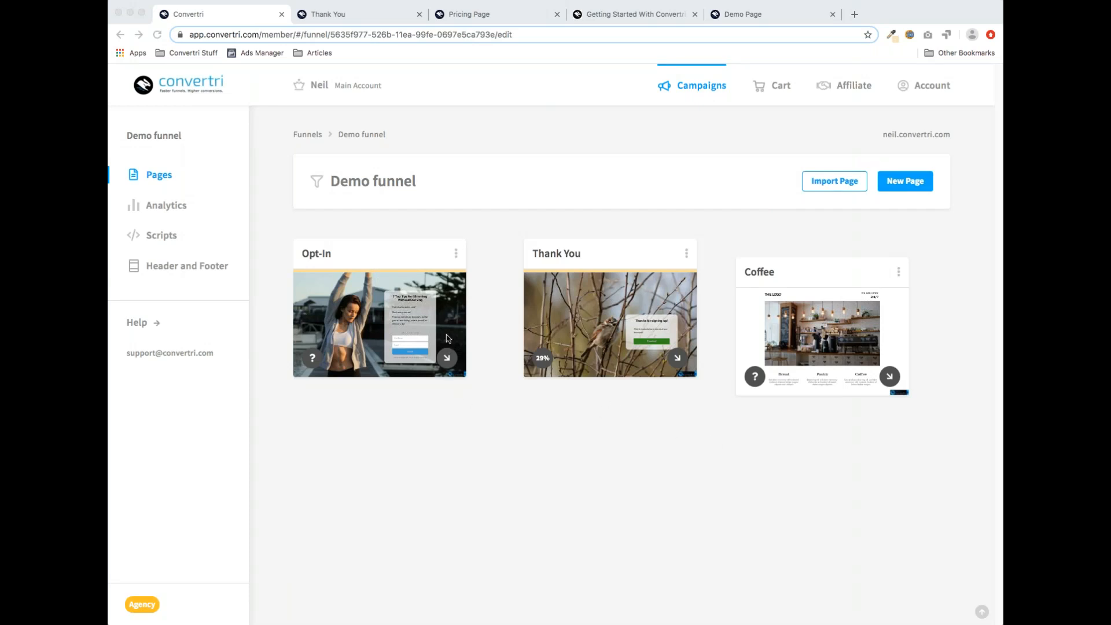
pyautogui.click(624, 251)
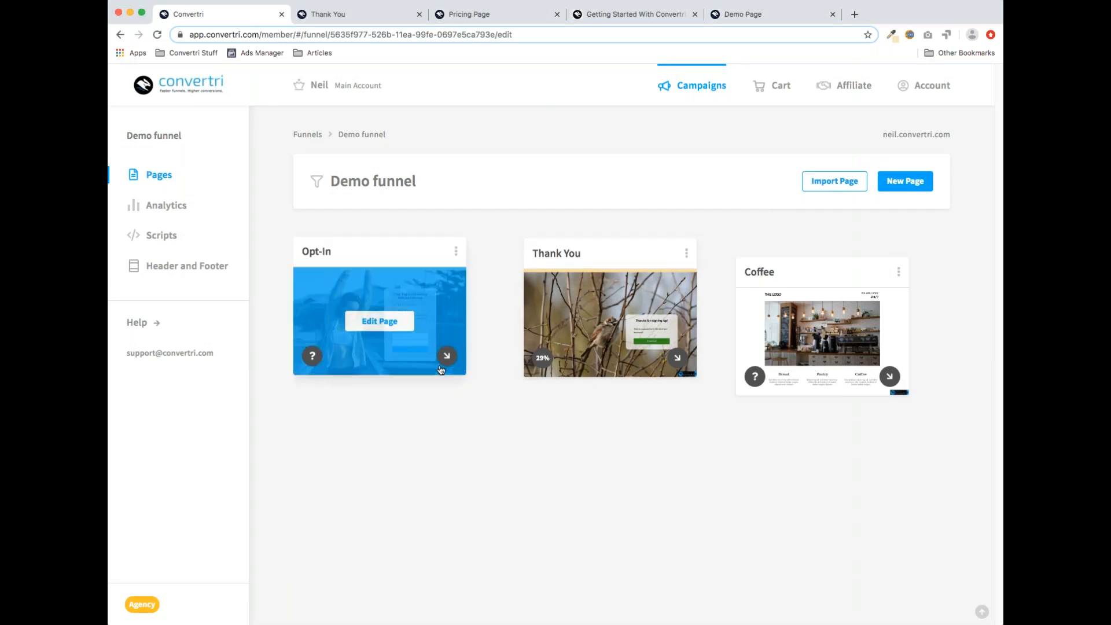
pyautogui.moveTo(446, 357); pyautogui.dragTo(499, 353)
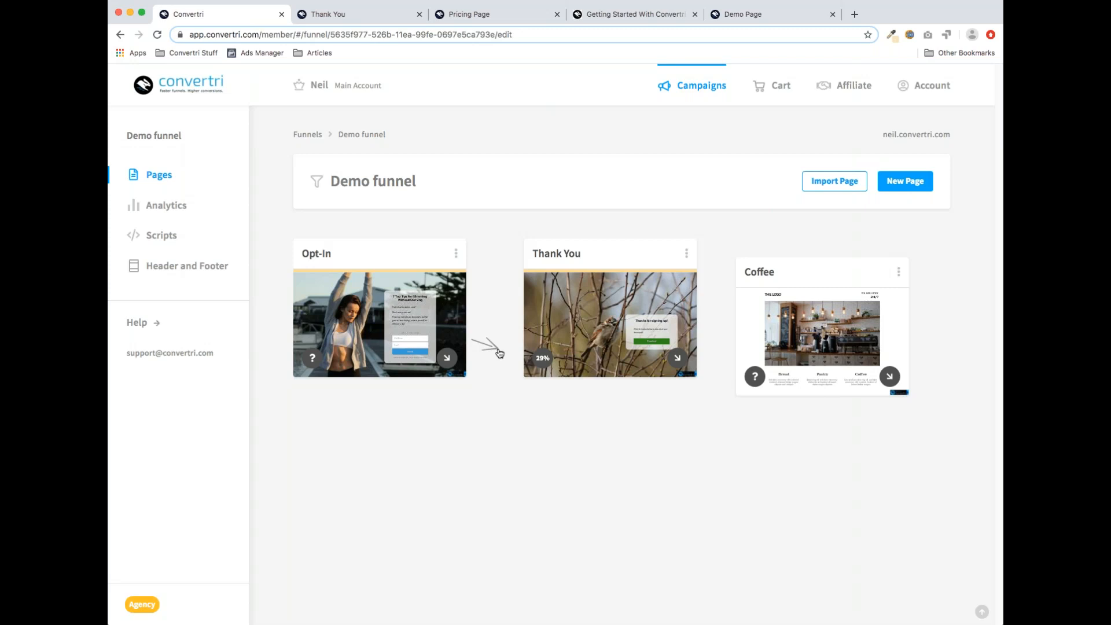
pyautogui.moveTo(500, 354); pyautogui.dragTo(558, 324)
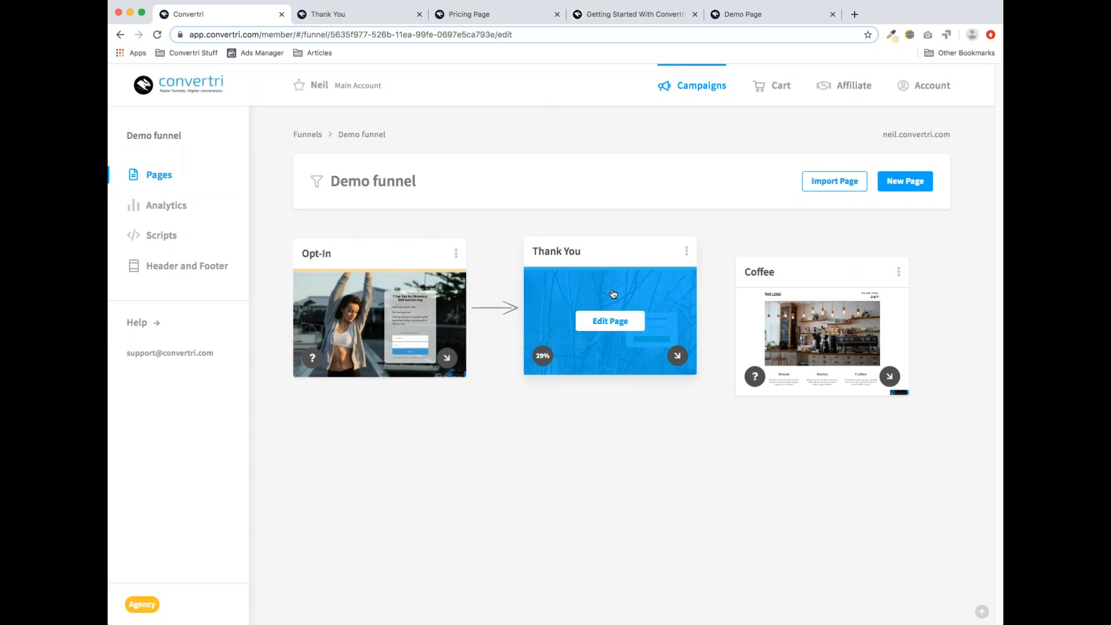
# Open the Demo funnel's Opt-In page for editing
pyautogui.moveTo(402, 339)
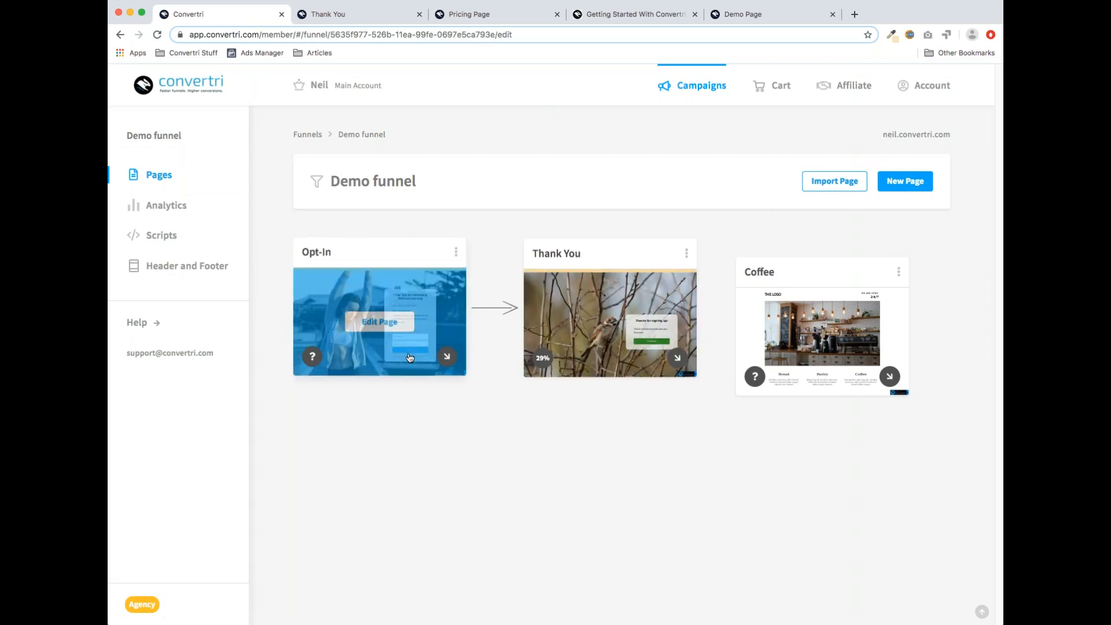
pyautogui.click(386, 325)
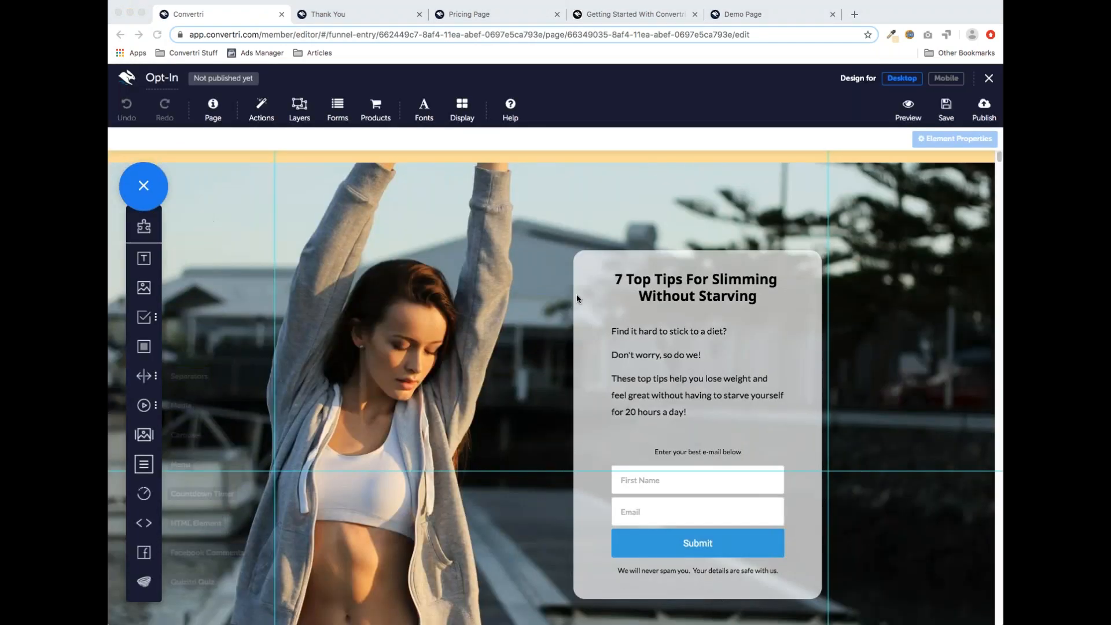
pyautogui.scroll(-2, 576, 294)
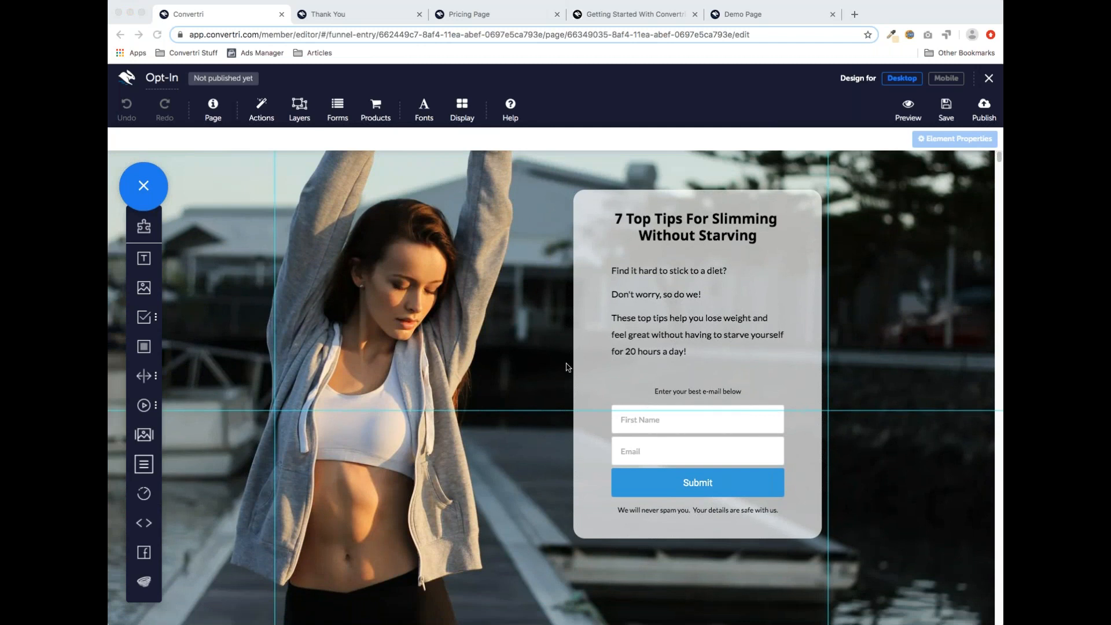
pyautogui.scroll(1, 486, 349)
pyautogui.scroll(1, 486, 350)
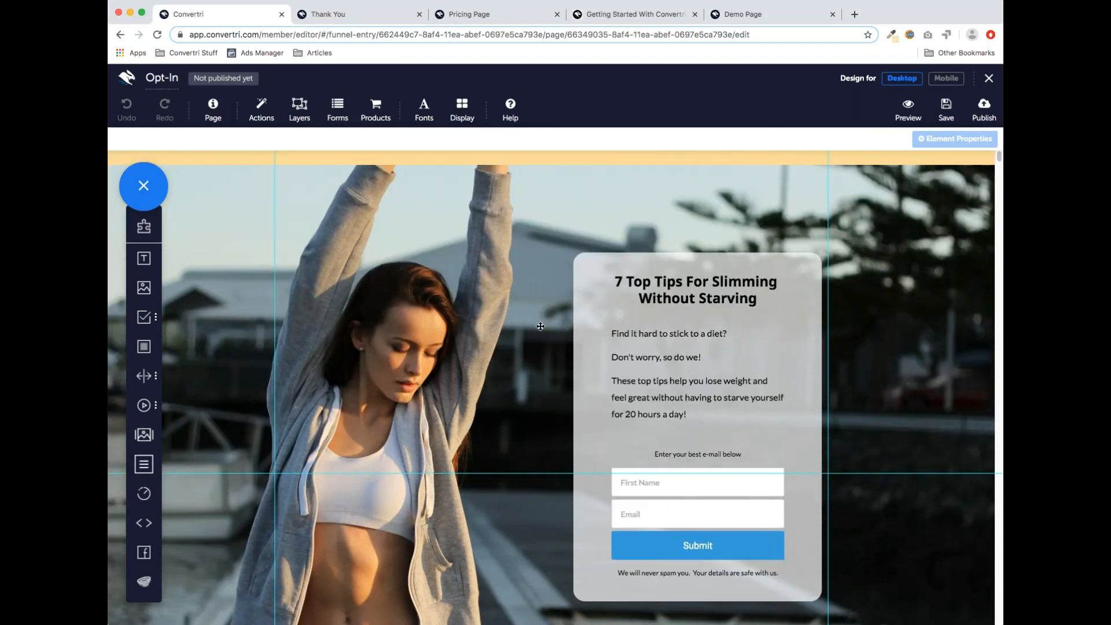
# Open the Opt-In page's form configuration and choose MailChimp as the autoresponder
pyautogui.click(339, 110)
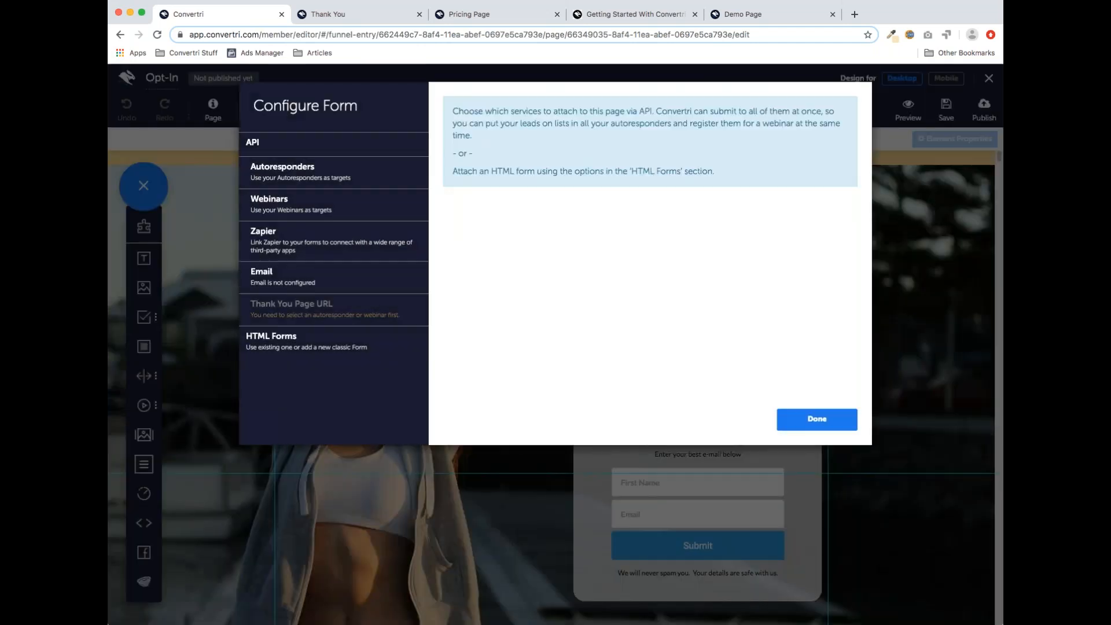
pyautogui.click(311, 178)
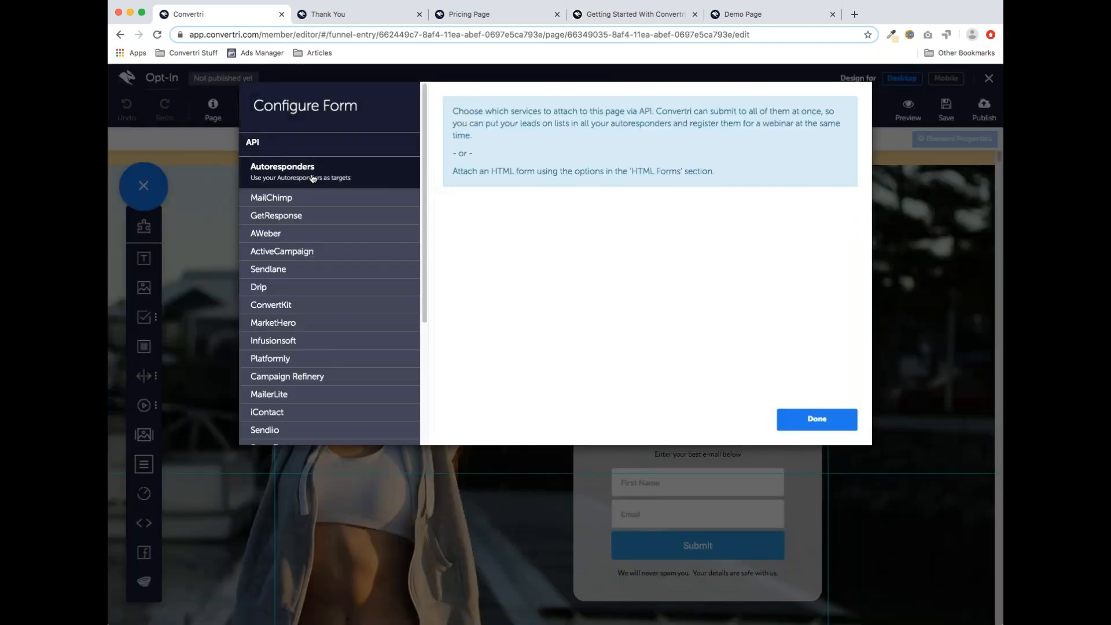
pyautogui.click(317, 201)
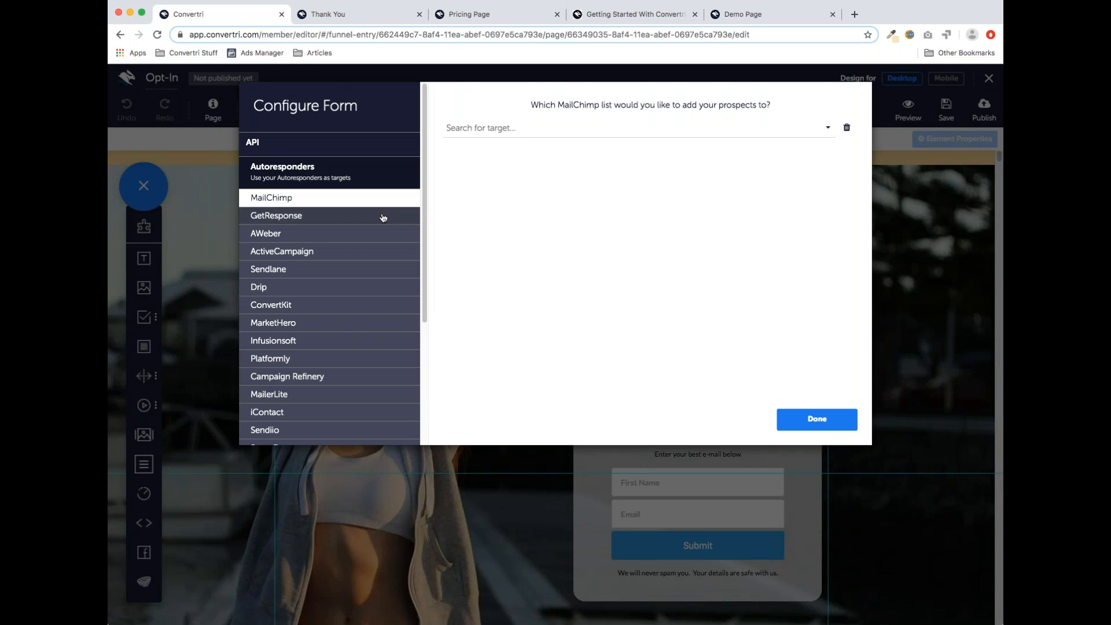
# Review the form integrations on offer: the autoresponders, webinars, Zapier, email, thank-you page URL and HTML forms
pyautogui.scroll(-2, 342, 305)
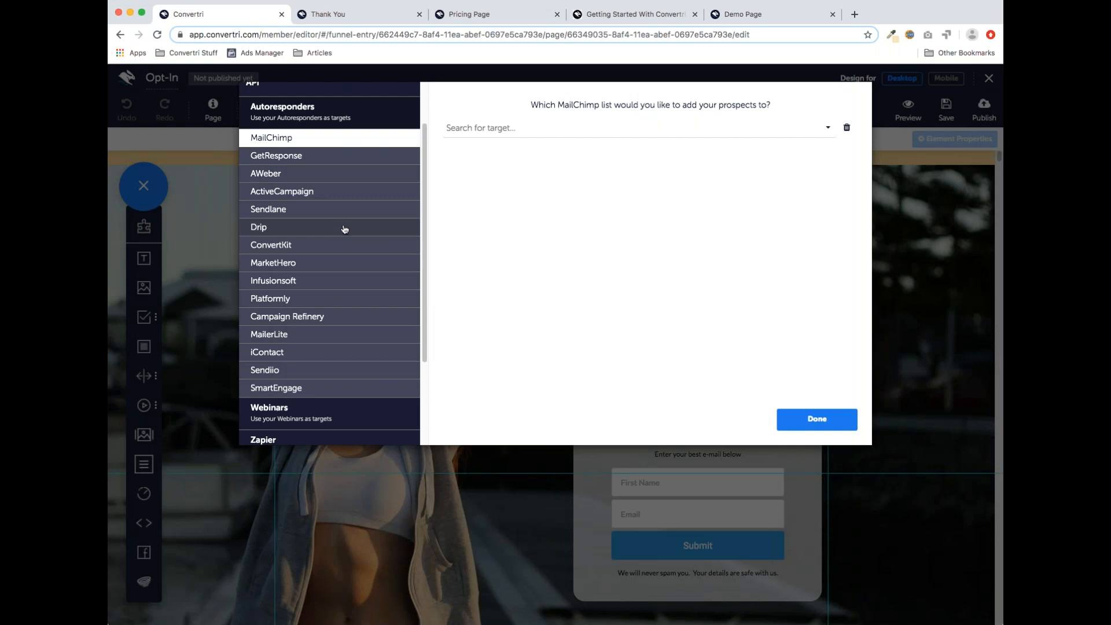
pyautogui.scroll(-2, 353, 266)
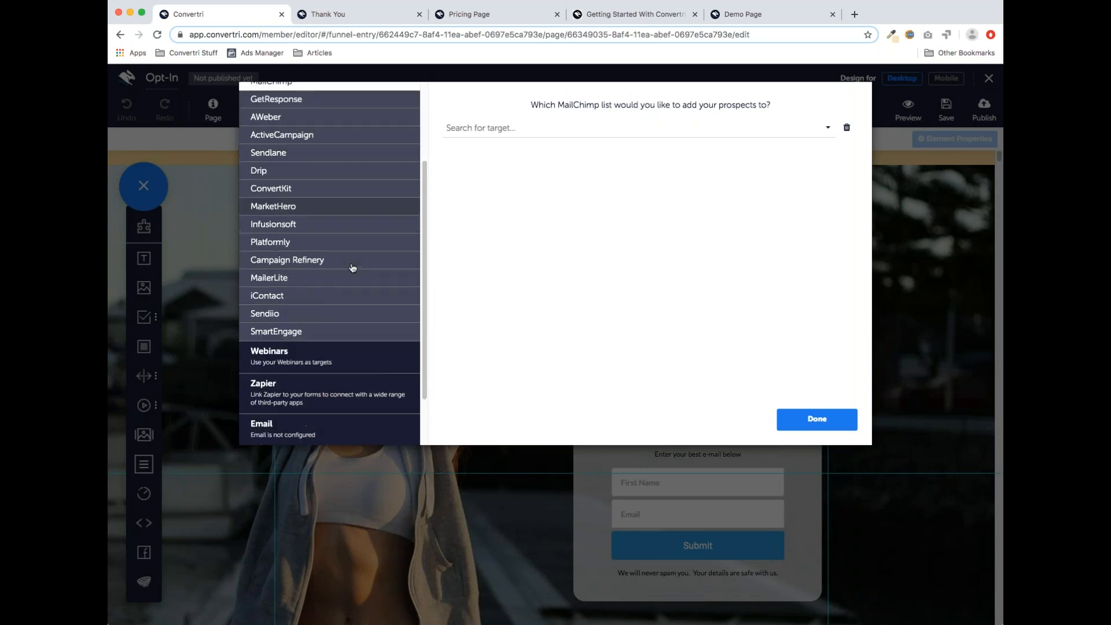
pyautogui.scroll(-1, 354, 256)
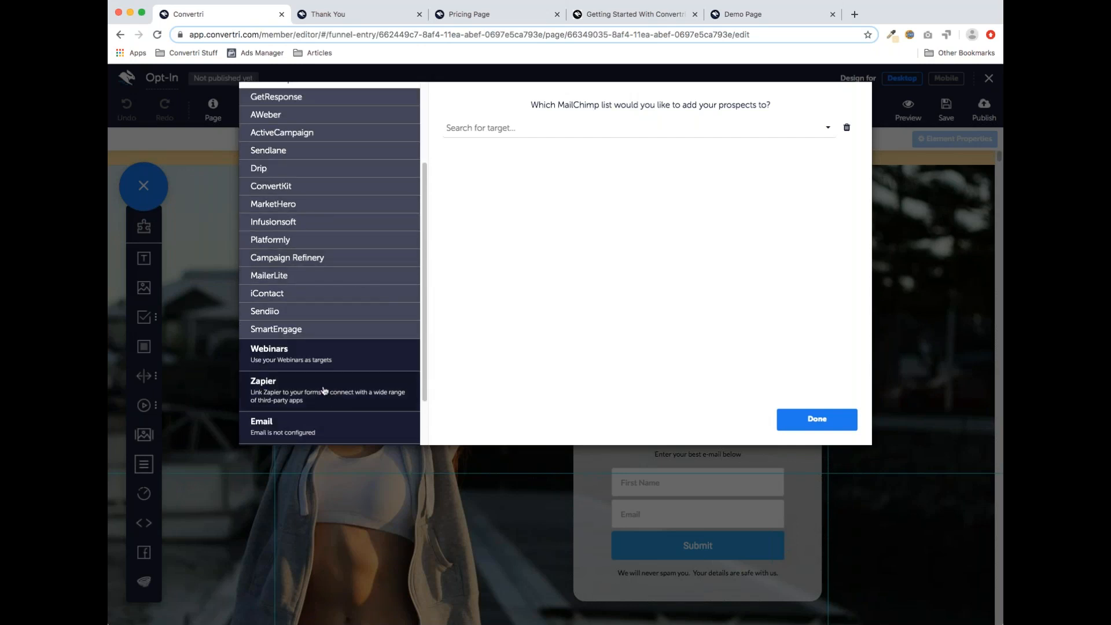
pyautogui.scroll(-1, 353, 383)
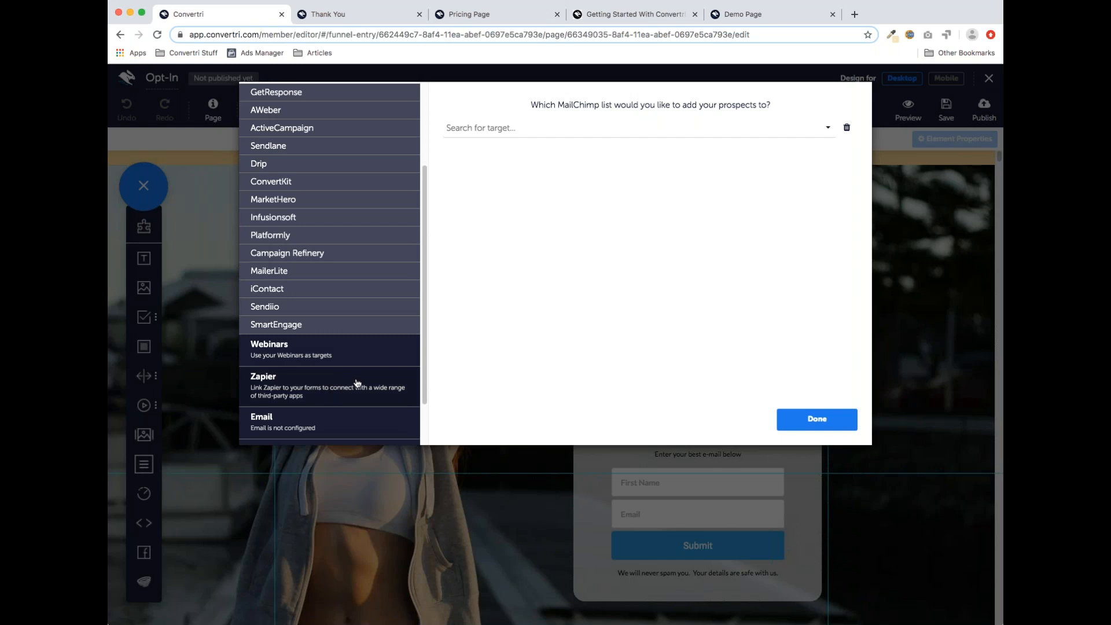
pyautogui.scroll(-3, 353, 371)
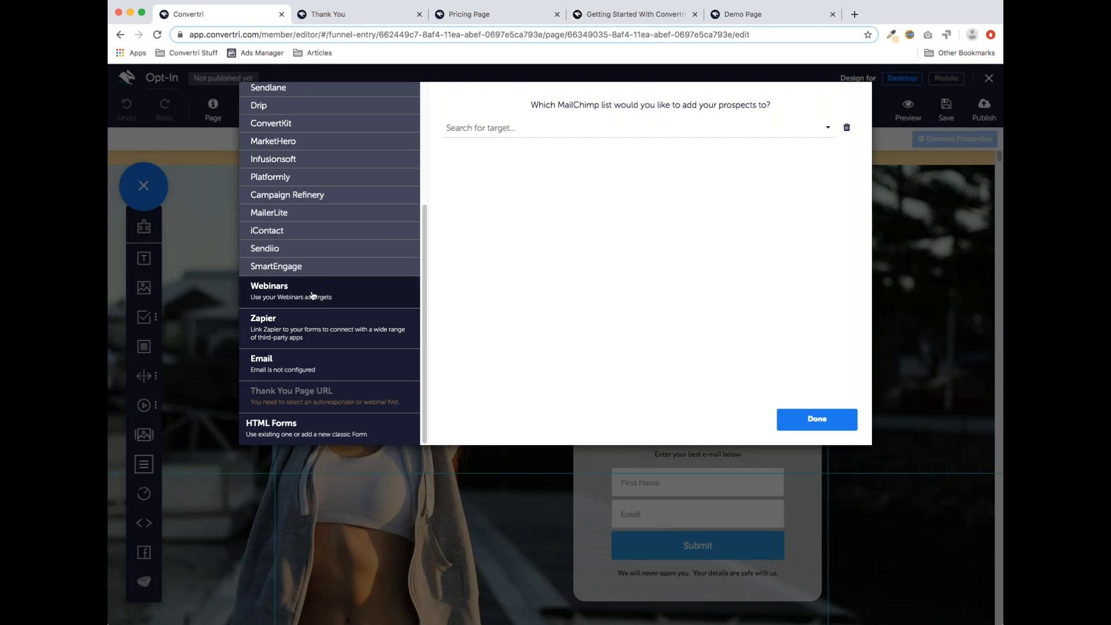
pyautogui.scroll(5, 313, 296)
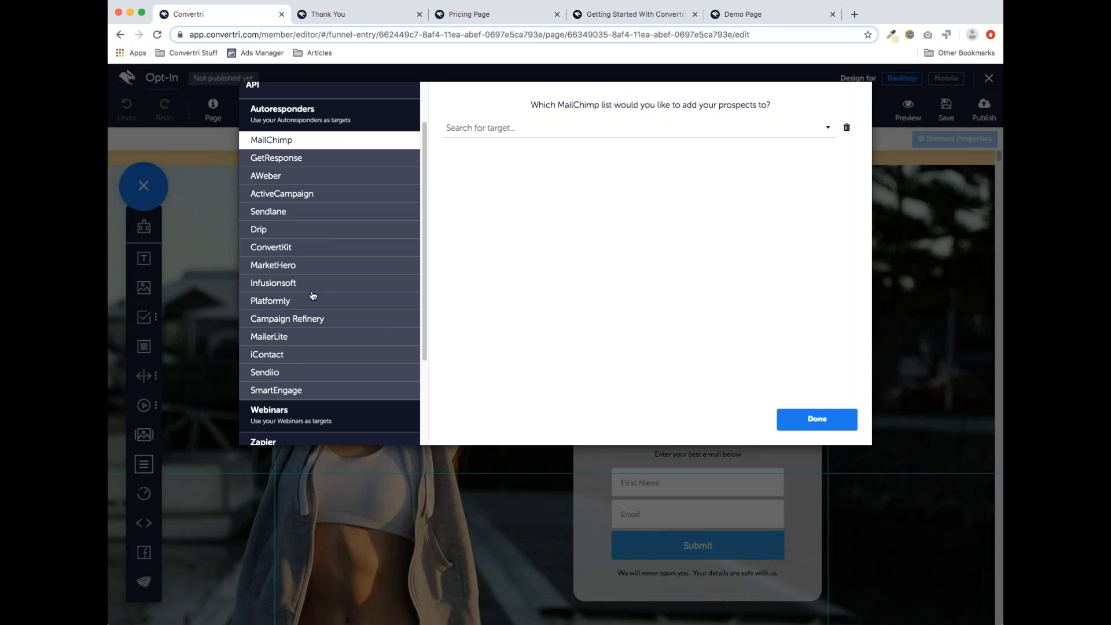
pyautogui.scroll(-5, 313, 295)
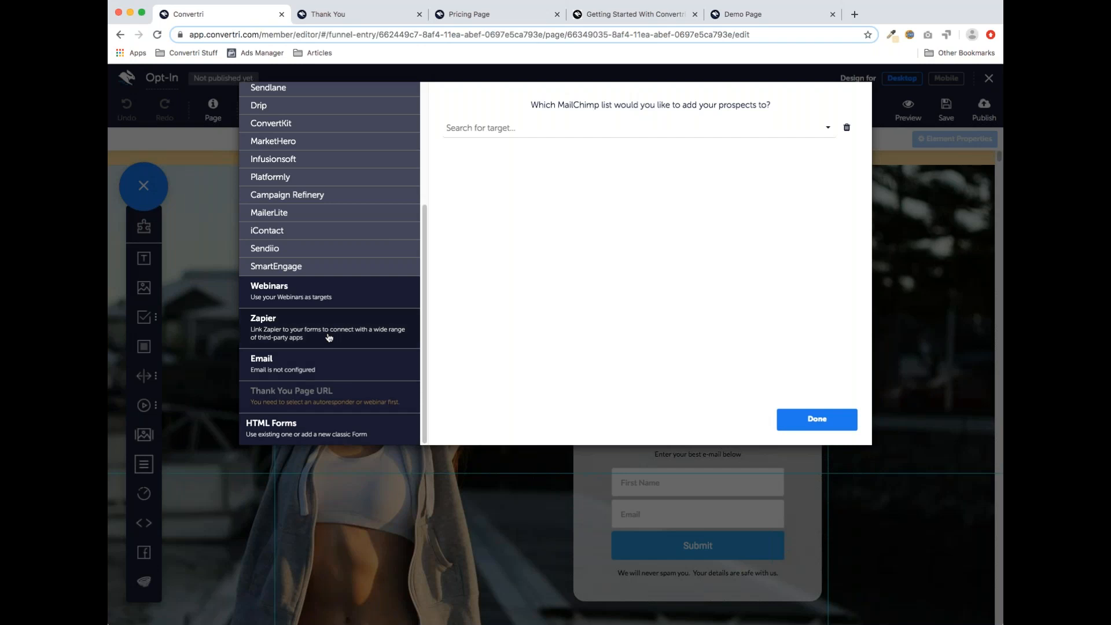
pyautogui.scroll(7, 327, 324)
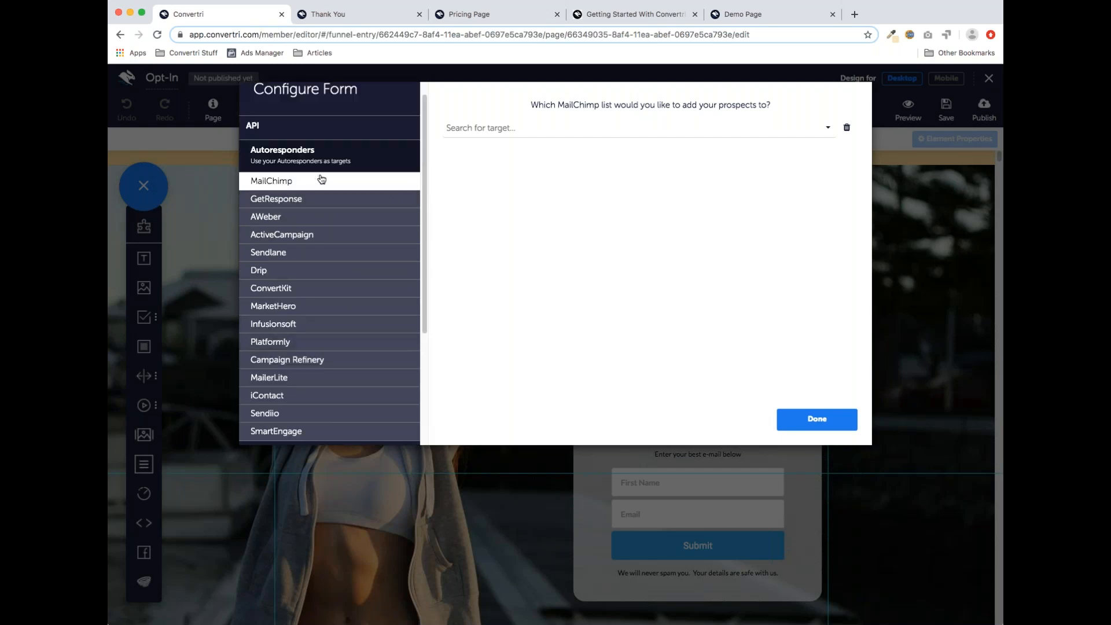
# Choose the Dev/Test - Signup MailChimp list and map its First Name field to the First Name type
pyautogui.click(798, 129)
pyautogui.scroll(-2, 689, 202)
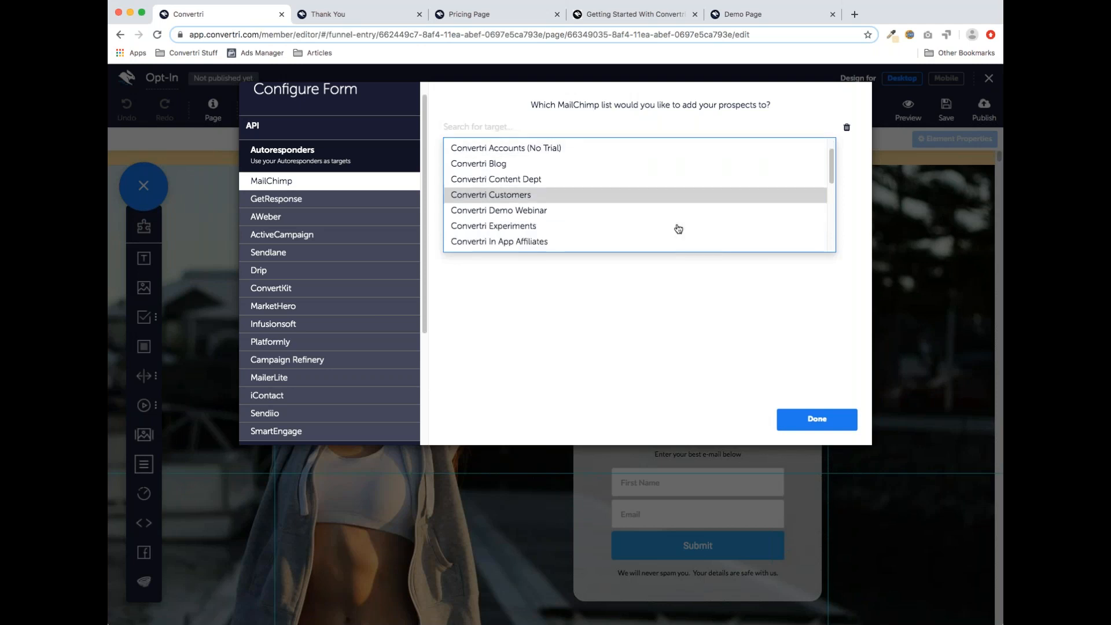
pyautogui.scroll(-5, 665, 216)
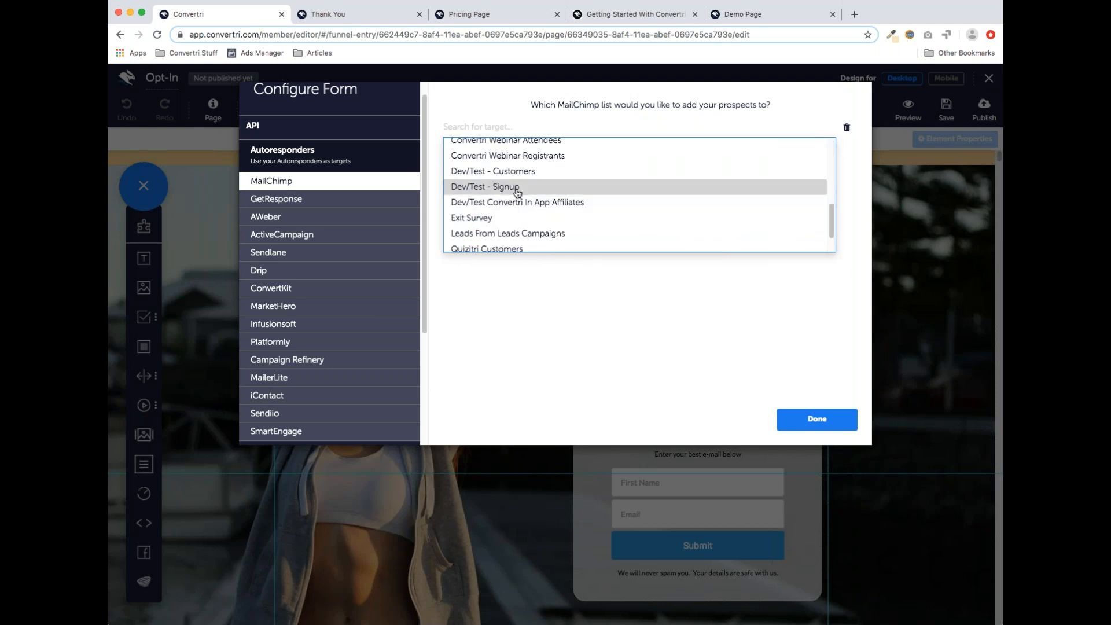
pyautogui.click(512, 186)
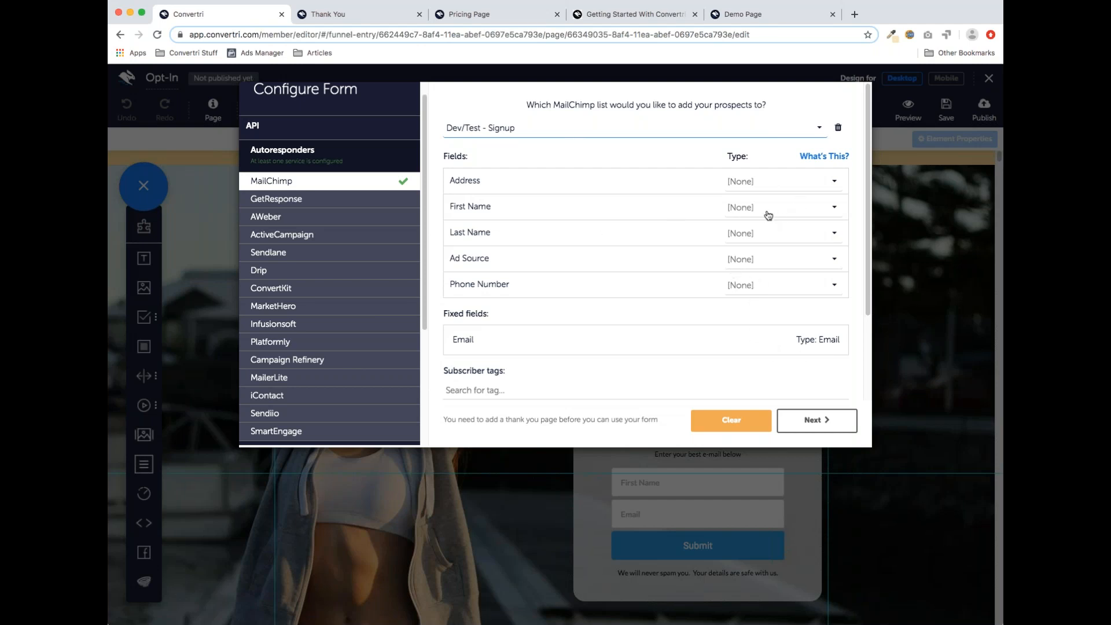
pyautogui.click(831, 210)
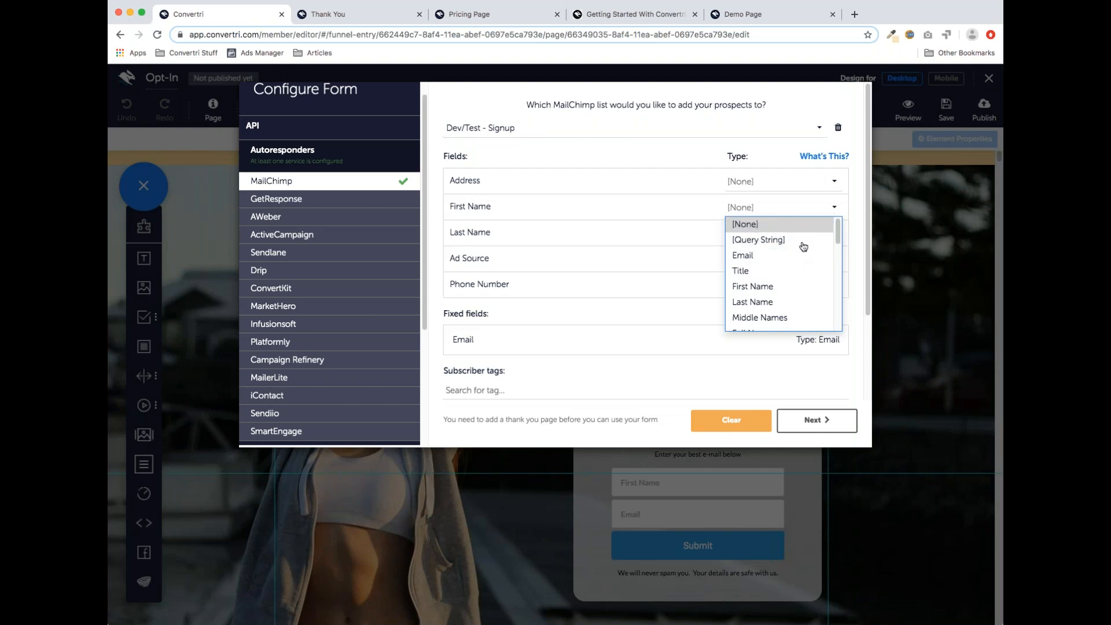
pyautogui.click(783, 289)
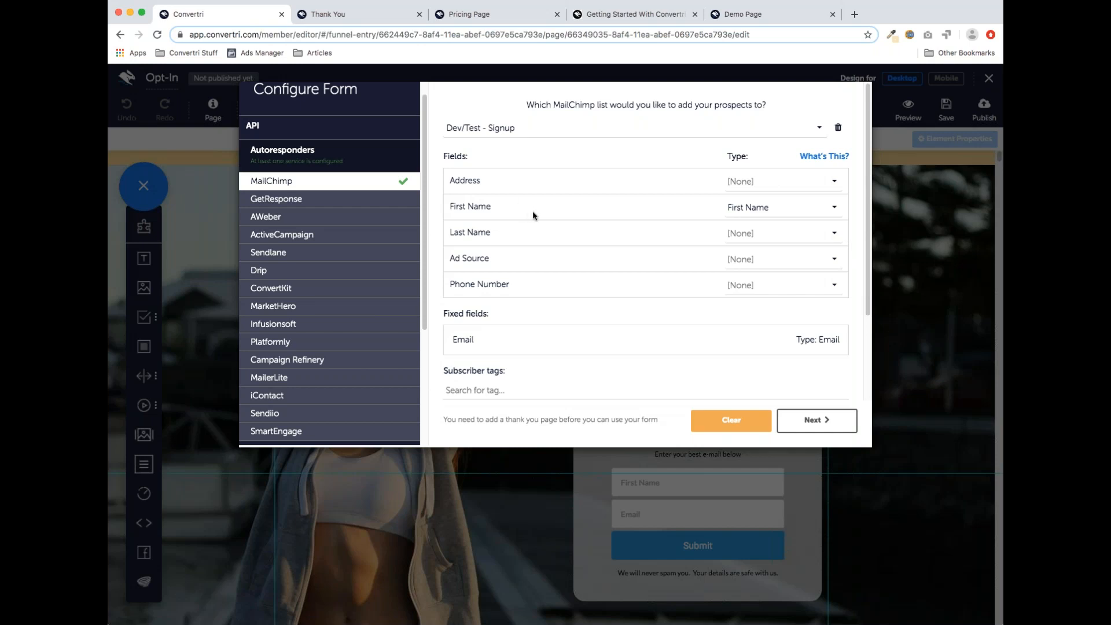
# Try mapping the list's First Name field to the Phone type, and switch it back to First Name
pyautogui.click(818, 213)
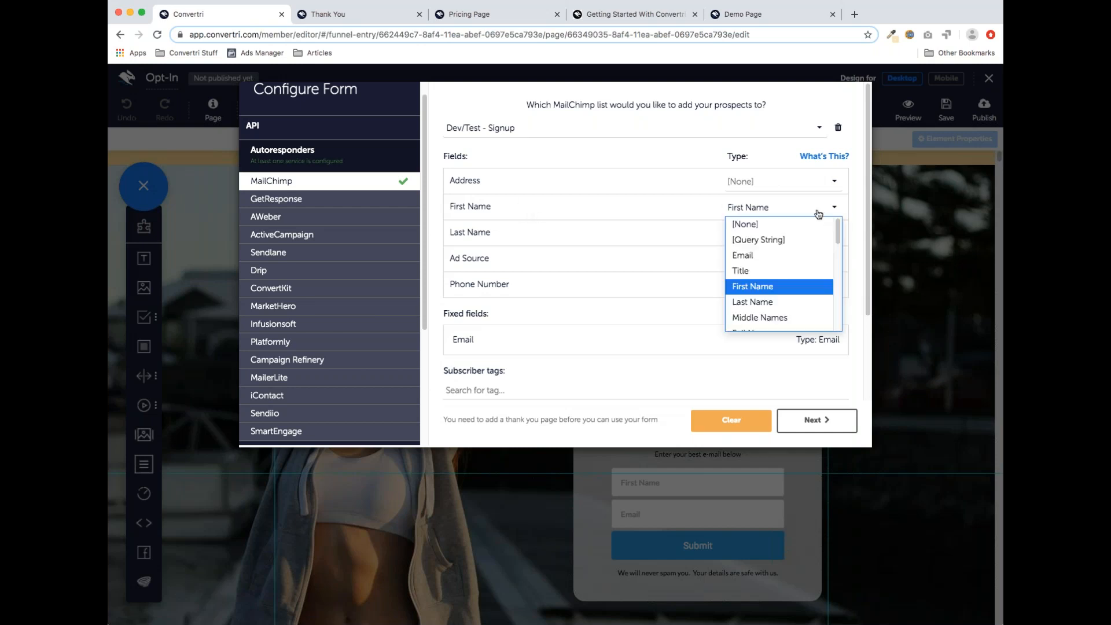
pyautogui.scroll(-2, 791, 301)
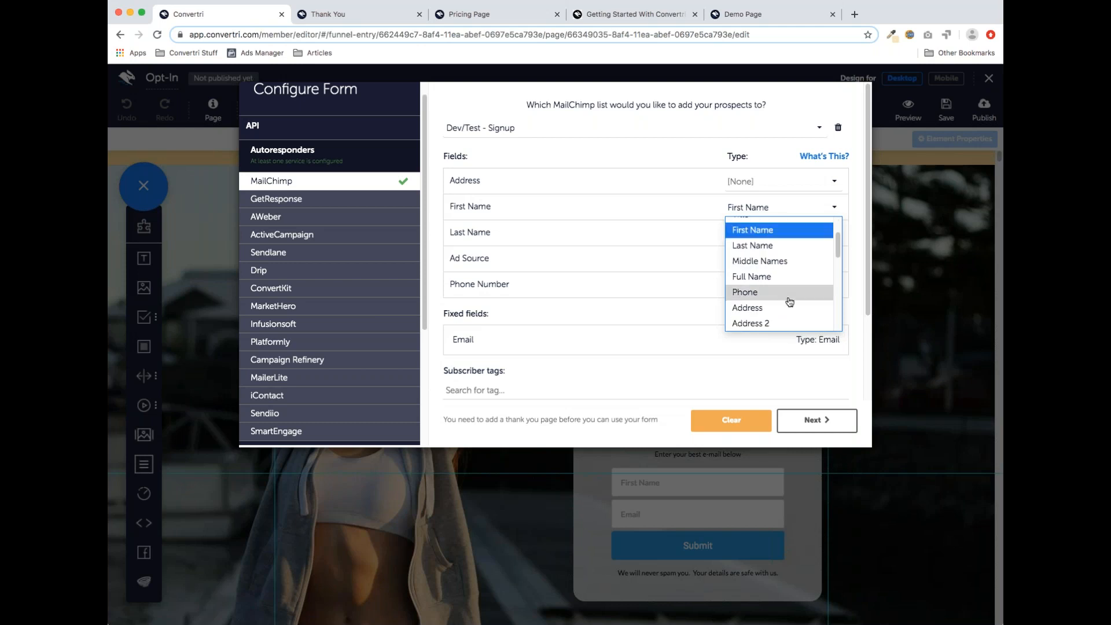
pyautogui.click(781, 294)
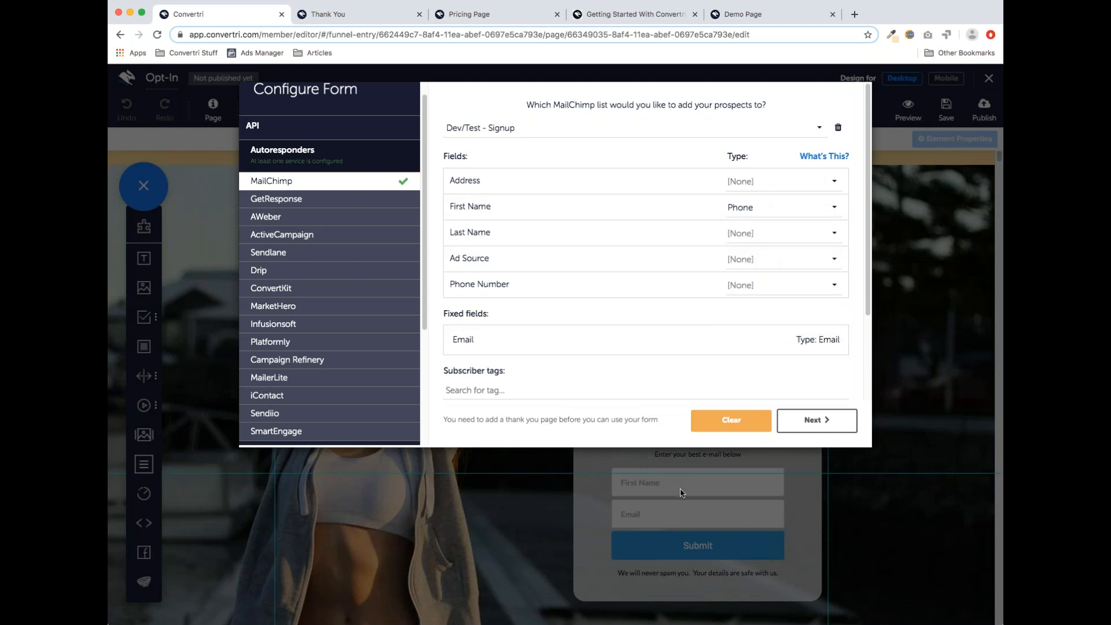
pyautogui.click(805, 213)
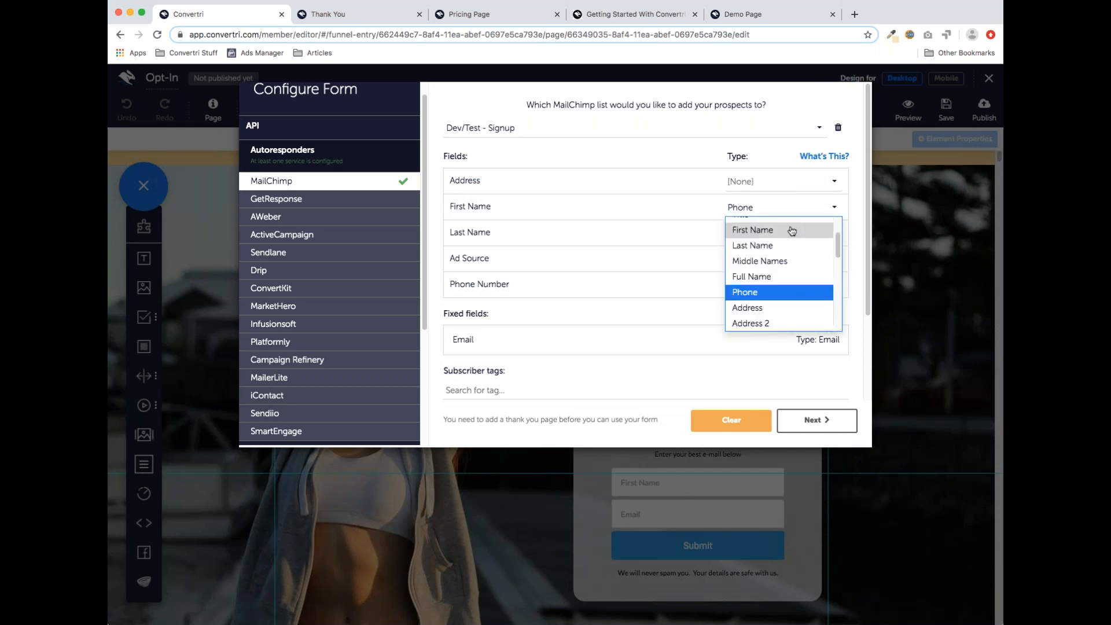
pyautogui.click(790, 230)
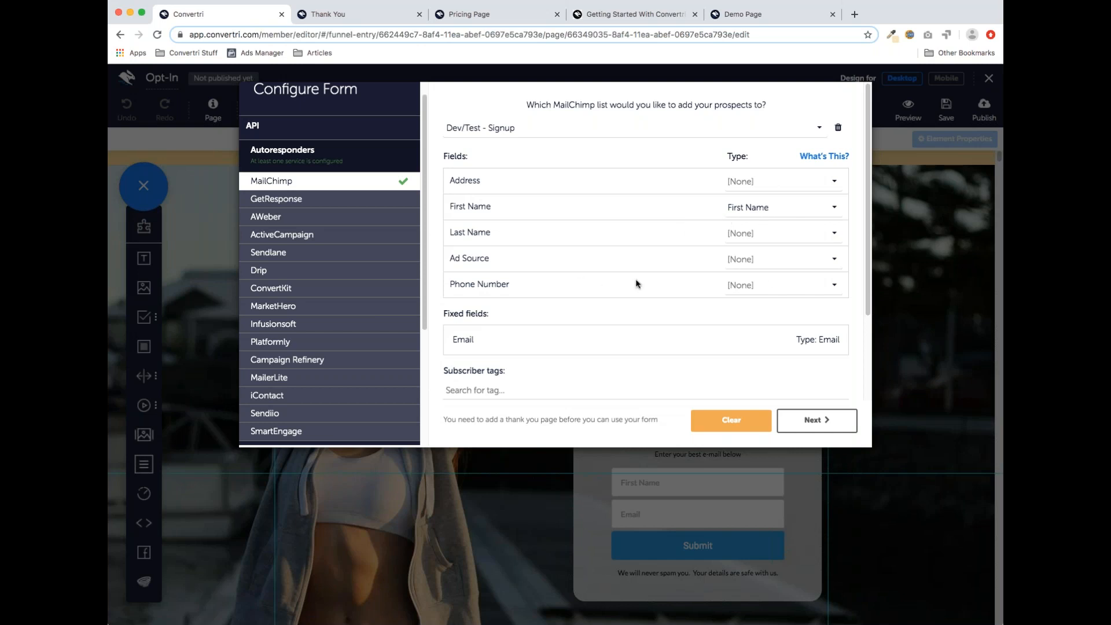
# Continue to the form's redirect settings, keep the demo/thankyou address as the thank-you page URL, and finish the configuration
pyautogui.click(817, 421)
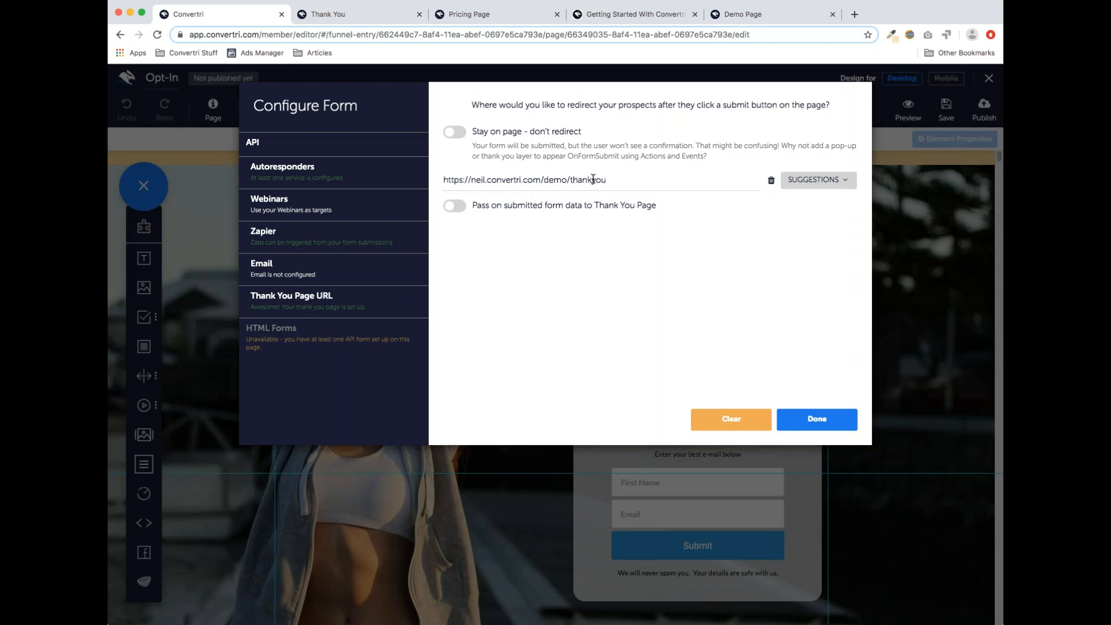
pyautogui.click(611, 181)
pyautogui.moveTo(612, 182)
pyautogui.mouseDown()
pyautogui.moveTo(444, 180)
pyautogui.moveTo(619, 178)
pyautogui.mouseUp()
pyautogui.click(828, 424)
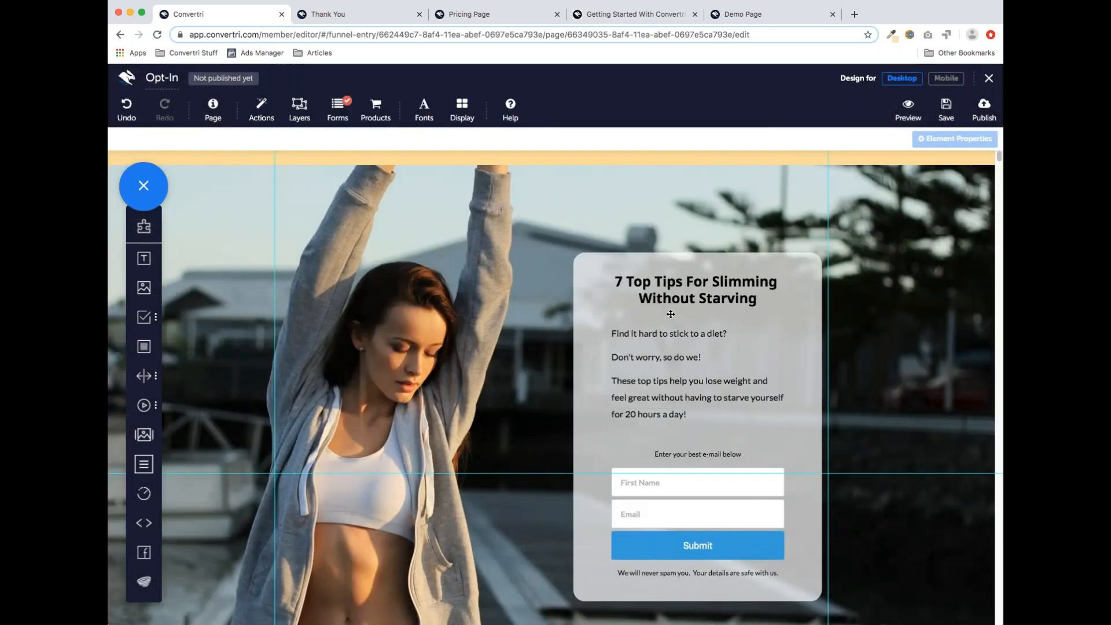
# Check the assigned field type and validation in the form field settings of the First Name and Email inputs
pyautogui.scroll(-1, 672, 314)
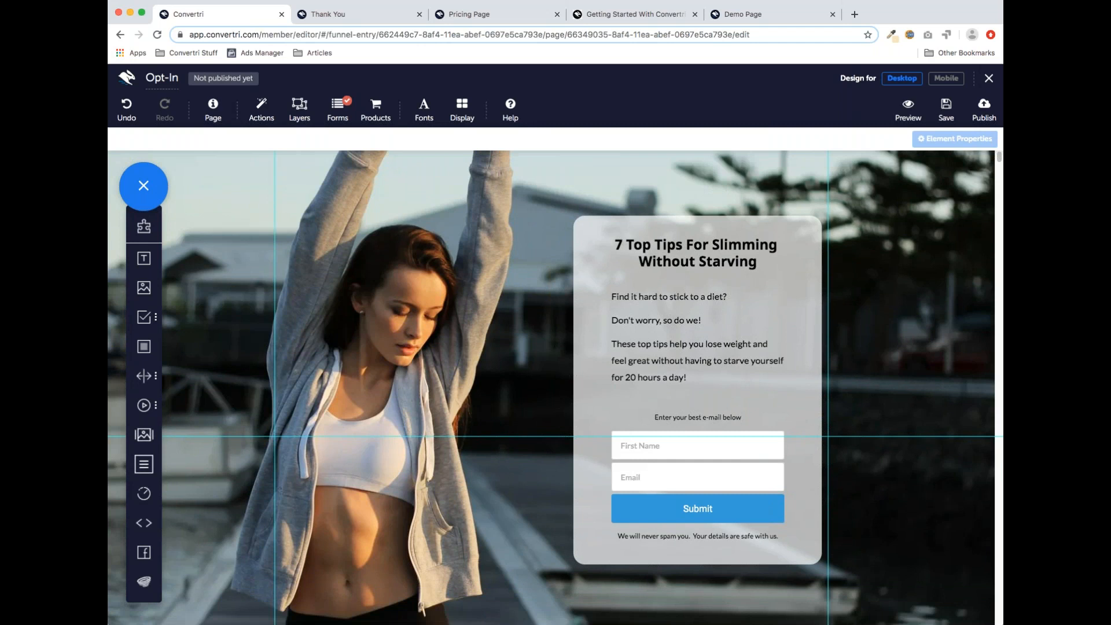
pyautogui.click(686, 447)
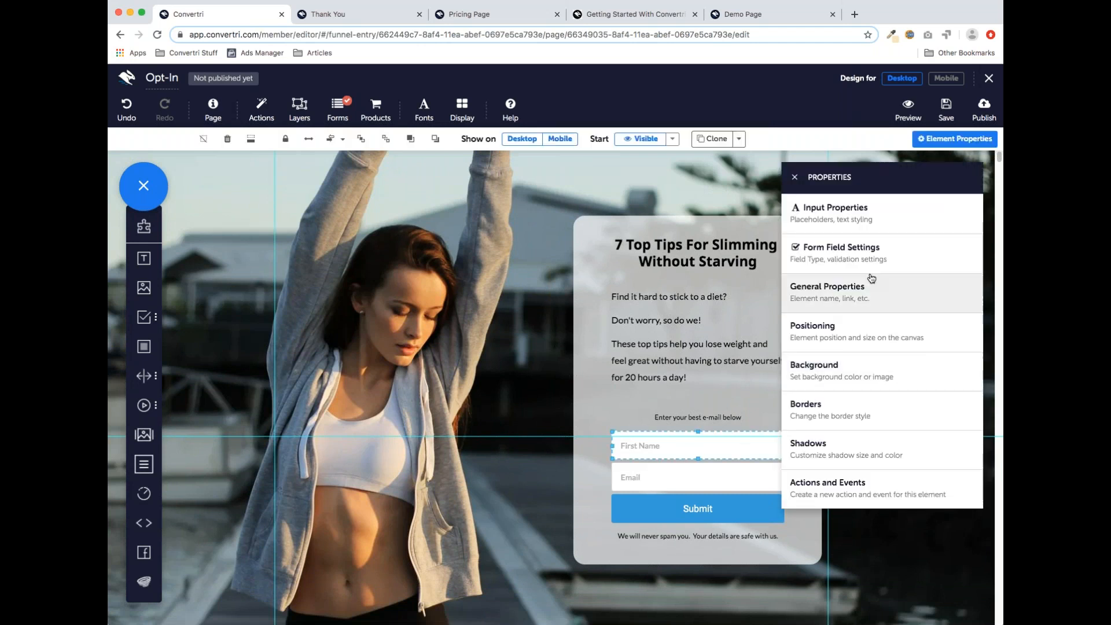
pyautogui.click(873, 255)
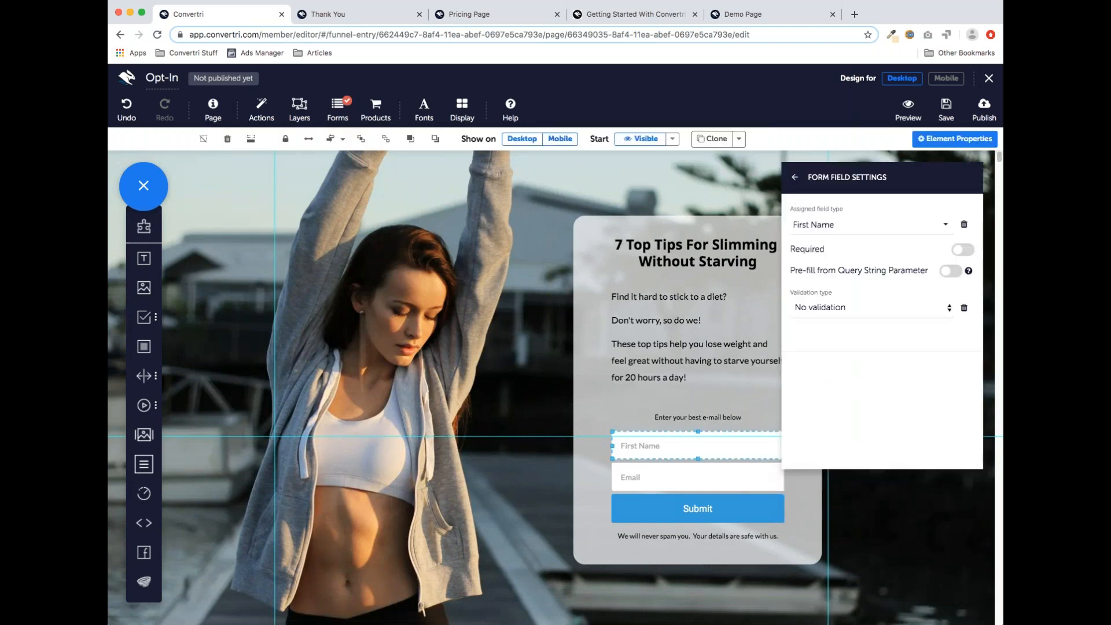
pyautogui.click(839, 227)
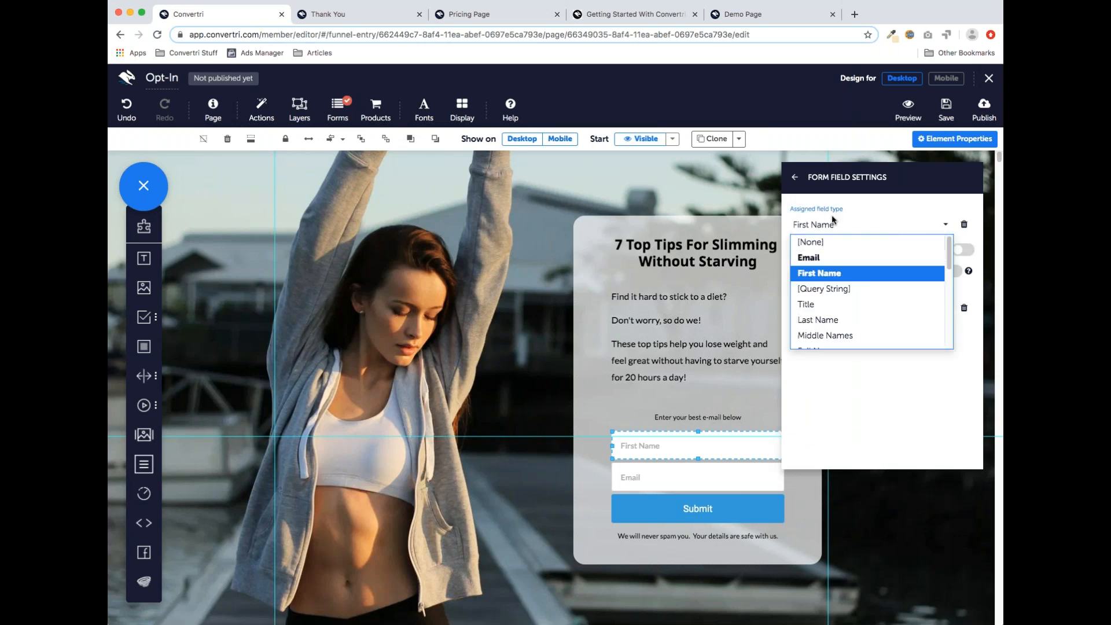
pyautogui.click(845, 276)
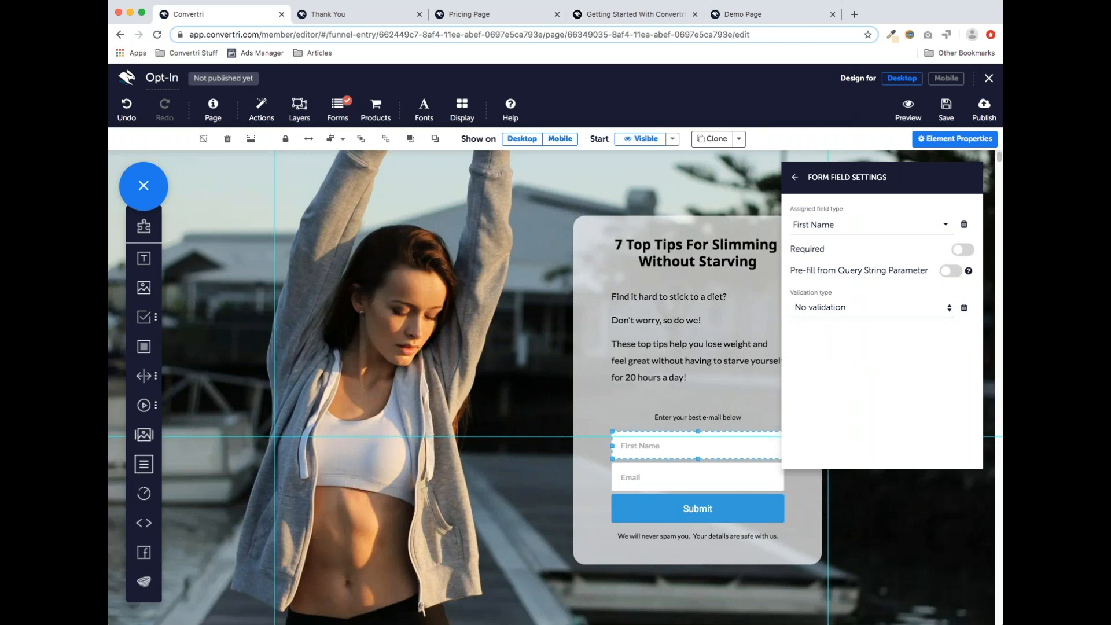
pyautogui.click(702, 482)
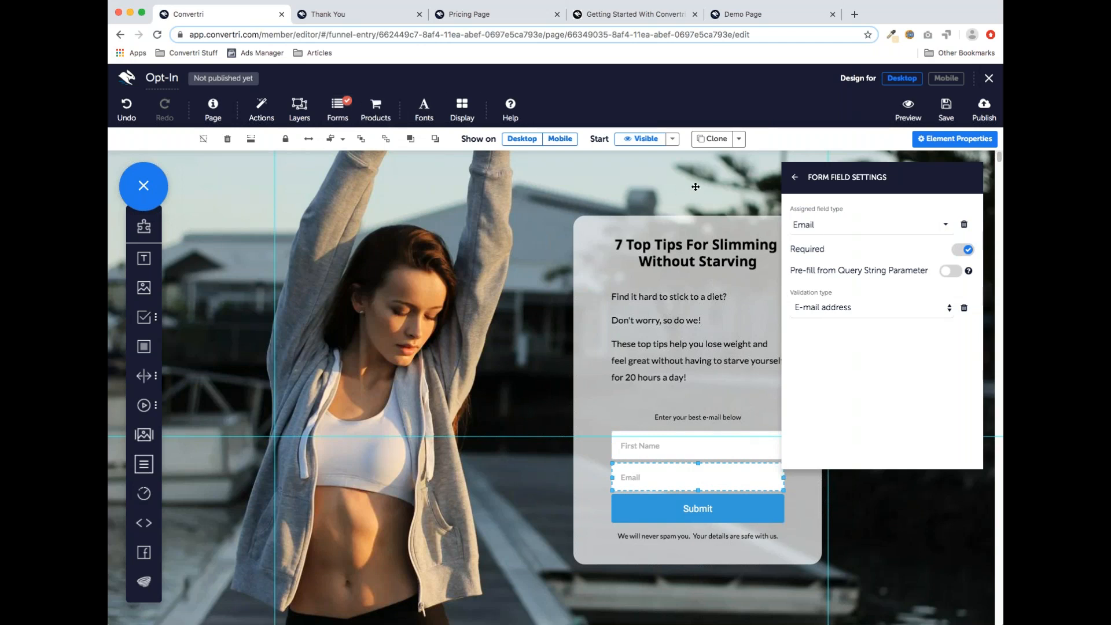
pyautogui.click(797, 178)
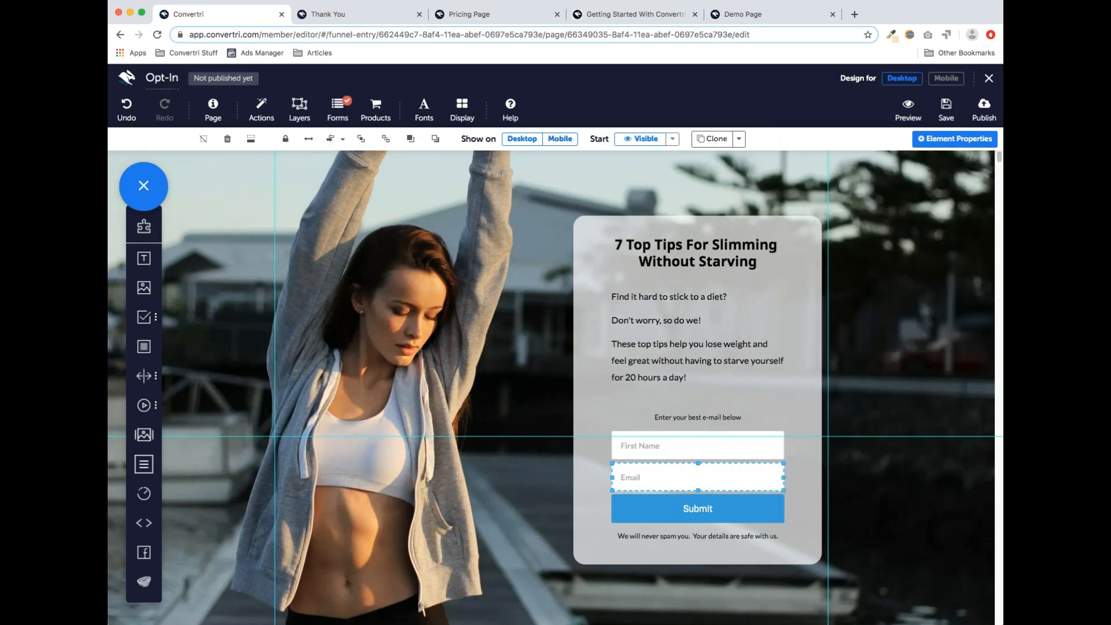
# Save the Opt-In page and publish it at the path demo/optin
pyautogui.scroll(-3, 607, 278)
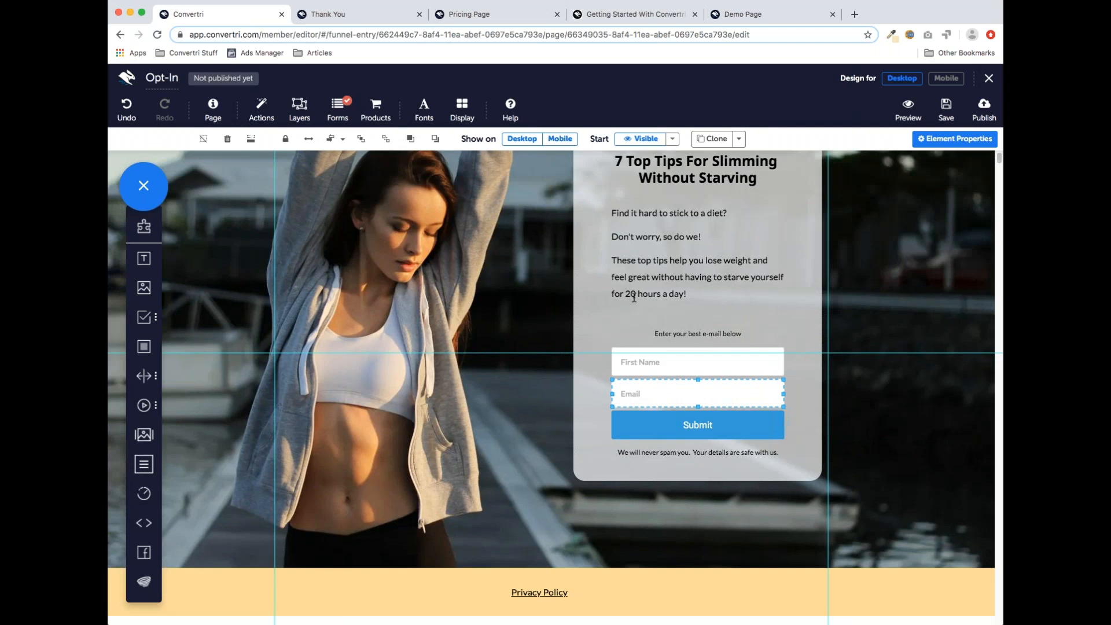
pyautogui.scroll(5, 820, 228)
pyautogui.hotkey('ctrl', 's')
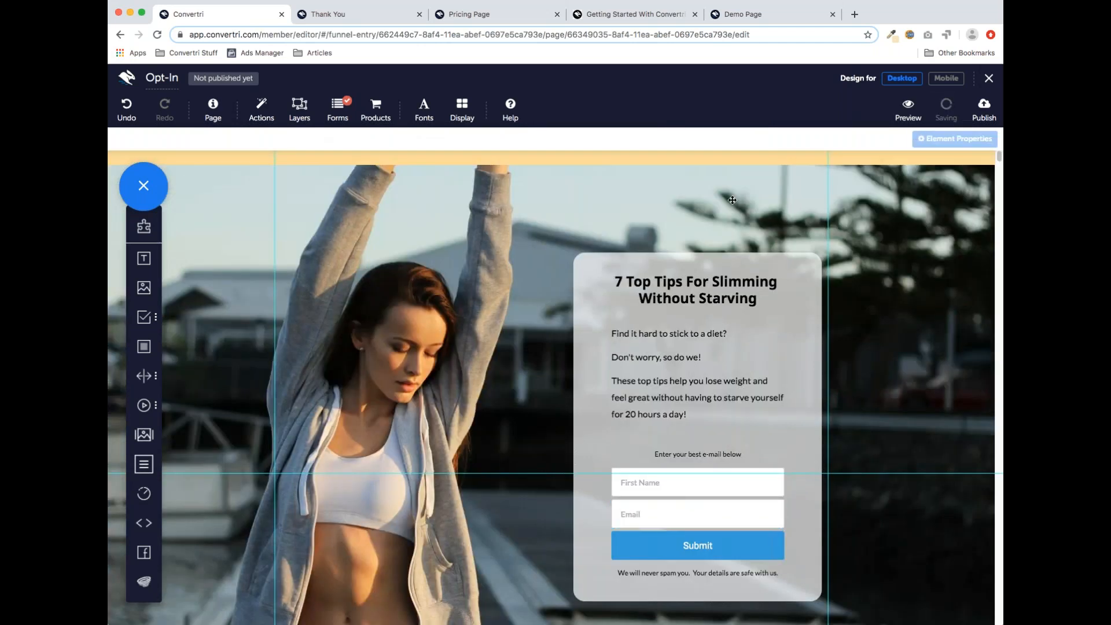
pyautogui.click(982, 111)
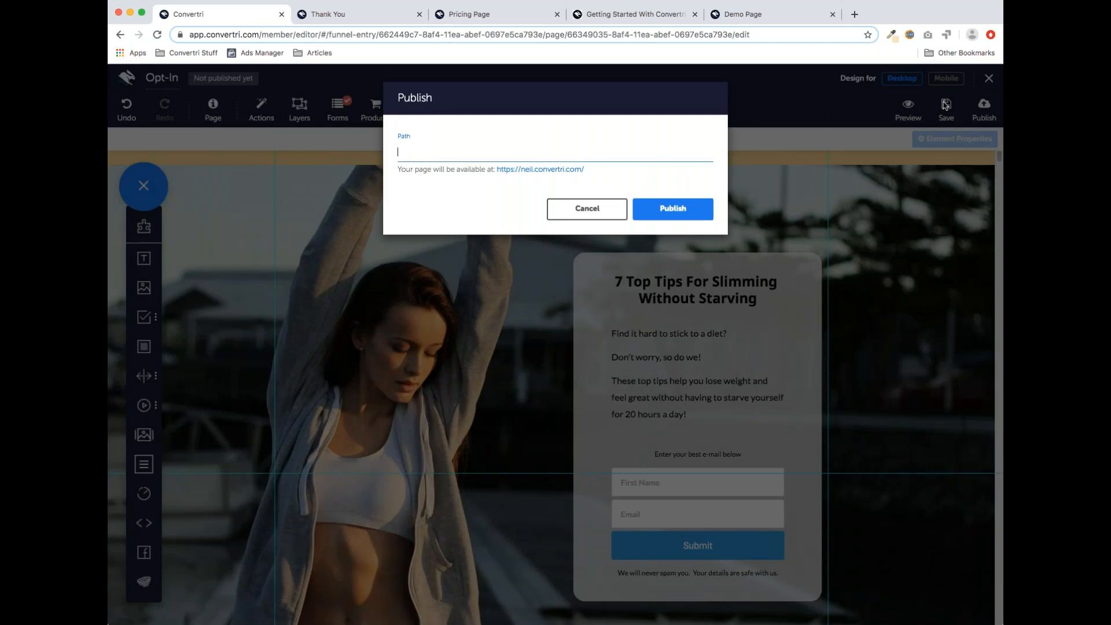
pyautogui.write('demo/optin')
pyautogui.click(657, 214)
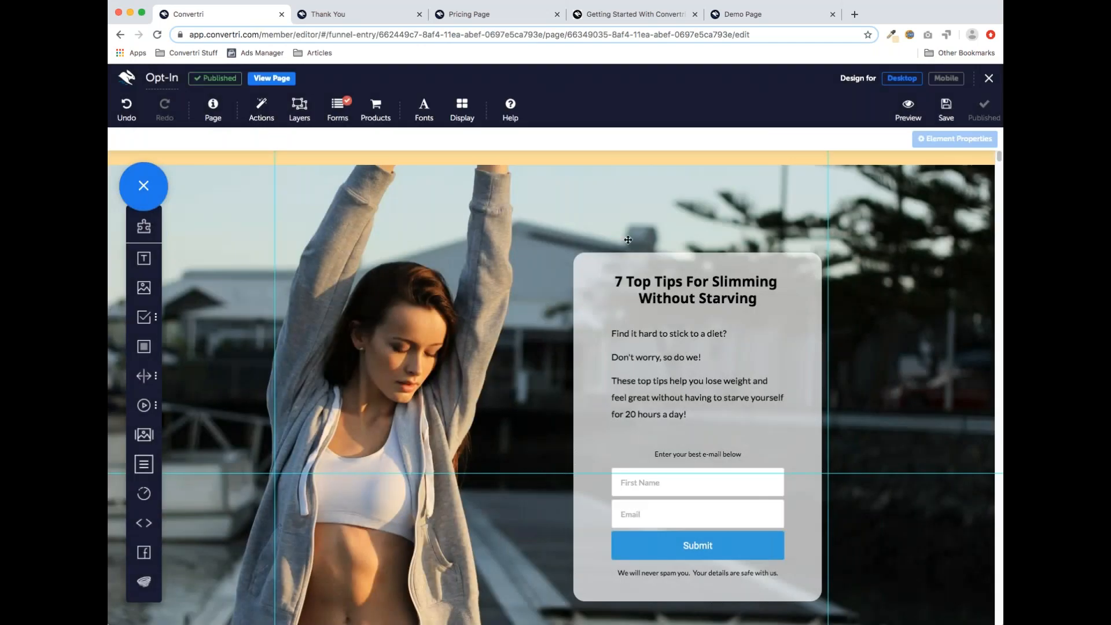
# View the published Opt-In page and its web address, and return to the page editor
pyautogui.click(279, 79)
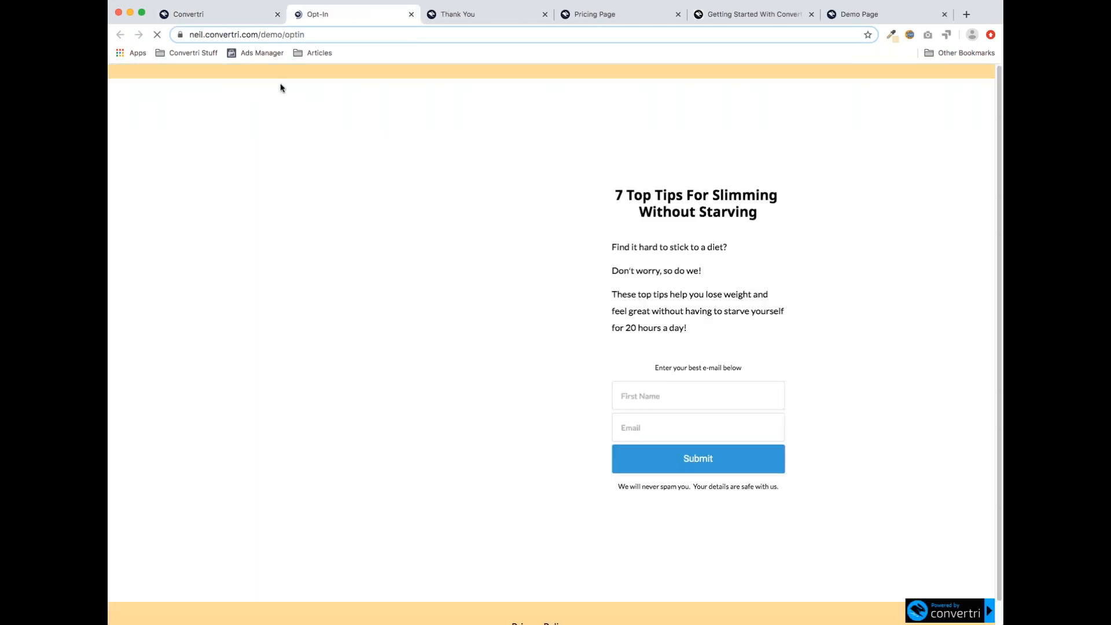
pyautogui.scroll(-1, 486, 236)
pyautogui.scroll(1, 487, 237)
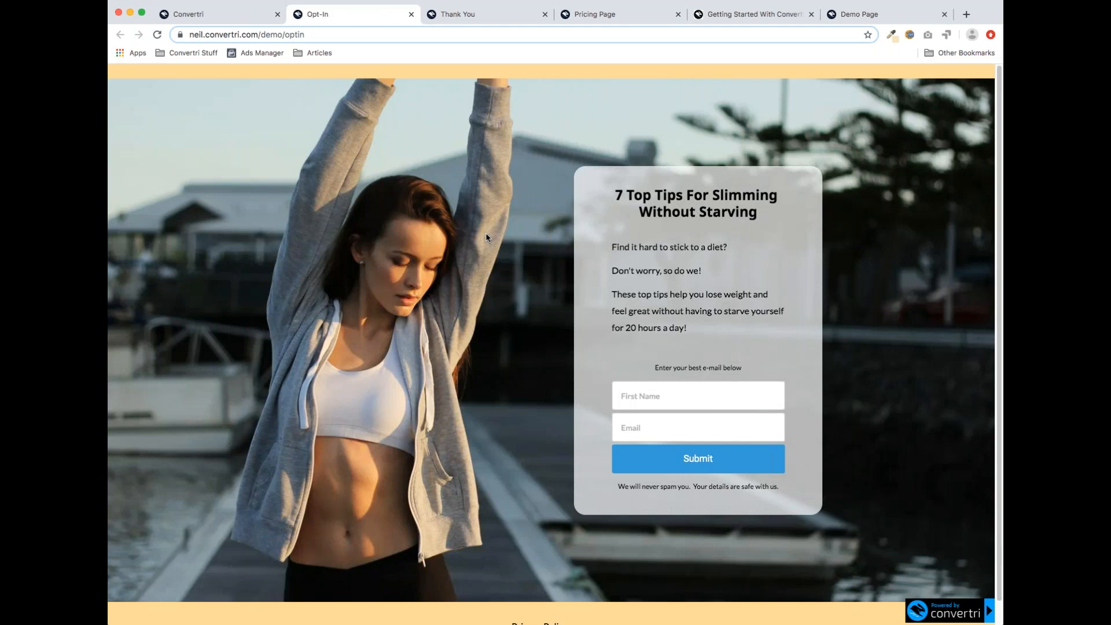
pyautogui.click(317, 35)
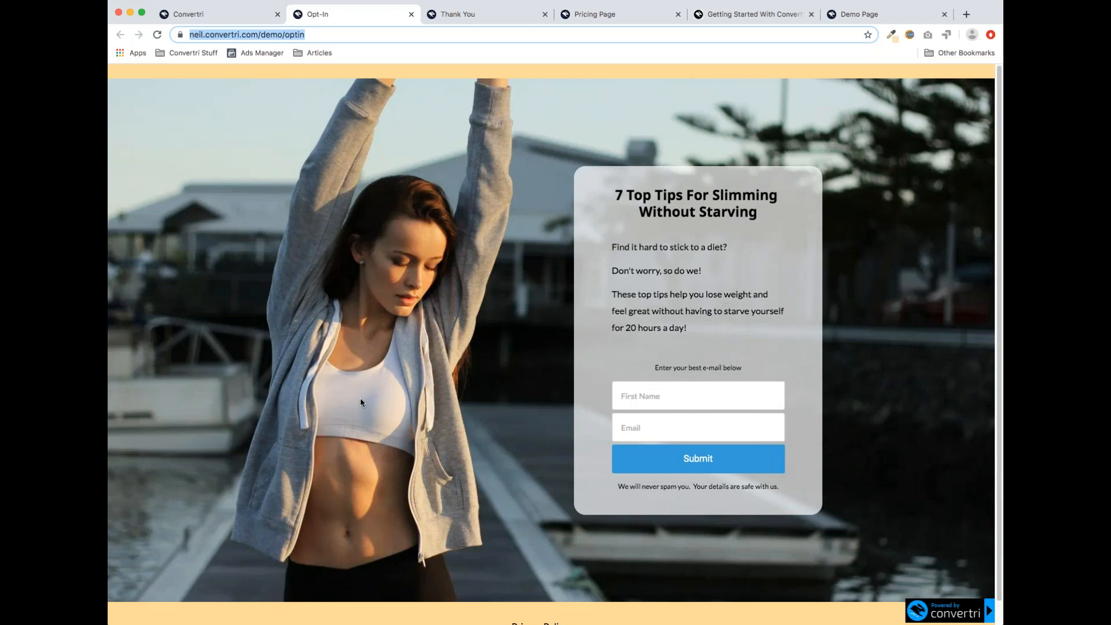
pyautogui.click(252, 18)
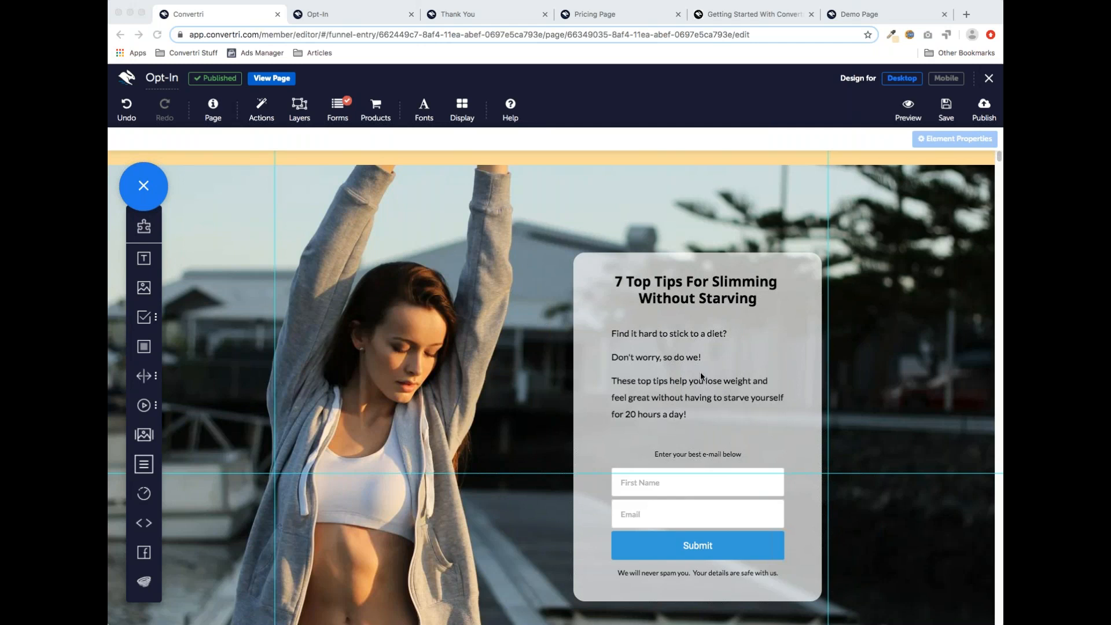
# Review the Zapier and autoresponder settings in the Opt-In page's form configuration, and close it
pyautogui.click(339, 114)
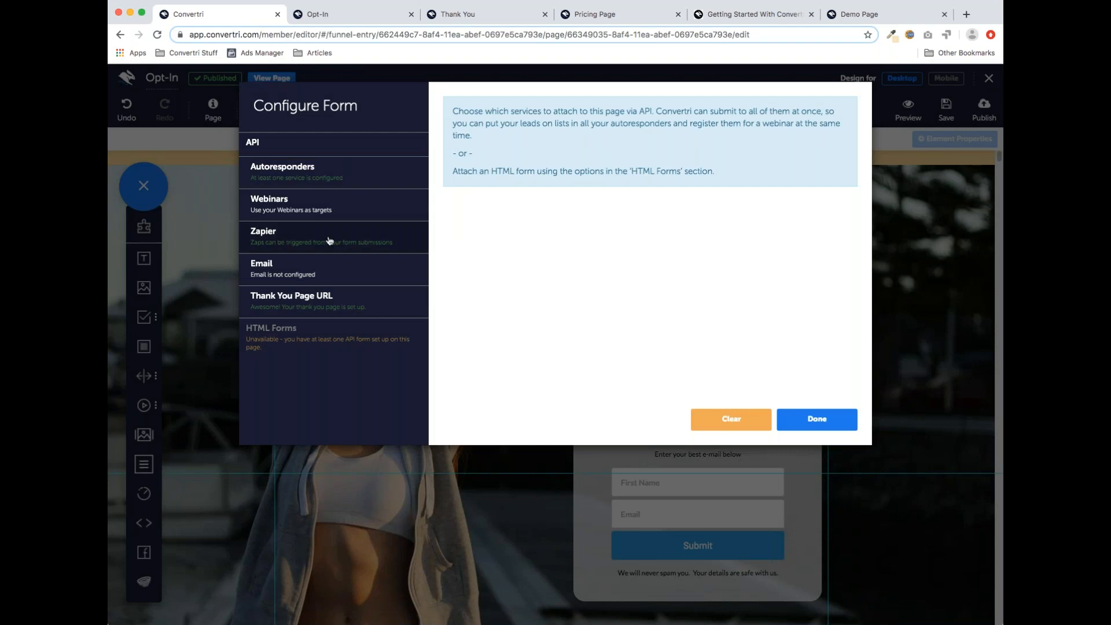
pyautogui.click(329, 241)
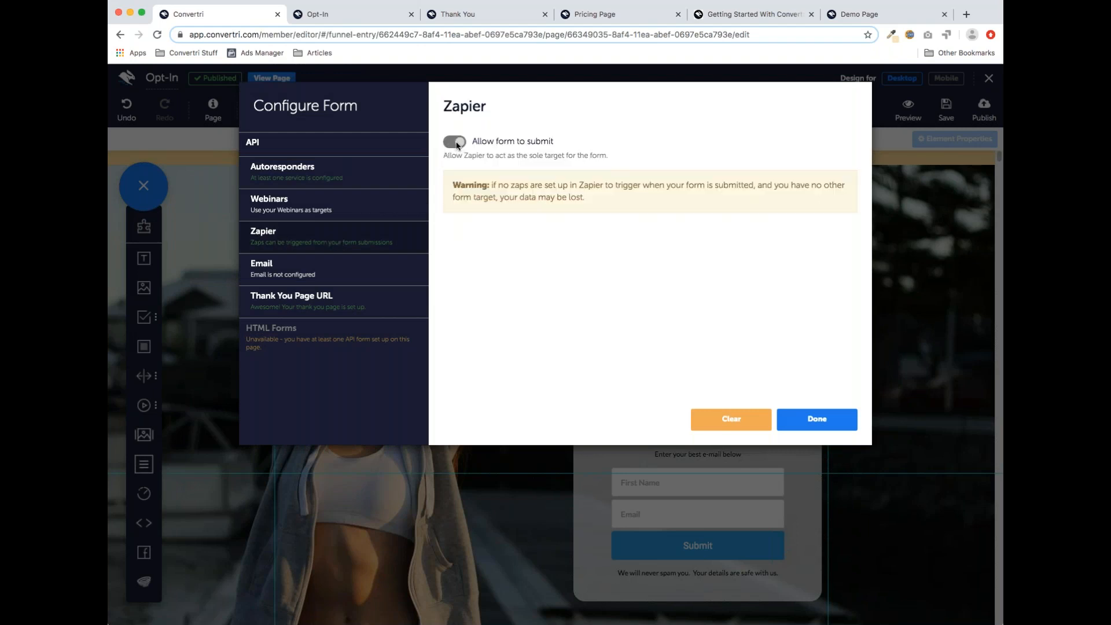
pyautogui.click(317, 179)
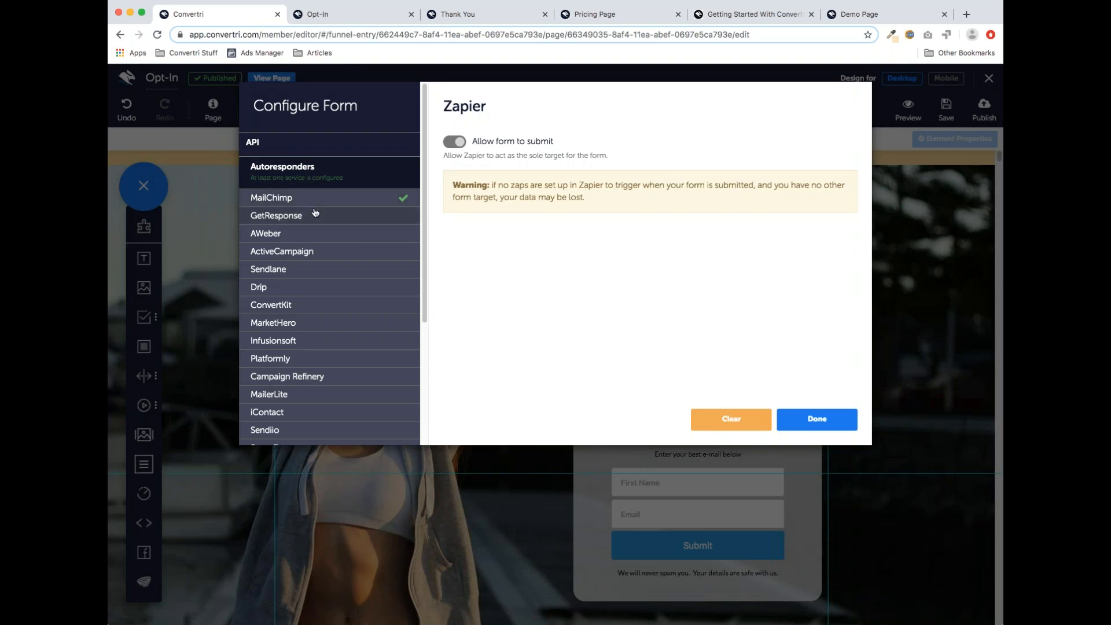
pyautogui.click(817, 419)
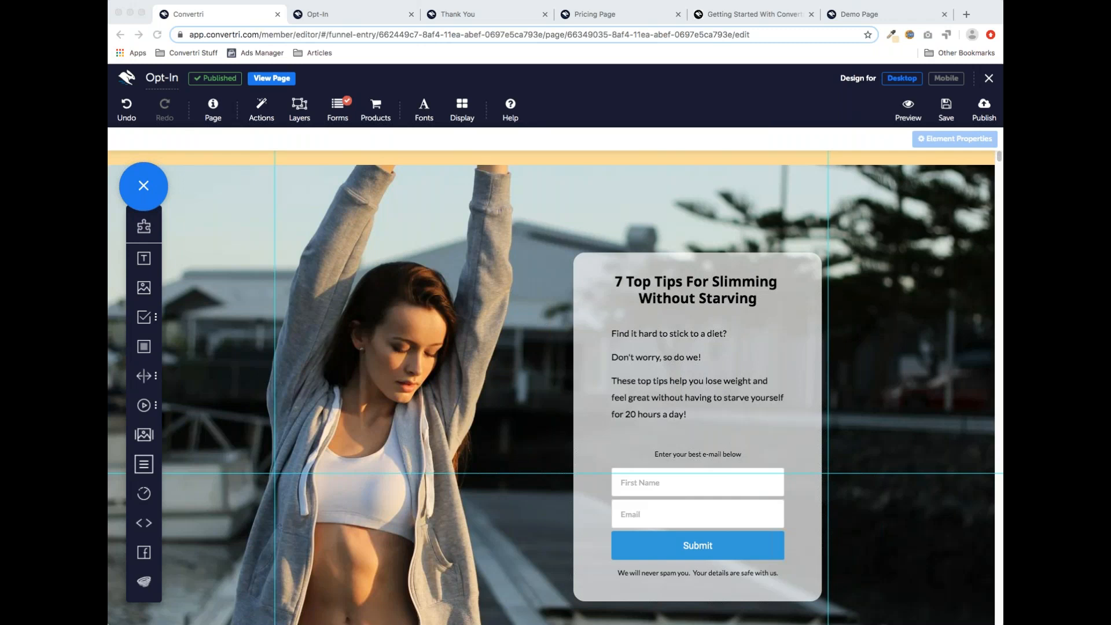
# Clear the Opt-In page's form configuration and detach the form from the page
pyautogui.click(603, 332)
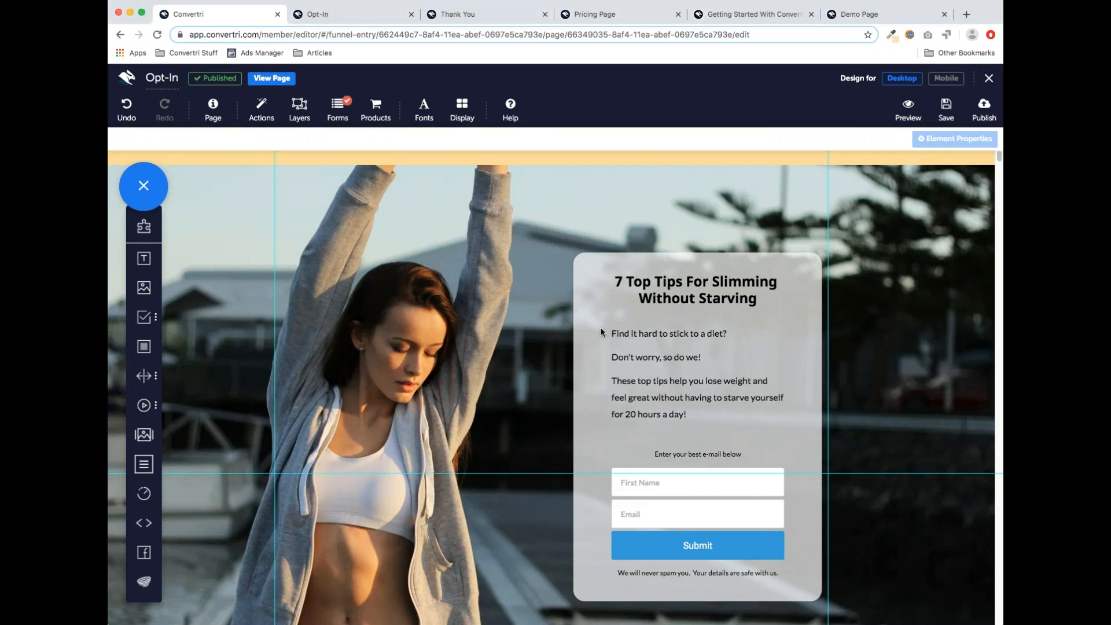
pyautogui.click(335, 113)
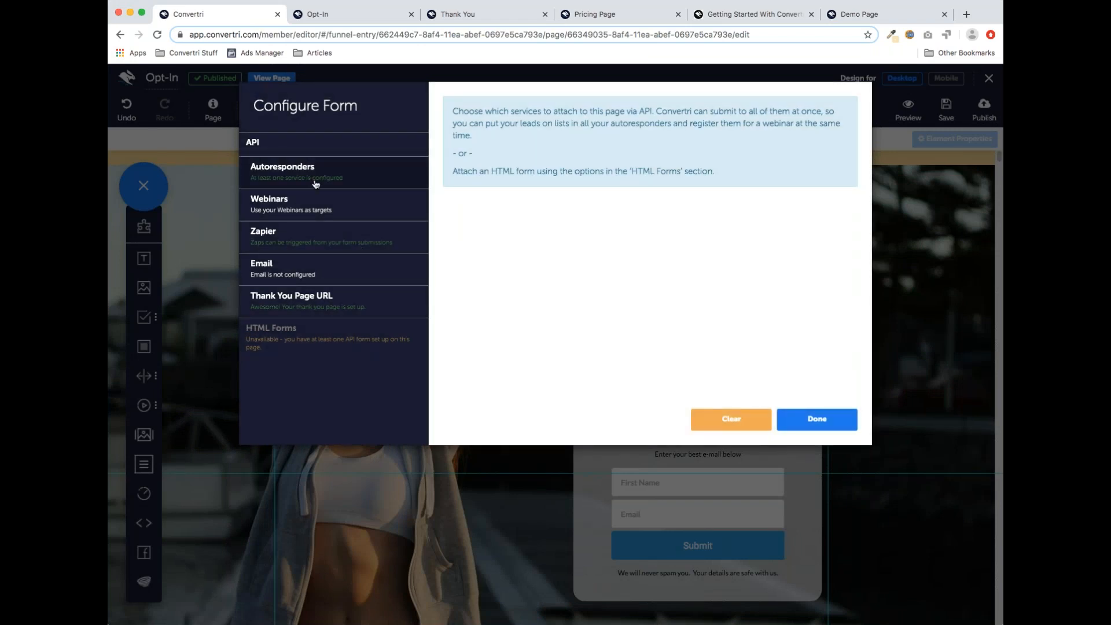
pyautogui.click(742, 419)
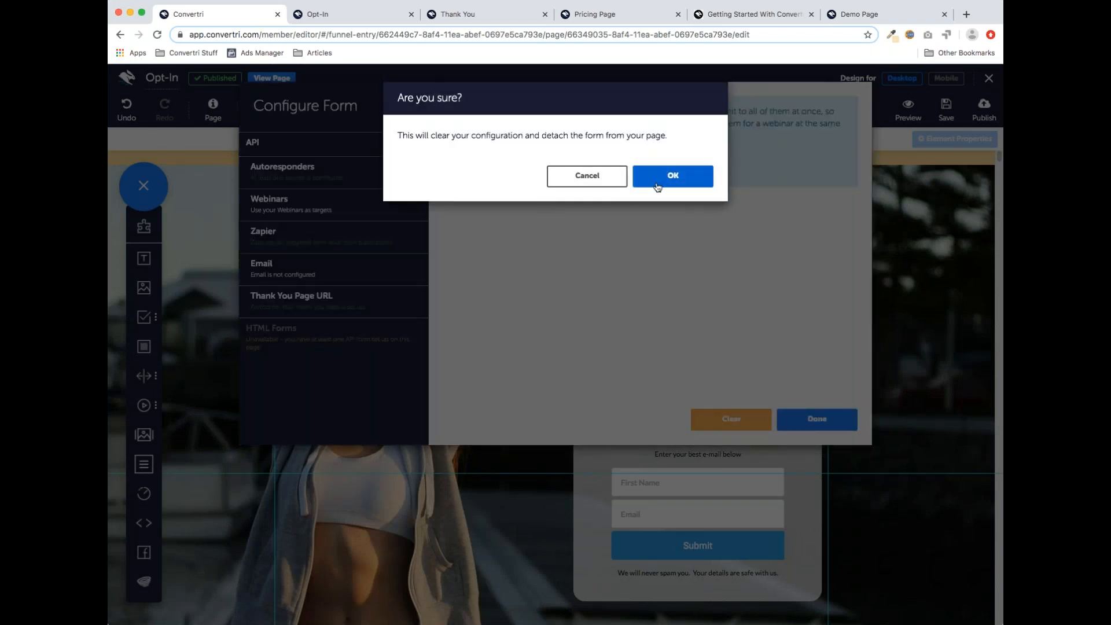
pyautogui.click(657, 184)
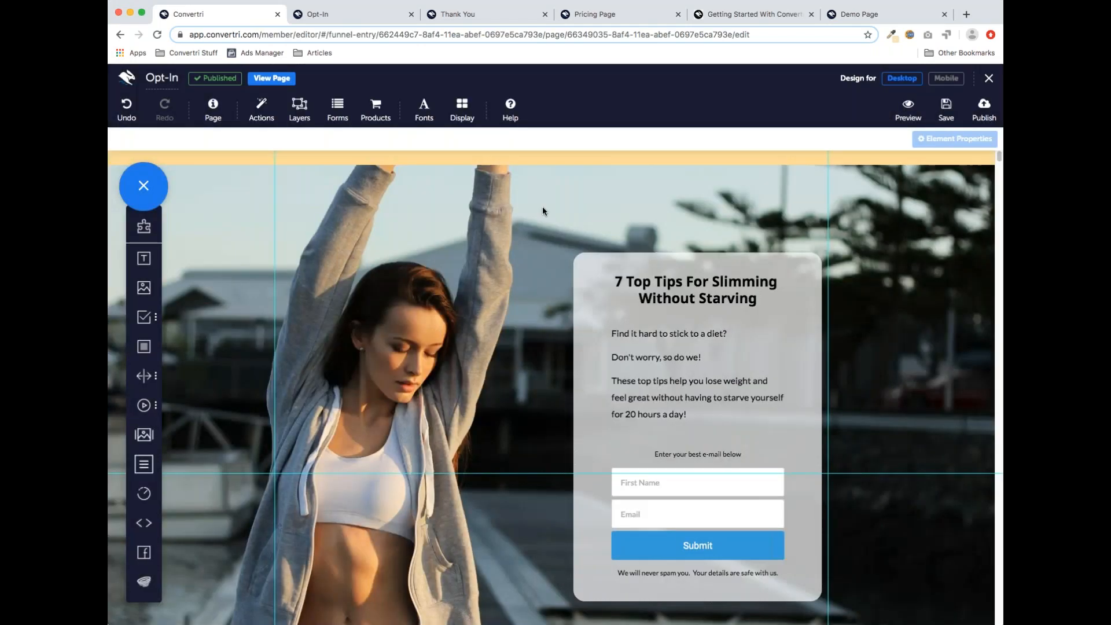
# View the HTML Forms options in the page's form configuration and the form-from-HTML-code dialog, and cancel it without creating a form
pyautogui.click(335, 114)
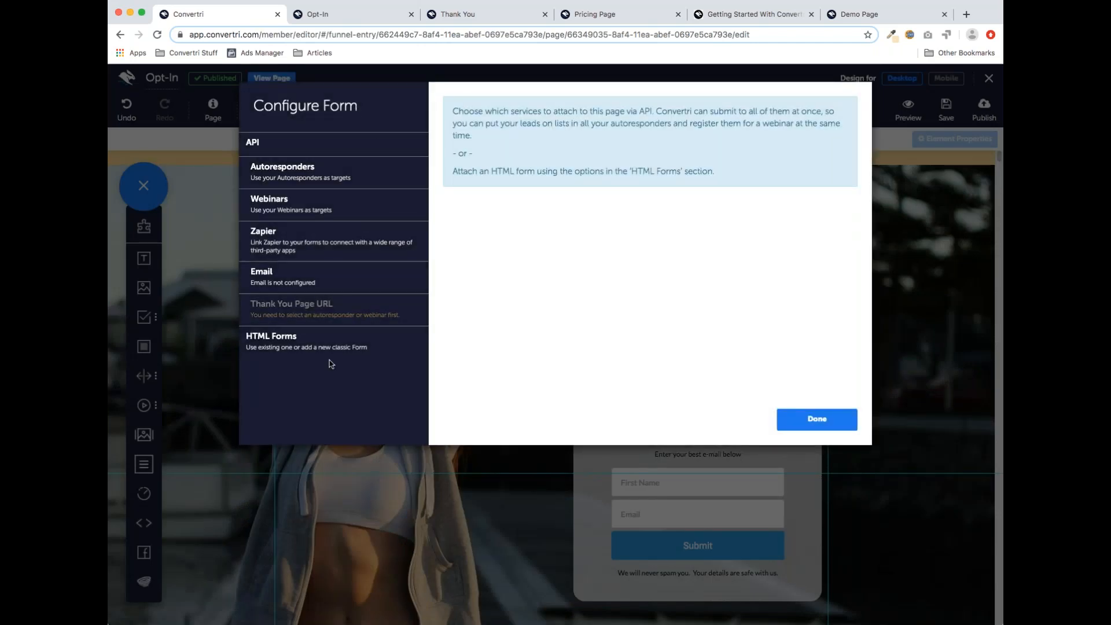
pyautogui.click(292, 346)
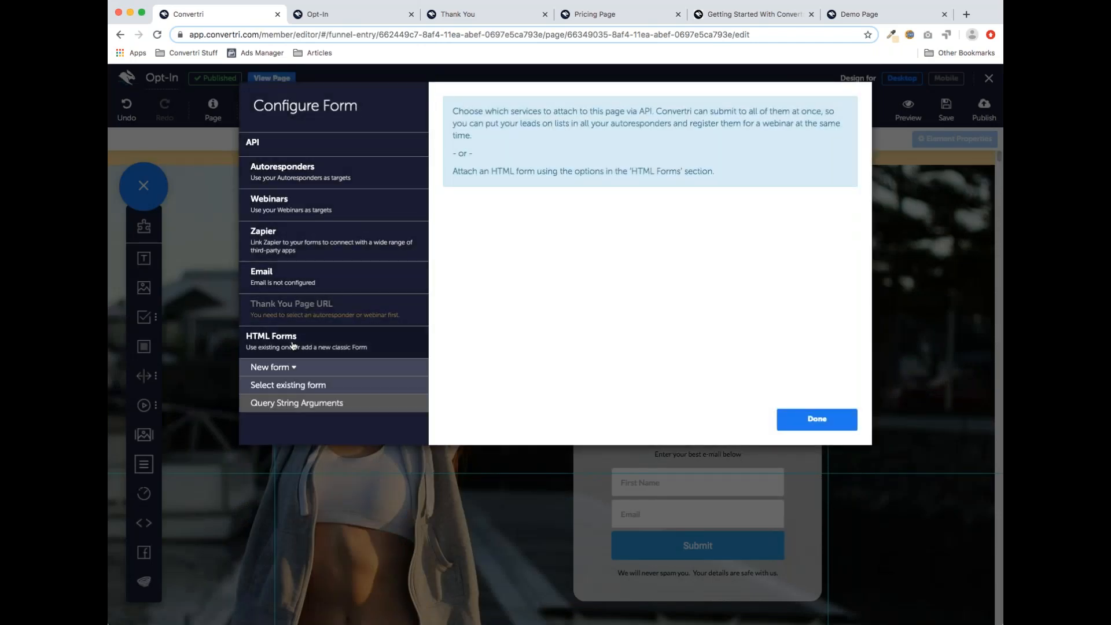
pyautogui.click(297, 374)
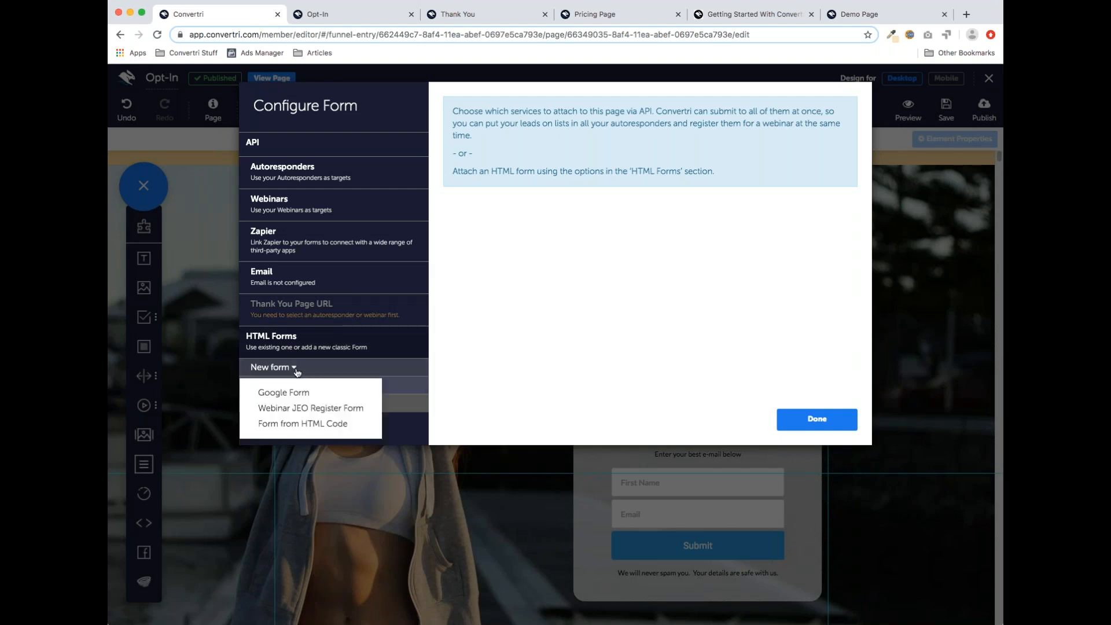
pyautogui.click(302, 427)
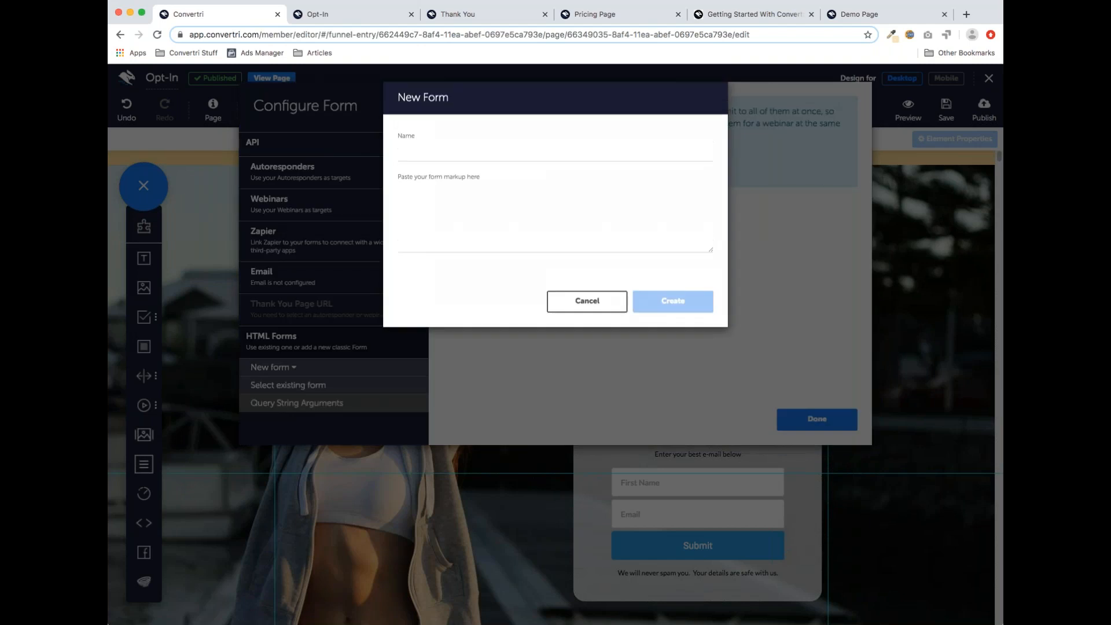
pyautogui.click(439, 198)
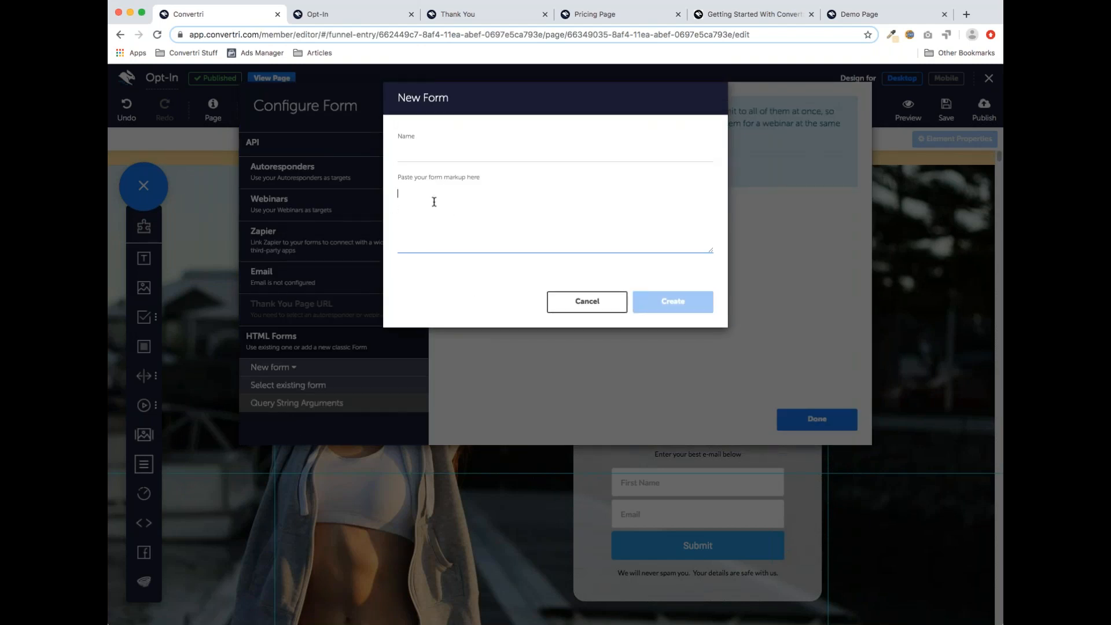
pyautogui.click(605, 306)
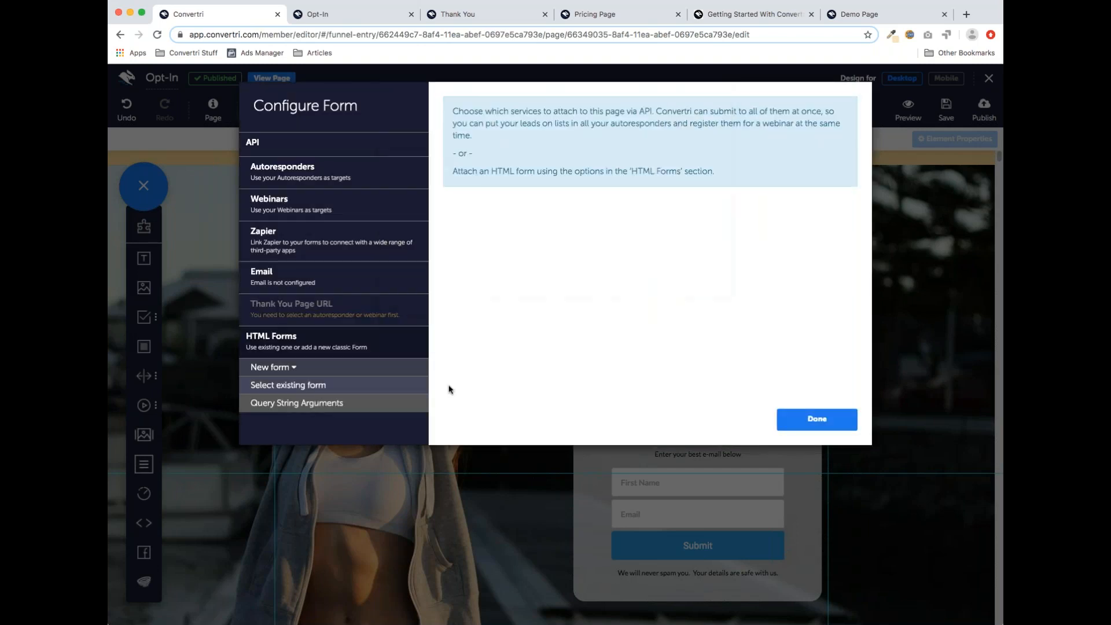
# Attach the existing HTML form Convertri Beta to the Opt-In page and close the form configuration
pyautogui.click(305, 385)
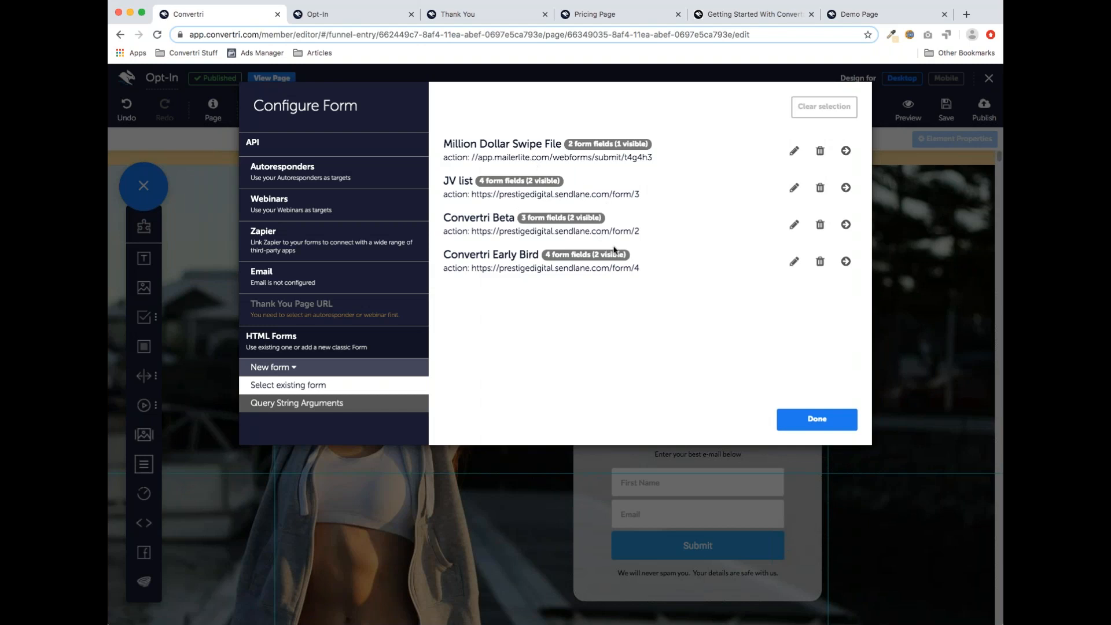
pyautogui.click(847, 225)
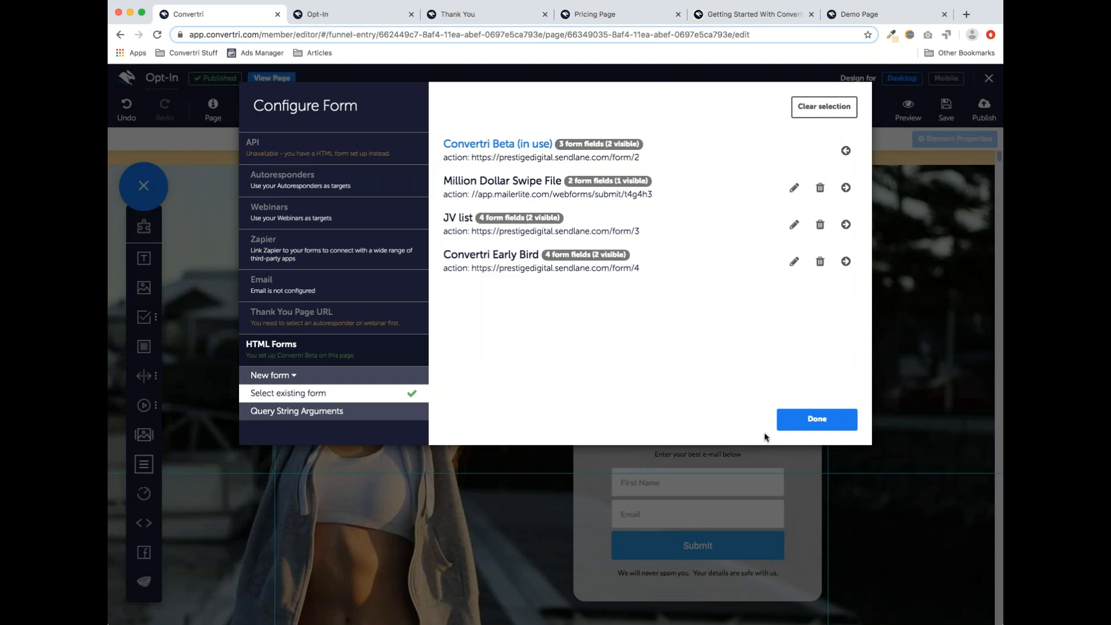
pyautogui.click(802, 425)
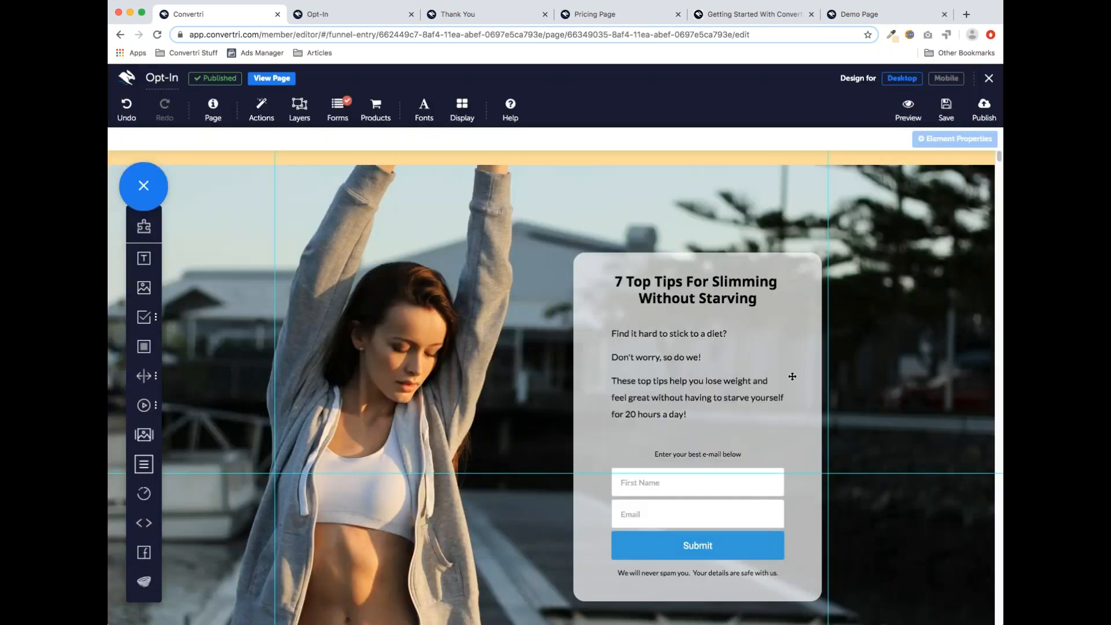
# Assign the First Name input to form_field[1] in its form field settings
pyautogui.scroll(-1, 501, 313)
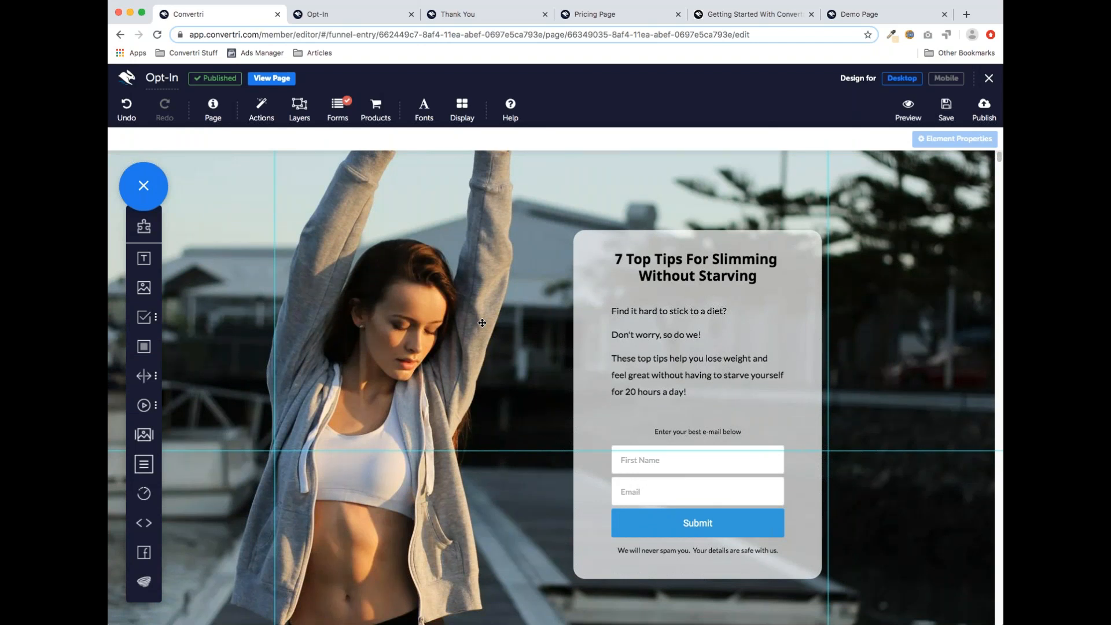
pyautogui.click(731, 459)
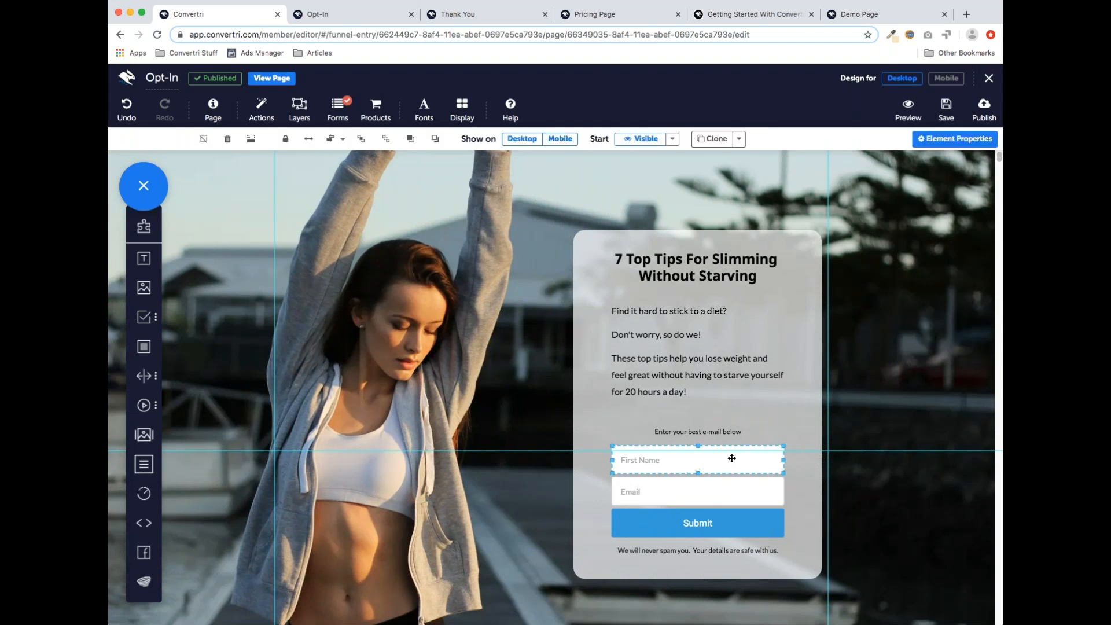
pyautogui.click(943, 139)
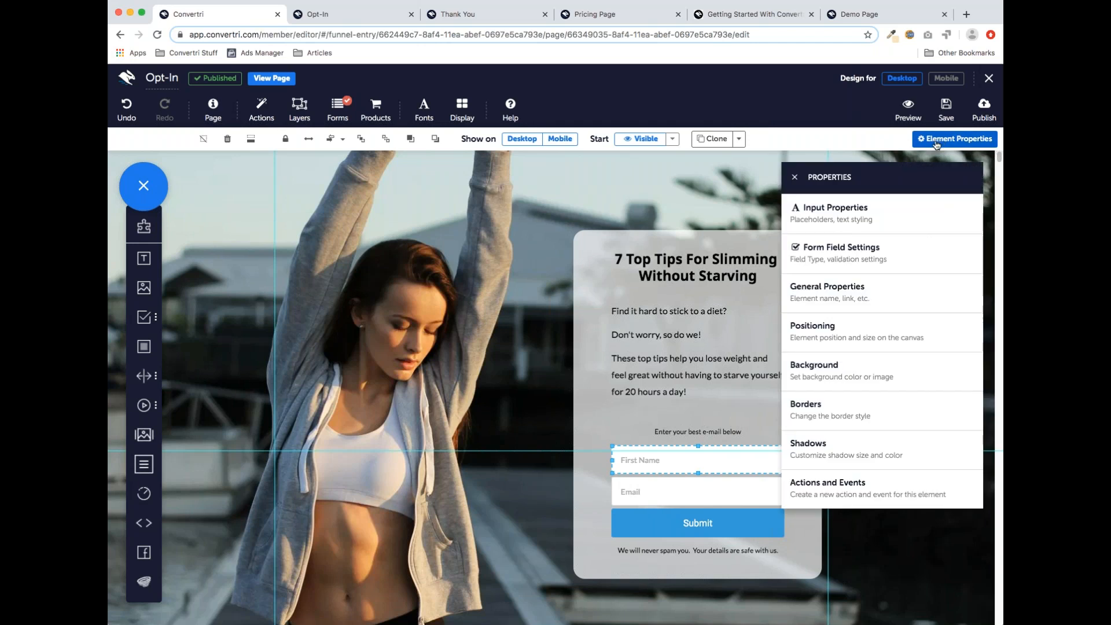
pyautogui.click(863, 253)
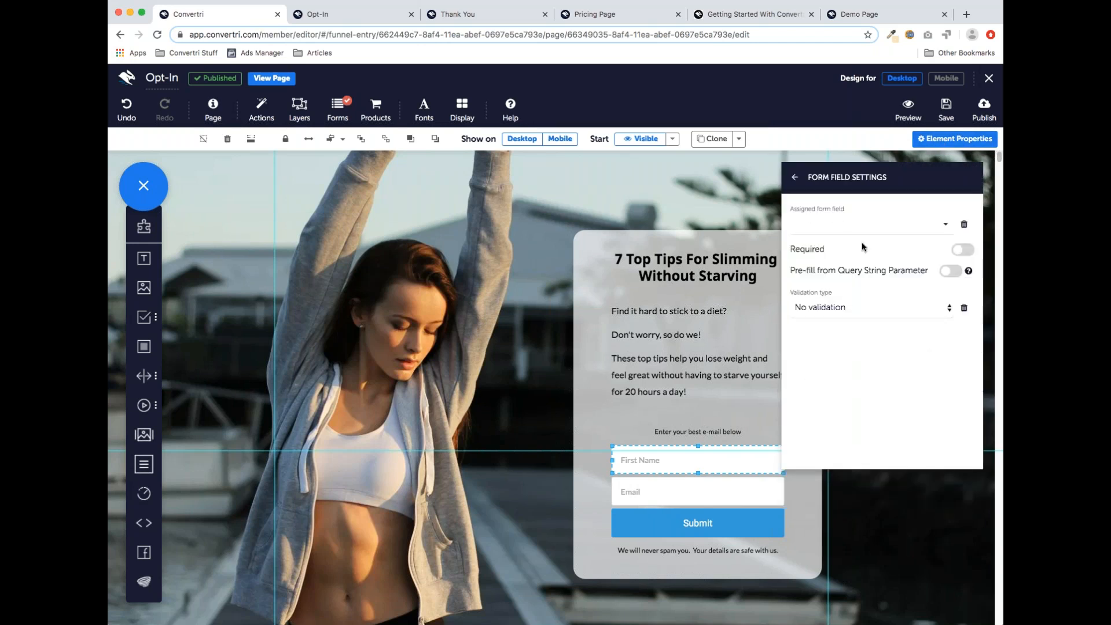
pyautogui.click(928, 231)
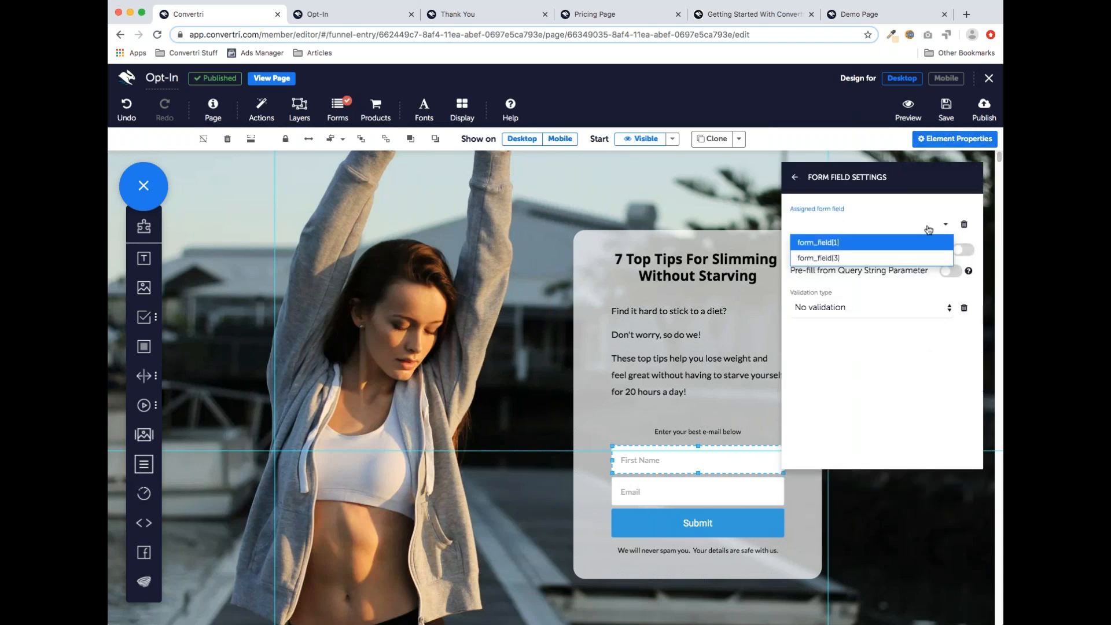
pyautogui.click(834, 246)
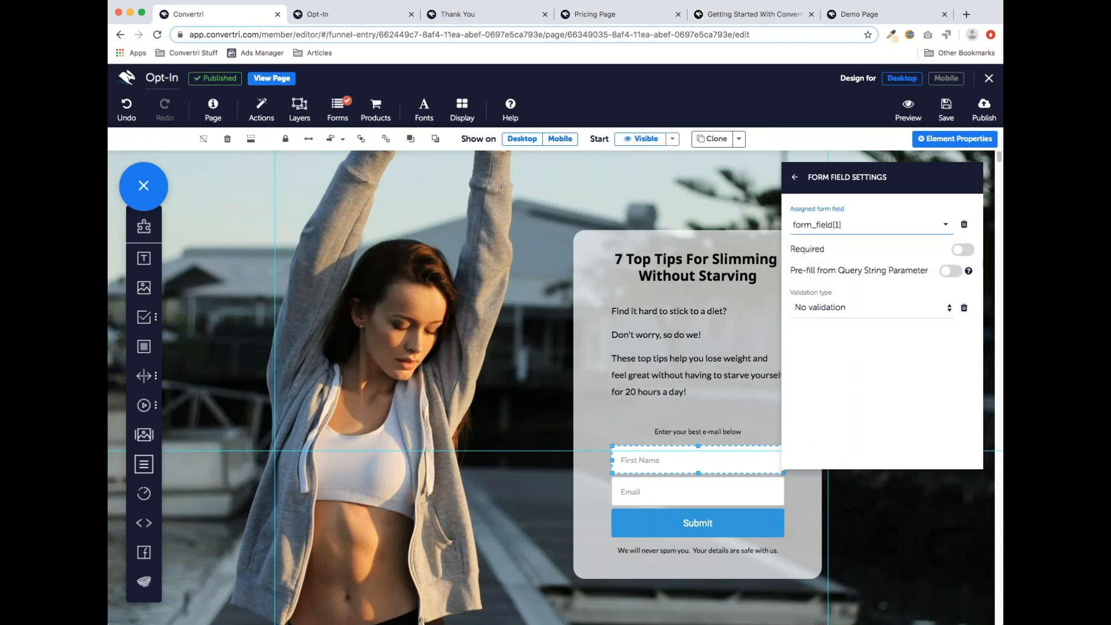
# Assign the Email input to a field of the attached form, close its properties and save the page
pyautogui.click(734, 489)
pyautogui.click(840, 231)
pyautogui.click(832, 241)
pyautogui.click(795, 181)
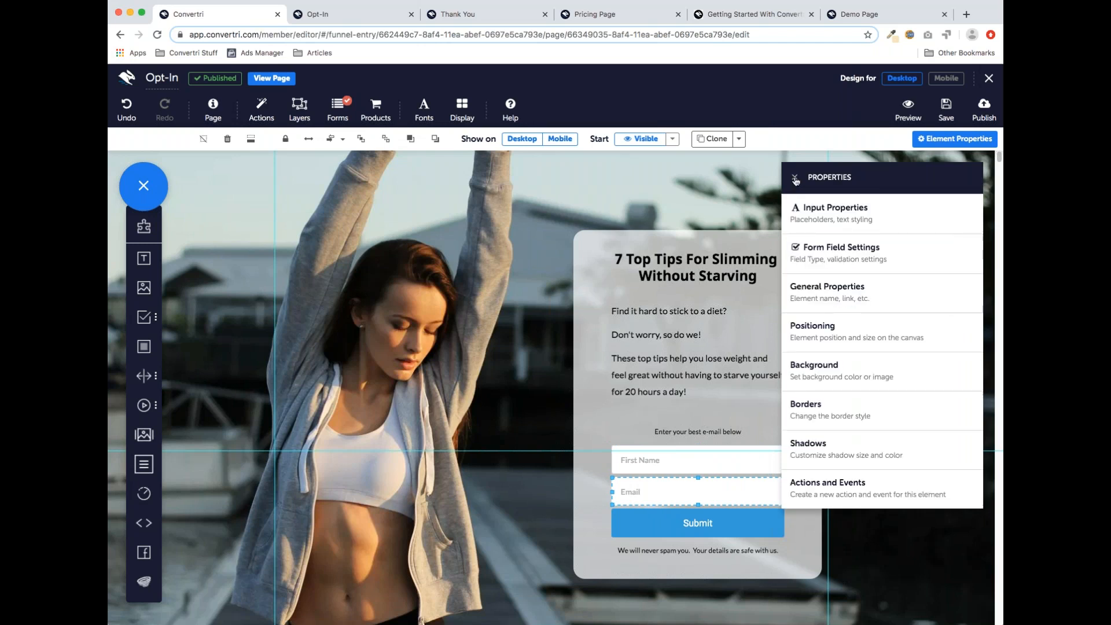
pyautogui.click(795, 180)
pyautogui.click(946, 107)
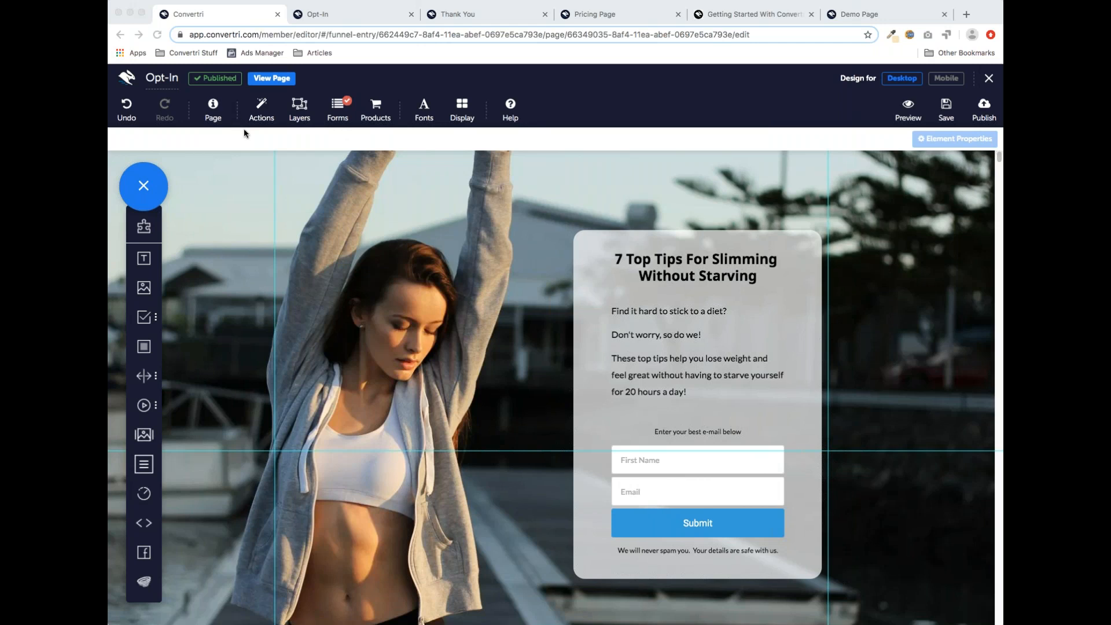
# Set the 'Powered by Convertri' badge appearance to Don't show in the page settings and confirm them
pyautogui.click(267, 161)
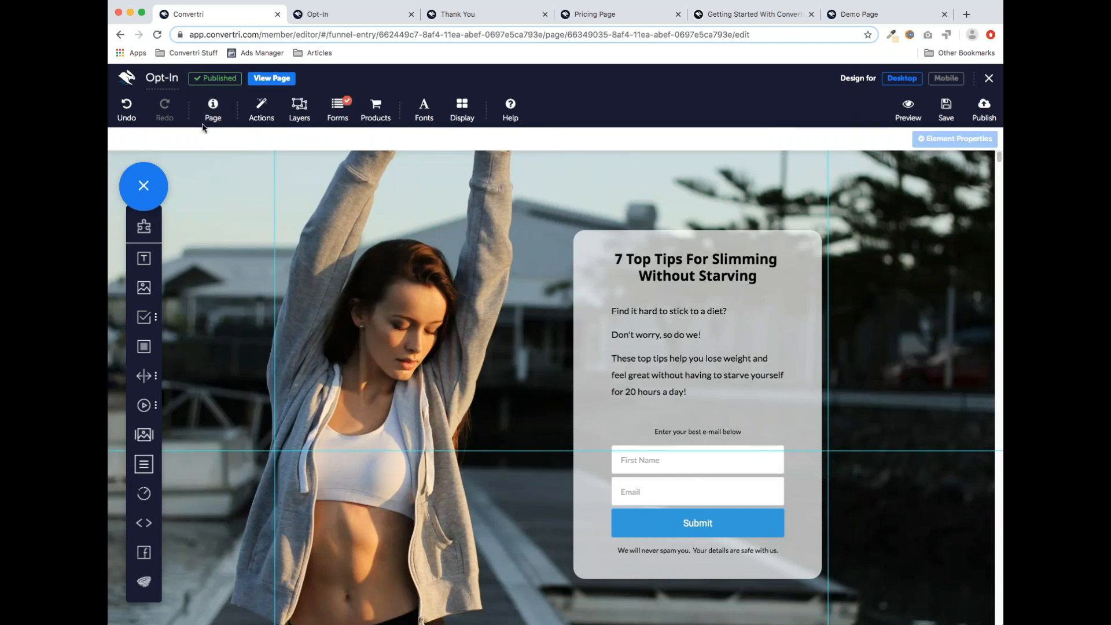
pyautogui.click(214, 110)
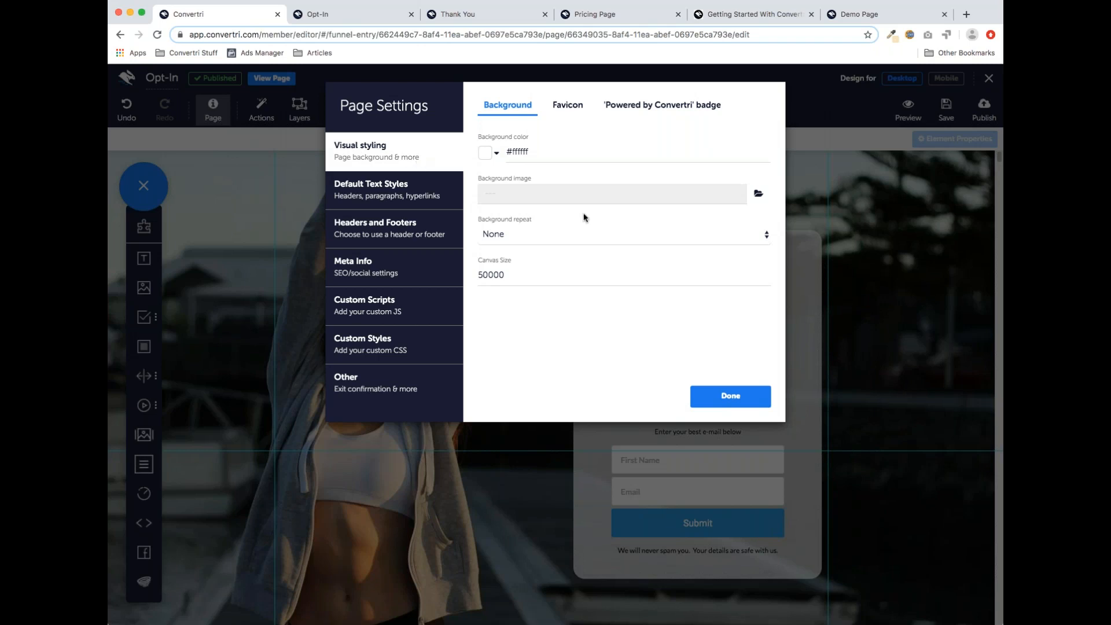
pyautogui.click(680, 110)
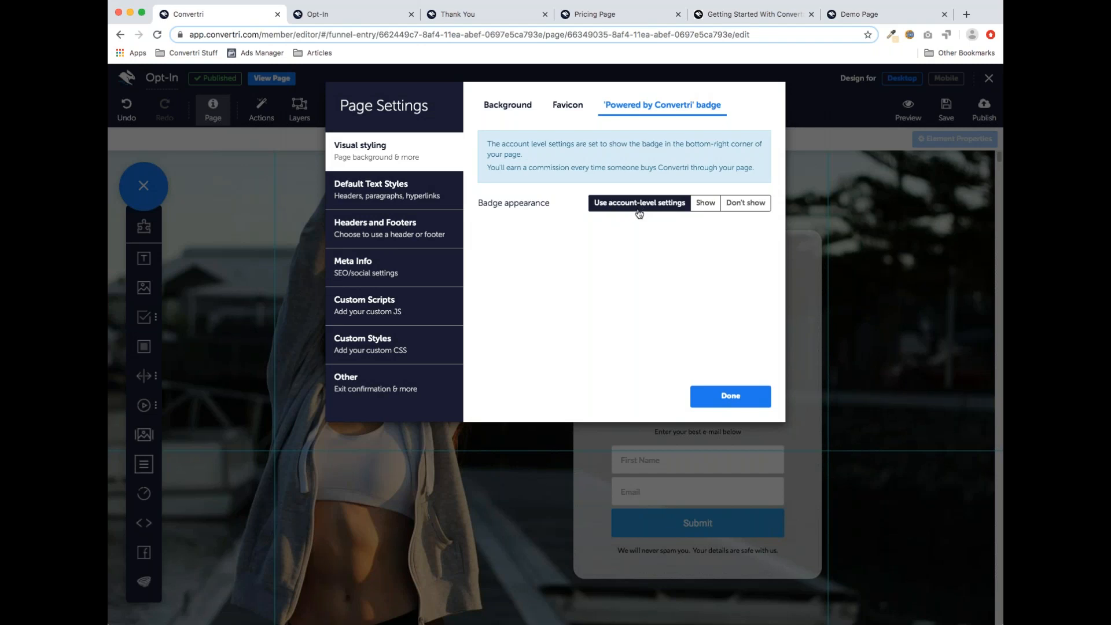
pyautogui.click(706, 204)
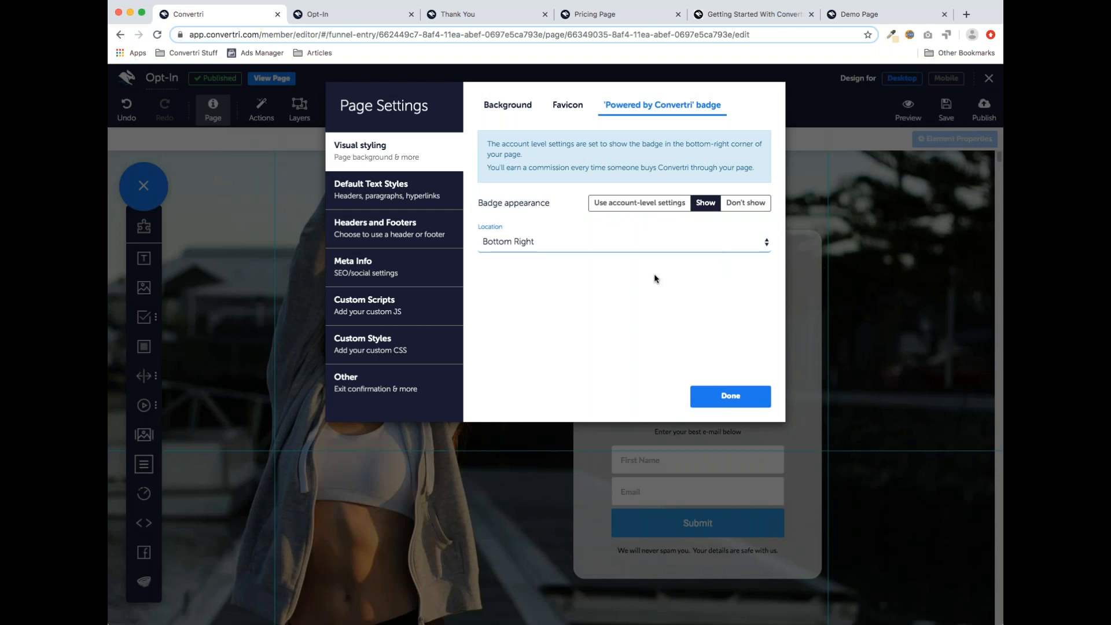
pyautogui.click(746, 206)
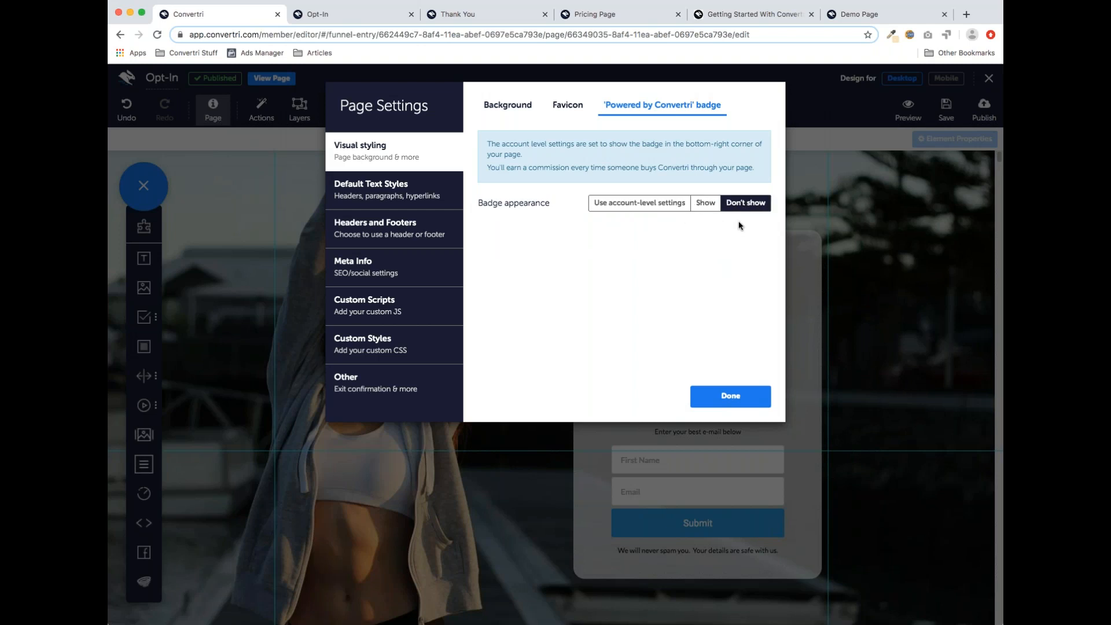
pyautogui.click(725, 395)
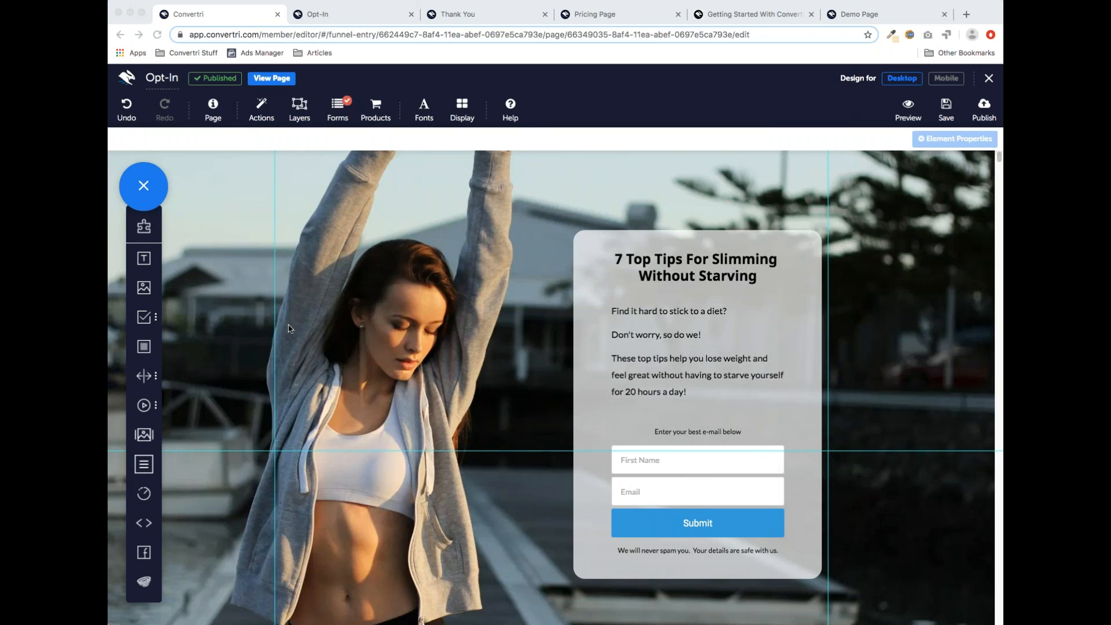
# Add a Video element over the woman's photo, and shrink and move it to fit beside the opt-in panel
pyautogui.moveTo(154, 407)
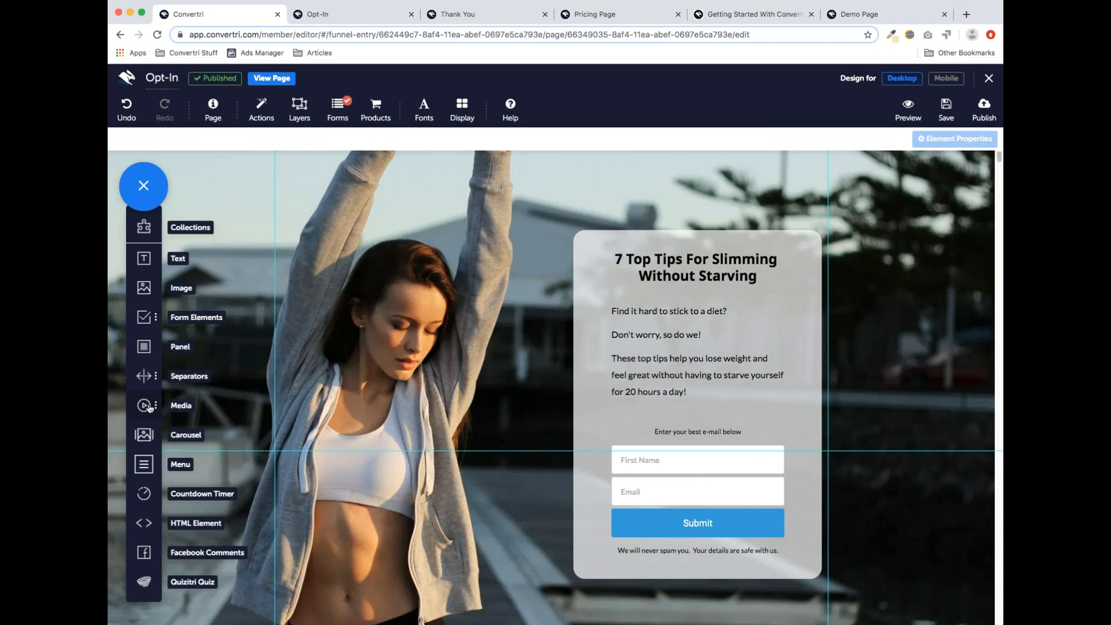
pyautogui.click(146, 407)
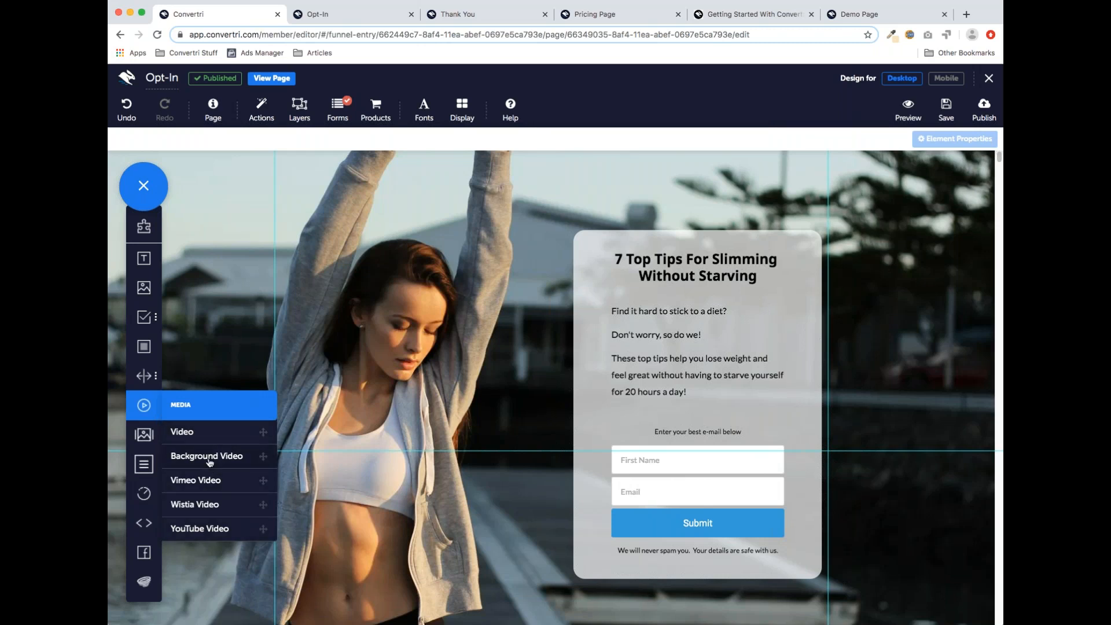
pyautogui.moveTo(188, 436); pyautogui.dragTo(359, 282)
pyautogui.moveTo(530, 429); pyautogui.dragTo(447, 377)
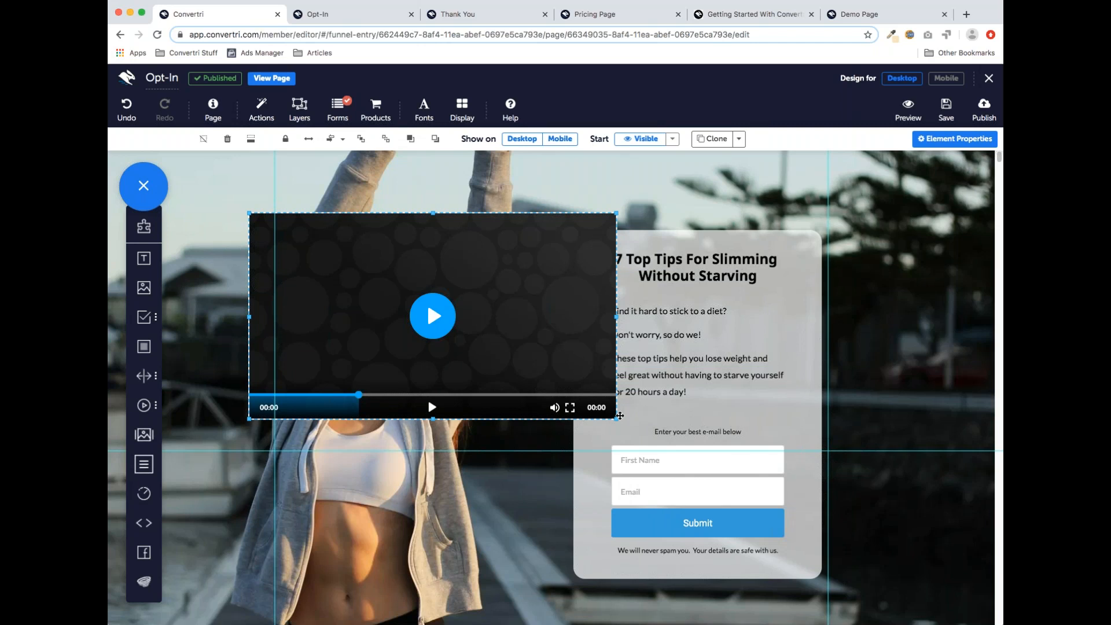
pyautogui.moveTo(616, 418); pyautogui.dragTo(555, 392)
pyautogui.moveTo(472, 304); pyautogui.dragTo(466, 336)
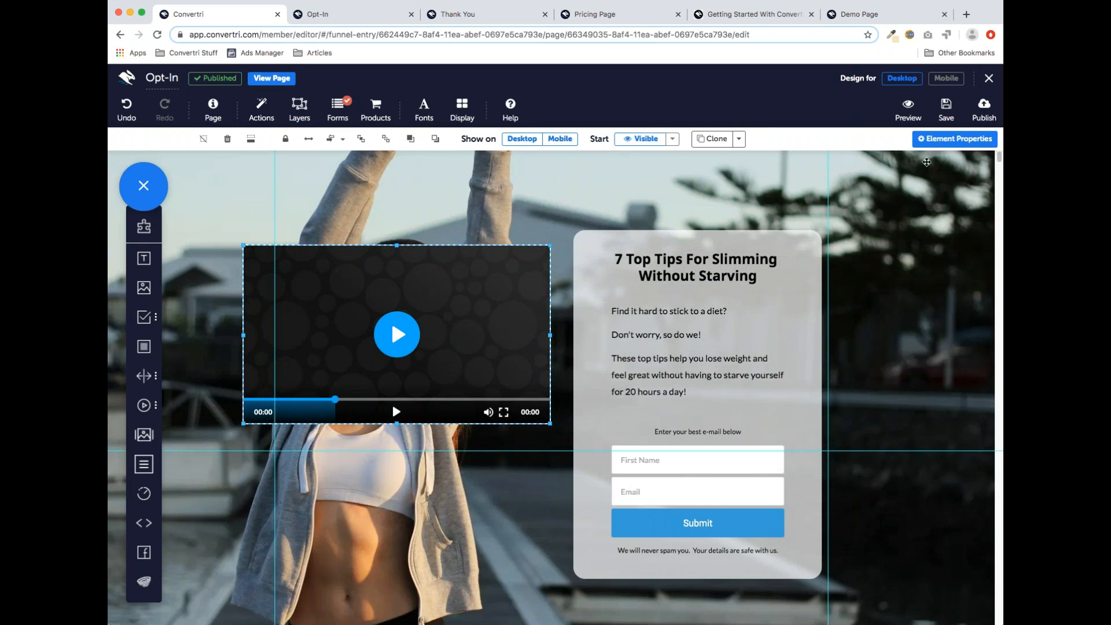
# Review the Video element's source and playback properties, and delete the element from the page
pyautogui.click(931, 144)
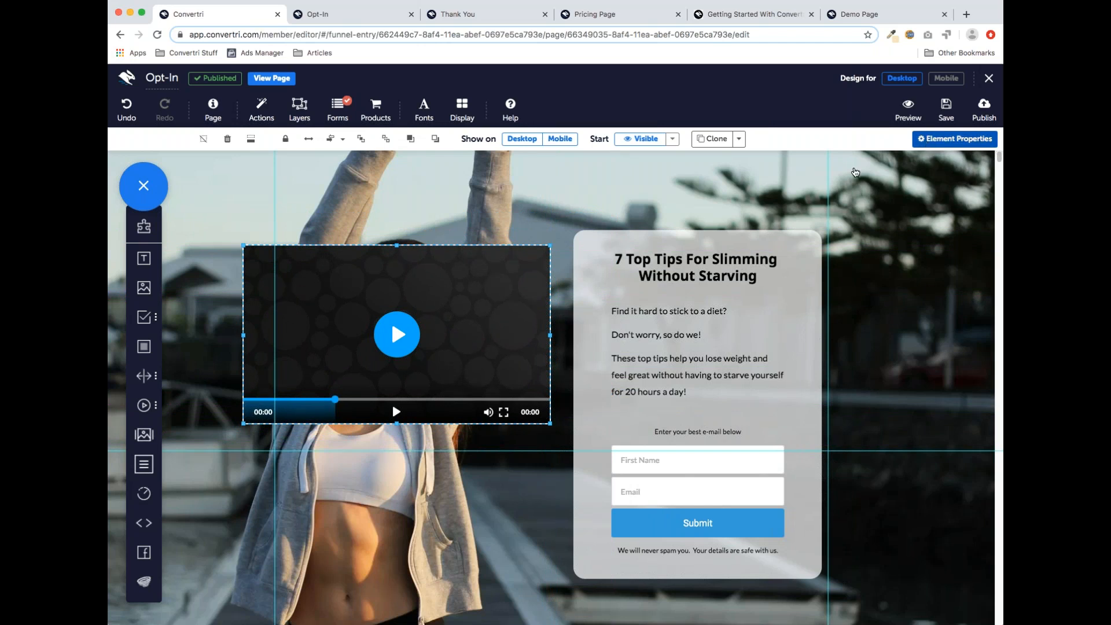
pyautogui.click(794, 225)
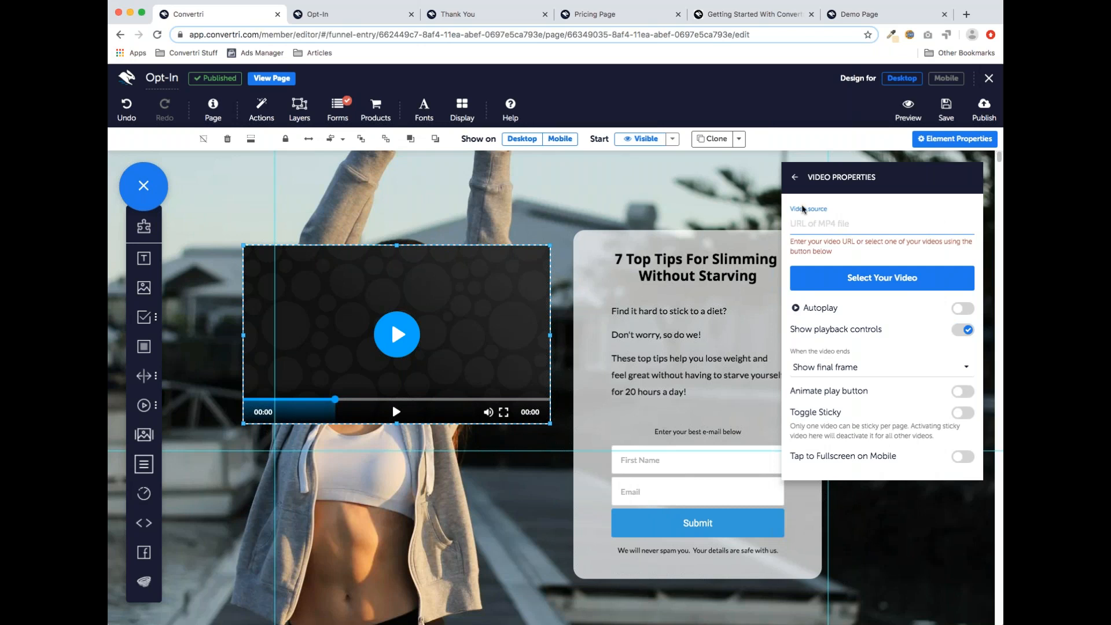
pyautogui.click(798, 181)
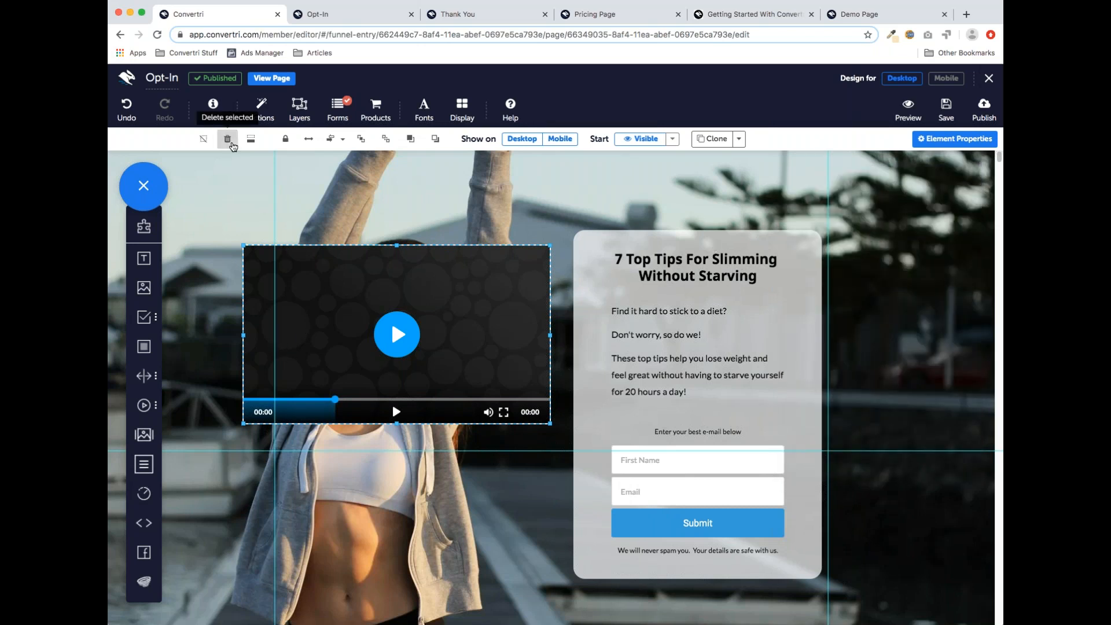
pyautogui.click(227, 139)
# Add a Vimeo Video element over the woman's photo, enlarge it, and open its Vimeo properties
pyautogui.click(145, 405)
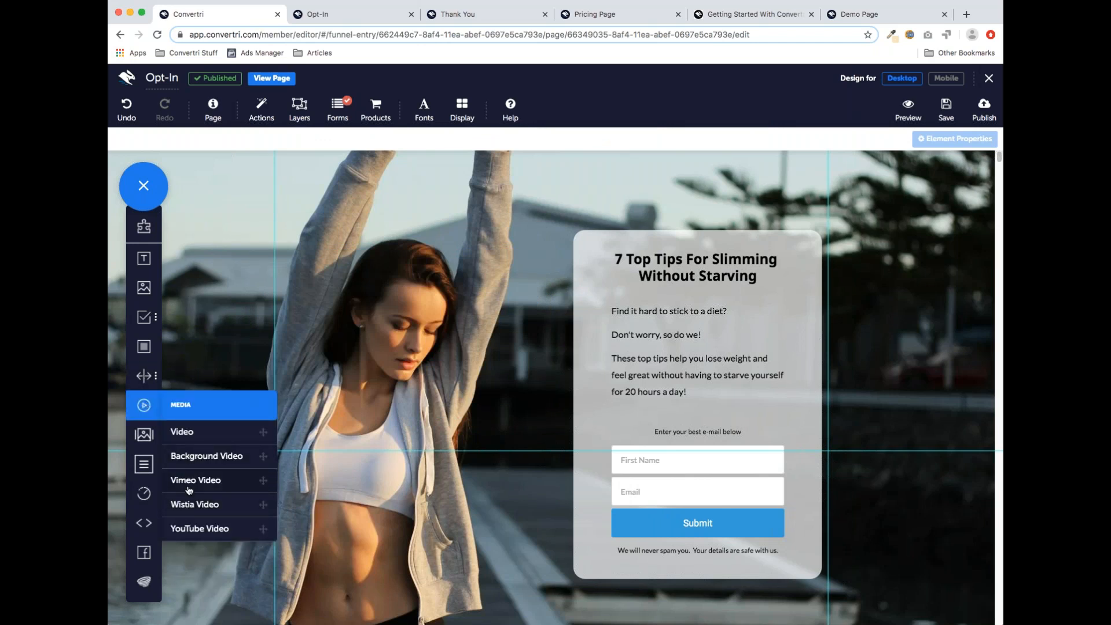
pyautogui.moveTo(183, 484); pyautogui.dragTo(350, 270)
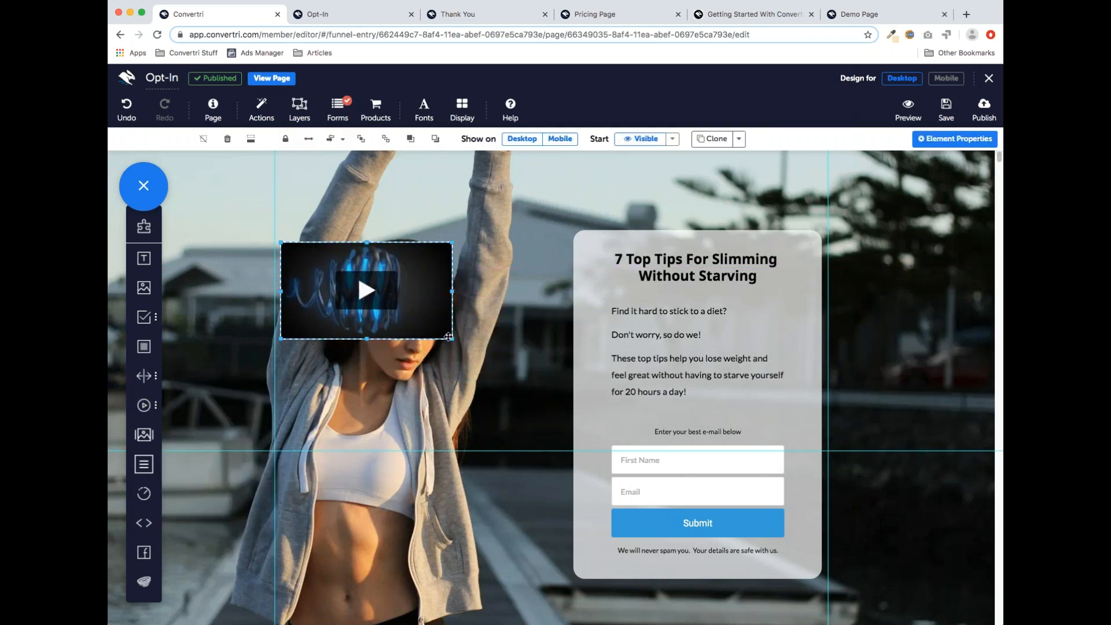
pyautogui.moveTo(452, 340); pyautogui.dragTo(498, 363)
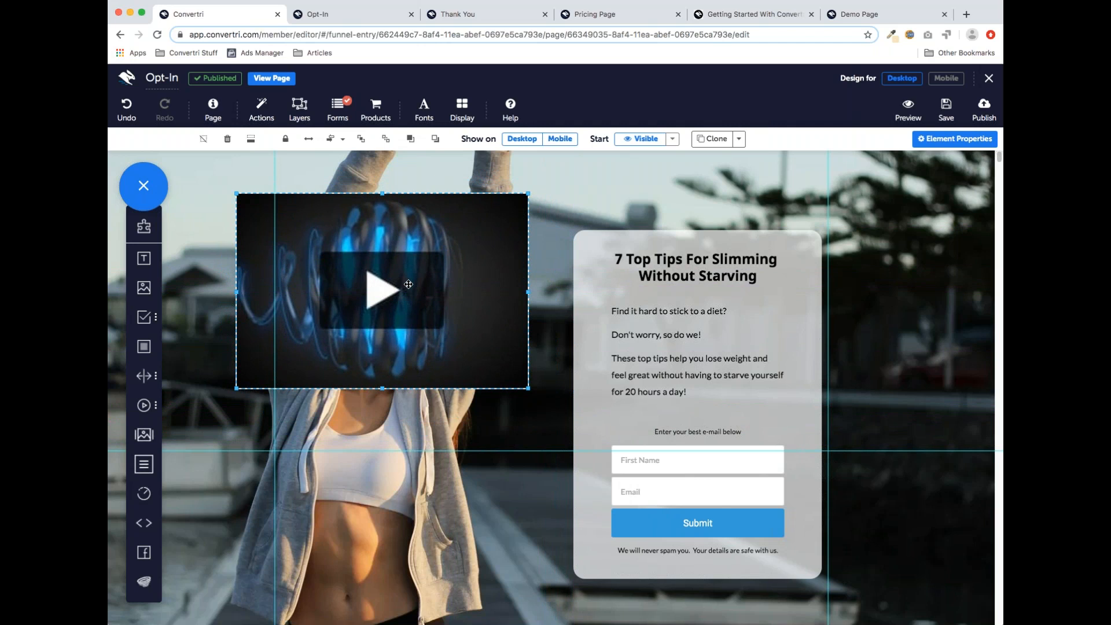
pyautogui.click(956, 145)
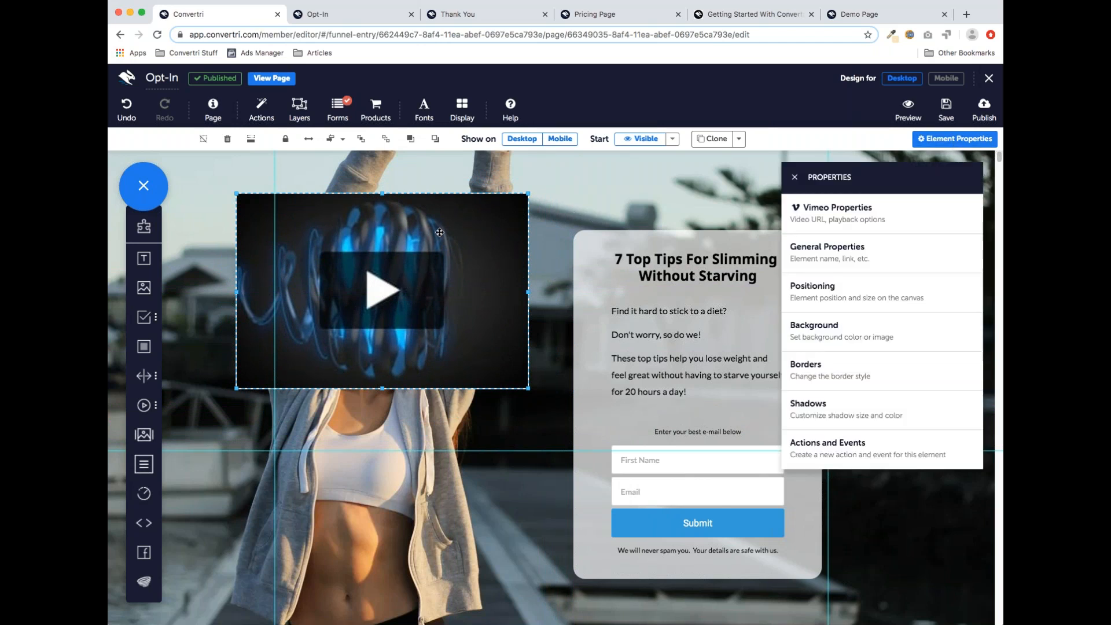
pyautogui.click(864, 216)
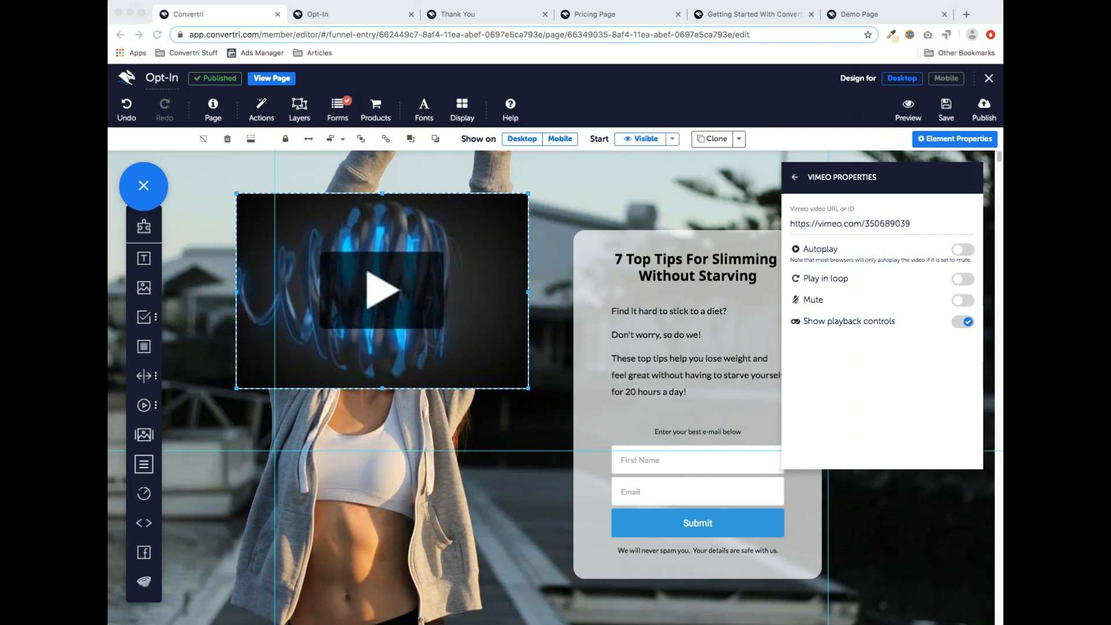
# Switch to the Pricing Page and compare the features and prices of the Standard, Pro and Agency plans, including video hosting
pyautogui.click(604, 12)
pyautogui.scroll(15, 559, 168)
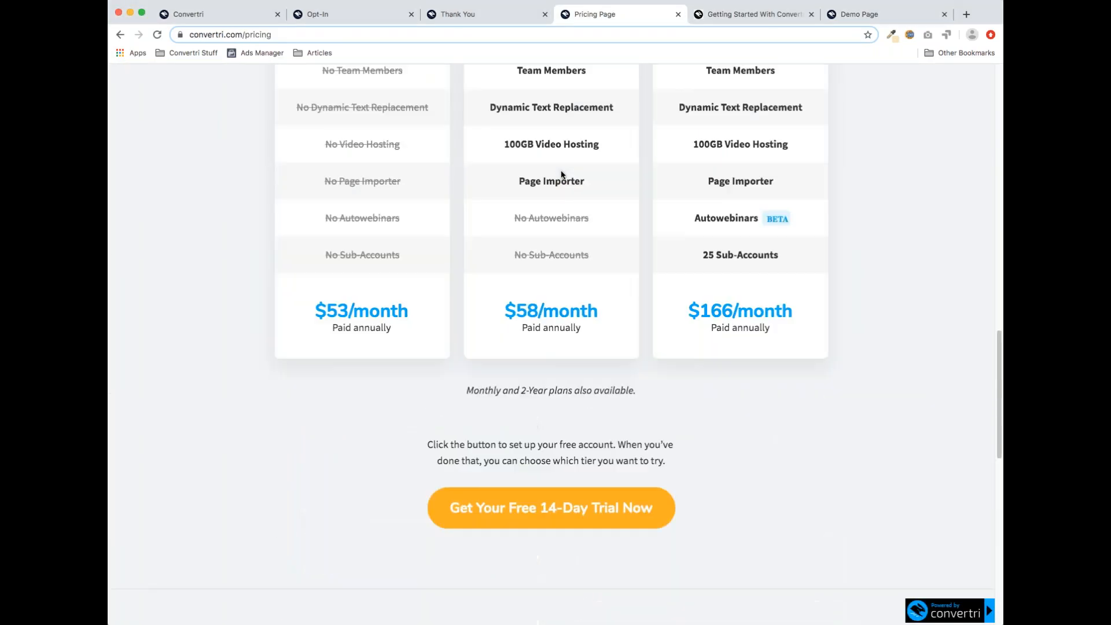
pyautogui.scroll(-1, 561, 173)
pyautogui.scroll(2, 561, 173)
pyautogui.scroll(10, 561, 174)
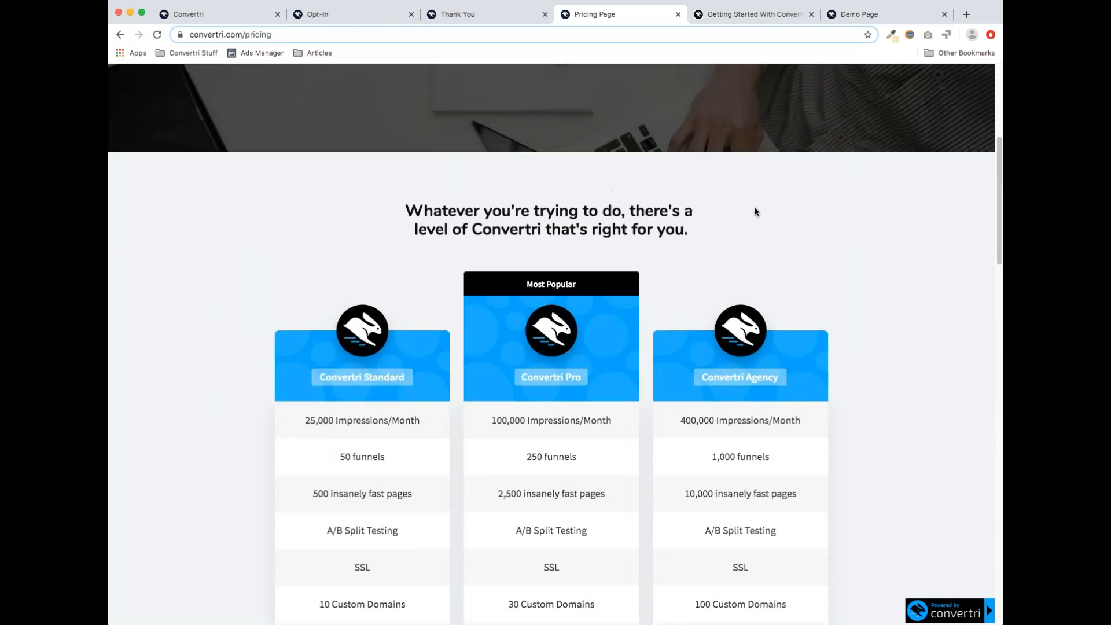
pyautogui.scroll(-5, 756, 212)
pyautogui.scroll(-1, 755, 212)
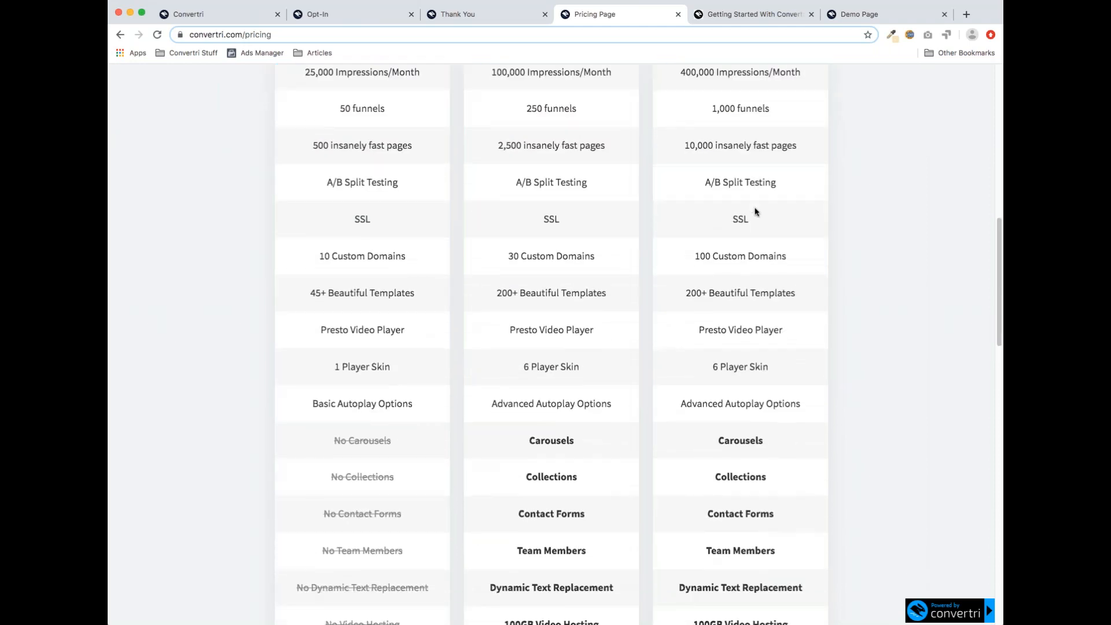
pyautogui.scroll(-1, 755, 212)
pyautogui.scroll(-5, 756, 212)
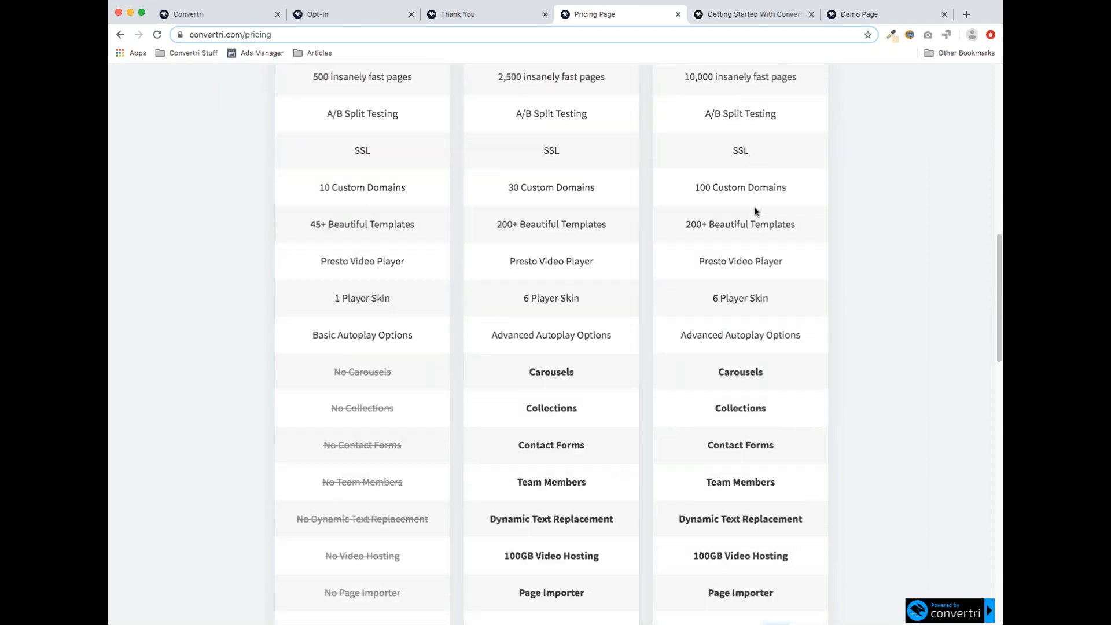
pyautogui.scroll(-3, 754, 213)
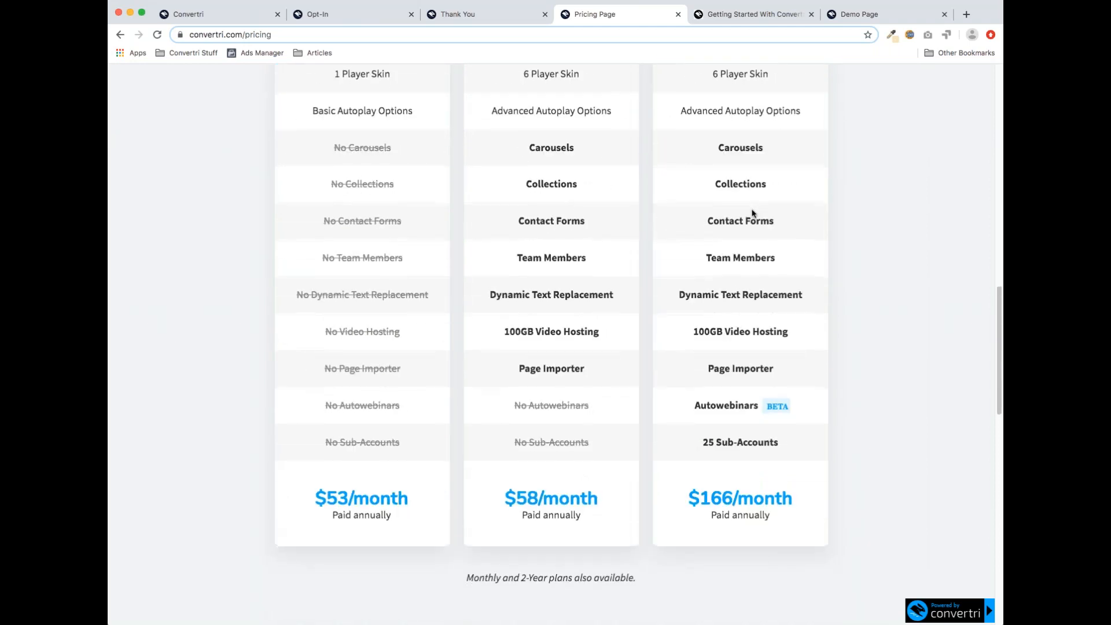
pyautogui.scroll(-1, 753, 213)
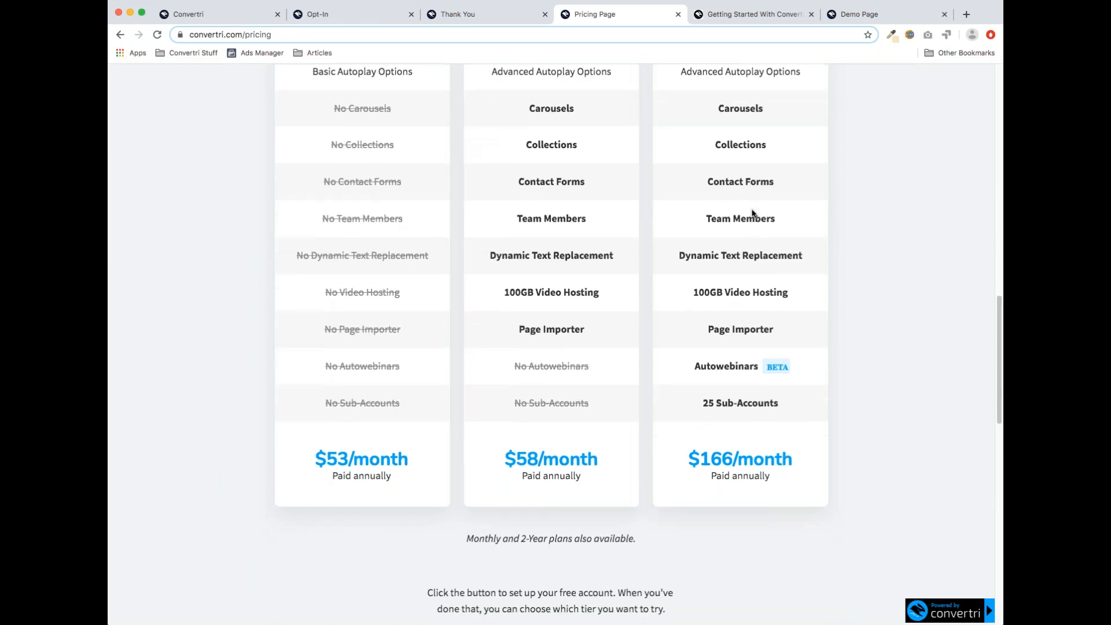
pyautogui.scroll(-3, 754, 214)
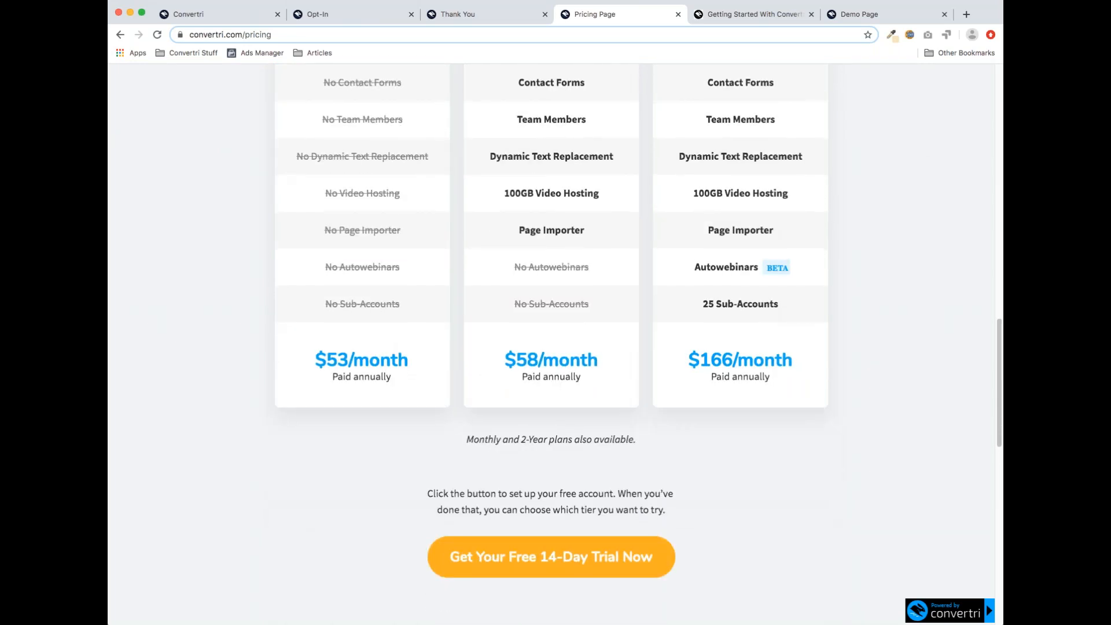
pyautogui.scroll(-1, 753, 214)
pyautogui.scroll(1, 551, 326)
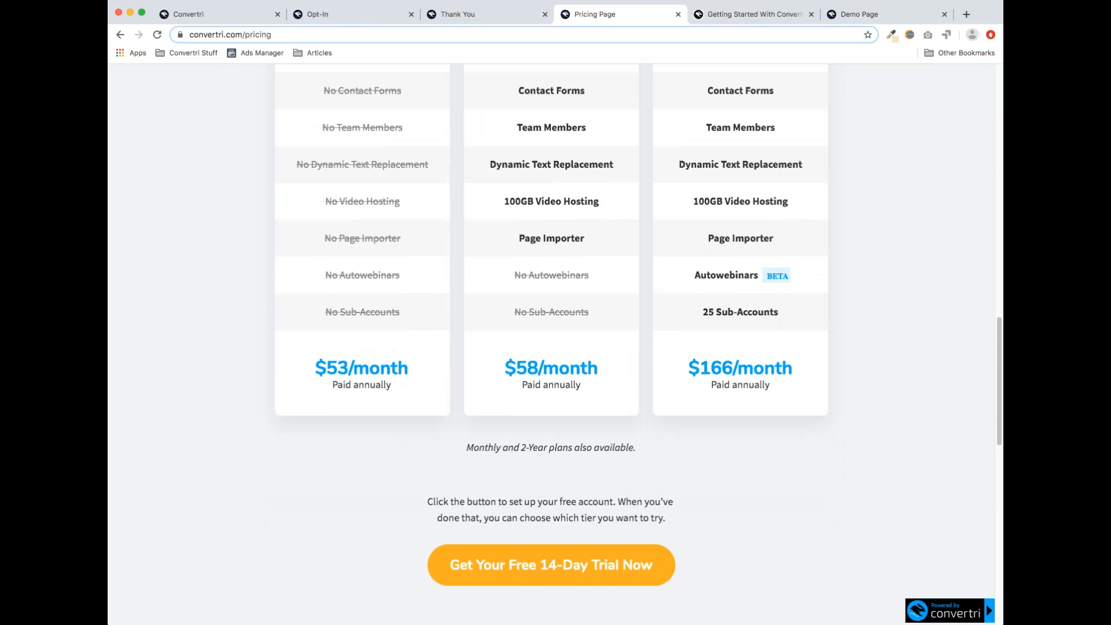
pyautogui.scroll(-5, 551, 324)
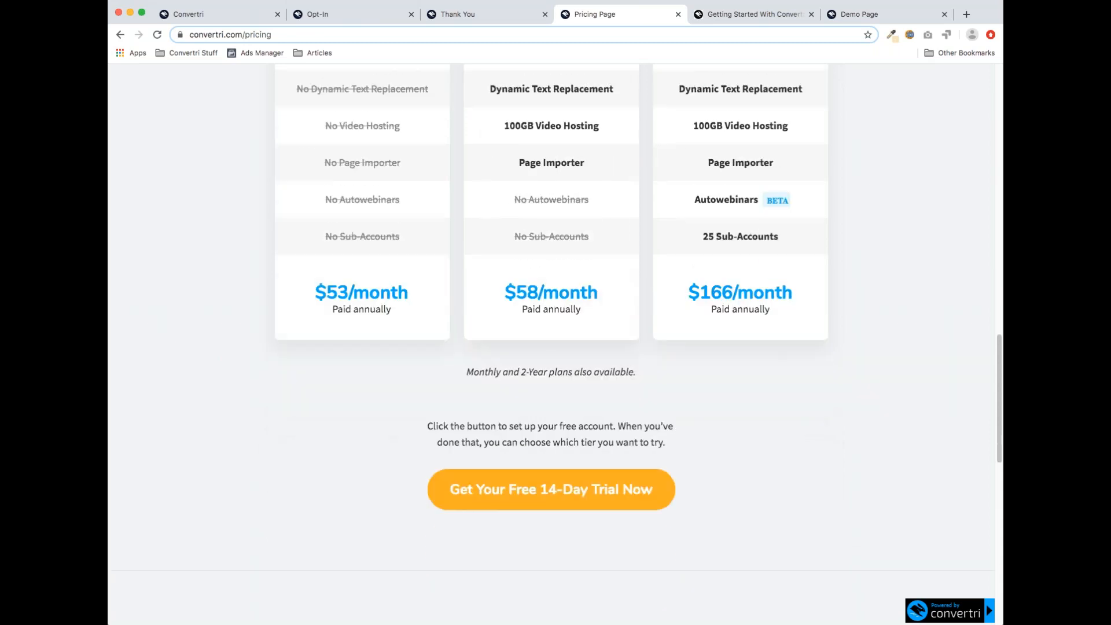
pyautogui.scroll(-2, 551, 324)
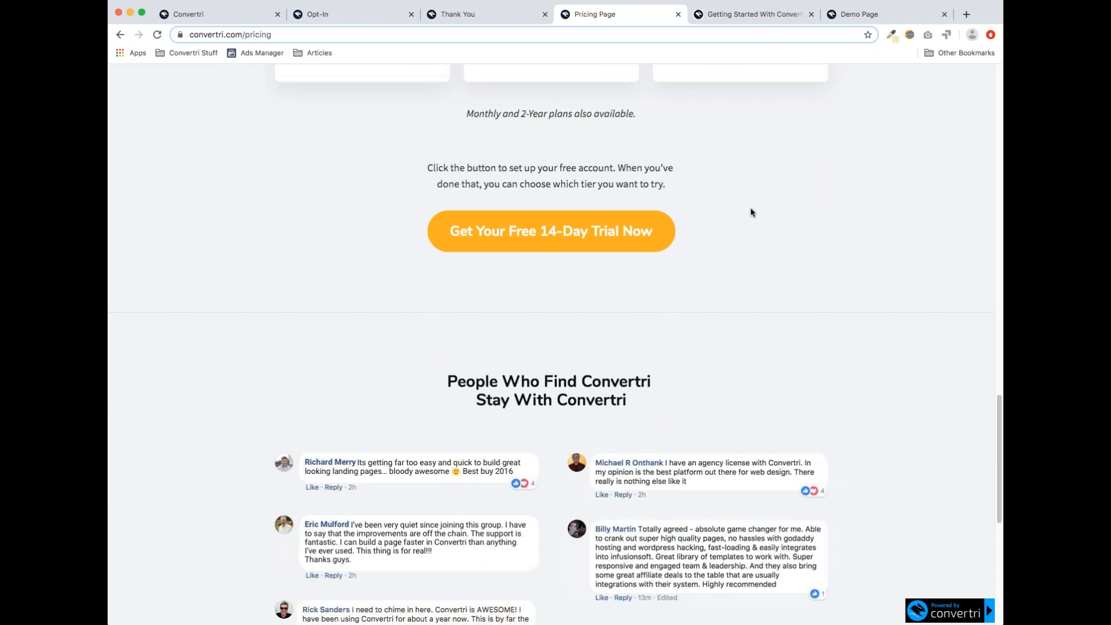
pyautogui.scroll(4, 751, 213)
pyautogui.scroll(2, 752, 213)
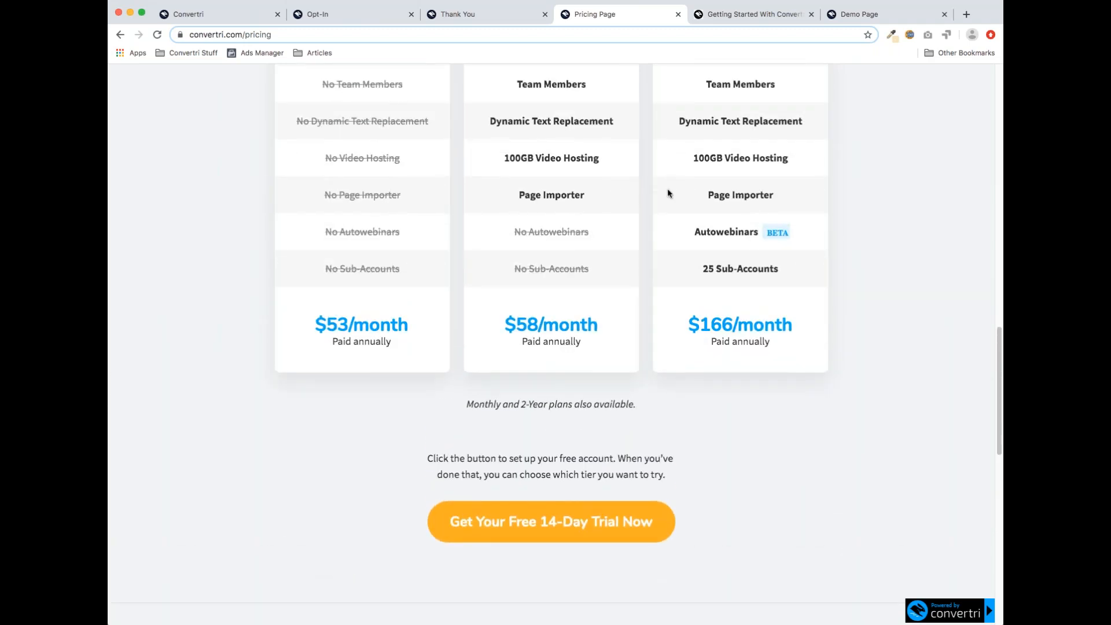
# Return to the Opt-In page editor and delete the Vimeo video from the woman's photo
pyautogui.click(202, 22)
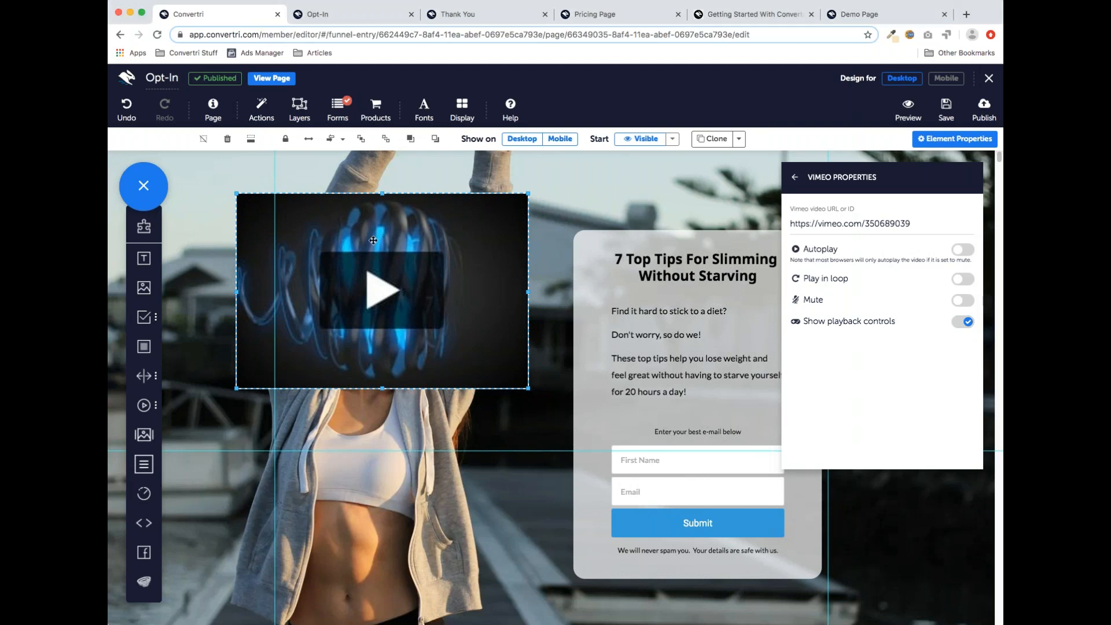
pyautogui.moveTo(373, 241); pyautogui.dragTo(373, 286)
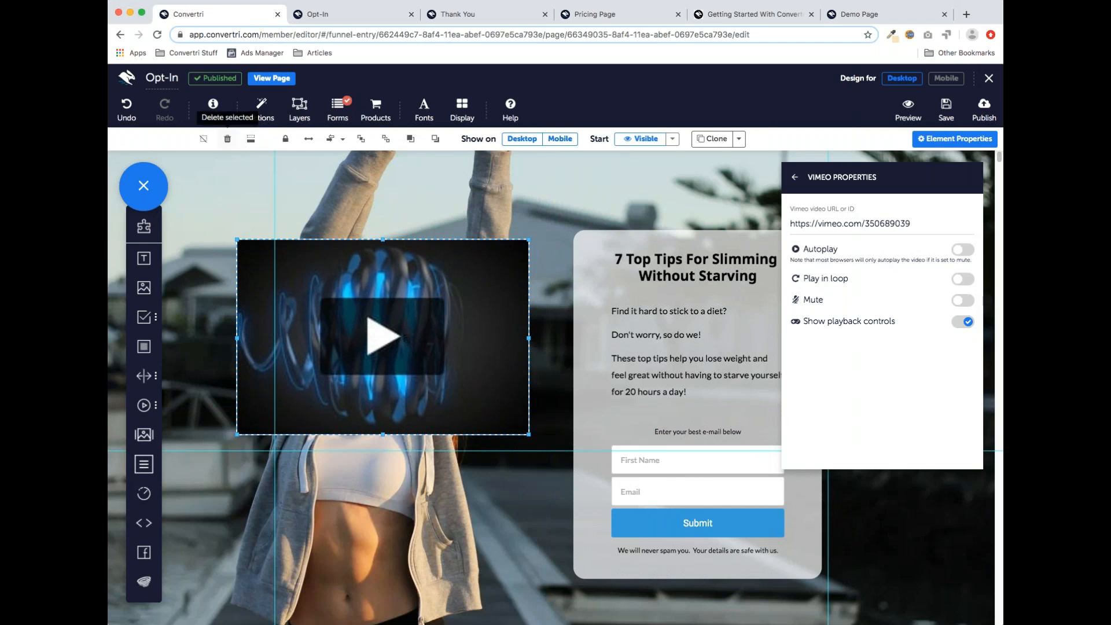
pyautogui.click(227, 139)
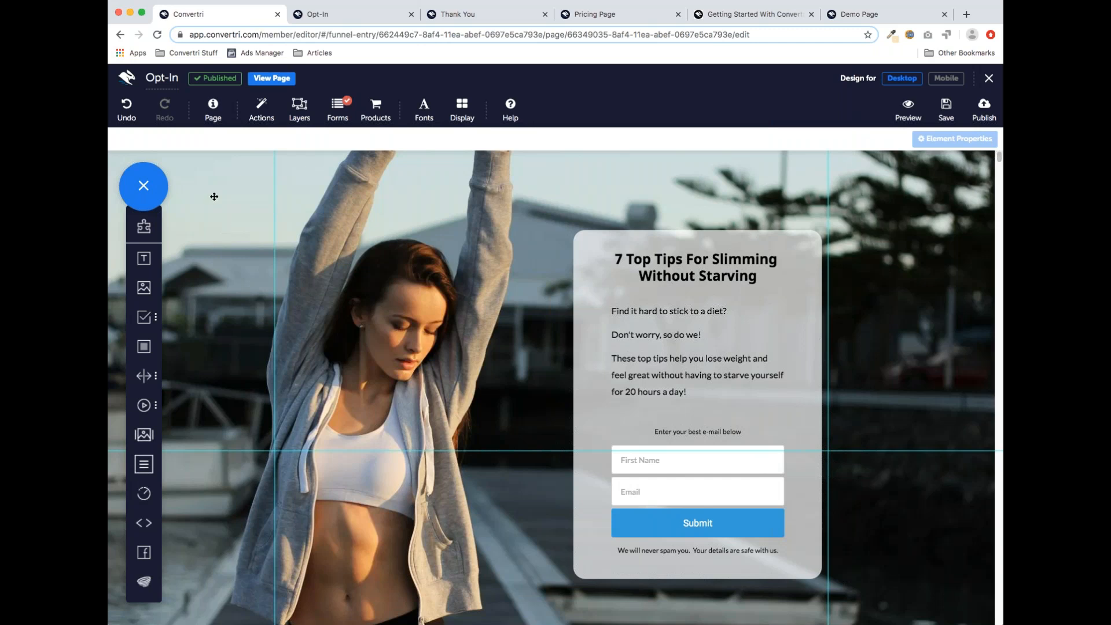
# Examine the page's Custom Scripts settings and the form for adding a page script, and cancel the new script
pyautogui.click(213, 109)
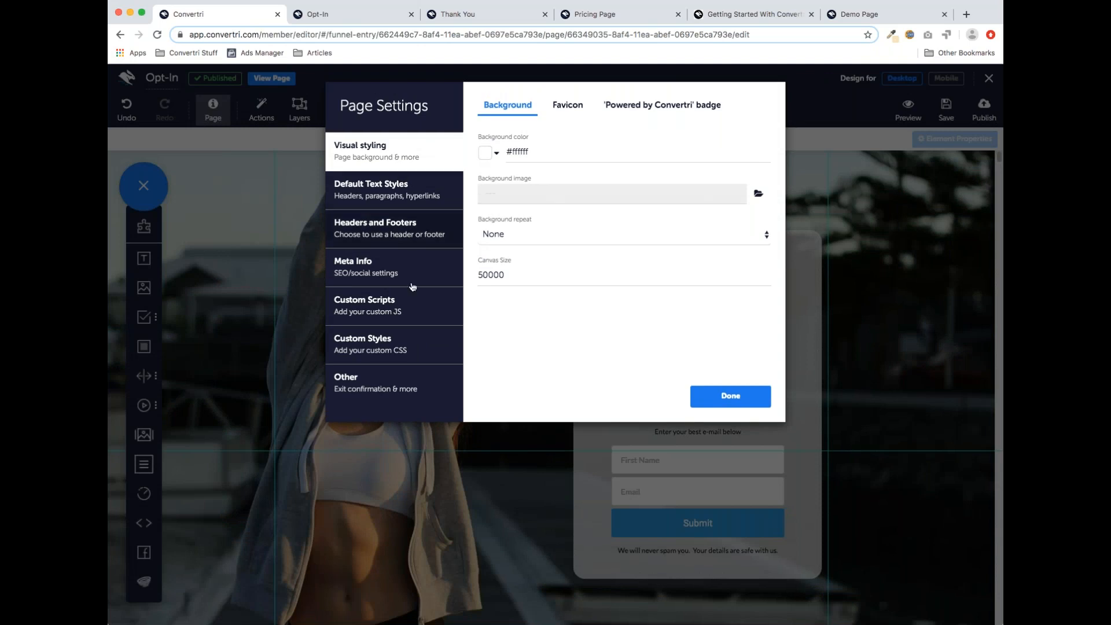
pyautogui.click(396, 308)
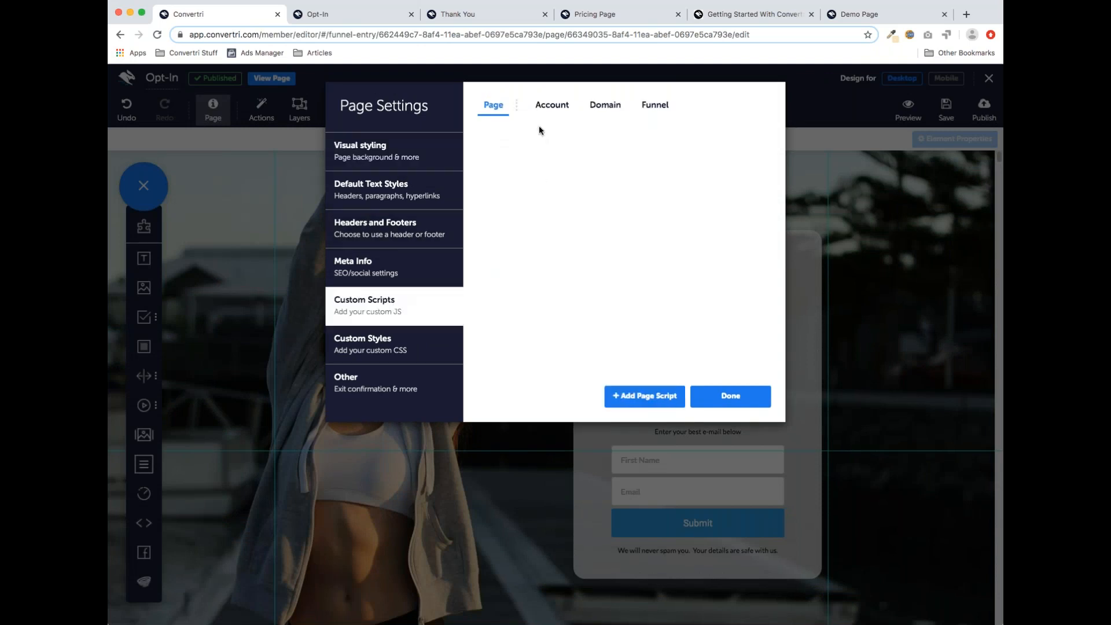
pyautogui.click(664, 396)
pyautogui.click(537, 206)
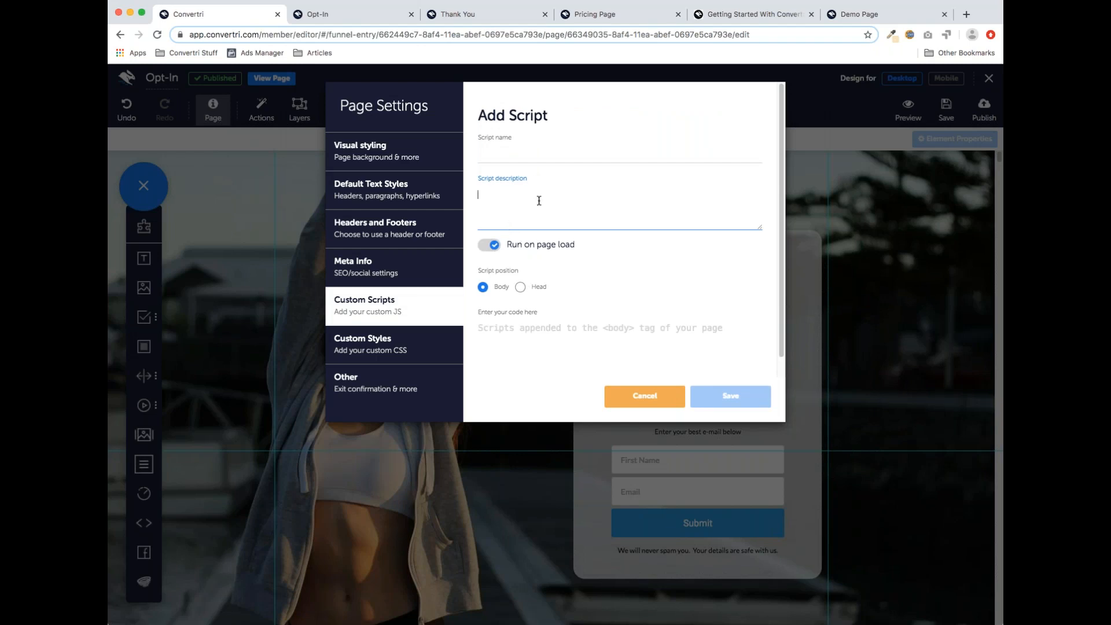
pyautogui.click(533, 335)
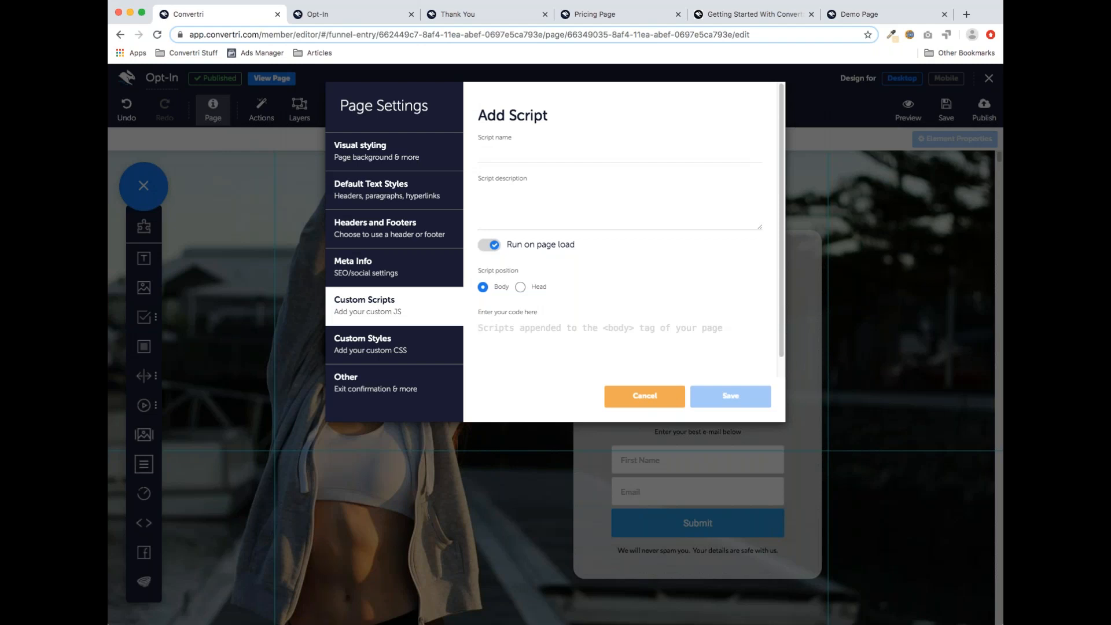
pyautogui.click(648, 405)
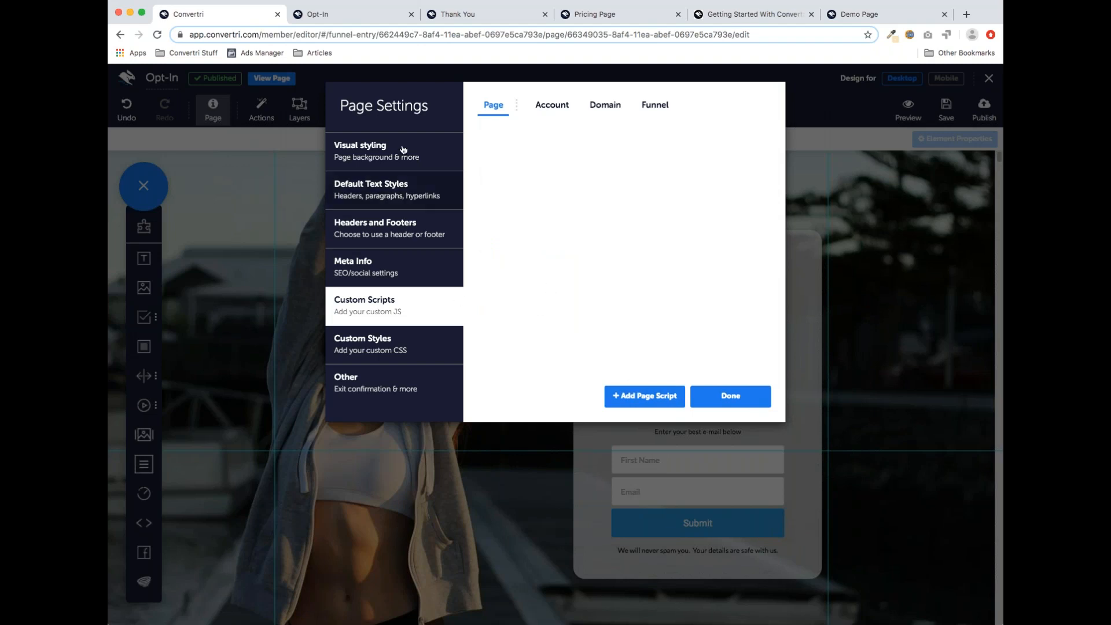
# Examine the Custom Styles setting for the page's custom CSS, and close the page settings
pyautogui.click(380, 341)
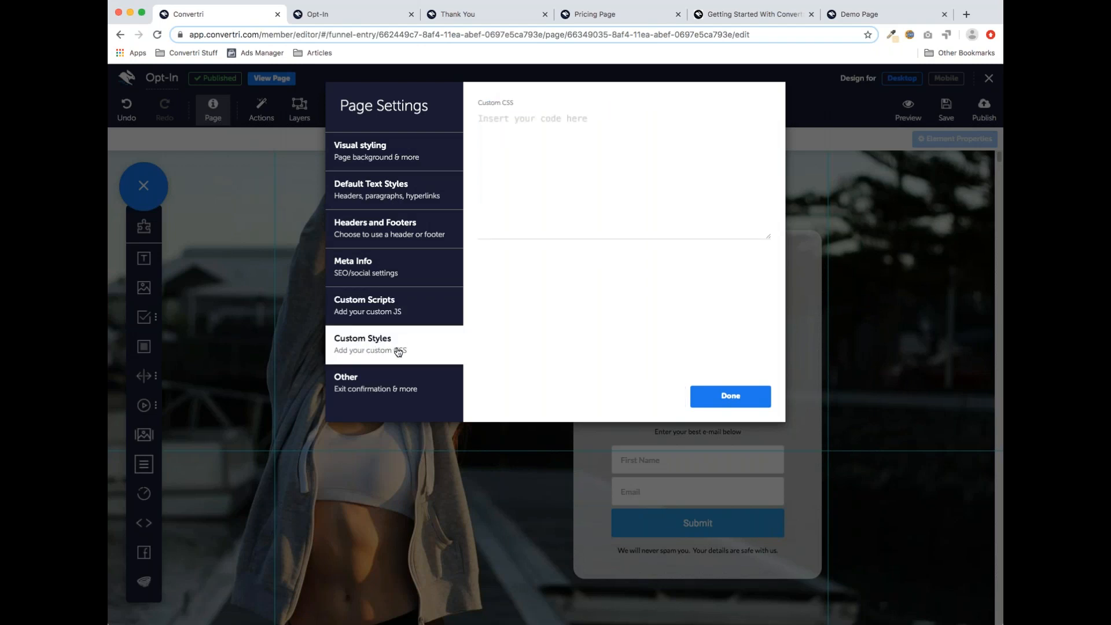
pyautogui.click(544, 164)
pyautogui.click(742, 399)
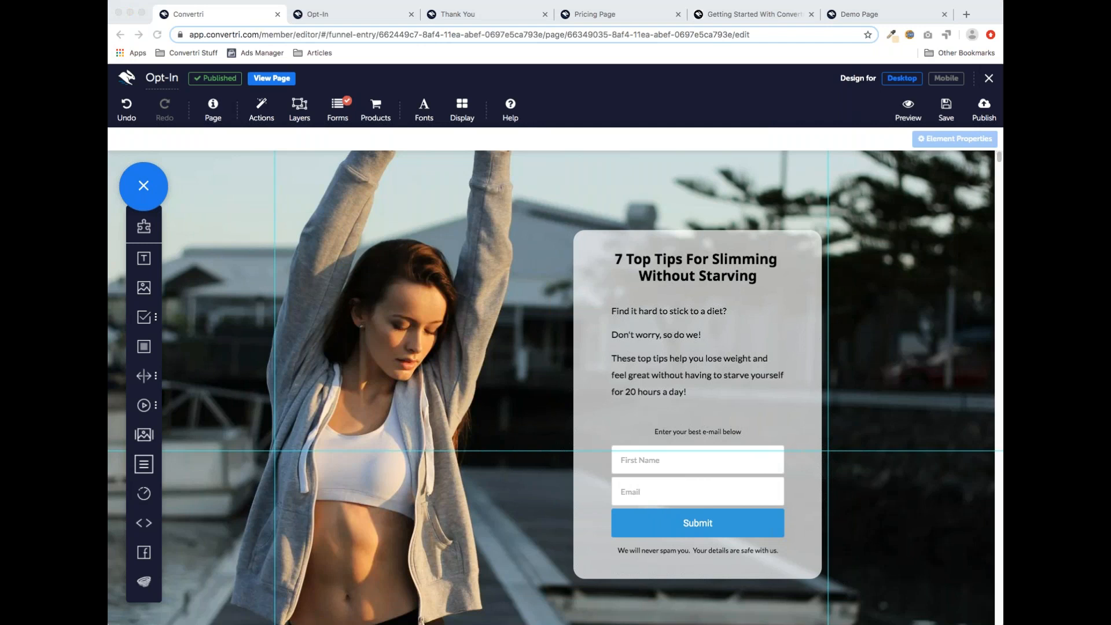
# Save the Opt-In page and close the editor to return to the Demo funnel
pyautogui.click(492, 218)
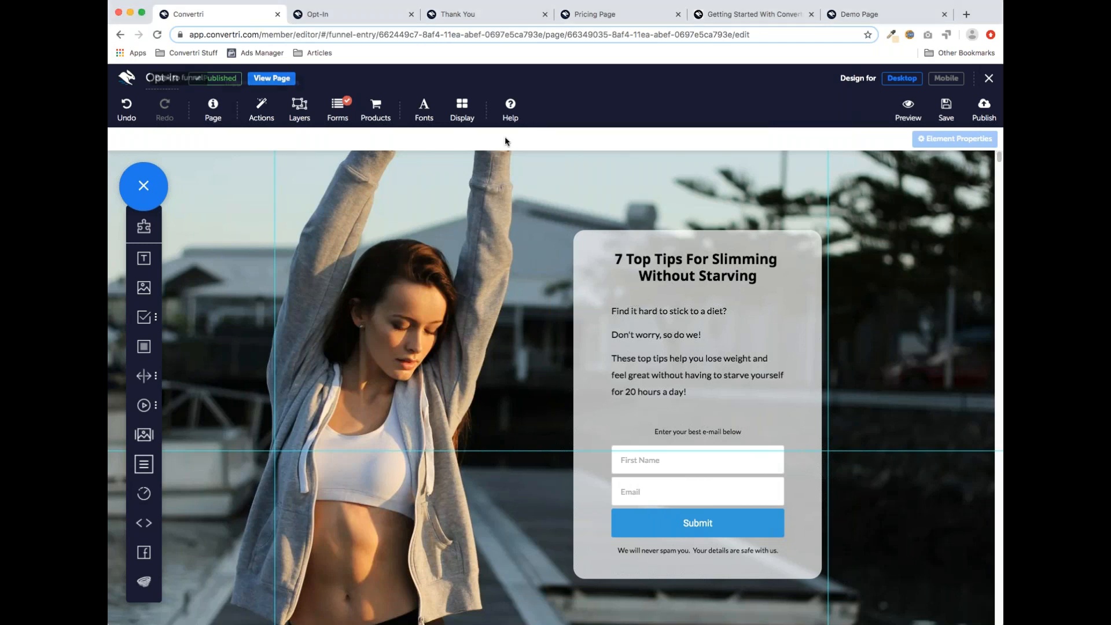
pyautogui.click(948, 110)
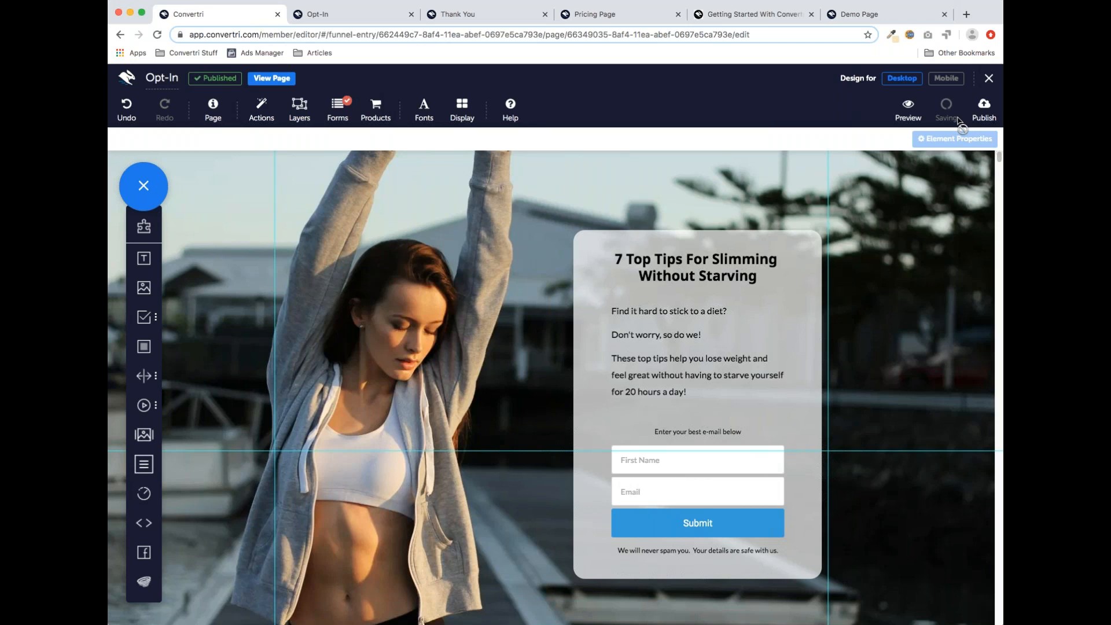
pyautogui.click(989, 78)
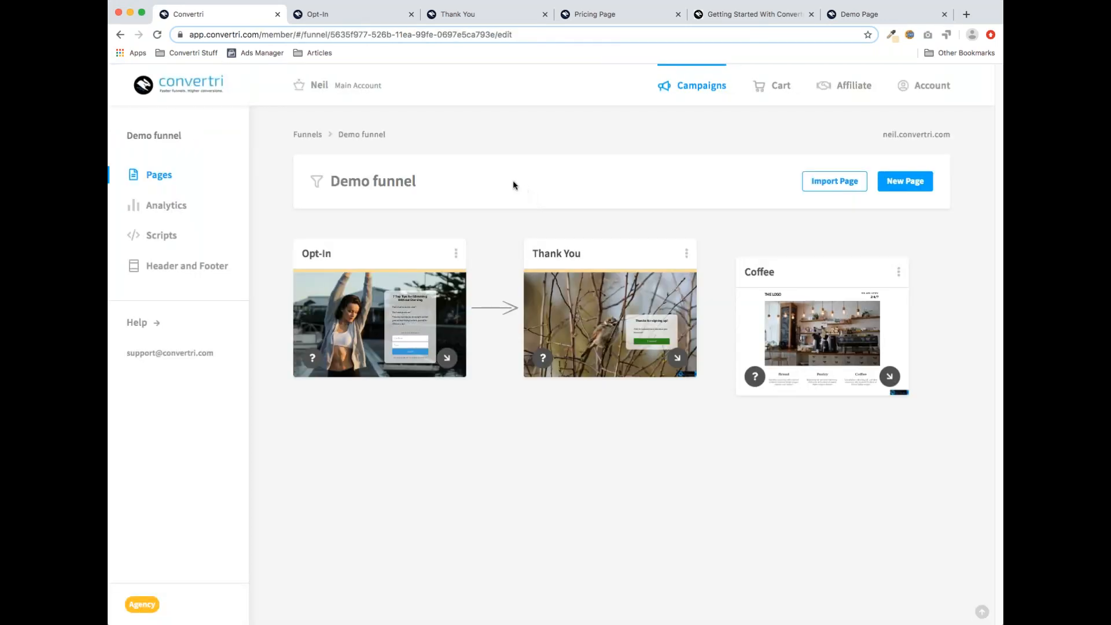
# In the Affiliate settings, turn off the account-wide 'Powered by Convertri' badge, save, and re-enable the badge option
pyautogui.click(844, 94)
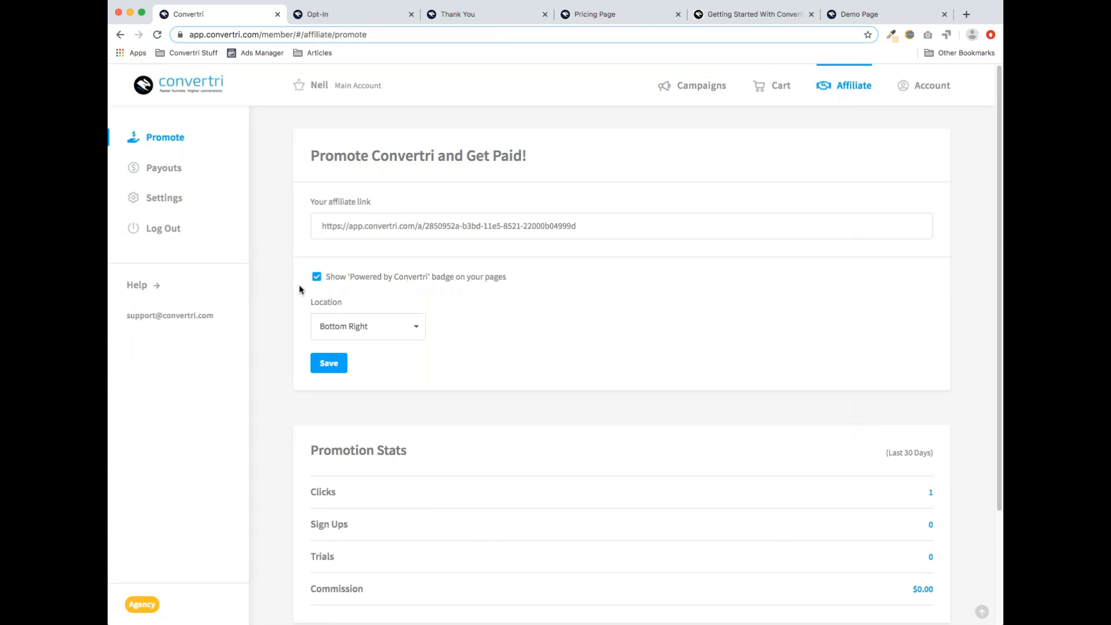
pyautogui.click(317, 277)
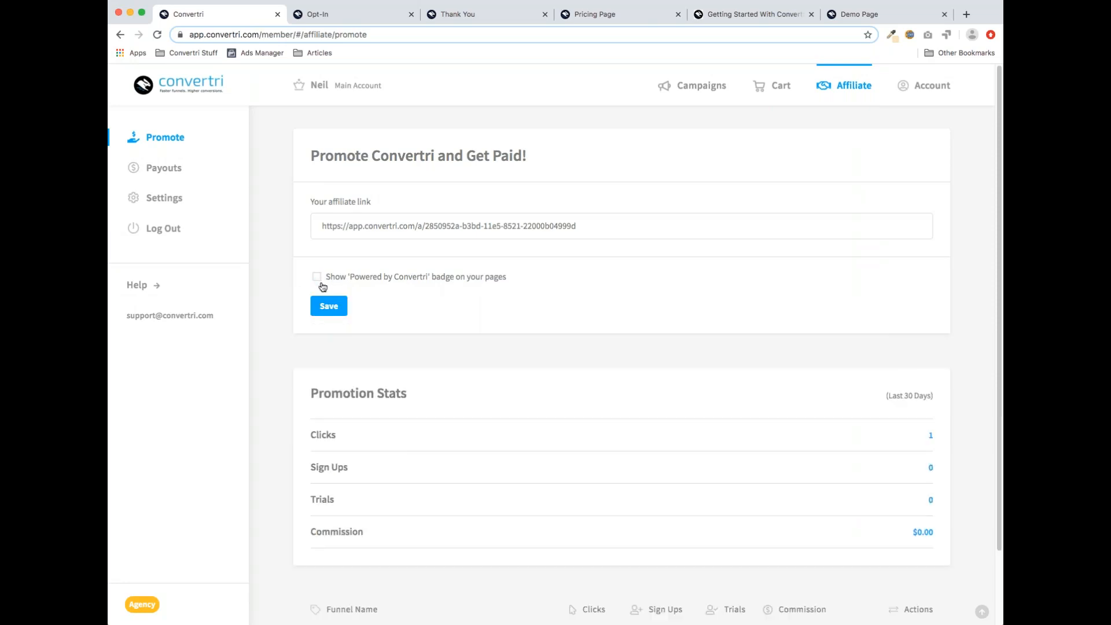
pyautogui.click(333, 310)
pyautogui.click(317, 278)
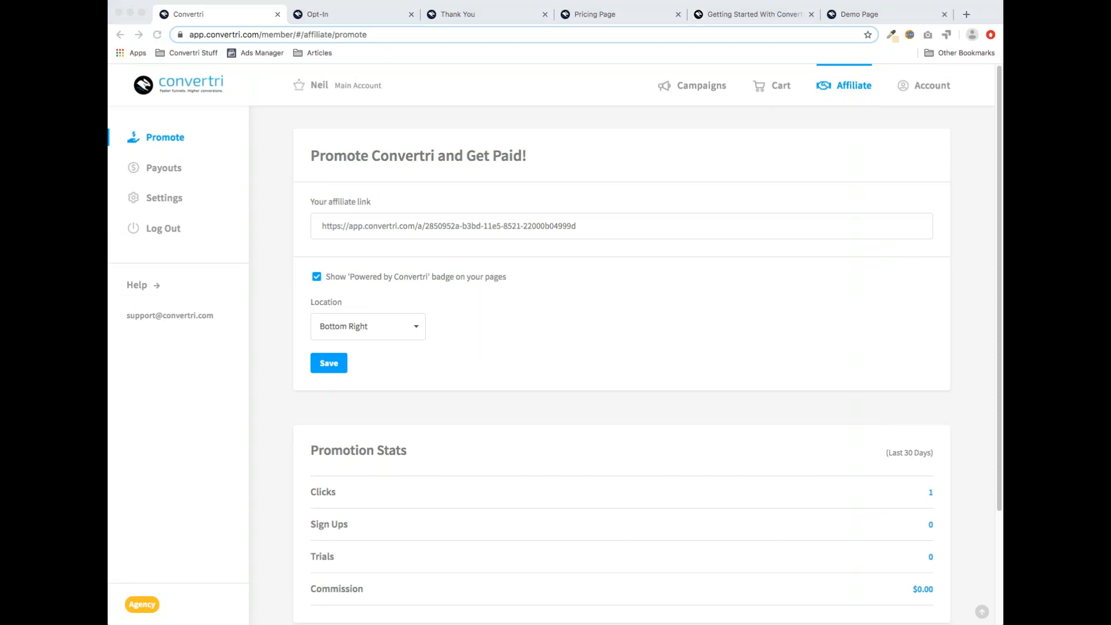
# Go back to the campaign funnels, open Demo funnel, and open its Opt-In page for editing
pyautogui.click(713, 98)
pyautogui.click(690, 91)
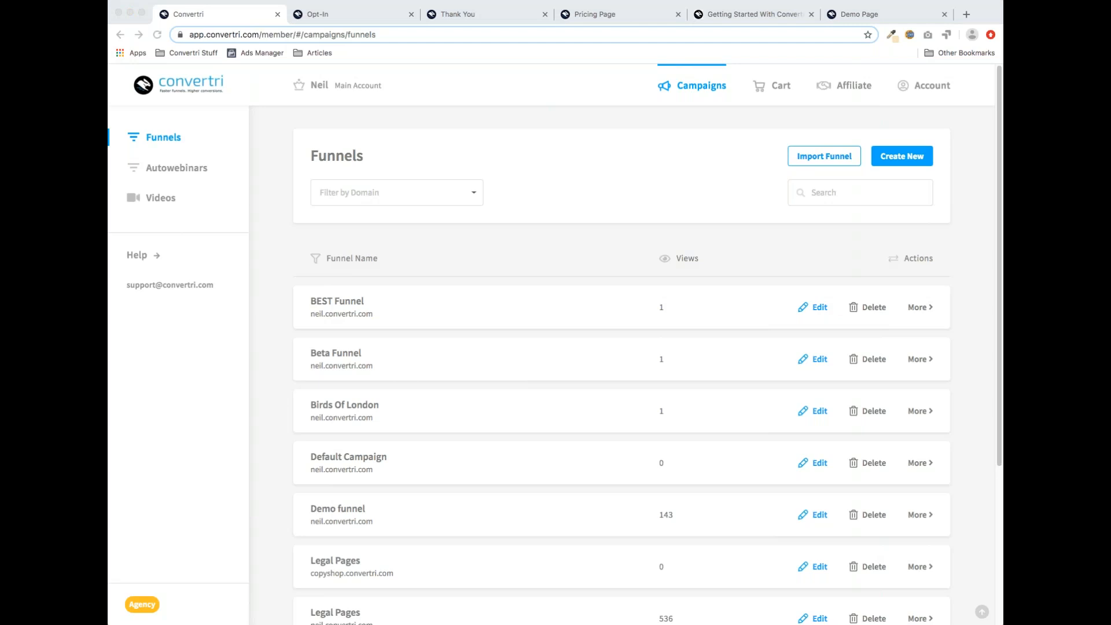
pyautogui.click(403, 259)
pyautogui.scroll(-3, 426, 401)
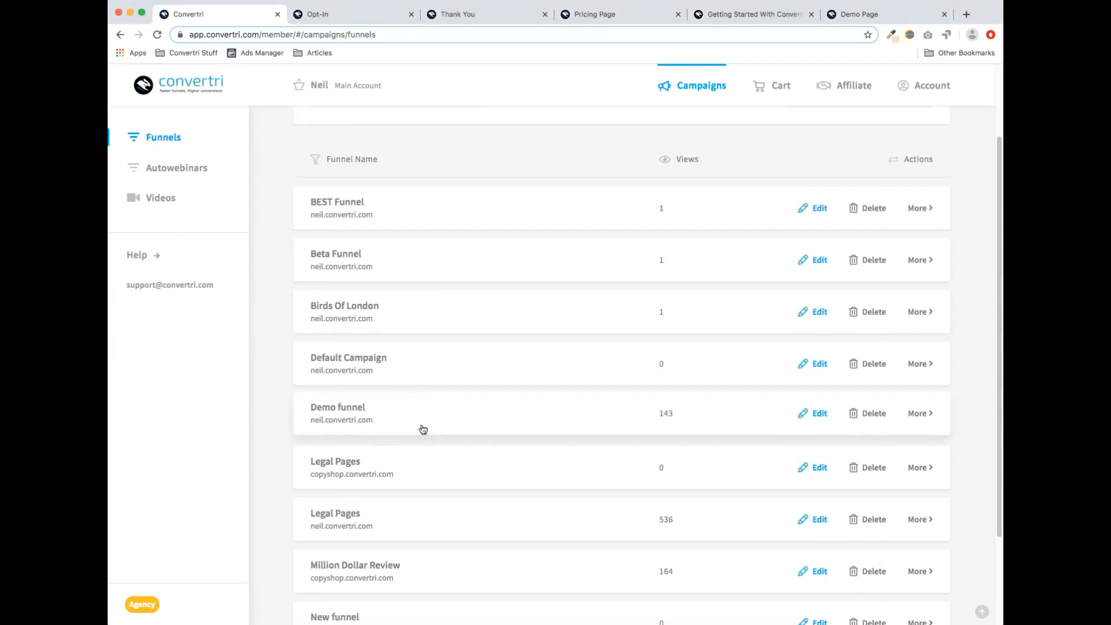
pyautogui.click(386, 418)
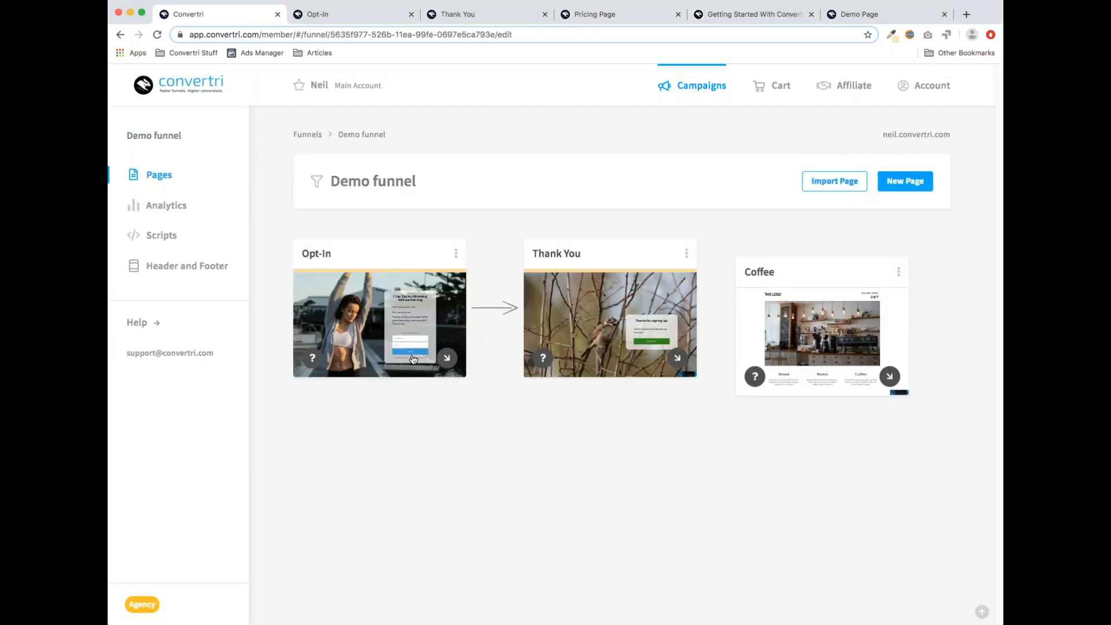
pyautogui.click(377, 323)
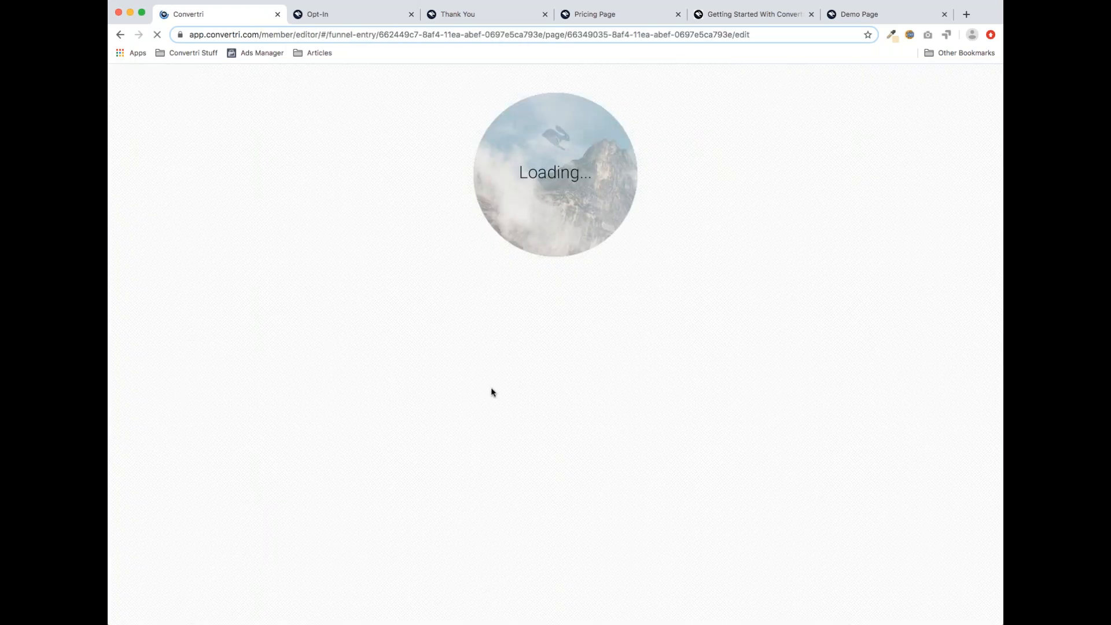
# Add a Credit Card Input form element over the woman's photo, beside the opt-in panel
pyautogui.scroll(-3, 509, 301)
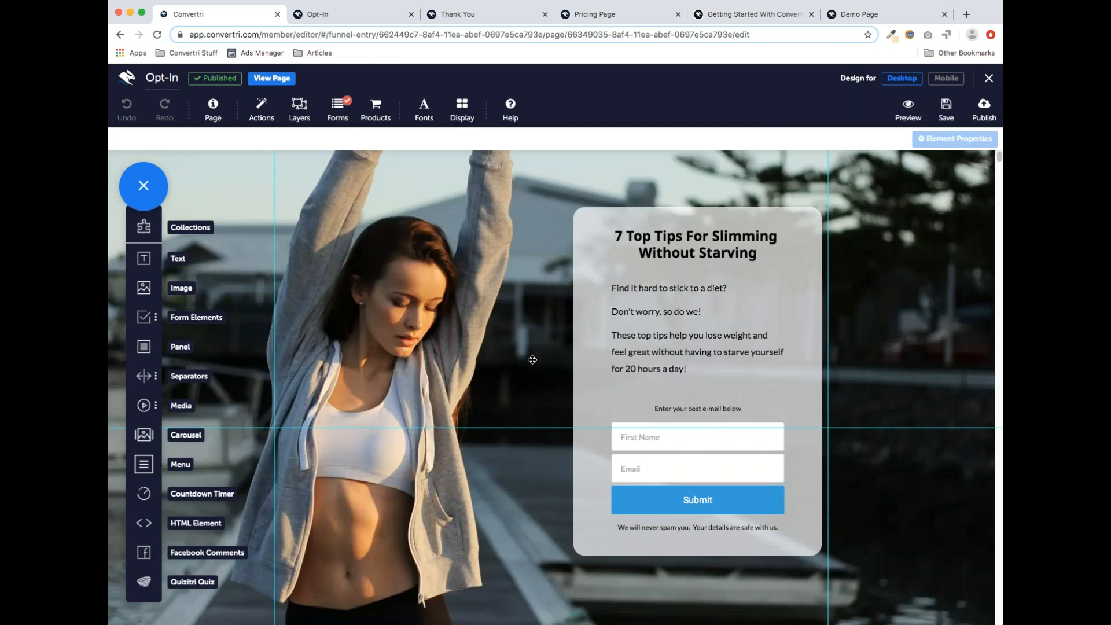
pyautogui.scroll(3, 359, 310)
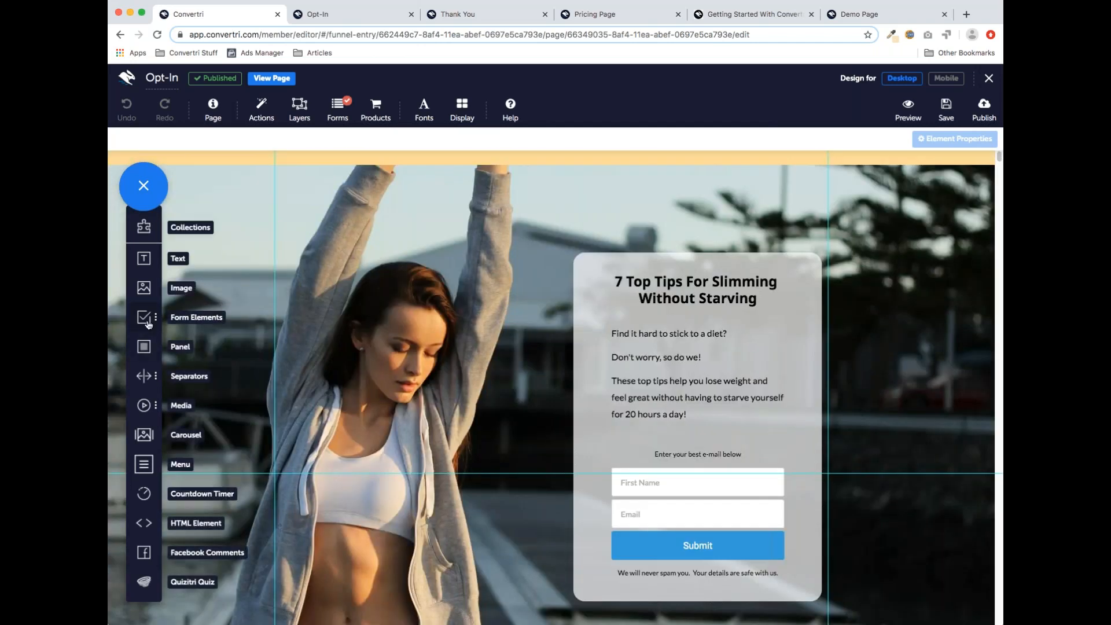
pyautogui.moveTo(149, 322)
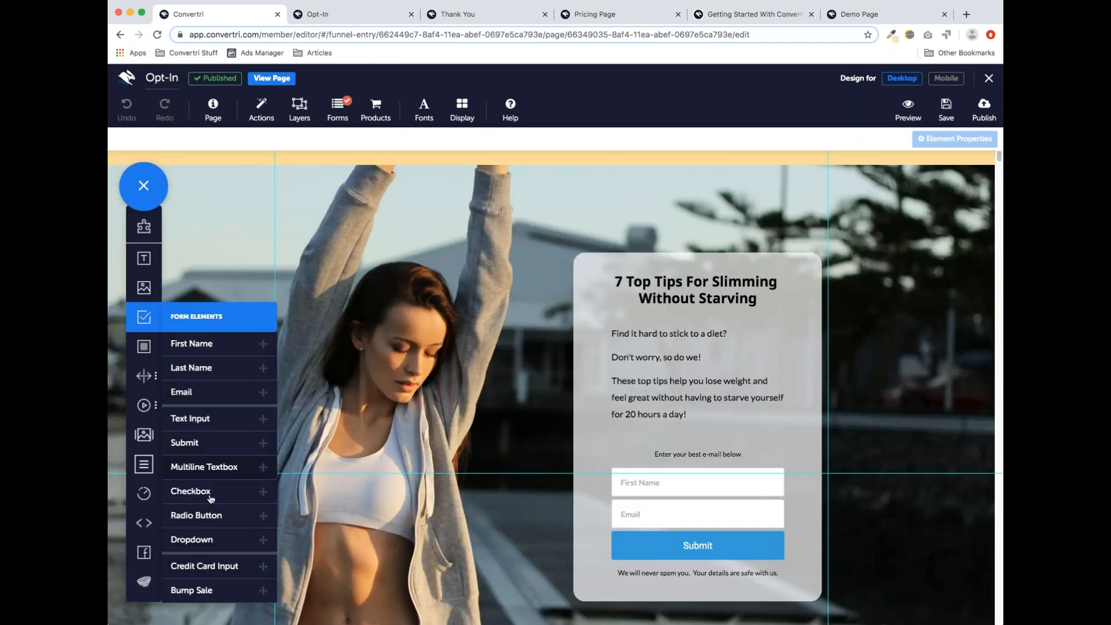
pyautogui.moveTo(196, 567); pyautogui.dragTo(412, 366)
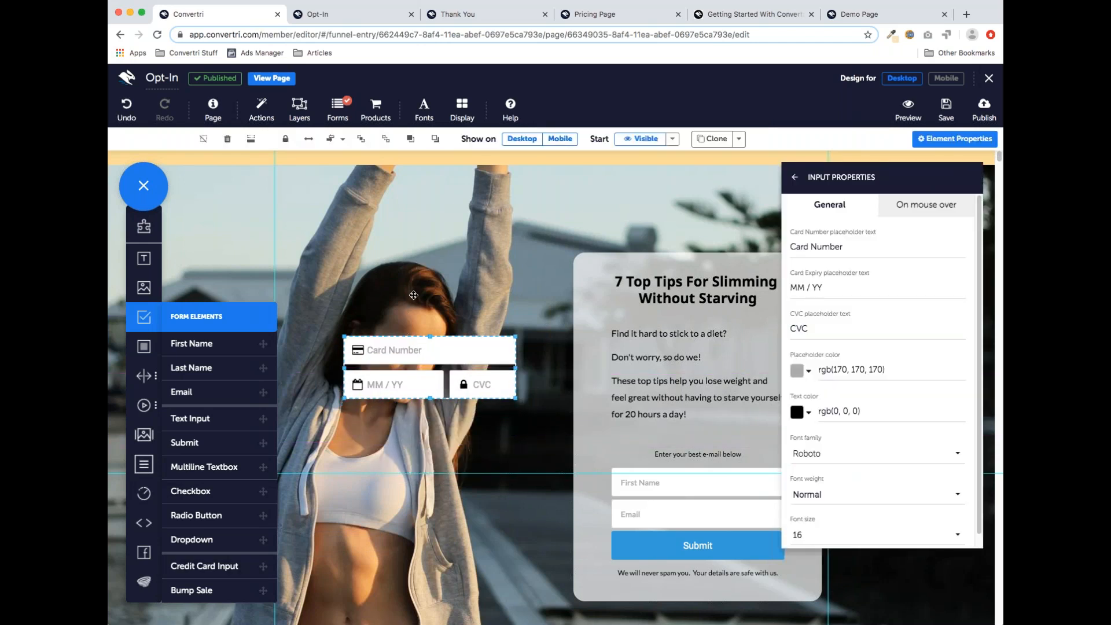
# Move the Credit Card Input lower over the woman's photo and delete it from the page
pyautogui.moveTo(413, 349); pyautogui.dragTo(418, 453)
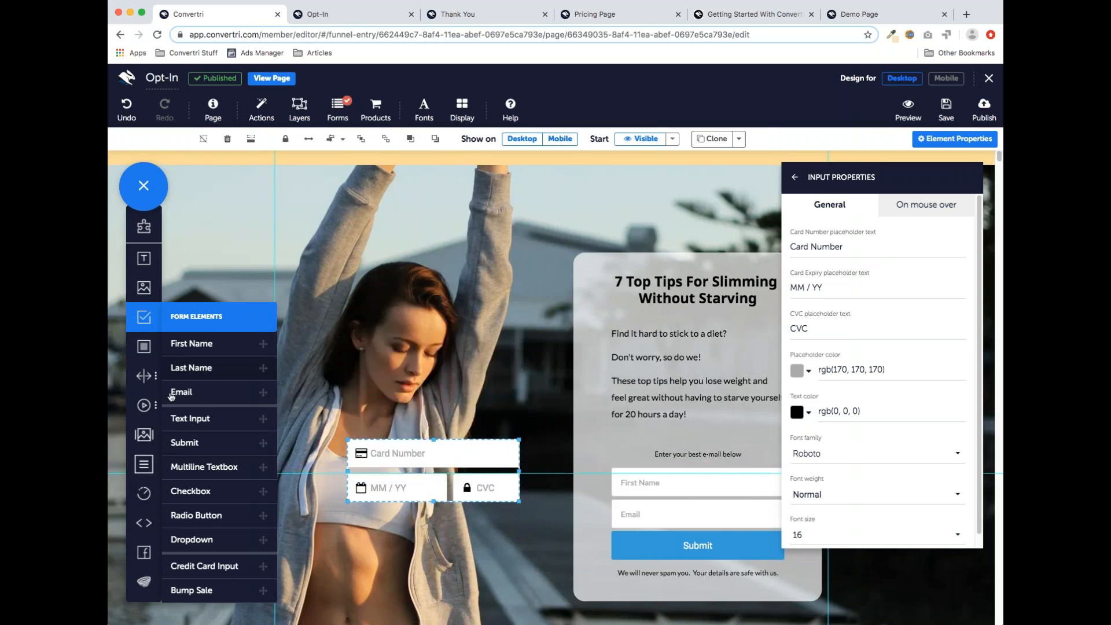
pyautogui.click(228, 139)
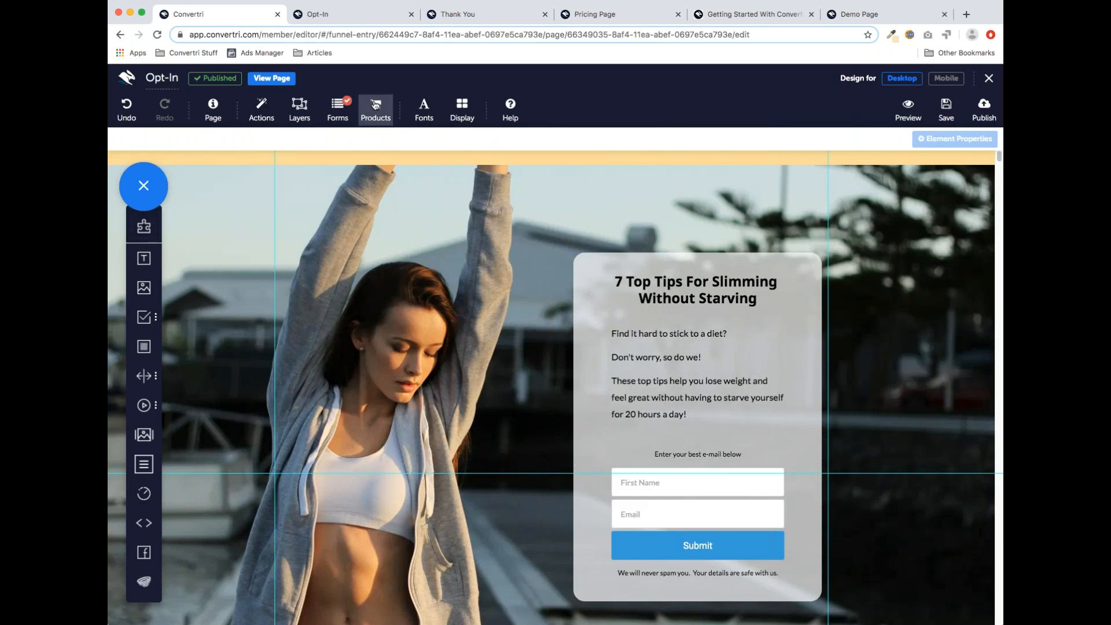
# Detach the HTML form by continuing to the product setup, save the checkout configuration without a product, and check the form settings
pyautogui.click(385, 112)
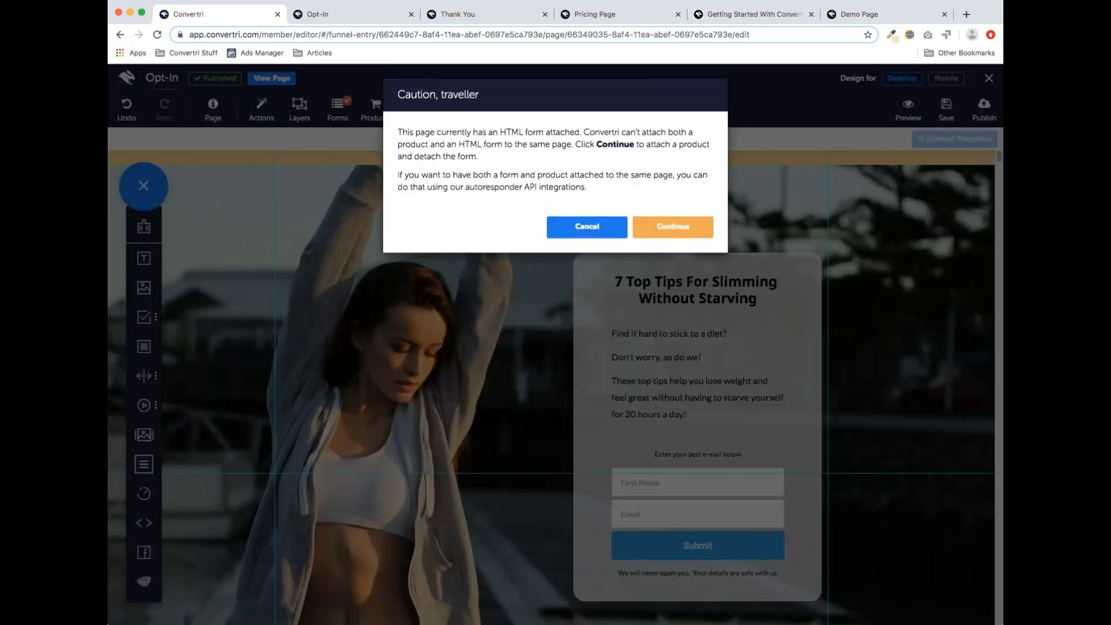
pyautogui.click(672, 232)
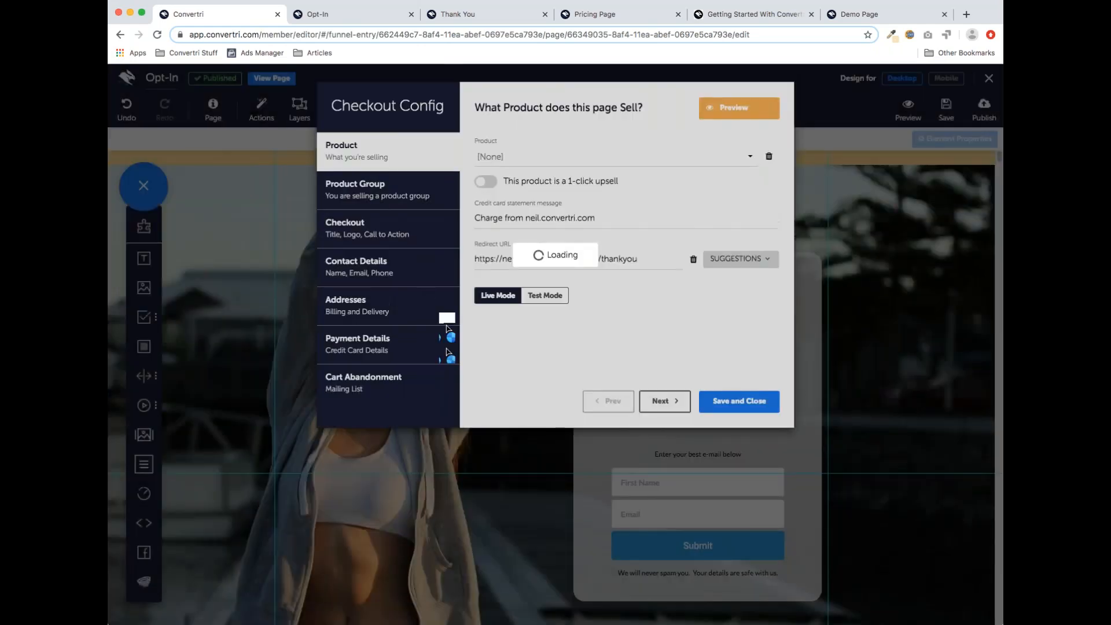
pyautogui.click(572, 156)
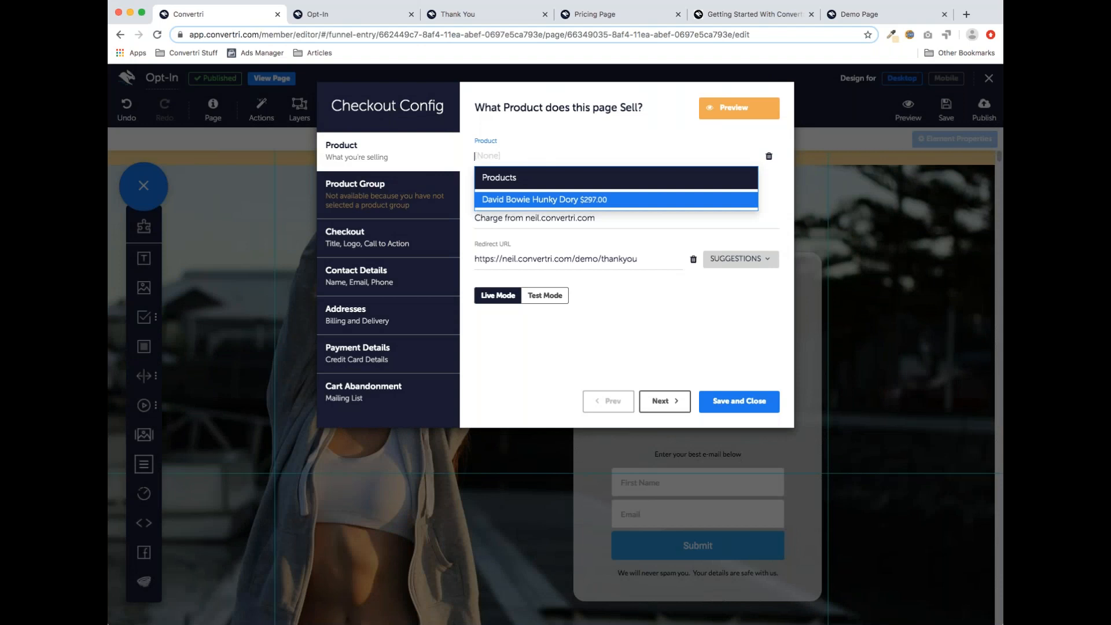
pyautogui.click(665, 328)
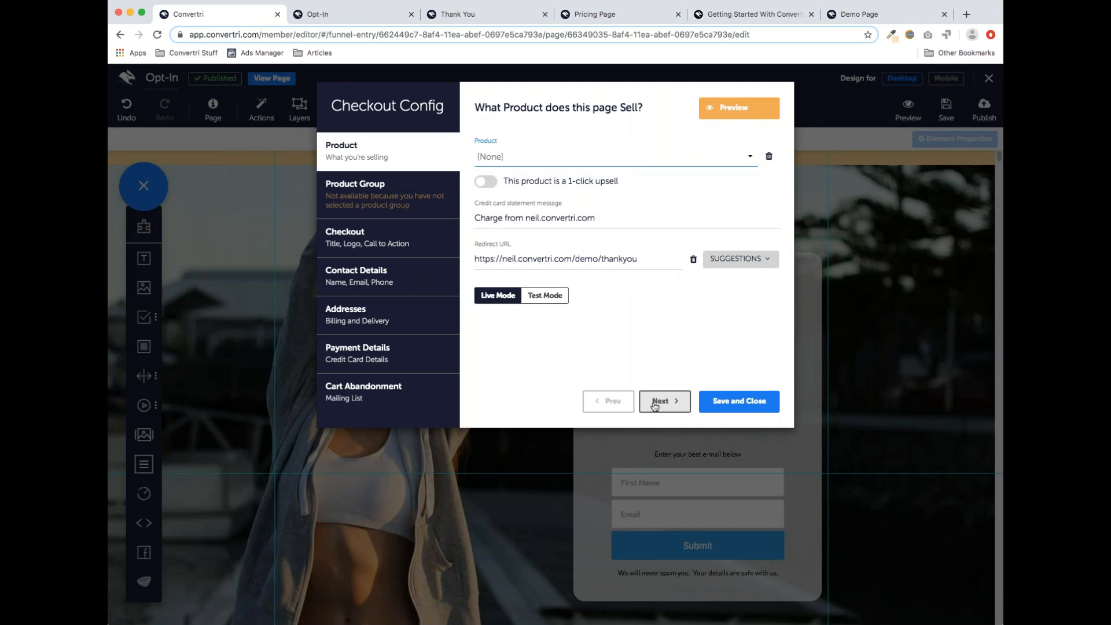
pyautogui.click(709, 406)
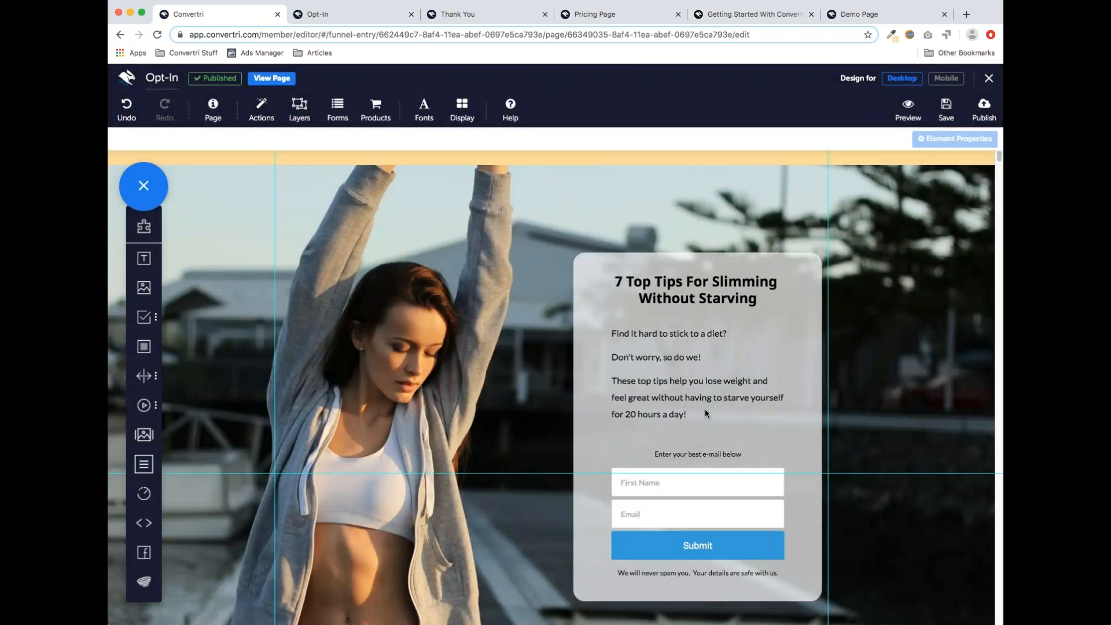
pyautogui.click(333, 116)
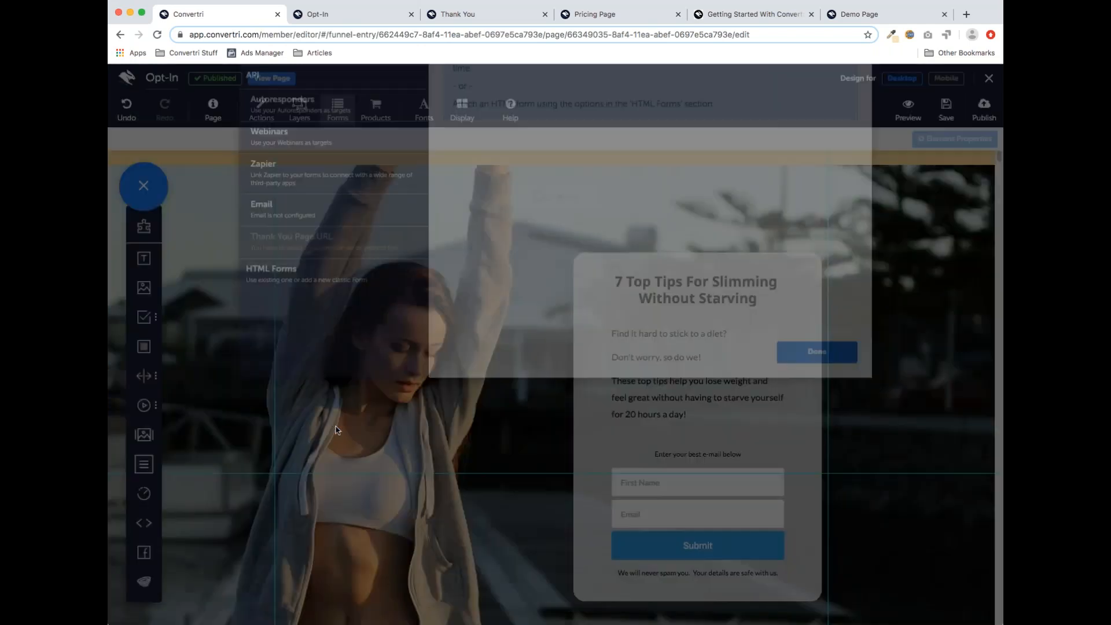
pyautogui.click(824, 421)
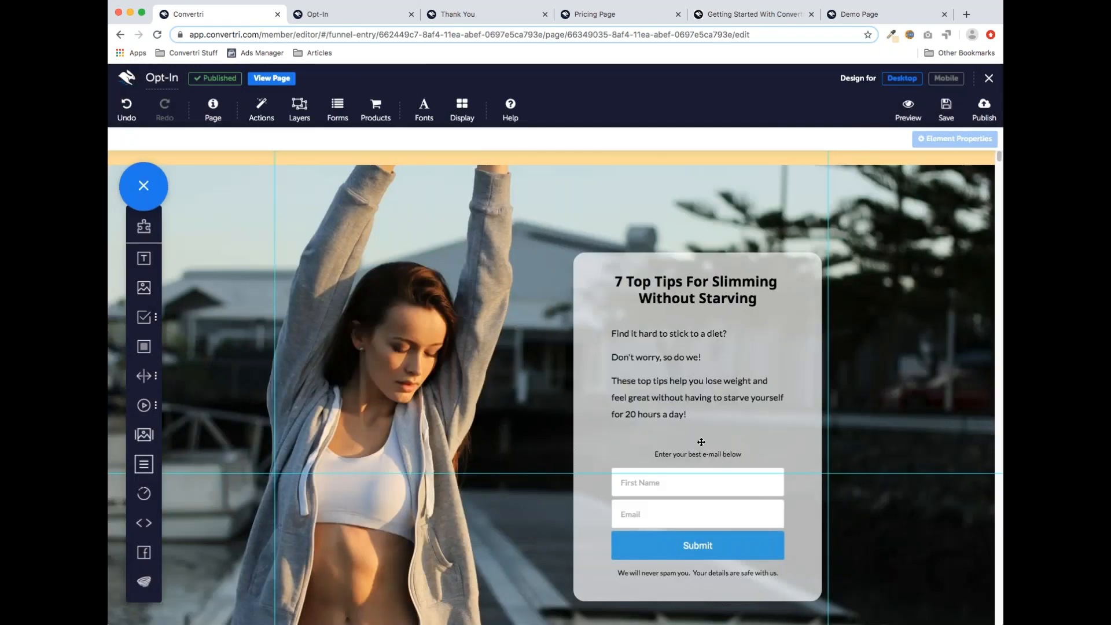
# Set the opt-in panel's Submit button mode to Checkout
pyautogui.click(676, 546)
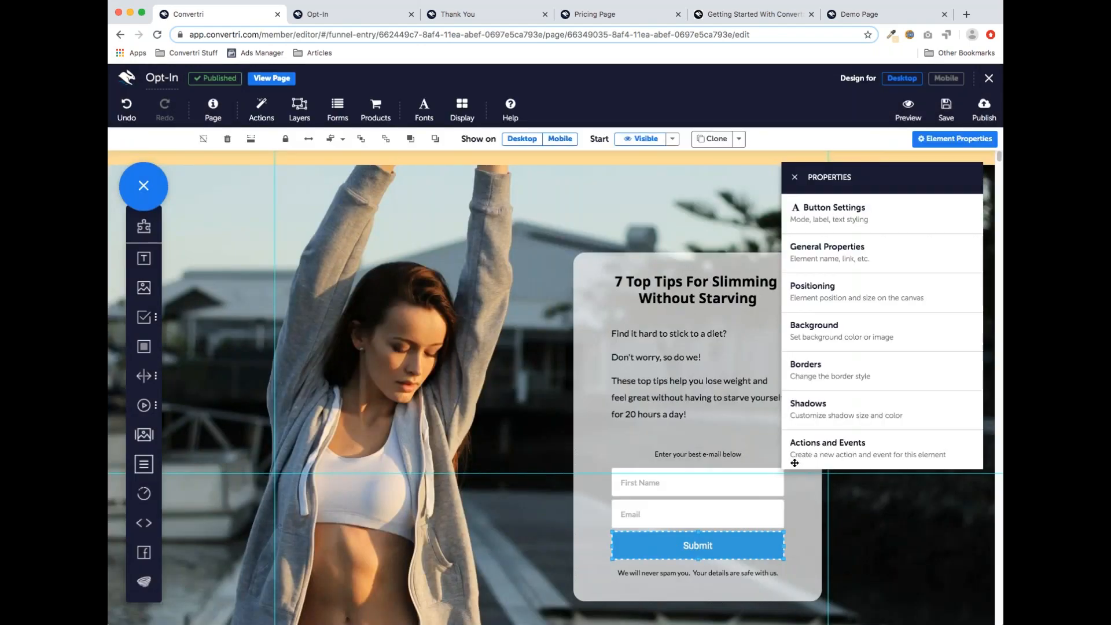
pyautogui.click(827, 214)
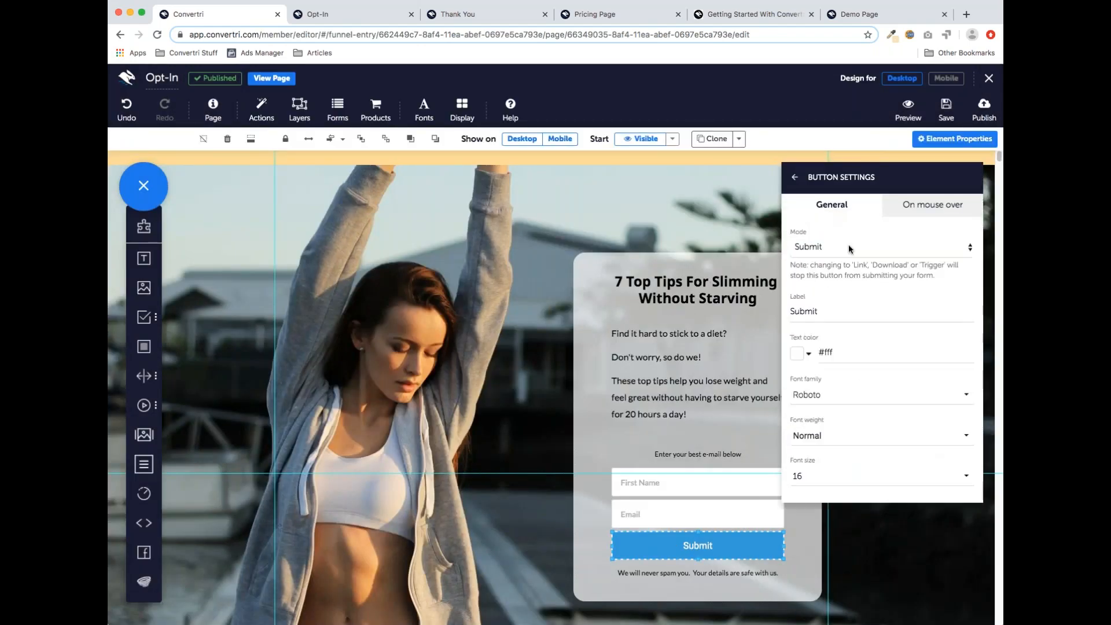
pyautogui.click(892, 265)
# Assign David Bowie Hunky Dory ($297.00) as the page's product, review the checkout configuration sections, and save
pyautogui.click(380, 110)
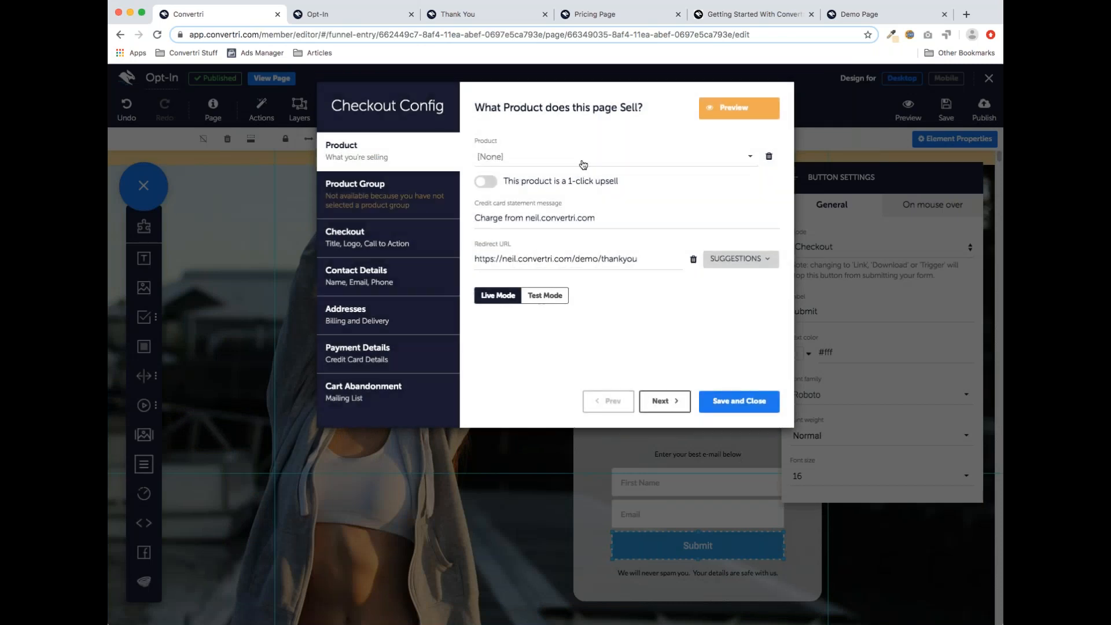
pyautogui.click(583, 163)
pyautogui.click(577, 199)
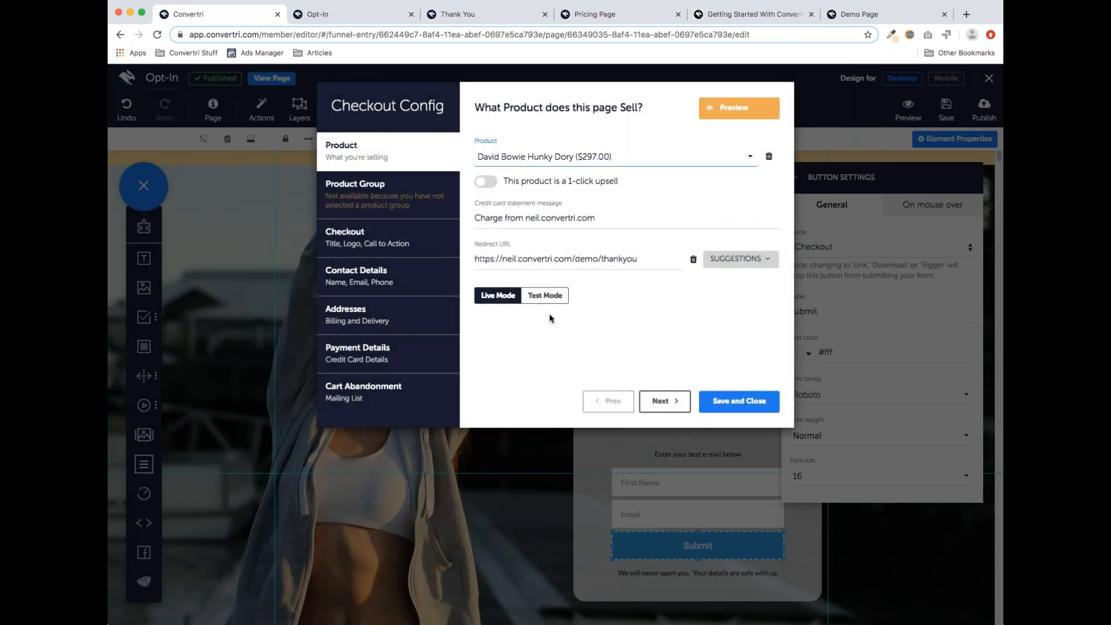
pyautogui.click(381, 248)
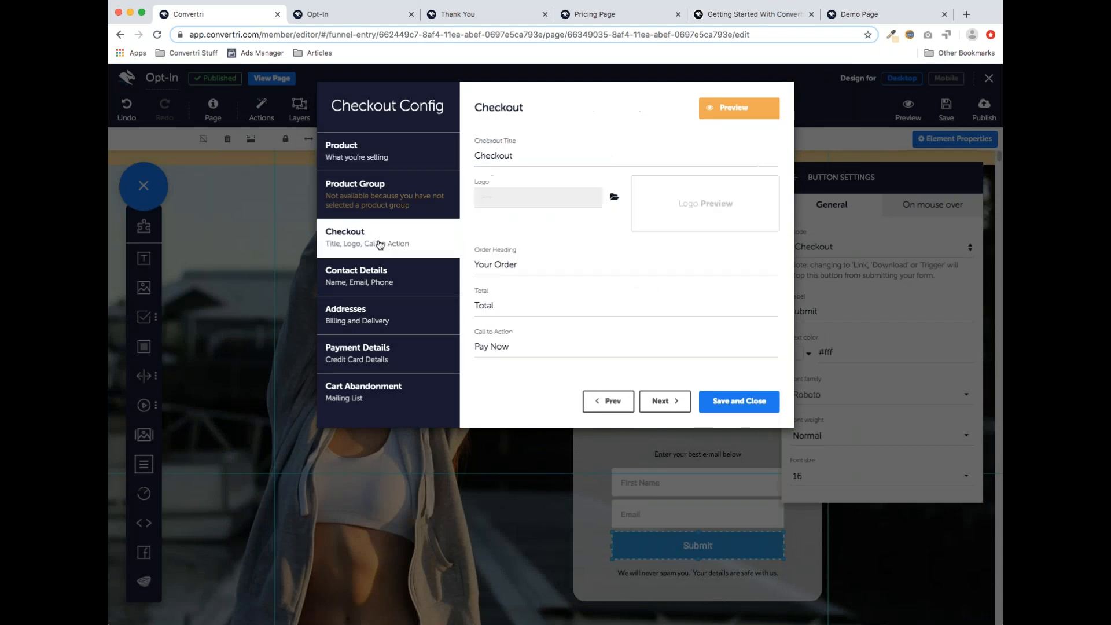
pyautogui.click(366, 356)
pyautogui.click(364, 400)
pyautogui.click(370, 276)
pyautogui.click(371, 237)
pyautogui.click(373, 159)
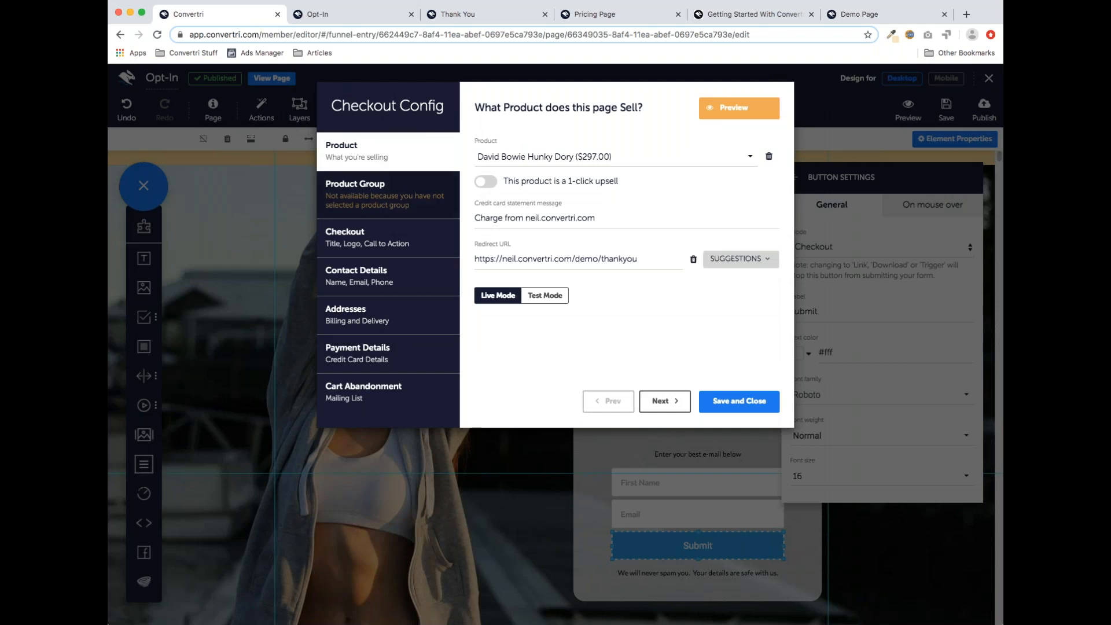
pyautogui.click(739, 402)
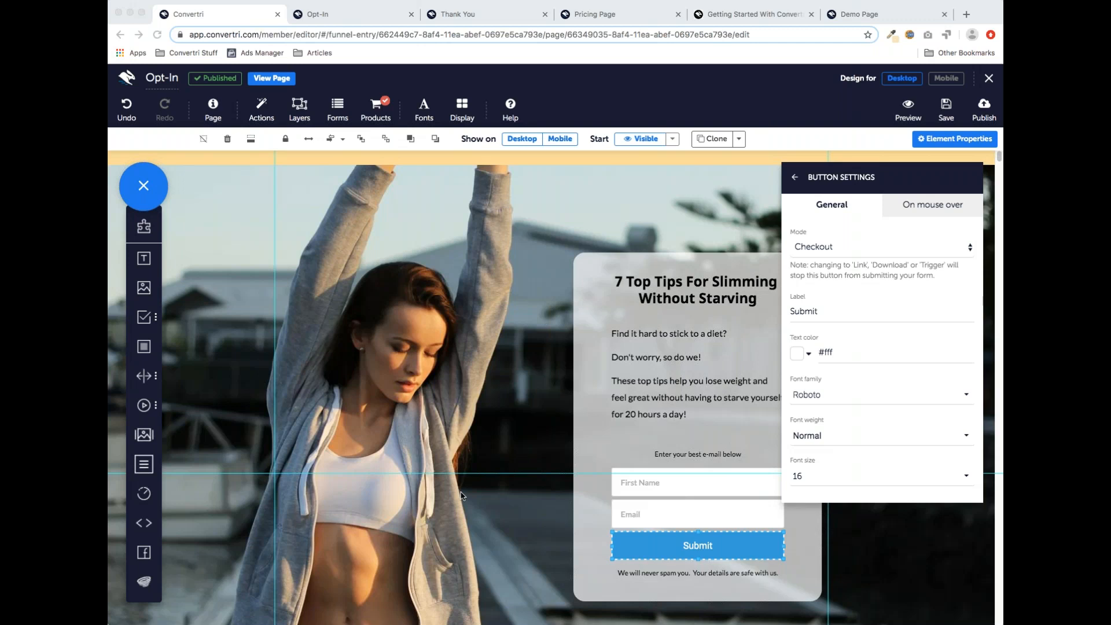
pyautogui.click(181, 453)
pyautogui.click(151, 405)
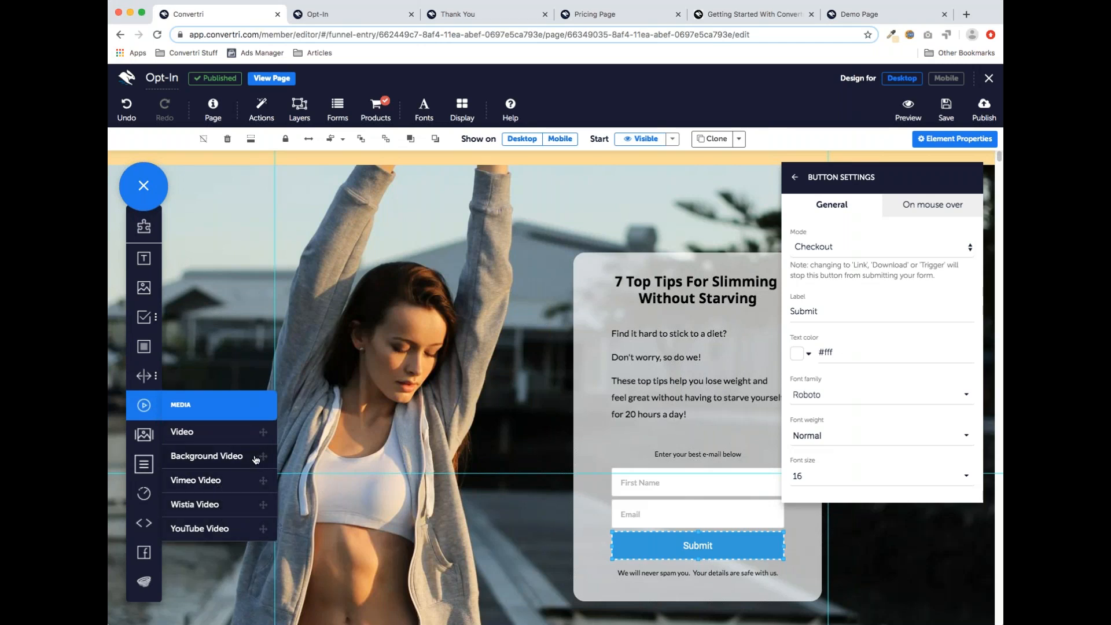
pyautogui.click(408, 456)
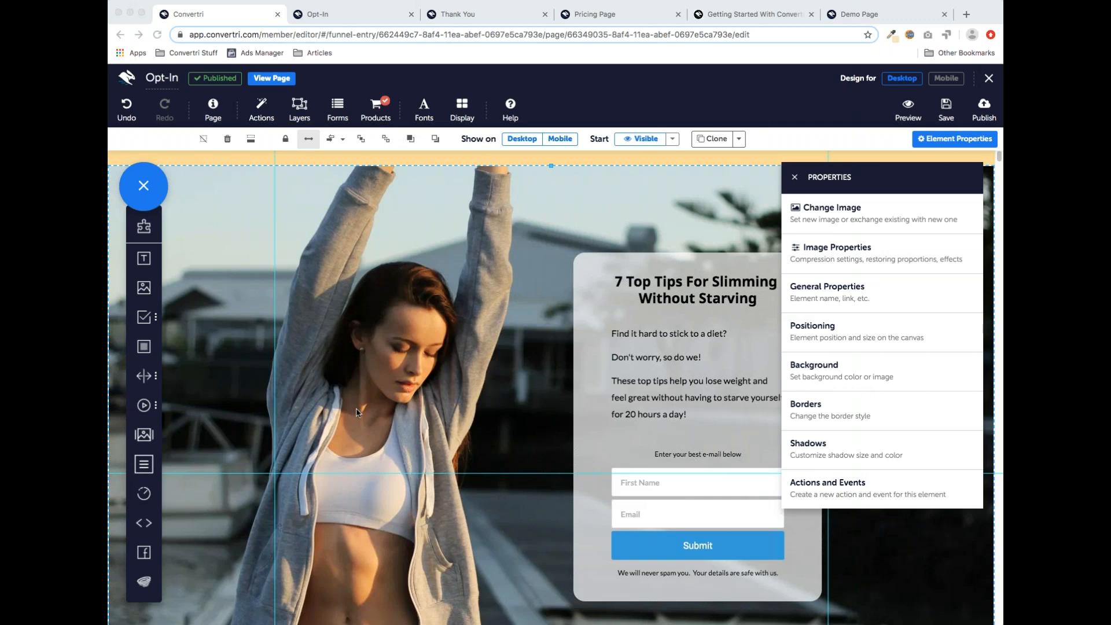
pyautogui.click(255, 406)
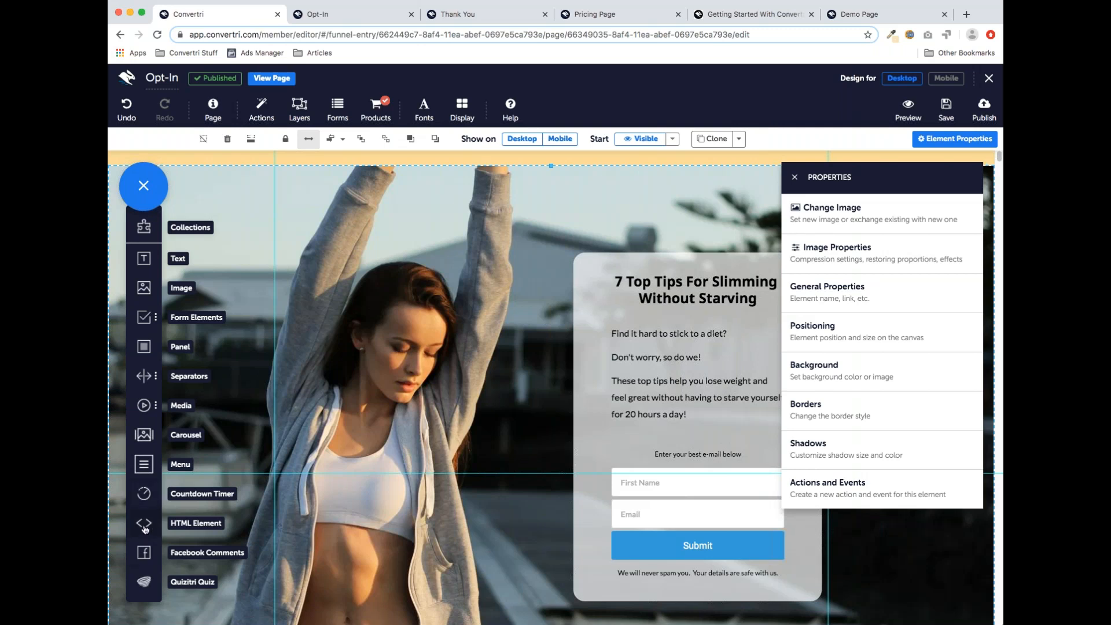
# Add an HTML element over the woman's photo, open its code for editing, and cancel without entering any code
pyautogui.moveTo(144, 529); pyautogui.dragTo(403, 246)
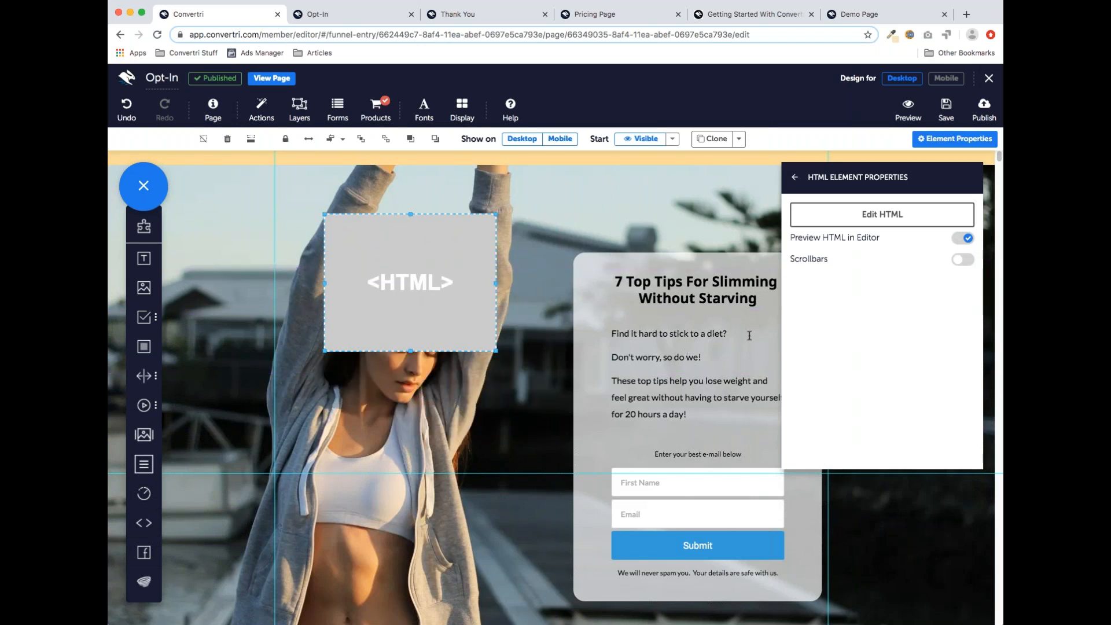
pyautogui.click(865, 222)
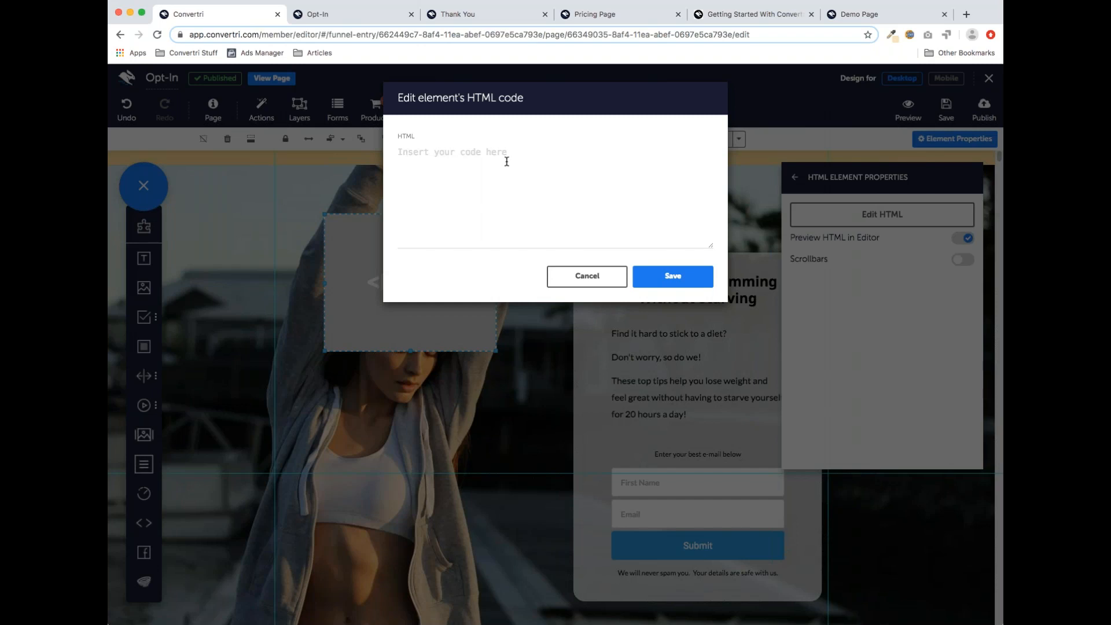
pyautogui.click(464, 155)
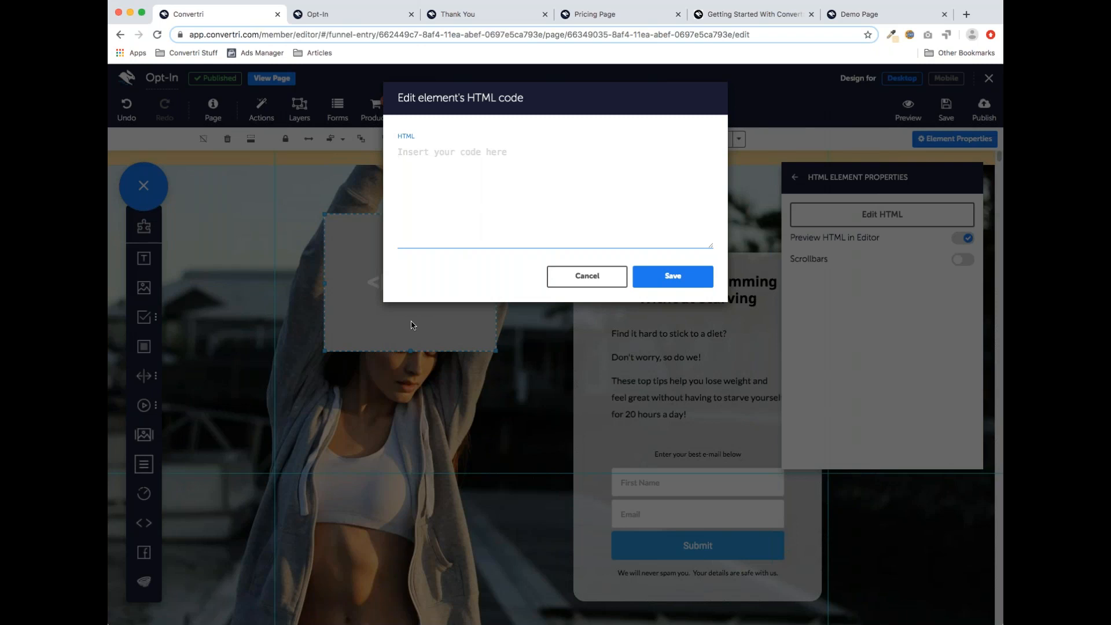
pyautogui.click(576, 286)
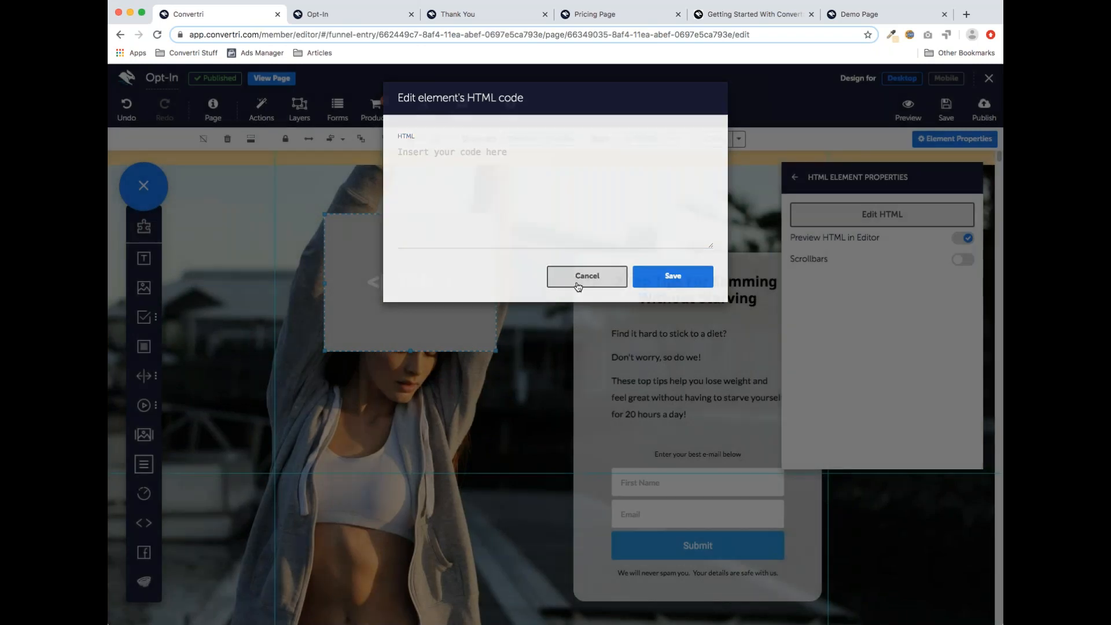
pyautogui.press('super+Tab')
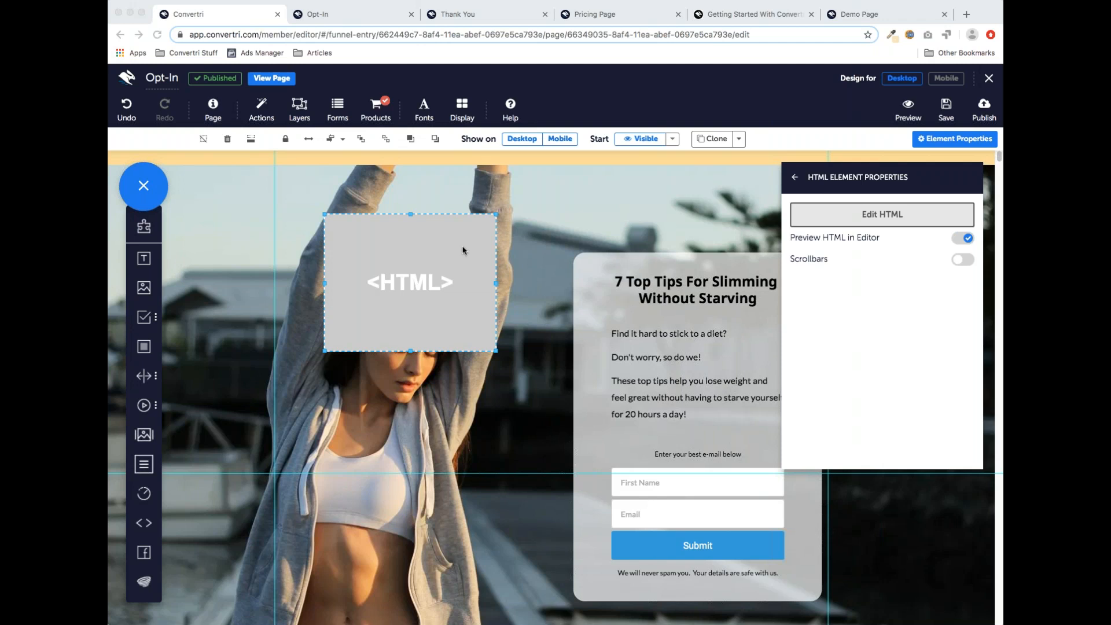
# Move the HTML element slightly lower on the photo and delete it
pyautogui.moveTo(434, 236); pyautogui.dragTo(439, 290)
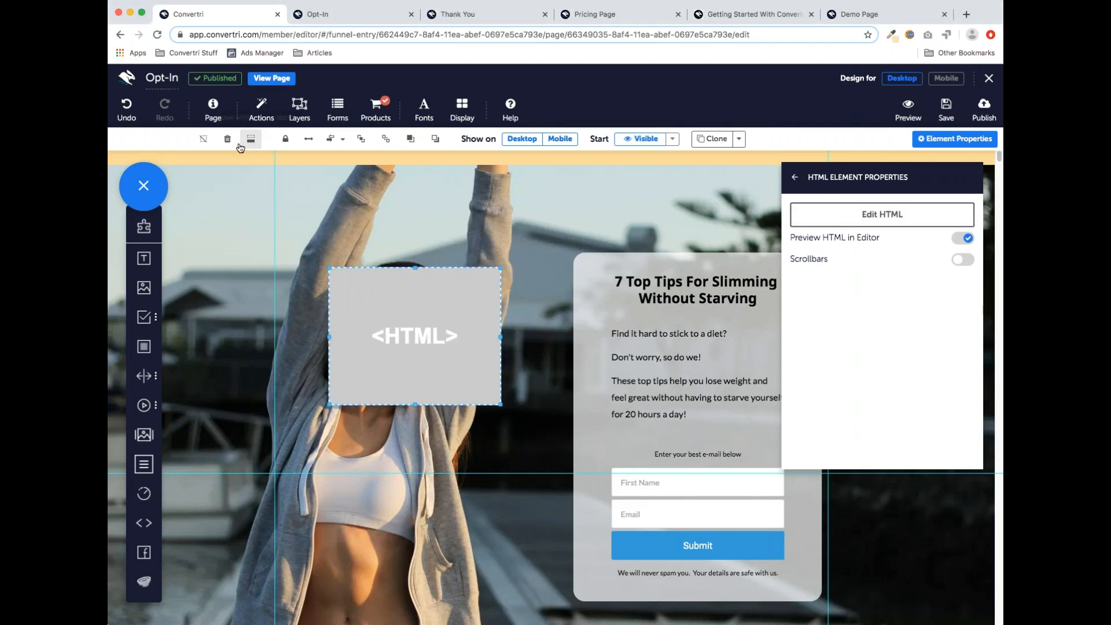
pyautogui.click(227, 138)
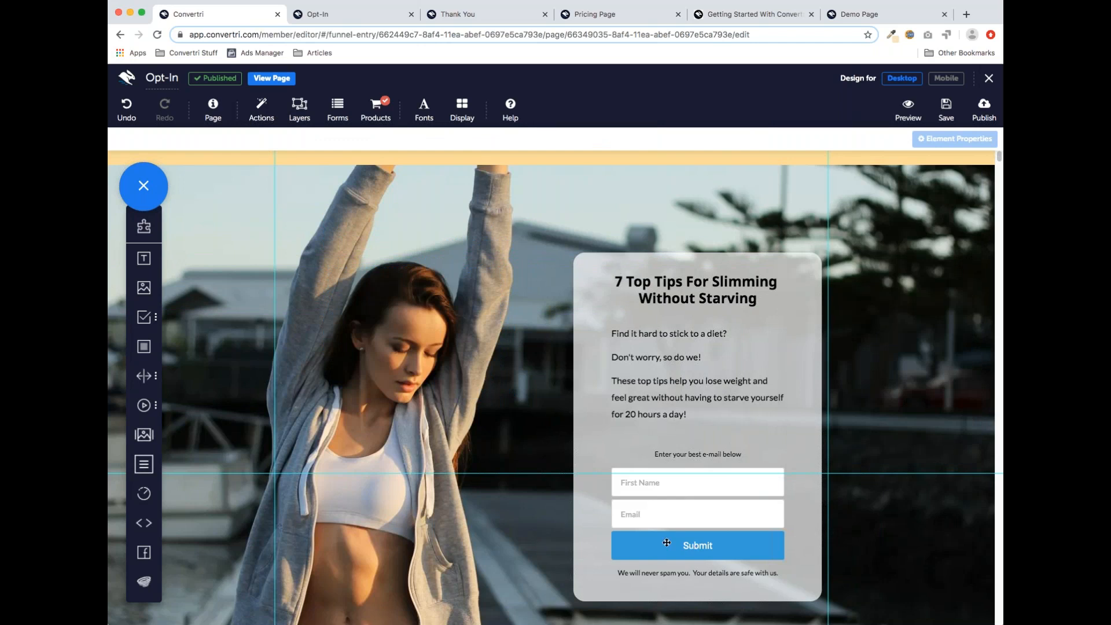
# Review the Submit button's mode in its button settings and close the element properties
pyautogui.click(700, 545)
pyautogui.scroll(-3, 700, 545)
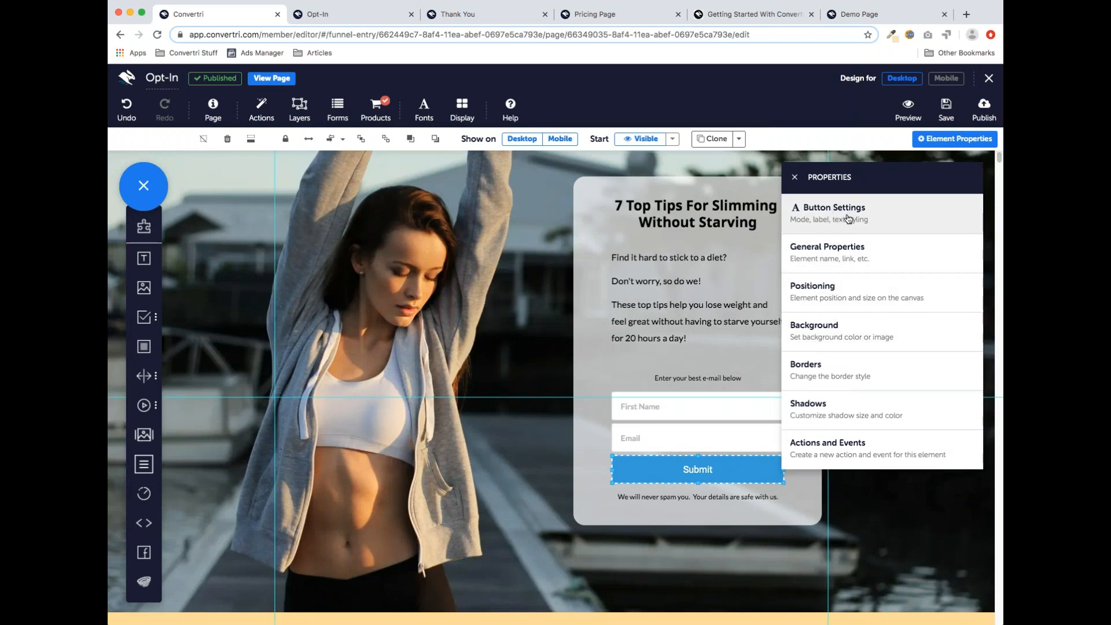
pyautogui.click(850, 217)
pyautogui.click(853, 248)
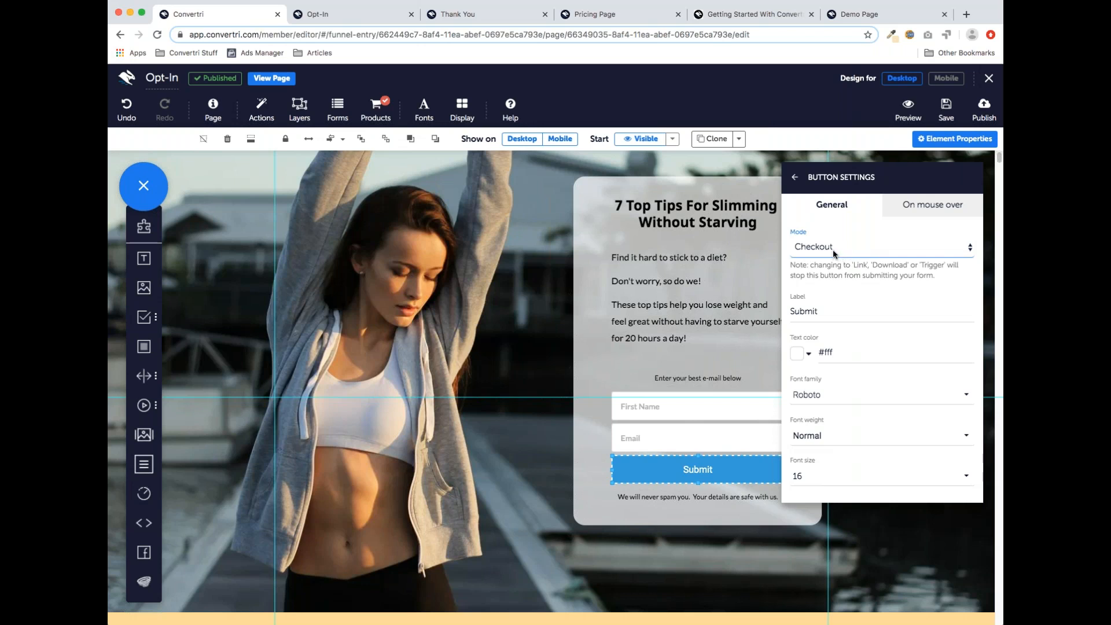
pyautogui.click(796, 178)
pyautogui.click(797, 180)
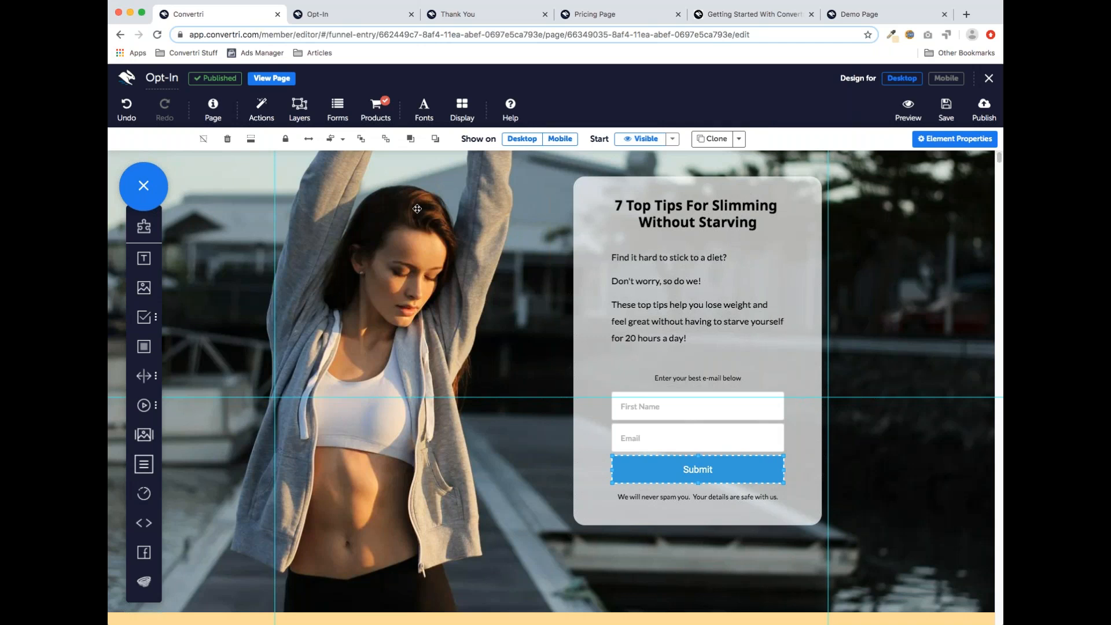
# Reopen the checkout configuration and select David Bowie Hunky Dory ($297.00) as the product the page sells
pyautogui.click(375, 110)
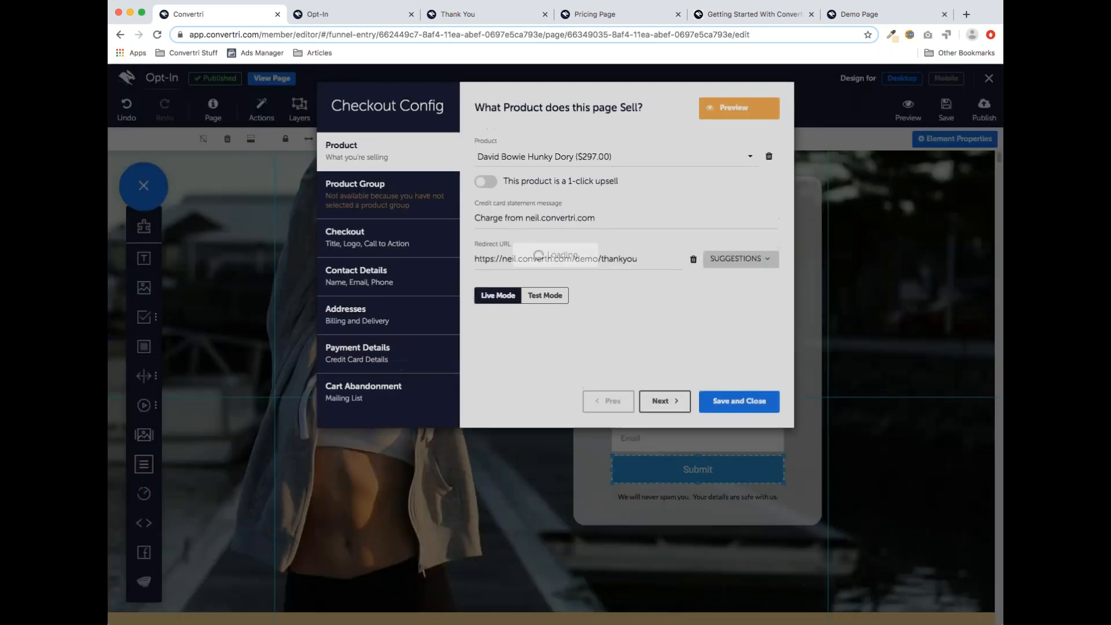
pyautogui.click(510, 160)
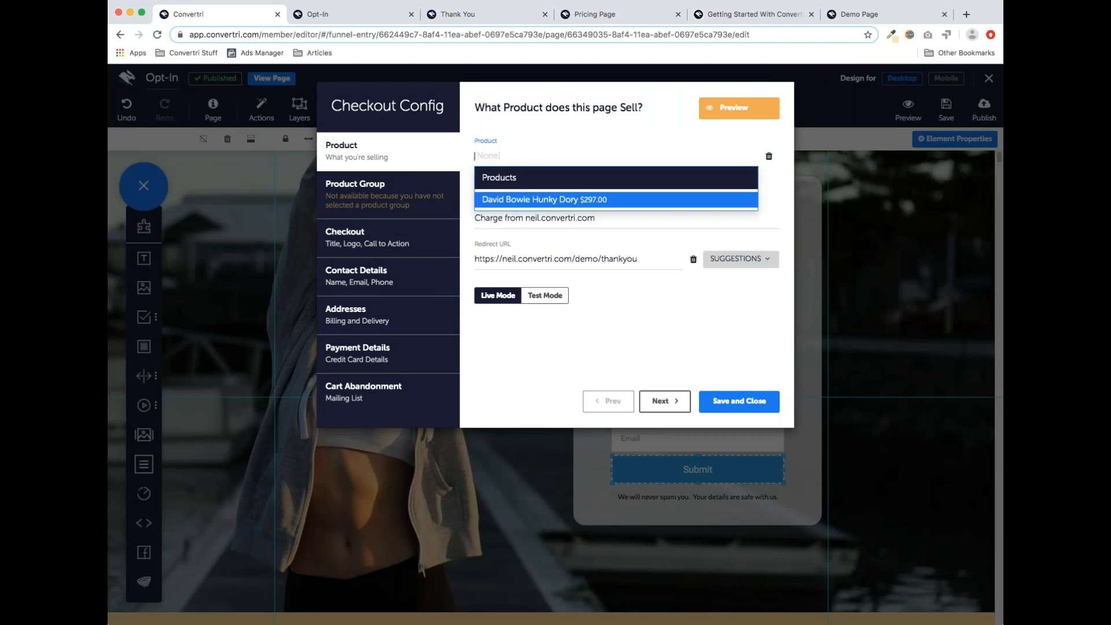
pyautogui.click(540, 200)
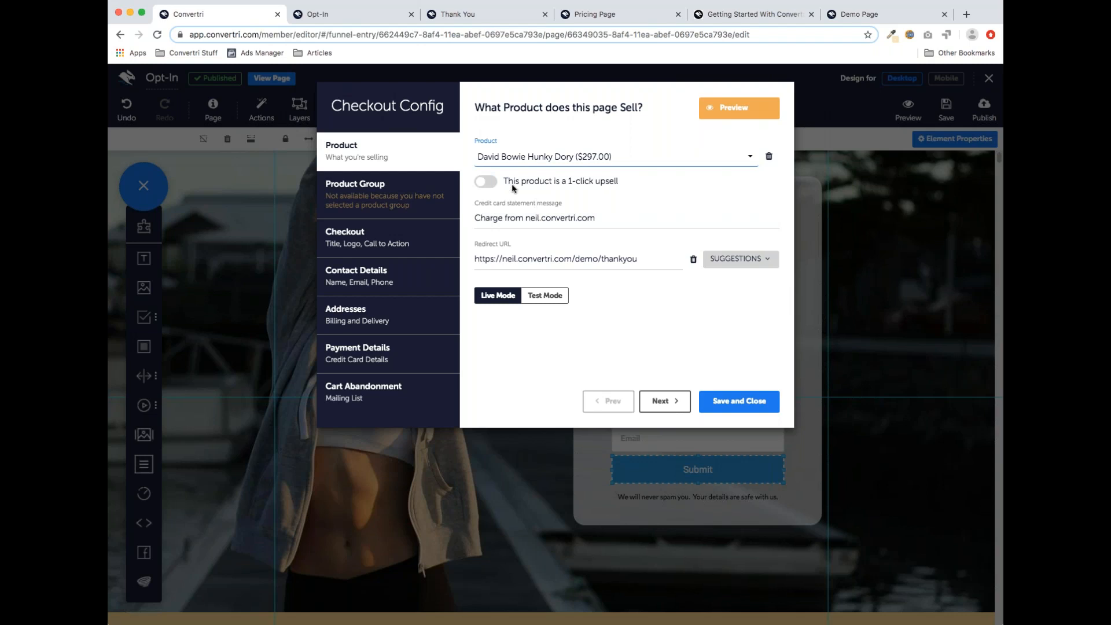
# In the checkout's contact details, enable the phone number field and turn it off again
pyautogui.click(380, 241)
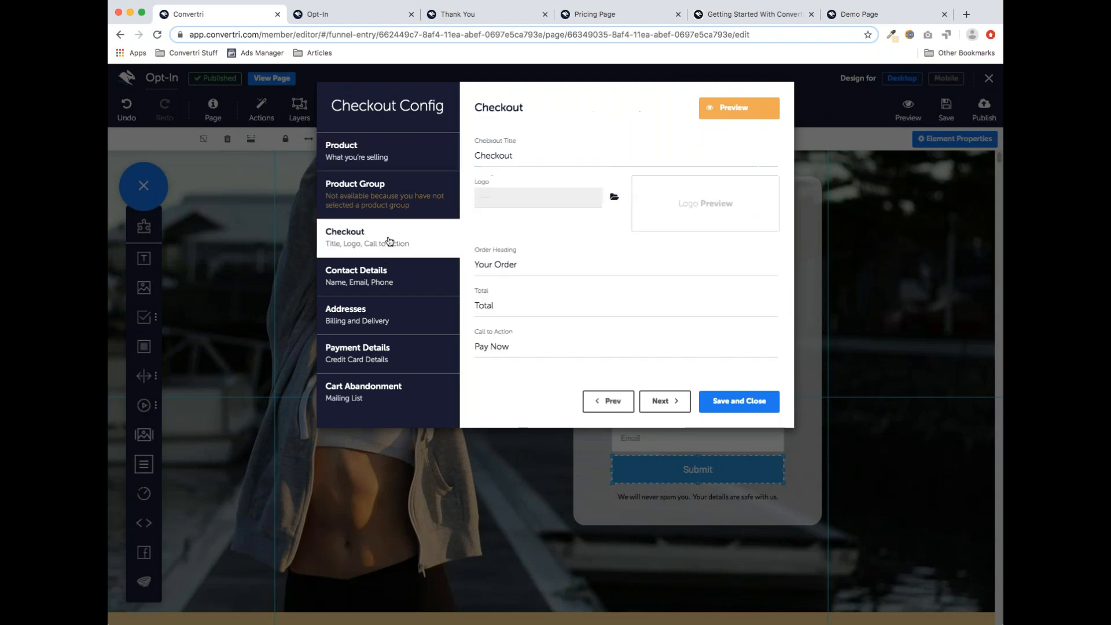
pyautogui.click(391, 288)
pyautogui.click(485, 266)
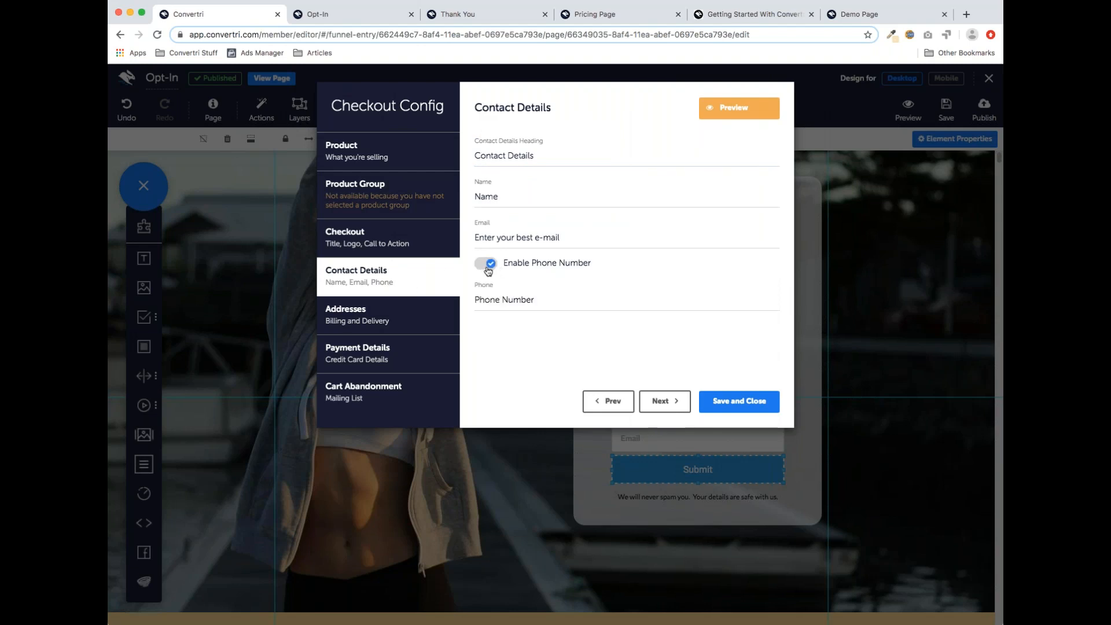
pyautogui.click(485, 266)
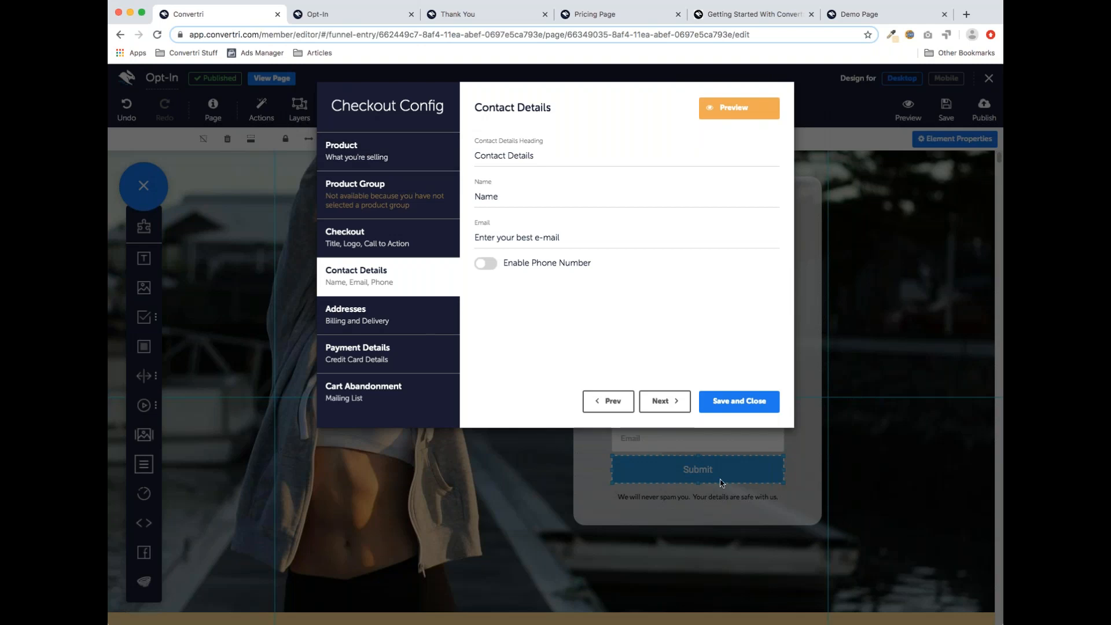
# Save and close the checkout configuration, and start a new product in the Cart area
pyautogui.click(741, 405)
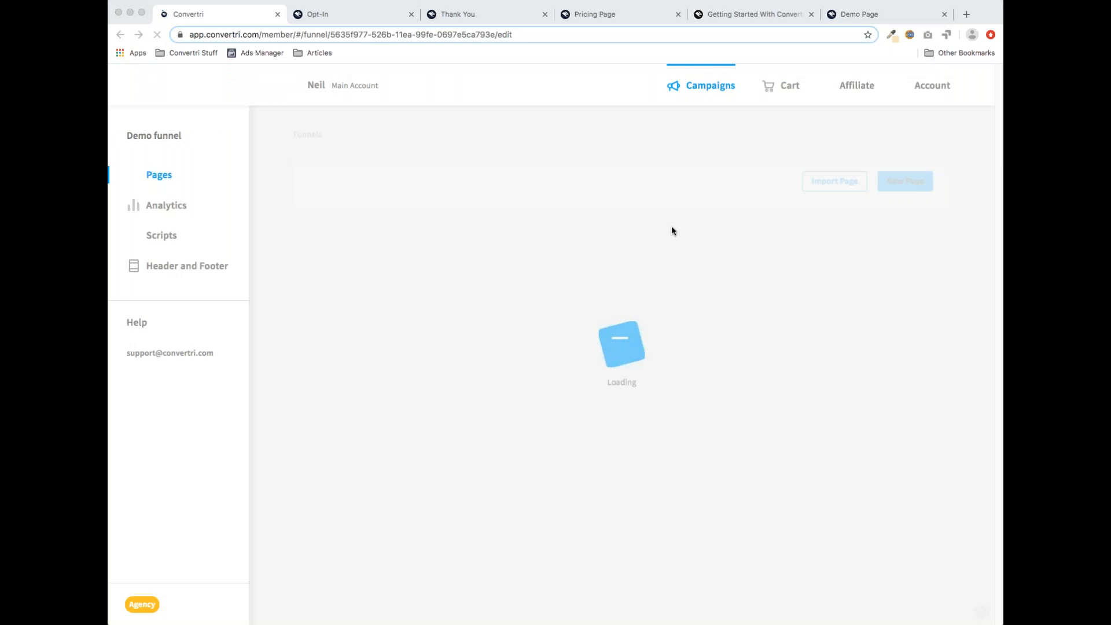
pyautogui.click(779, 88)
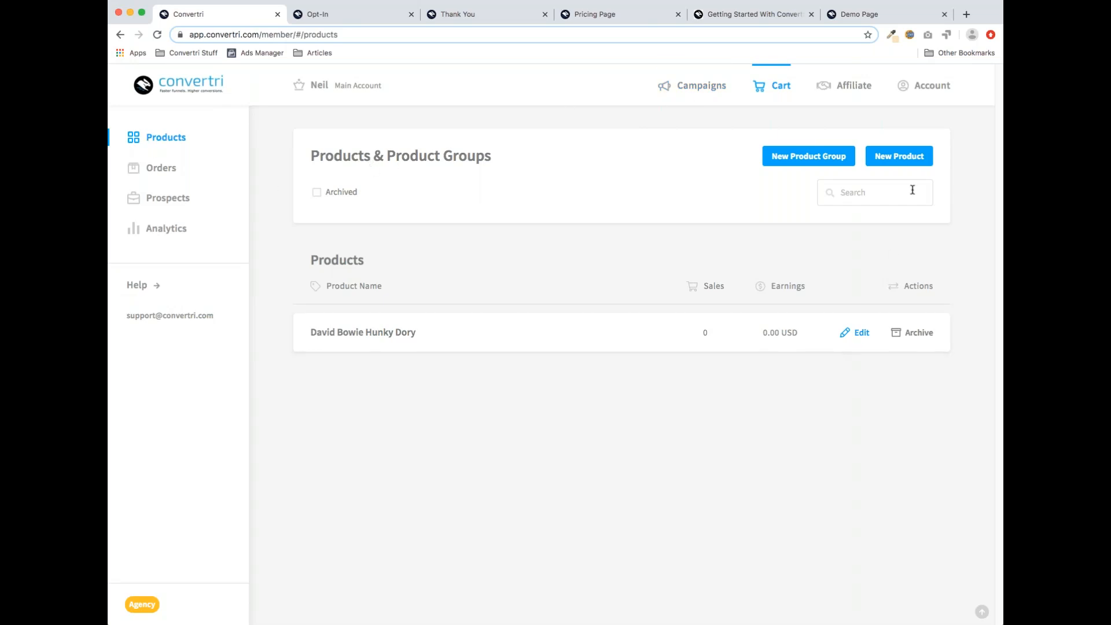
pyautogui.click(910, 156)
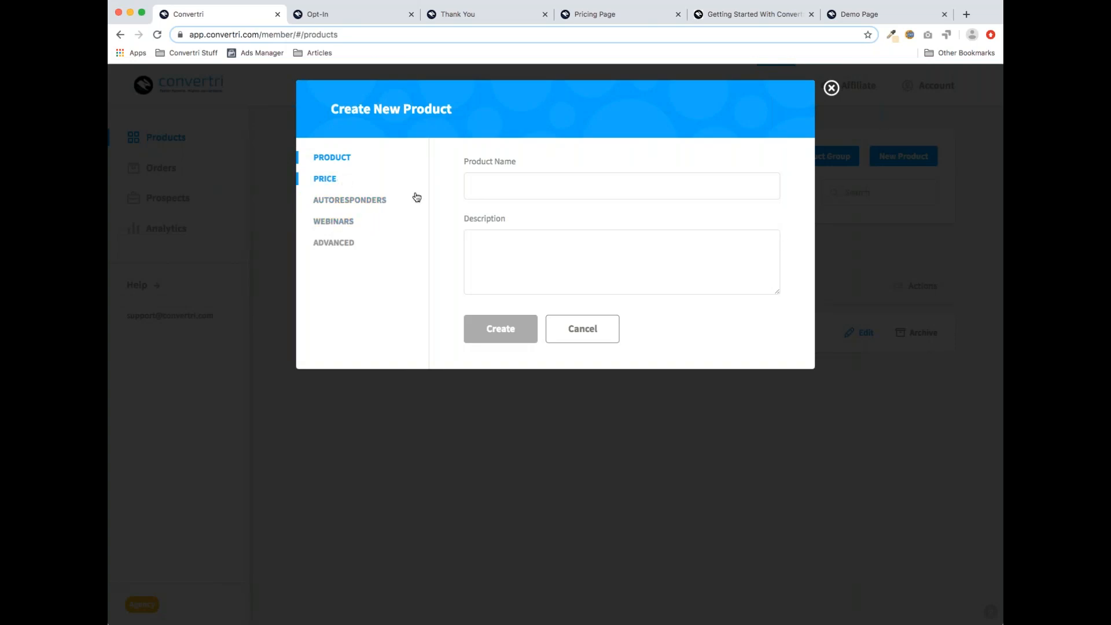
# Review the new product's price, autoresponder, webinar and advanced settings, and close the form without creating the product
pyautogui.click(319, 179)
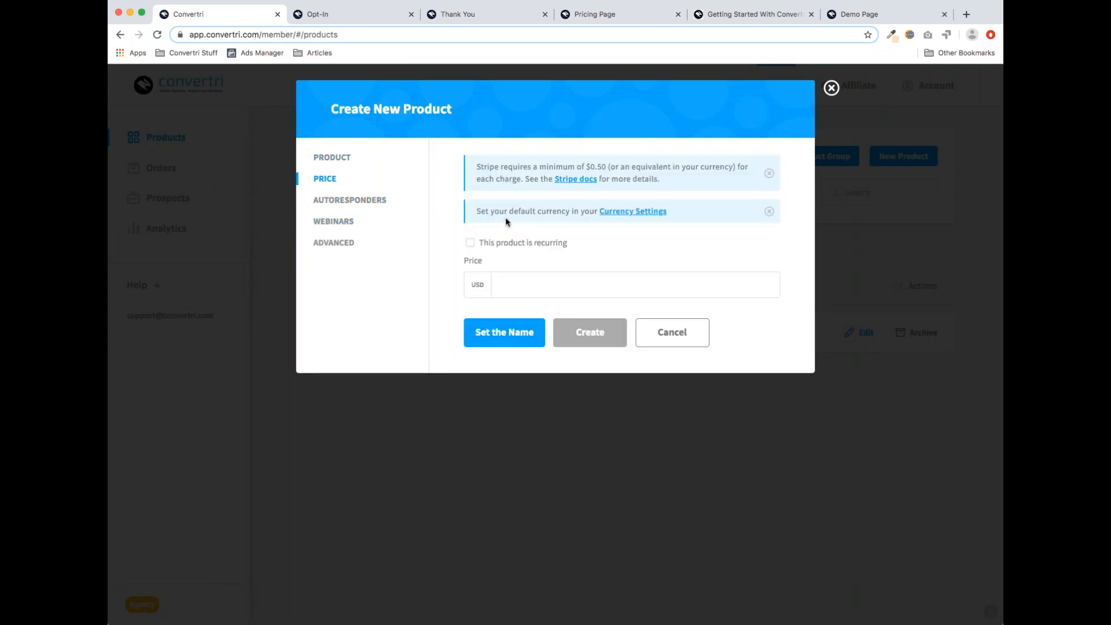
pyautogui.click(339, 204)
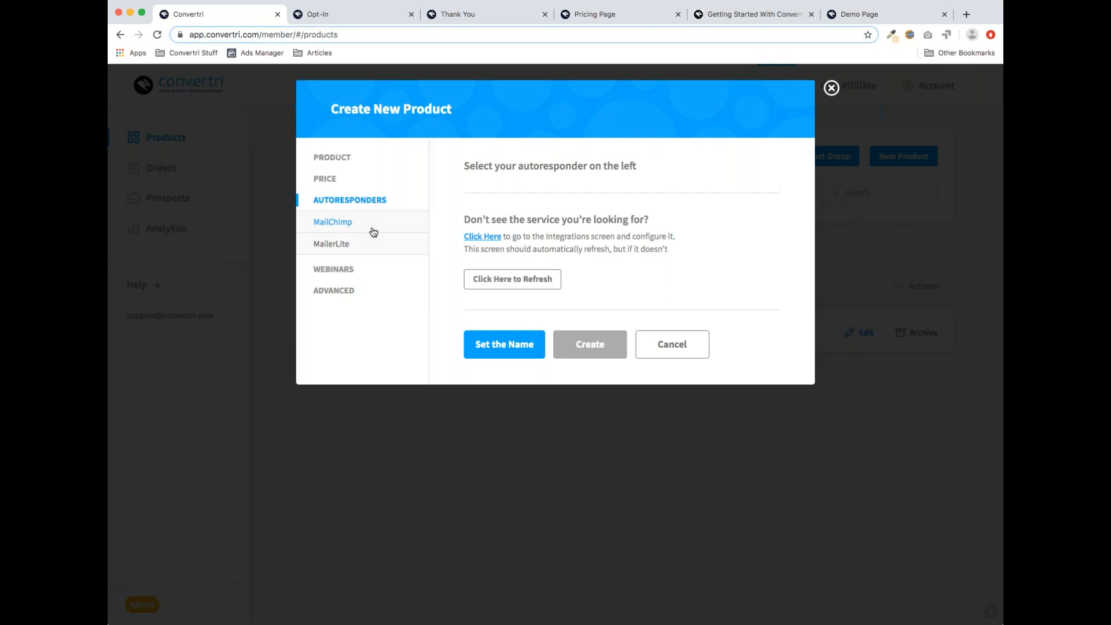
pyautogui.click(350, 271)
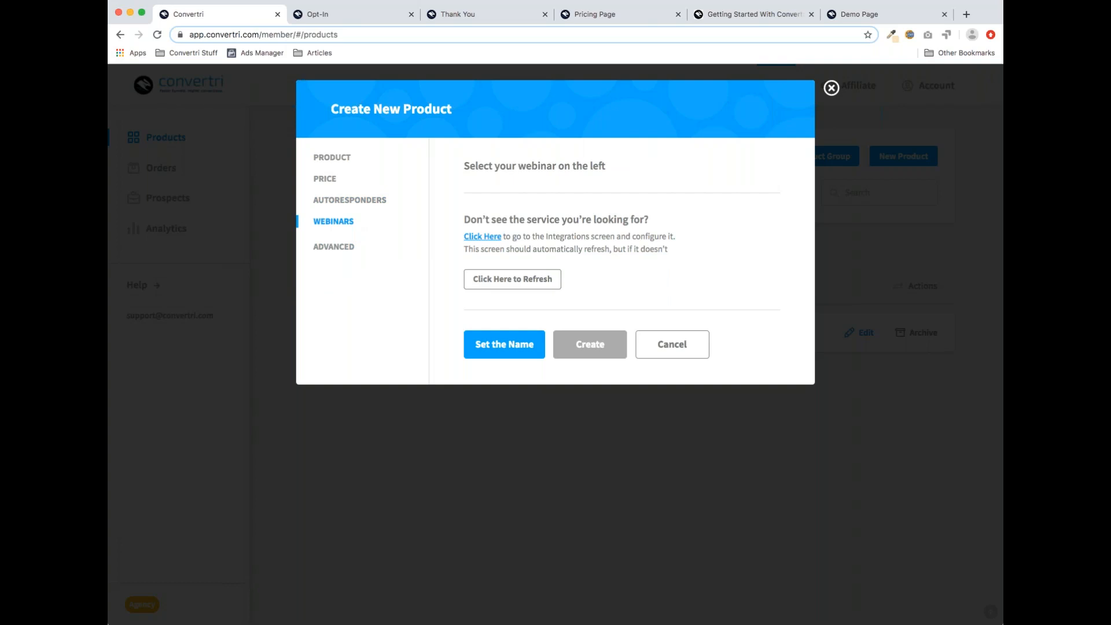
pyautogui.click(345, 250)
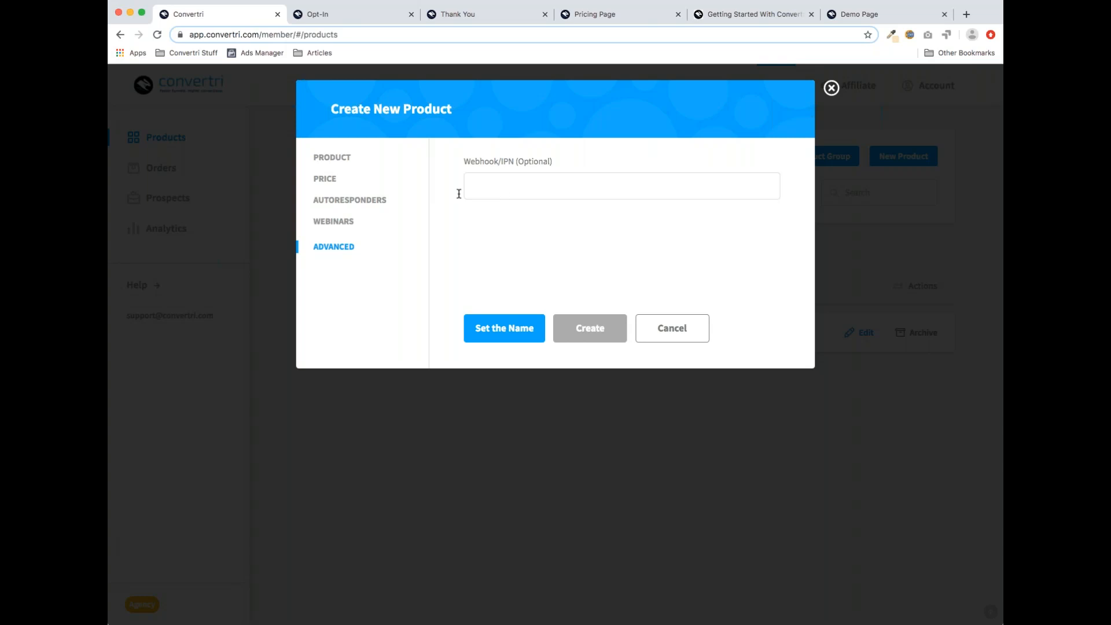
pyautogui.click(350, 161)
pyautogui.click(832, 88)
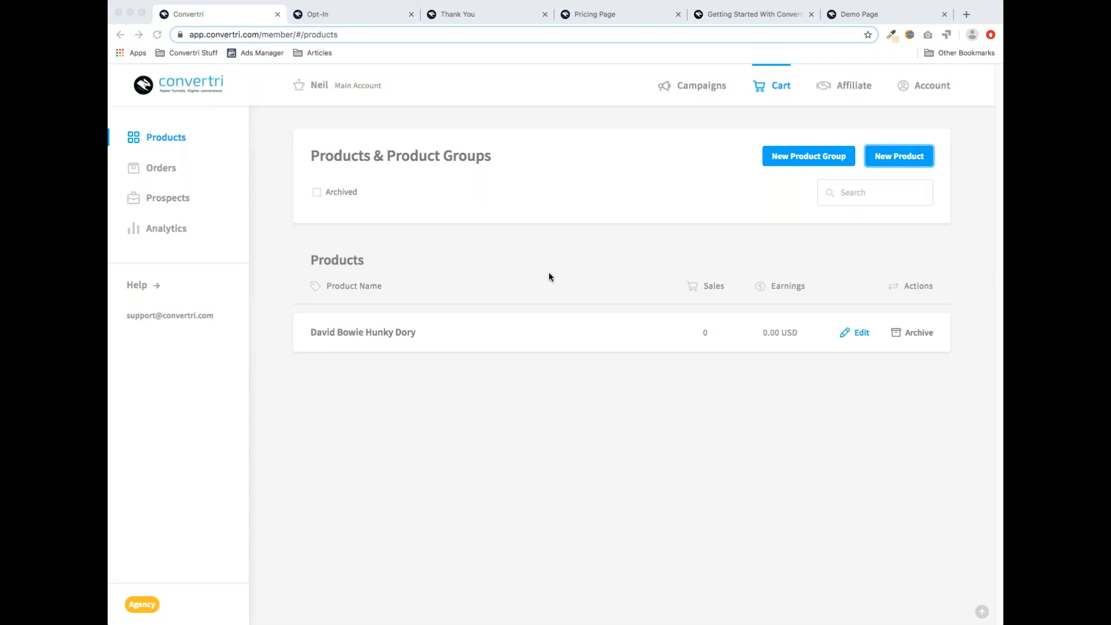
# In the knowledge base's Domains and Hosting category, open the article Custom Domains: Start Here, skim it and select its web address
pyautogui.click(750, 16)
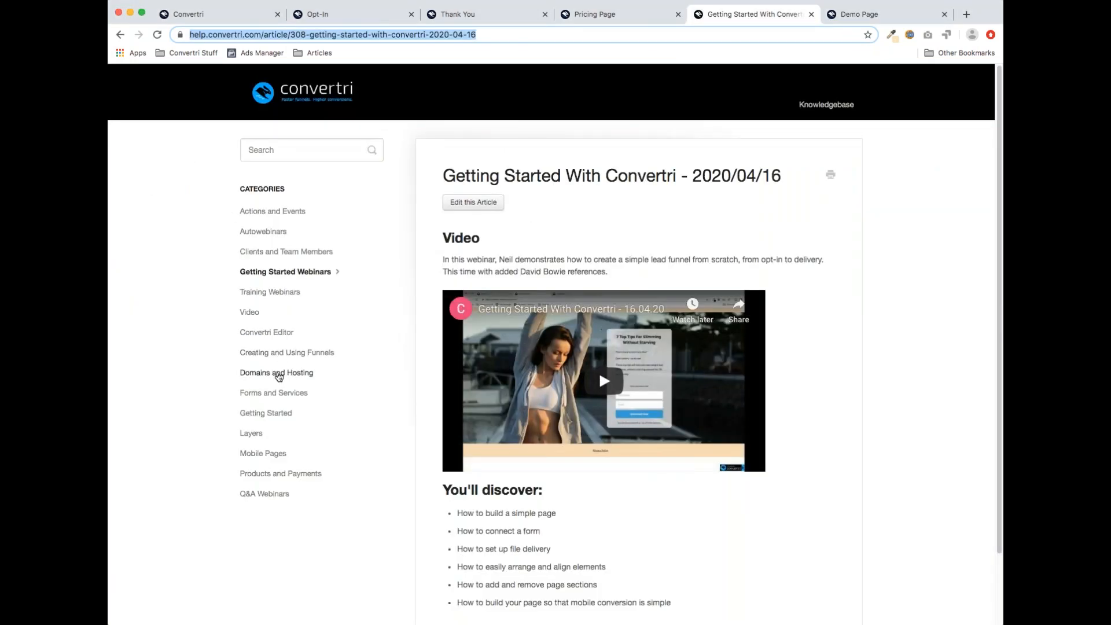
pyautogui.click(280, 373)
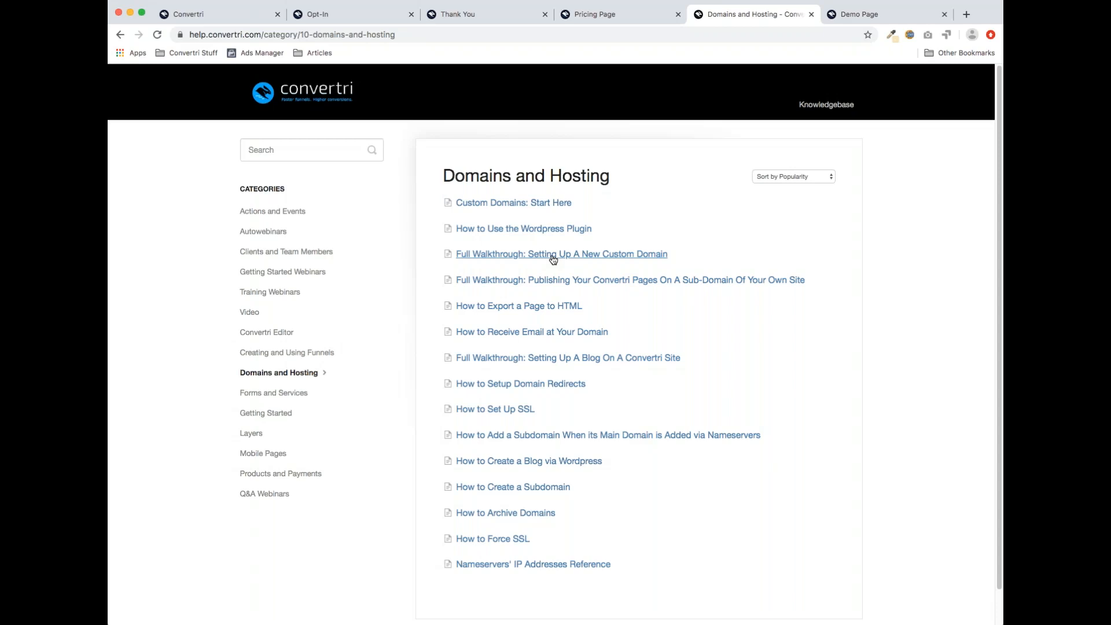
pyautogui.click(544, 204)
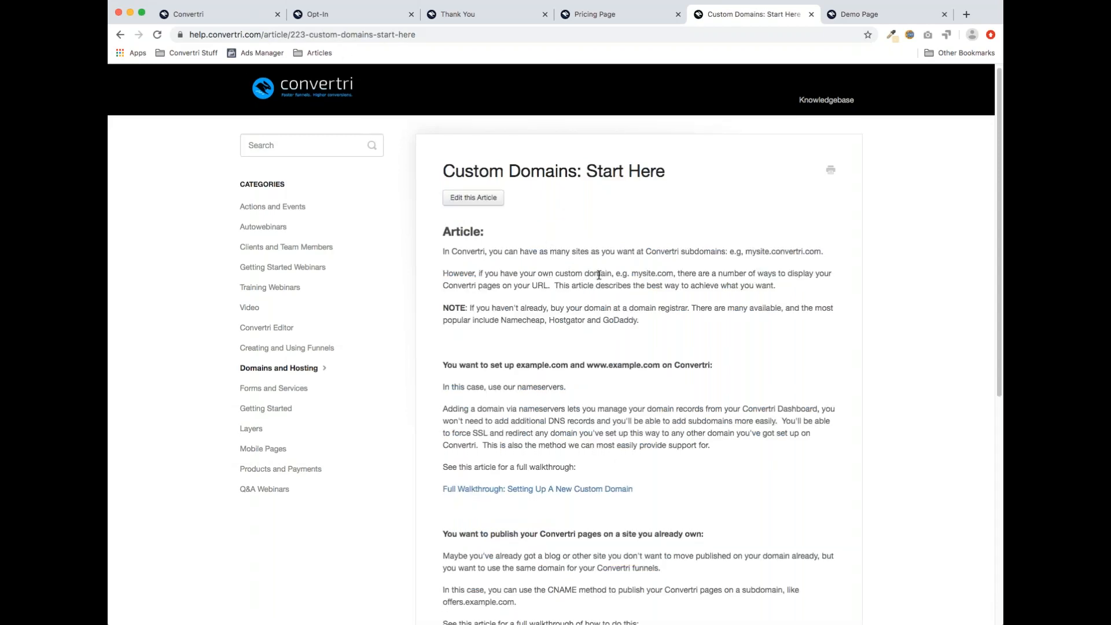
pyautogui.scroll(-3, 599, 275)
pyautogui.scroll(-2, 599, 275)
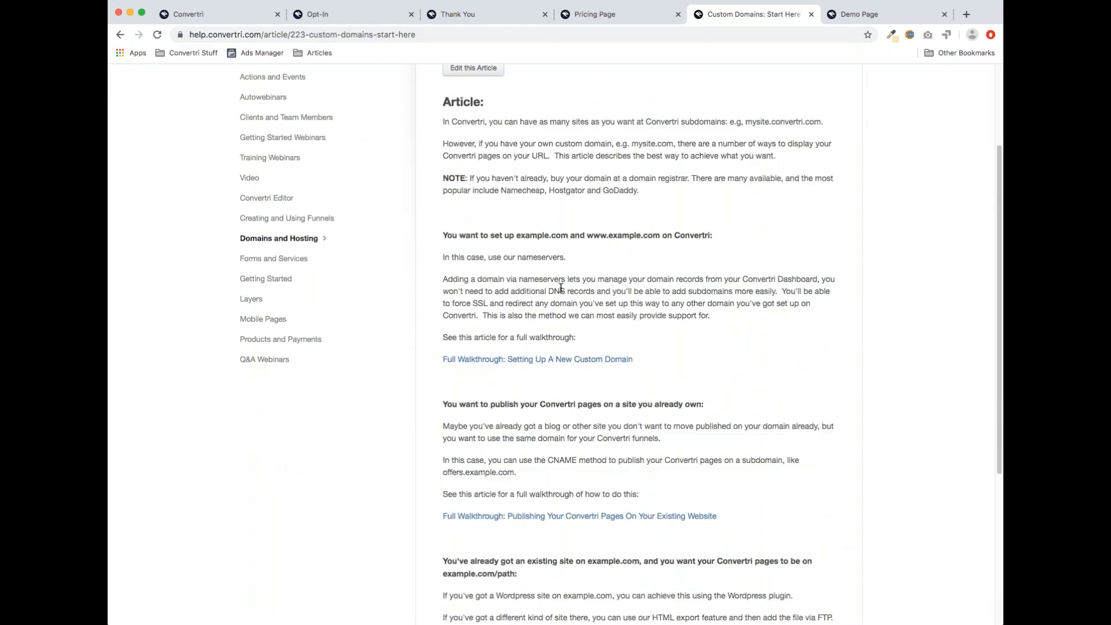
pyautogui.scroll(5, 561, 404)
pyautogui.click(324, 36)
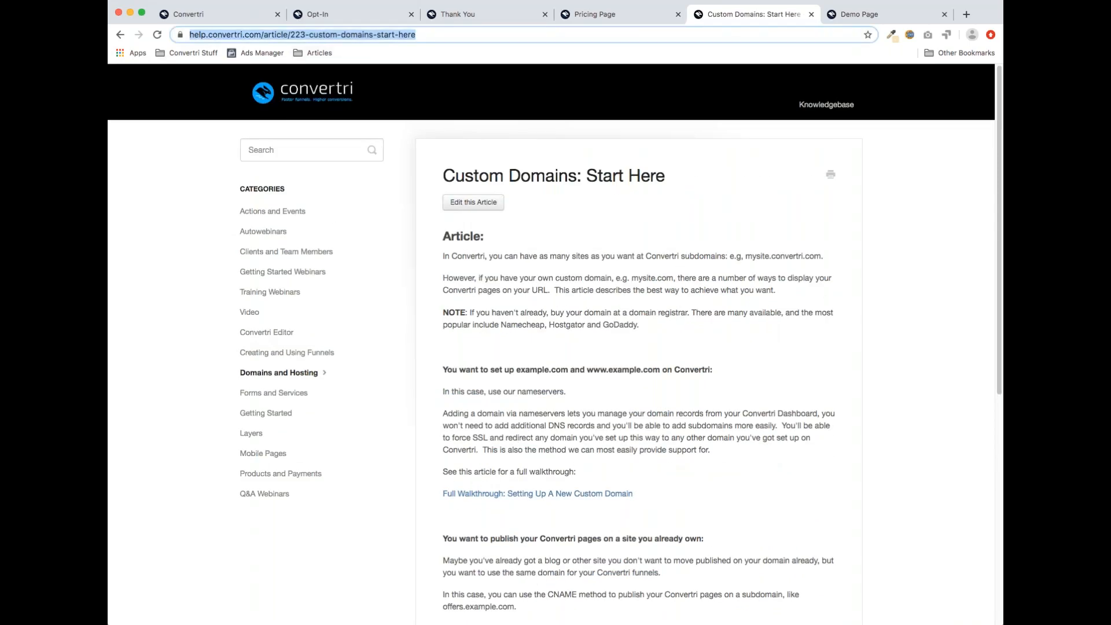
pyautogui.press('super+Tab')
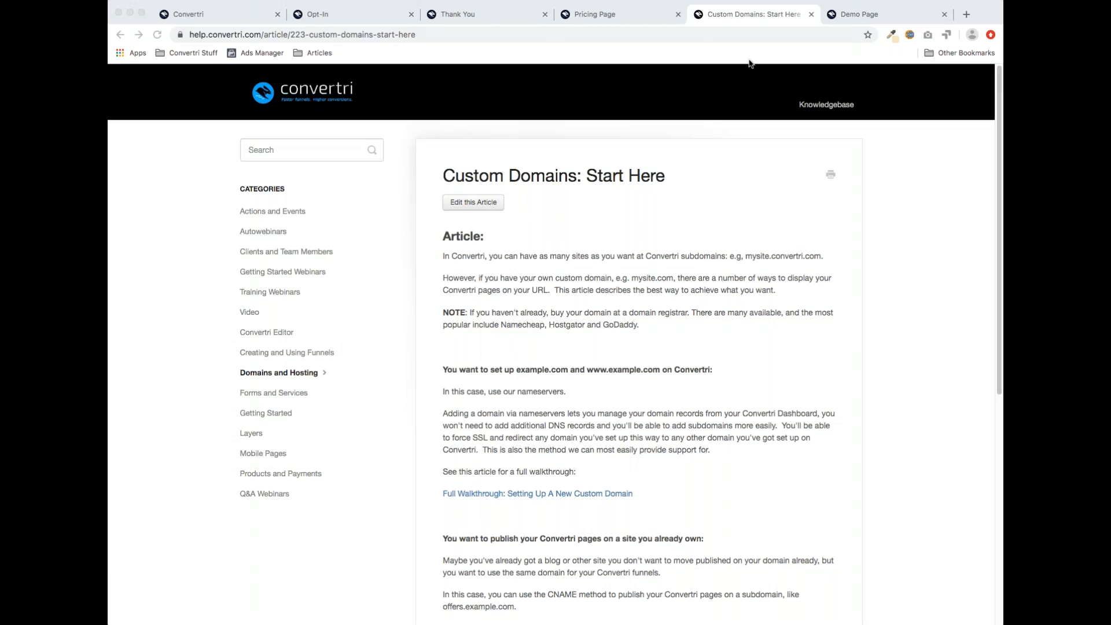
# Return to the Convertri campaigns, open Demo funnel and open its Coffee page for editing
pyautogui.click(322, 19)
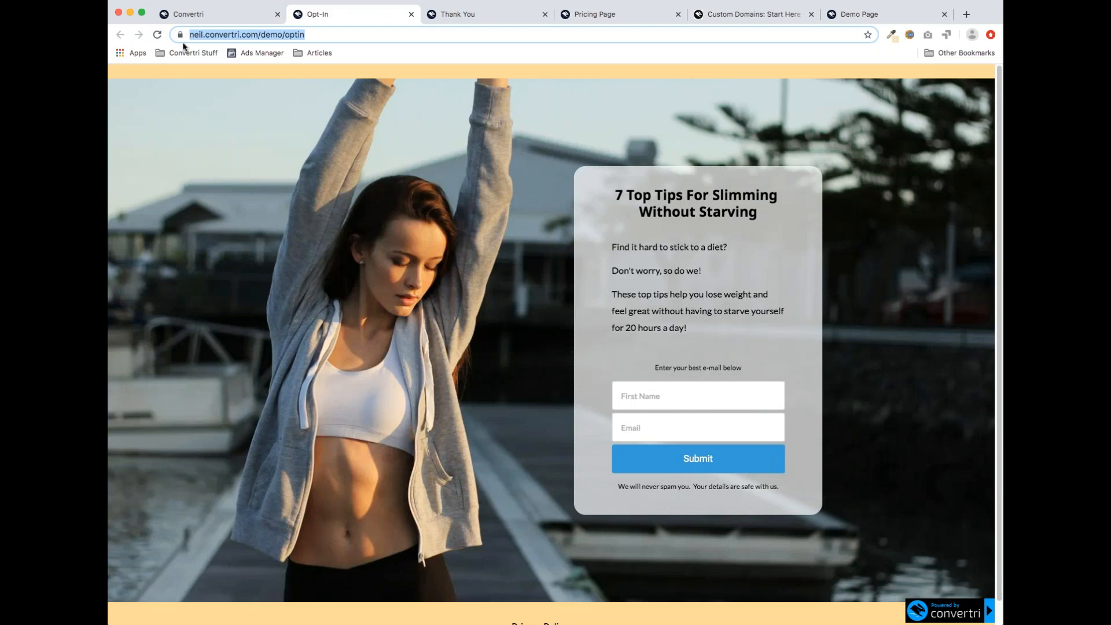
pyautogui.click(191, 9)
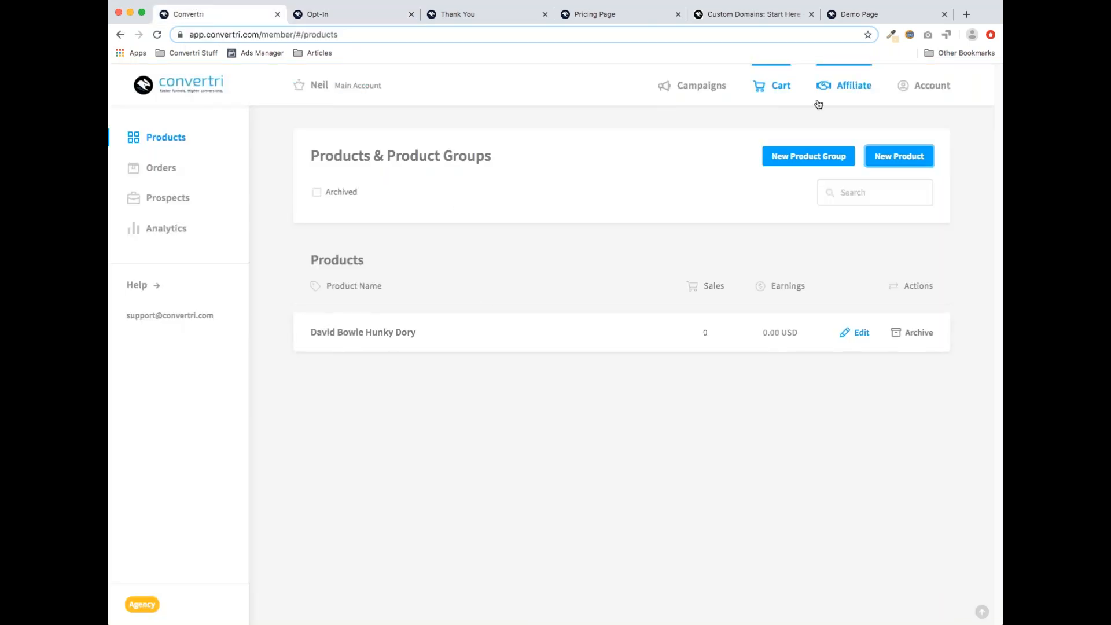
pyautogui.click(713, 87)
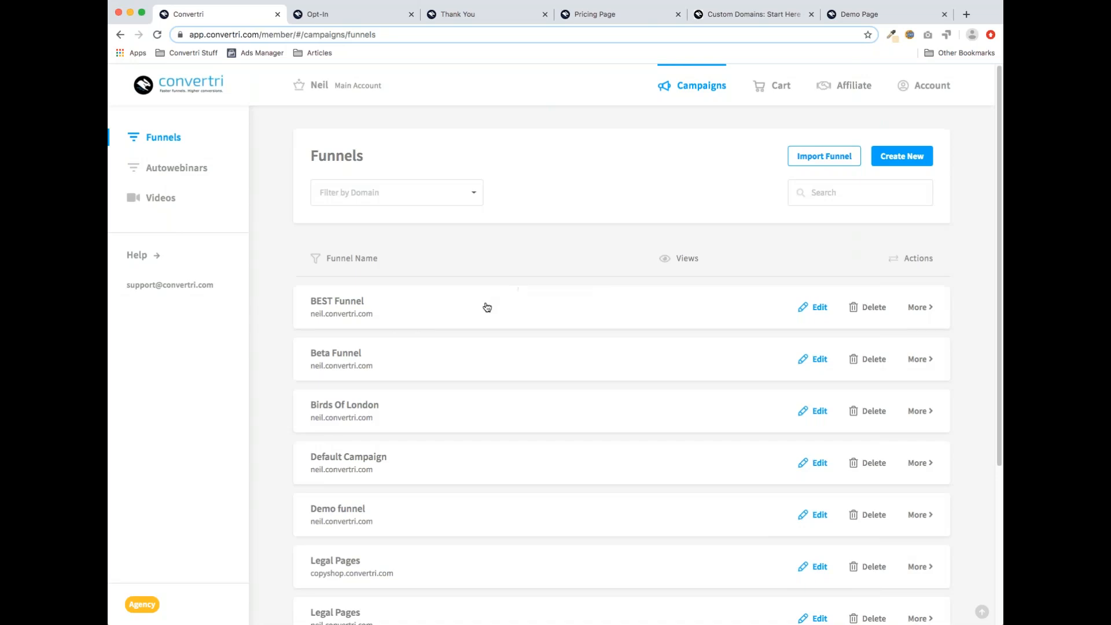
pyautogui.scroll(-3, 457, 370)
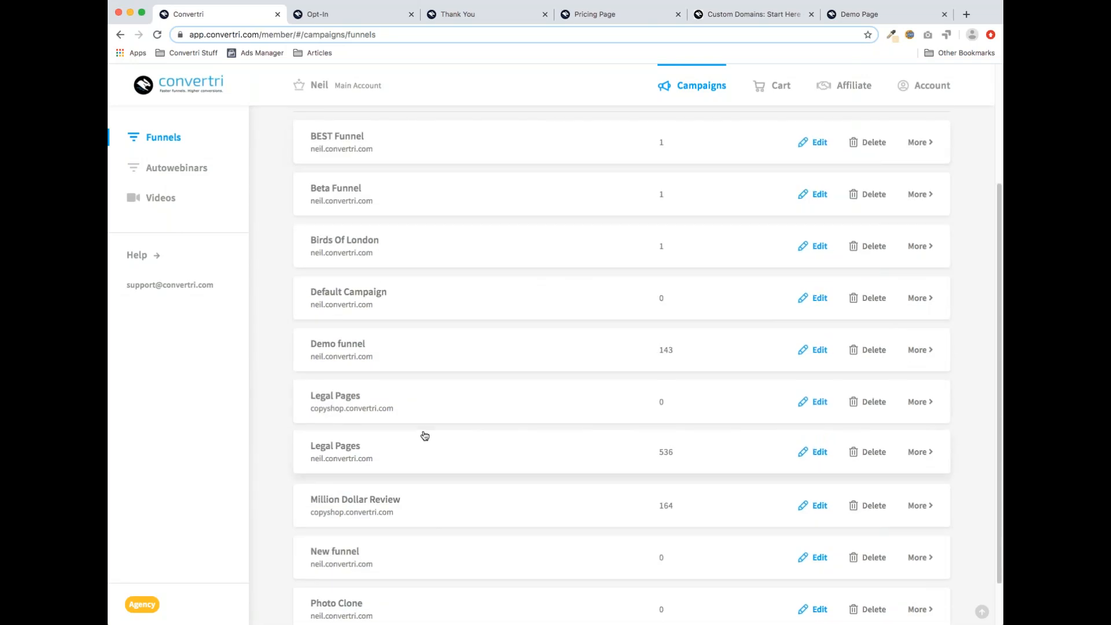
pyautogui.click(434, 346)
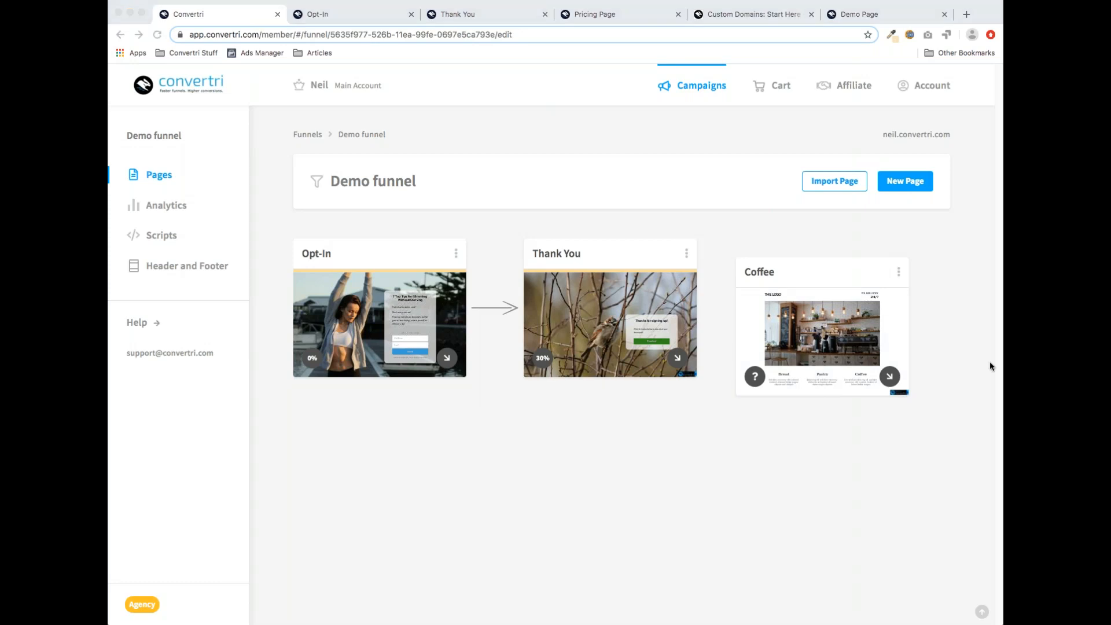
pyautogui.click(741, 498)
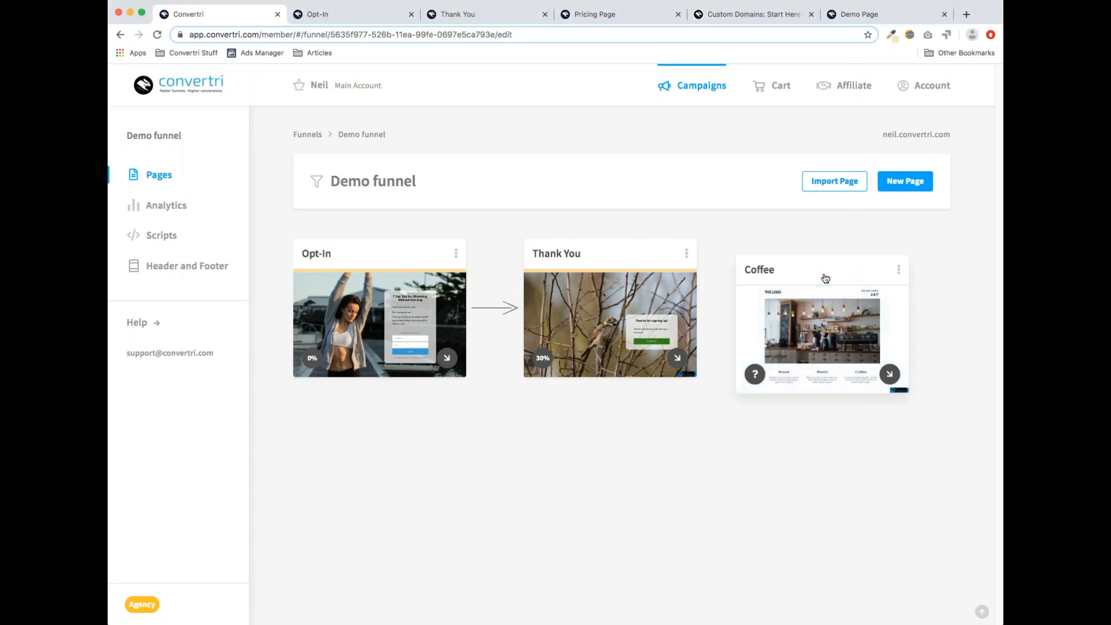
pyautogui.click(832, 328)
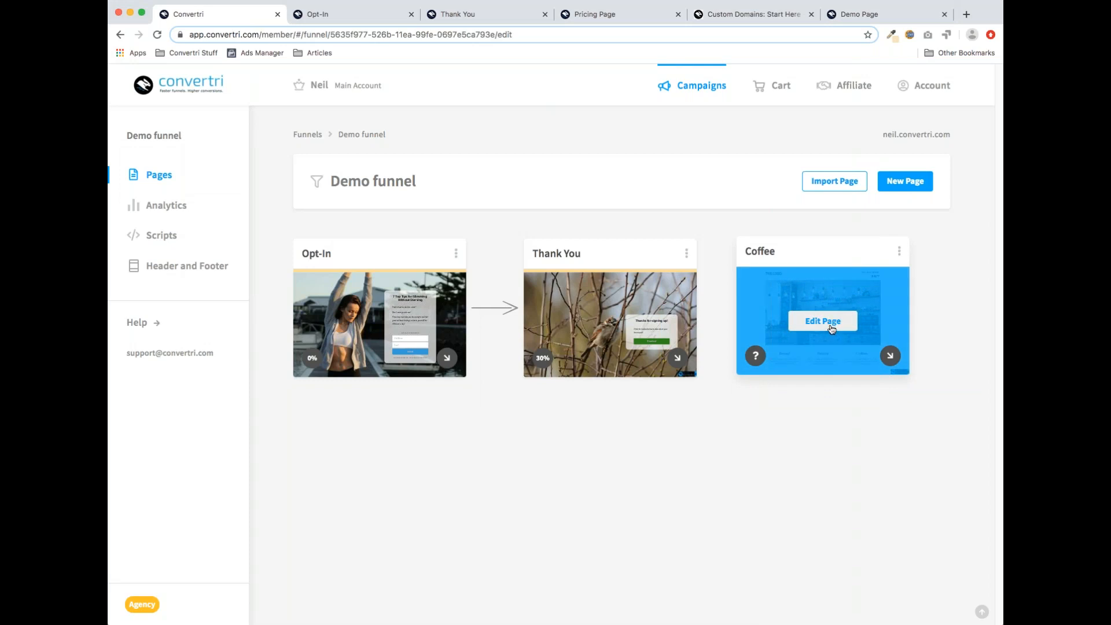
pyautogui.click(834, 325)
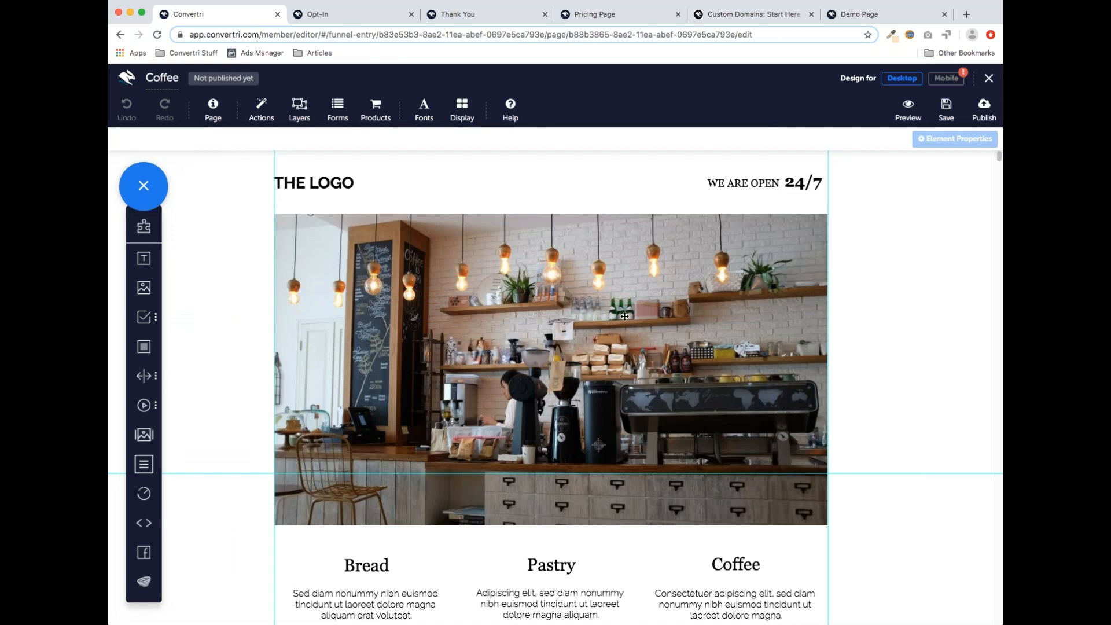
# Look through the Coffee page's sections, from the header photo and menu to the gallery and testimonials
pyautogui.scroll(-10, 630, 321)
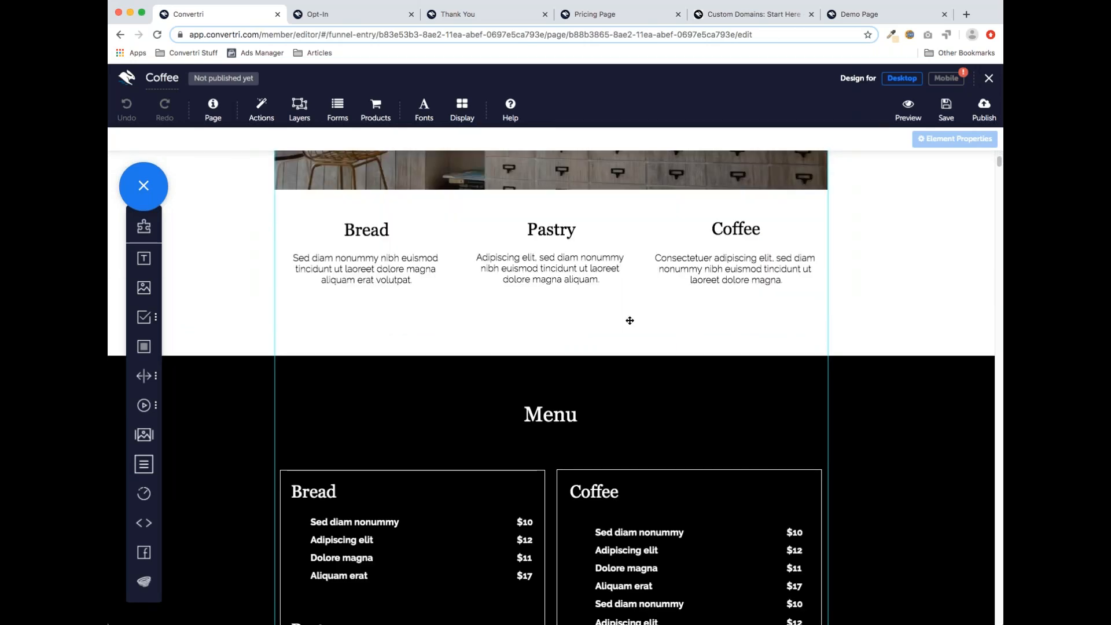
pyautogui.scroll(-15, 630, 320)
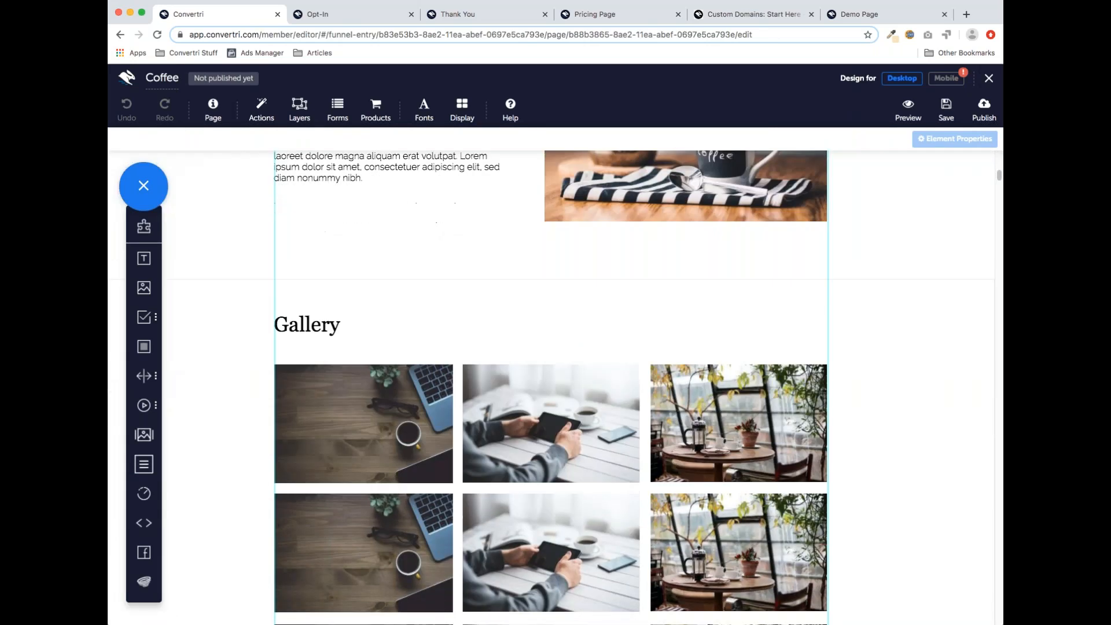
pyautogui.scroll(-15, 630, 321)
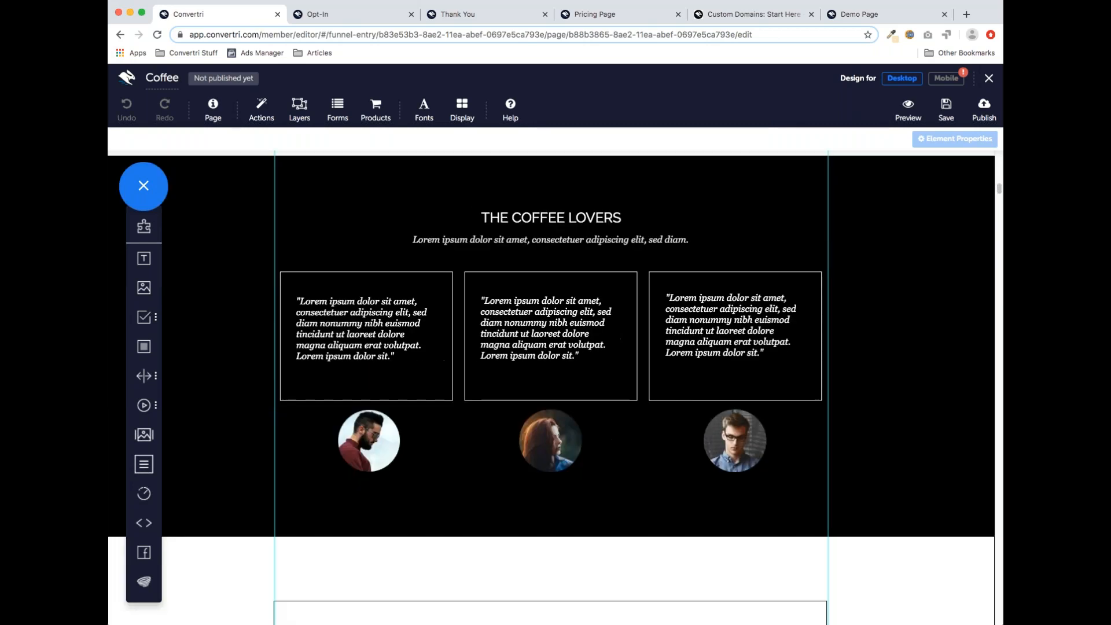
pyautogui.scroll(15, 629, 320)
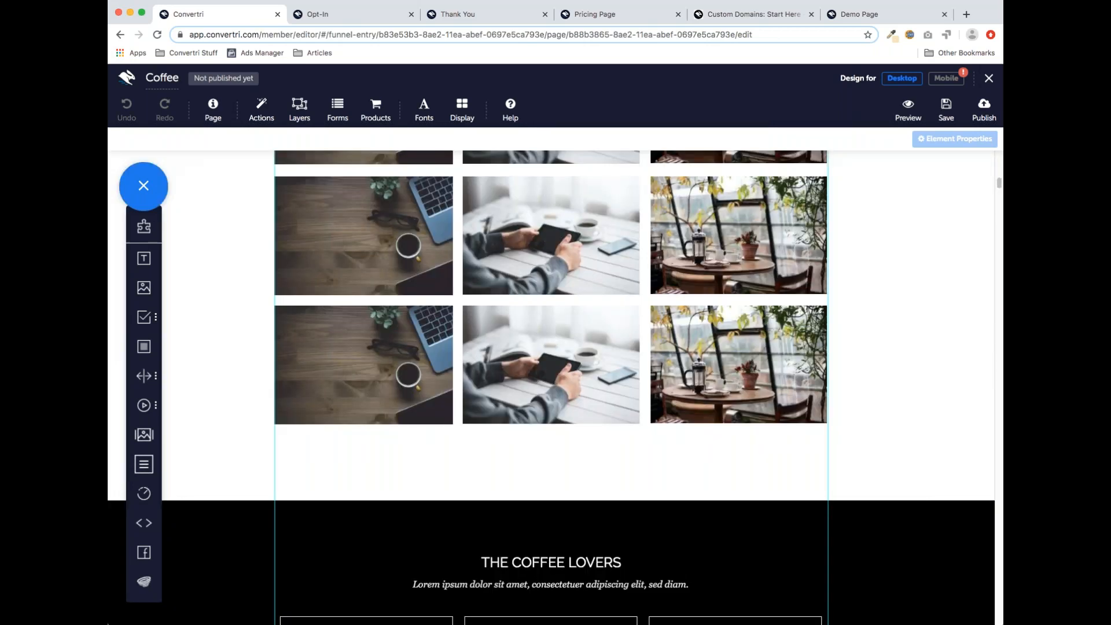
pyautogui.scroll(20, 552, 377)
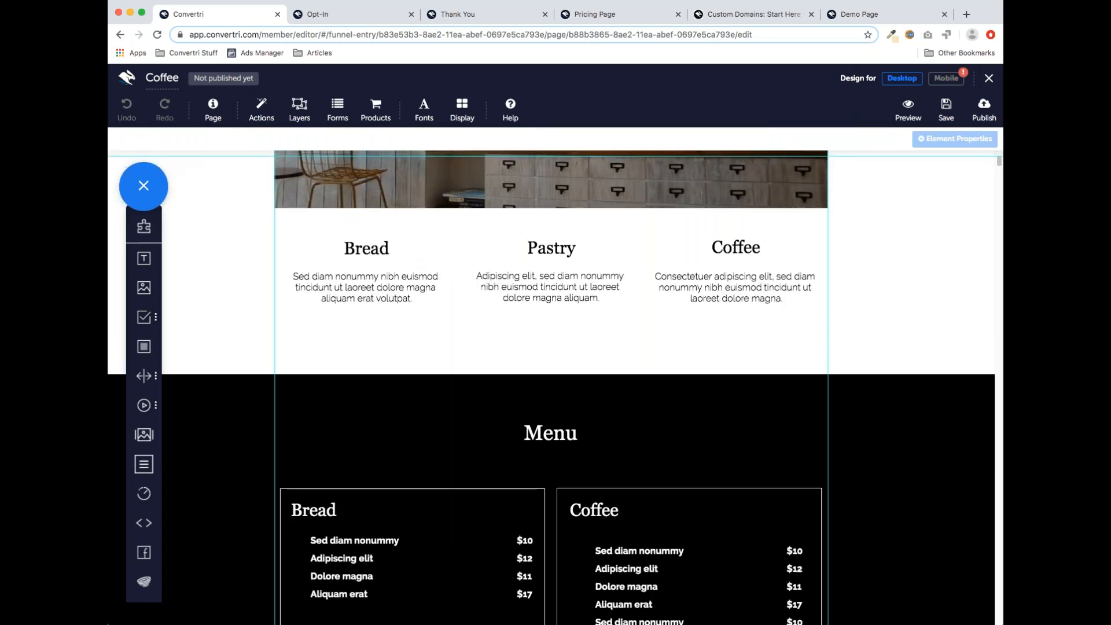
pyautogui.scroll(-4, 628, 325)
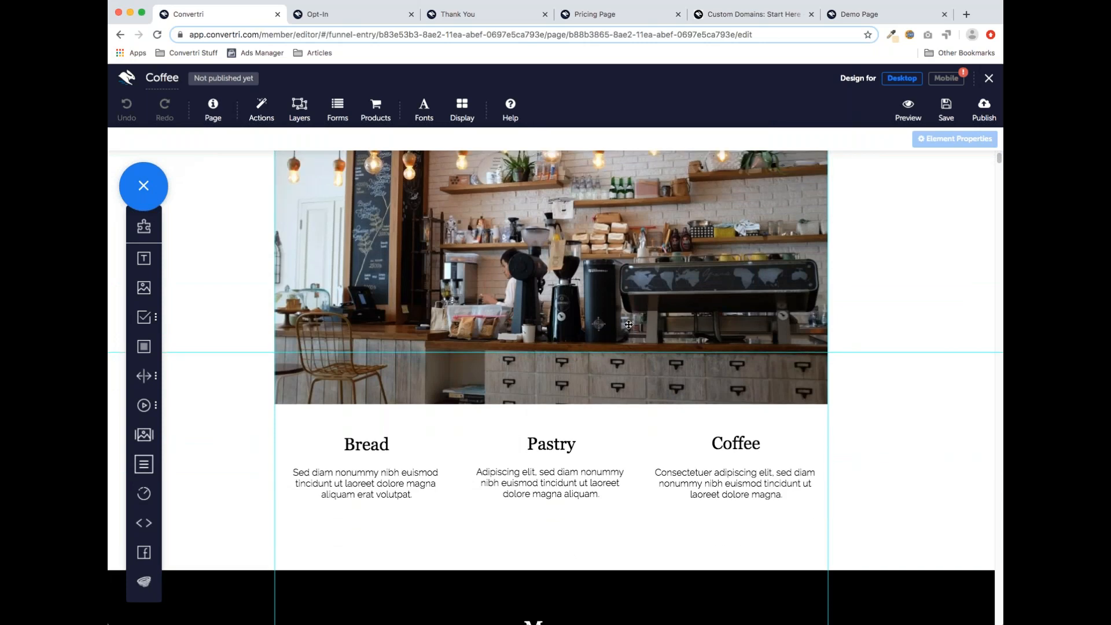
pyautogui.scroll(-4, 627, 324)
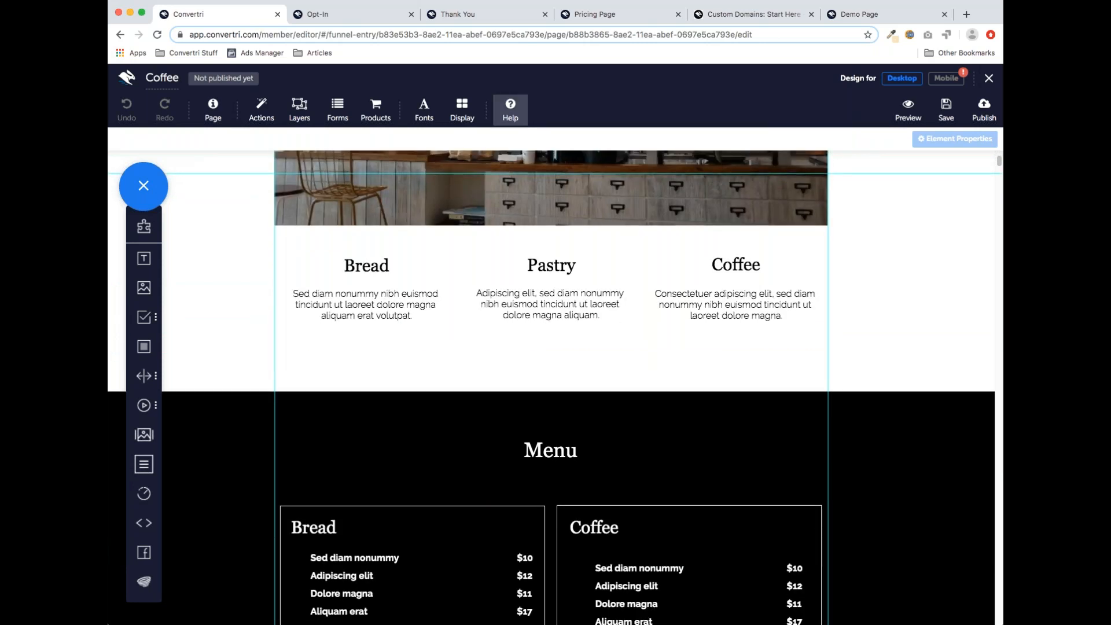
pyautogui.scroll(-1, 615, 347)
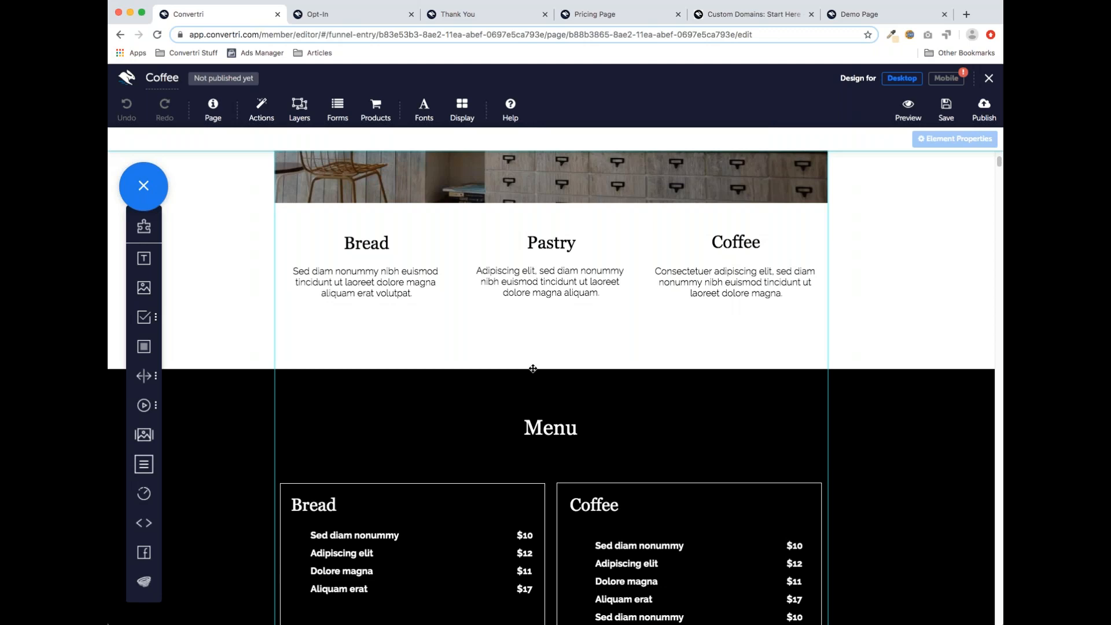
# Turn on the element outlines for the Coffee page and inspect the outlined blocks in the Menu section
pyautogui.click(462, 110)
pyautogui.click(580, 162)
pyautogui.click(454, 120)
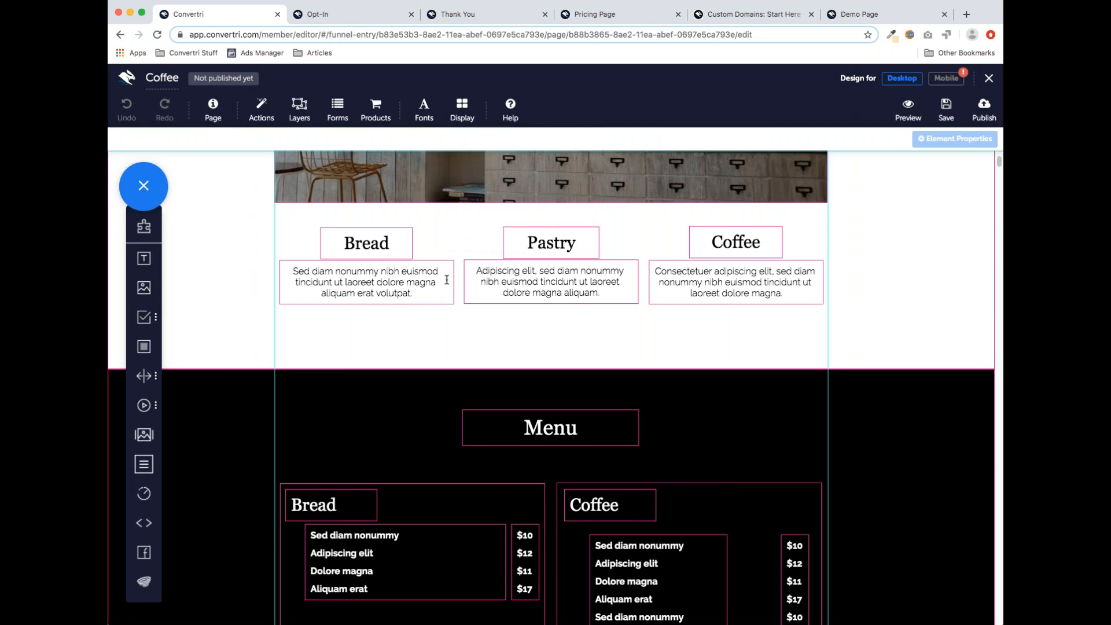
pyautogui.scroll(-5, 476, 342)
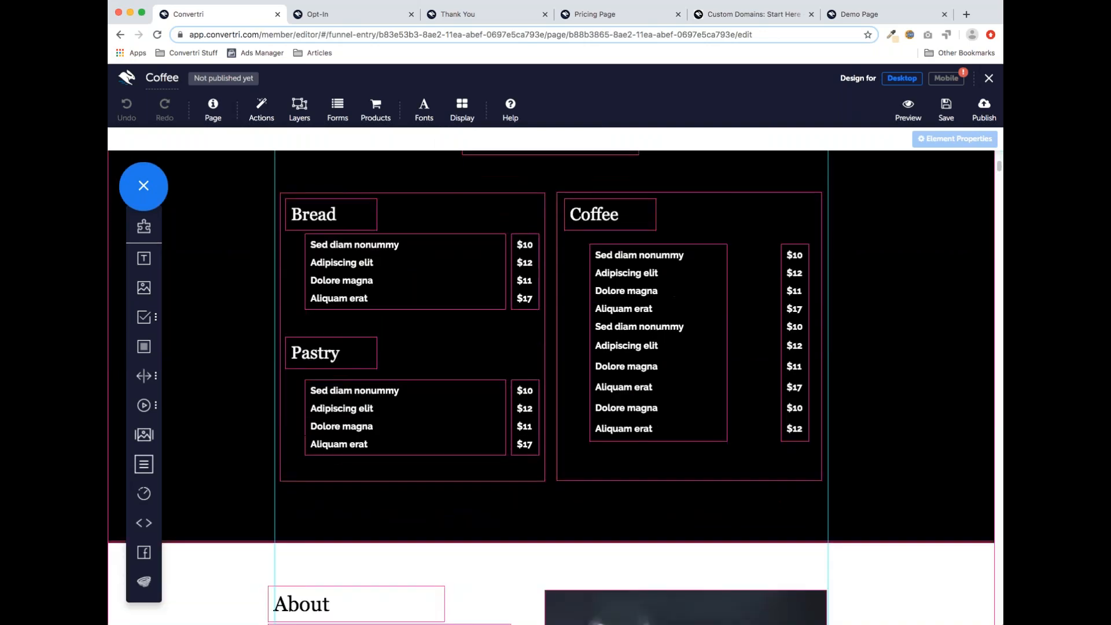
pyautogui.scroll(-1, 477, 344)
pyautogui.scroll(3, 476, 345)
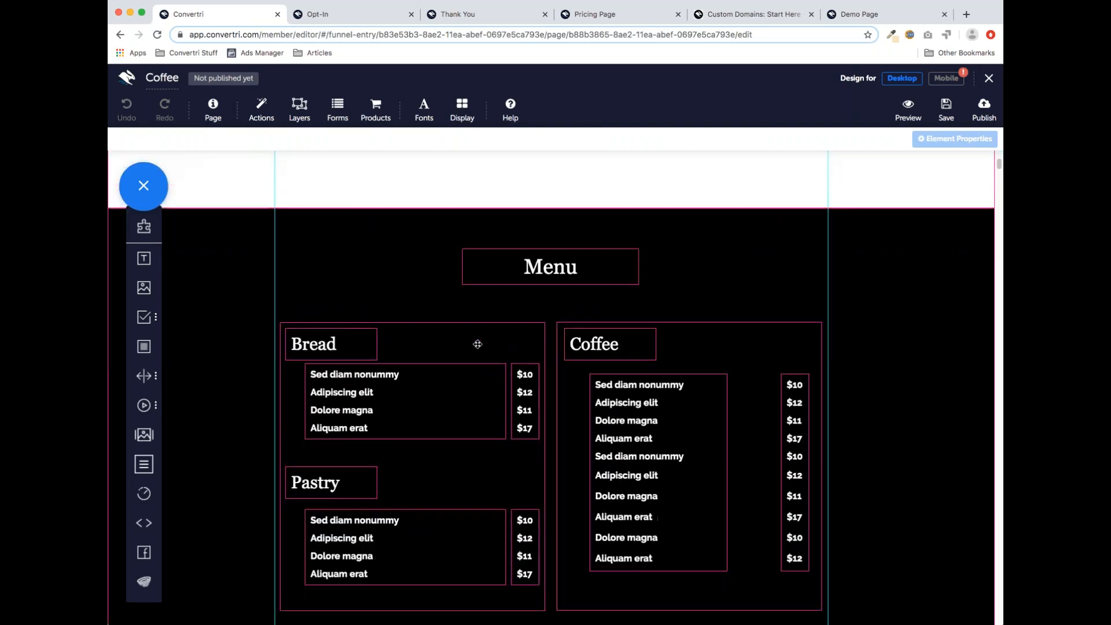
pyautogui.scroll(8, 477, 344)
pyautogui.scroll(-8, 483, 338)
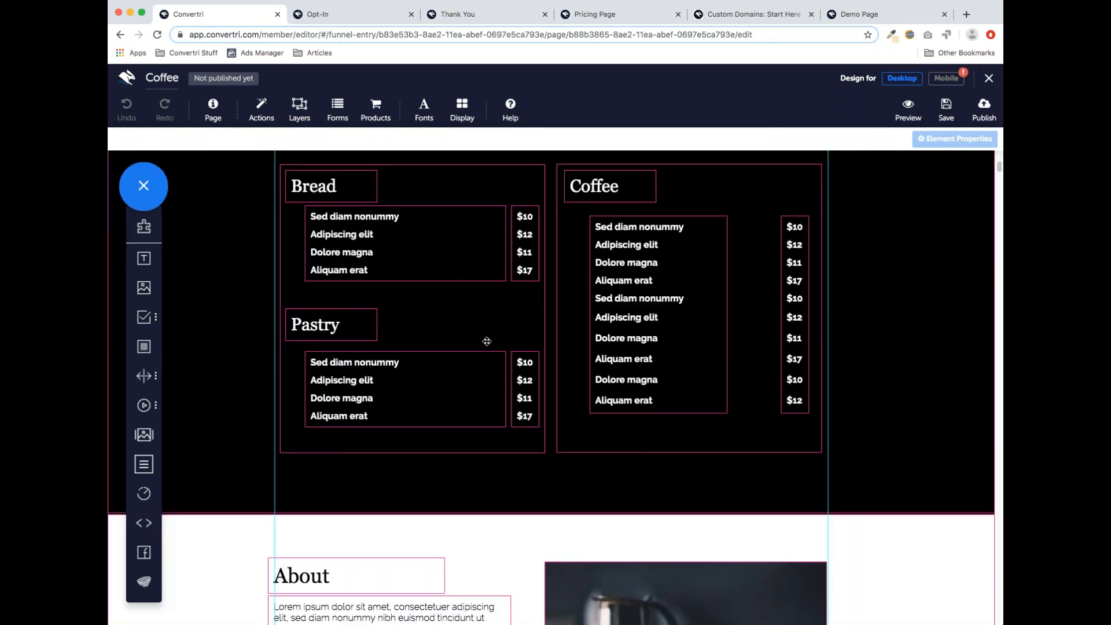
pyautogui.scroll(-2, 487, 341)
pyautogui.scroll(4, 440, 324)
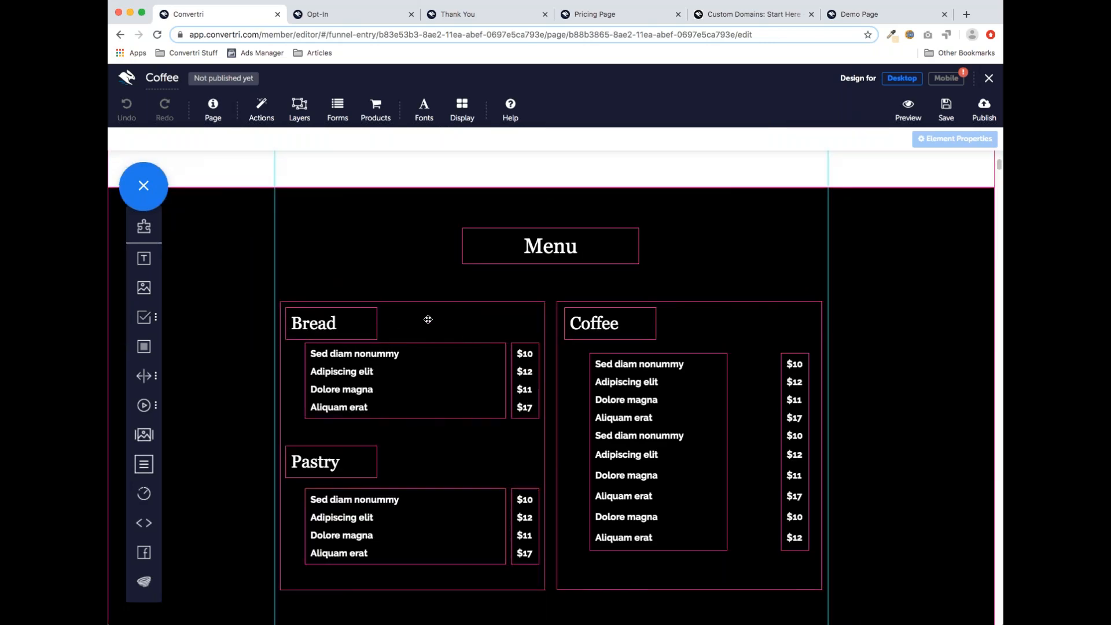
# Delete the black Menu section with its Bread, Pastry and Coffee price lists from the page
pyautogui.doubleClick(464, 211)
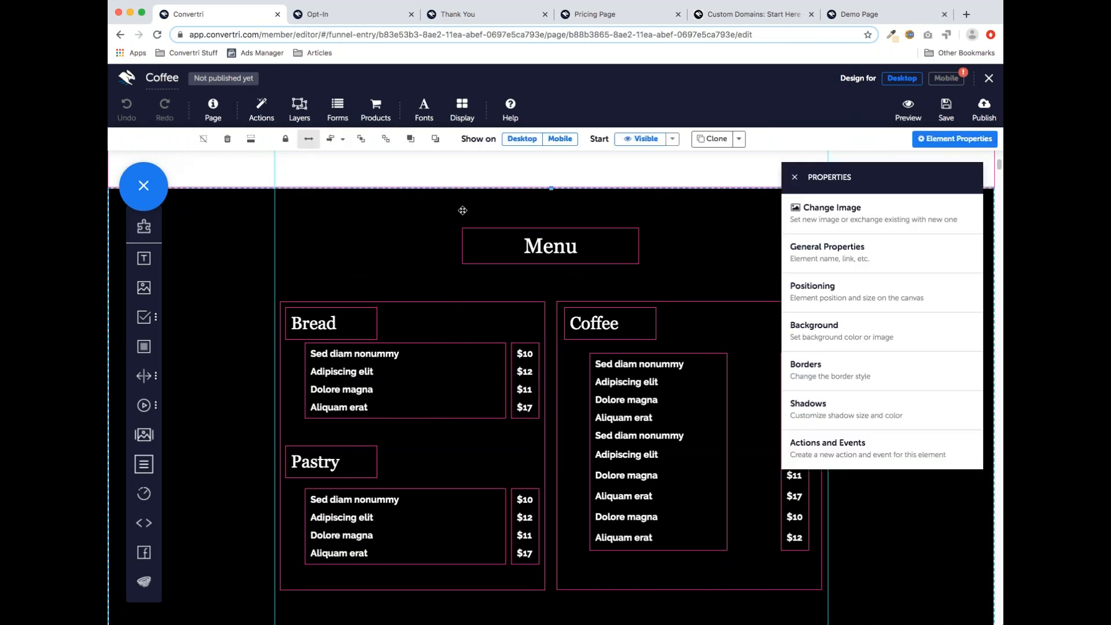
pyautogui.scroll(-3, 463, 210)
pyautogui.scroll(3, 327, 172)
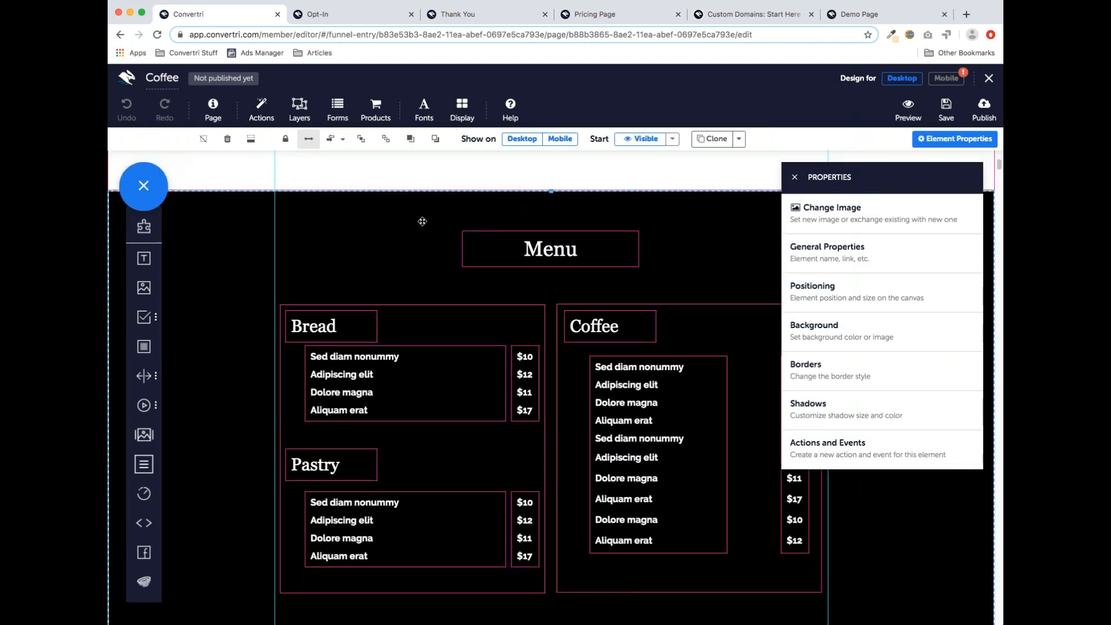
pyautogui.click(228, 139)
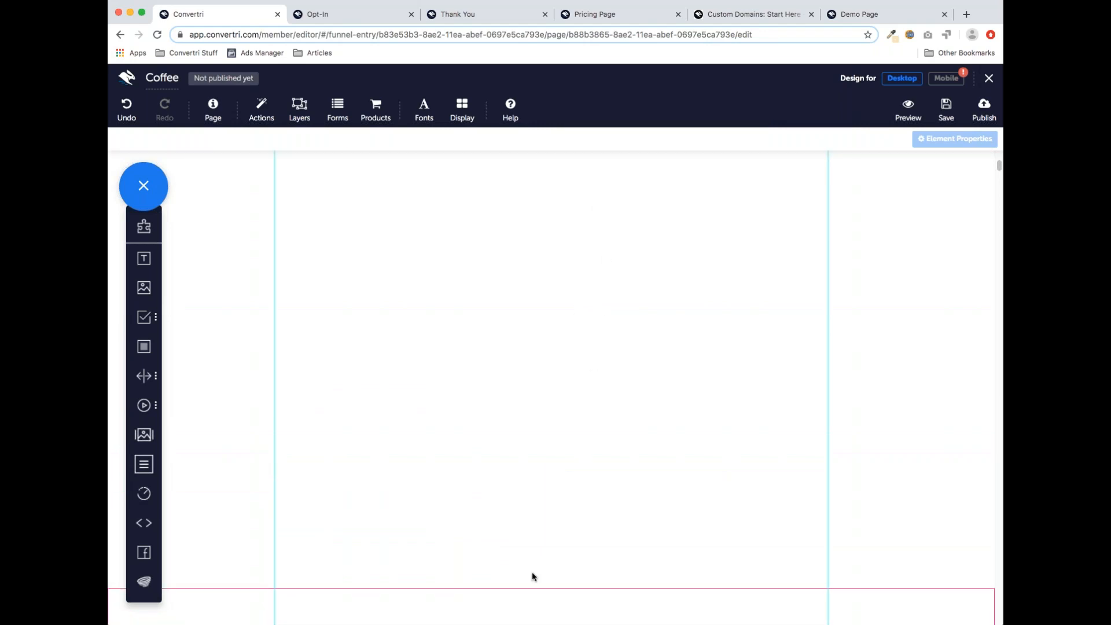
# Remove the whitespace above the About section so the content below the deleted Menu section moves up
pyautogui.click(579, 475)
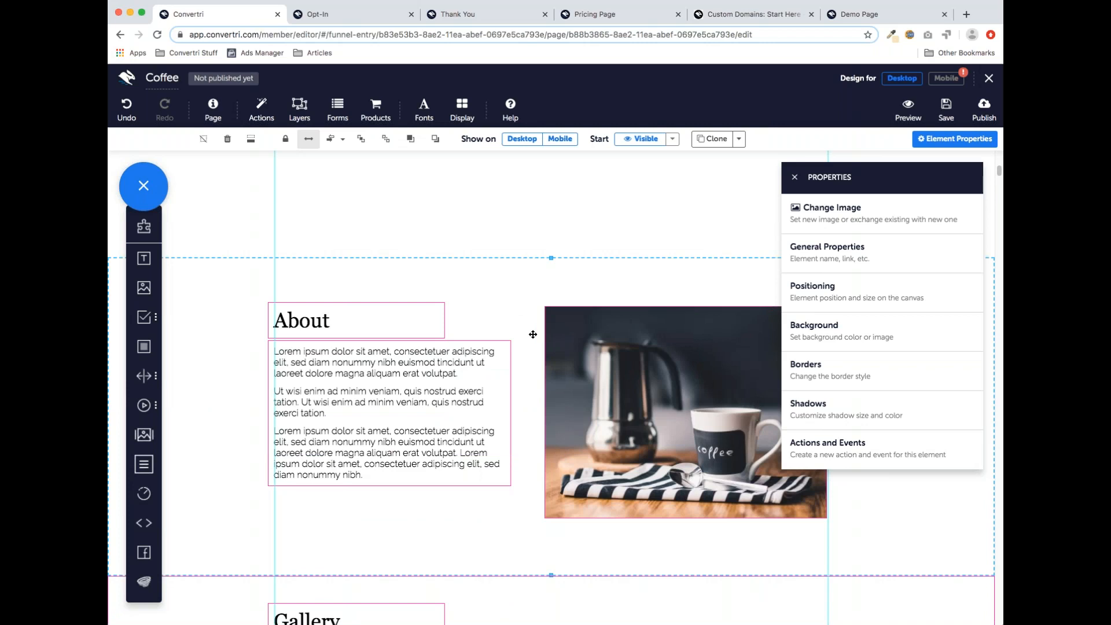
pyautogui.click(254, 148)
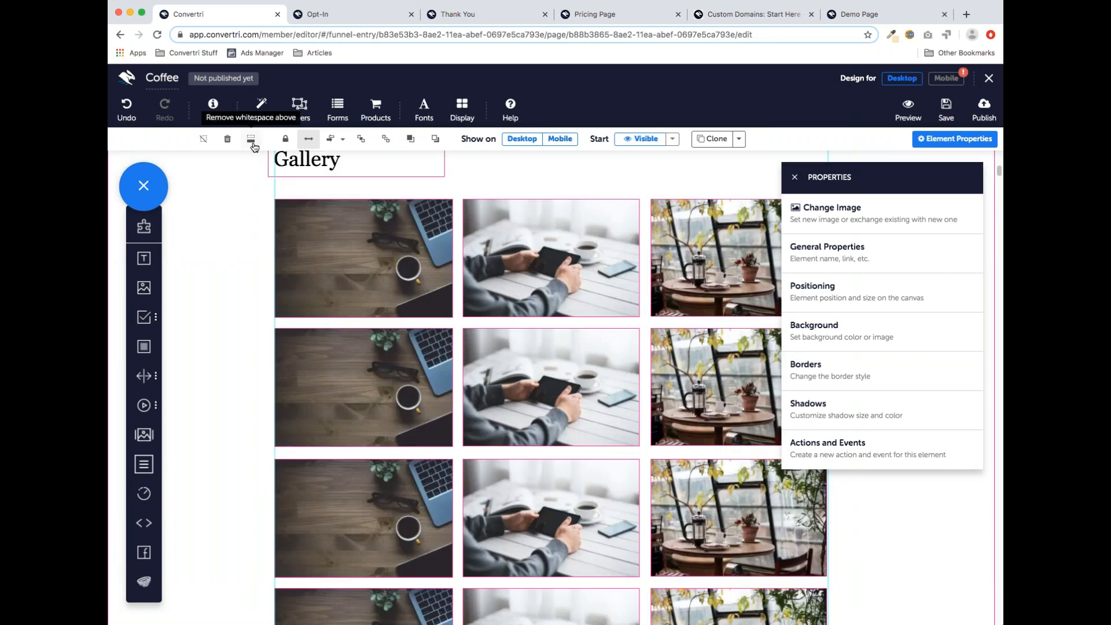
pyautogui.scroll(9, 513, 289)
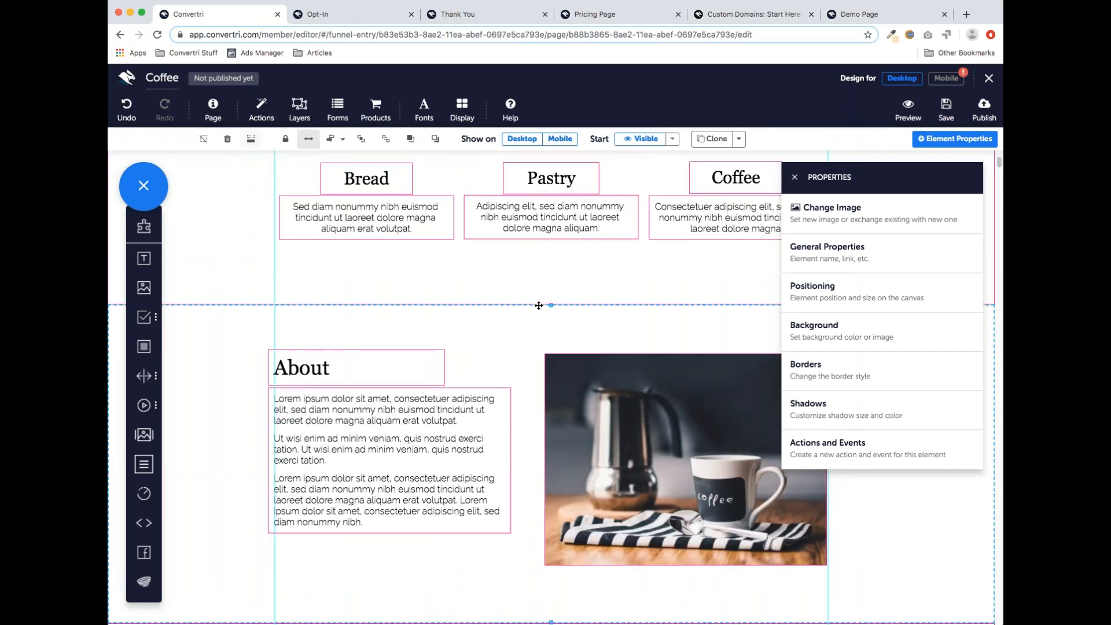
pyautogui.scroll(3, 523, 334)
pyautogui.scroll(10, 523, 334)
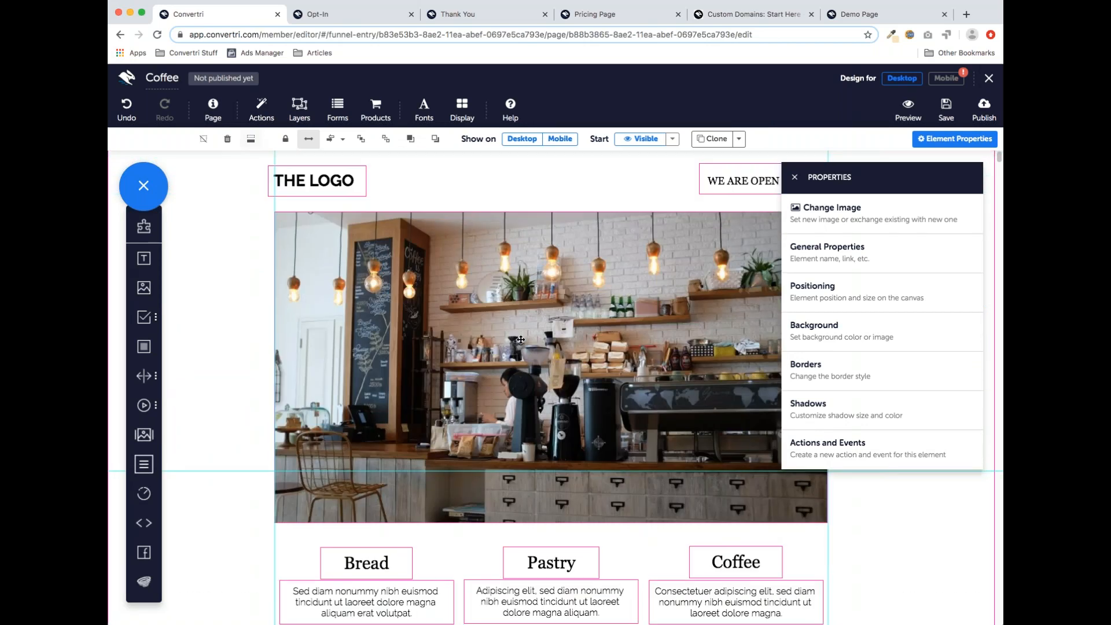
# Close the element properties and examine the spacing between the Bread, Pastry and Coffee row, the About section and the sections below
pyautogui.scroll(-6, 521, 339)
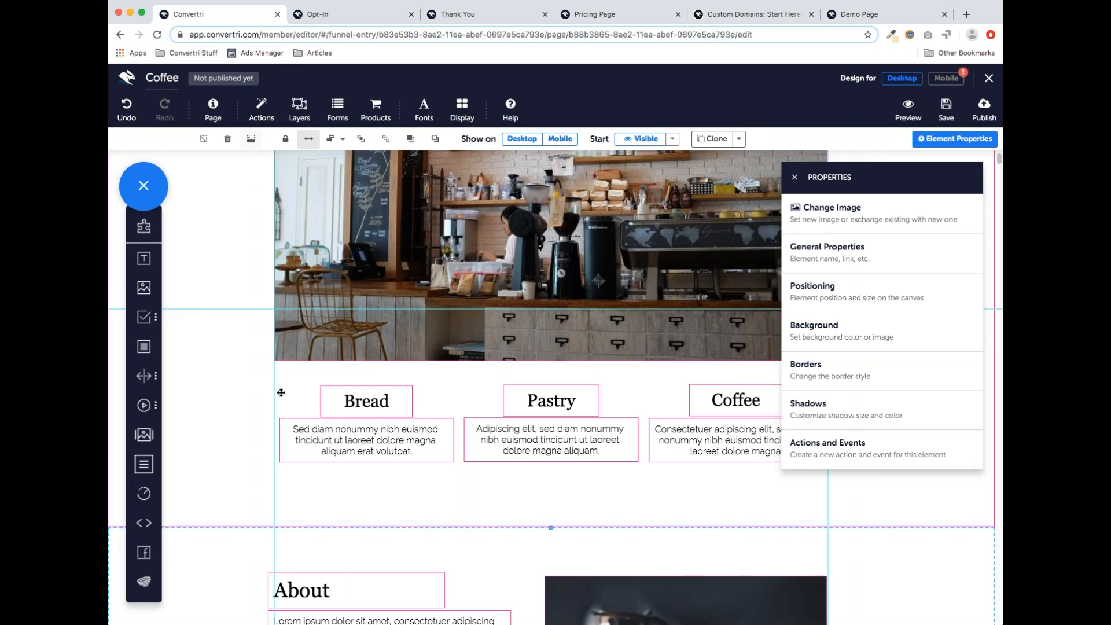
pyautogui.scroll(-2, 461, 461)
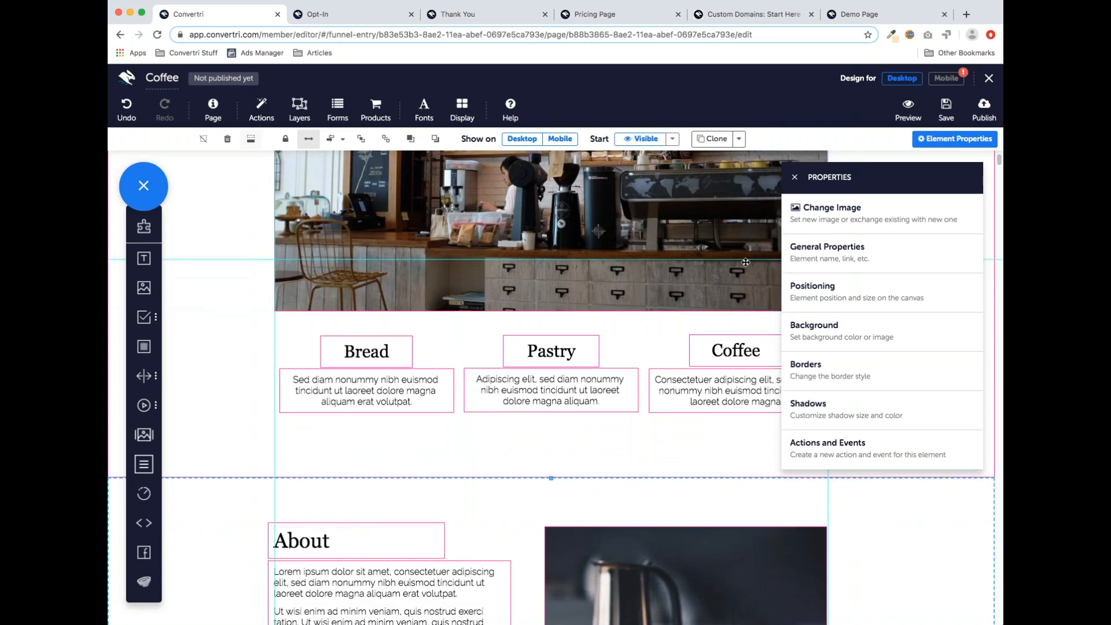
pyautogui.click(794, 177)
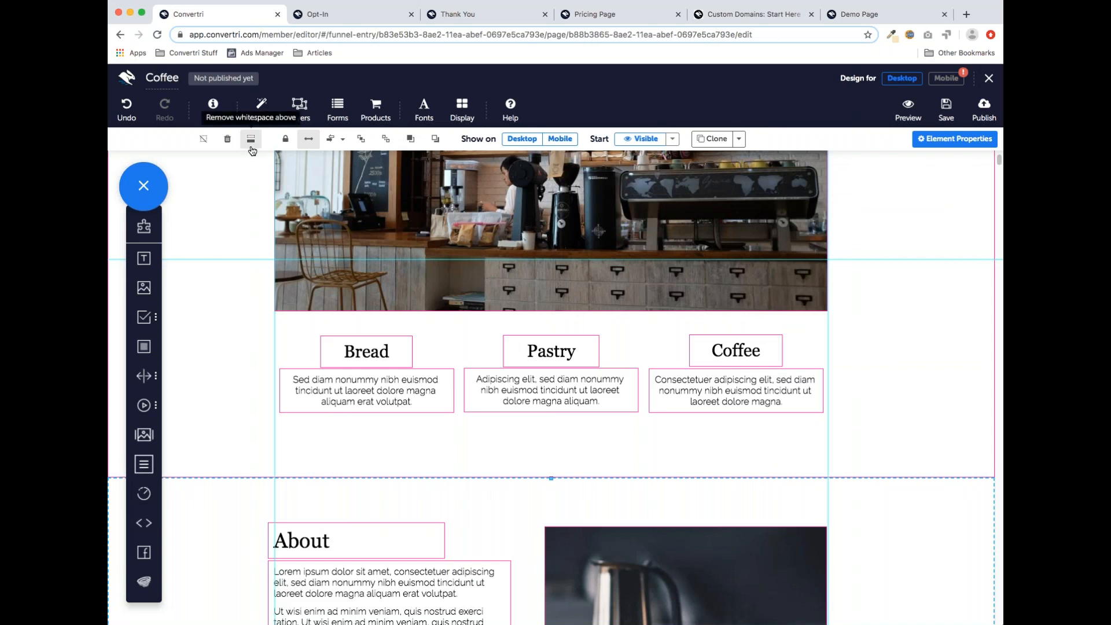
pyautogui.scroll(-1, 414, 322)
pyautogui.scroll(3, 414, 323)
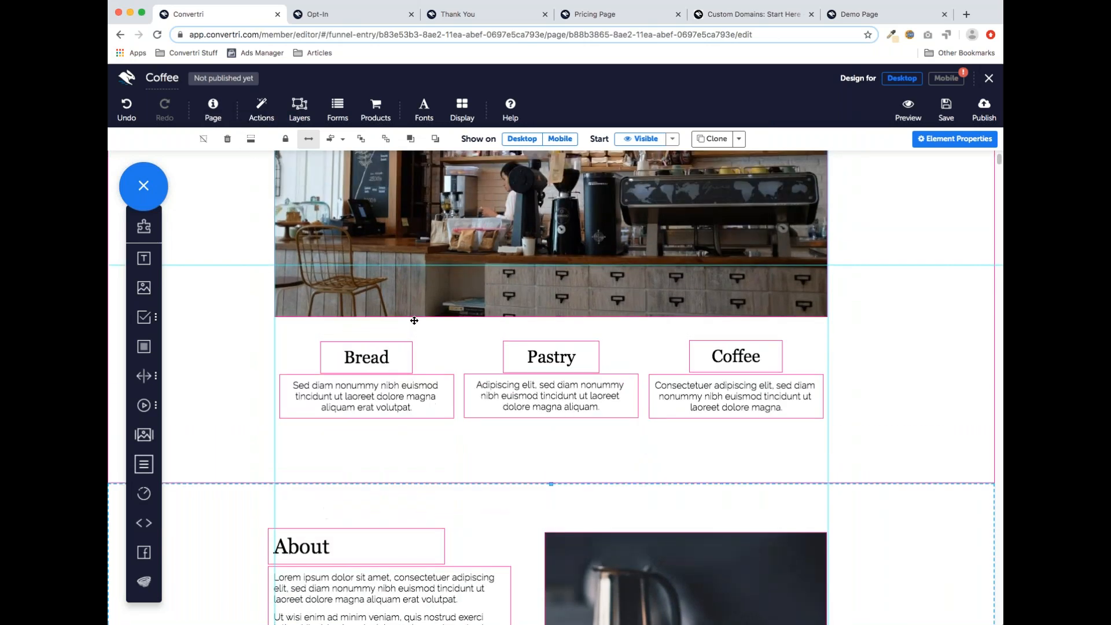
pyautogui.scroll(-3, 415, 321)
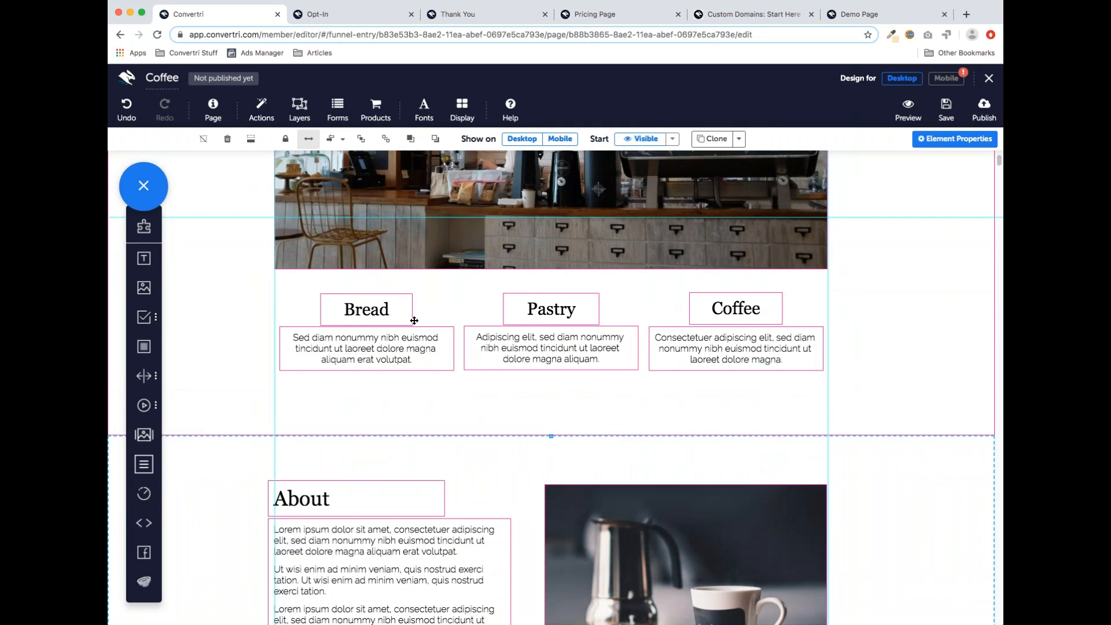
pyautogui.scroll(-5, 415, 320)
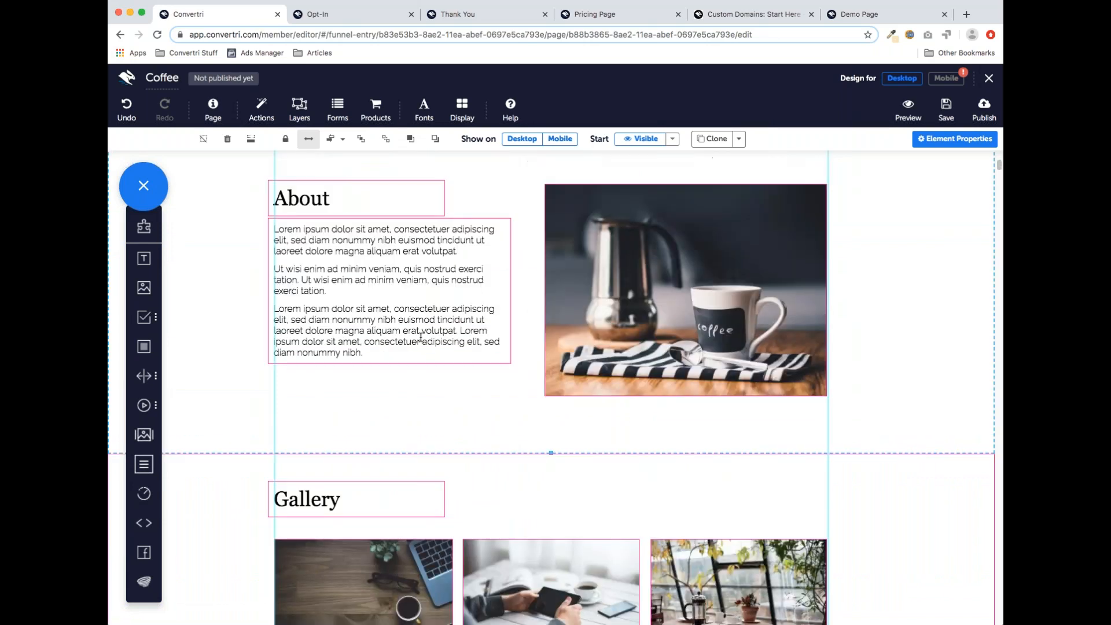
pyautogui.scroll(1, 428, 346)
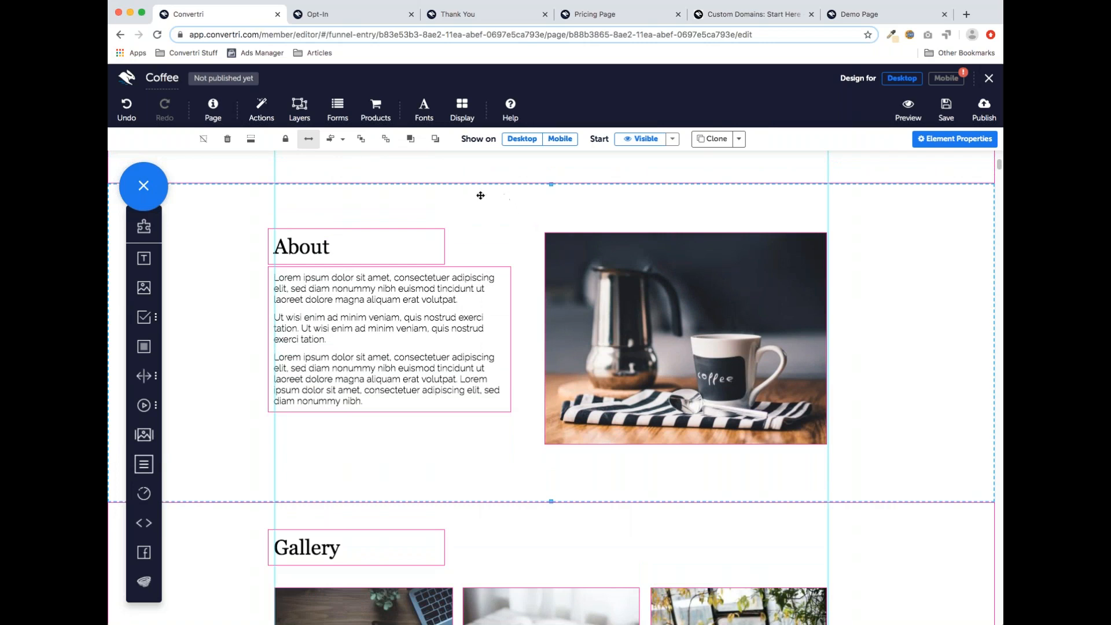
pyautogui.moveTo(496, 193); pyautogui.dragTo(530, 195)
pyautogui.scroll(-15, 533, 373)
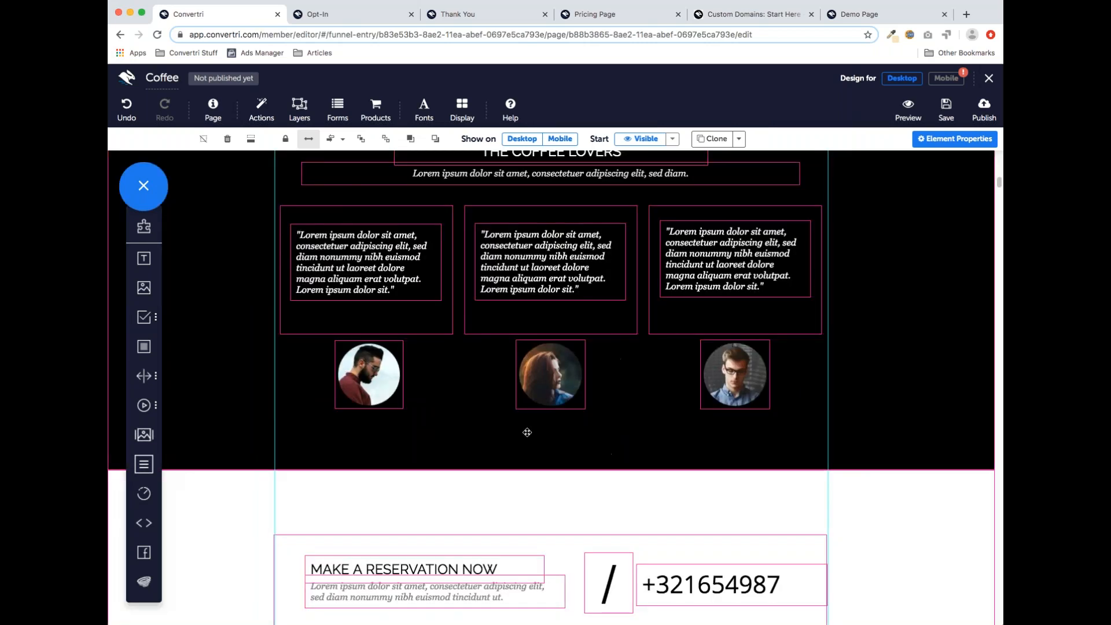
pyautogui.scroll(15, 527, 432)
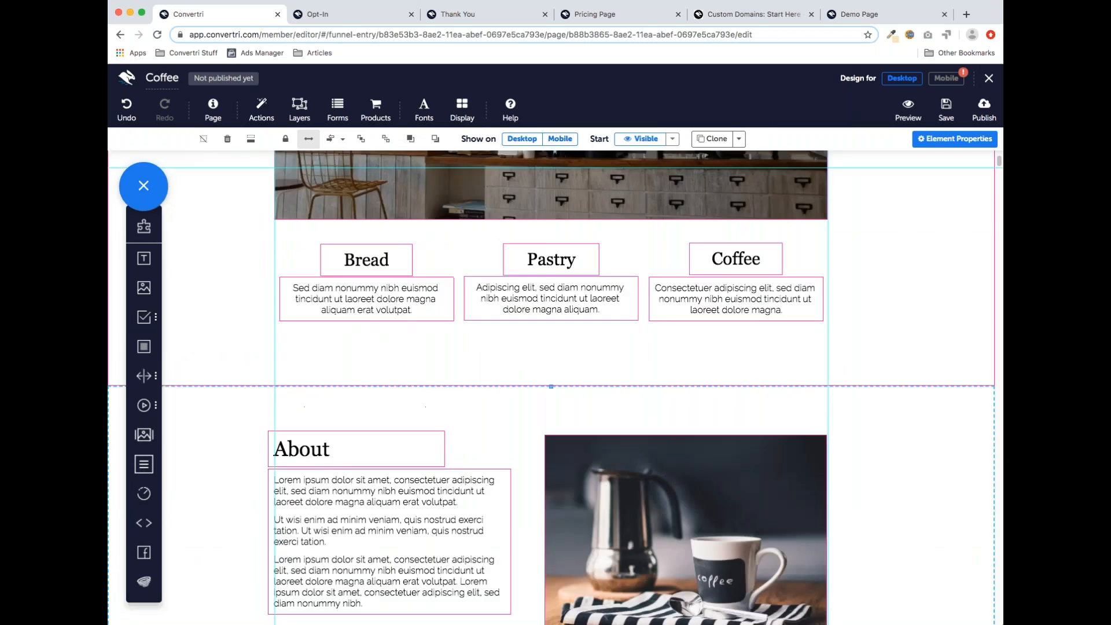
pyautogui.scroll(-2, 527, 312)
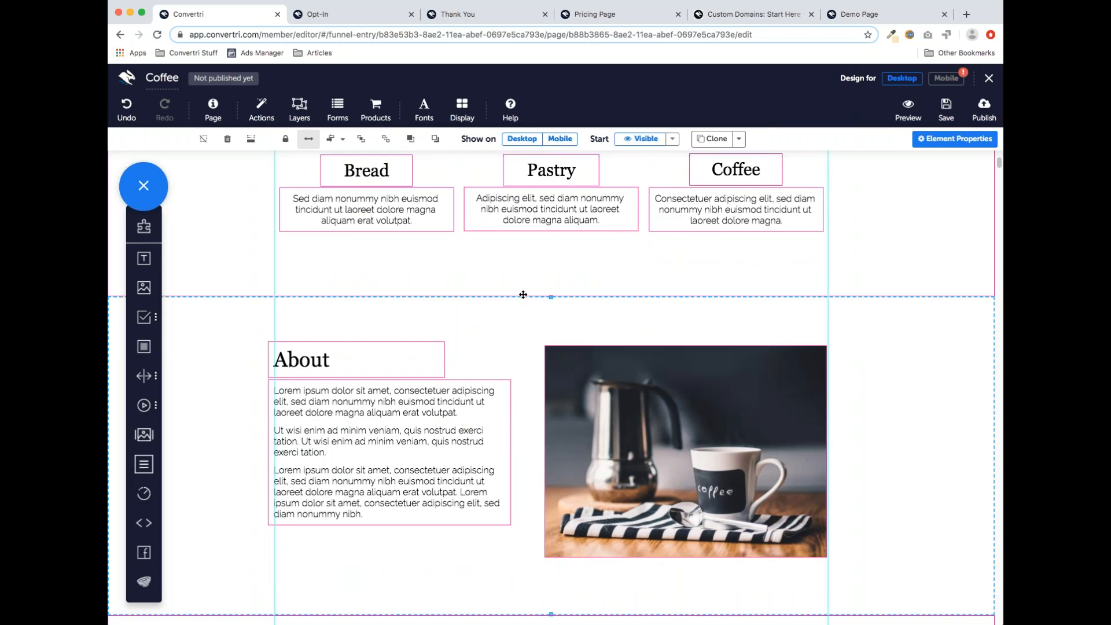
pyautogui.scroll(-1, 524, 294)
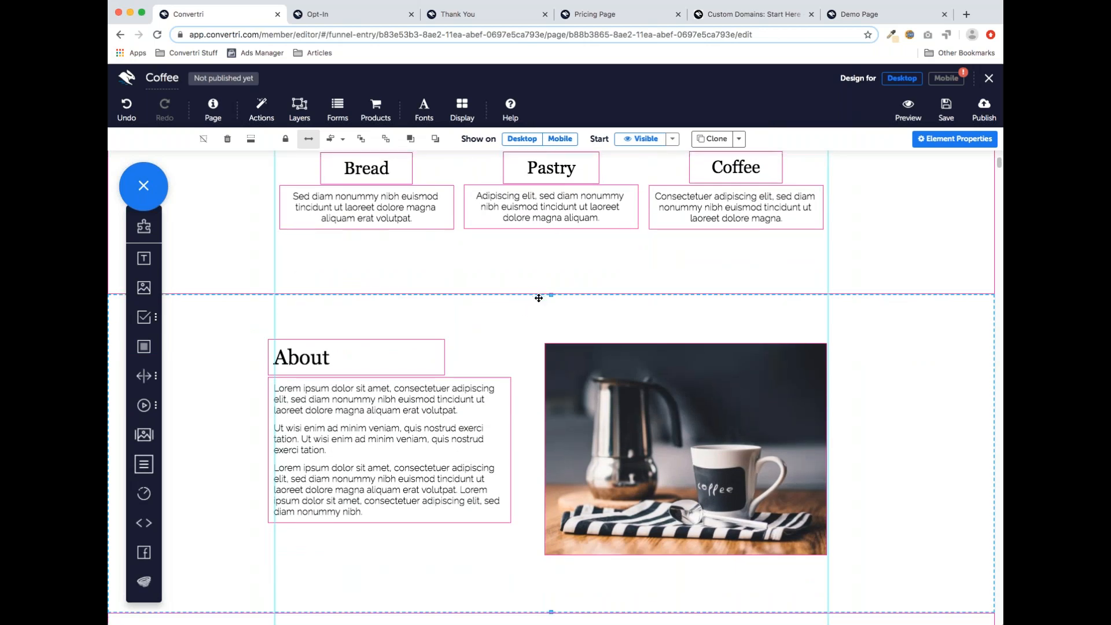
pyautogui.scroll(-3, 547, 283)
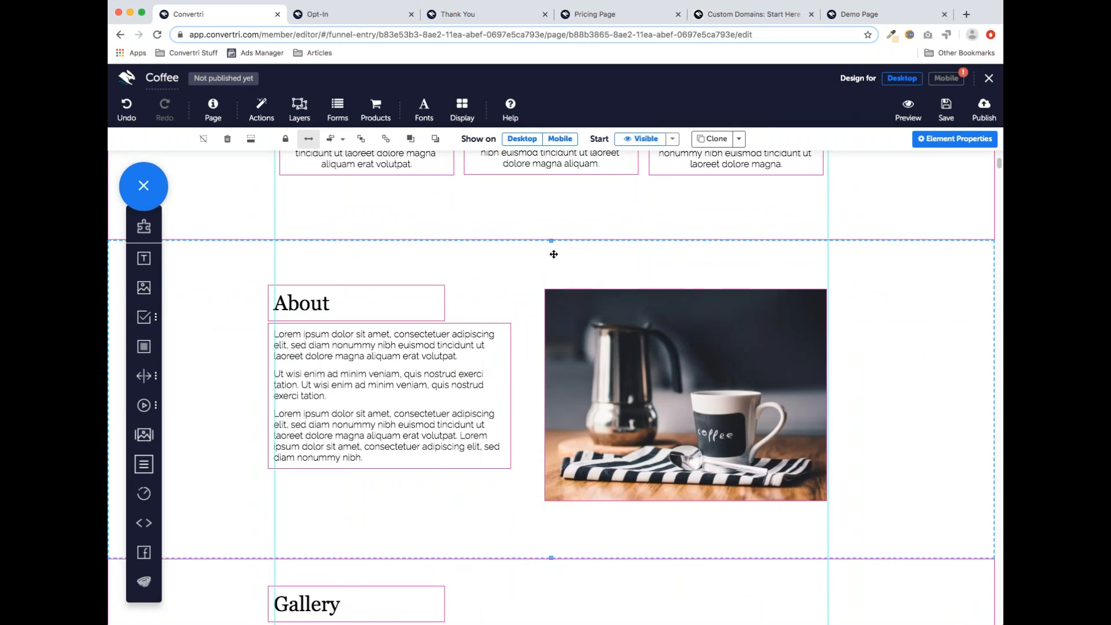
# Move the About section down the page to open a gap above it and check how the sections below shift
pyautogui.moveTo(556, 255); pyautogui.dragTo(529, 583)
pyautogui.scroll(-5, 616, 401)
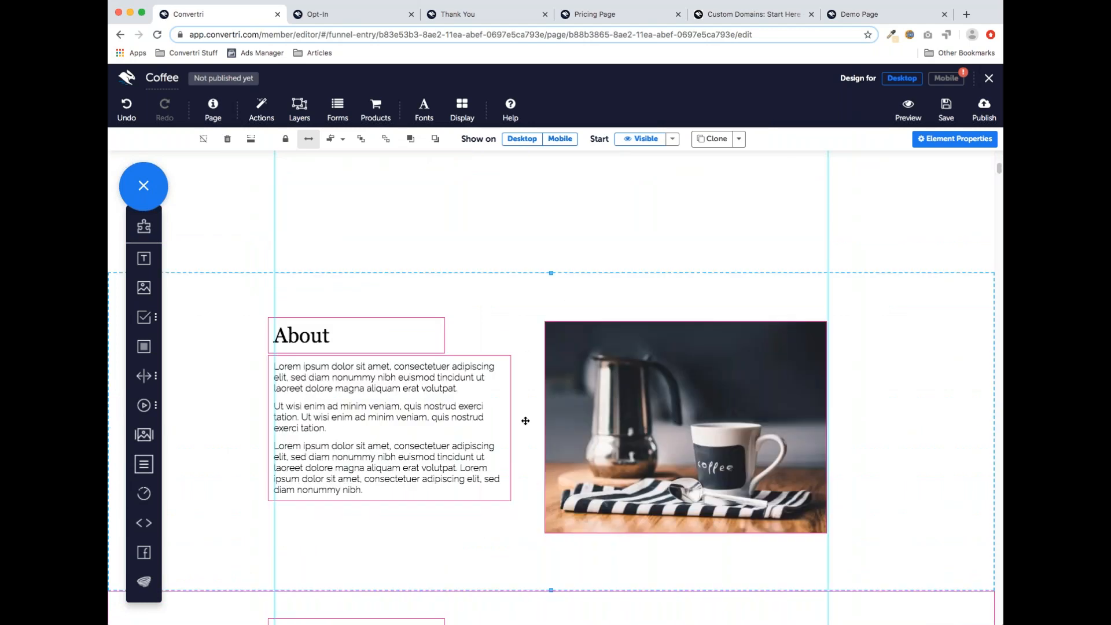
pyautogui.scroll(-6, 526, 425)
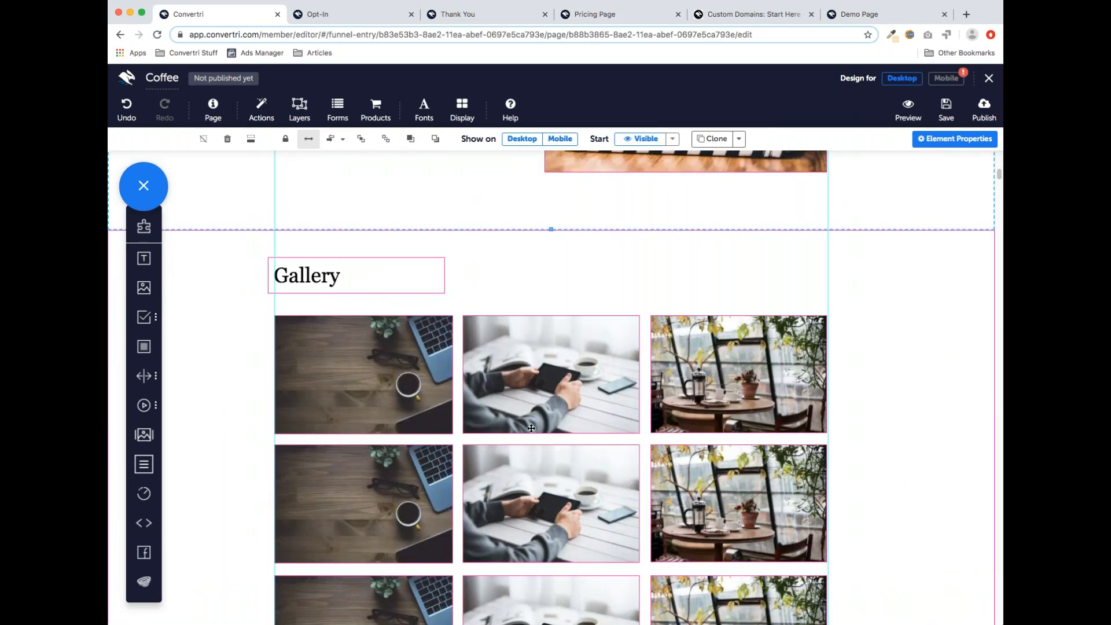
pyautogui.scroll(-10, 532, 429)
pyautogui.scroll(6, 530, 442)
pyautogui.scroll(12, 530, 442)
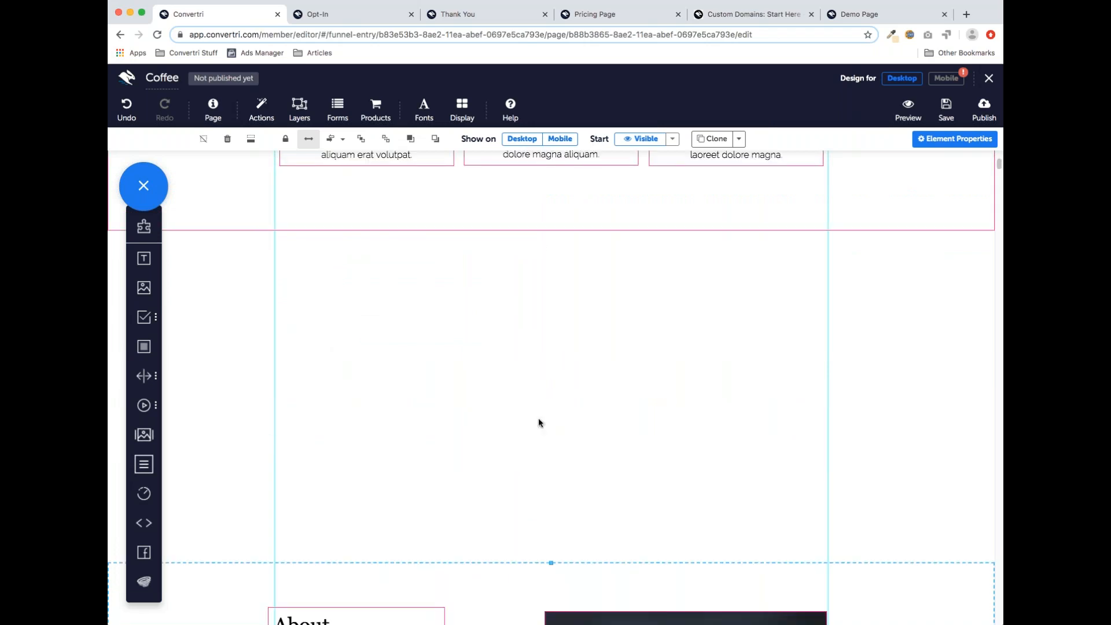
# Fill the gap above the About section with a full-width container spanning the gap's whole height
pyautogui.moveTo(144, 346); pyautogui.dragTo(503, 319)
pyautogui.moveTo(565, 266); pyautogui.dragTo(565, 231)
pyautogui.moveTo(565, 443); pyautogui.dragTo(541, 561)
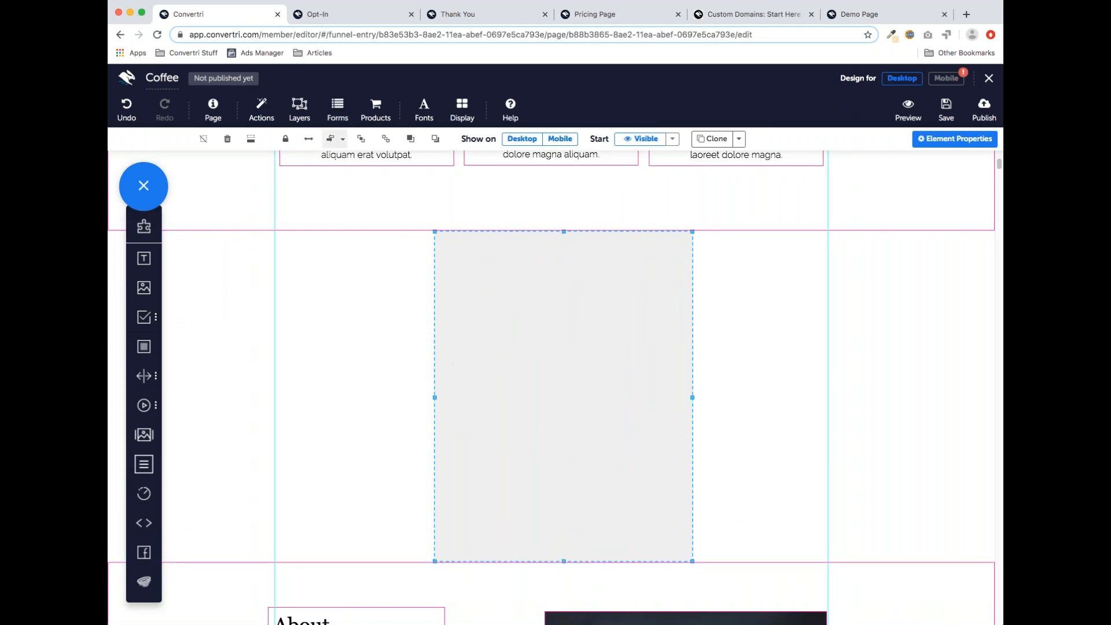
pyautogui.click(308, 139)
pyautogui.scroll(-2, 697, 473)
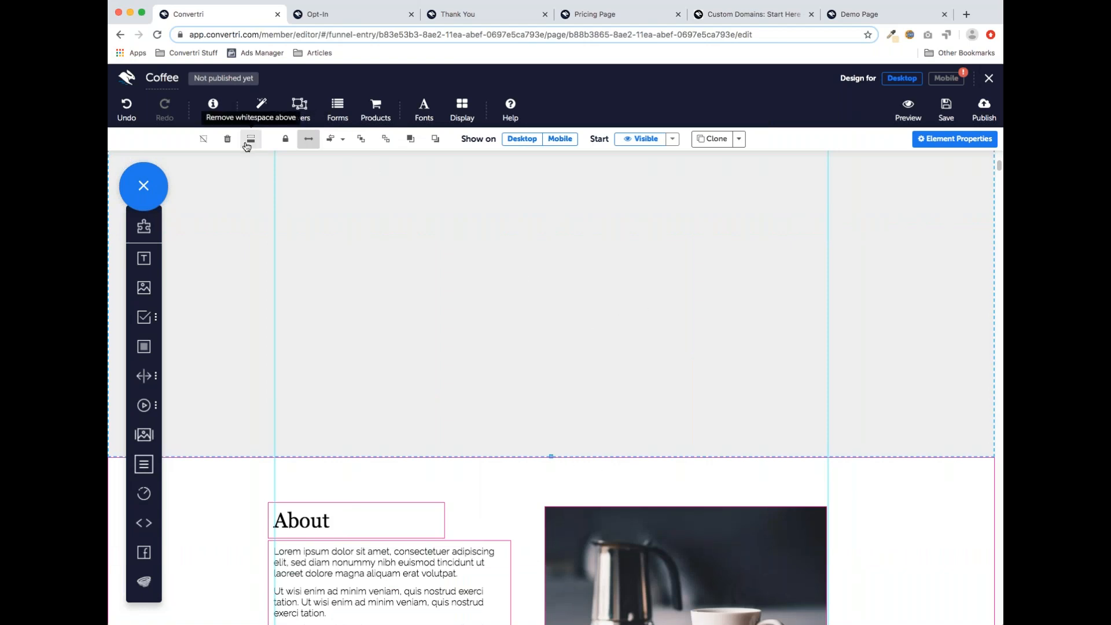
# Delete the grey container in the gap and move the About section up against the Bread, Pastry and Coffee section
pyautogui.click(228, 138)
pyautogui.click(572, 458)
pyautogui.scroll(1, 573, 482)
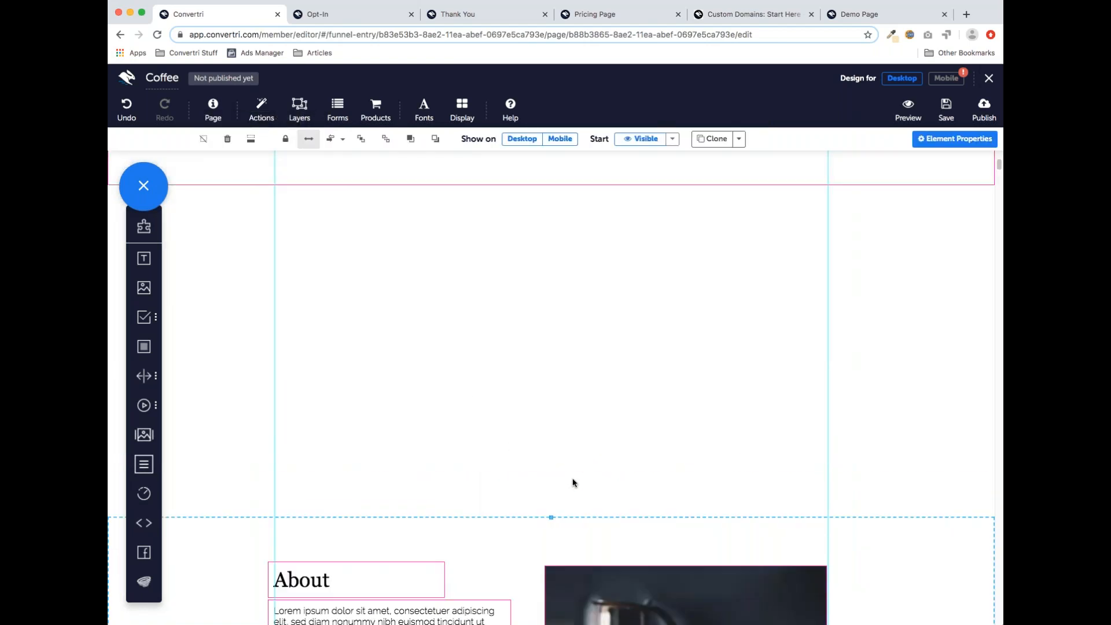
pyautogui.moveTo(551, 519); pyautogui.dragTo(553, 212)
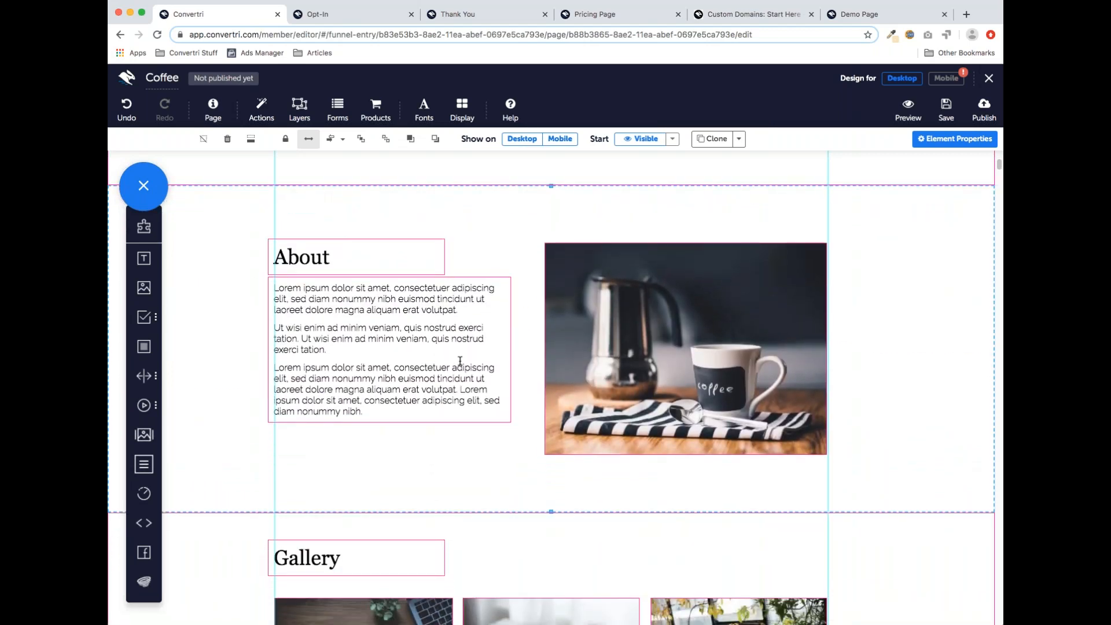
# Extend the lower edge of the Gallery section to open a large blank area beneath the image rows
pyautogui.scroll(-3, 523, 378)
pyautogui.scroll(-5, 523, 377)
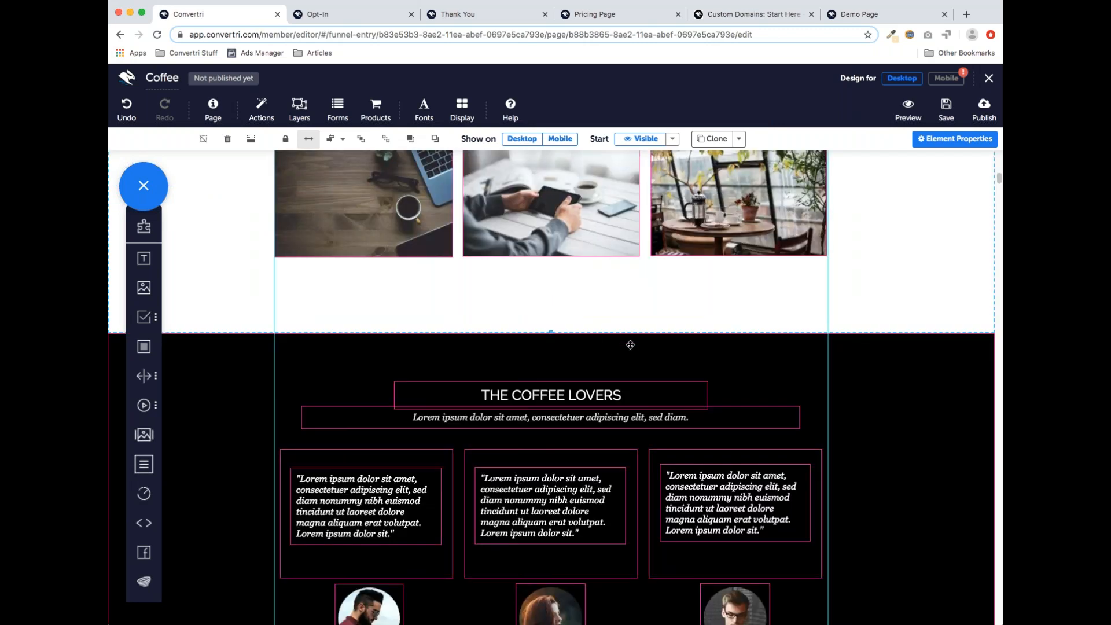
pyautogui.scroll(-2, 625, 344)
pyautogui.scroll(4, 558, 389)
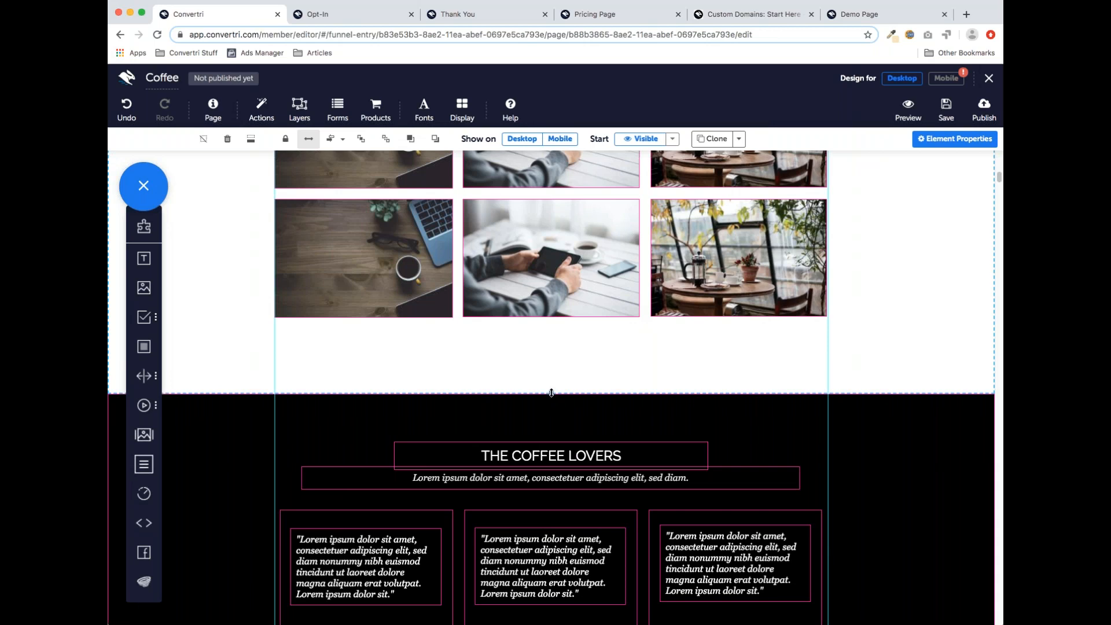
pyautogui.moveTo(552, 393); pyautogui.dragTo(546, 564)
pyautogui.scroll(1, 587, 355)
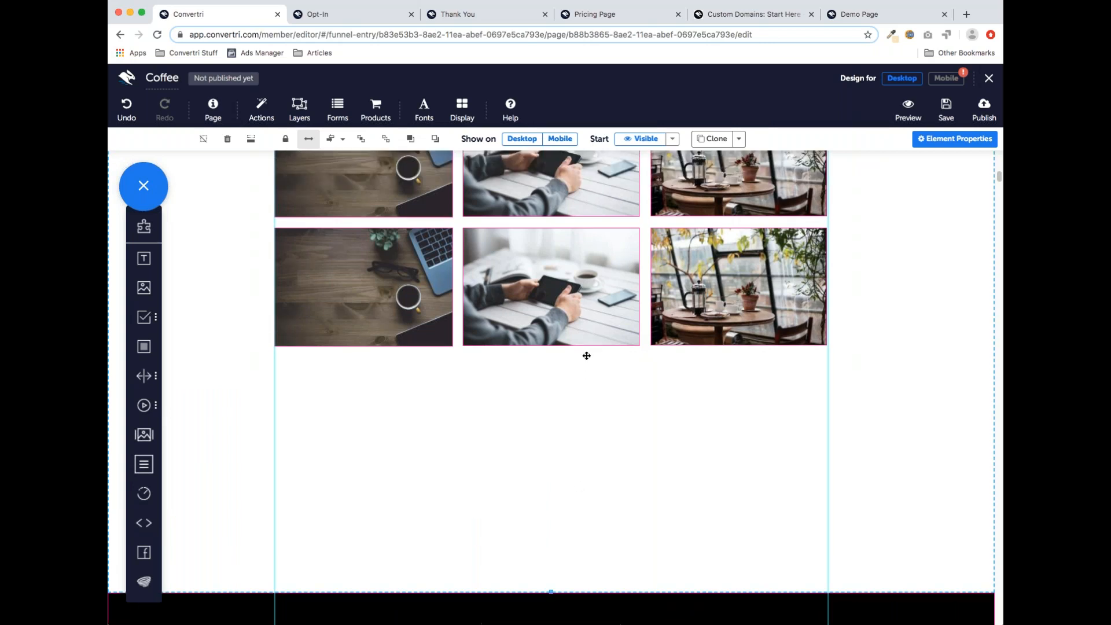
pyautogui.scroll(-10, 587, 355)
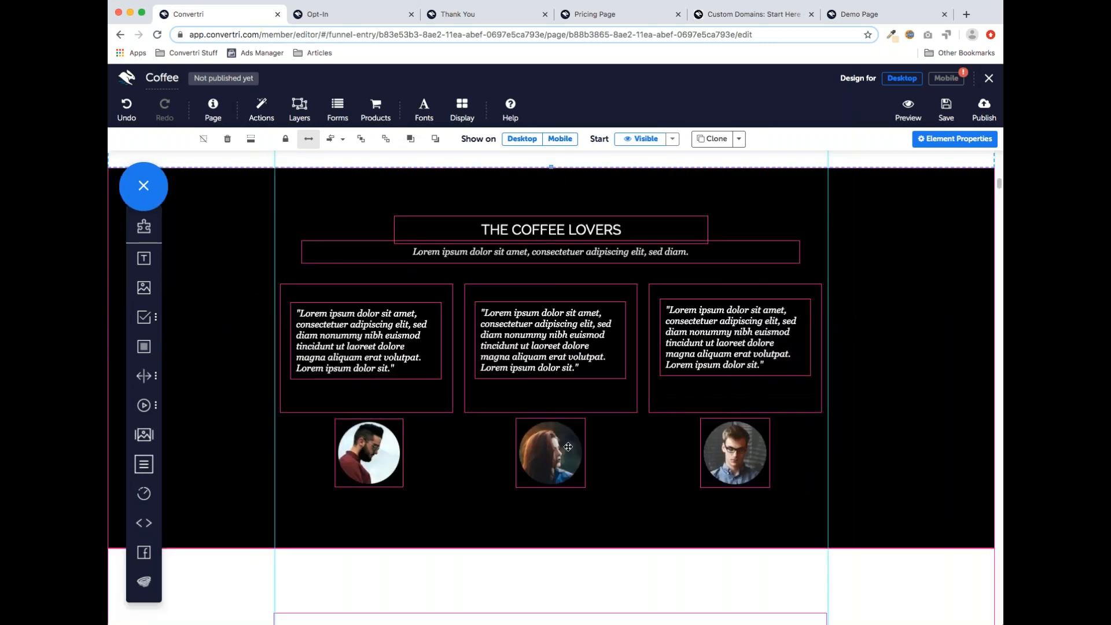
pyautogui.scroll(-4, 569, 447)
pyautogui.scroll(9, 573, 452)
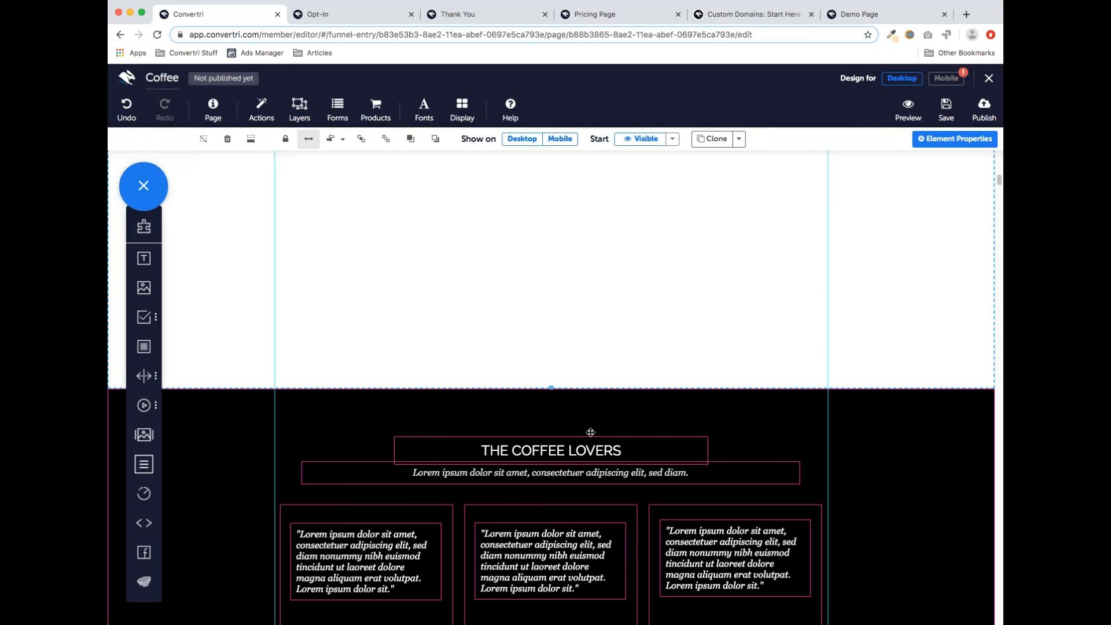
pyautogui.scroll(2, 591, 433)
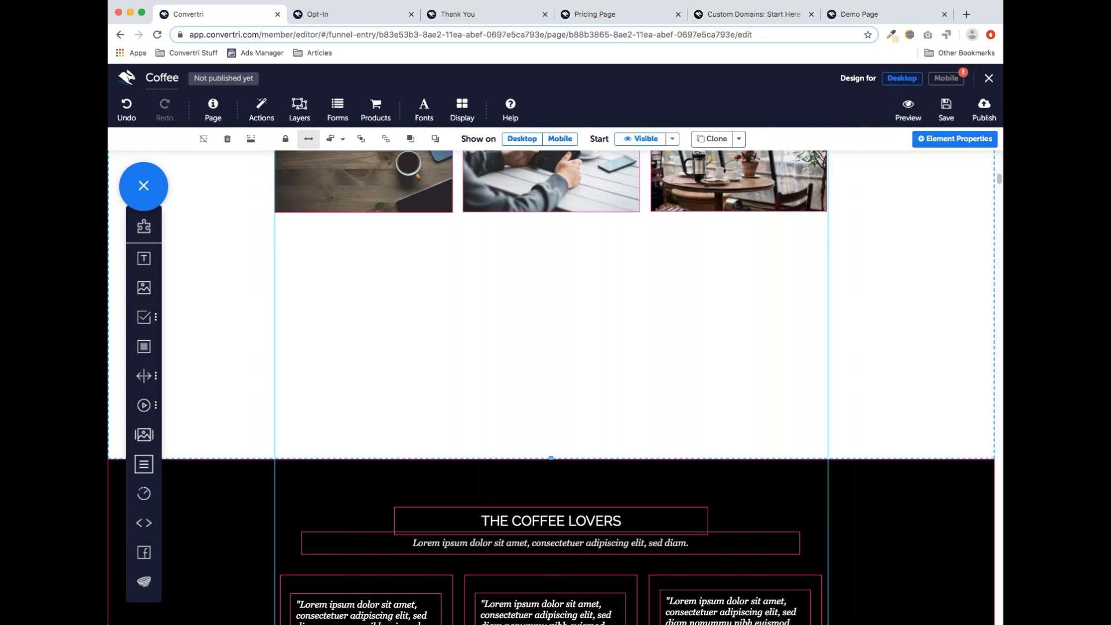
pyautogui.scroll(3, 855, 370)
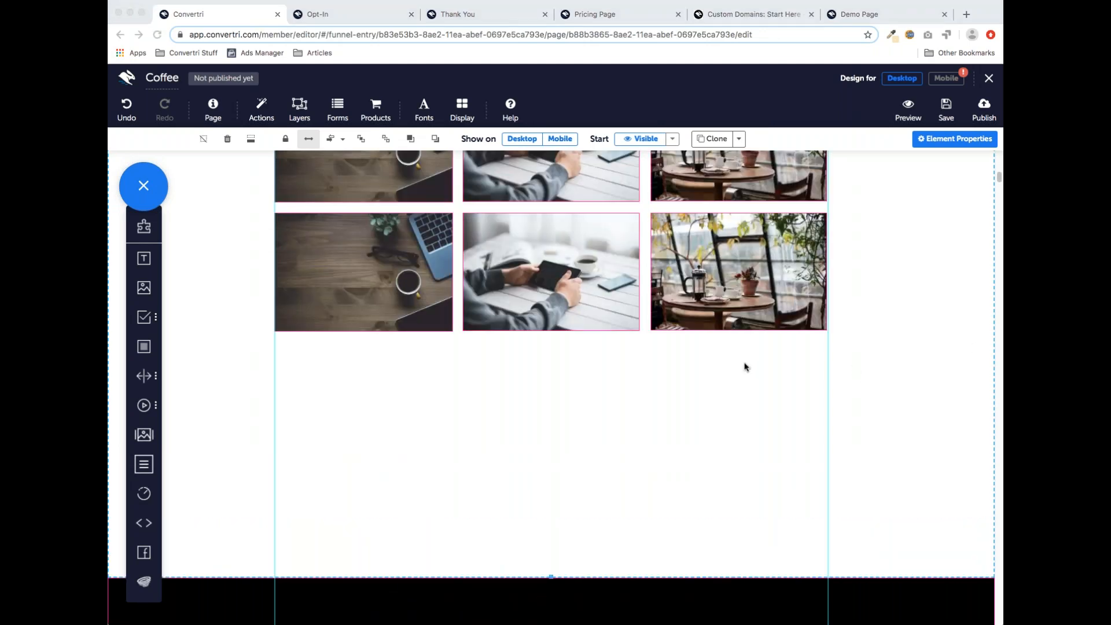
pyautogui.scroll(1, 740, 370)
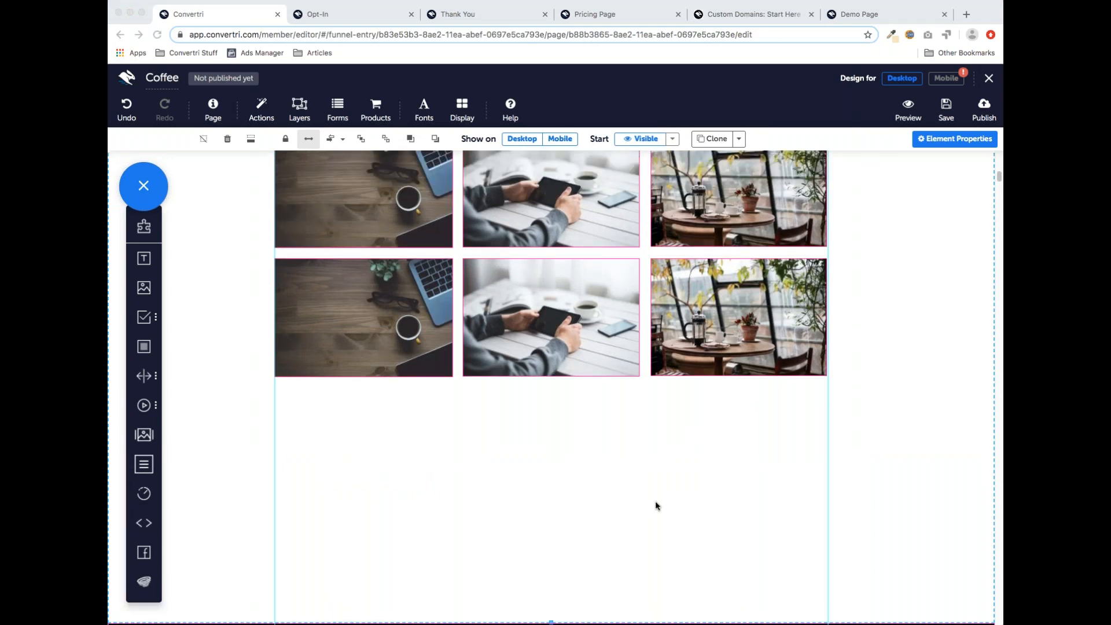
# Shorten the Gallery section so its lower edge sits just below the last image row
pyautogui.scroll(-1, 552, 514)
pyautogui.click(552, 589)
pyautogui.moveTo(551, 589); pyautogui.dragTo(526, 402)
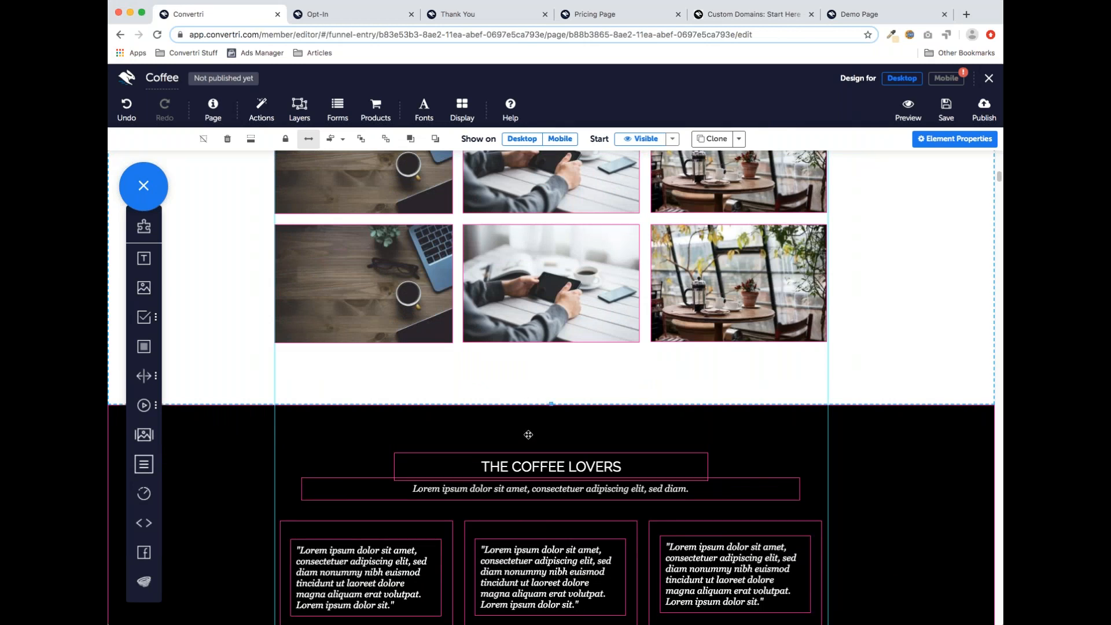
# Switch the page to the mobile design and look through its layout from the logo down to the Gallery
pyautogui.scroll(10, 685, 454)
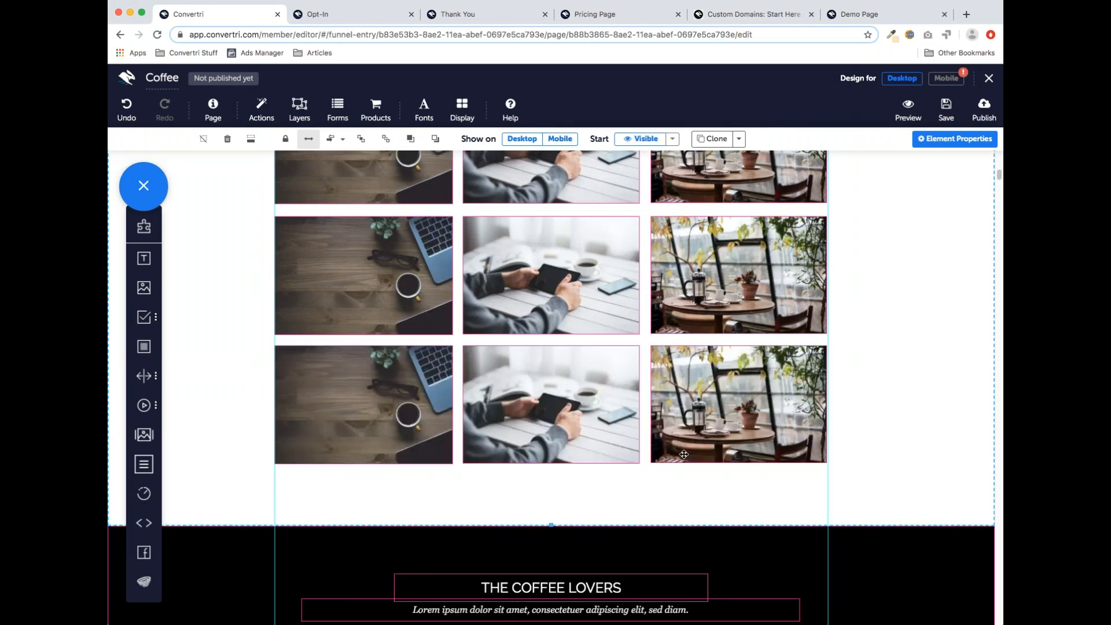
pyautogui.scroll(10, 684, 455)
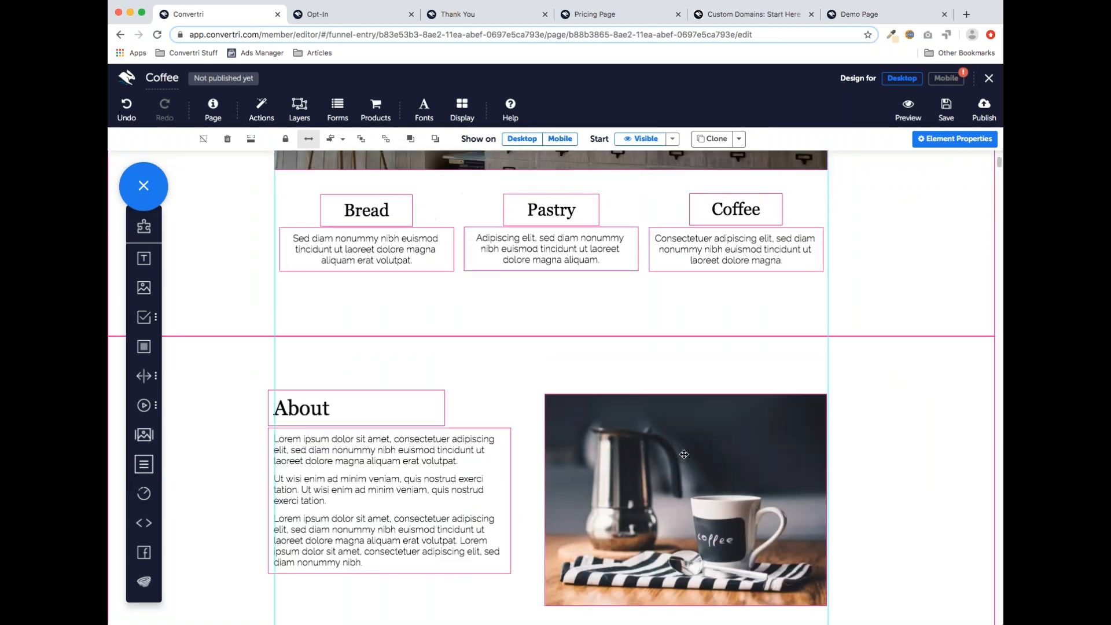
pyautogui.scroll(-2, 685, 454)
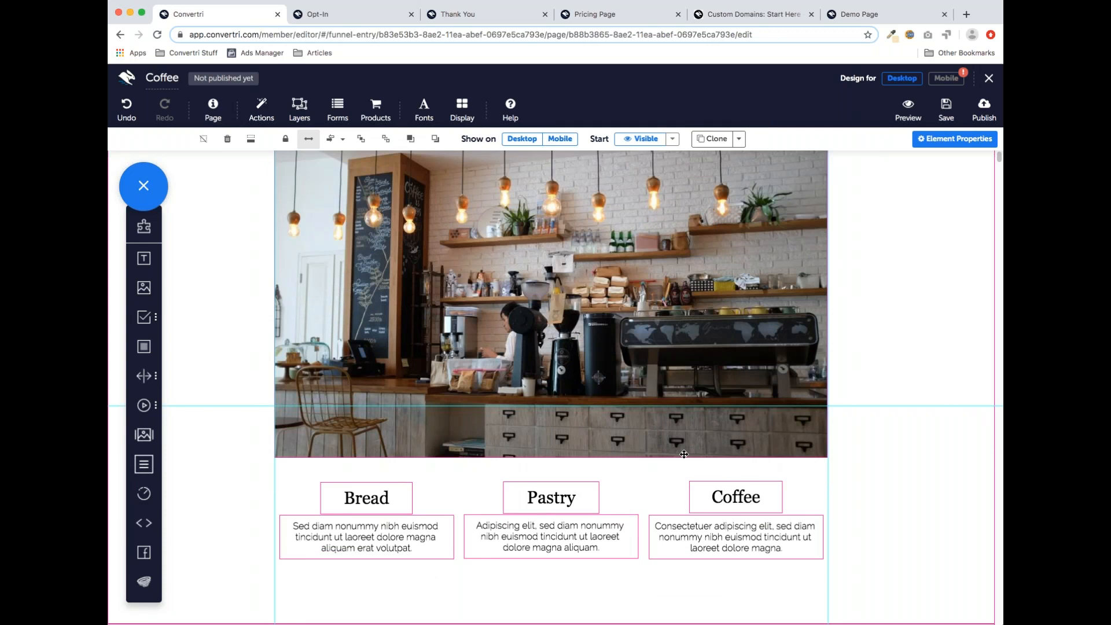
pyautogui.scroll(2, 684, 454)
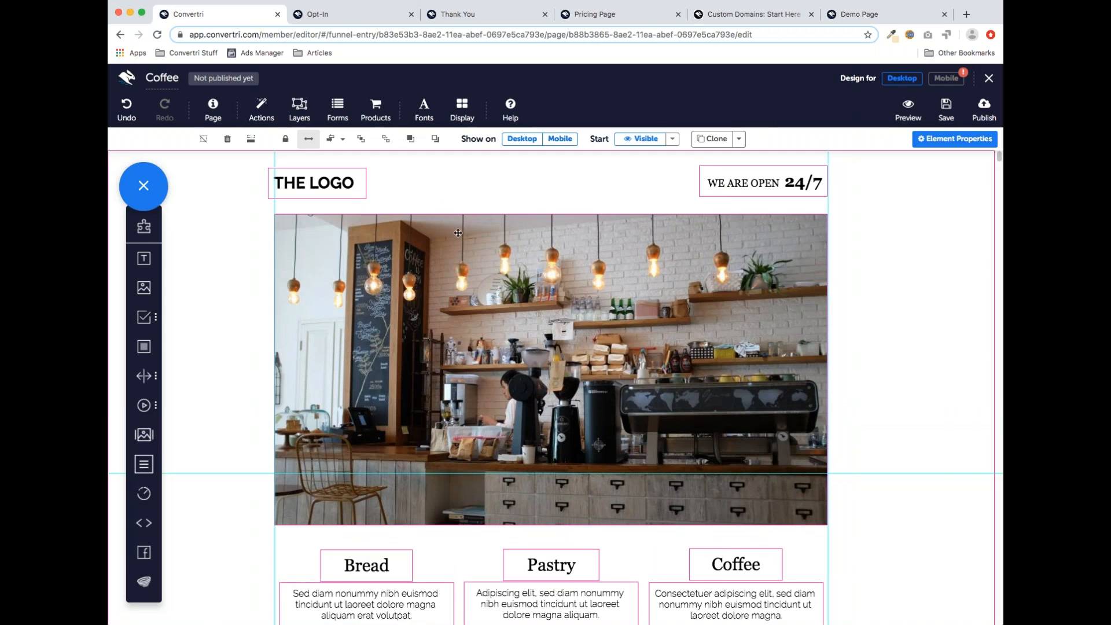
pyautogui.scroll(-3, 459, 233)
pyautogui.scroll(3, 459, 232)
pyautogui.click(943, 80)
pyautogui.scroll(-10, 604, 228)
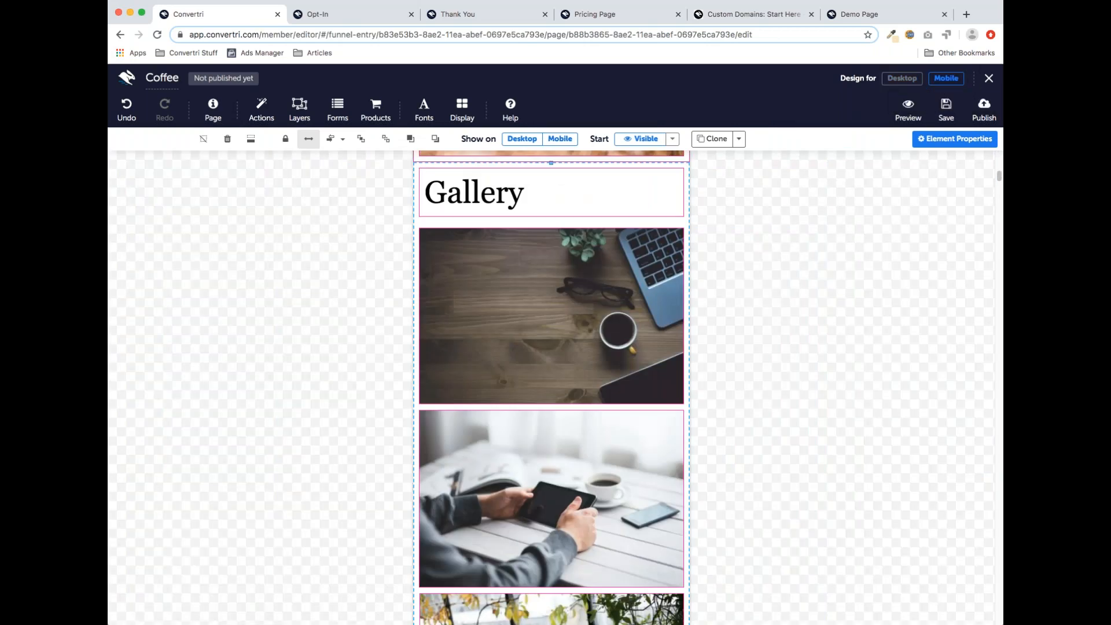
pyautogui.scroll(10, 572, 235)
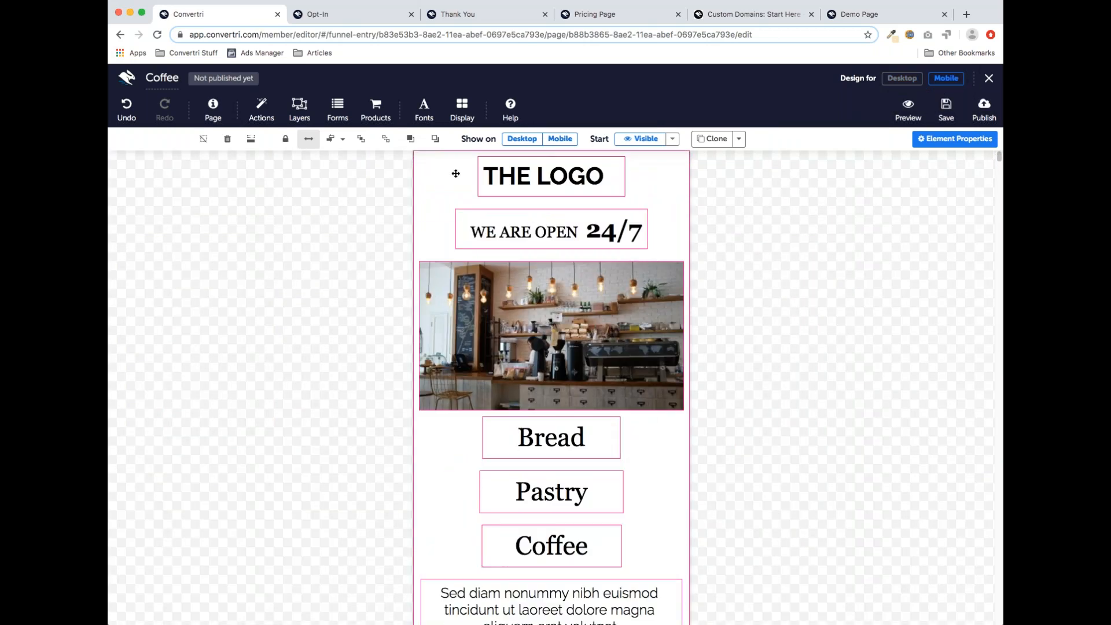
# Select the logo, hero image and Bread, Pastry and Coffee headings in turn to examine the mobile stacking order
pyautogui.click(572, 168)
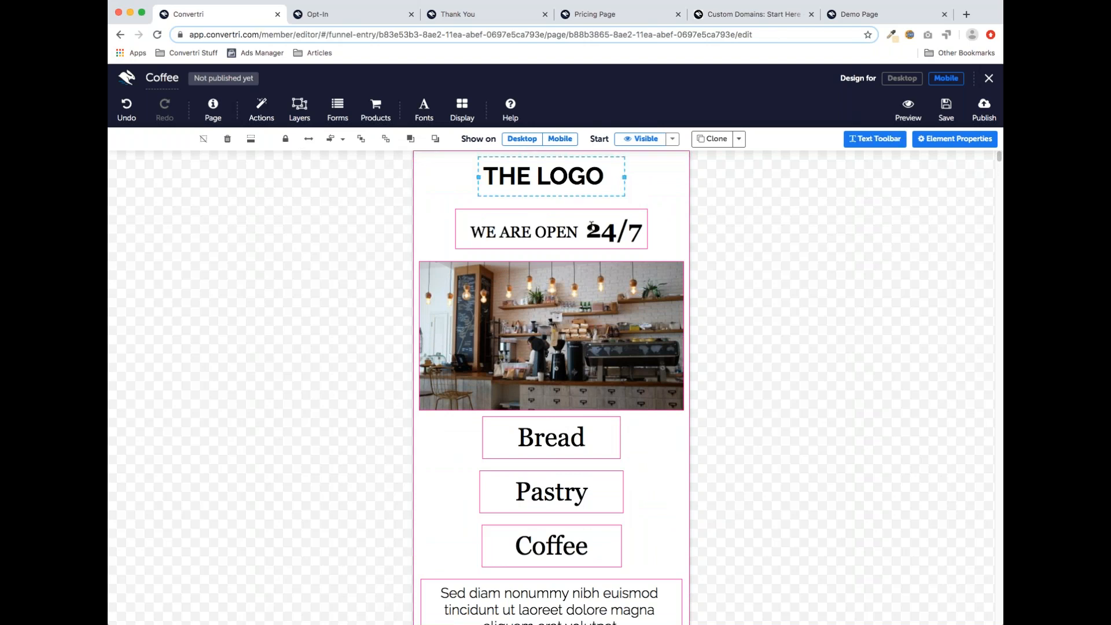
pyautogui.click(637, 301)
pyautogui.scroll(-3, 755, 282)
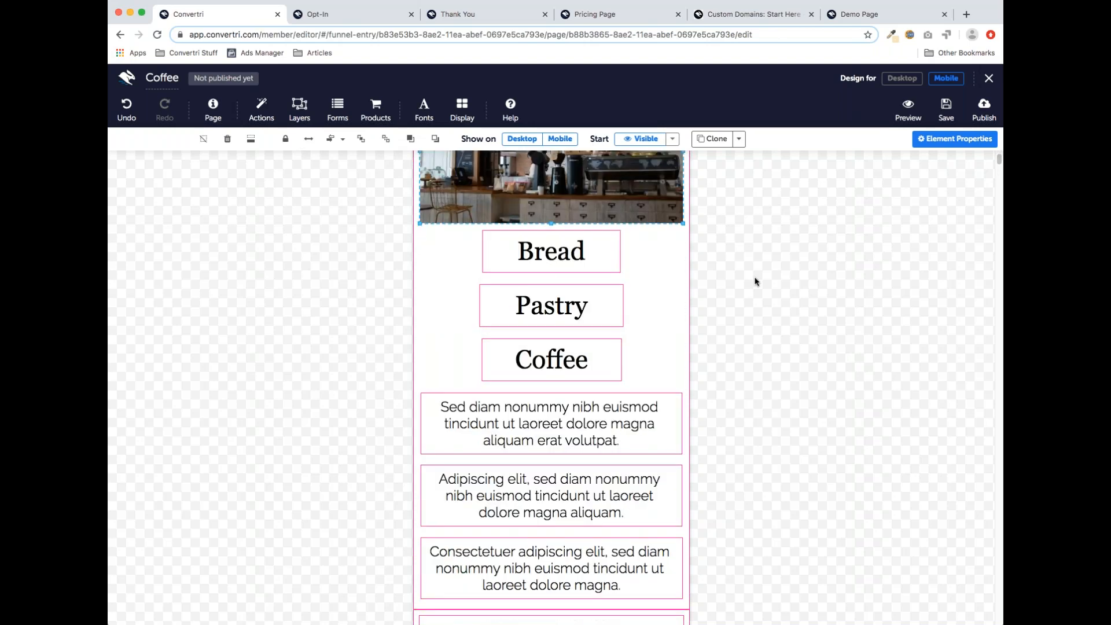
pyautogui.click(593, 258)
pyautogui.click(600, 309)
pyautogui.click(603, 361)
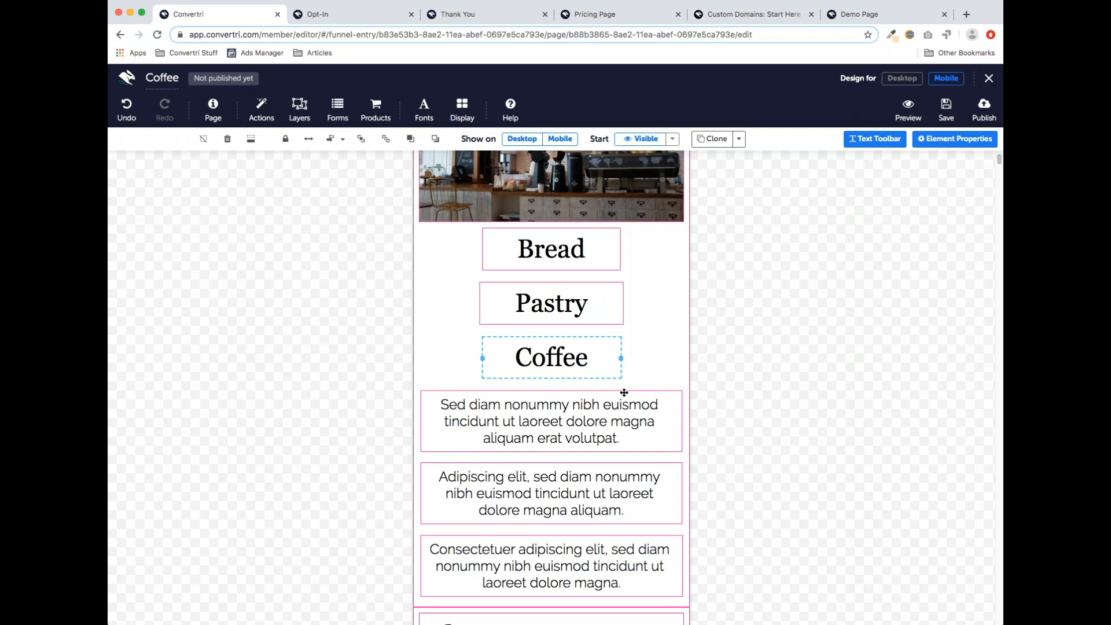
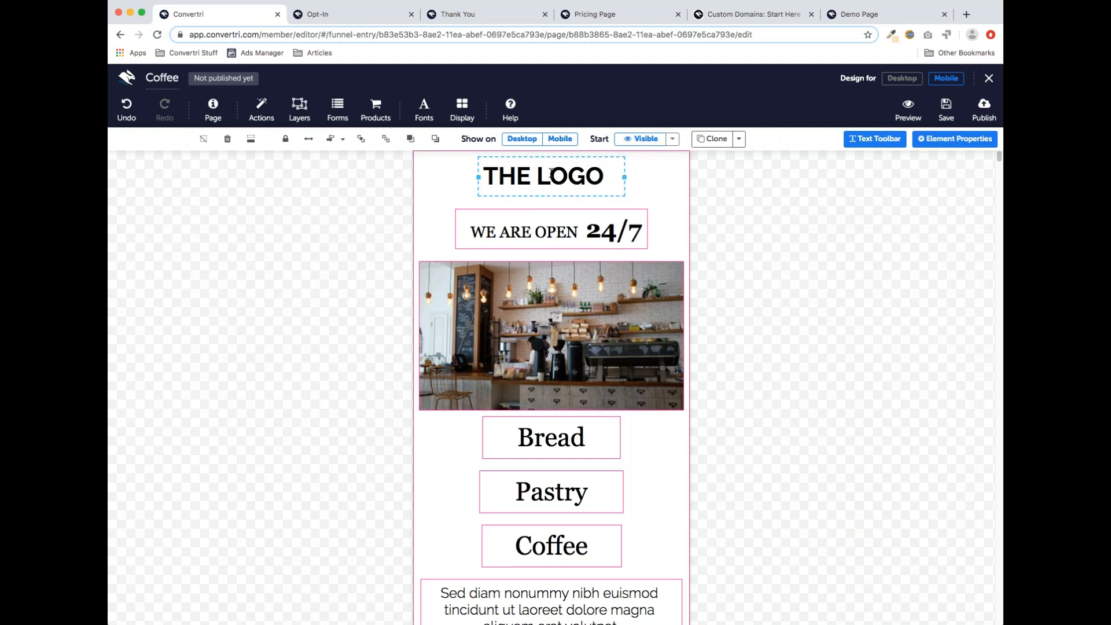
# Compare the order of the logo, opening-hours text and hero image between the desktop and mobile designs
pyautogui.click(901, 78)
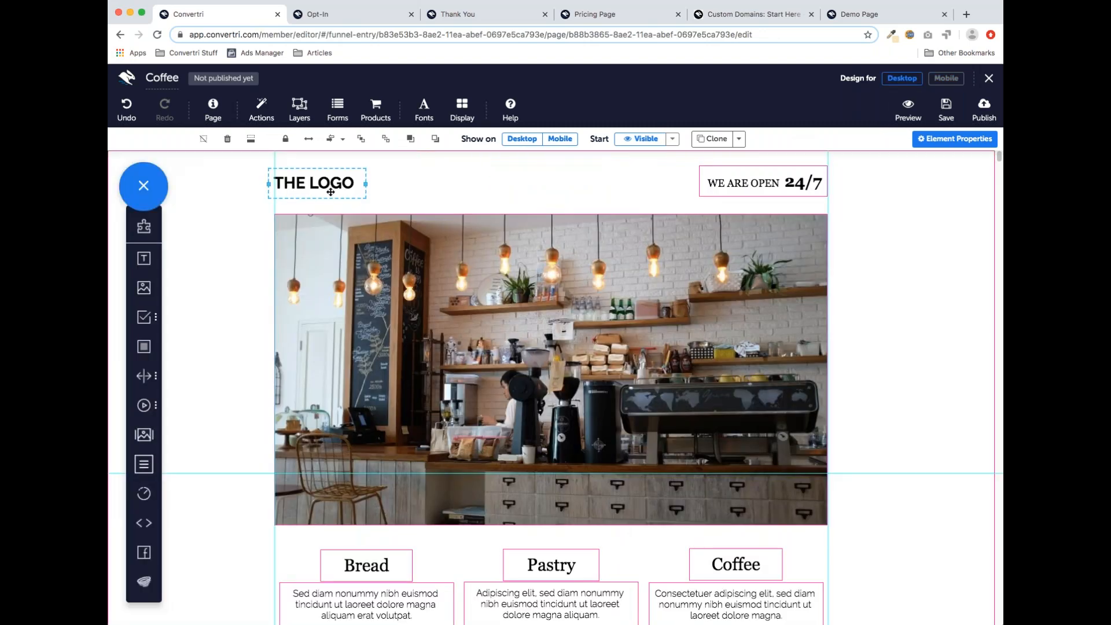
pyautogui.click(724, 170)
pyautogui.click(946, 78)
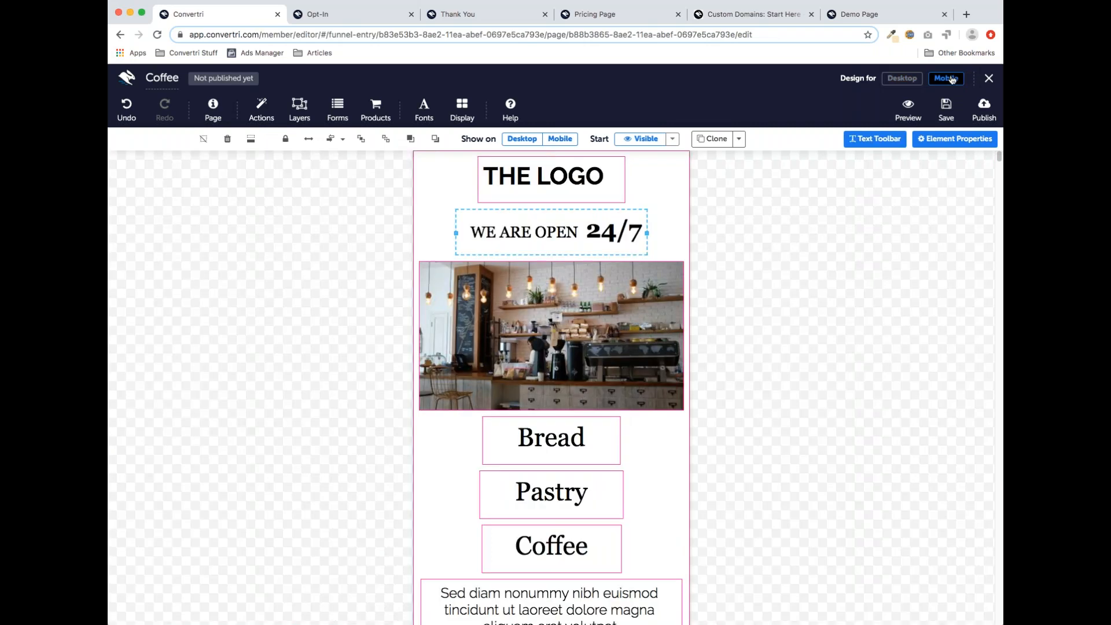
pyautogui.click(901, 78)
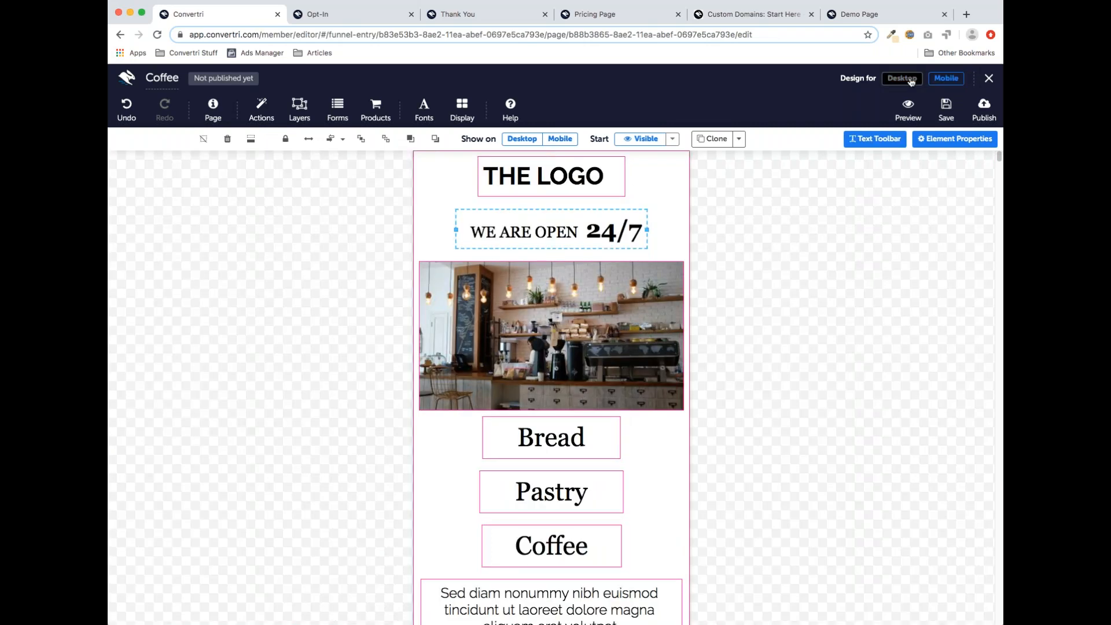
pyautogui.click(563, 251)
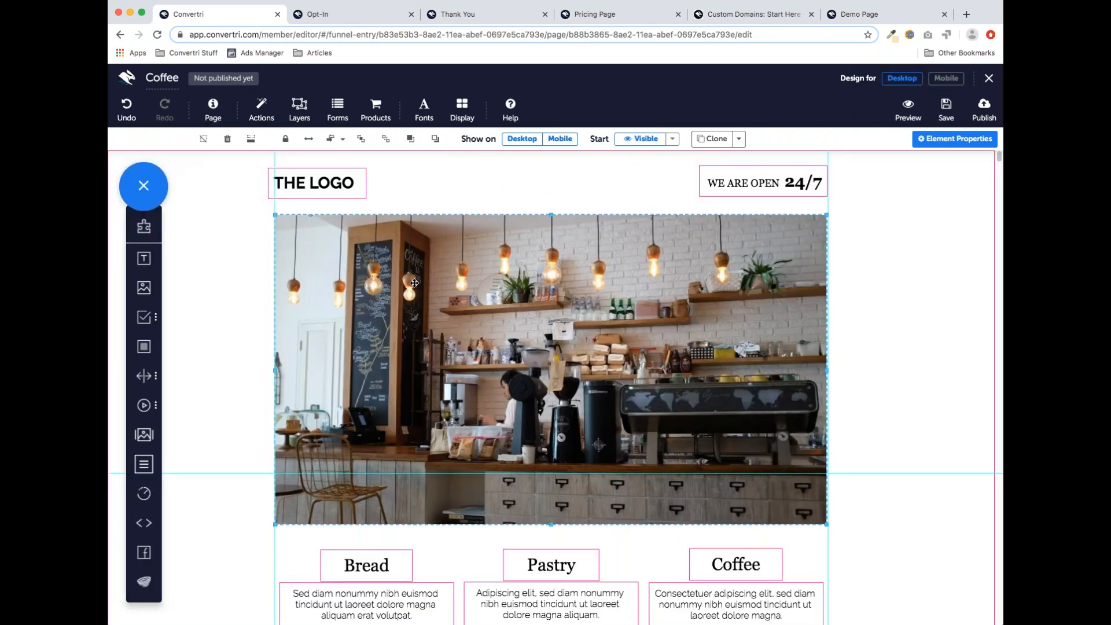
pyautogui.click(944, 80)
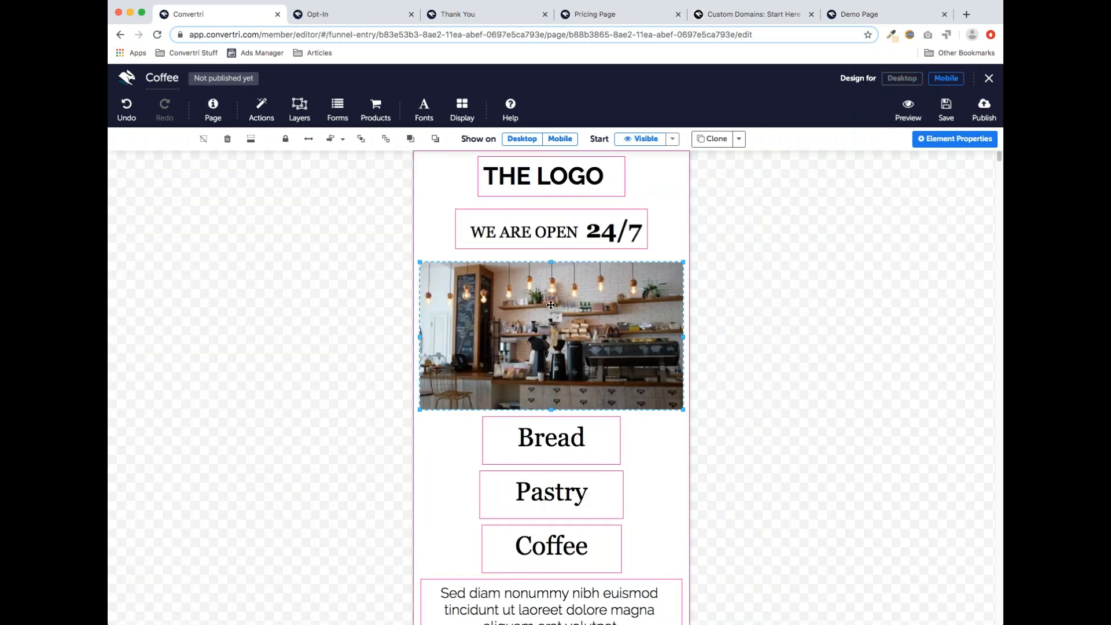
pyautogui.scroll(-2, 793, 277)
pyautogui.scroll(1, 851, 154)
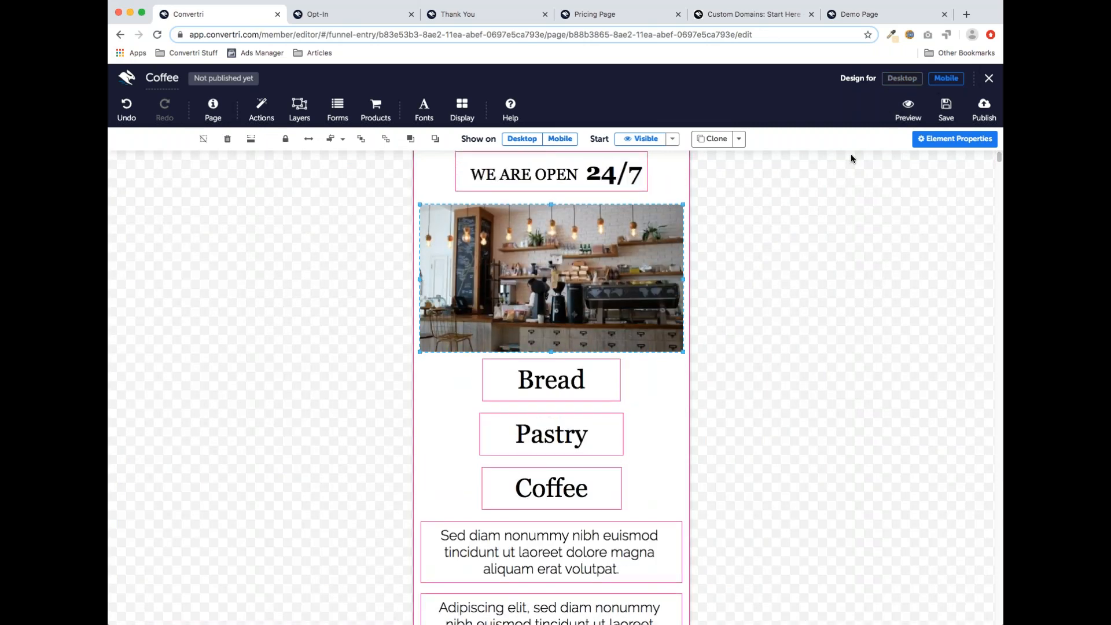
# Select the Bread, Pastry and Coffee headings and descriptions in the desktop design, and compare their order with the mobile design
pyautogui.click(901, 78)
pyautogui.scroll(-2, 538, 288)
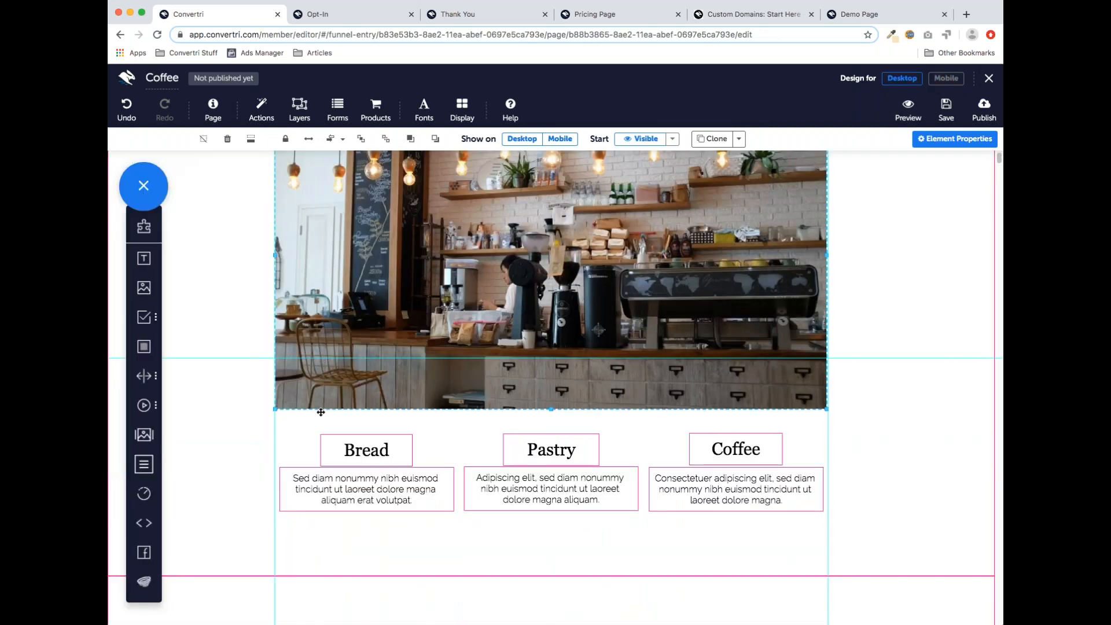
pyautogui.scroll(-1, 321, 448)
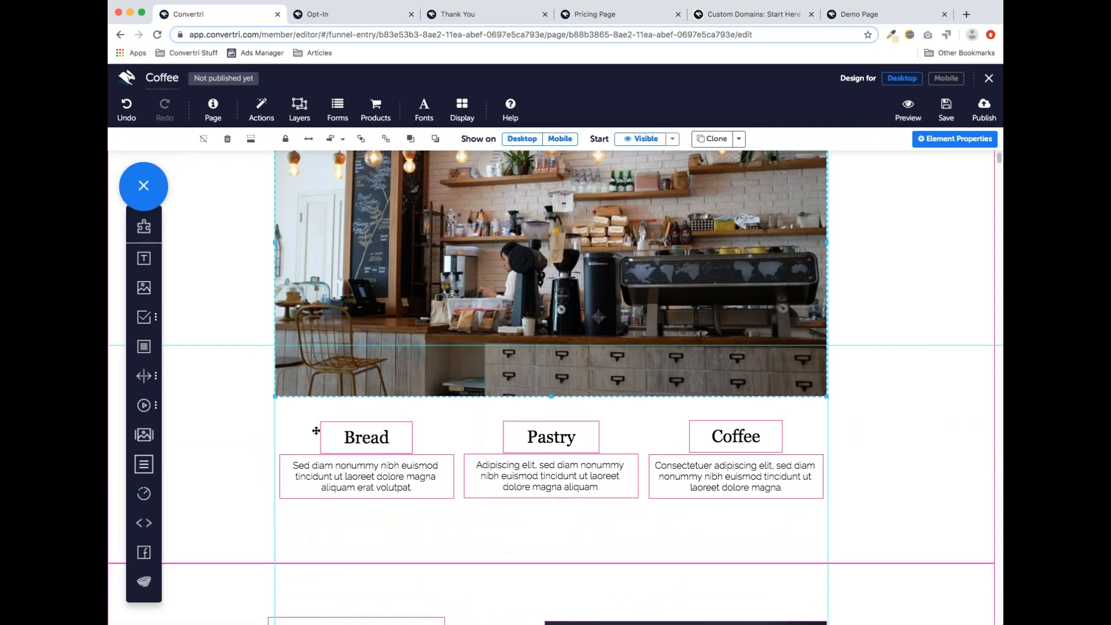
pyautogui.click(349, 427)
pyautogui.click(529, 427)
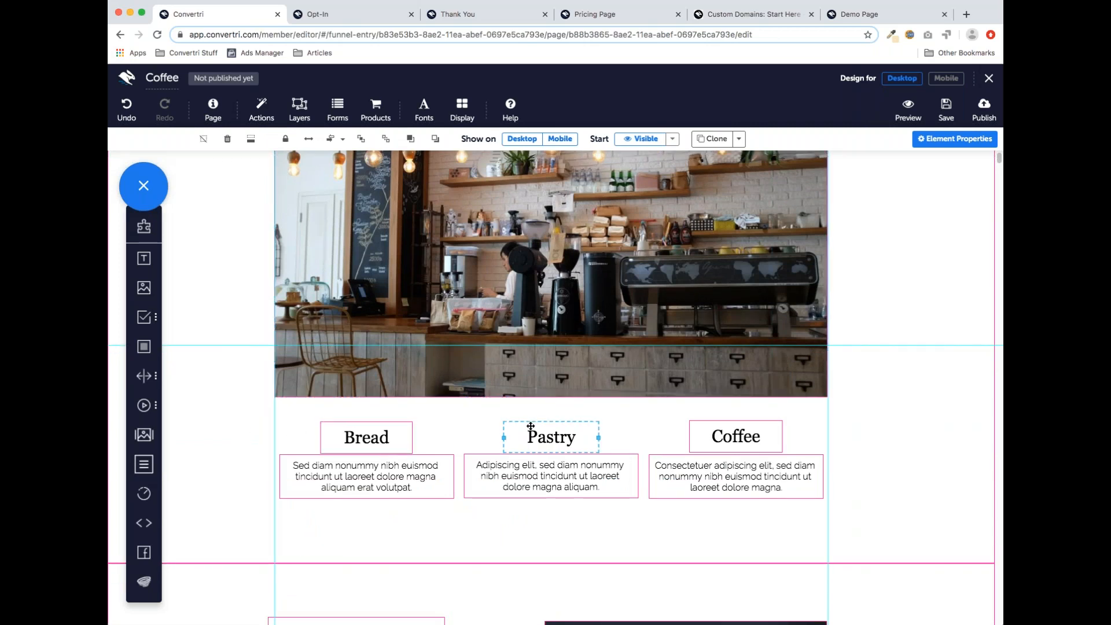
pyautogui.click(729, 423)
pyautogui.click(329, 489)
pyautogui.click(544, 480)
pyautogui.click(681, 477)
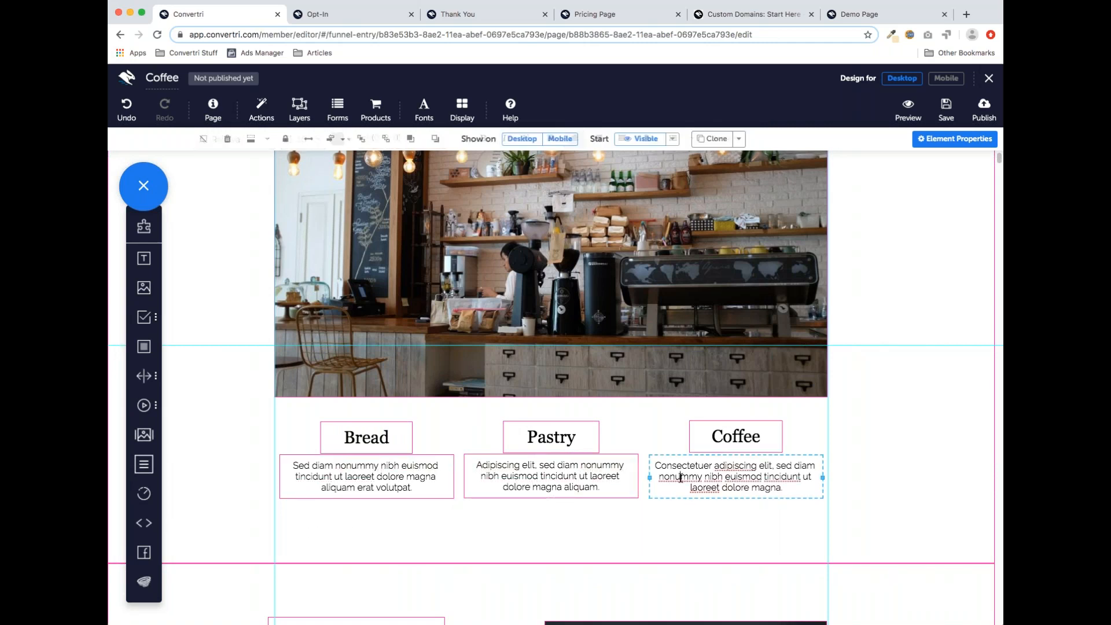
pyautogui.click(946, 78)
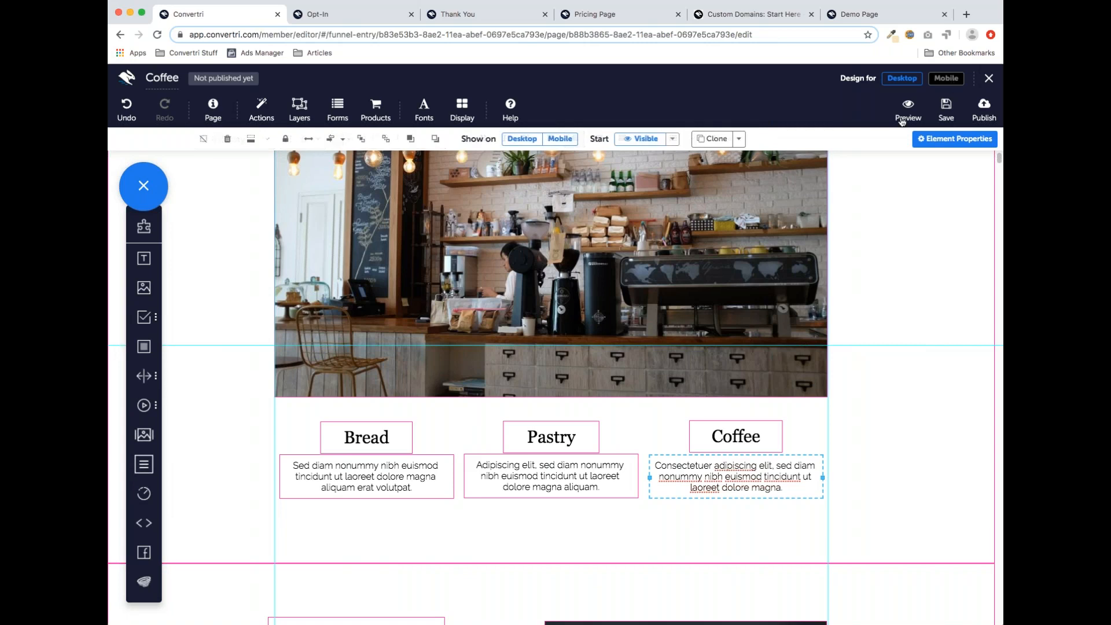
pyautogui.scroll(-3, 659, 331)
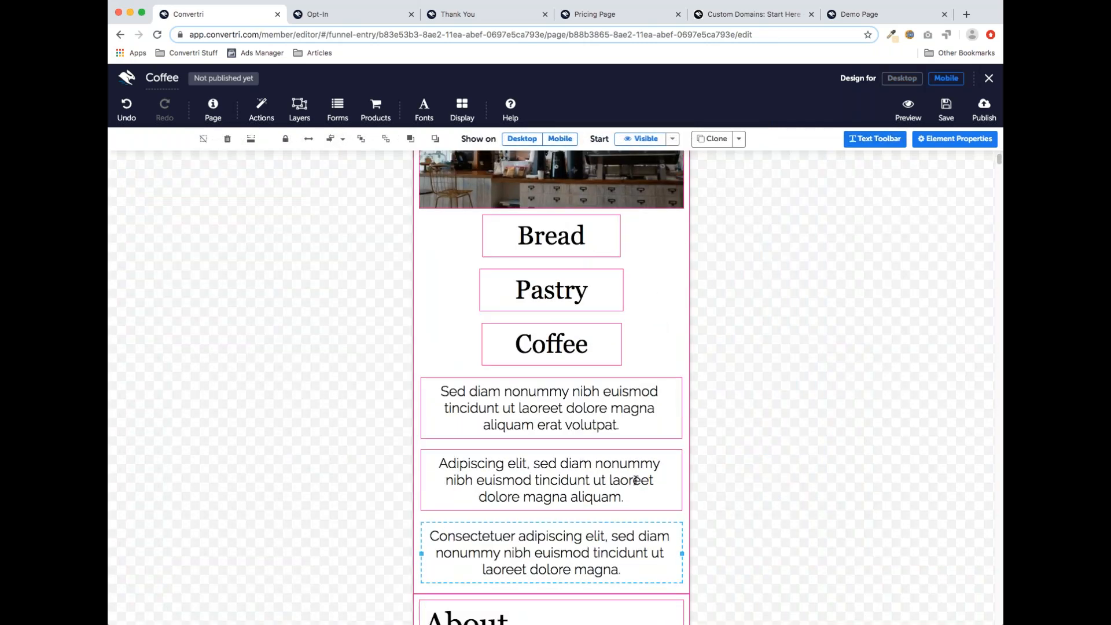
# Add a box to the desktop design over the Bread heading and description, resized to fit that column below the hero image
pyautogui.click(902, 79)
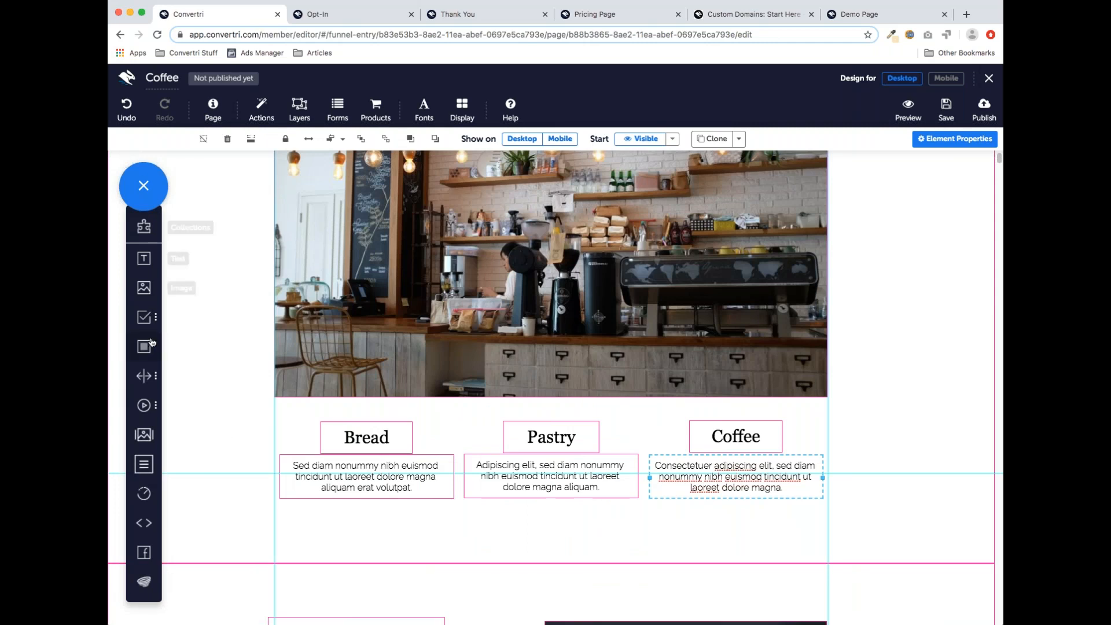
pyautogui.moveTo(148, 347); pyautogui.dragTo(358, 506)
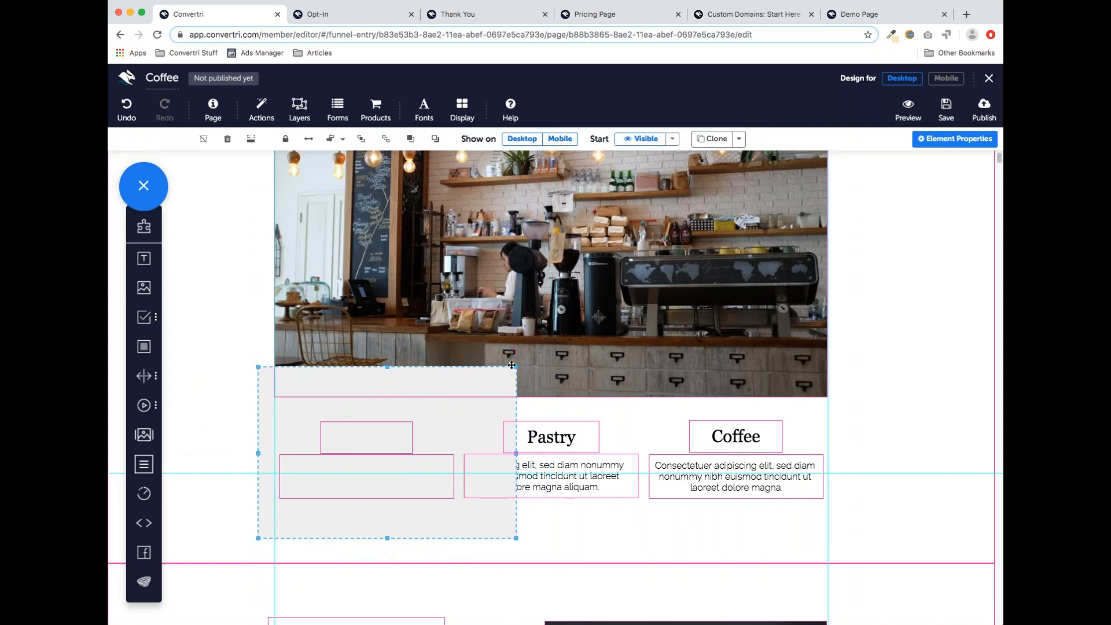
pyautogui.moveTo(515, 366); pyautogui.dragTo(462, 403)
pyautogui.moveTo(259, 472); pyautogui.dragTo(275, 473)
pyautogui.moveTo(368, 540); pyautogui.dragTo(369, 516)
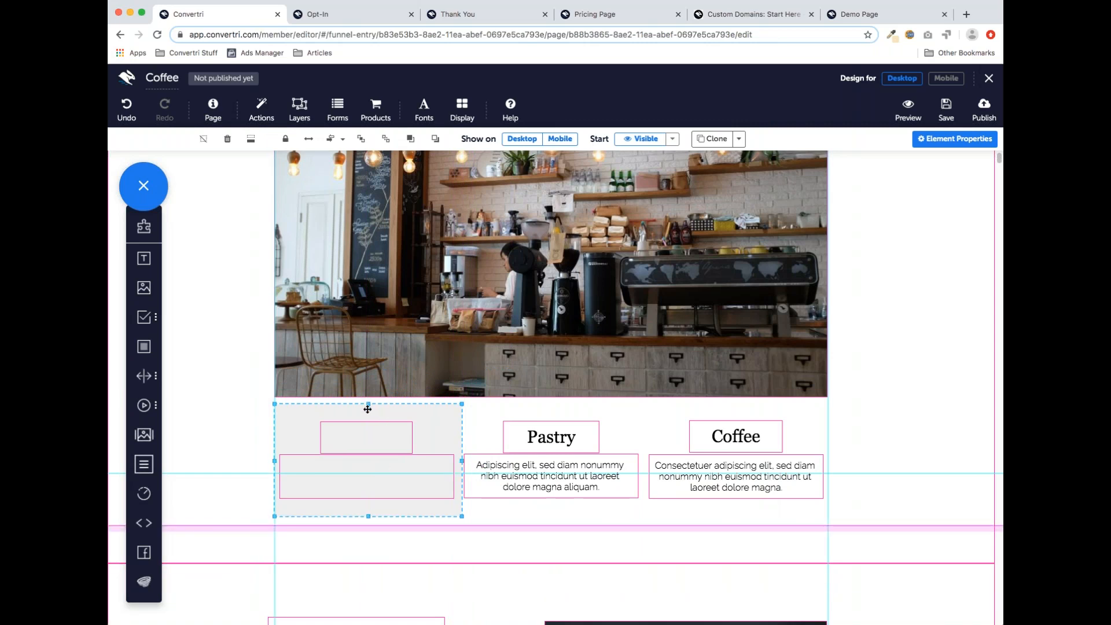
pyautogui.scroll(-2, 365, 434)
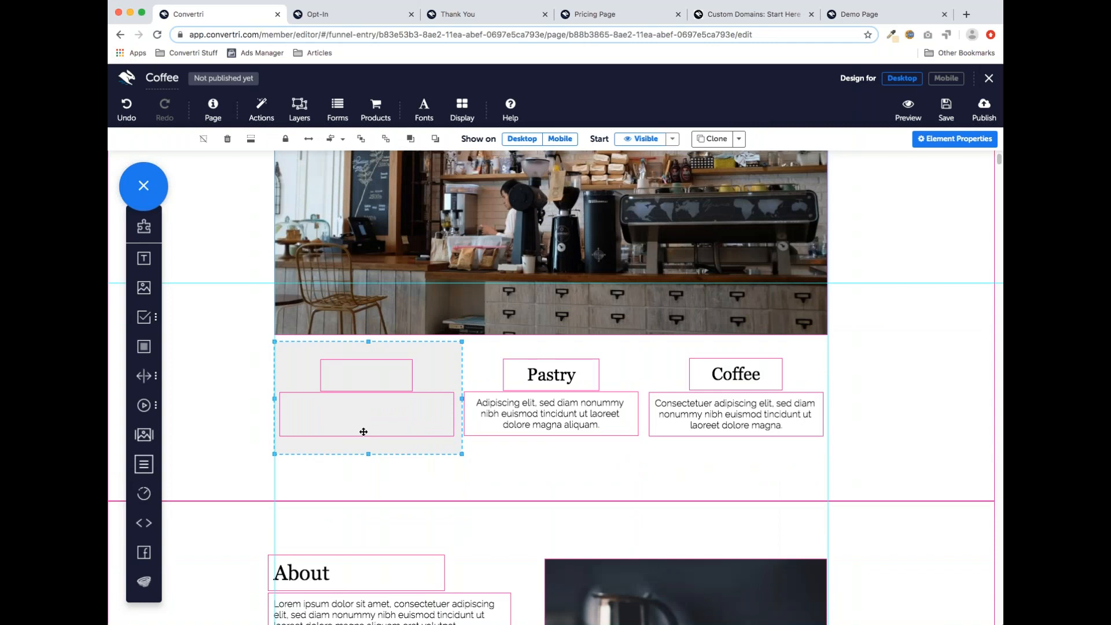
# Send the Bread box to the back behind its heading and description, and shift the box with its contents slightly down
pyautogui.scroll(-2, 365, 445)
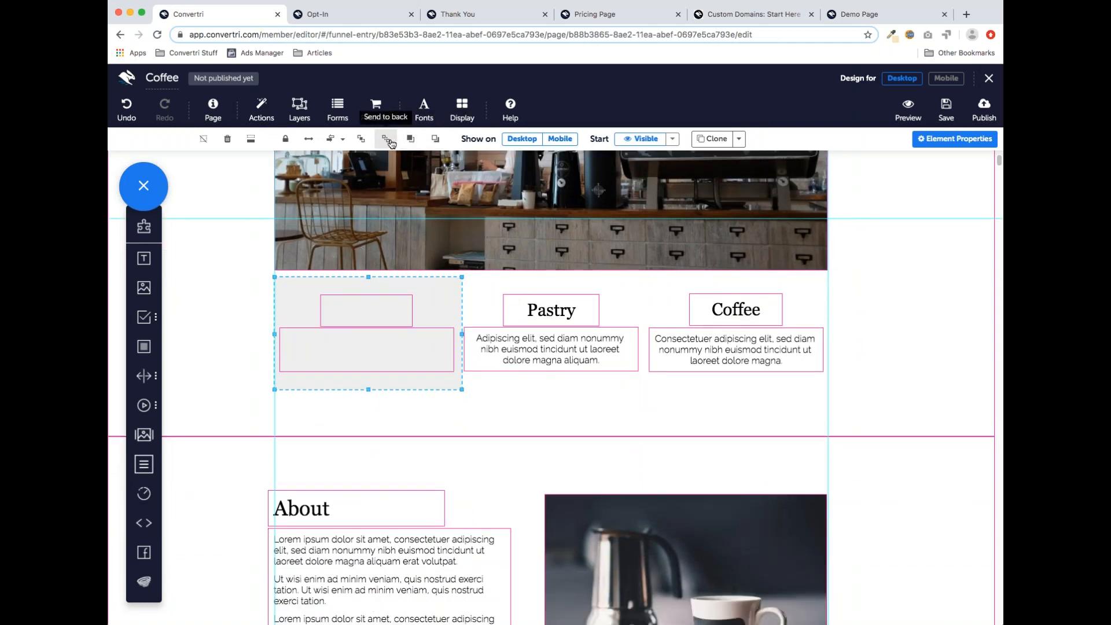
pyautogui.click(433, 141)
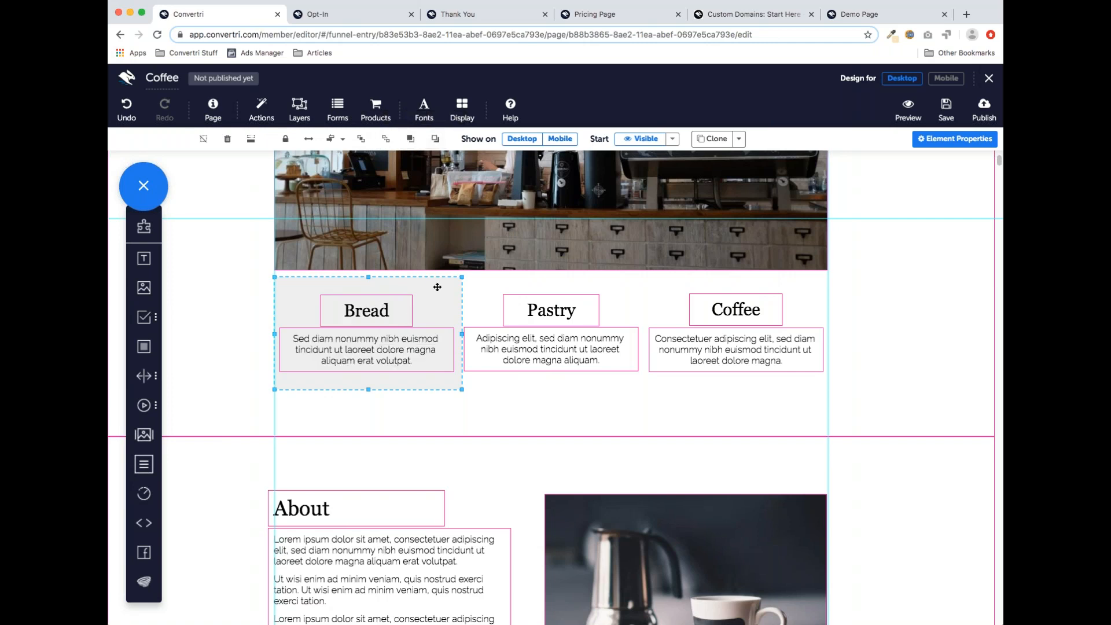
pyautogui.moveTo(439, 287)
pyautogui.mouseDown()
pyautogui.moveTo(413, 299)
pyautogui.moveTo(391, 361)
pyautogui.moveTo(438, 294)
pyautogui.mouseUp()
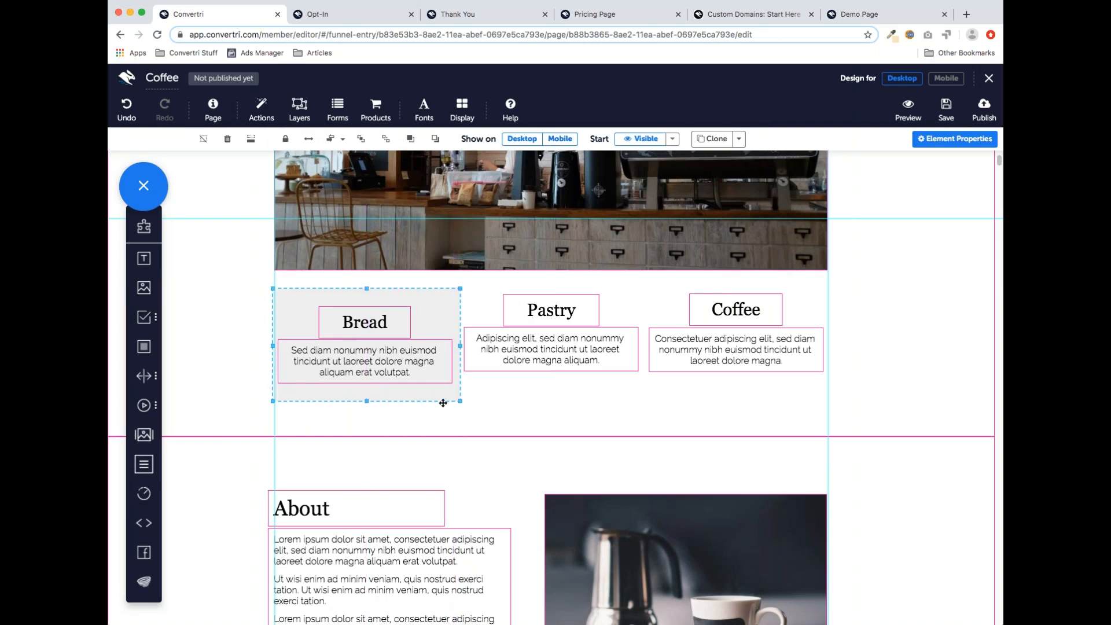
pyautogui.click(431, 407)
pyautogui.click(431, 400)
# Add a box over the Pastry heading and description, resize it to fit that column, and send it to the back
pyautogui.moveTo(144, 346); pyautogui.dragTo(526, 324)
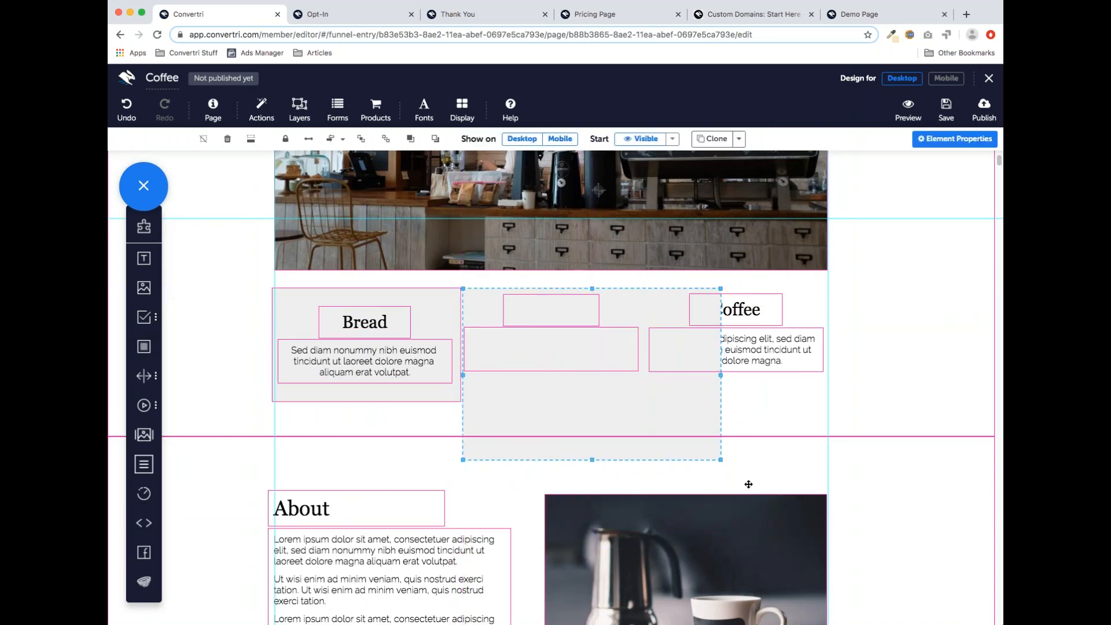
pyautogui.moveTo(722, 459); pyautogui.dragTo(645, 400)
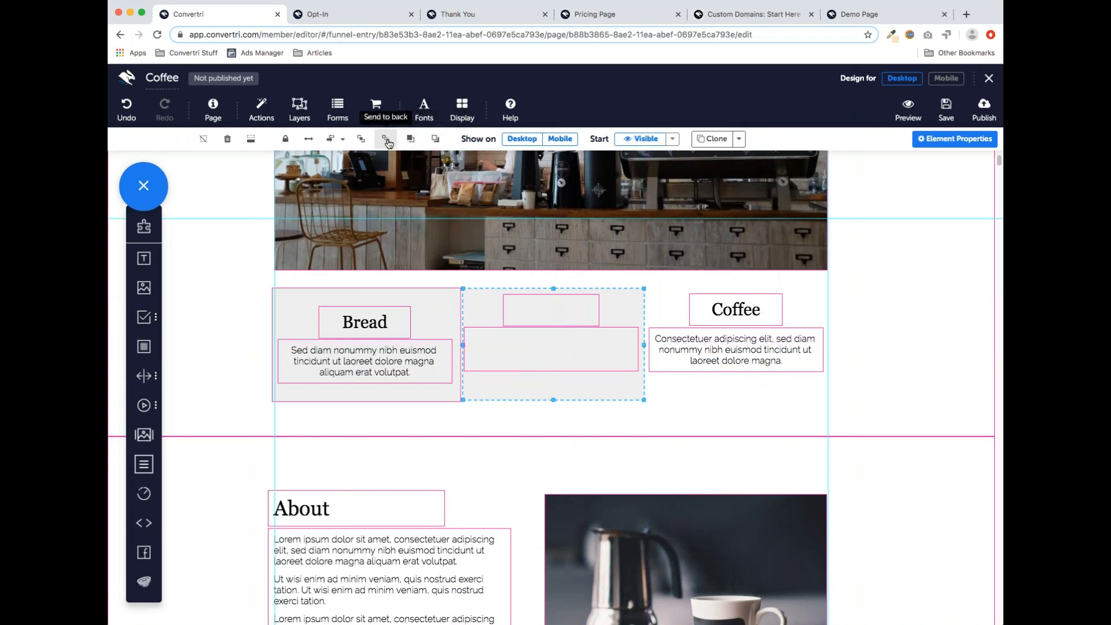
pyautogui.click(434, 140)
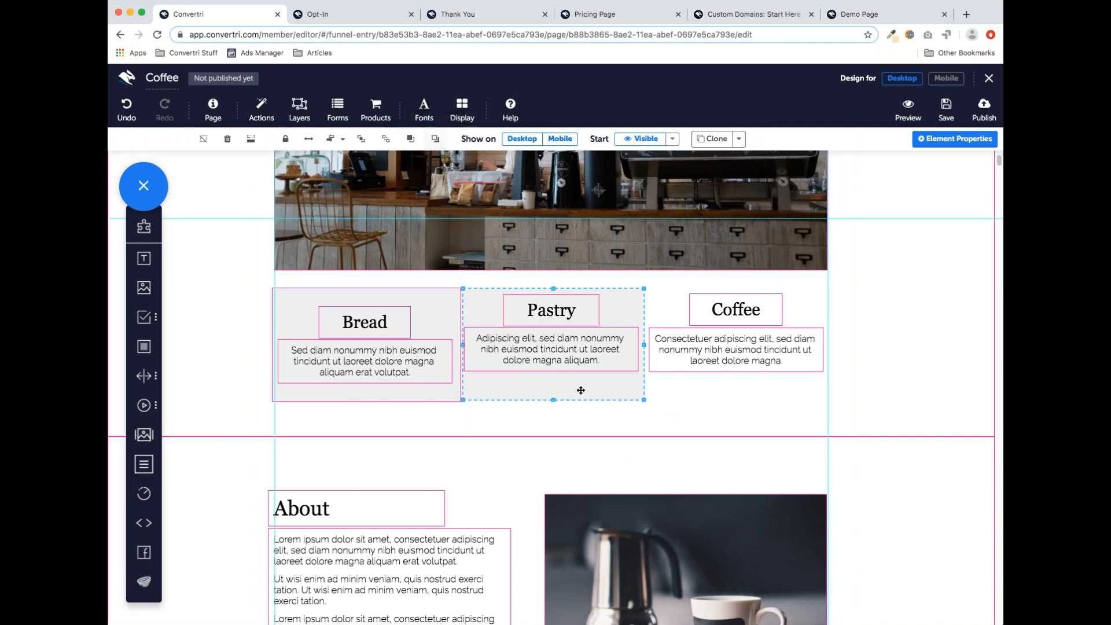
# Add a box over the Coffee heading and description, resize it to fit that column, and send it to the back
pyautogui.moveTo(144, 347); pyautogui.dragTo(712, 318)
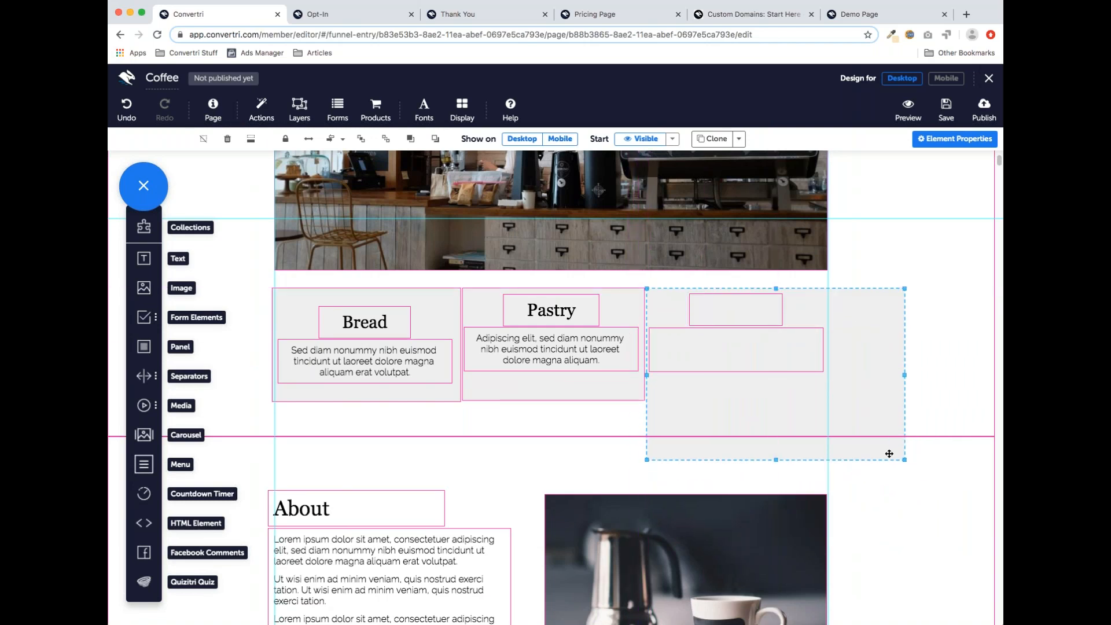
pyautogui.moveTo(905, 458); pyautogui.dragTo(834, 399)
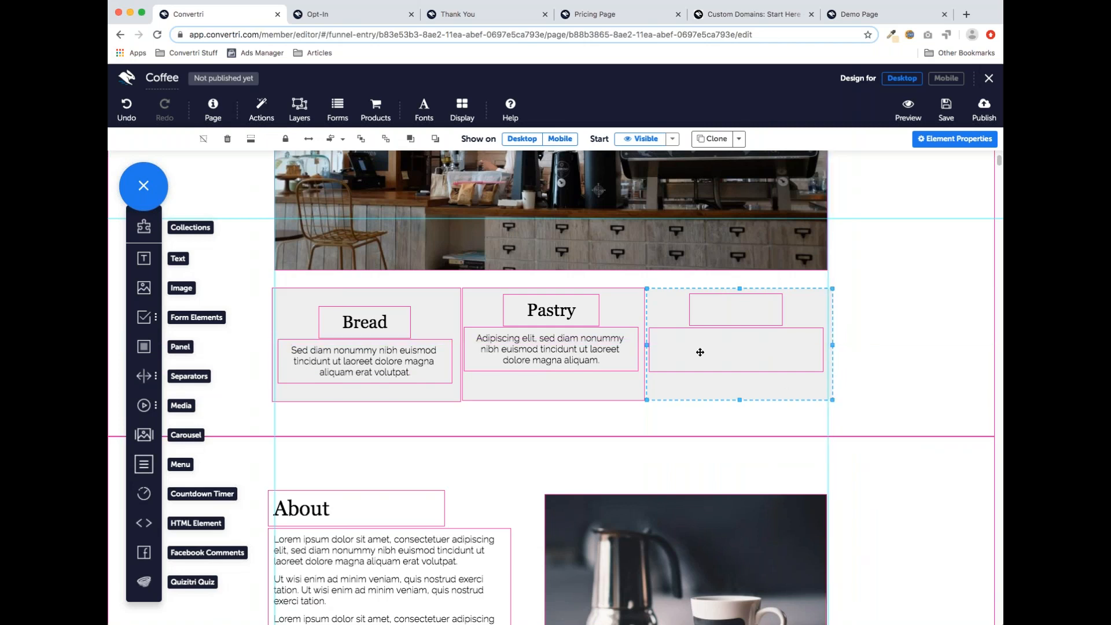
pyautogui.click(428, 141)
pyautogui.click(743, 439)
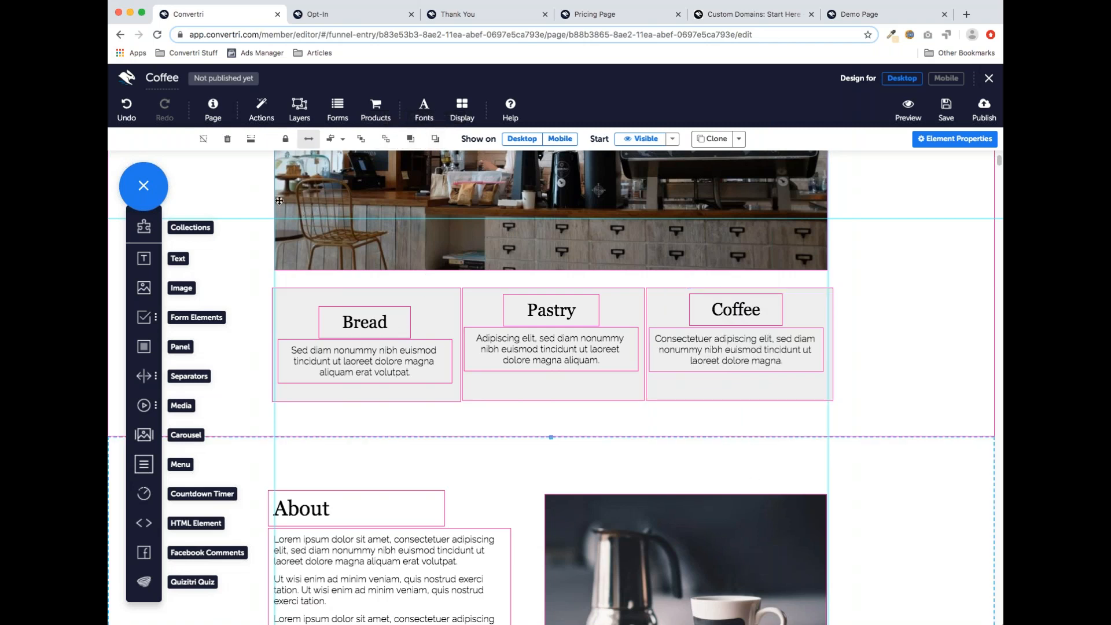
# Select the Bread, Pastry and Coffee boxes in turn, and check how they stack with their contents in the mobile design
pyautogui.click(355, 308)
pyautogui.click(305, 297)
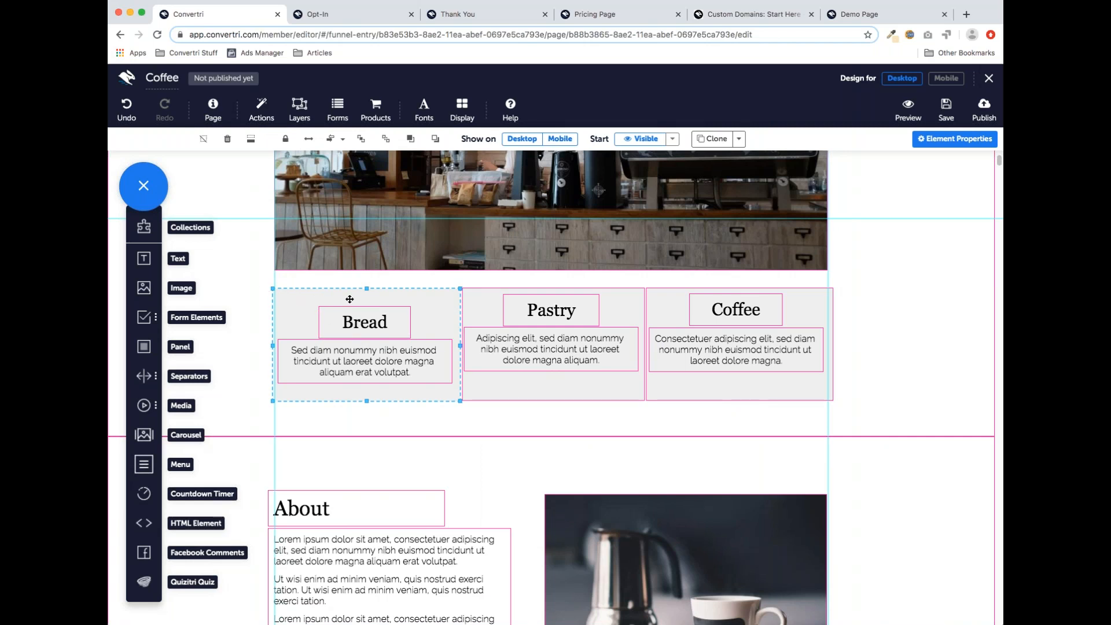
pyautogui.click(516, 390)
pyautogui.click(690, 377)
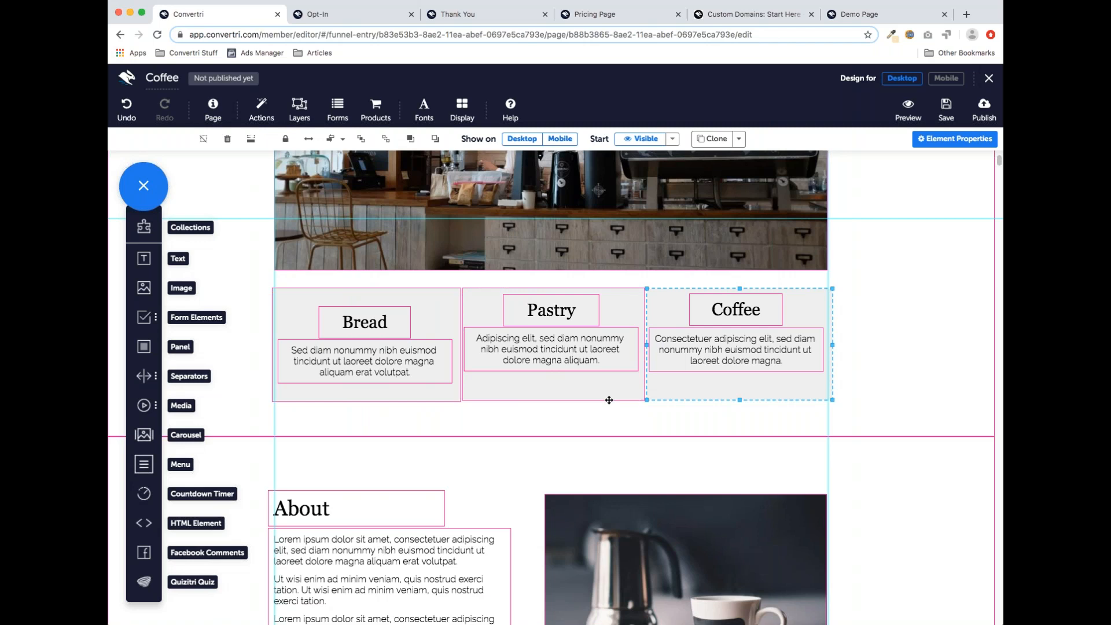
pyautogui.click(433, 306)
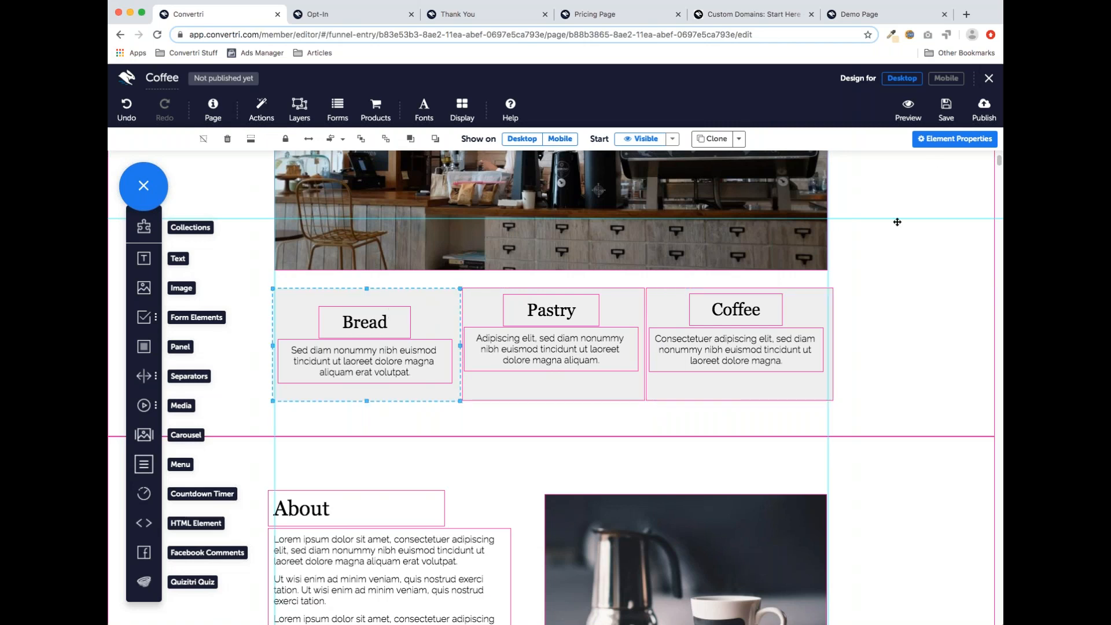
pyautogui.click(946, 80)
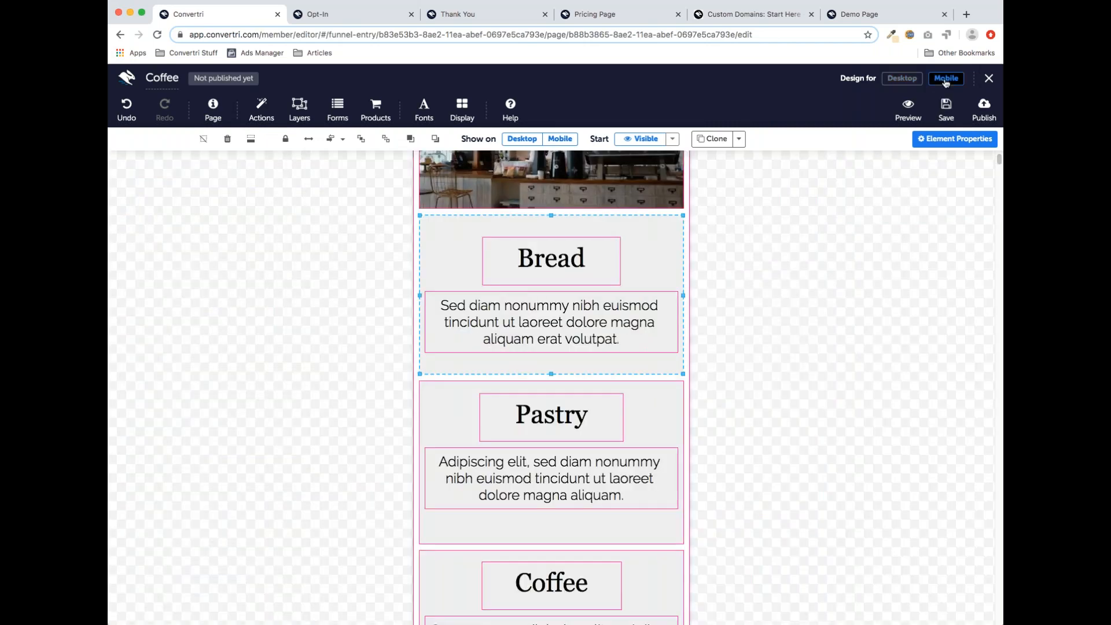
pyautogui.scroll(-5, 604, 388)
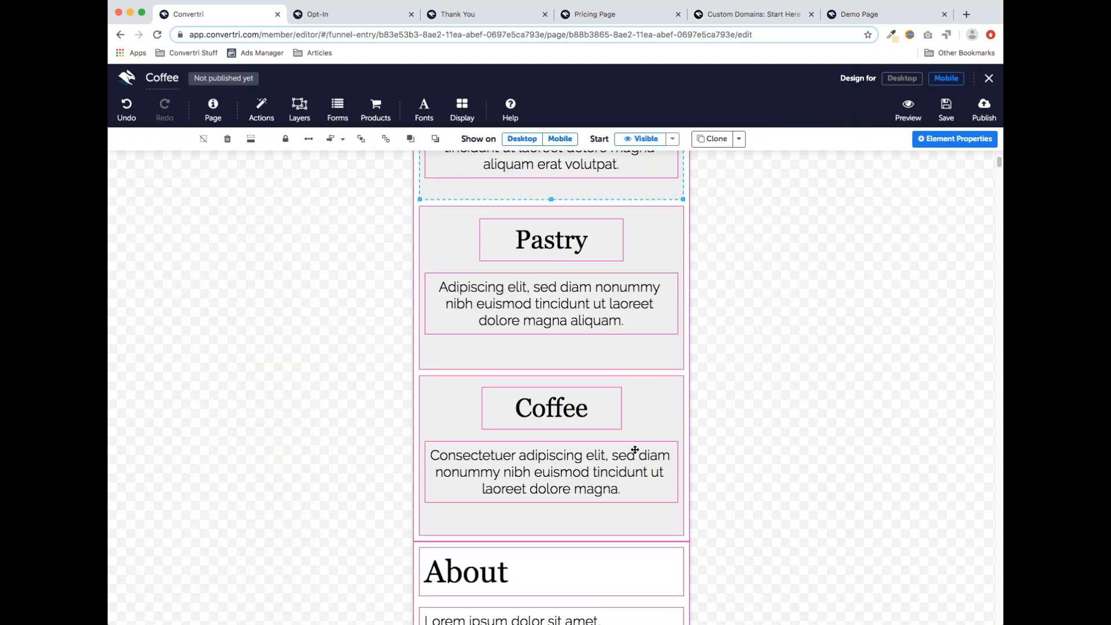
pyautogui.scroll(4, 635, 450)
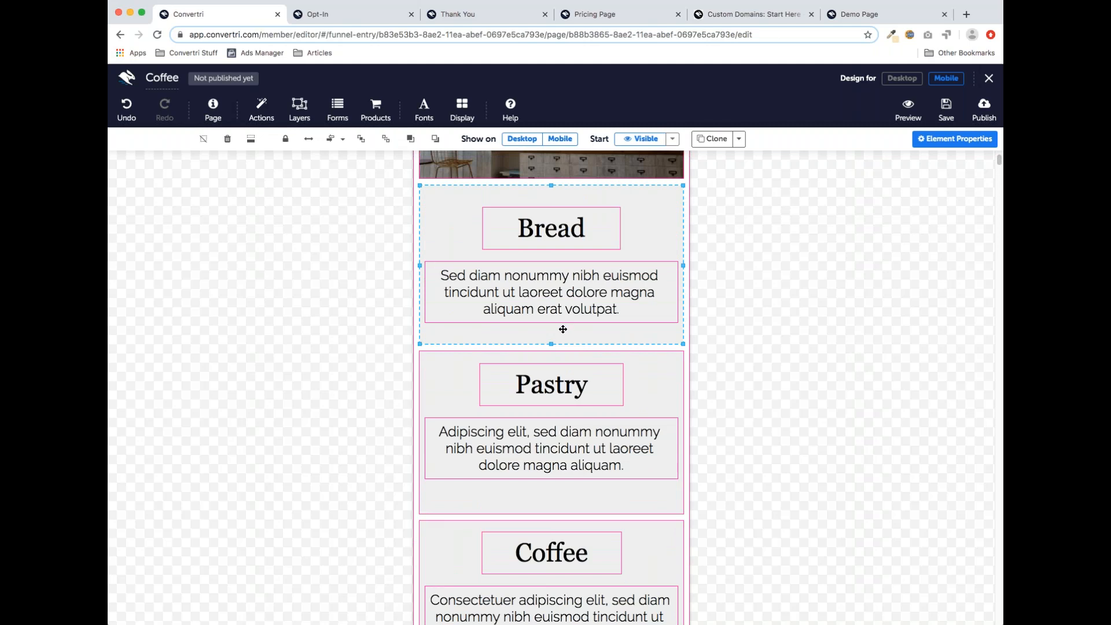
# In the desktop design's The Coffee Lovers section, move the first testimonial's photo into its quote box, extending the box around it
pyautogui.click(902, 79)
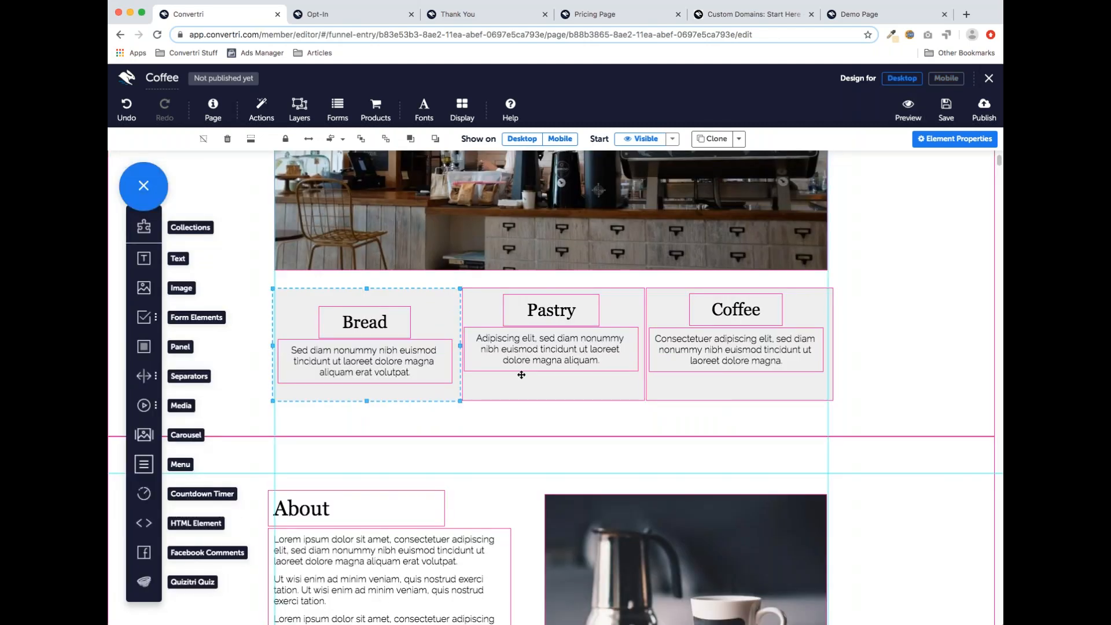
pyautogui.scroll(-2, 521, 375)
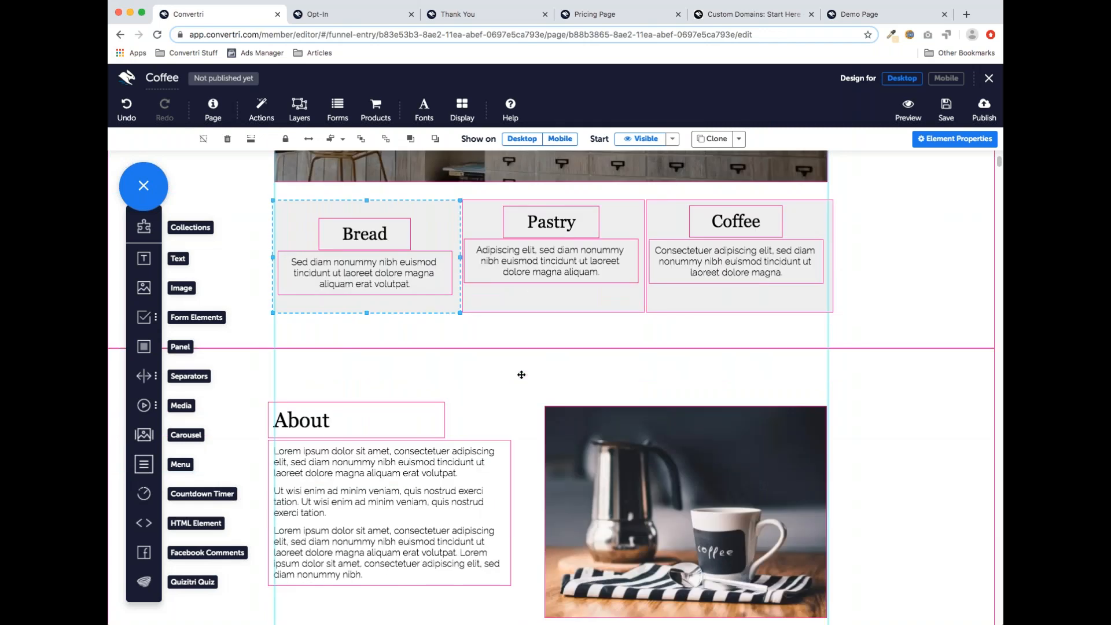
pyautogui.scroll(-15, 521, 375)
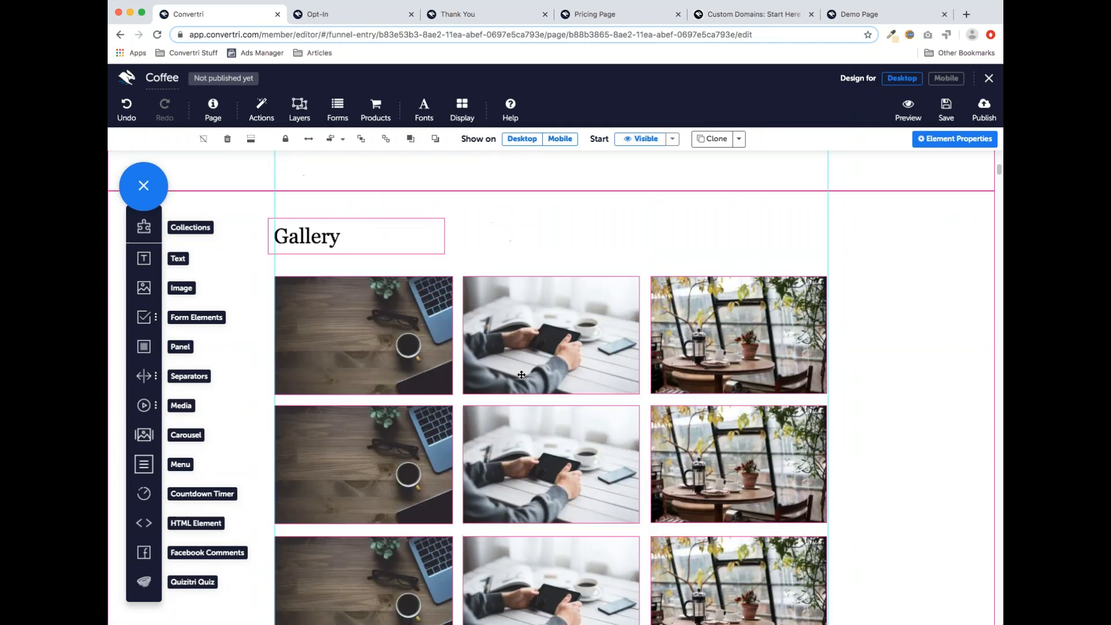
pyautogui.scroll(-12, 522, 376)
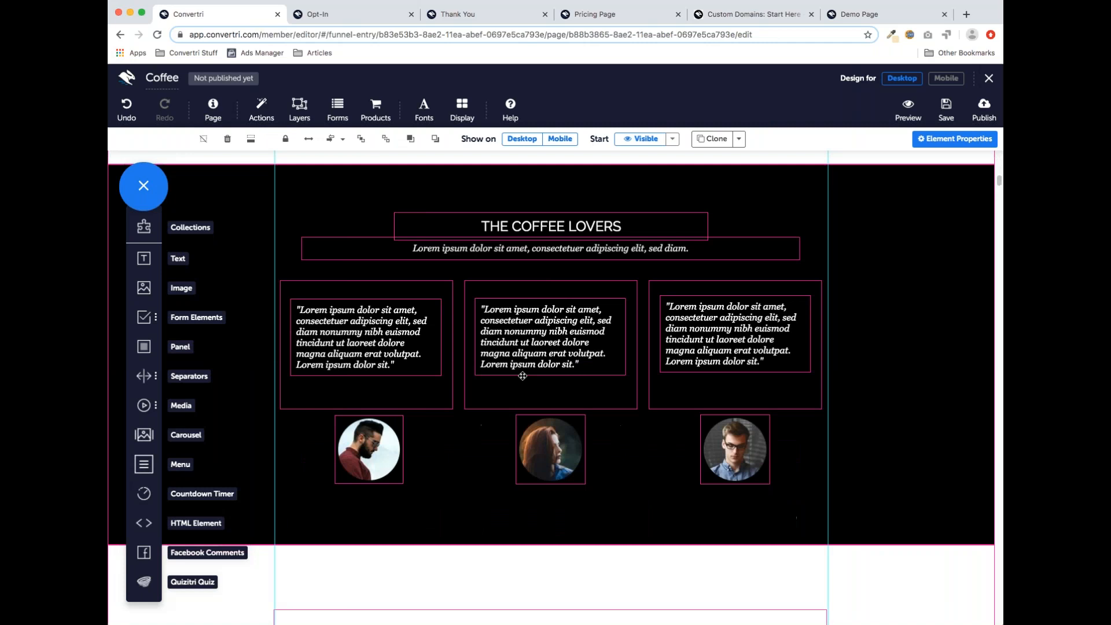
pyautogui.scroll(1, 402, 392)
pyautogui.click(402, 391)
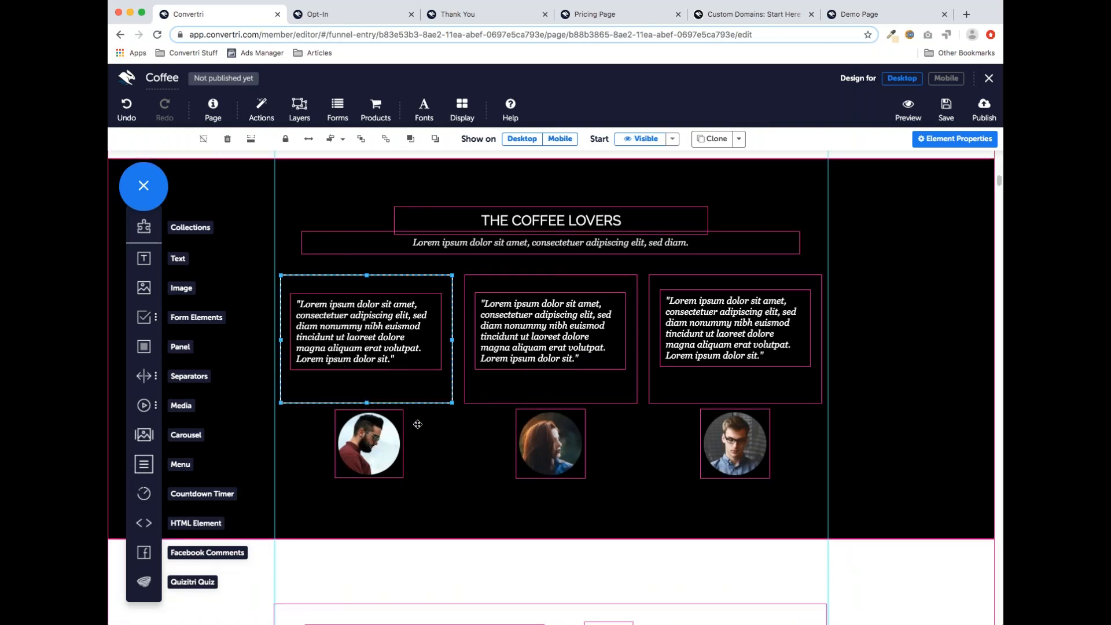
pyautogui.scroll(-1, 416, 423)
pyautogui.moveTo(383, 419); pyautogui.dragTo(378, 388)
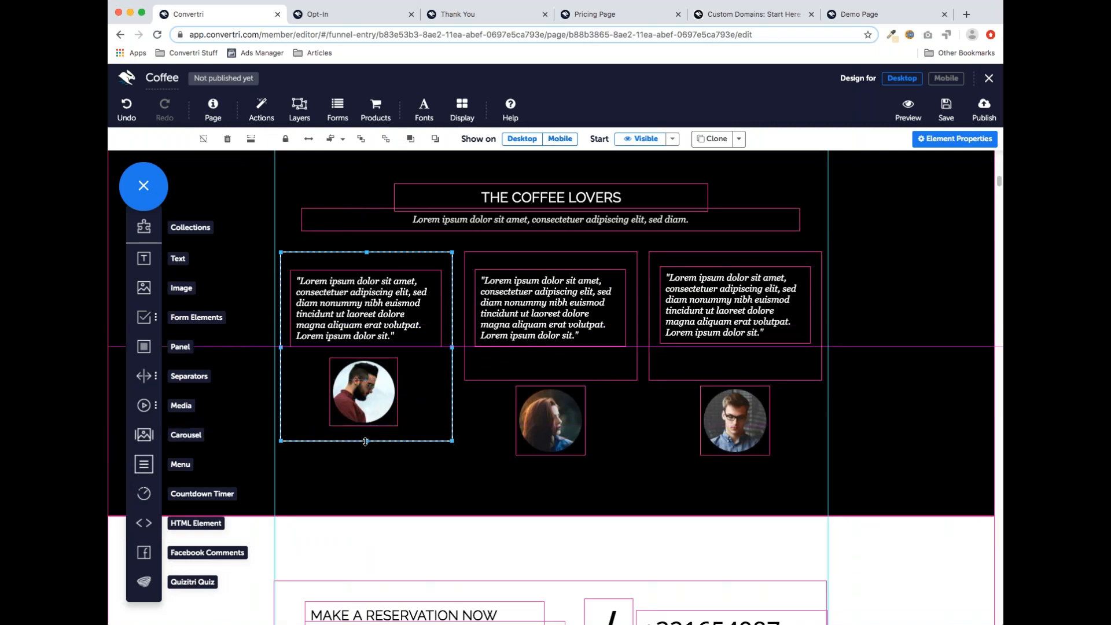
# Move the second and third testimonial photos up into their quote boxes, extending both boxes to enclose them
pyautogui.click(558, 425)
pyautogui.moveTo(559, 426); pyautogui.dragTo(558, 398)
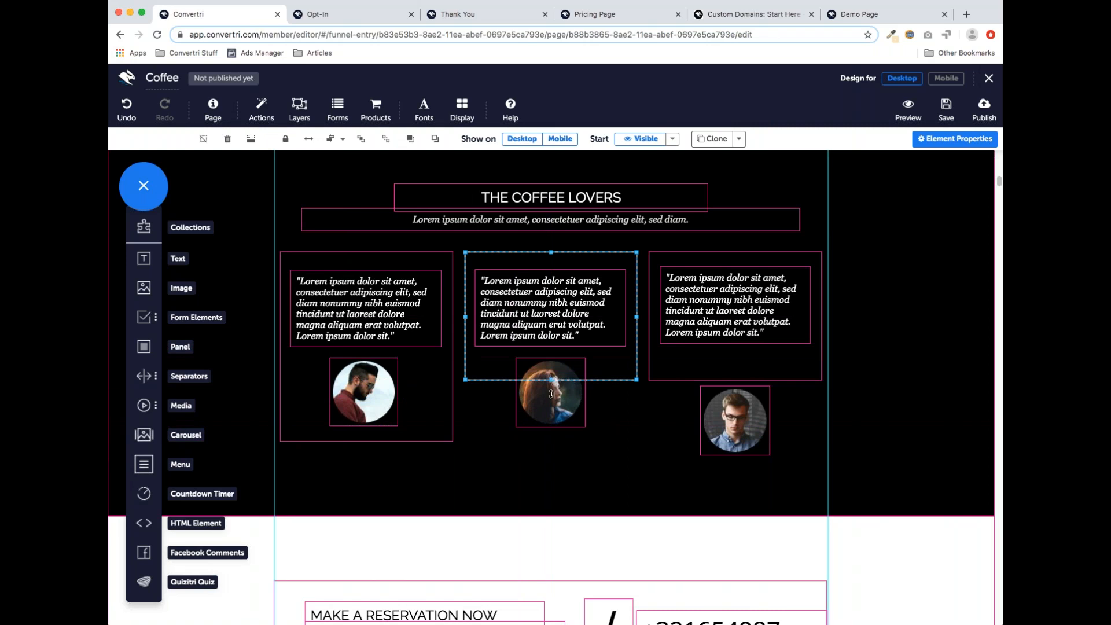
pyautogui.moveTo(755, 428); pyautogui.dragTo(736, 442)
pyautogui.moveTo(735, 397); pyautogui.dragTo(735, 391)
pyautogui.click(642, 470)
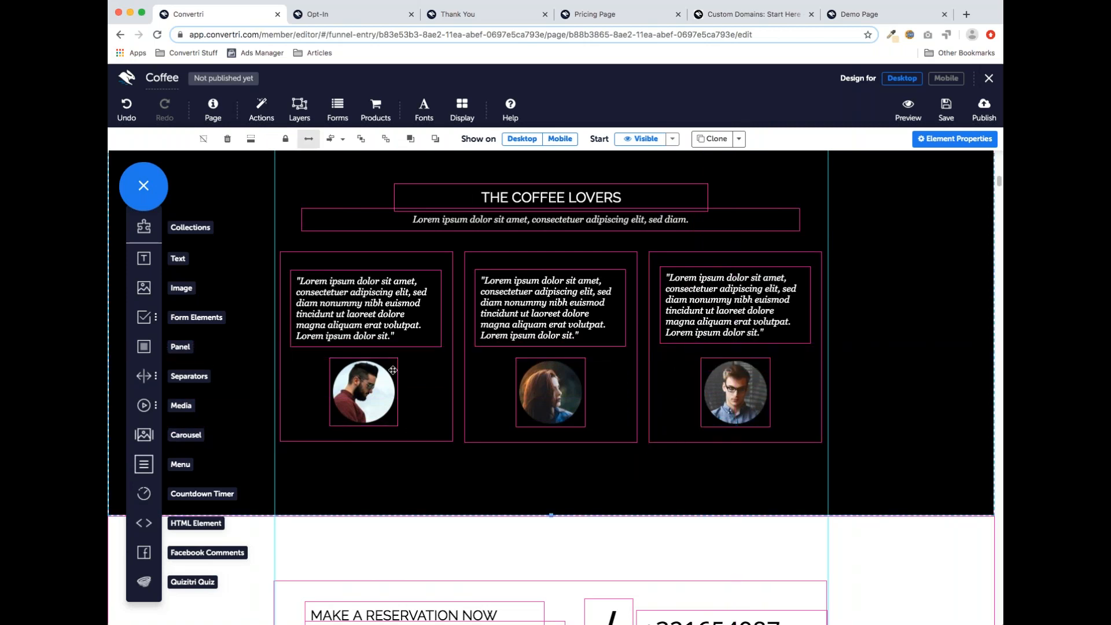
# Check the order of the testimonial quotes and photos in the mobile design
pyautogui.click(425, 389)
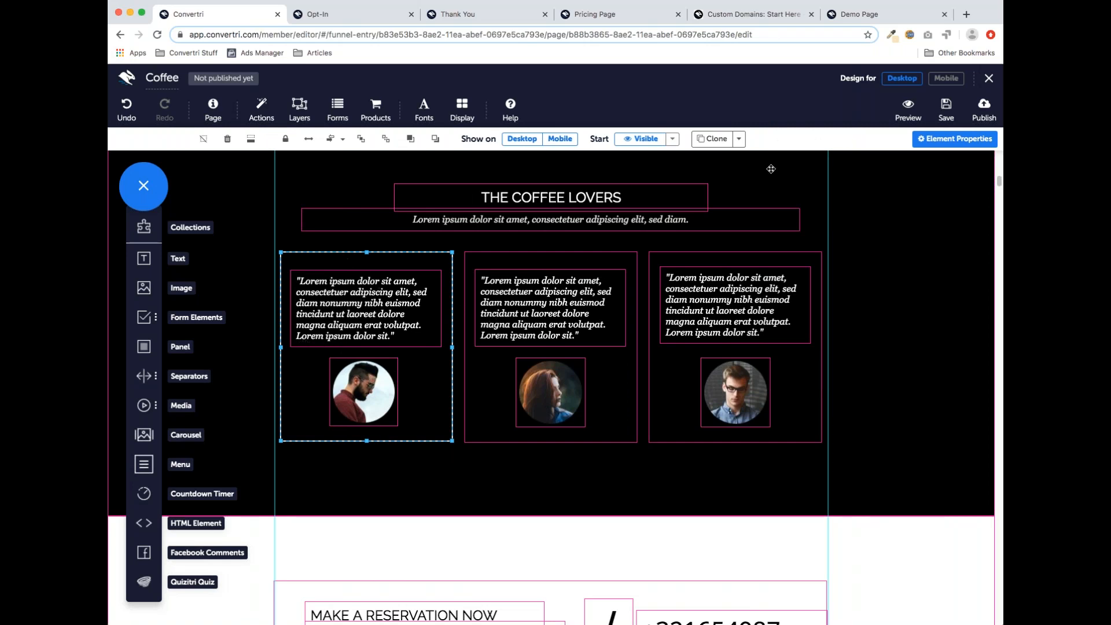
pyautogui.click(947, 78)
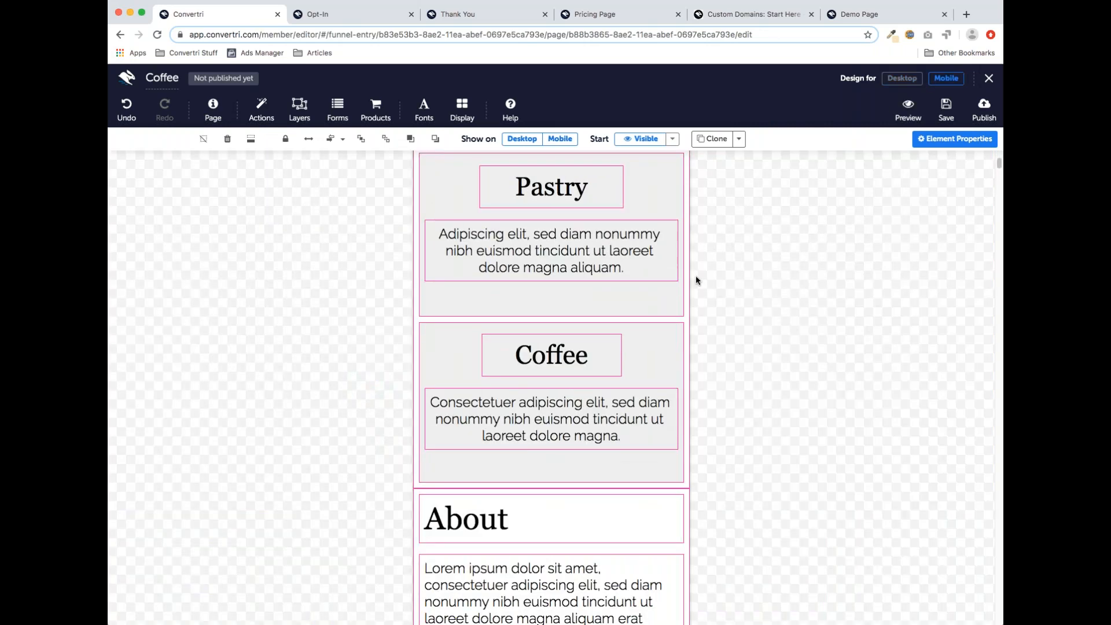
pyautogui.scroll(-10, 714, 255)
pyautogui.scroll(-7, 529, 428)
pyautogui.scroll(-3, 529, 428)
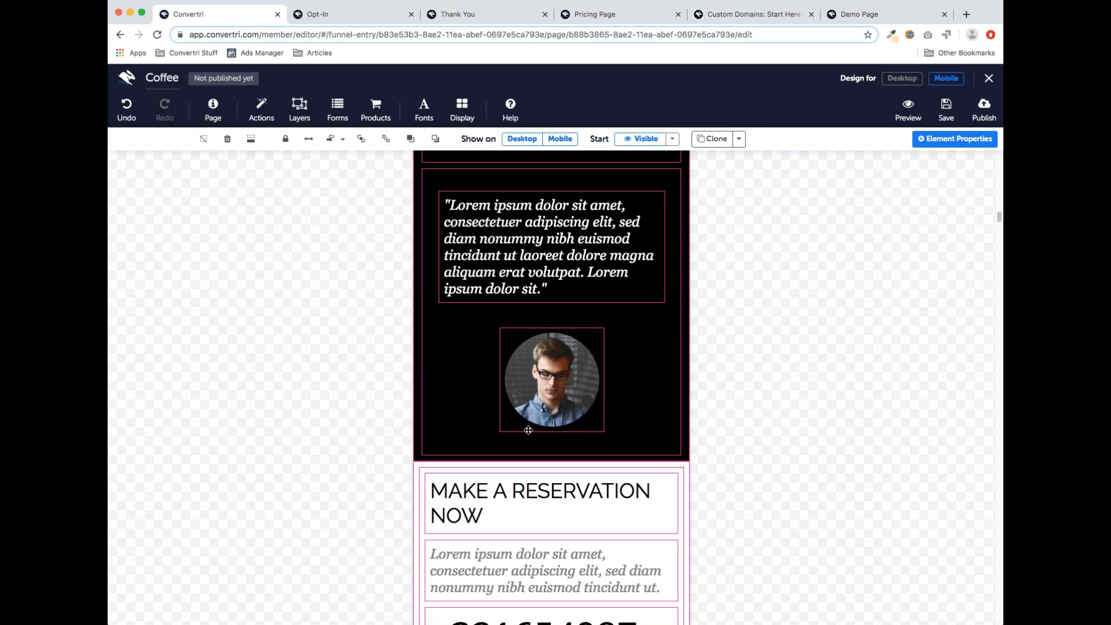
# Select the Facebook, Pinterest, Instagram and Twitter icons in the footer, and compare their arrangement between the mobile and desktop designs
pyautogui.scroll(-6, 727, 325)
pyautogui.scroll(-2, 711, 414)
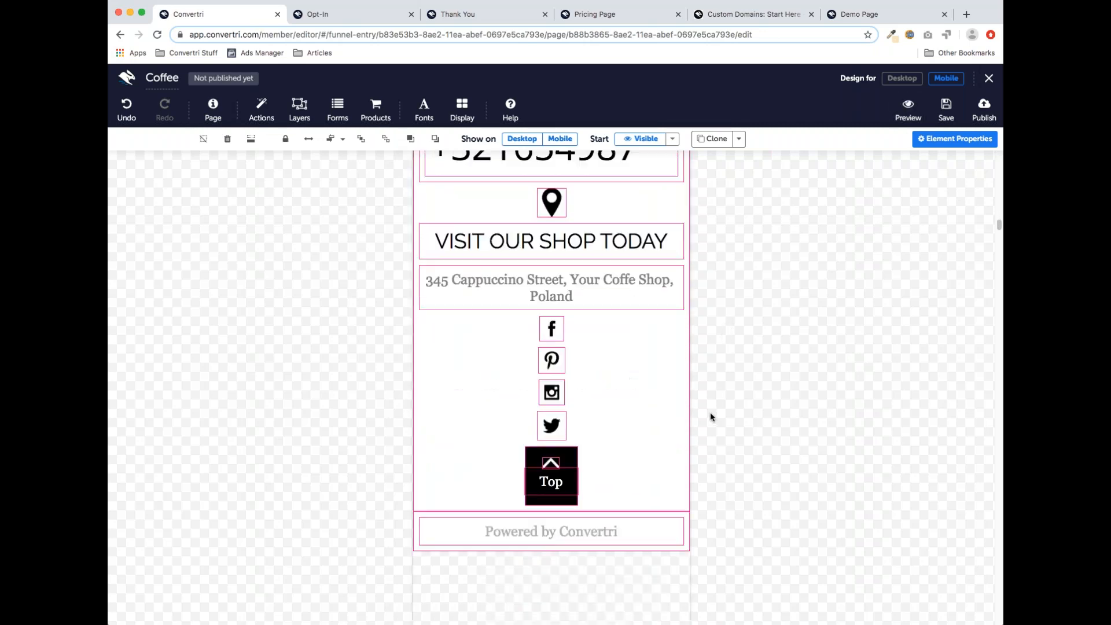
pyautogui.click(552, 333)
pyautogui.click(552, 365)
pyautogui.click(551, 396)
pyautogui.click(552, 427)
pyautogui.click(902, 78)
pyautogui.scroll(3, 691, 317)
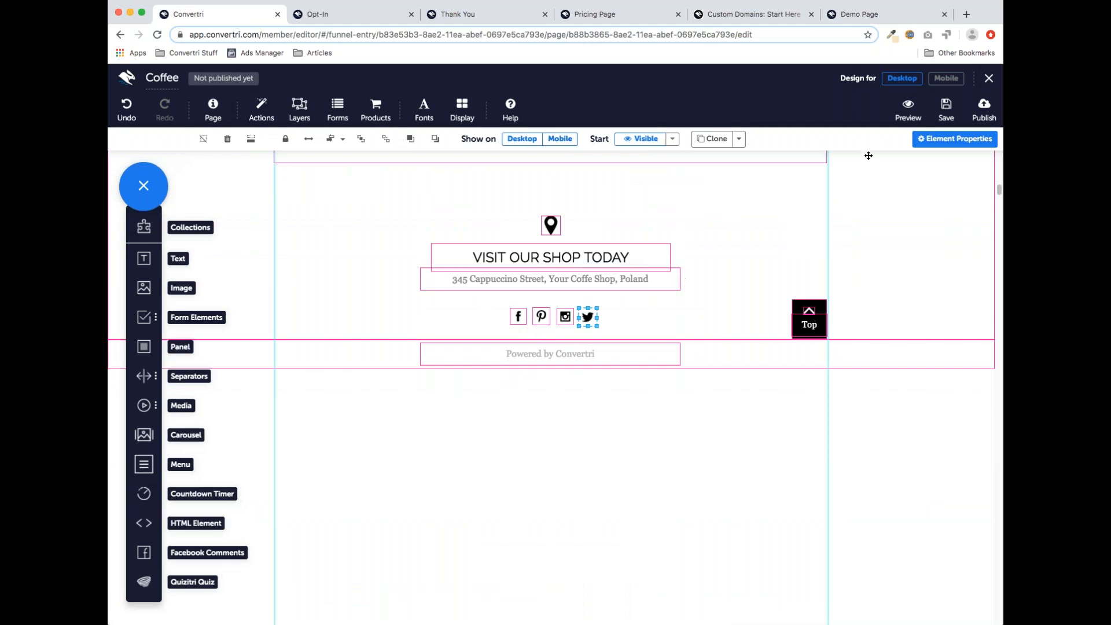
pyautogui.click(950, 78)
pyautogui.scroll(-4, 581, 174)
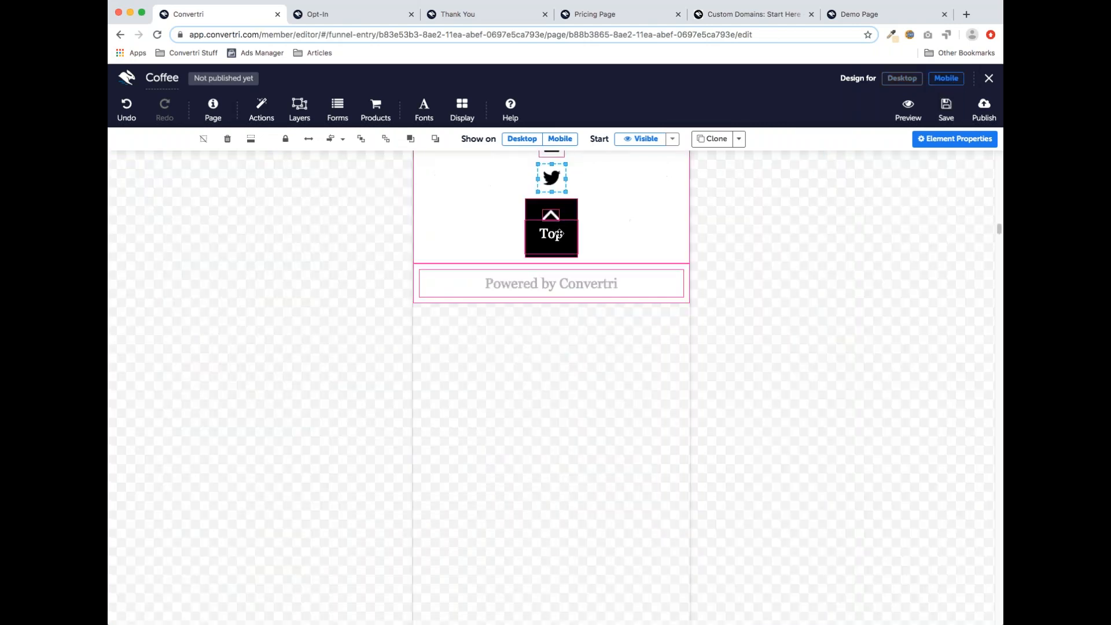
pyautogui.scroll(2, 580, 174)
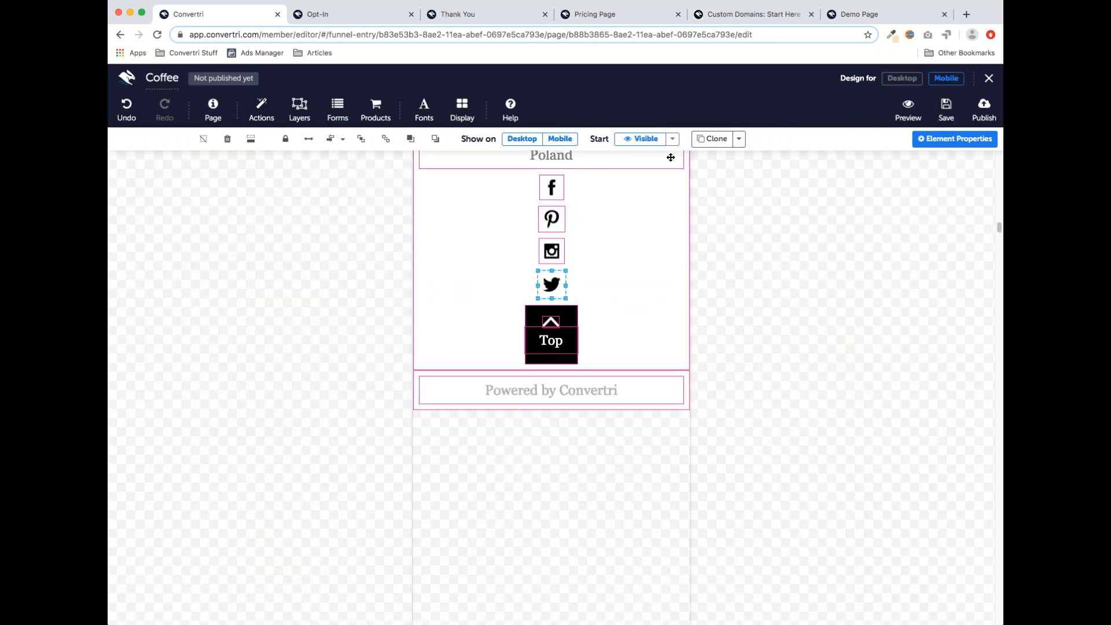
# Add a box over the four social icons in the desktop design, resize it to fit their row, and send it to the back
pyautogui.click(903, 78)
pyautogui.scroll(-2, 578, 359)
pyautogui.scroll(3, 578, 359)
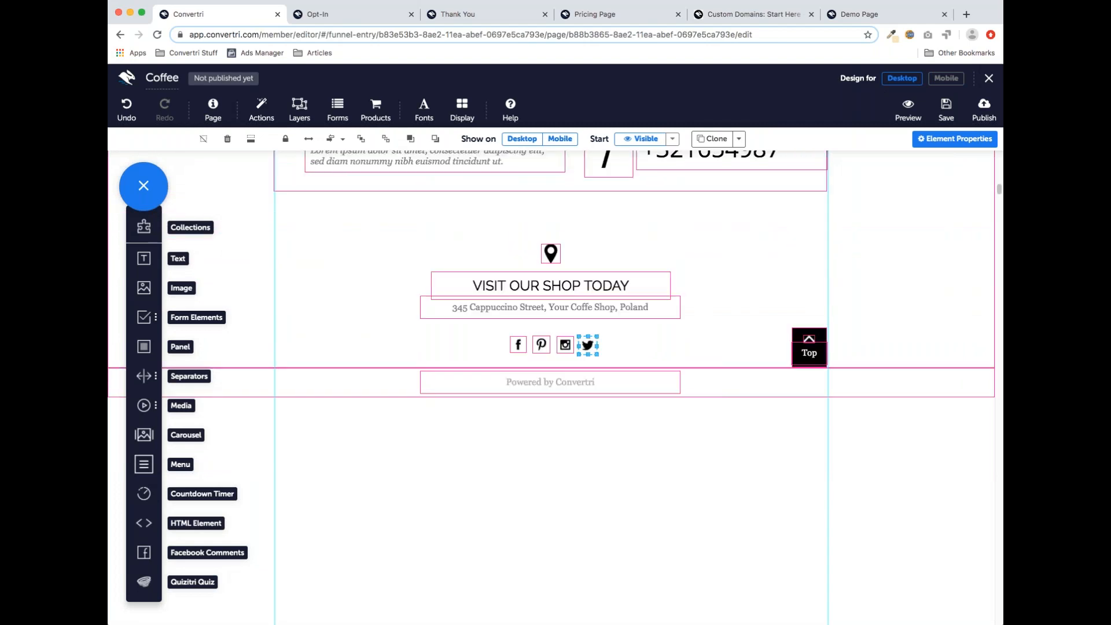
pyautogui.click(461, 356)
pyautogui.moveTo(154, 354); pyautogui.dragTo(501, 346)
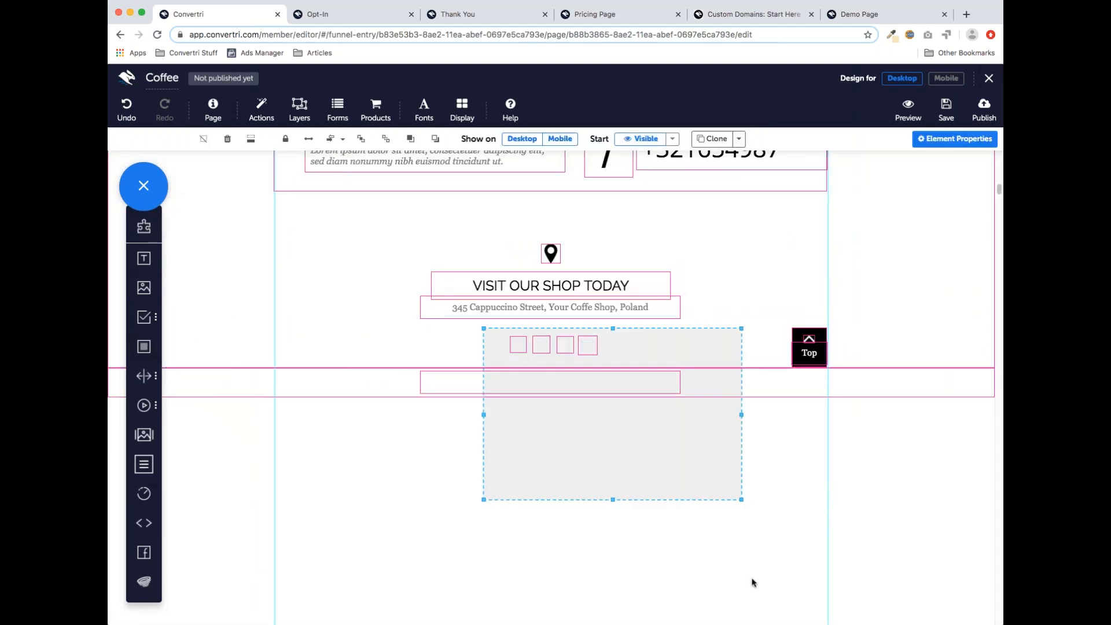
pyautogui.moveTo(741, 502); pyautogui.dragTo(620, 360)
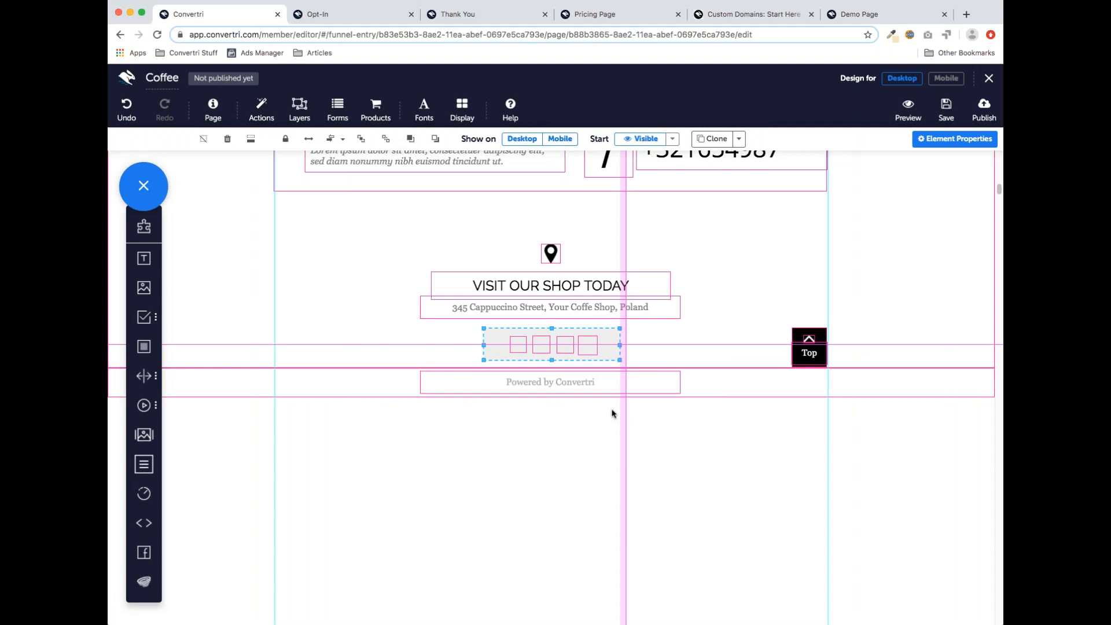
pyautogui.click(433, 139)
pyautogui.click(433, 139)
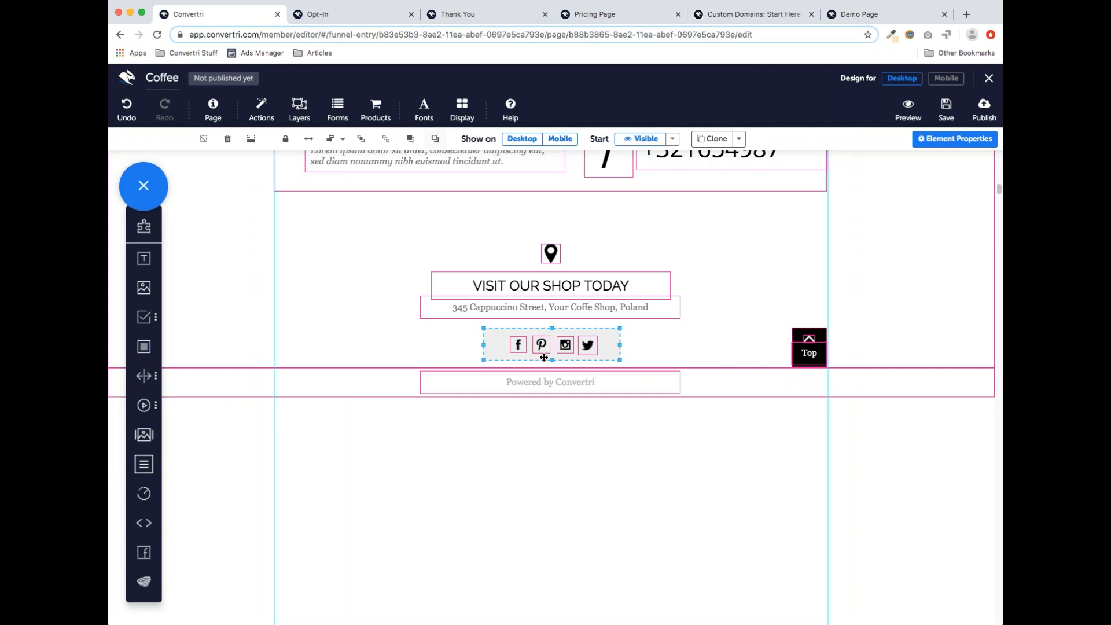
pyautogui.click(550, 436)
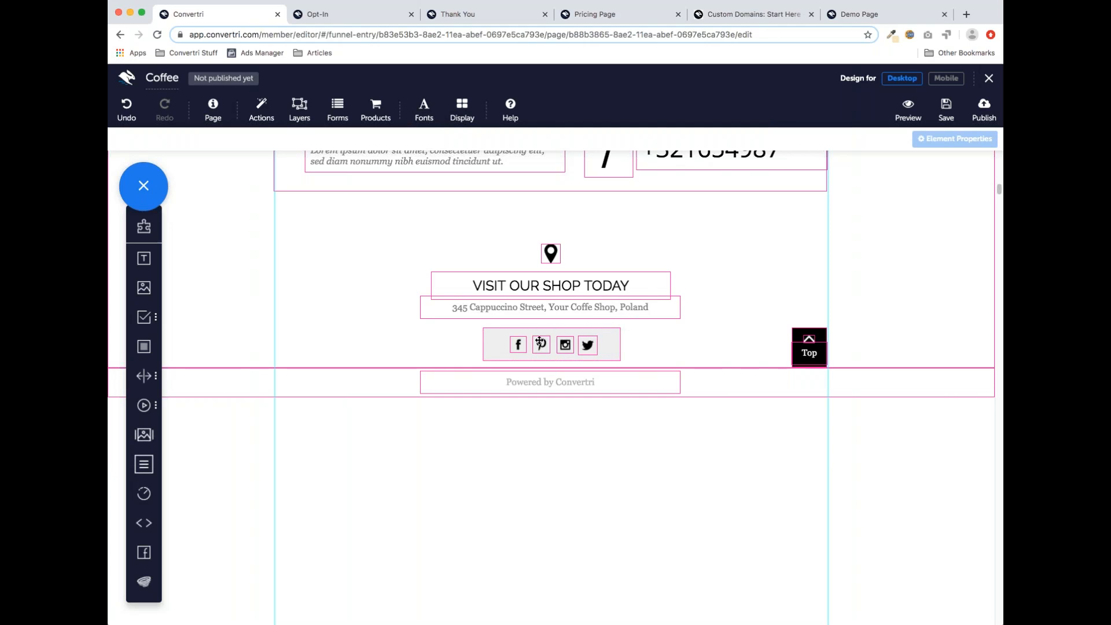
# Inspect the position and size of the social icon box in the desktop design, and compare its layout in the mobile design
pyautogui.click(606, 334)
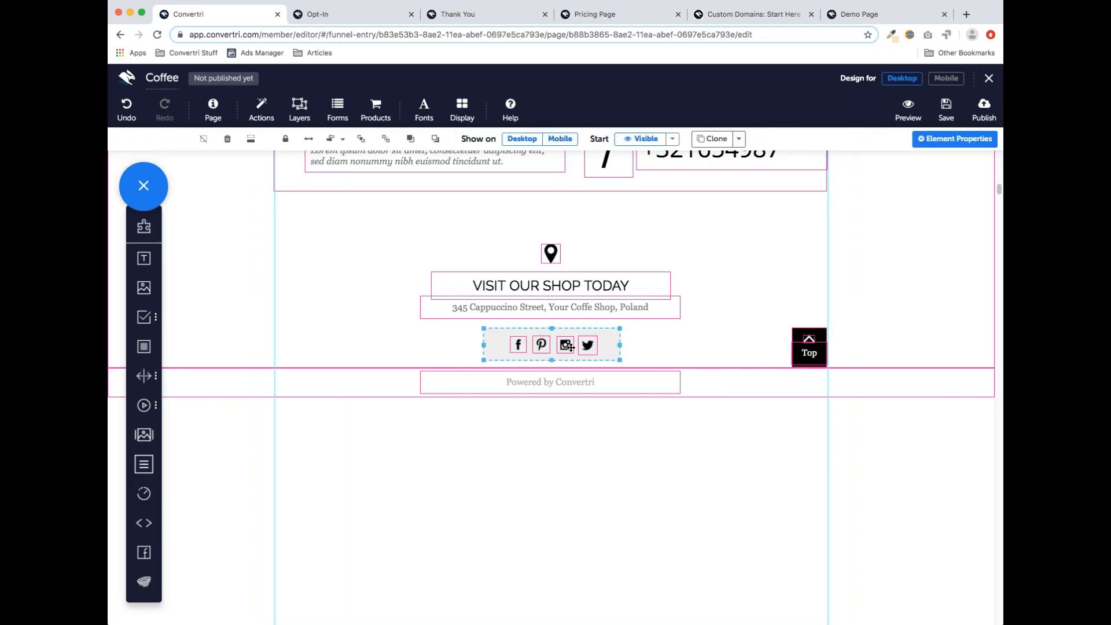
pyautogui.click(947, 145)
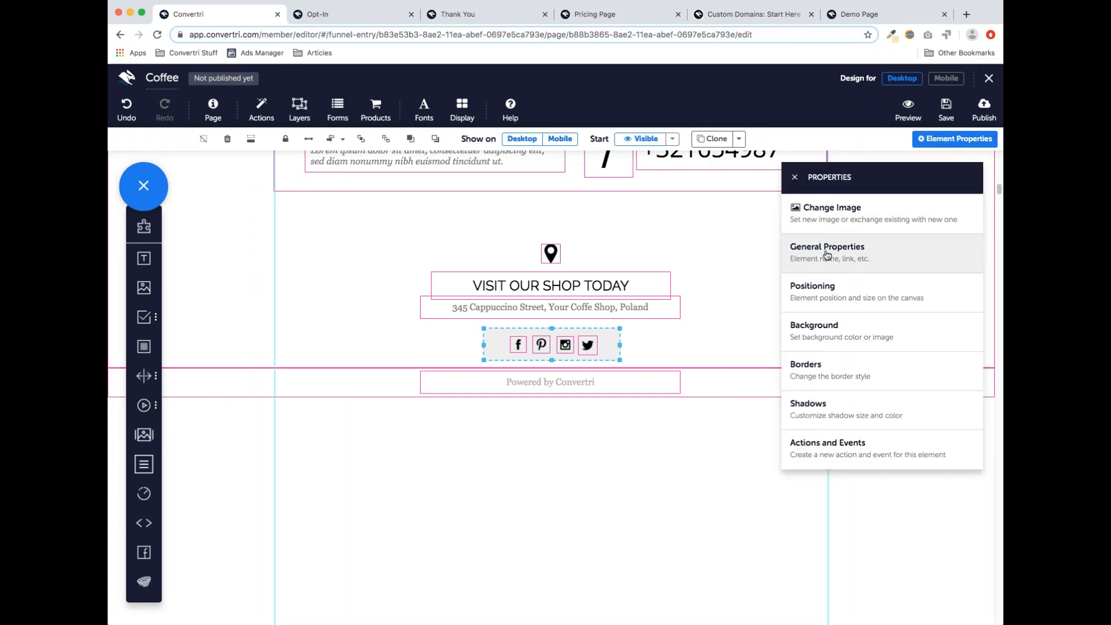
pyautogui.click(810, 295)
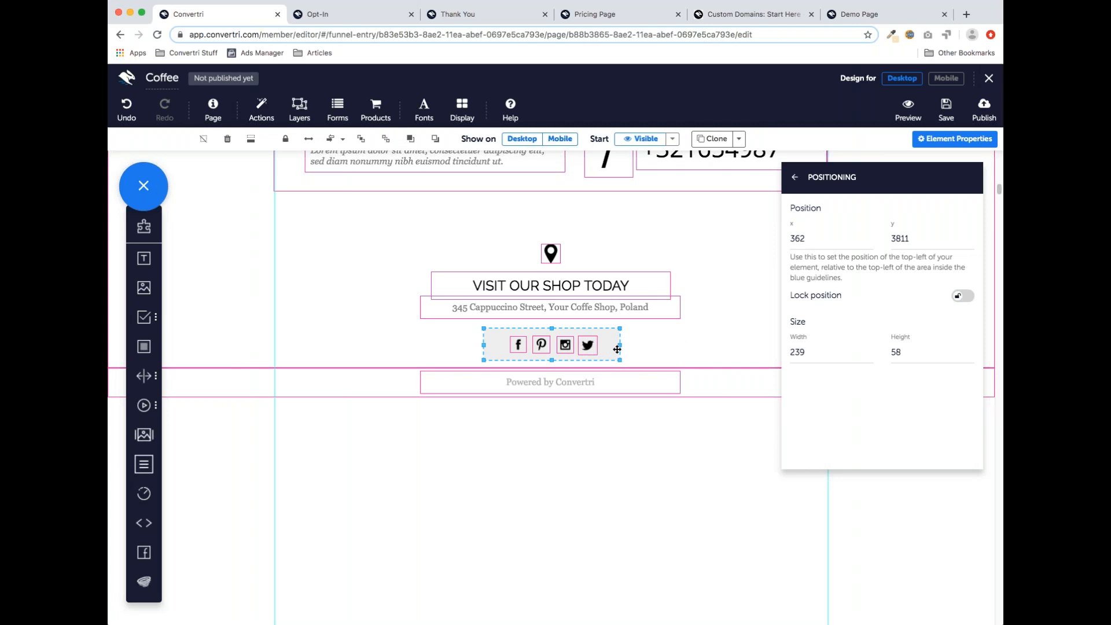
pyautogui.click(939, 81)
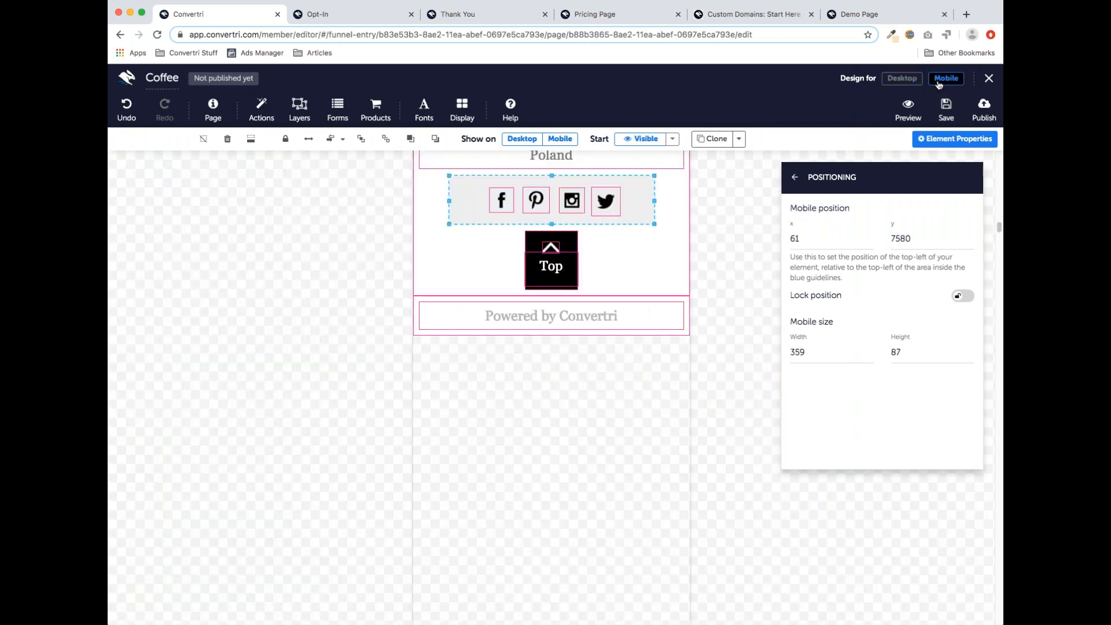
pyautogui.scroll(1, 584, 261)
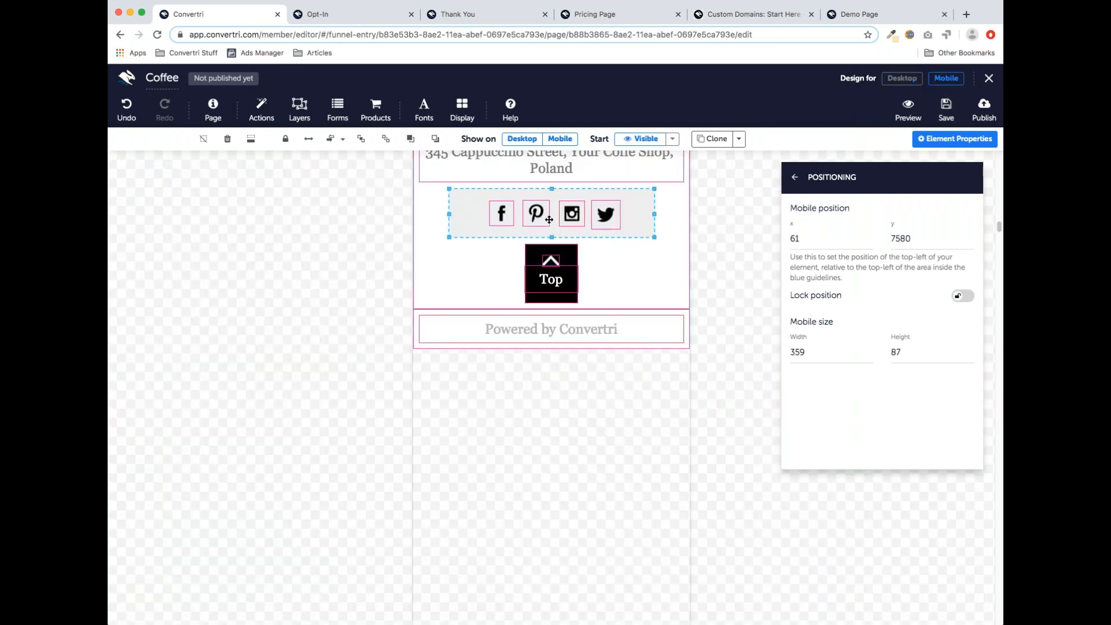
# Widen the social icon box on desktop to a width of about 401, and check how its icons stack in the mobile design
pyautogui.click(904, 79)
pyautogui.moveTo(619, 331); pyautogui.dragTo(714, 324)
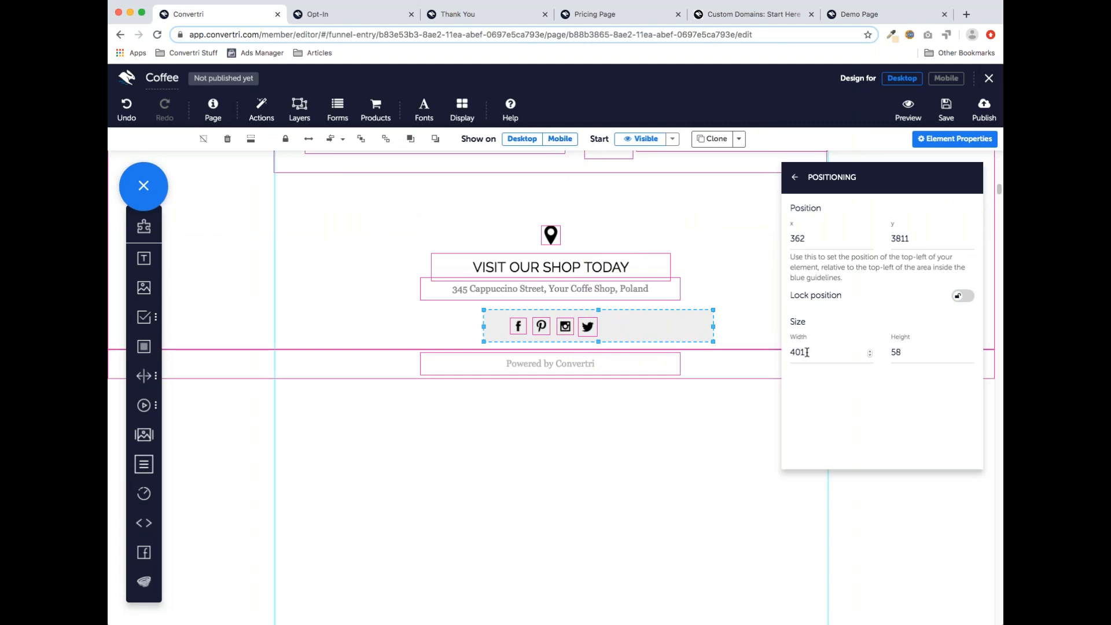
pyautogui.click(940, 82)
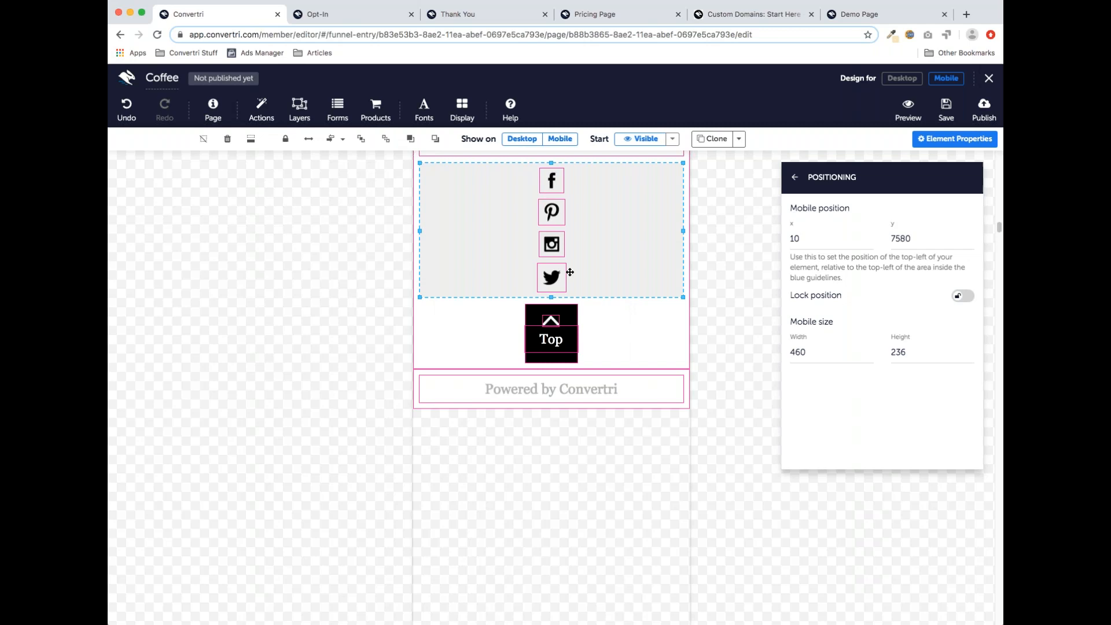
# Narrow the social icon box on desktop to a width of about 244, and check the icon row in the mobile design
pyautogui.click(901, 79)
pyautogui.moveTo(707, 180); pyautogui.dragTo(623, 184)
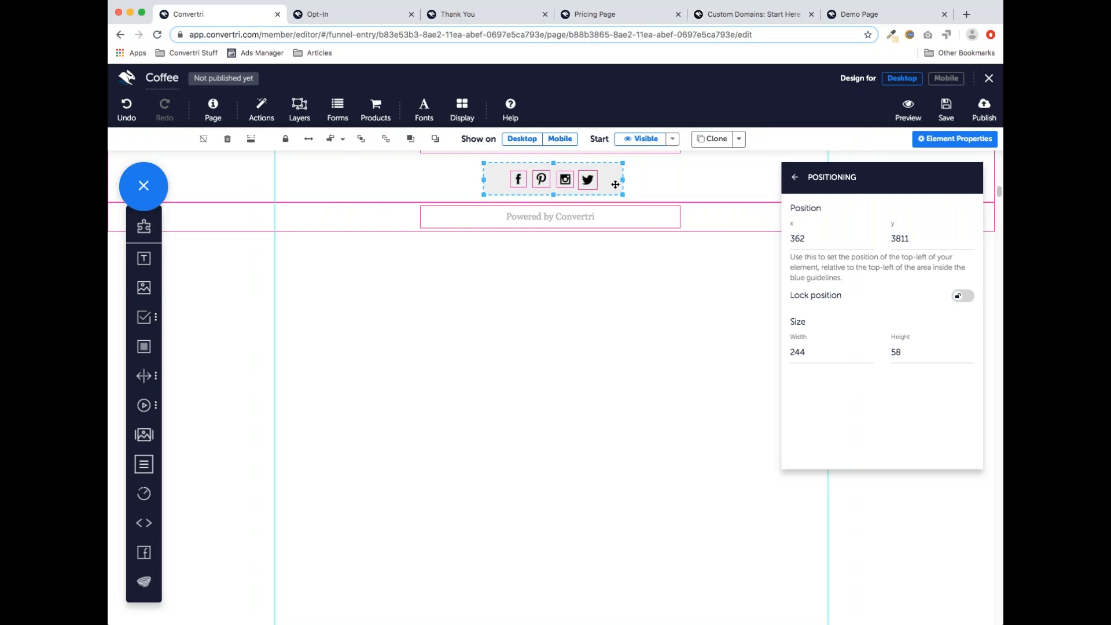
pyautogui.click(946, 80)
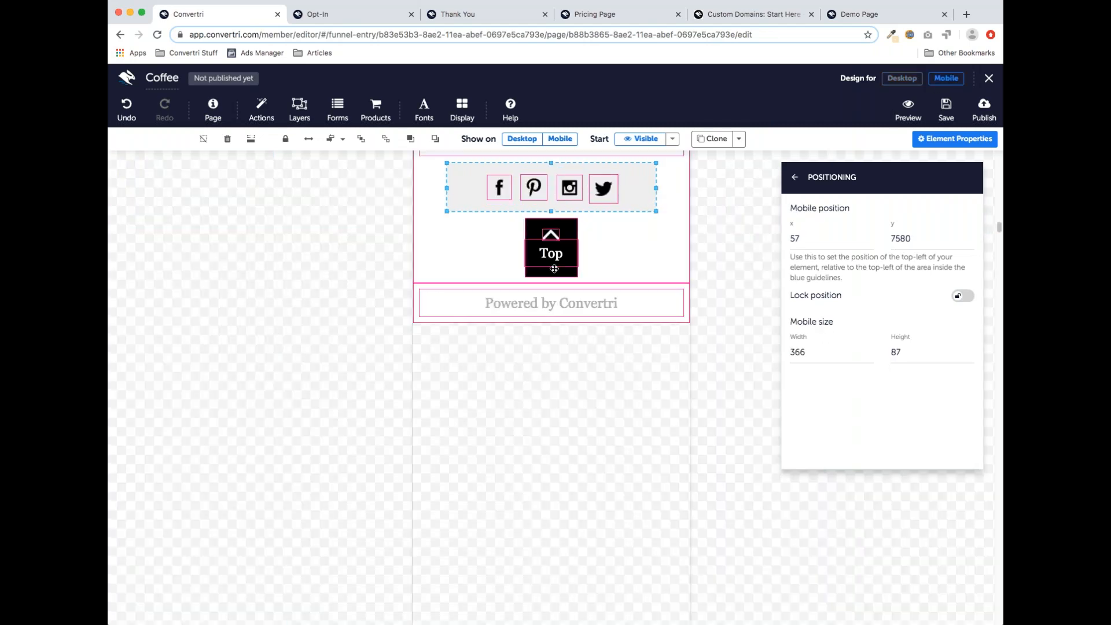
# Examine the footer and testimonial boxes in the mobile design, selecting the first testimonial's box
pyautogui.scroll(2, 555, 267)
pyautogui.scroll(3, 555, 268)
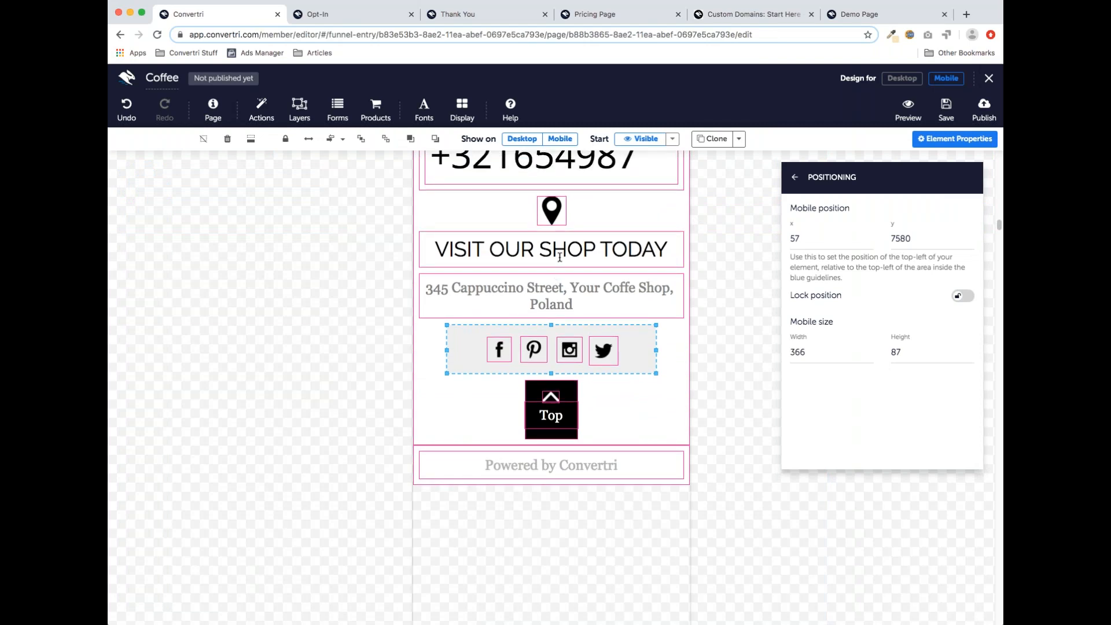
pyautogui.scroll(10, 559, 257)
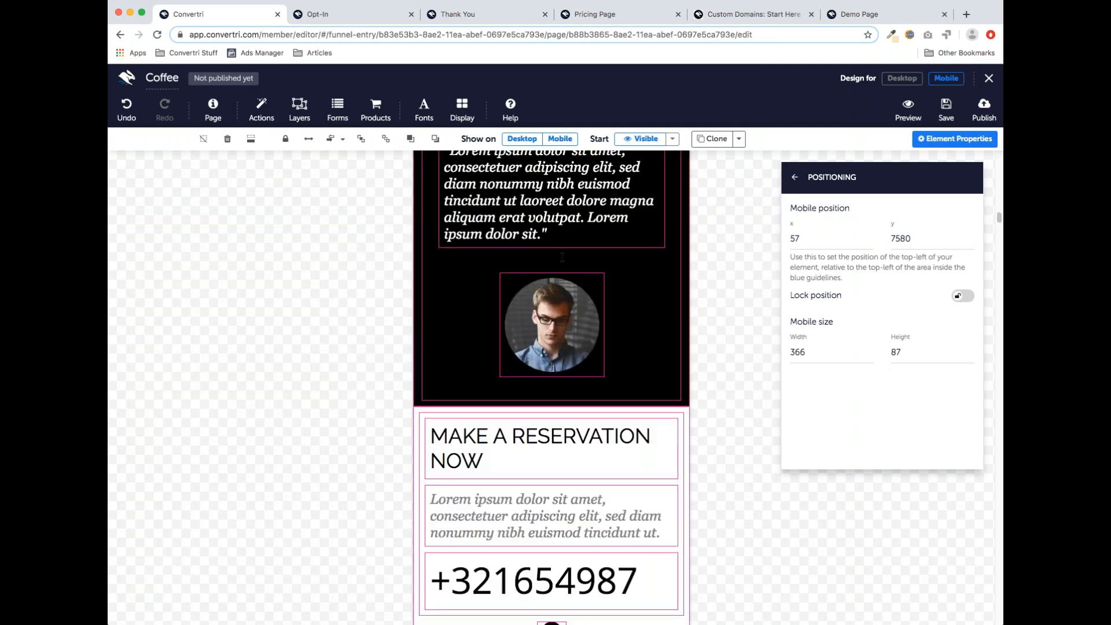
pyautogui.scroll(7, 562, 257)
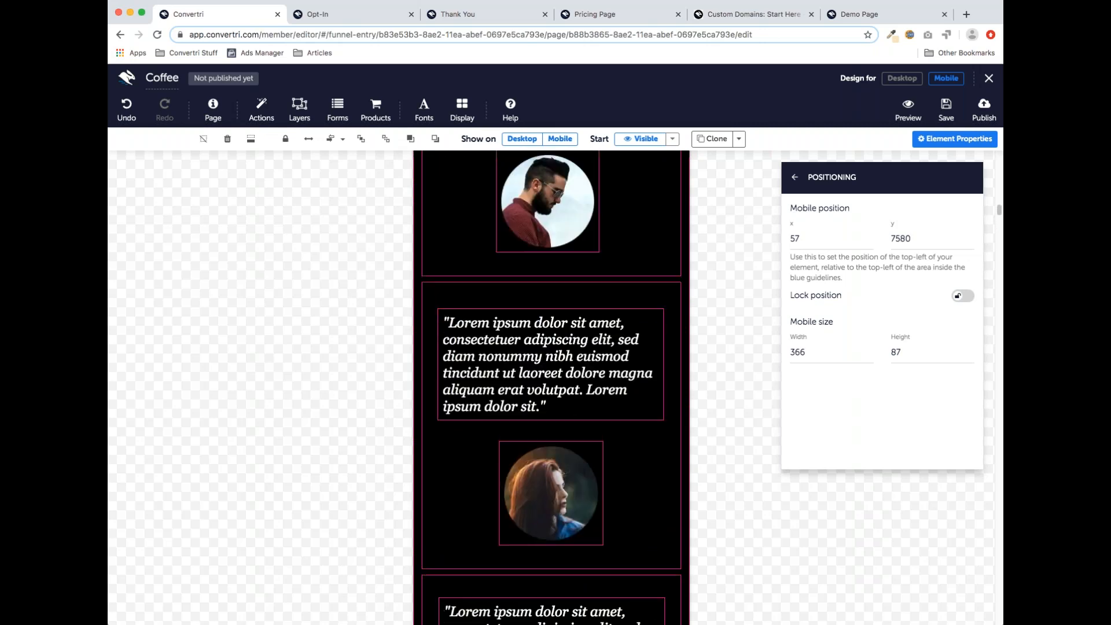
pyautogui.scroll(3, 551, 388)
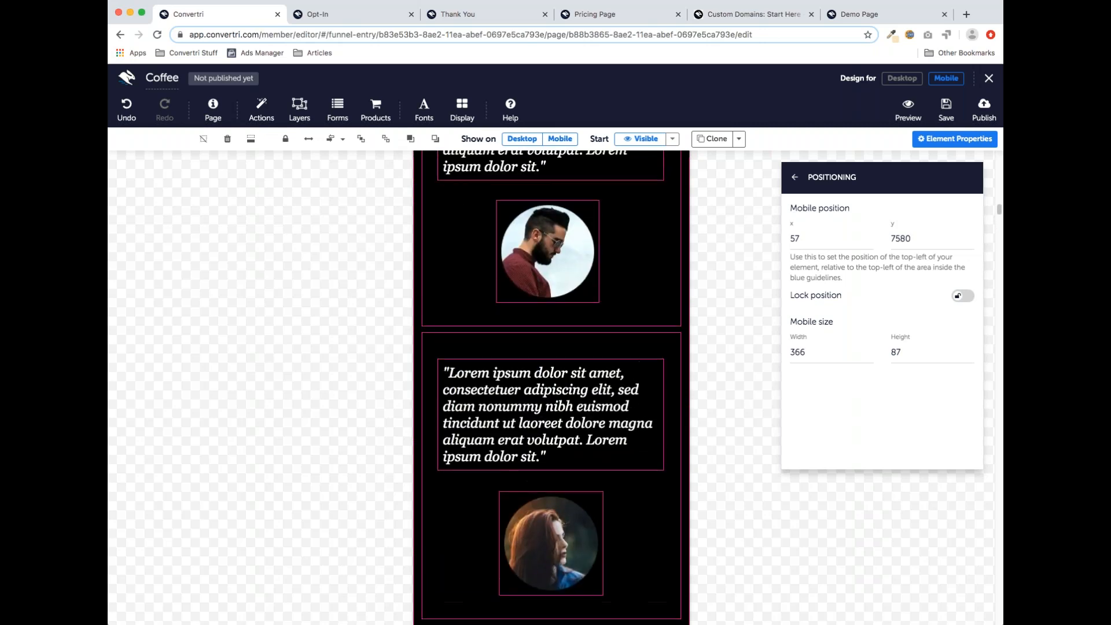
pyautogui.scroll(4, 551, 388)
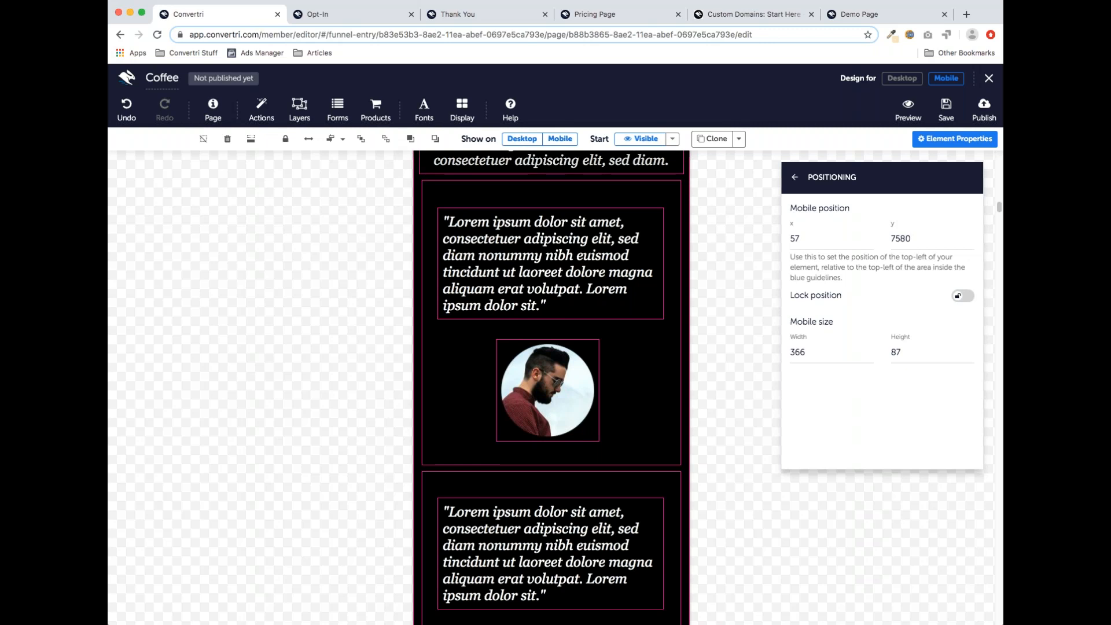
pyautogui.click(649, 331)
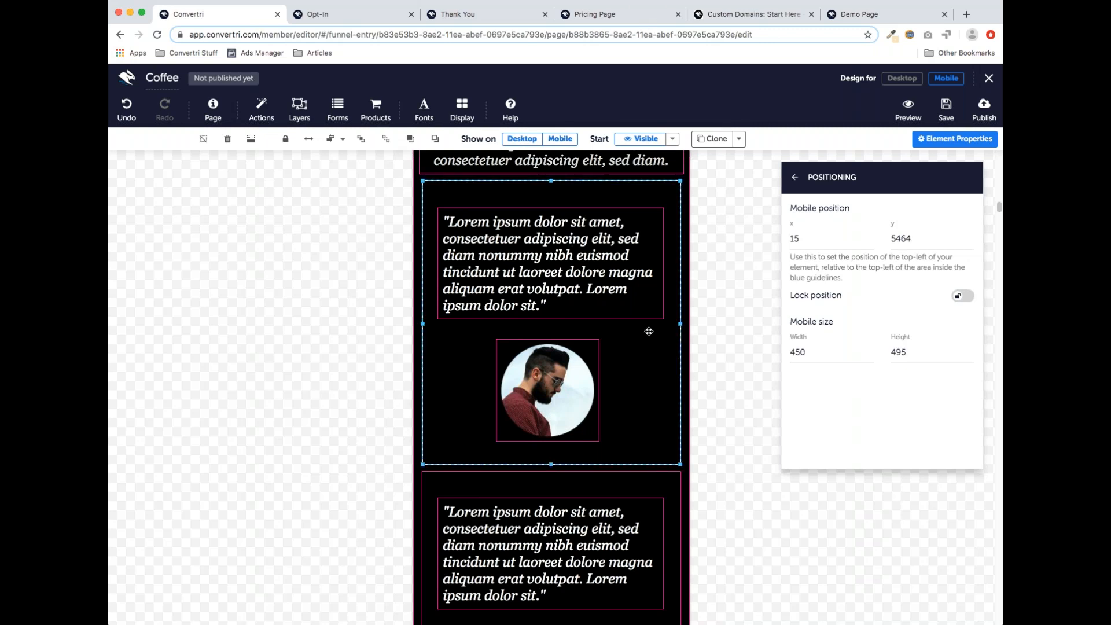
# In the desktop design, move the three testimonial photos out of their quote boxes into the black area below
pyautogui.click(903, 83)
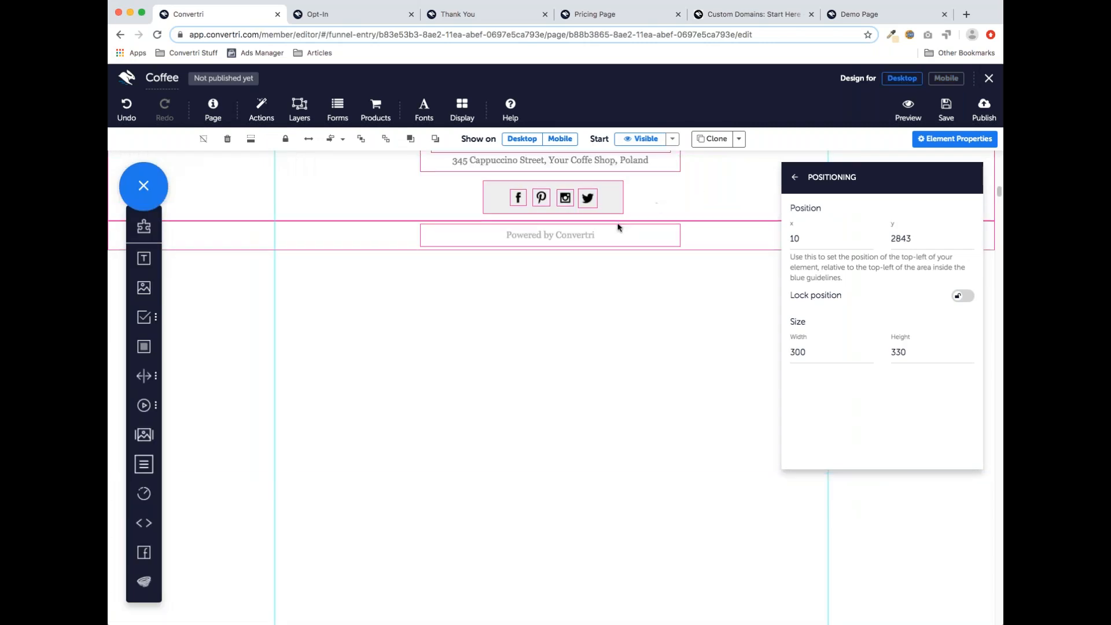
pyautogui.click(796, 177)
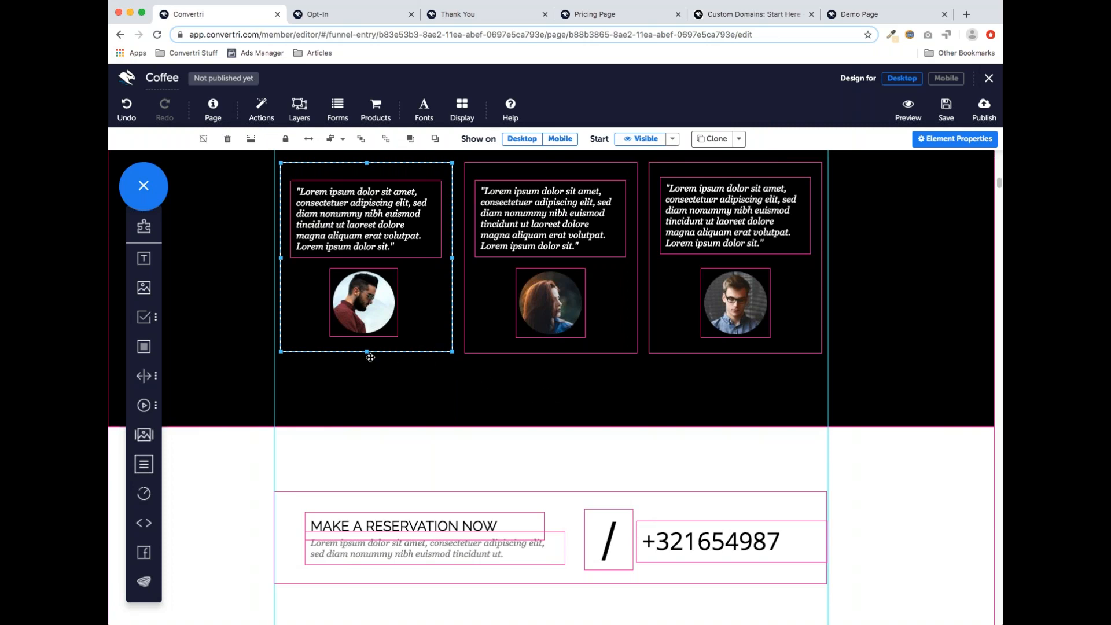
pyautogui.moveTo(367, 352); pyautogui.dragTo(317, 395)
pyautogui.click(358, 327)
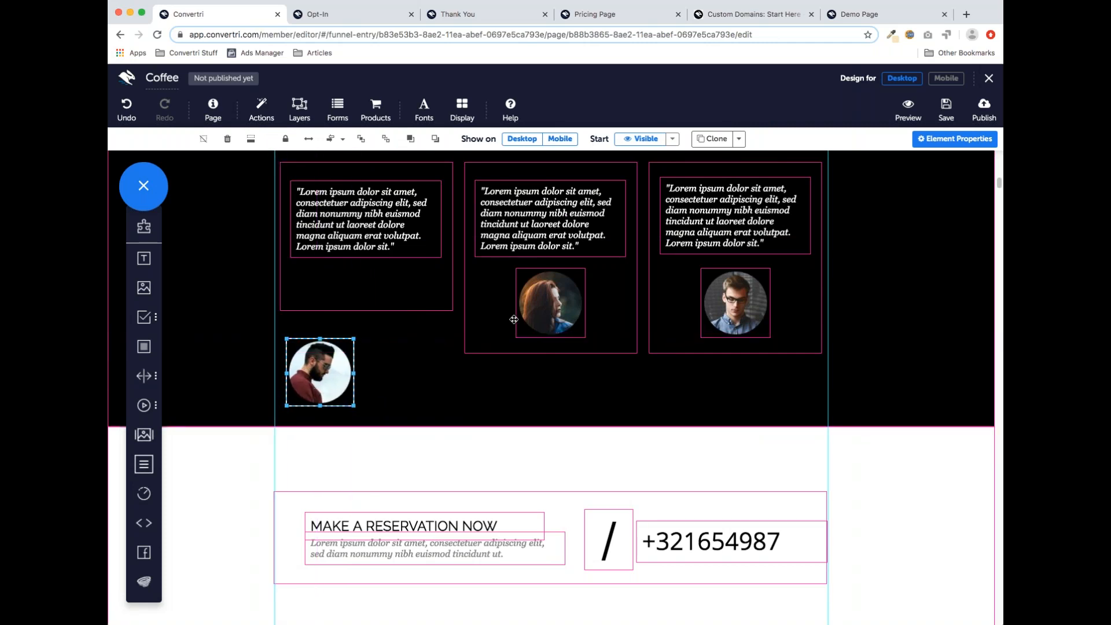
pyautogui.click(550, 349)
pyautogui.click(547, 311)
pyautogui.moveTo(547, 311); pyautogui.dragTo(437, 344)
pyautogui.moveTo(727, 290); pyautogui.dragTo(530, 368)
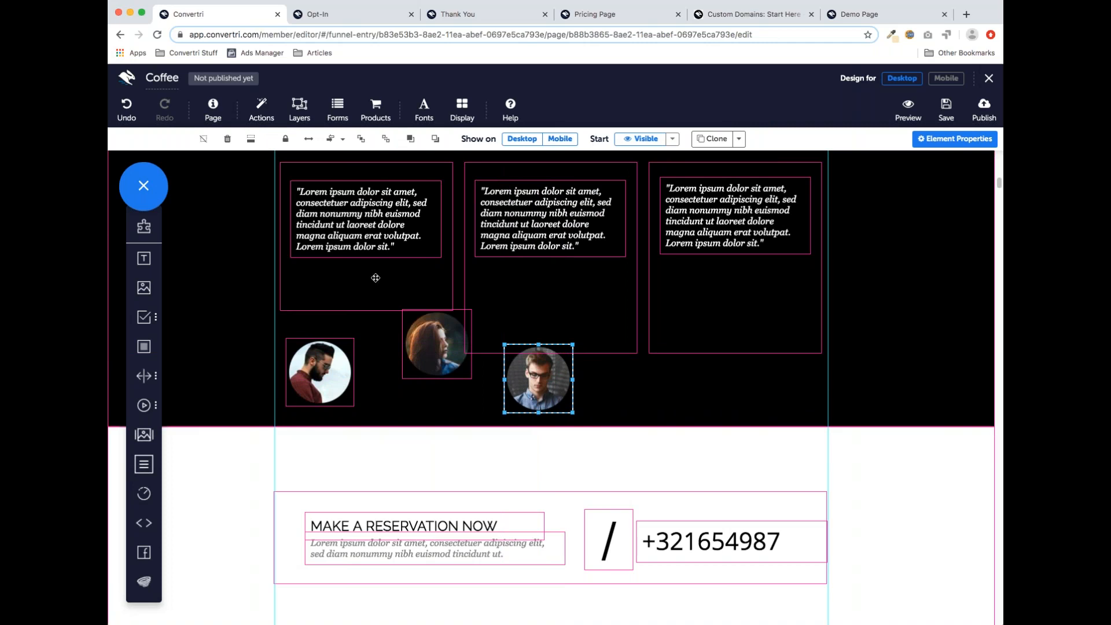
# Shorten the three testimonial boxes so that each encloses only its quote
pyautogui.click(367, 309)
pyautogui.moveTo(367, 312); pyautogui.dragTo(367, 269)
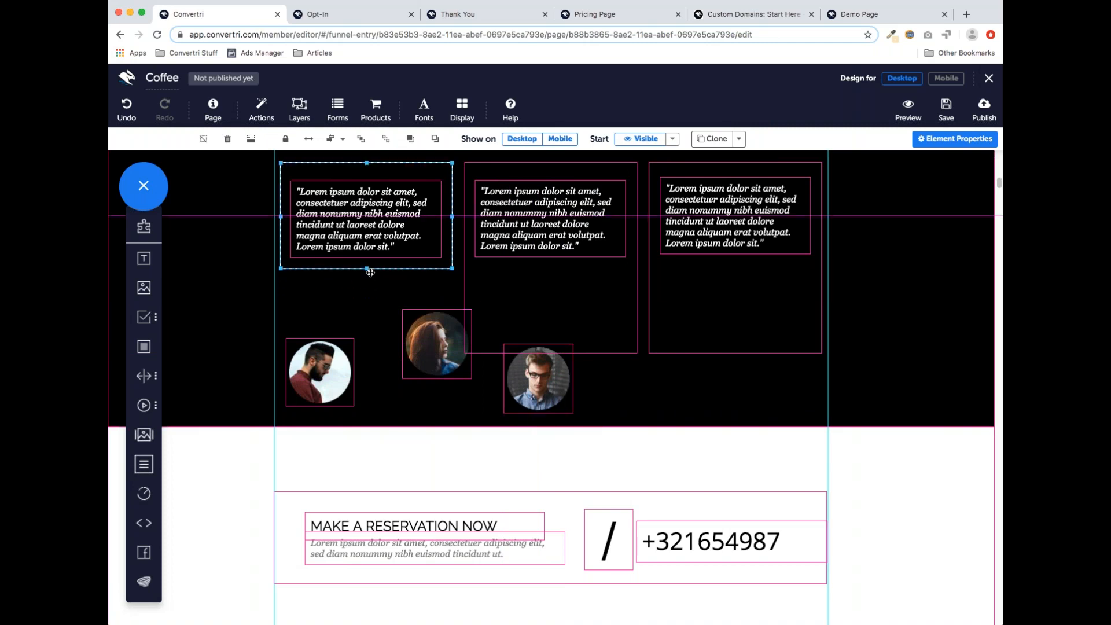
pyautogui.click(548, 353)
pyautogui.moveTo(550, 352); pyautogui.dragTo(541, 275)
pyautogui.click(737, 341)
pyautogui.moveTo(737, 352); pyautogui.dragTo(724, 272)
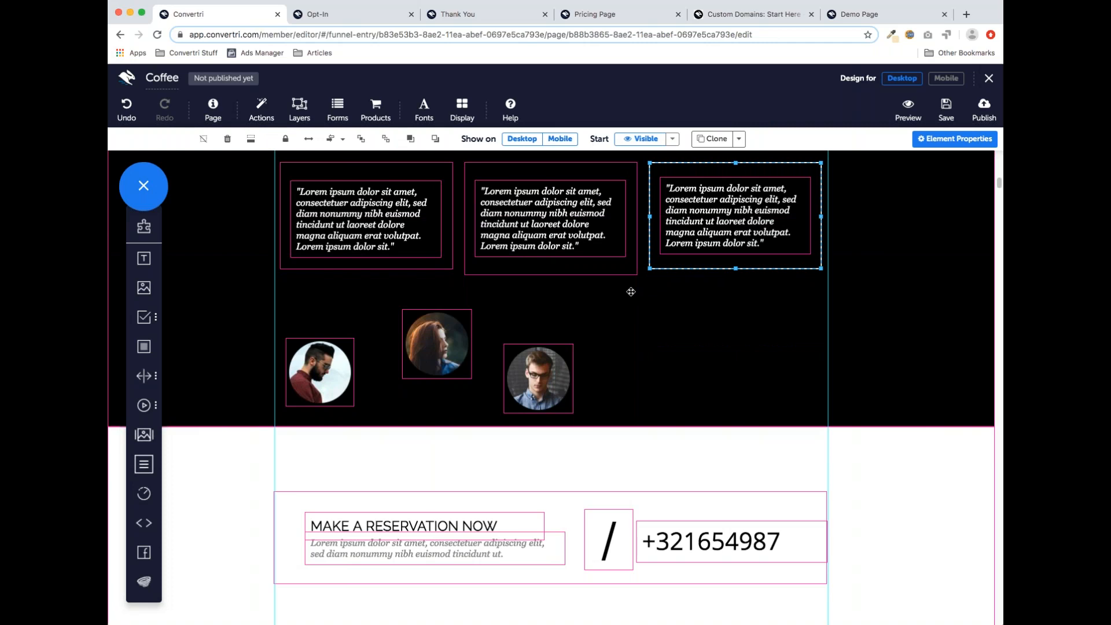
# Duplicate the second and third testimonial photos and place the copies beside the originals to form a row of five
pyautogui.click(552, 375)
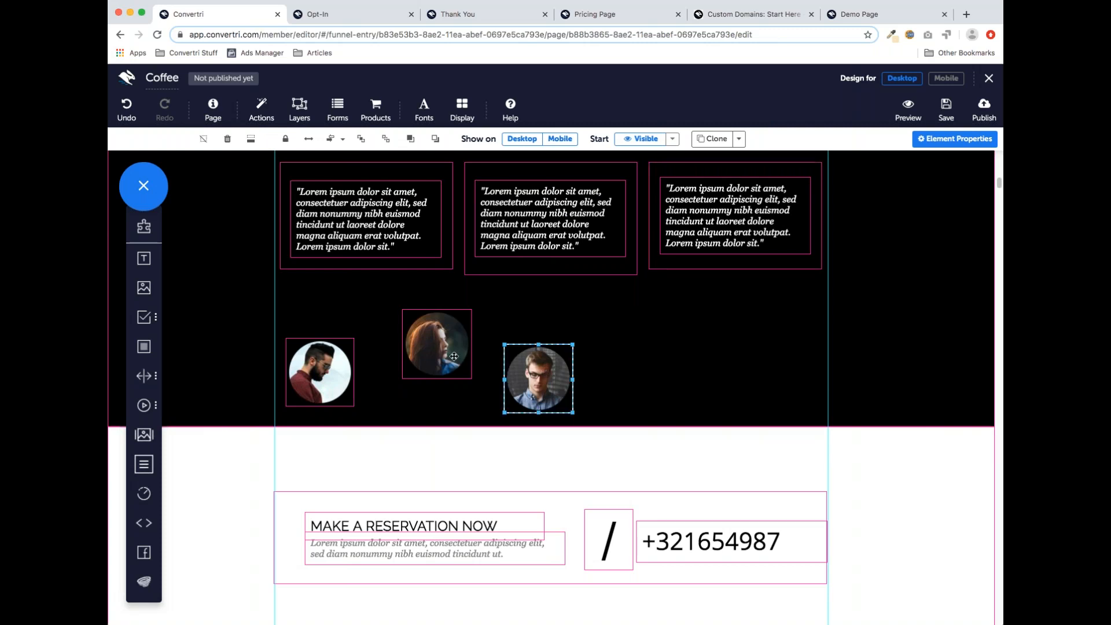
pyautogui.scroll(3, 506, 376)
pyautogui.scroll(-5, 328, 312)
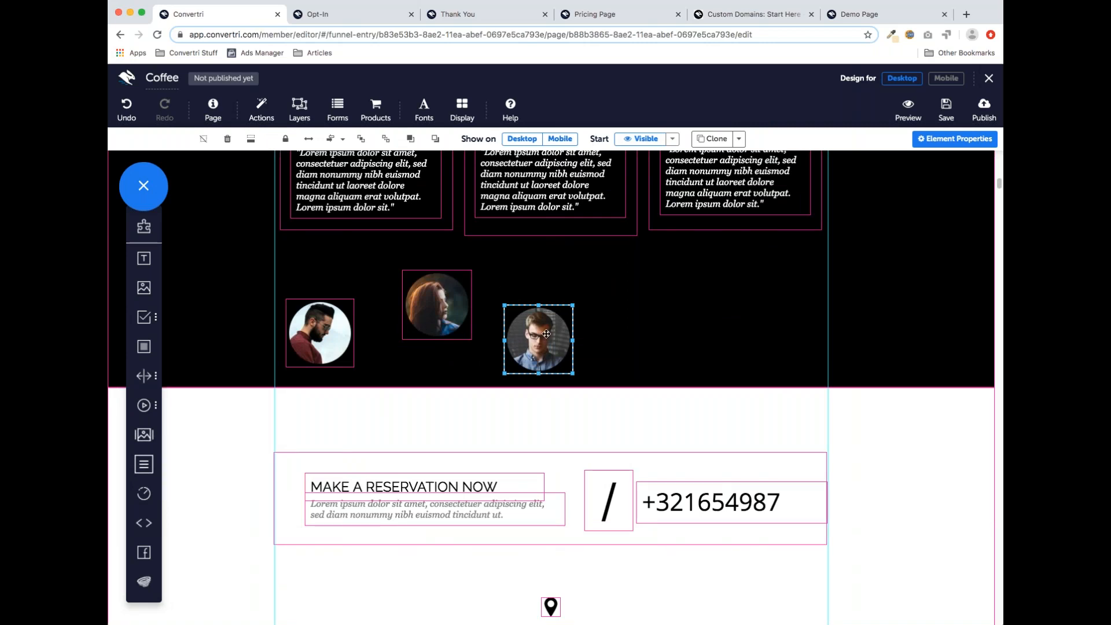
pyautogui.click(445, 316)
pyautogui.press('super+c')
pyautogui.press('super+v')
pyautogui.moveTo(654, 338); pyautogui.dragTo(619, 334)
pyautogui.click(563, 361)
pyautogui.press('super+c')
pyautogui.press('super+v')
pyautogui.moveTo(563, 362); pyautogui.dragTo(750, 339)
pyautogui.moveTo(437, 306)
pyautogui.mouseDown()
pyautogui.moveTo(416, 308)
pyautogui.moveTo(427, 307)
pyautogui.mouseUp()
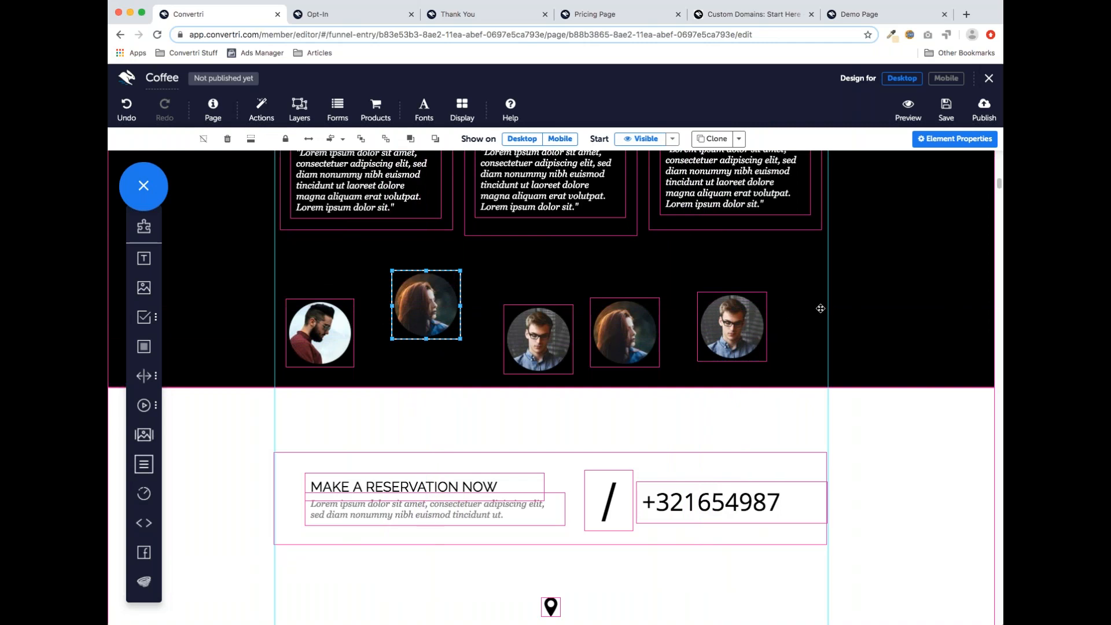
# Add a box spanning the page width around the five photos, fit it within the black section, and layer it behind them
pyautogui.moveTo(165, 403); pyautogui.dragTo(330, 286)
pyautogui.moveTo(534, 342); pyautogui.dragTo(828, 347)
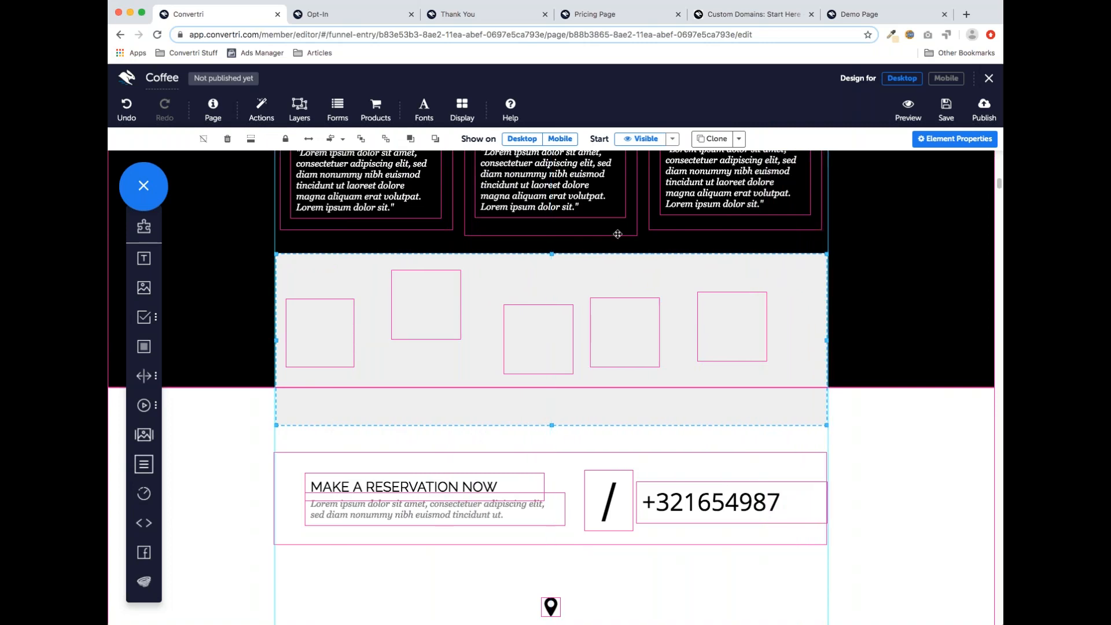
pyautogui.moveTo(552, 425); pyautogui.dragTo(556, 387)
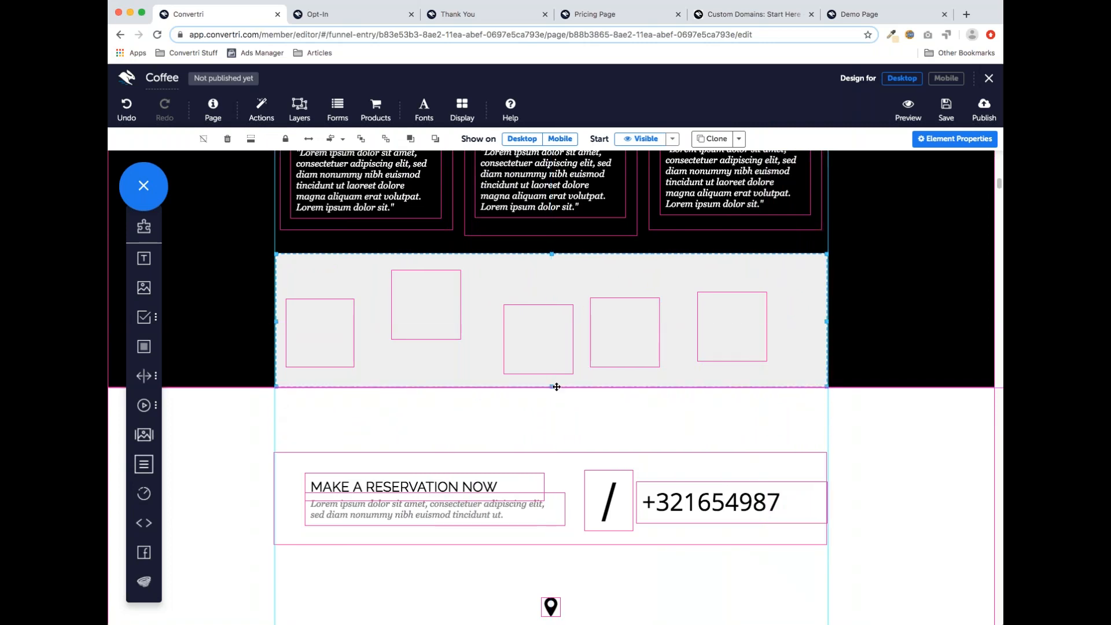
pyautogui.click(386, 139)
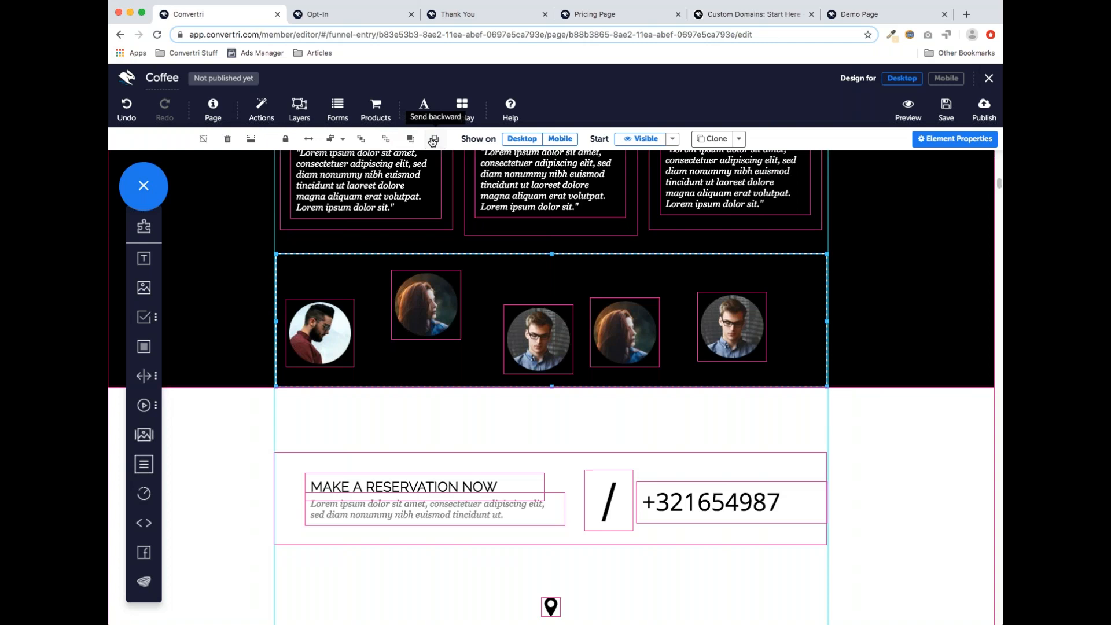
pyautogui.click(411, 141)
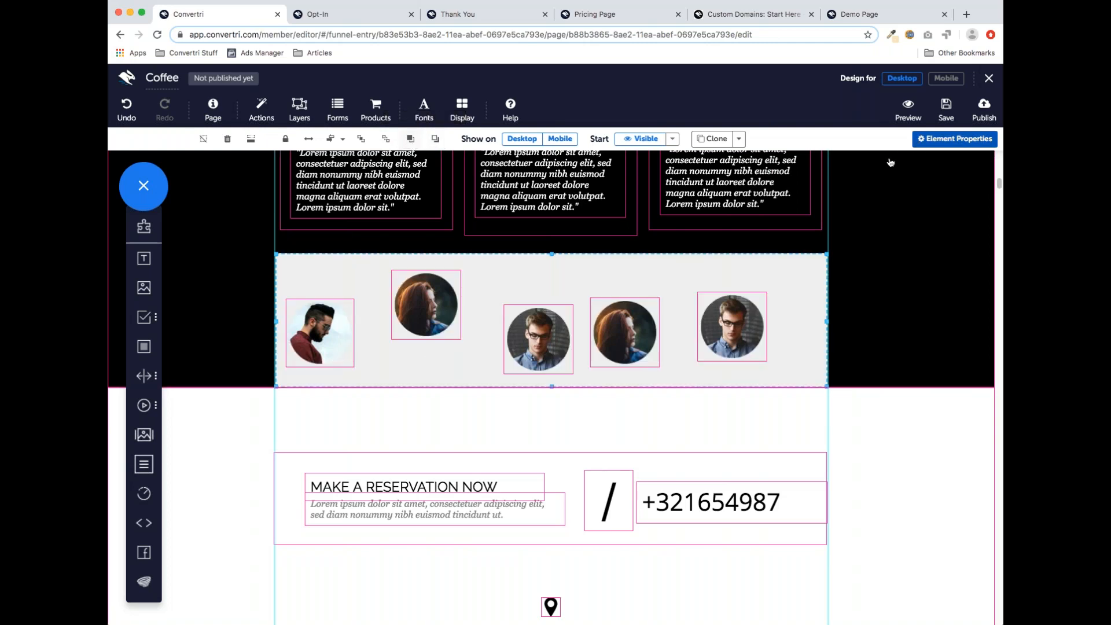
# Set the photo box's background fill to fully transparent, rgba(239, 239, 239, 0)
pyautogui.click(833, 337)
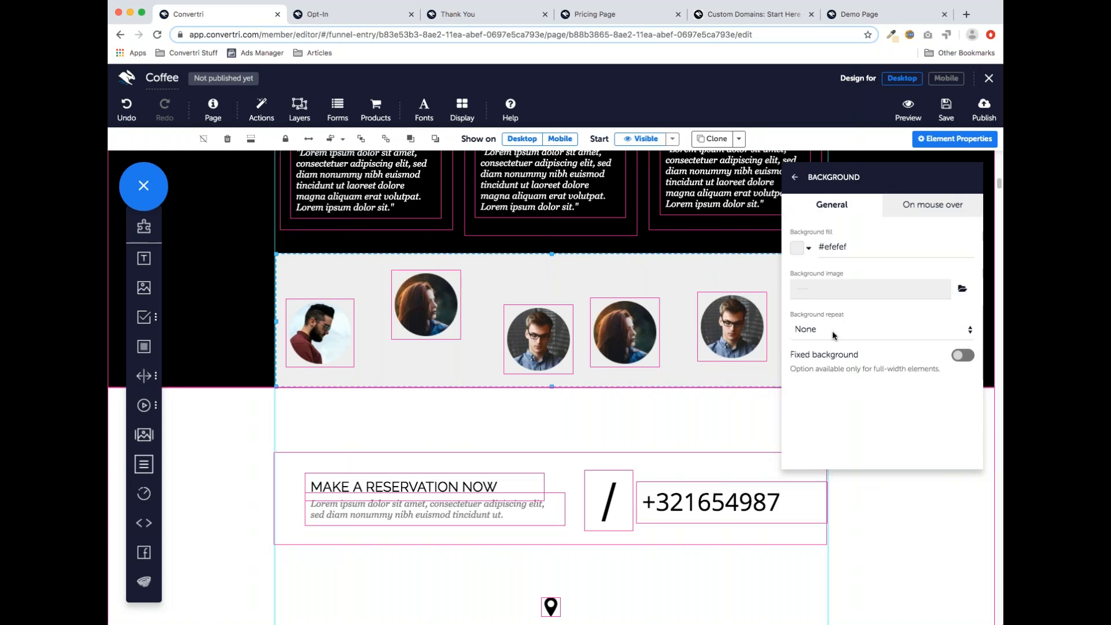
pyautogui.click(803, 250)
pyautogui.moveTo(966, 168); pyautogui.dragTo(962, 346)
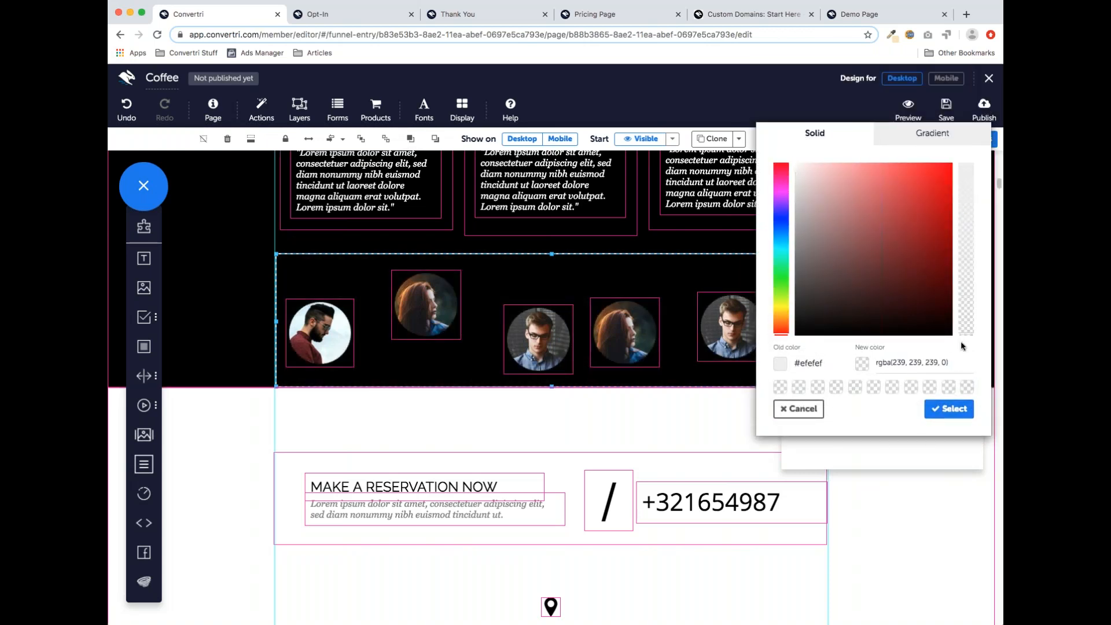
pyautogui.click(949, 408)
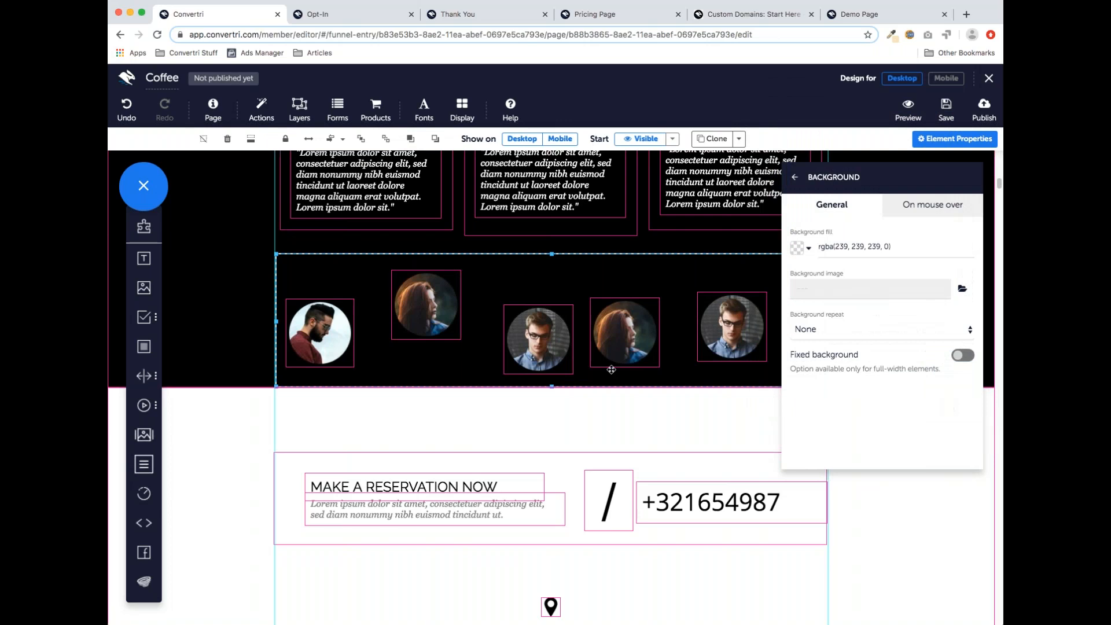
pyautogui.click(796, 177)
pyautogui.click(795, 179)
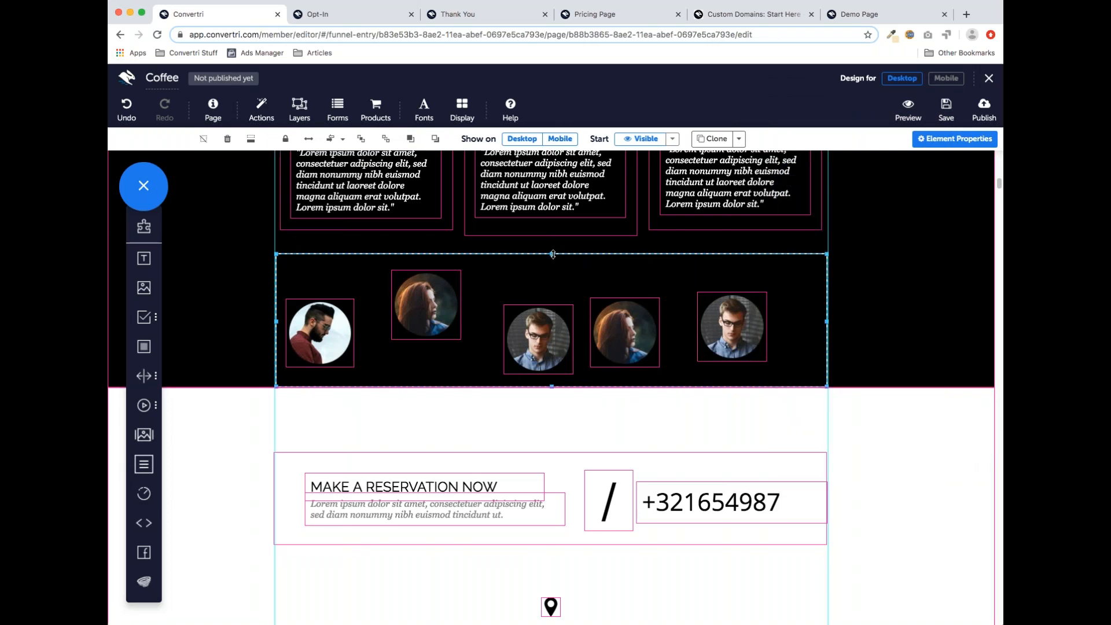
# Lower the top edge of the photo box and move the second photo slightly down inside it
pyautogui.moveTo(554, 252); pyautogui.dragTo(553, 265)
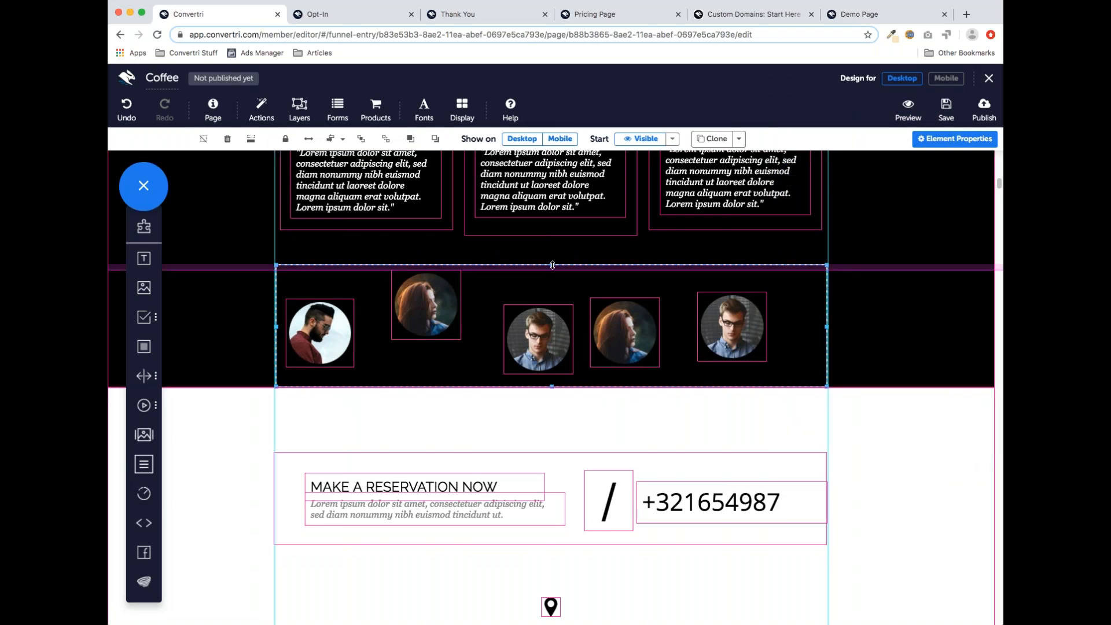
pyautogui.moveTo(422, 306); pyautogui.dragTo(430, 320)
# Middle-align the five photos inside their box and distribute them with the Horizontally Contained option
pyautogui.click(561, 279)
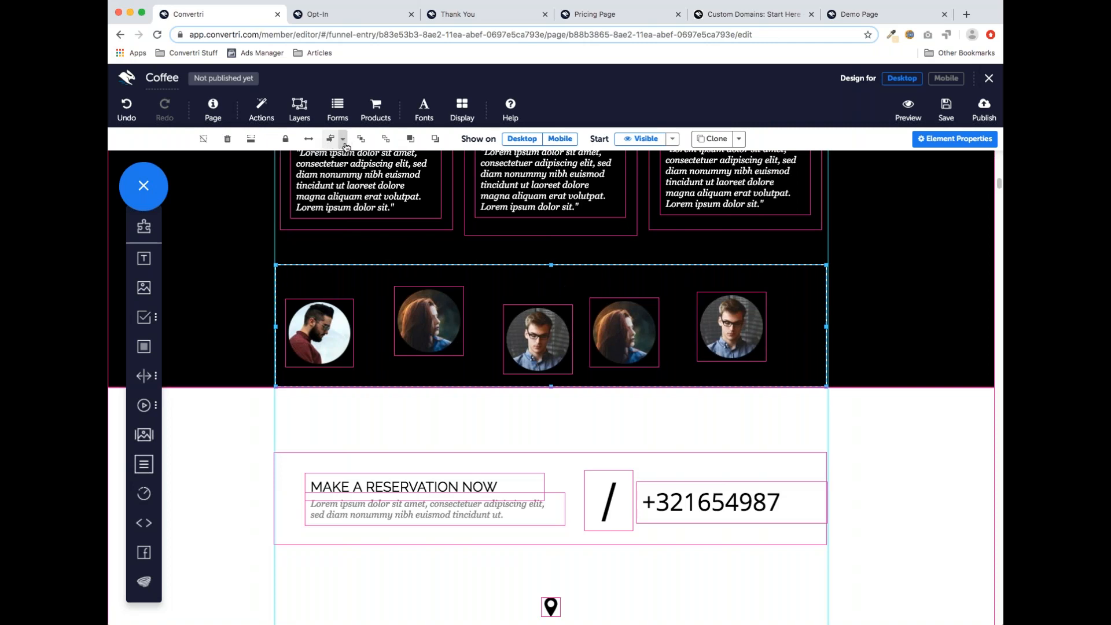
pyautogui.click(344, 139)
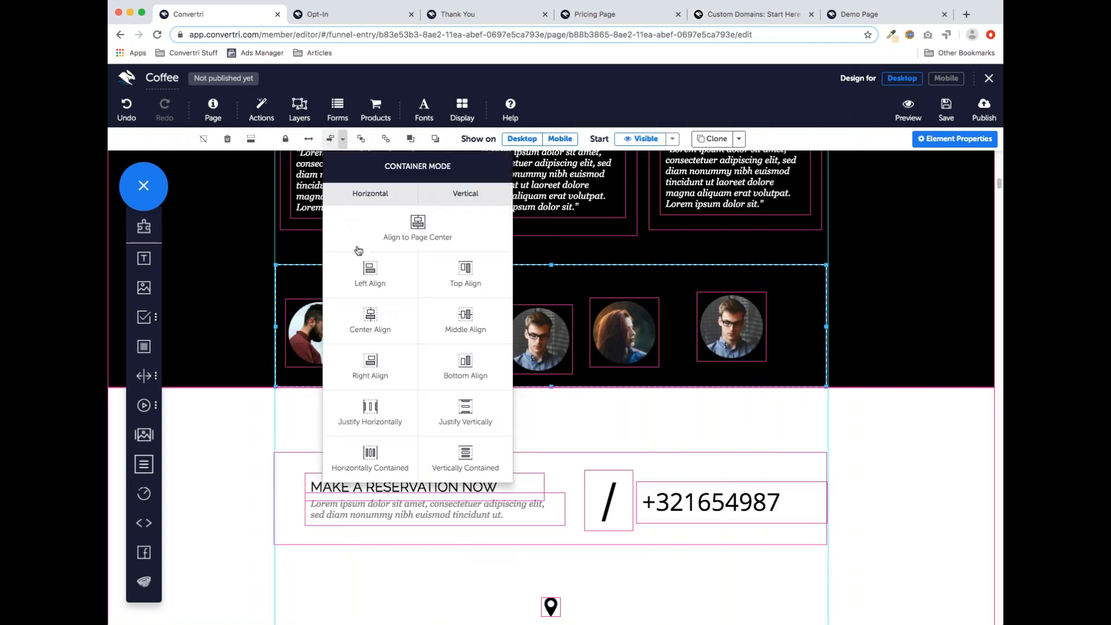
pyautogui.click(469, 320)
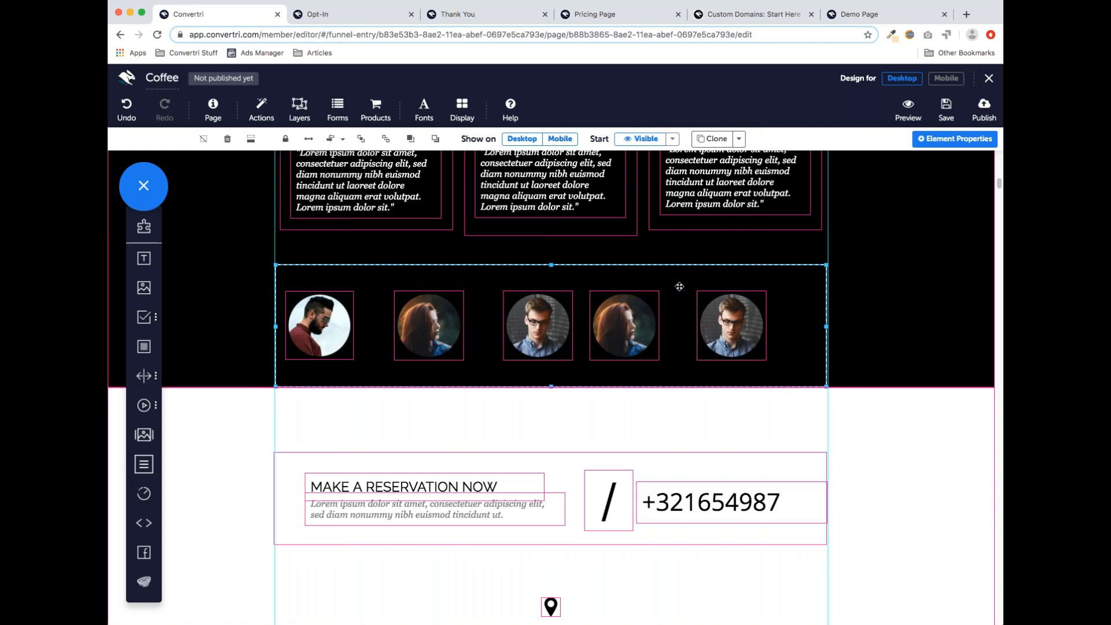
pyautogui.click(331, 138)
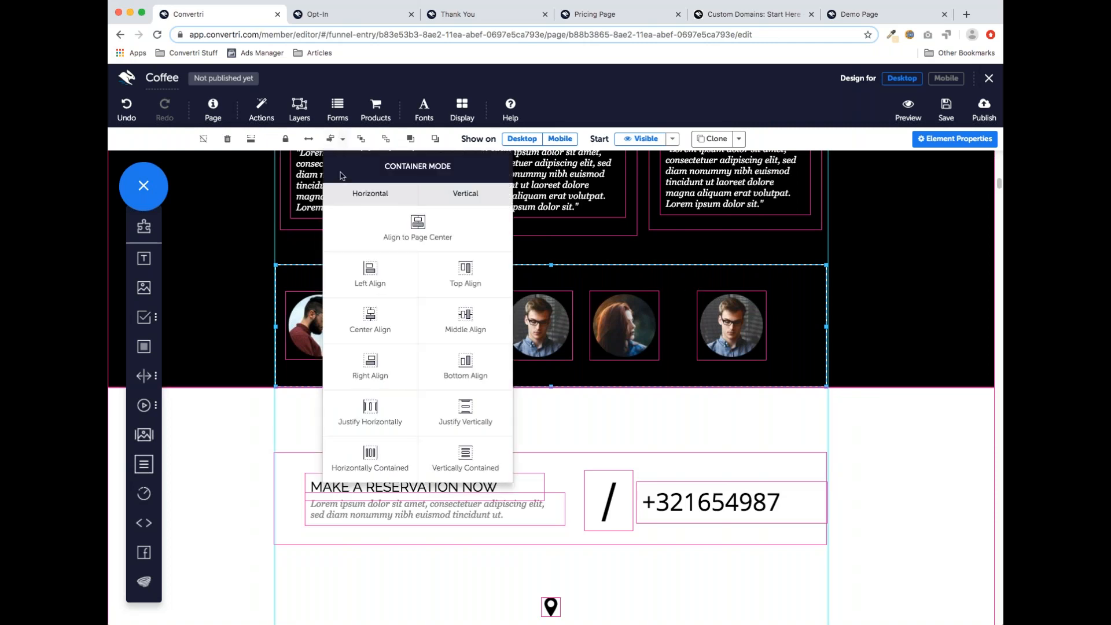
pyautogui.click(376, 463)
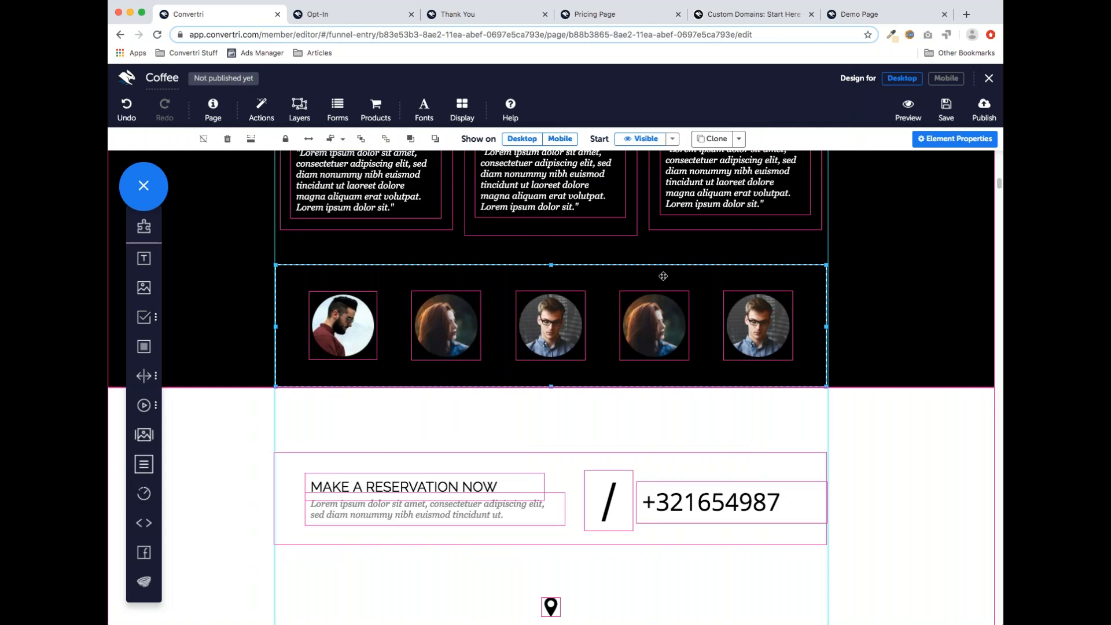
# Select the black Coffee Lovers section and turn off element outlines to view the photo row cleanly
pyautogui.click(866, 281)
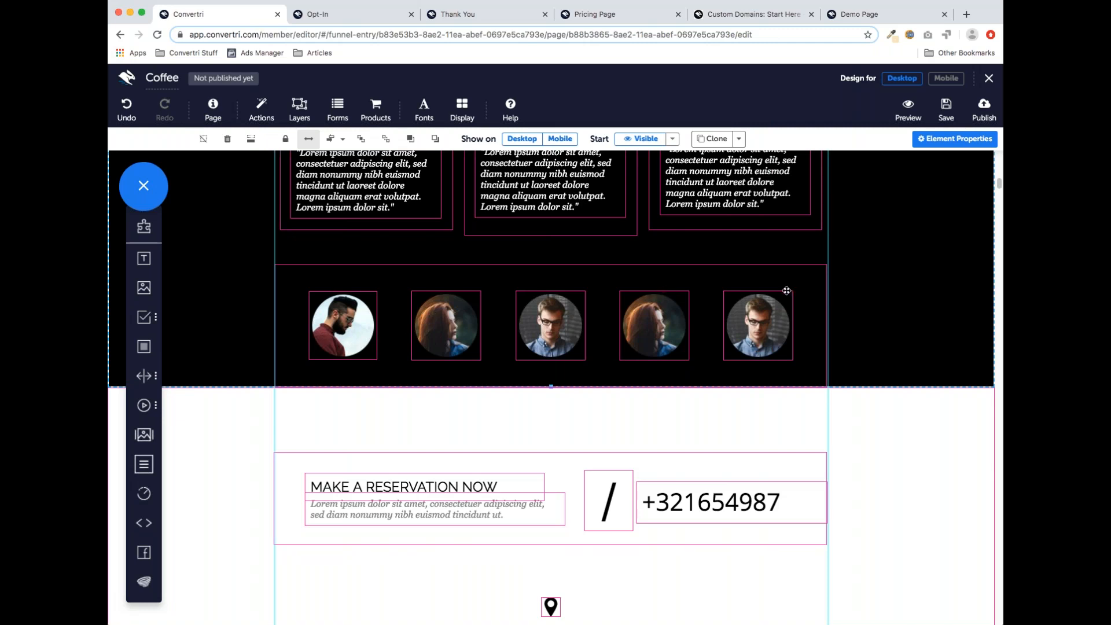
pyautogui.click(462, 110)
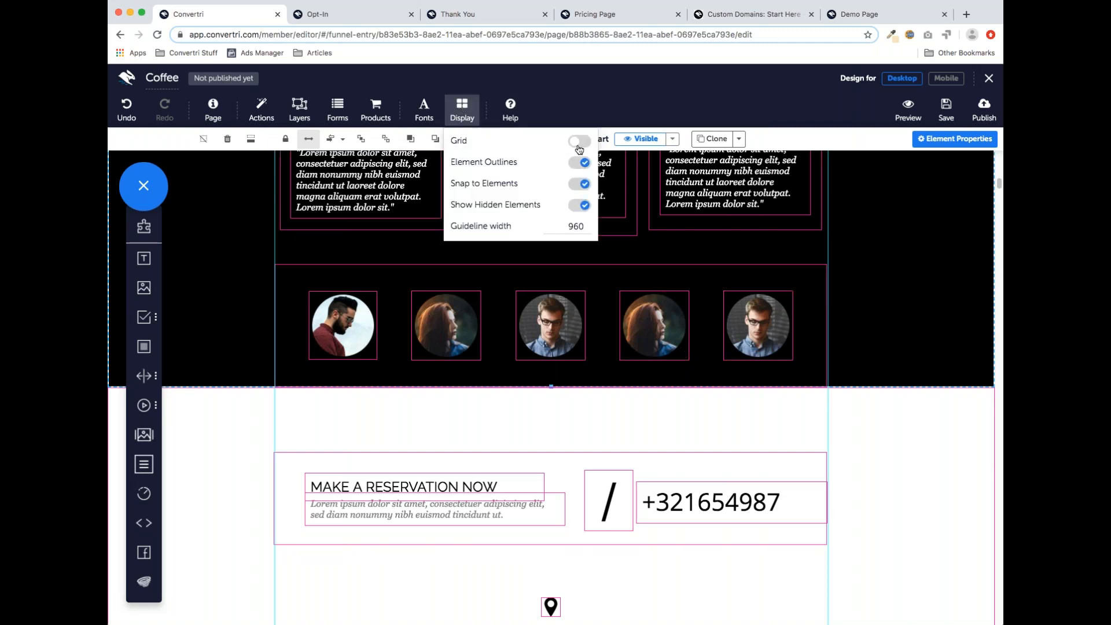
pyautogui.click(578, 163)
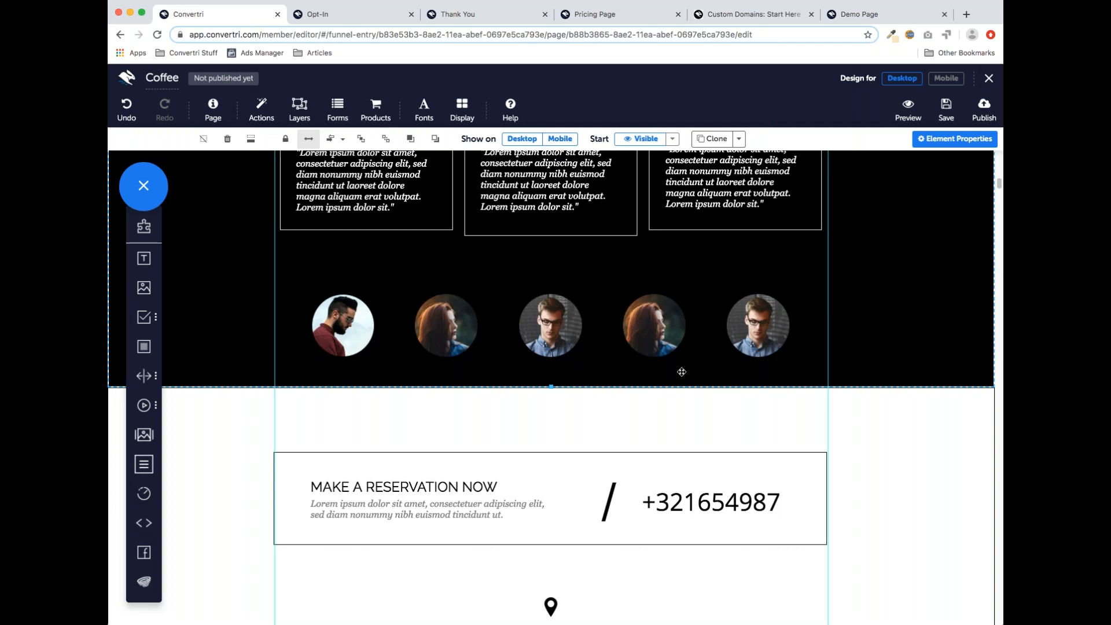
pyautogui.scroll(5, 680, 373)
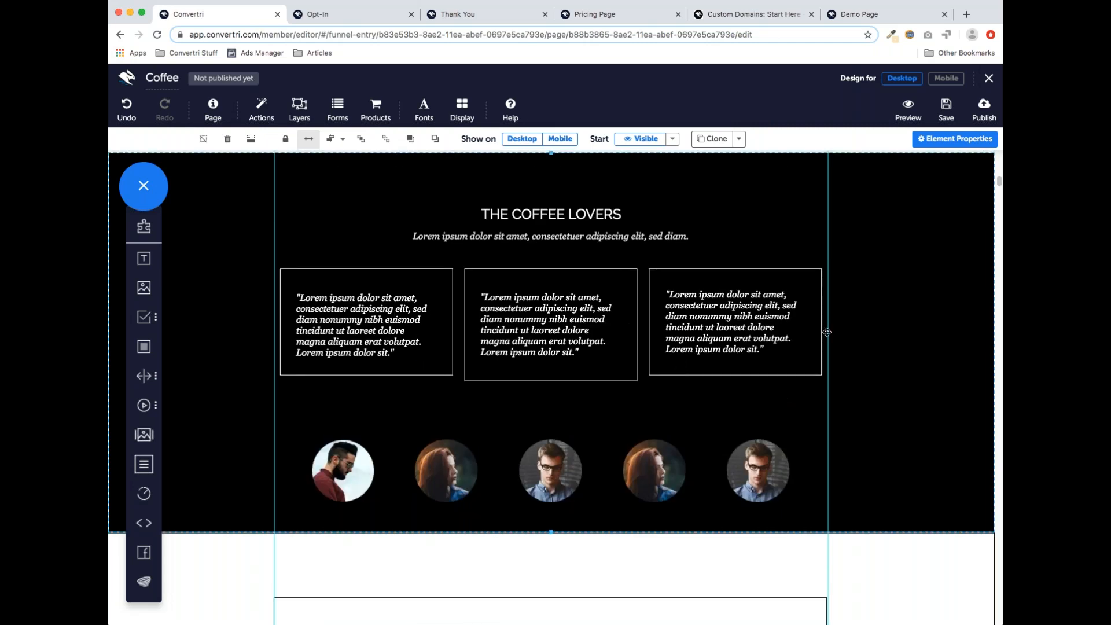
# Review the container alignment options for the Bread box below the header image
pyautogui.scroll(15, 620, 256)
pyautogui.scroll(20, 608, 254)
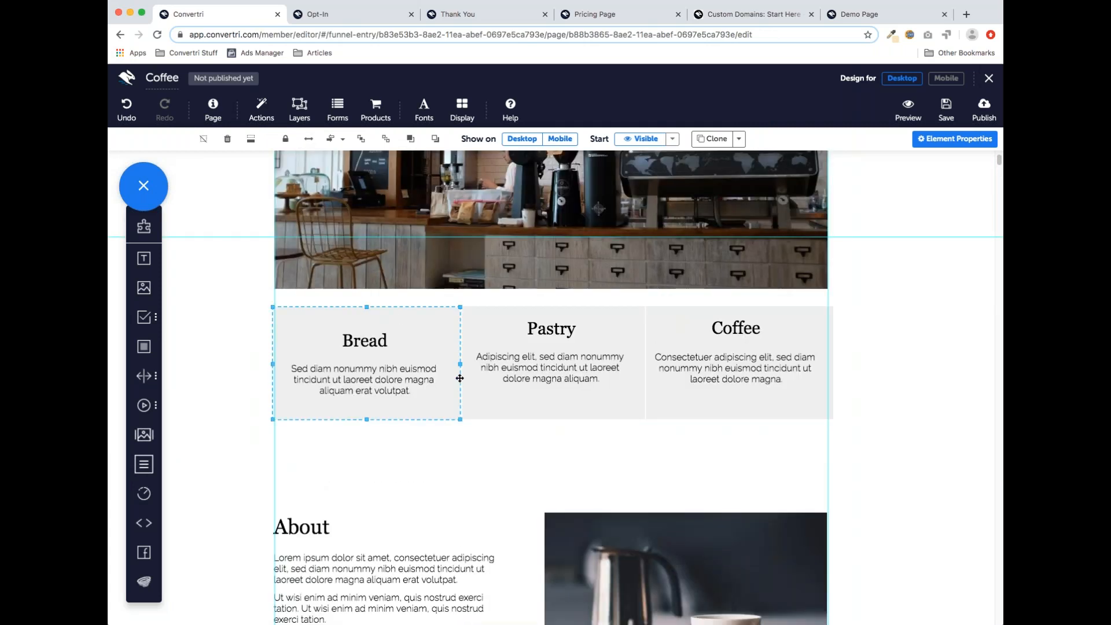
pyautogui.click(342, 141)
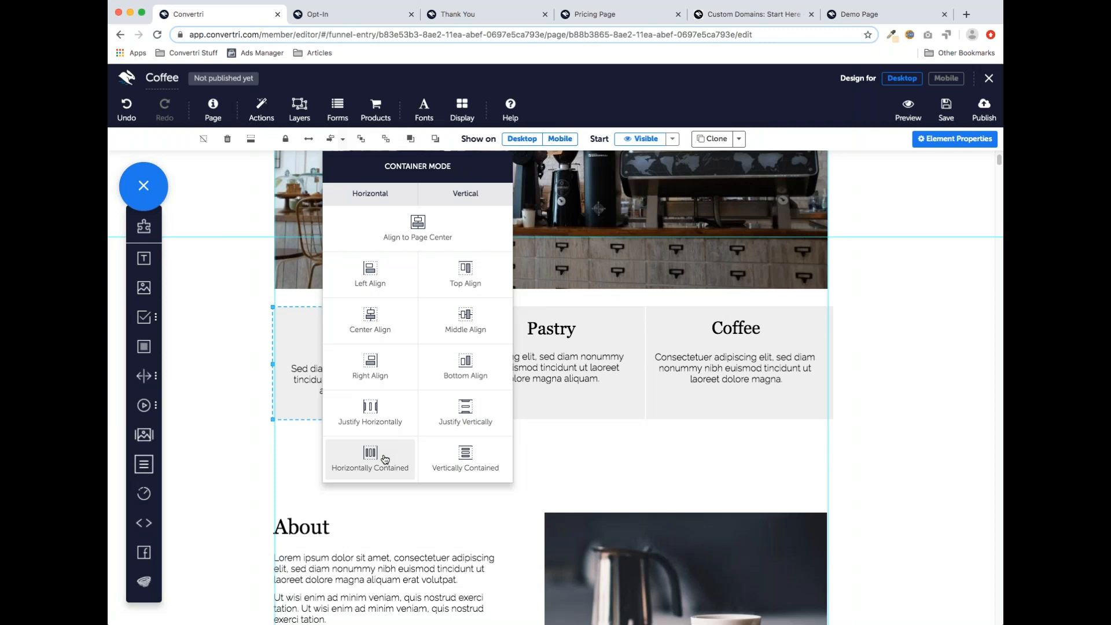
pyautogui.click(335, 139)
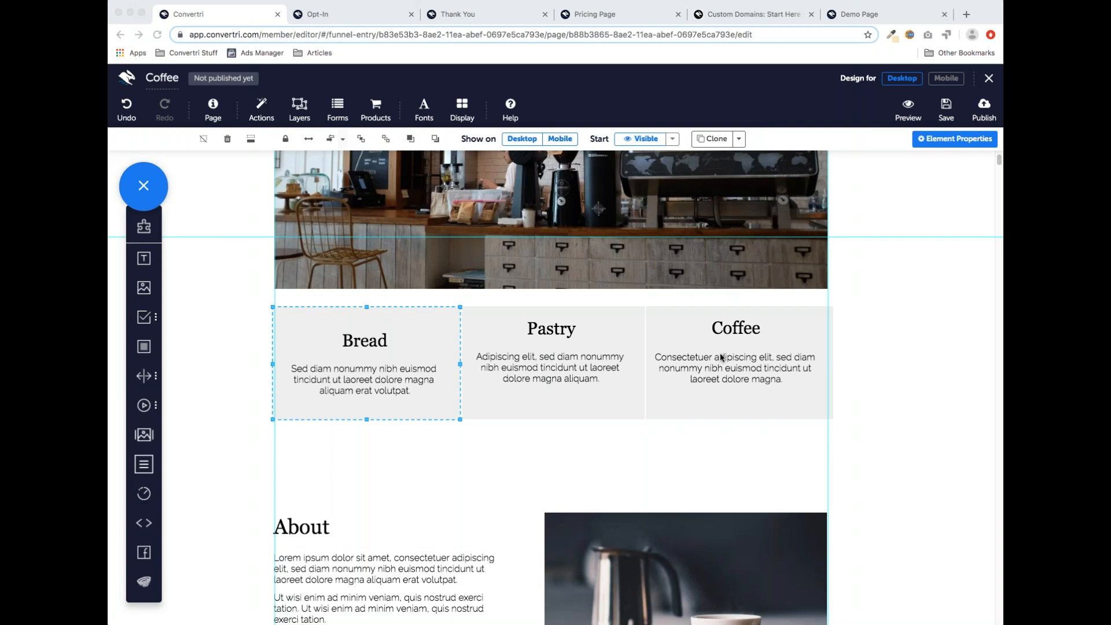
# Try moving the third photo in the gallery's middle row out of the grid, undoing each move
pyautogui.scroll(-7, 471, 398)
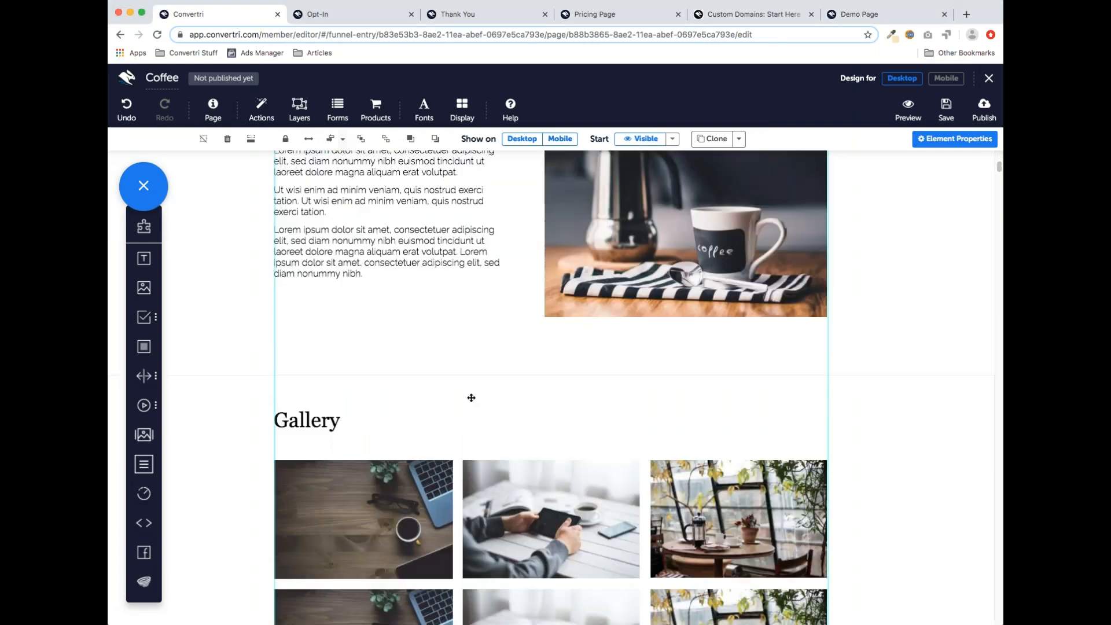
pyautogui.scroll(-12, 471, 398)
pyautogui.scroll(3, 667, 267)
pyautogui.moveTo(667, 267); pyautogui.dragTo(857, 324)
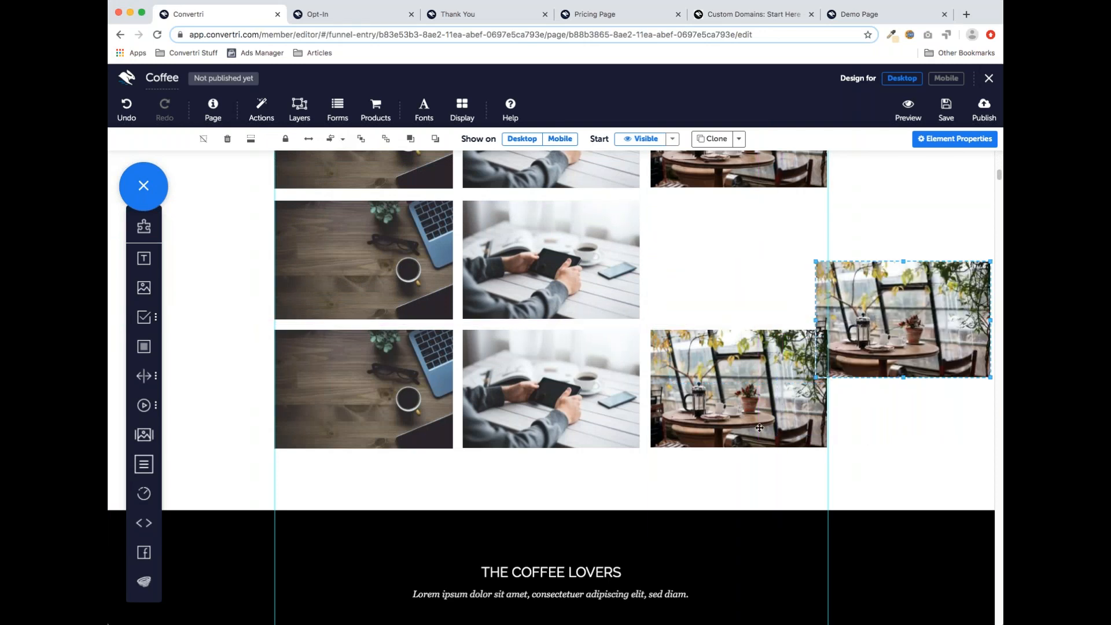
pyautogui.press('super+z')
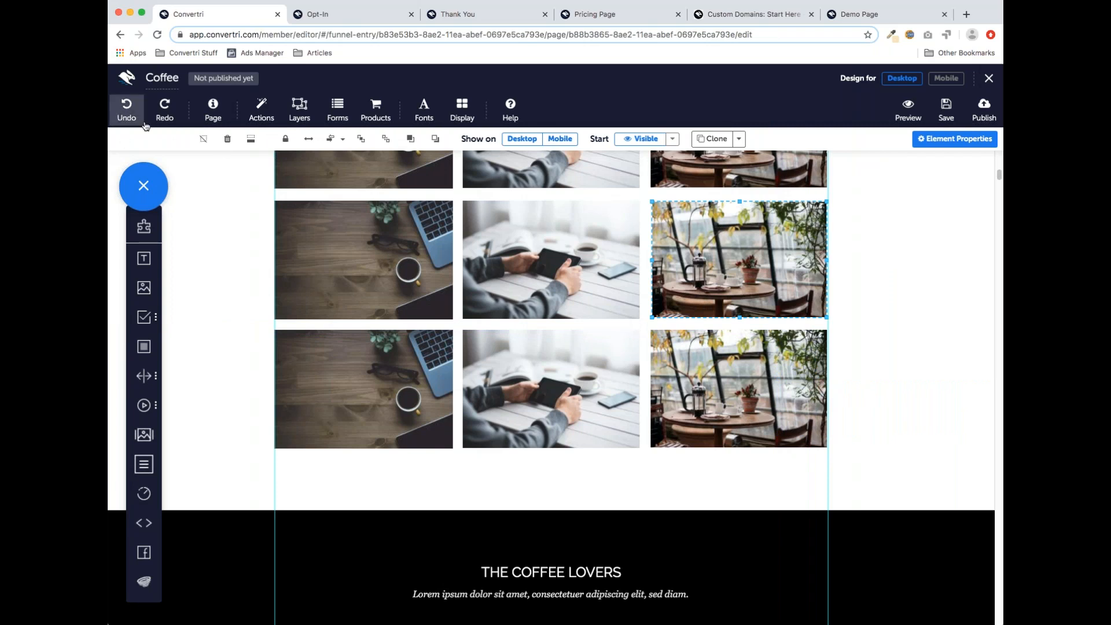
pyautogui.moveTo(740, 276); pyautogui.dragTo(778, 563)
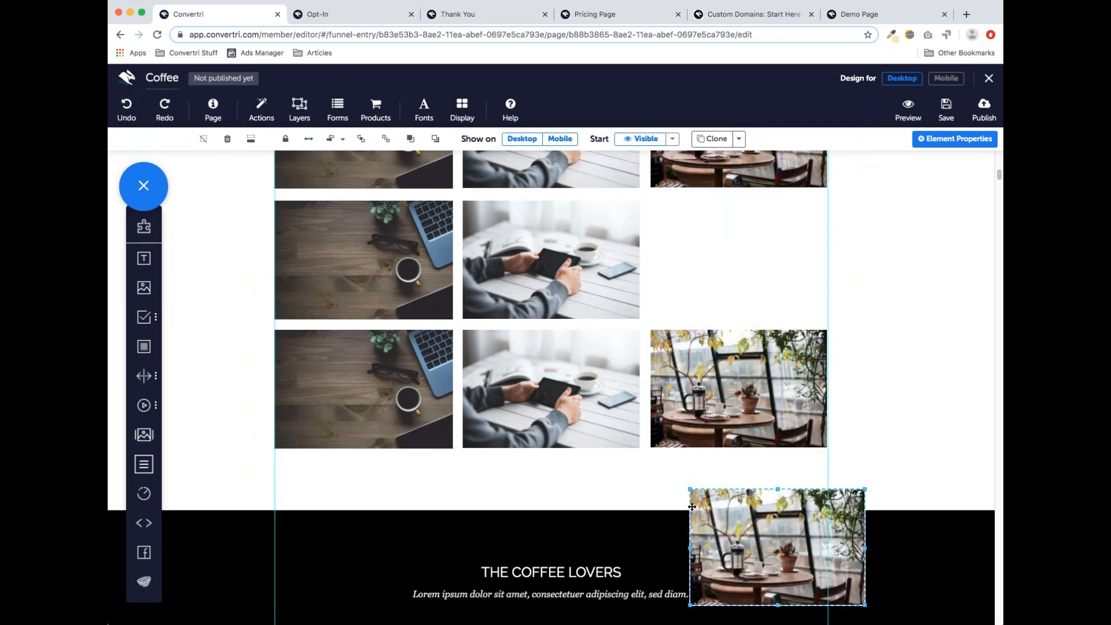
pyautogui.click(127, 110)
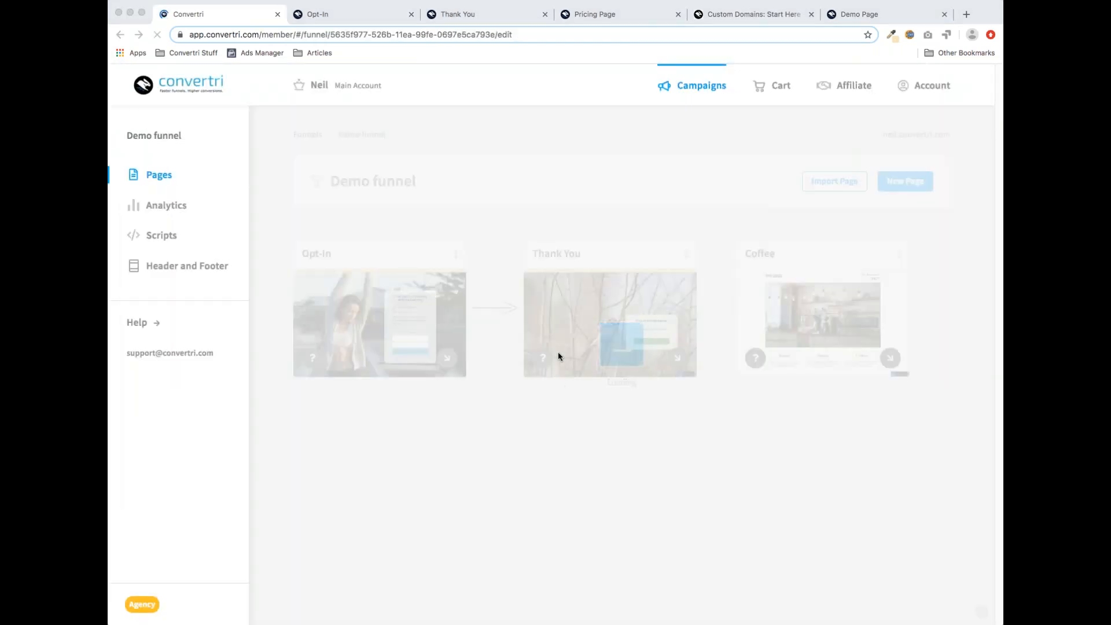
# Go from the Demo funnel to the list of all funnels and look through it
pyautogui.click(458, 142)
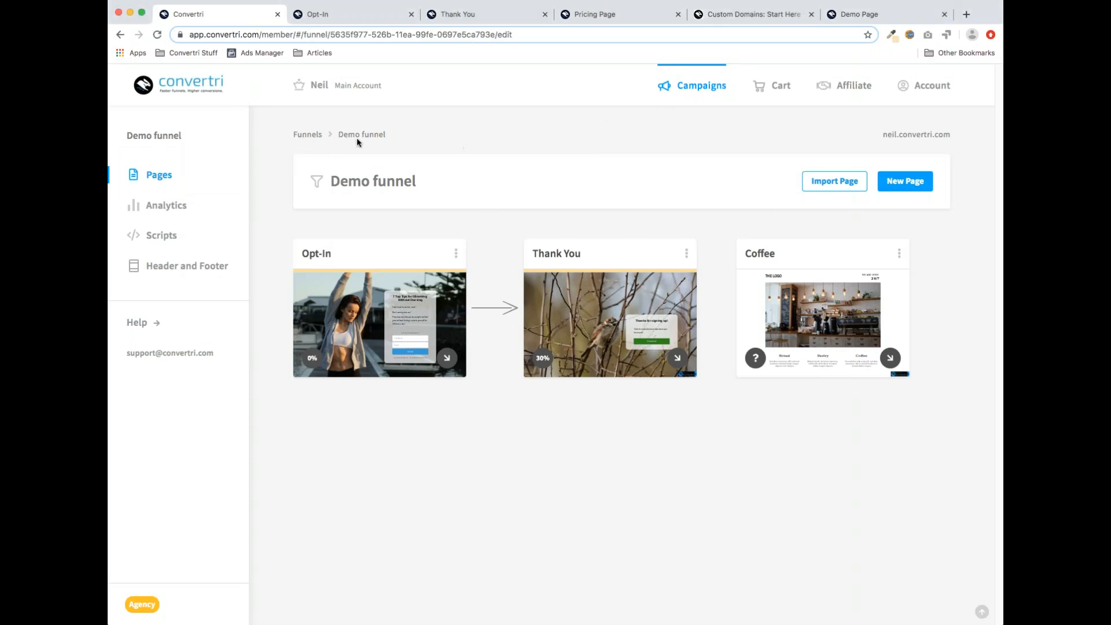
pyautogui.click(306, 135)
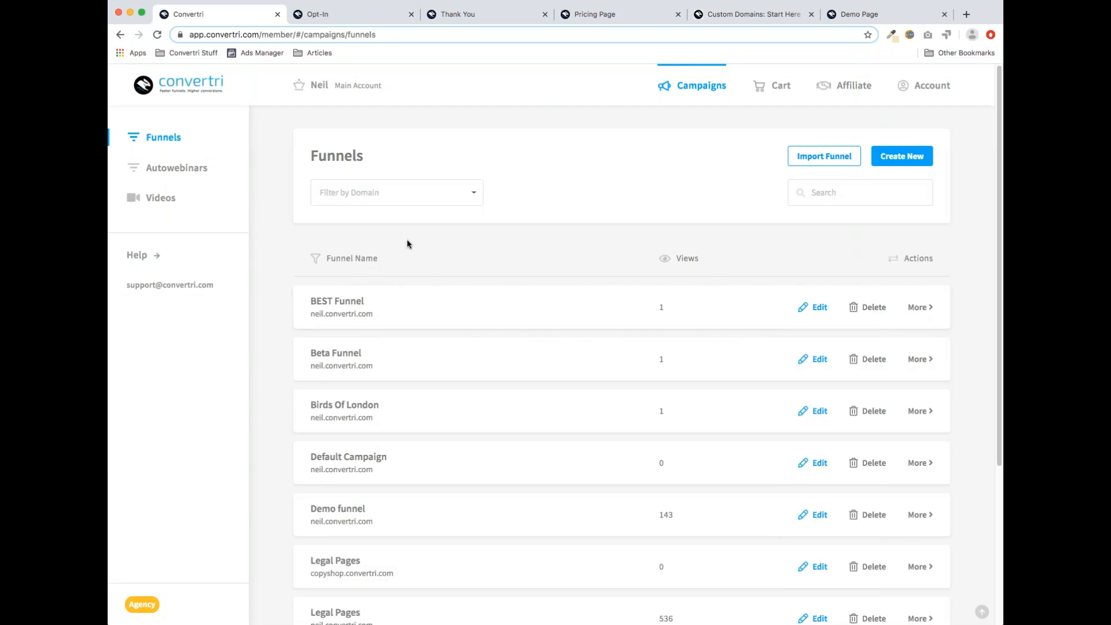
pyautogui.scroll(-2, 408, 238)
pyautogui.scroll(2, 408, 249)
pyautogui.scroll(-1, 407, 337)
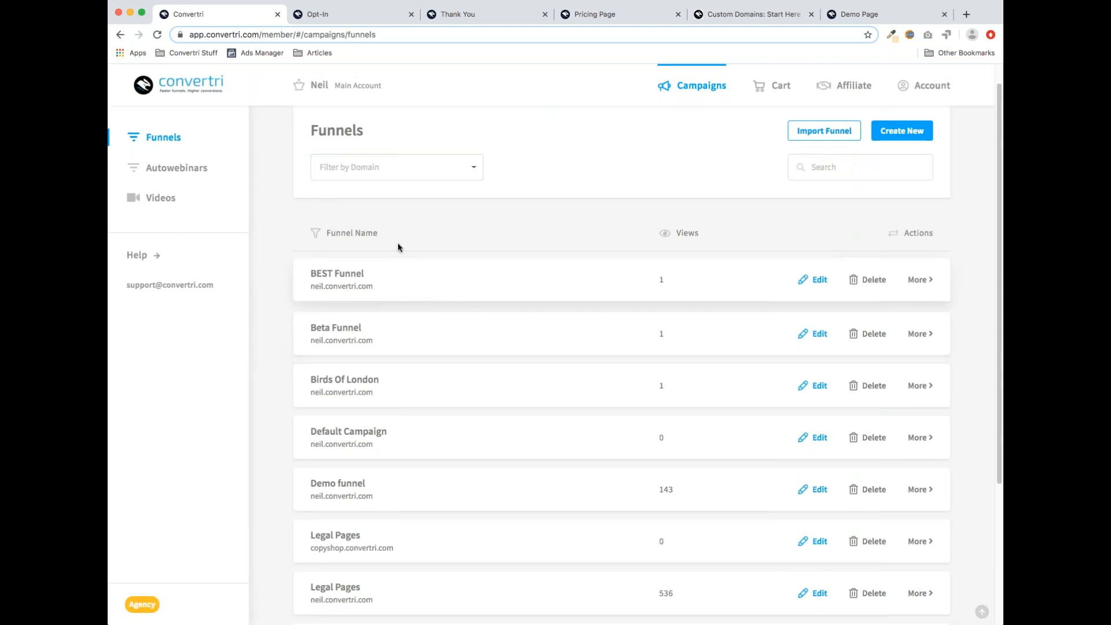
pyautogui.scroll(1, 400, 239)
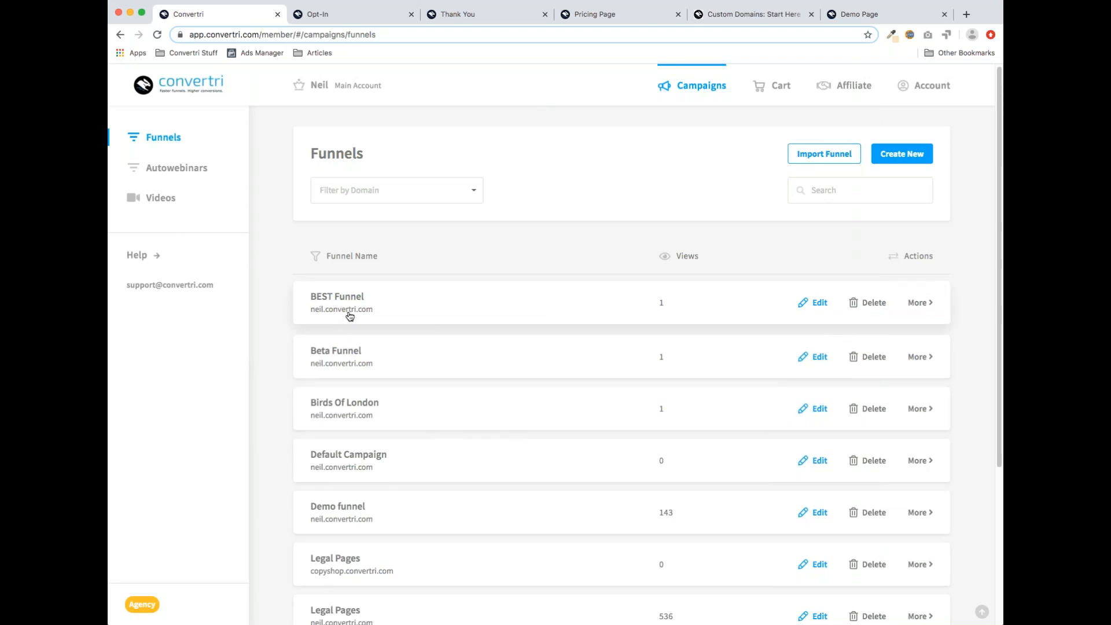
# Start creating a new funnel and browse the available funnel templates
pyautogui.click(905, 162)
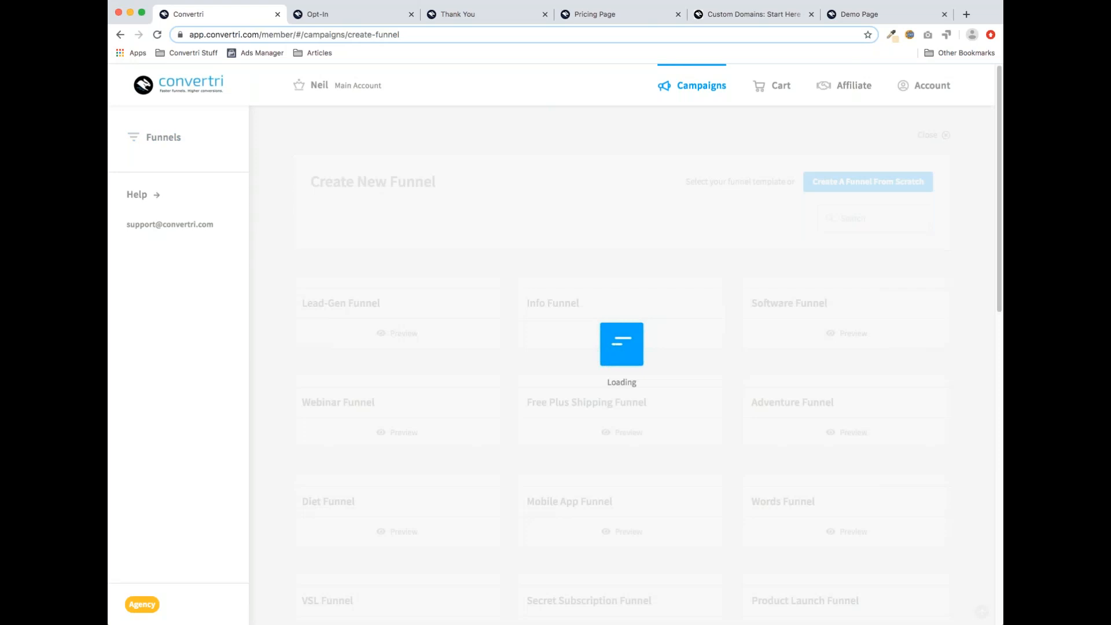
pyautogui.scroll(-4, 712, 377)
pyautogui.scroll(-5, 423, 376)
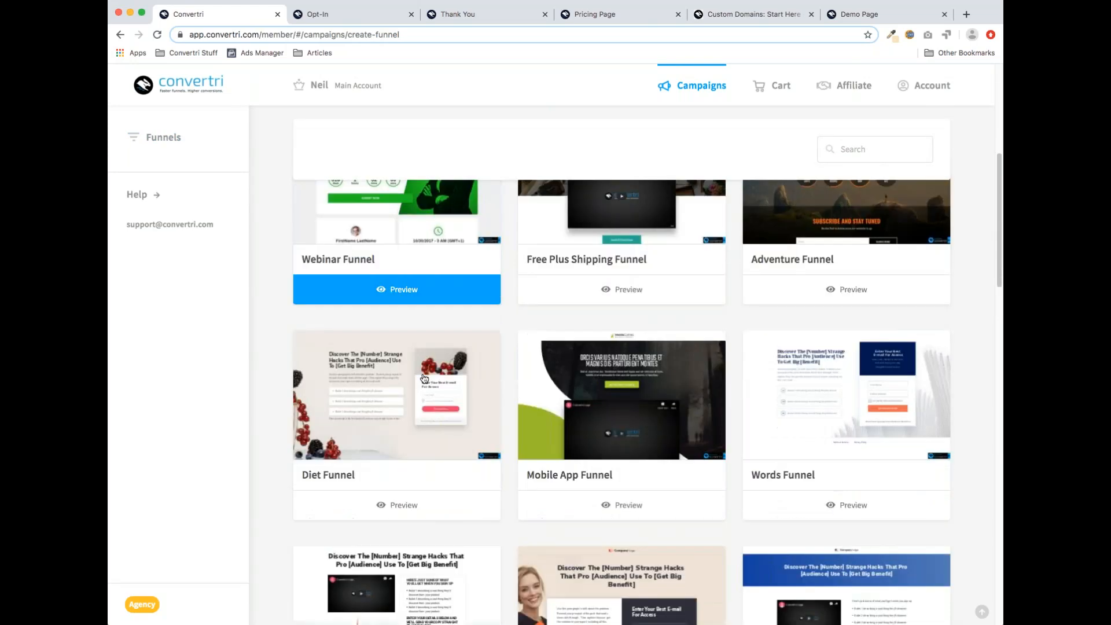
pyautogui.scroll(-1, 424, 379)
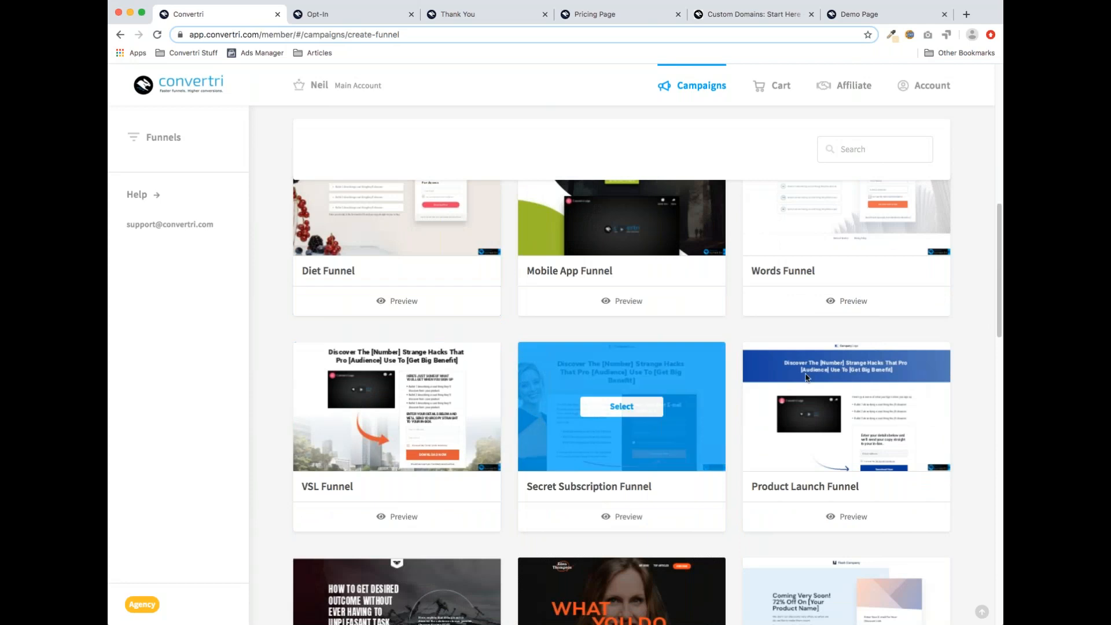
pyautogui.scroll(-3, 591, 384)
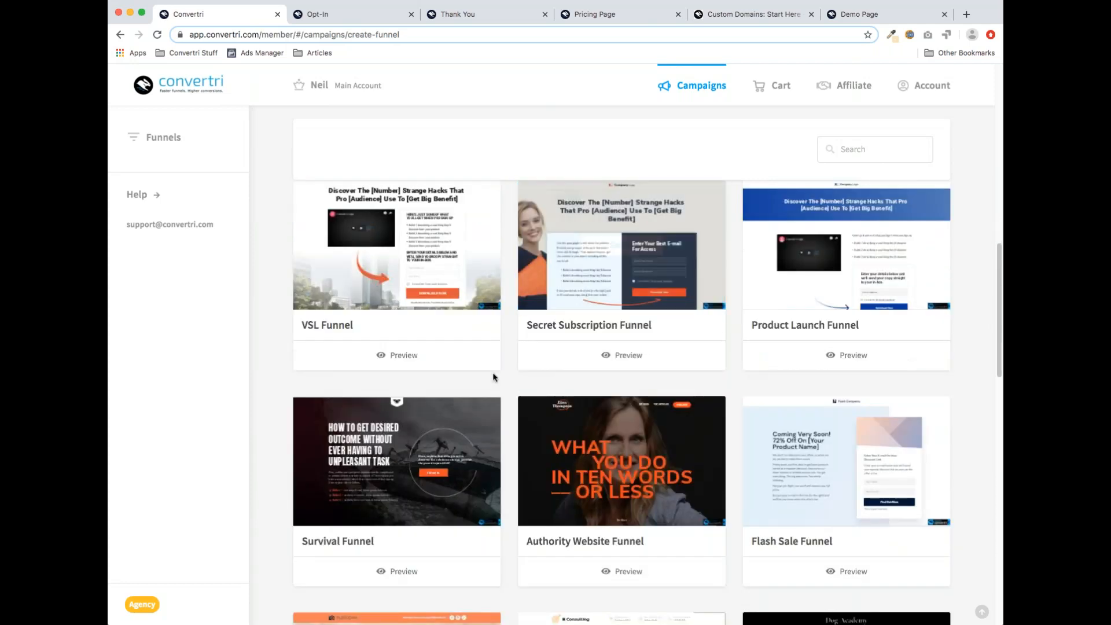
pyautogui.scroll(-1, 463, 429)
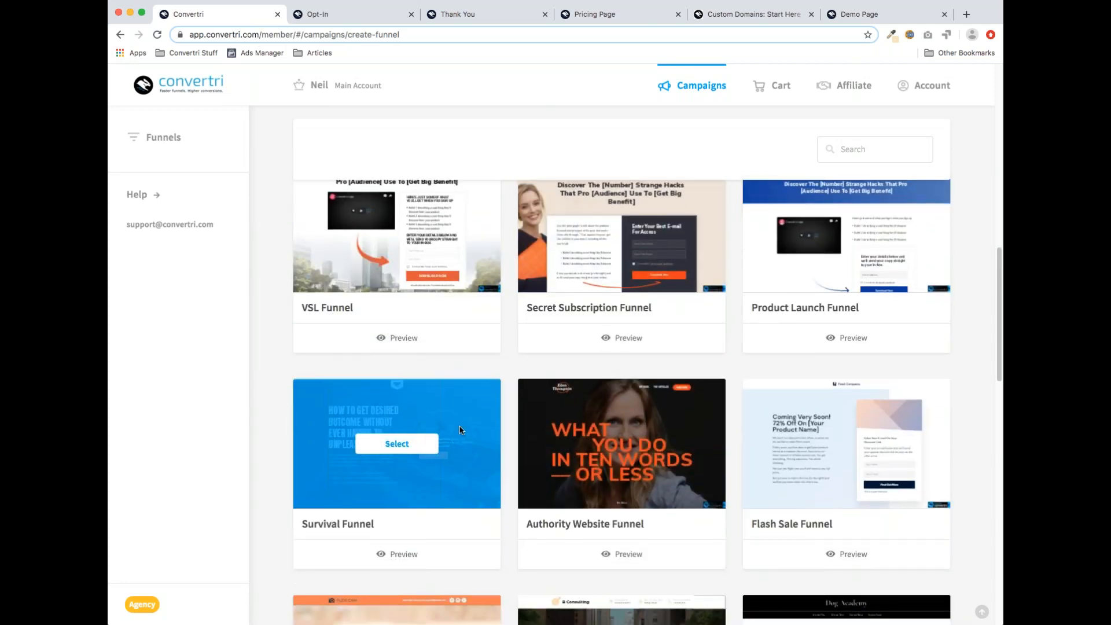
pyautogui.scroll(-3, 461, 430)
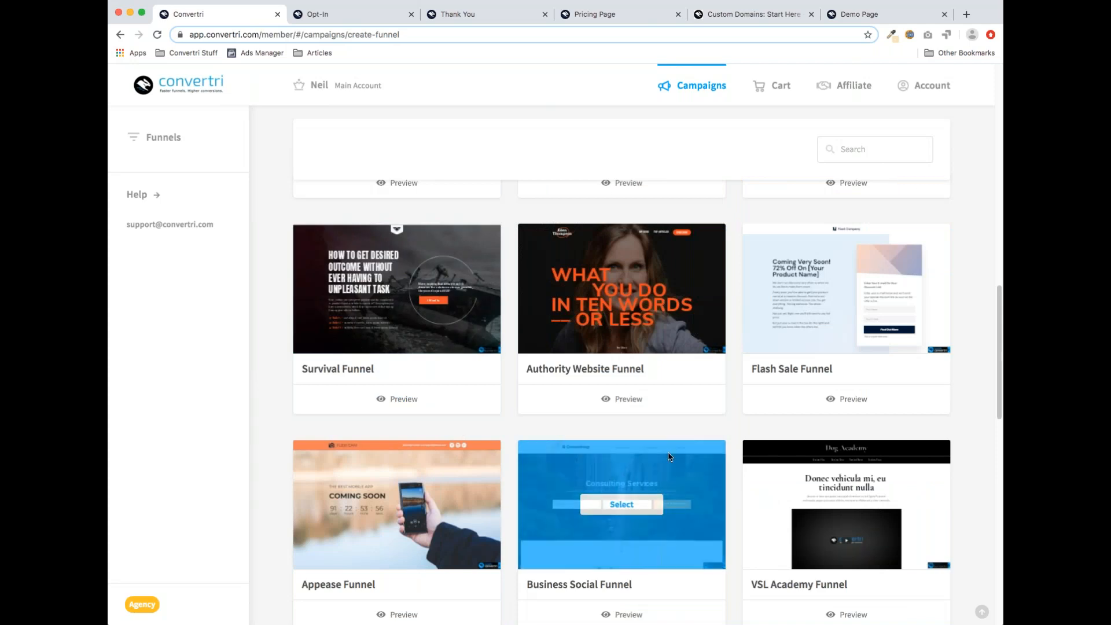
pyautogui.scroll(-4, 379, 448)
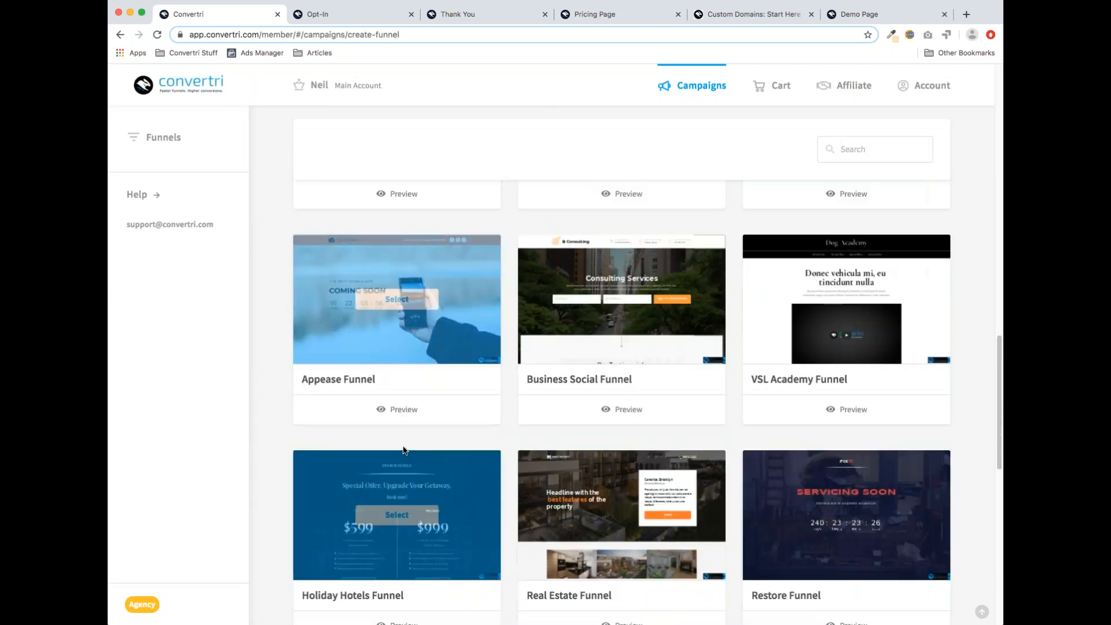
pyautogui.scroll(10, 481, 418)
pyautogui.scroll(3, 481, 417)
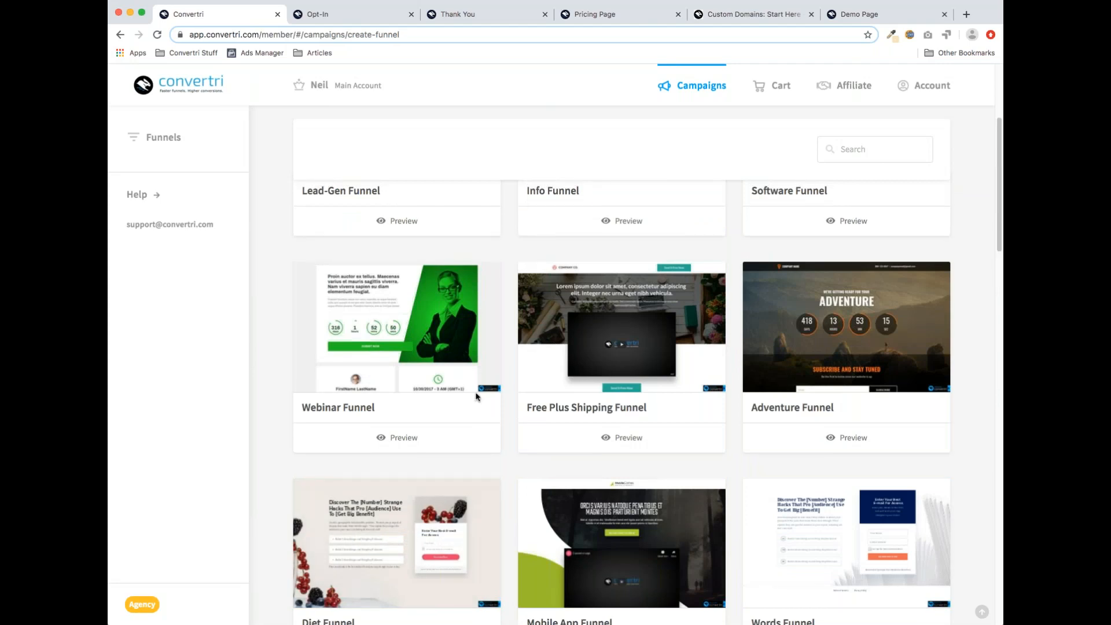
pyautogui.scroll(5, 476, 397)
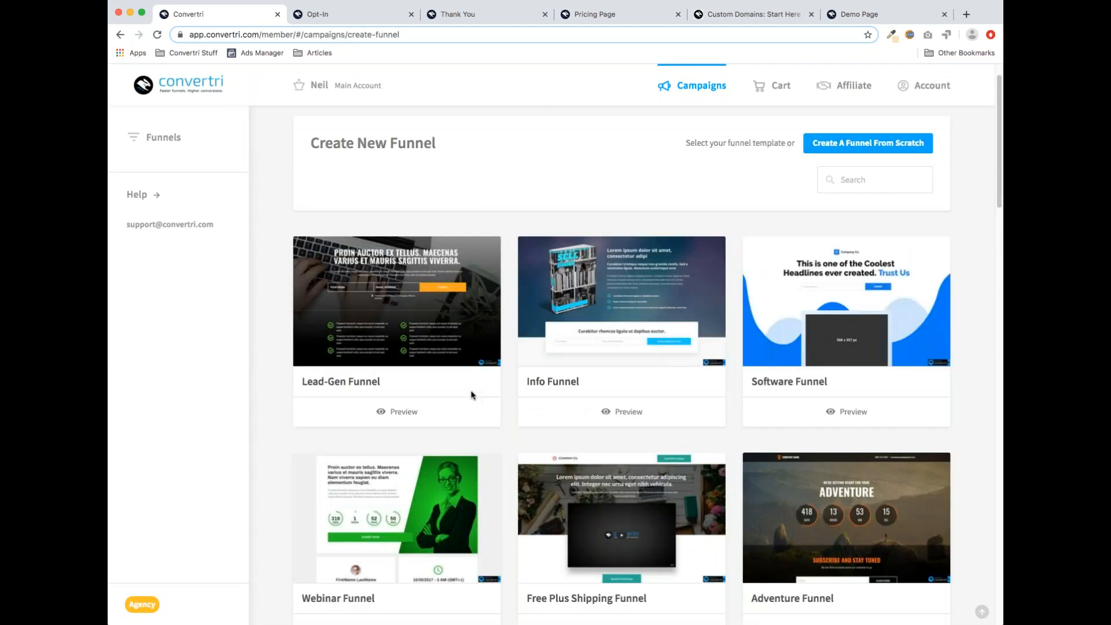
pyautogui.scroll(1, 662, 241)
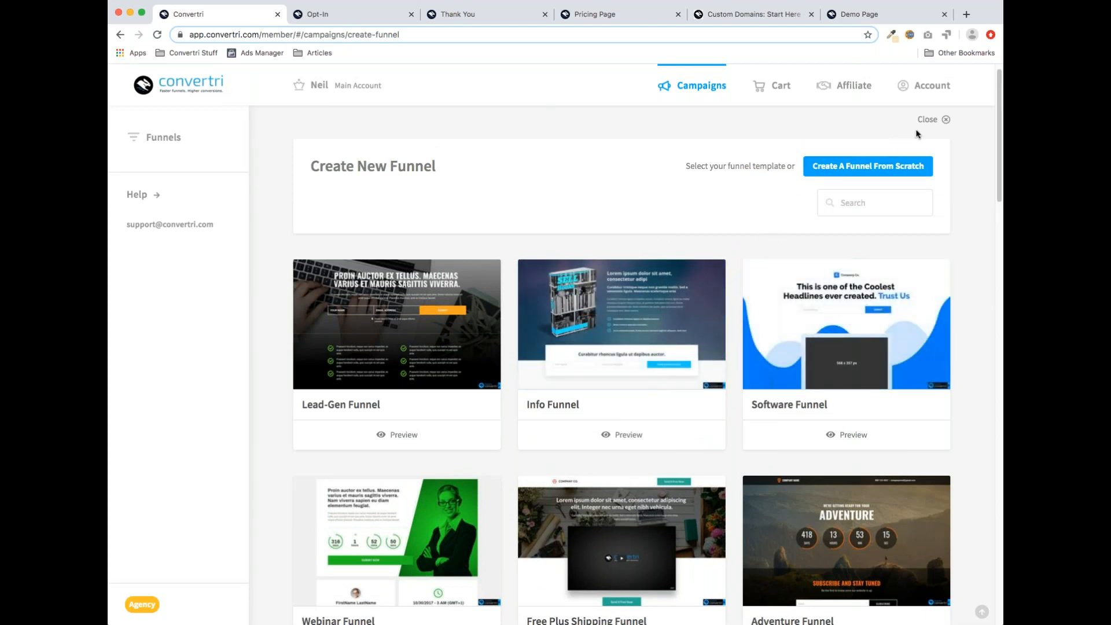
# Close the funnel template gallery and open the Demo funnel from the funnels list
pyautogui.click(945, 120)
pyautogui.scroll(-1, 509, 347)
pyautogui.scroll(-1, 508, 339)
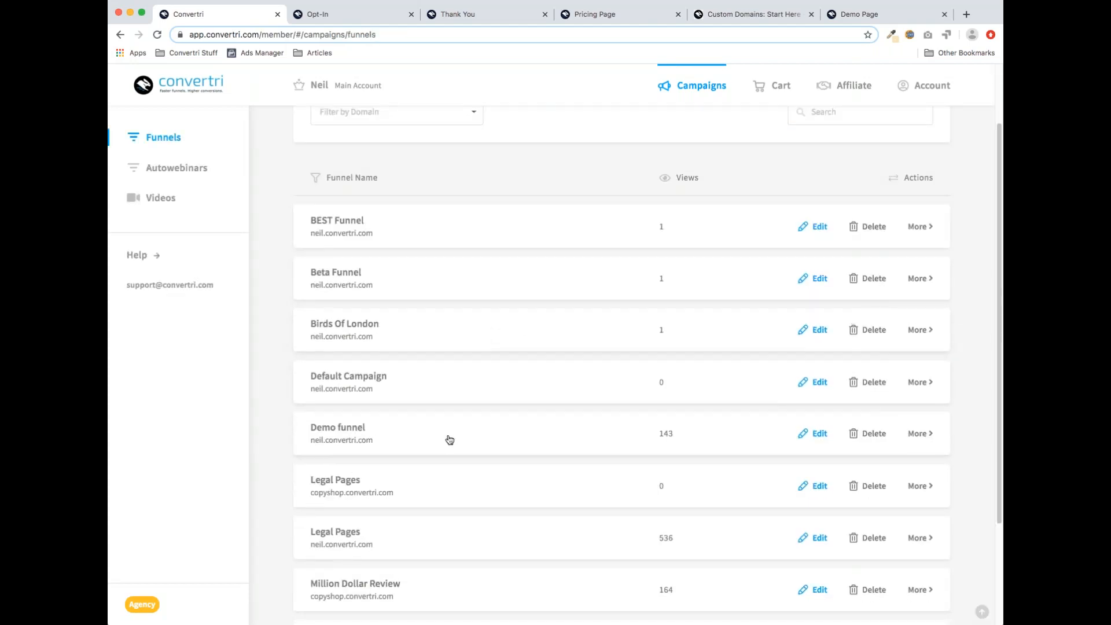
pyautogui.scroll(-1, 411, 451)
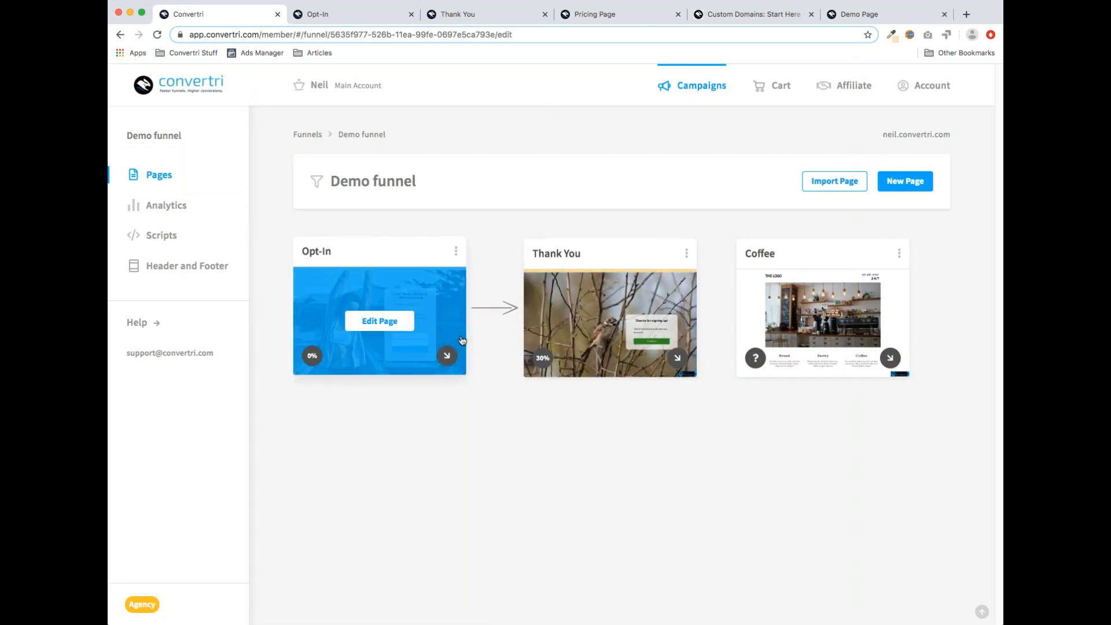
# Start creating a new page in the Demo funnel and browse the page templates as far as the Template Club section
pyautogui.click(908, 183)
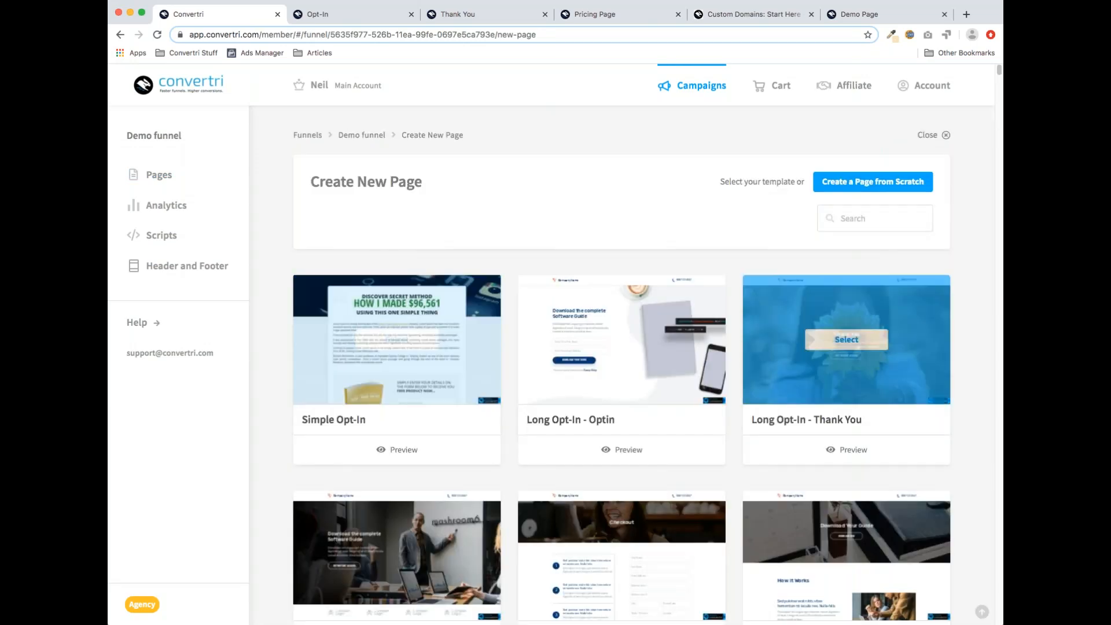
pyautogui.scroll(-12, 774, 347)
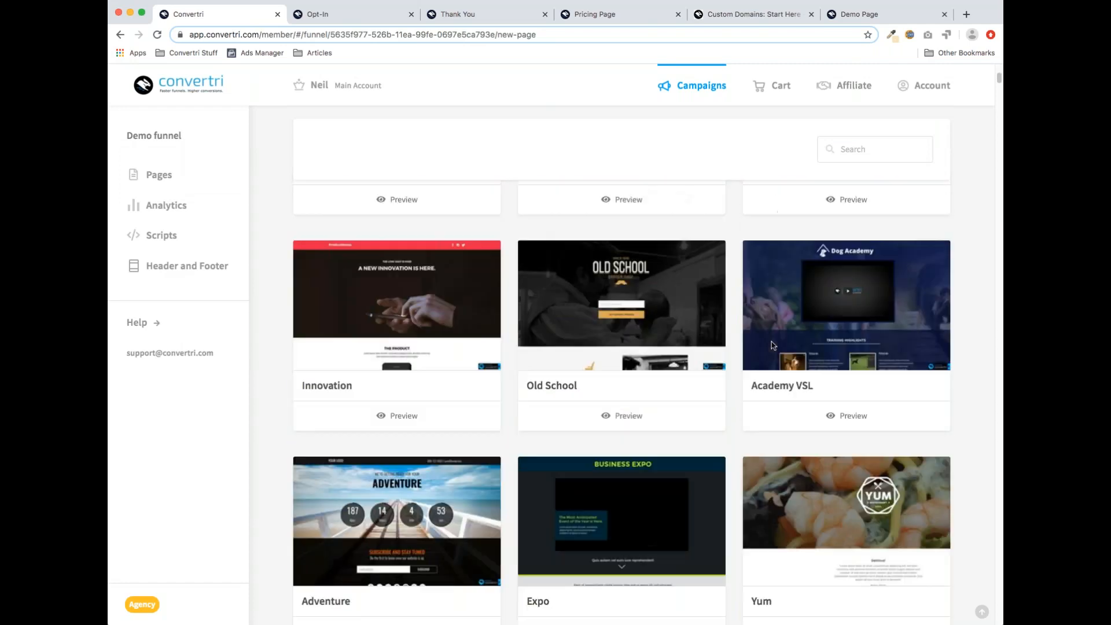
pyautogui.scroll(-15, 774, 346)
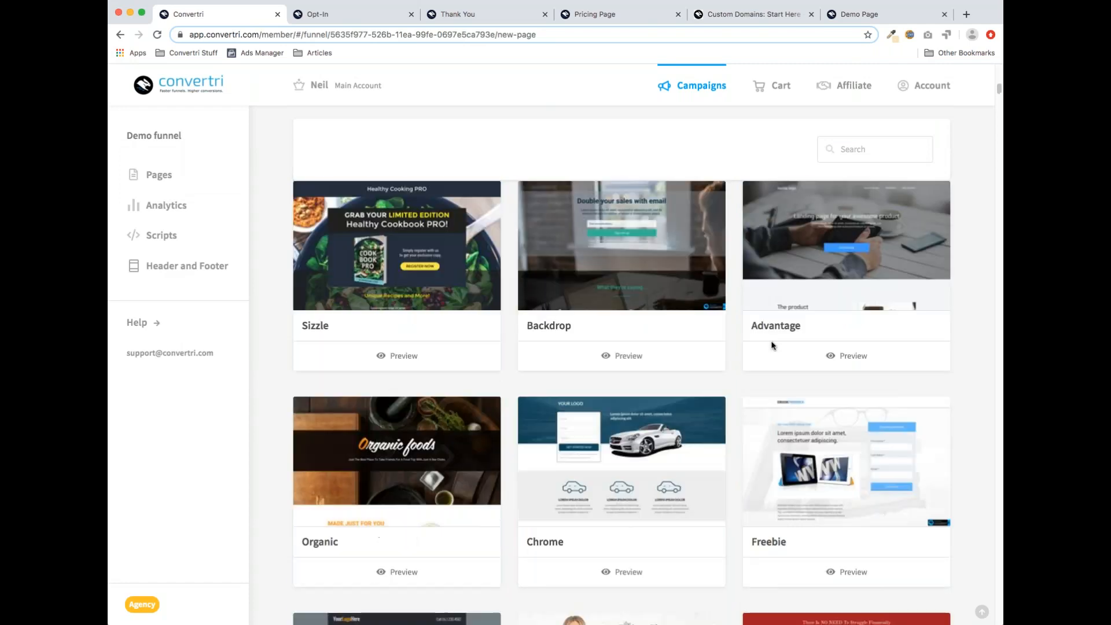
pyautogui.scroll(-12, 771, 345)
pyautogui.scroll(-15, 773, 346)
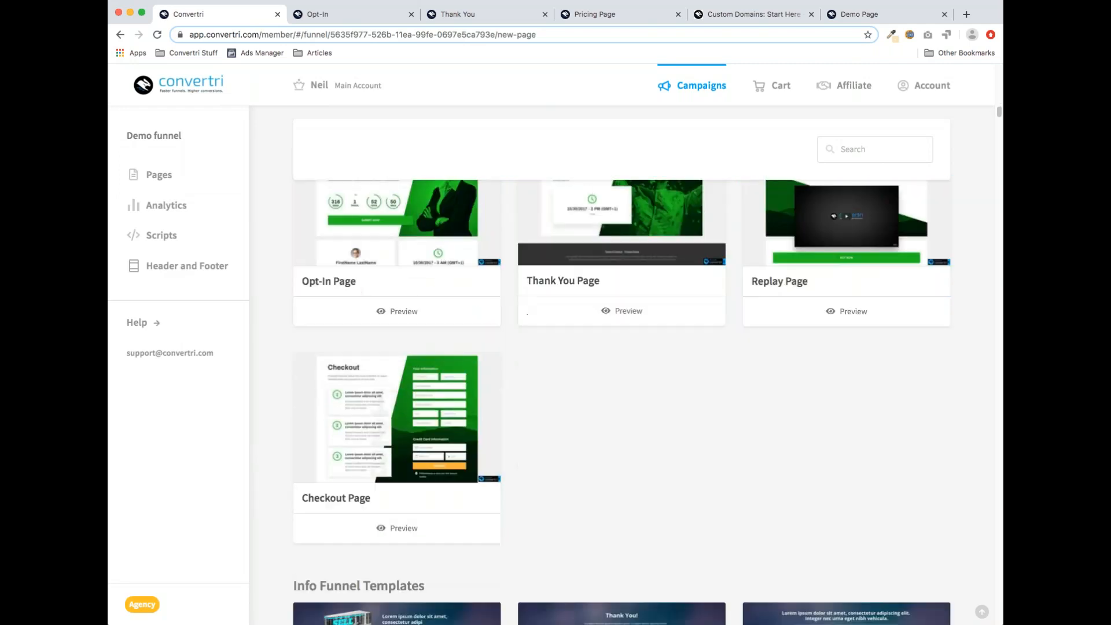
pyautogui.scroll(-15, 774, 346)
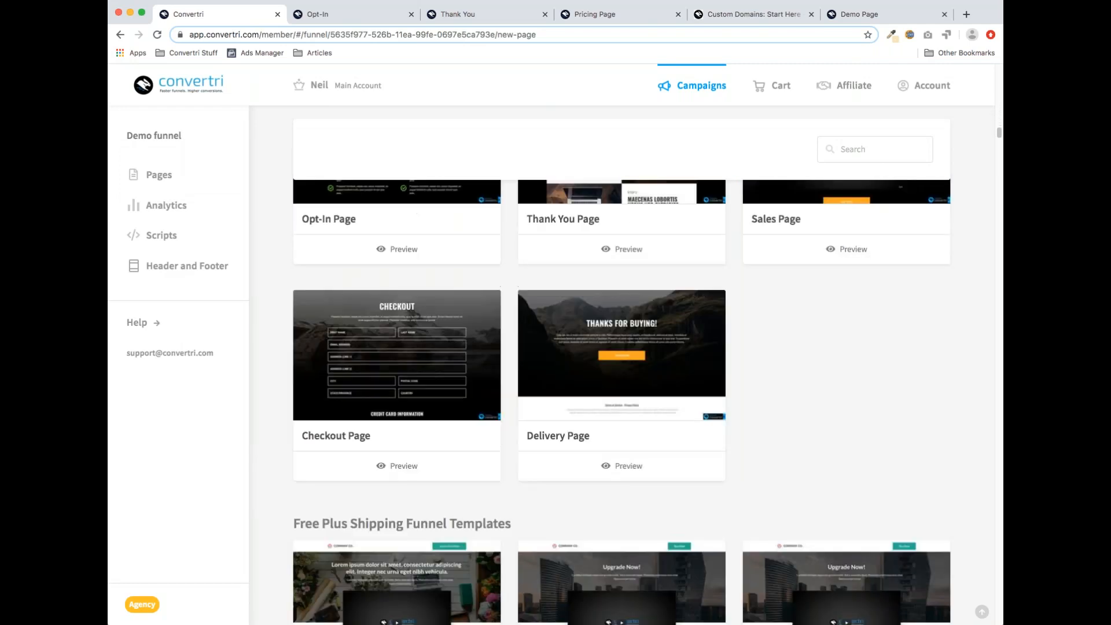
pyautogui.scroll(-15, 622, 370)
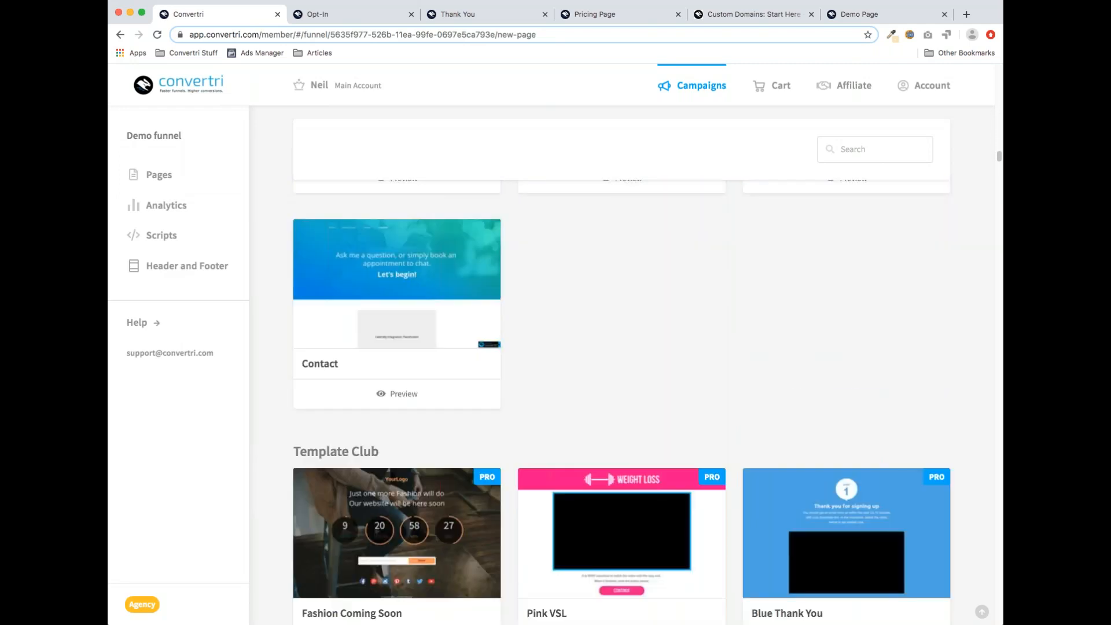
# Look over the PRO page templates in the Template Club section
pyautogui.scroll(-5, 488, 334)
pyautogui.scroll(1, 487, 335)
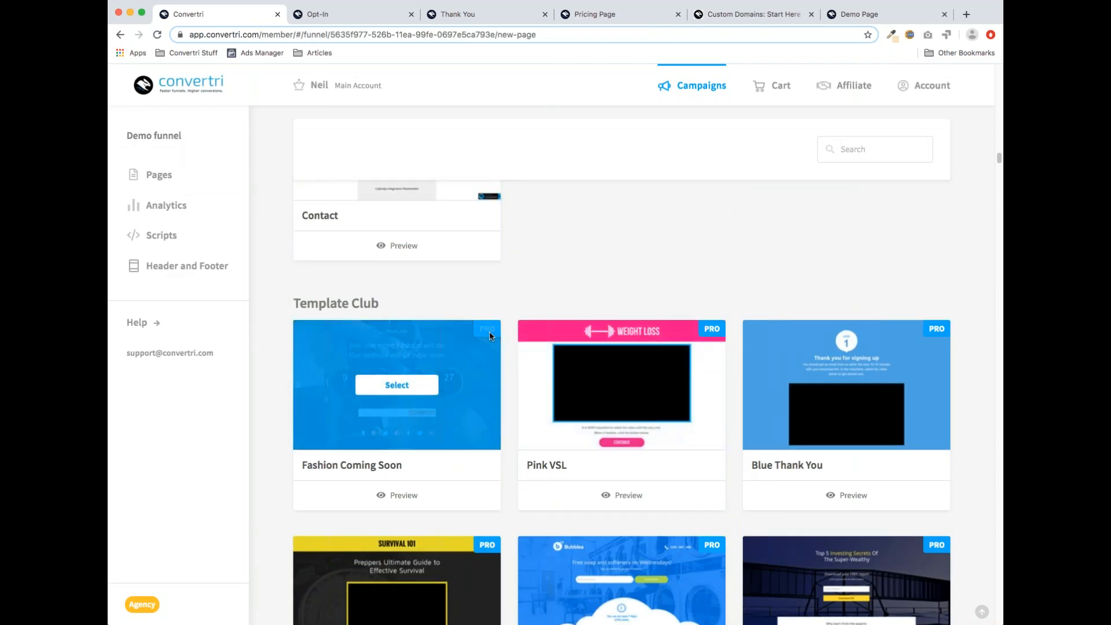
pyautogui.scroll(-2, 830, 405)
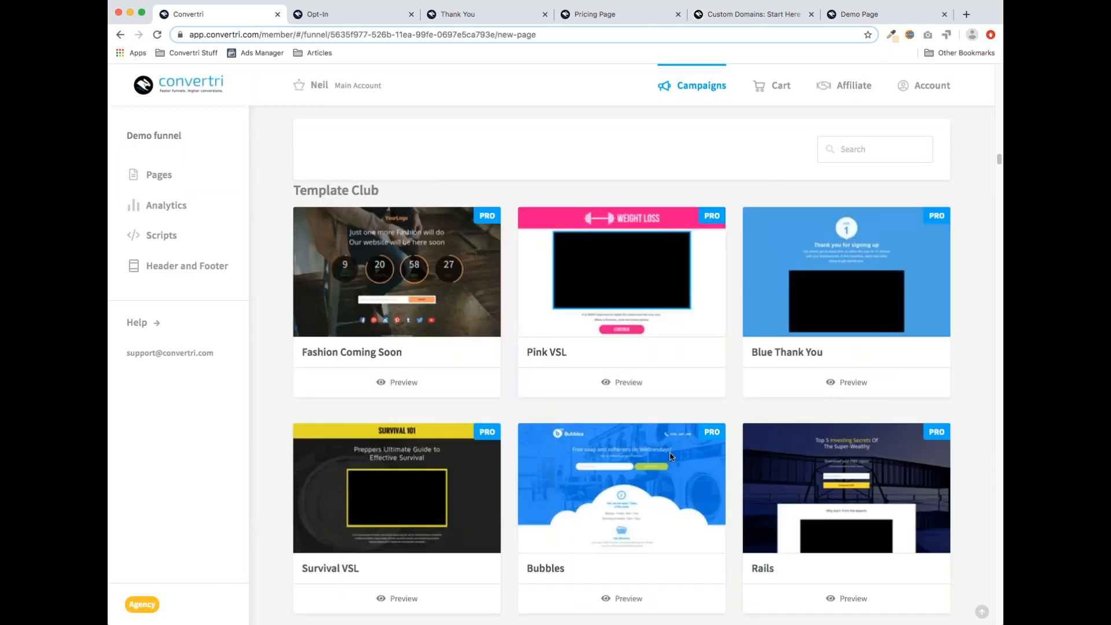
pyautogui.scroll(-13, 666, 415)
pyautogui.scroll(-7, 665, 416)
pyautogui.scroll(16, 696, 345)
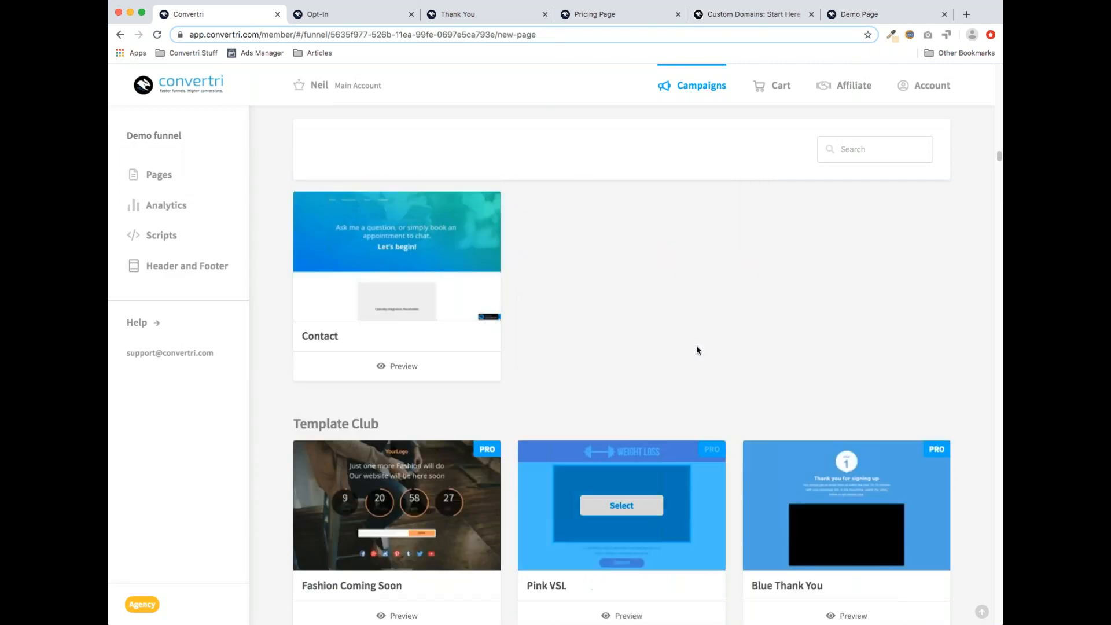
# Look back through the Diet, Adventure and other page templates to the start of the gallery
pyautogui.scroll(3, 696, 349)
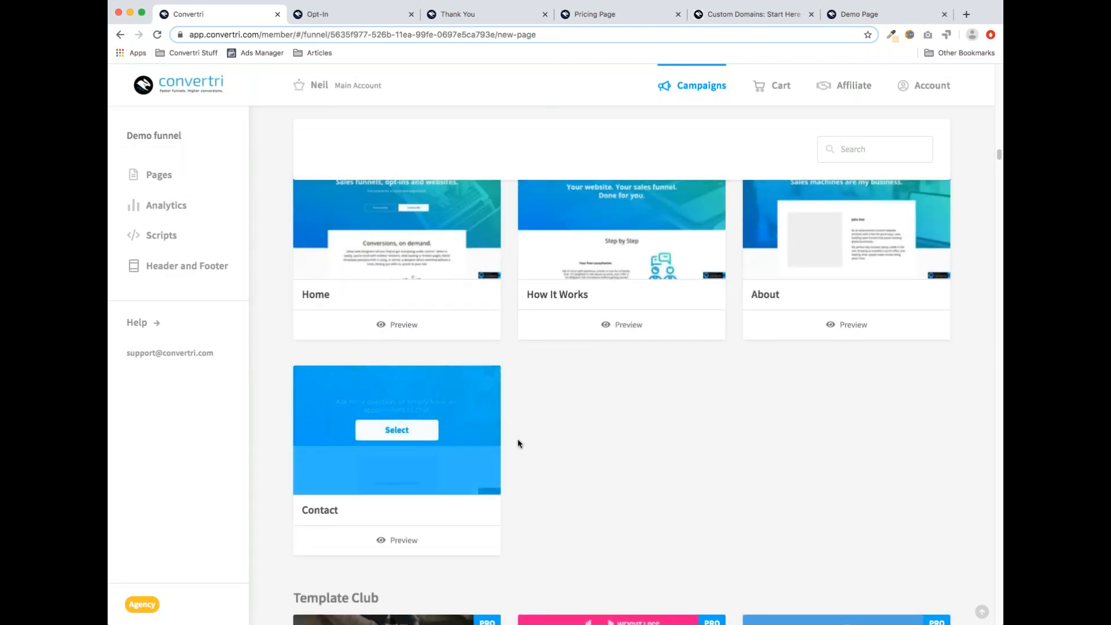
pyautogui.scroll(8, 665, 417)
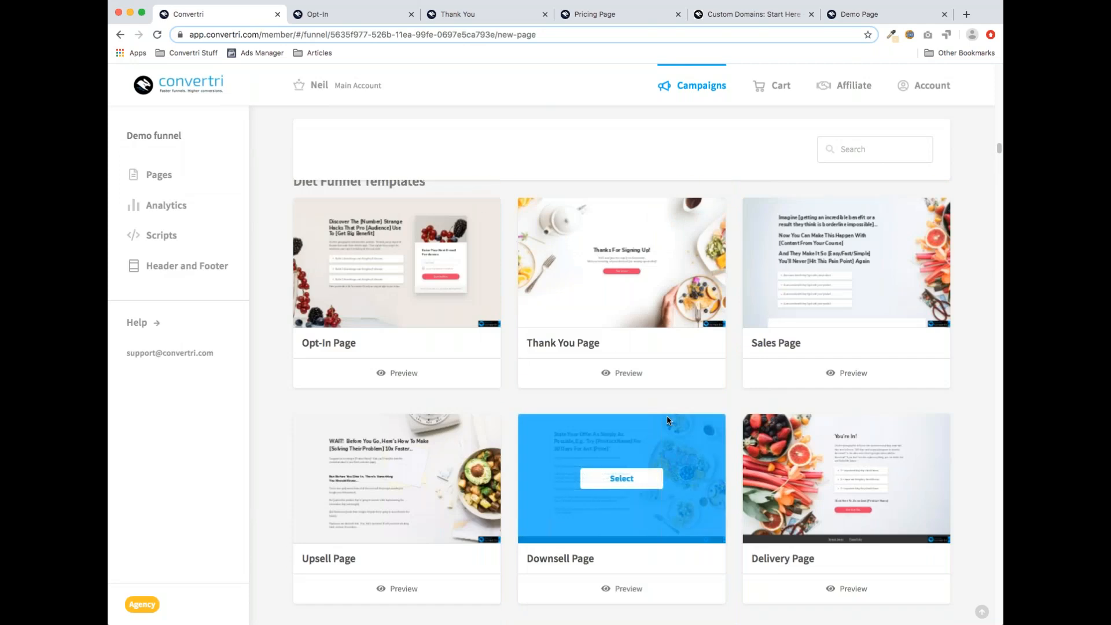
pyautogui.scroll(8, 667, 420)
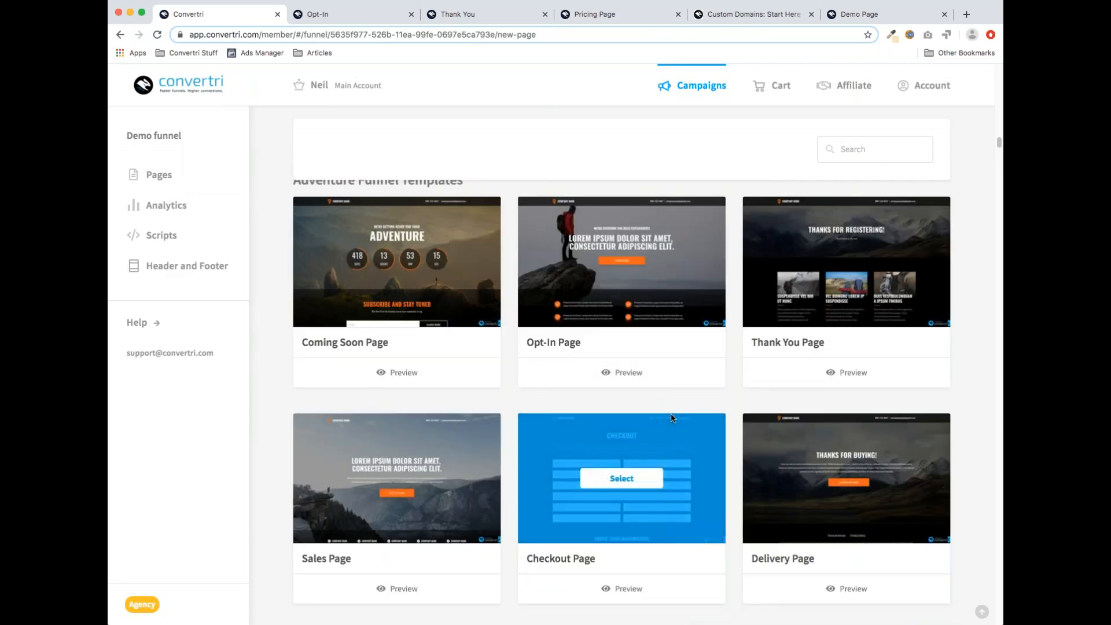
pyautogui.scroll(16, 675, 411)
pyautogui.scroll(20, 681, 415)
pyautogui.scroll(20, 688, 411)
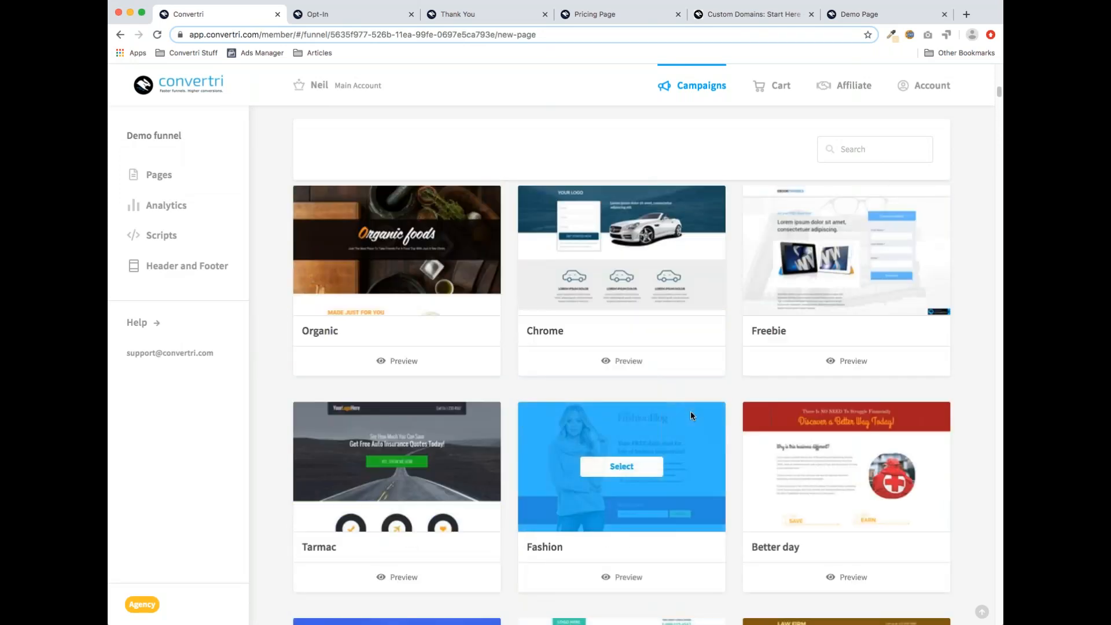
pyautogui.scroll(20, 692, 411)
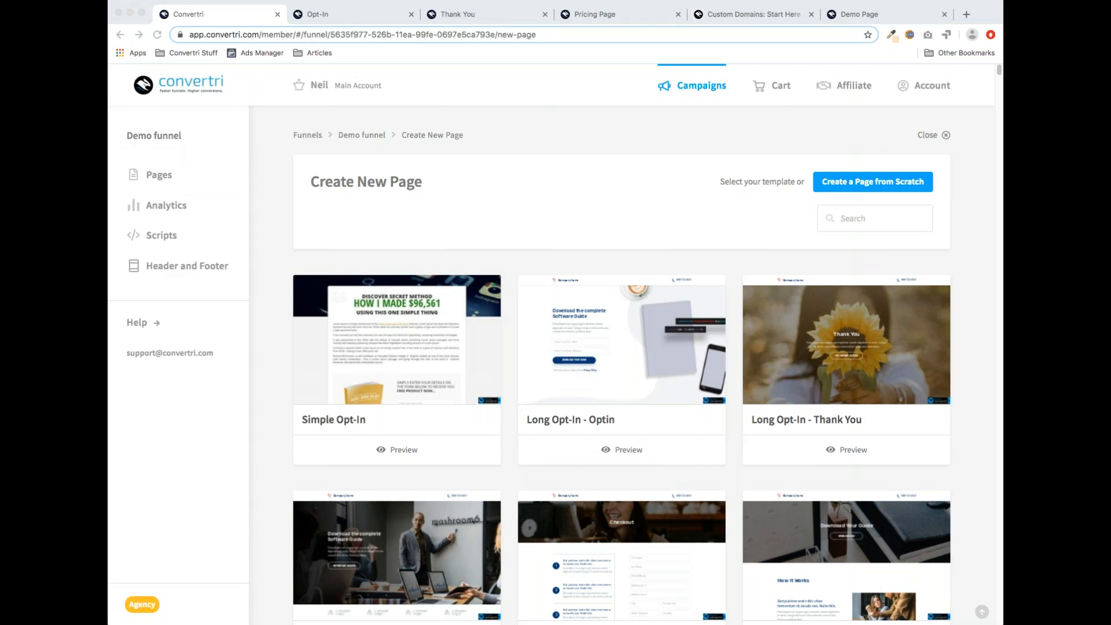
# Switch to the open Convertri pricing page, go to the site's home page and look through it
pyautogui.click(484, 16)
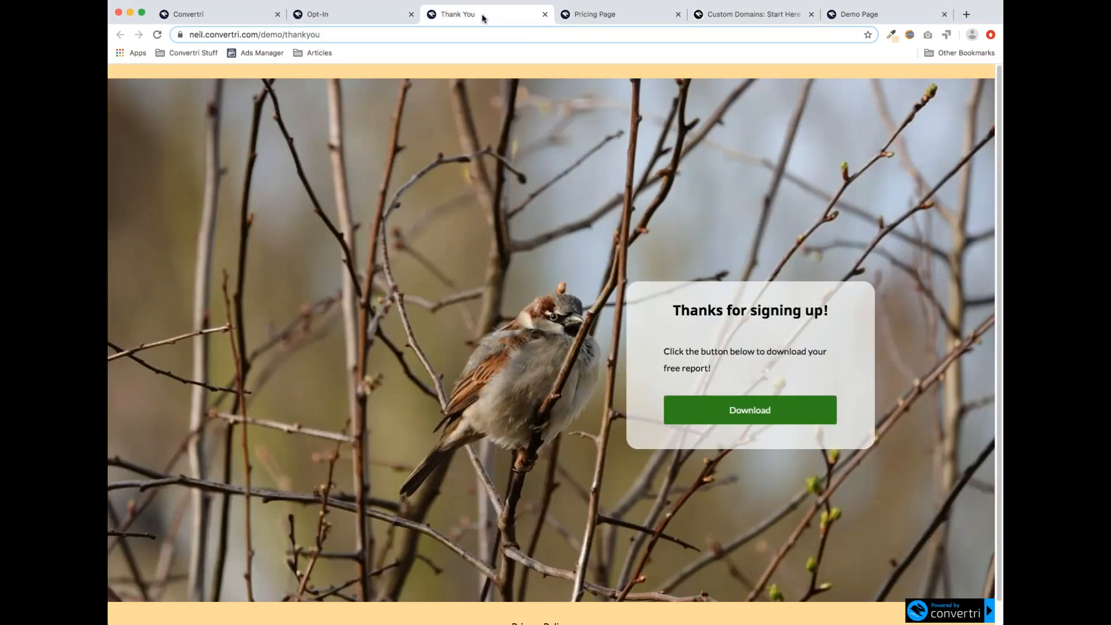
pyautogui.click(361, 14)
pyautogui.click(602, 13)
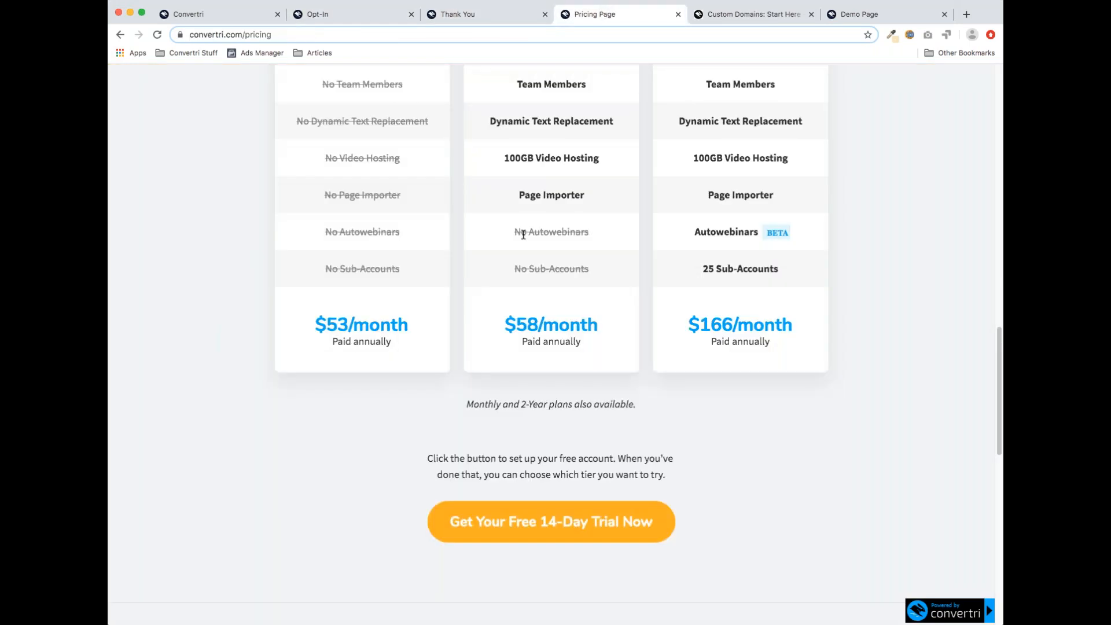
pyautogui.scroll(20, 547, 241)
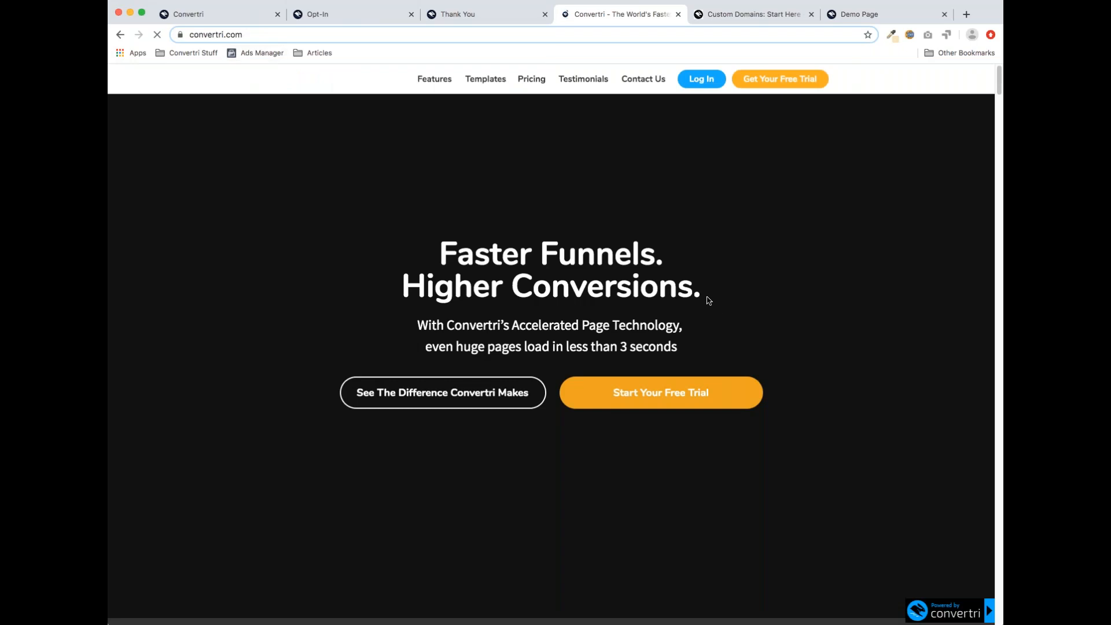
pyautogui.scroll(-5, 735, 422)
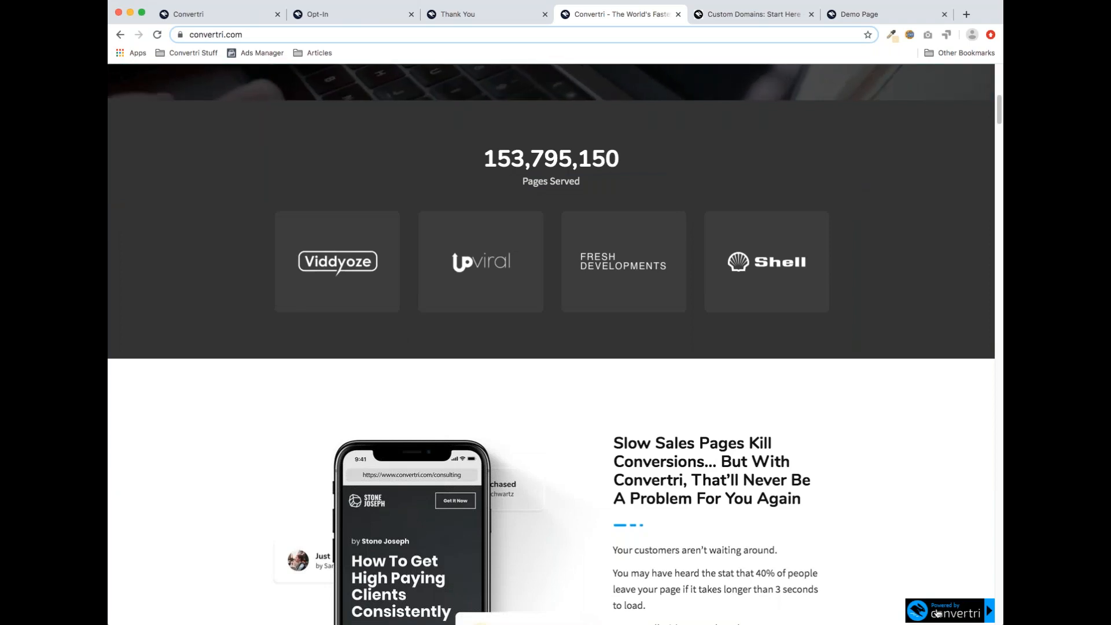
pyautogui.scroll(-6, 696, 447)
pyautogui.scroll(12, 696, 446)
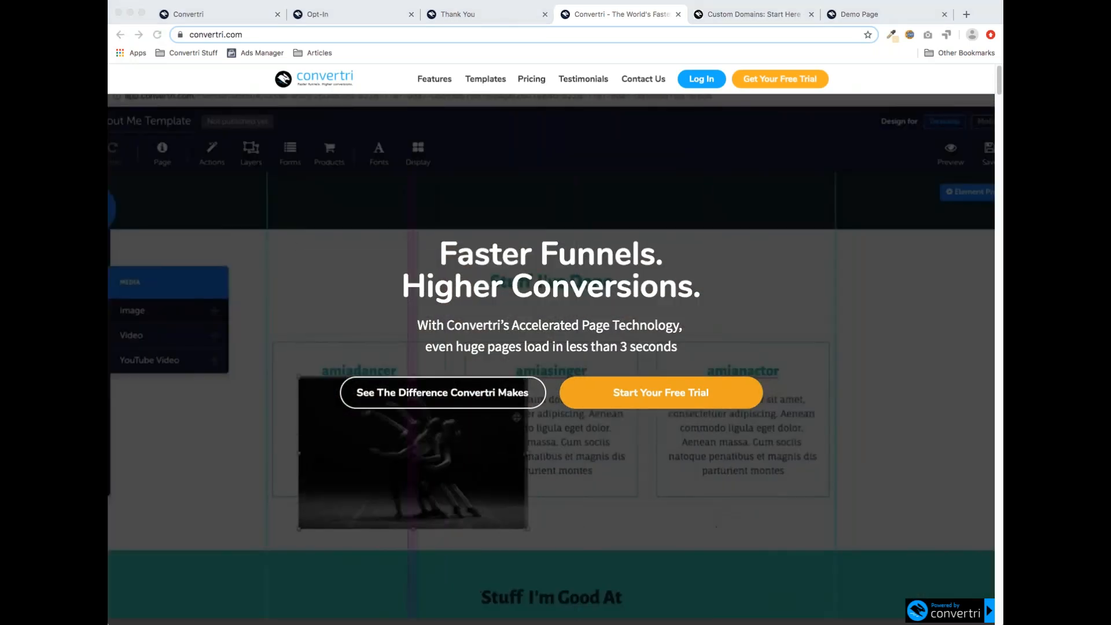
pyautogui.scroll(-4, 904, 348)
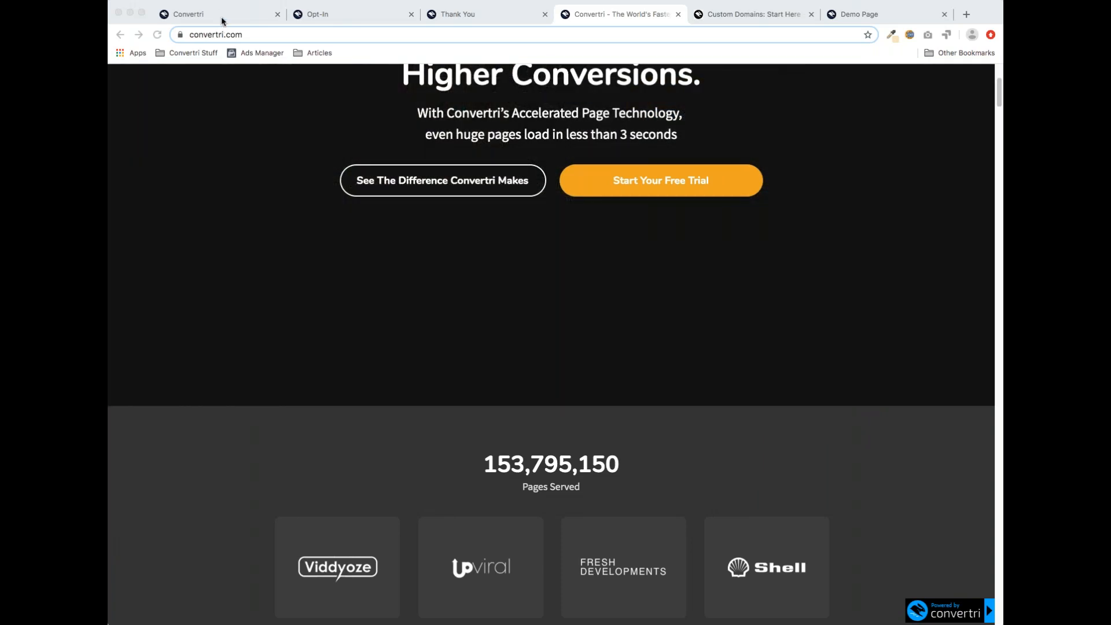
# Return to the Convertri member area, go to the funnels list and open the Demo funnel's Coffee page for editing
pyautogui.click(222, 21)
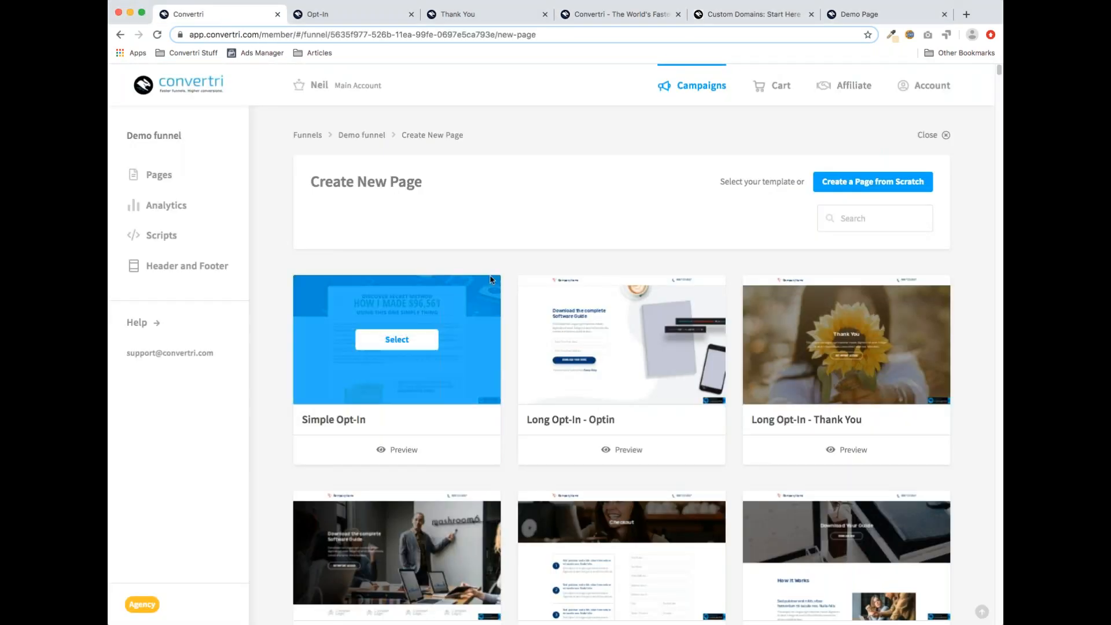
pyautogui.press('super+r')
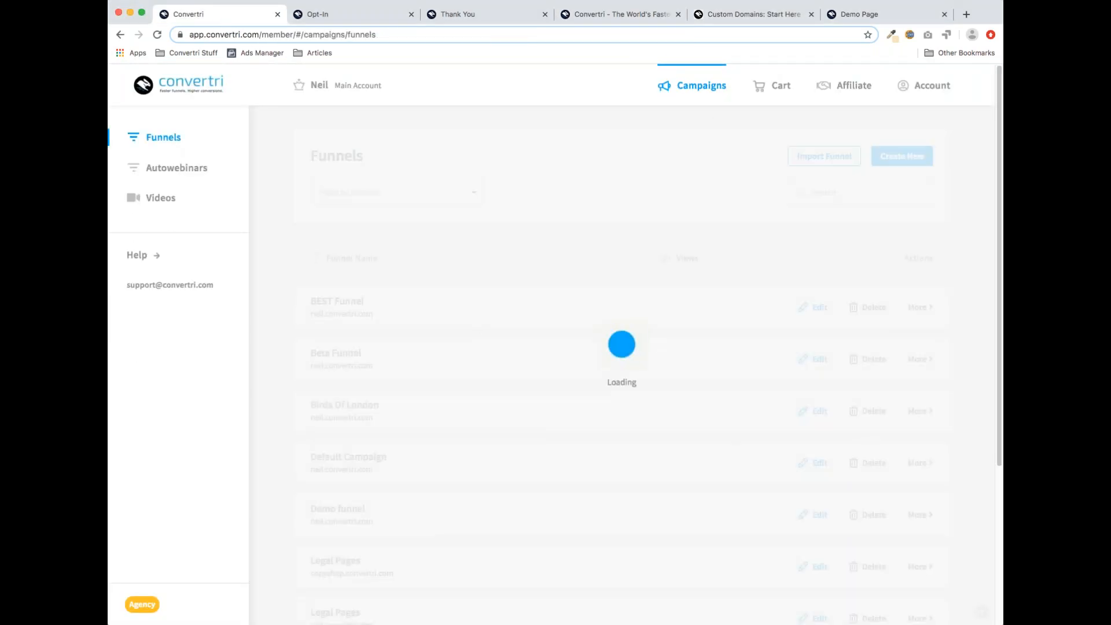
pyautogui.scroll(-2, 472, 326)
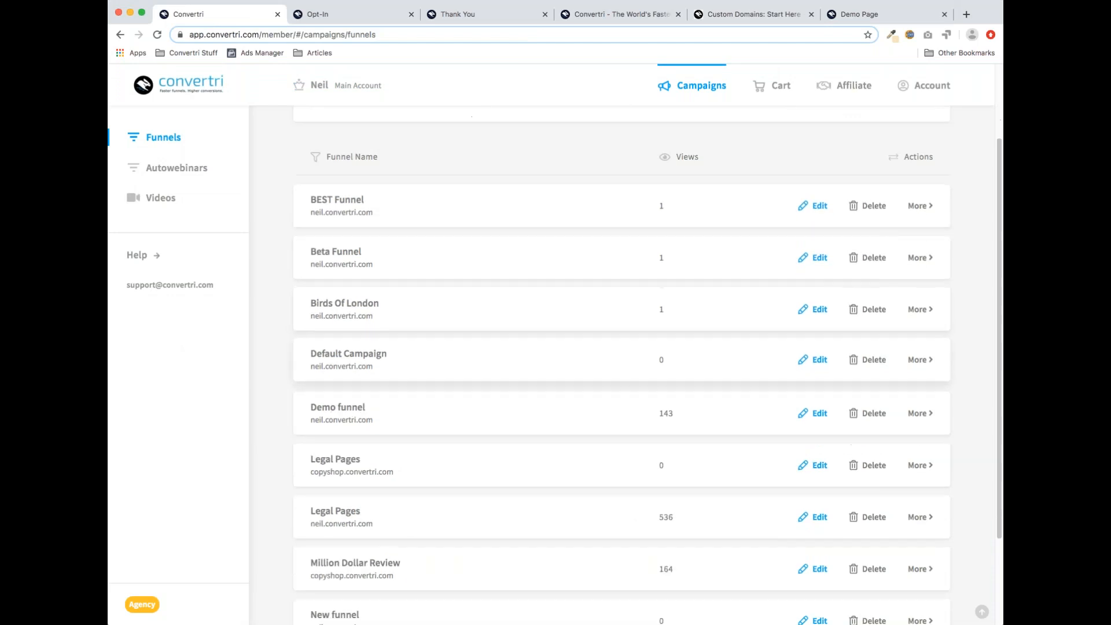
pyautogui.click(412, 419)
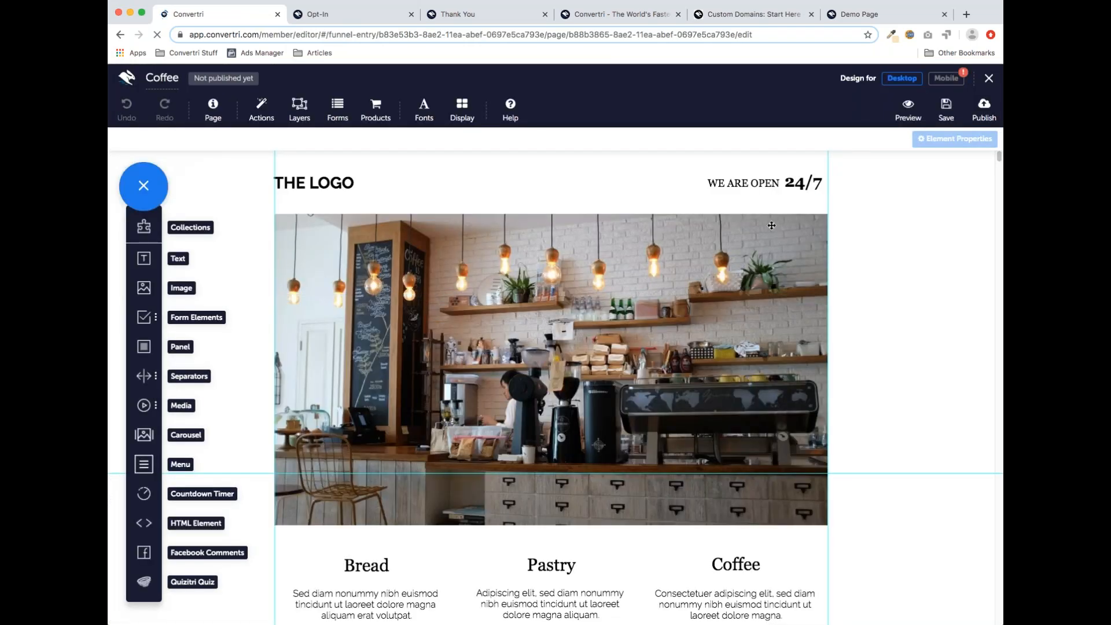
# Switch the Coffee page to its mobile design, review the layout down to the gallery photos, and close the editor
pyautogui.click(943, 82)
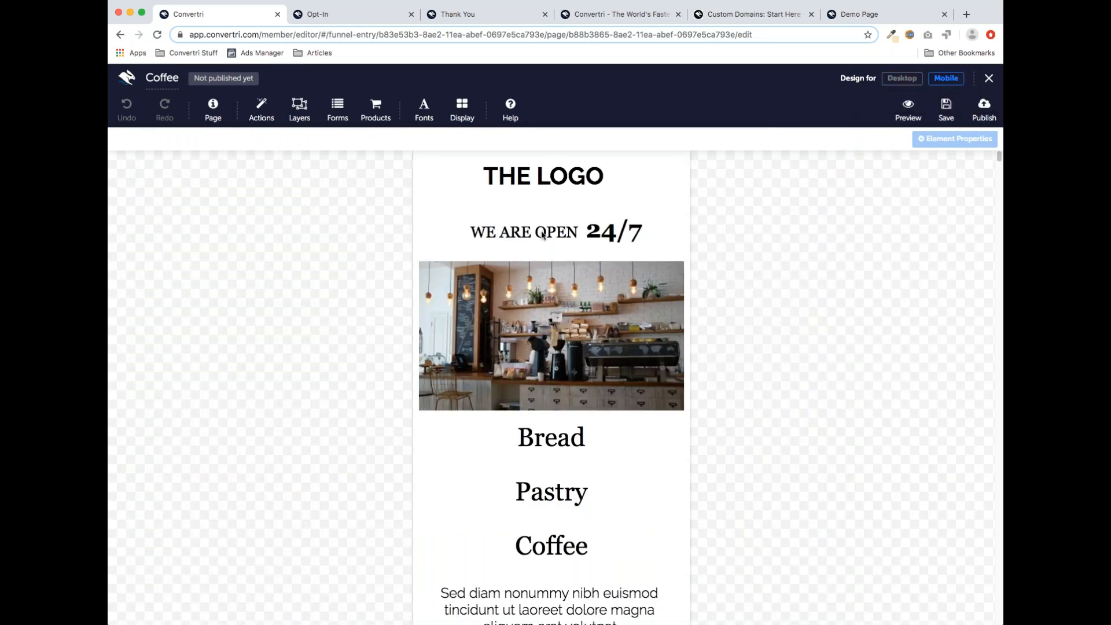
pyautogui.scroll(-6, 551, 357)
pyautogui.scroll(1, 551, 357)
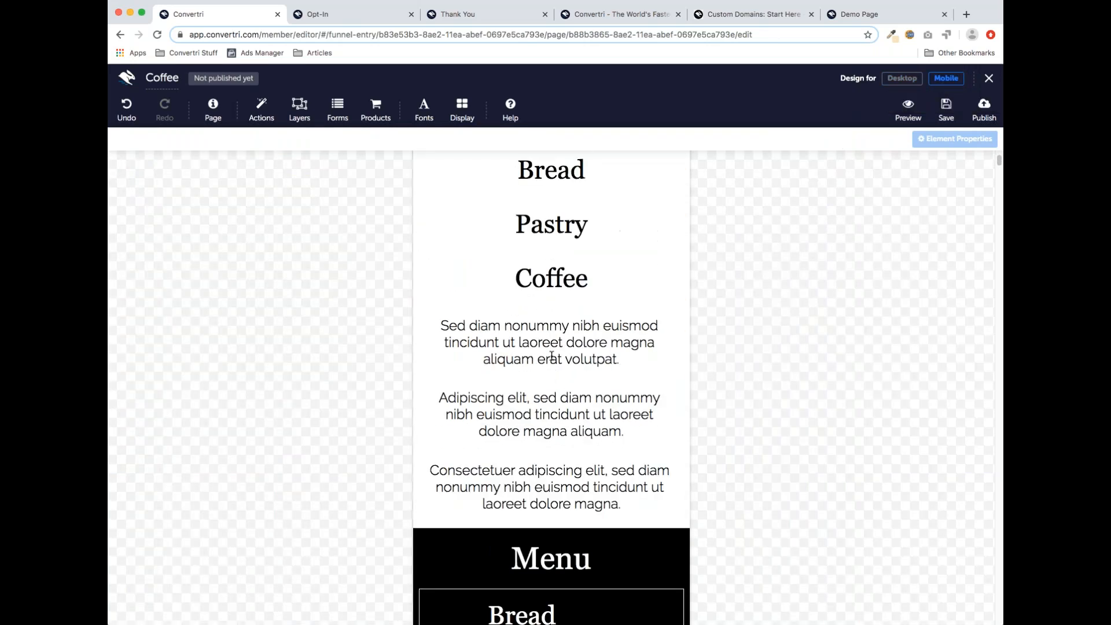
pyautogui.scroll(-8, 549, 331)
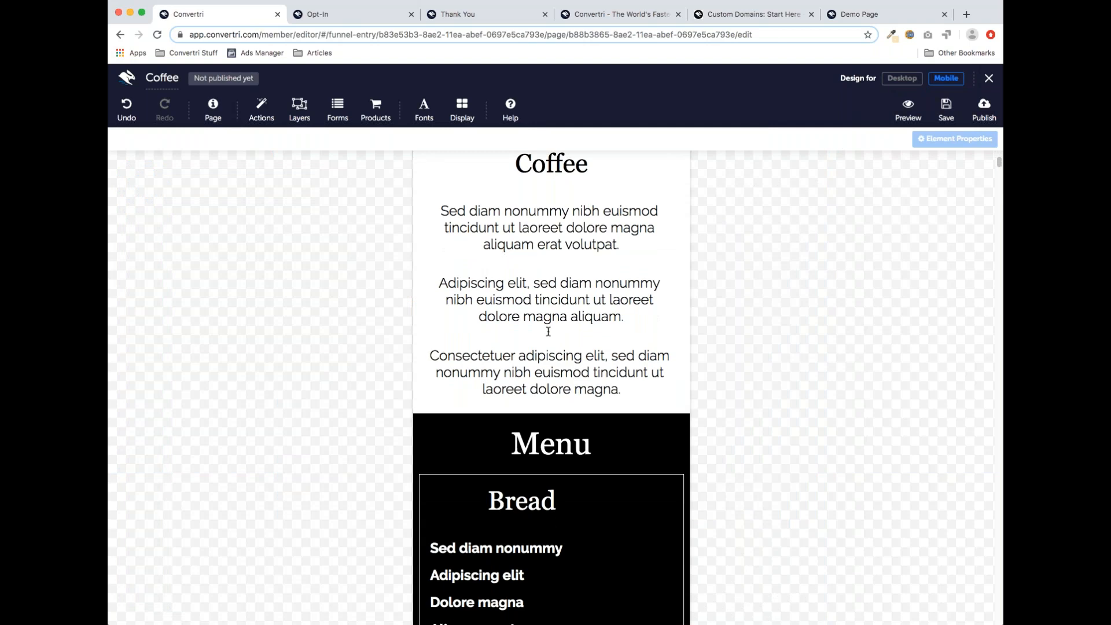
pyautogui.scroll(-15, 550, 335)
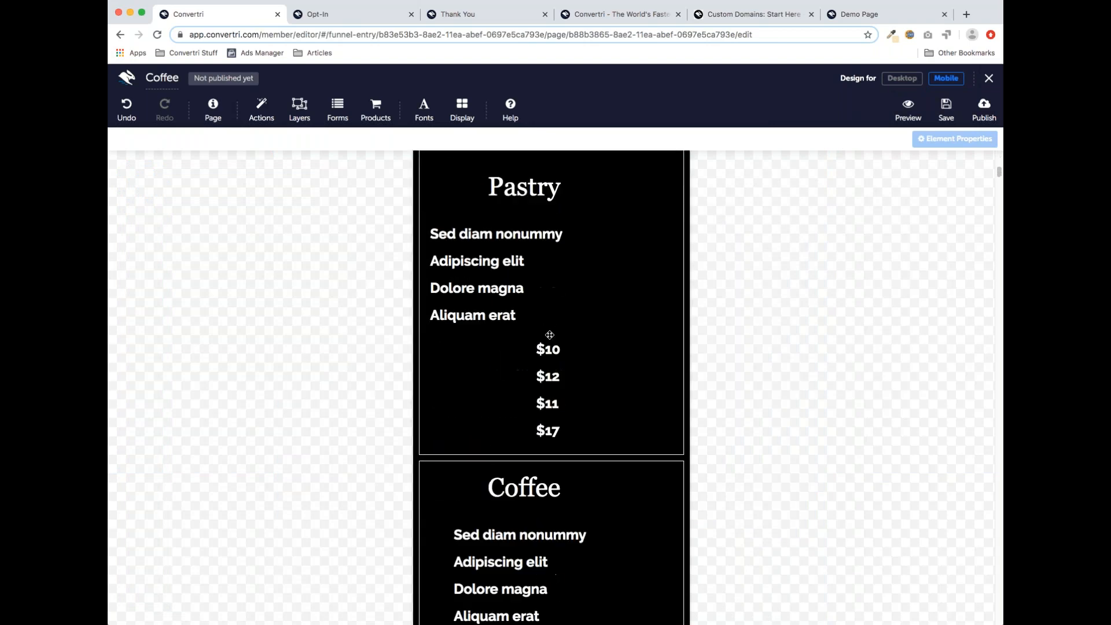
pyautogui.scroll(-5, 550, 336)
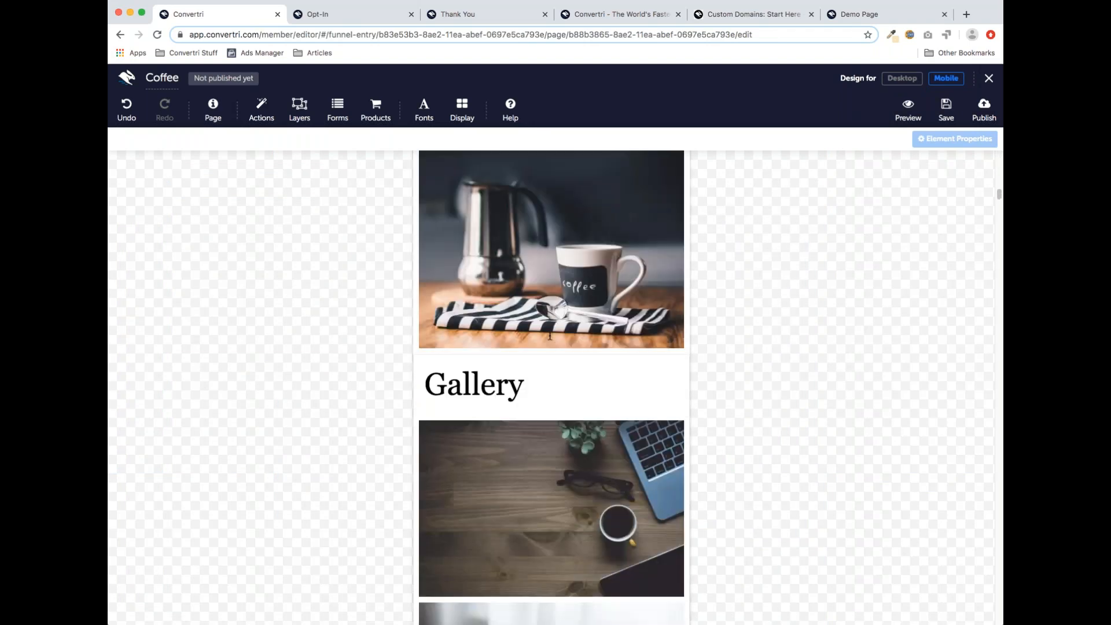
pyautogui.scroll(-7, 551, 340)
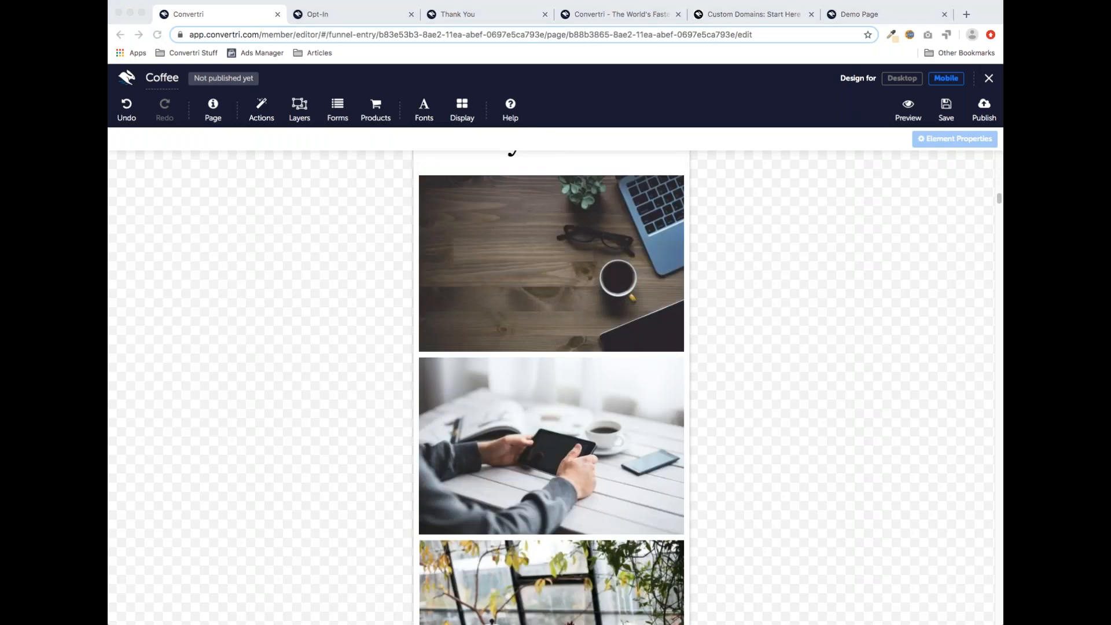
pyautogui.click(989, 81)
pyautogui.click(992, 80)
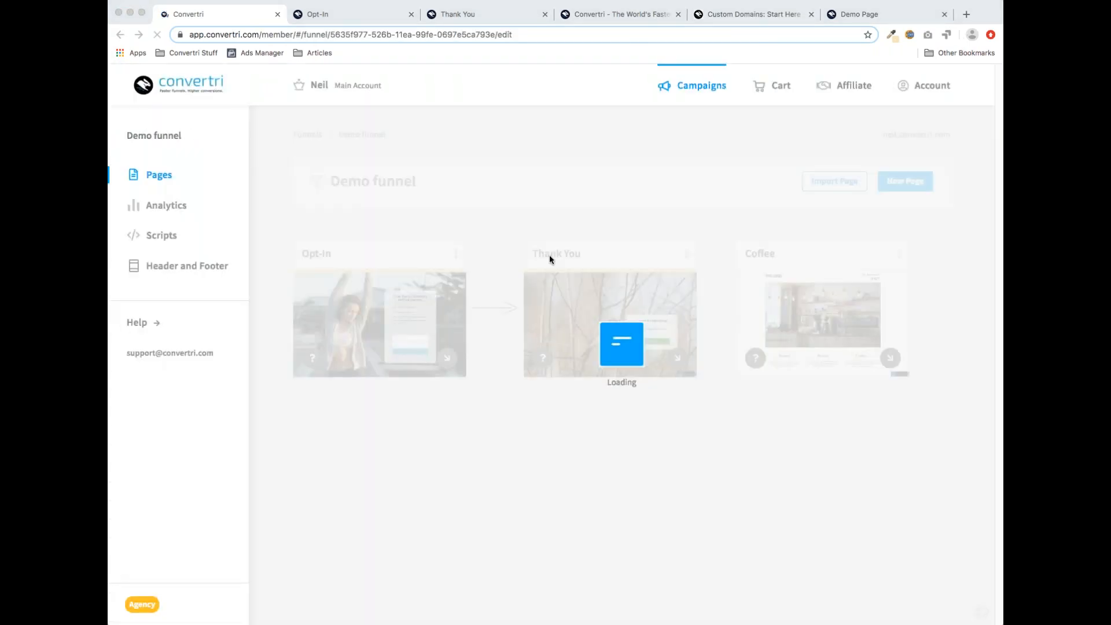
# Start another new page in the Demo funnel and look through the page templates down to the Webinar Funnel Templates
pyautogui.click(922, 209)
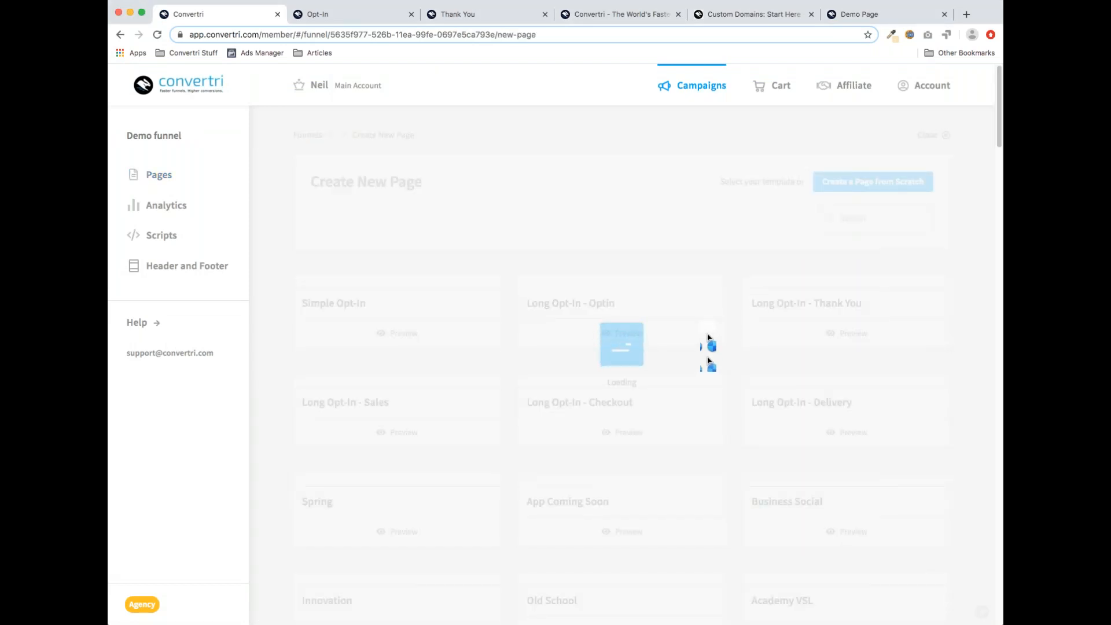
pyautogui.scroll(-5, 702, 324)
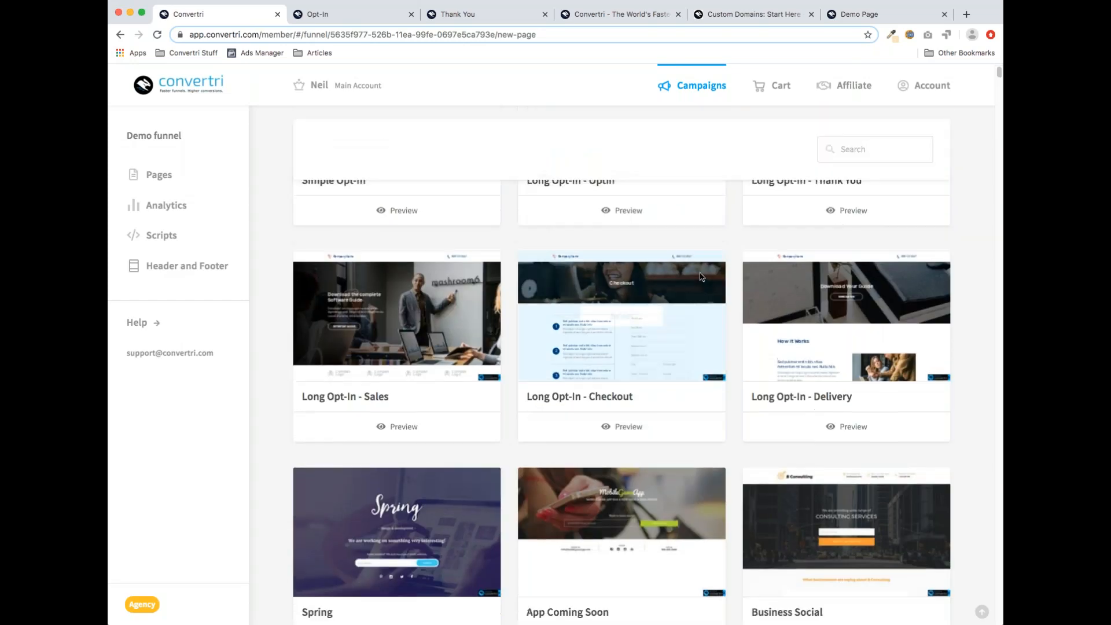
pyautogui.scroll(3, 702, 278)
pyautogui.scroll(-6, 754, 318)
pyautogui.scroll(-15, 663, 318)
pyautogui.scroll(6, 662, 318)
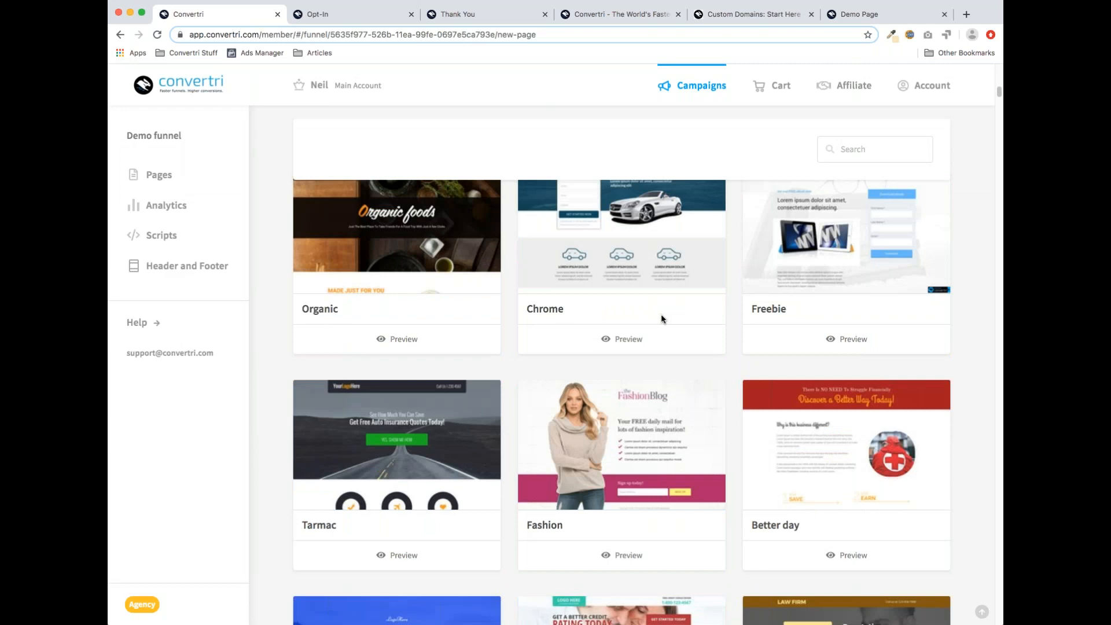
pyautogui.scroll(-6, 662, 318)
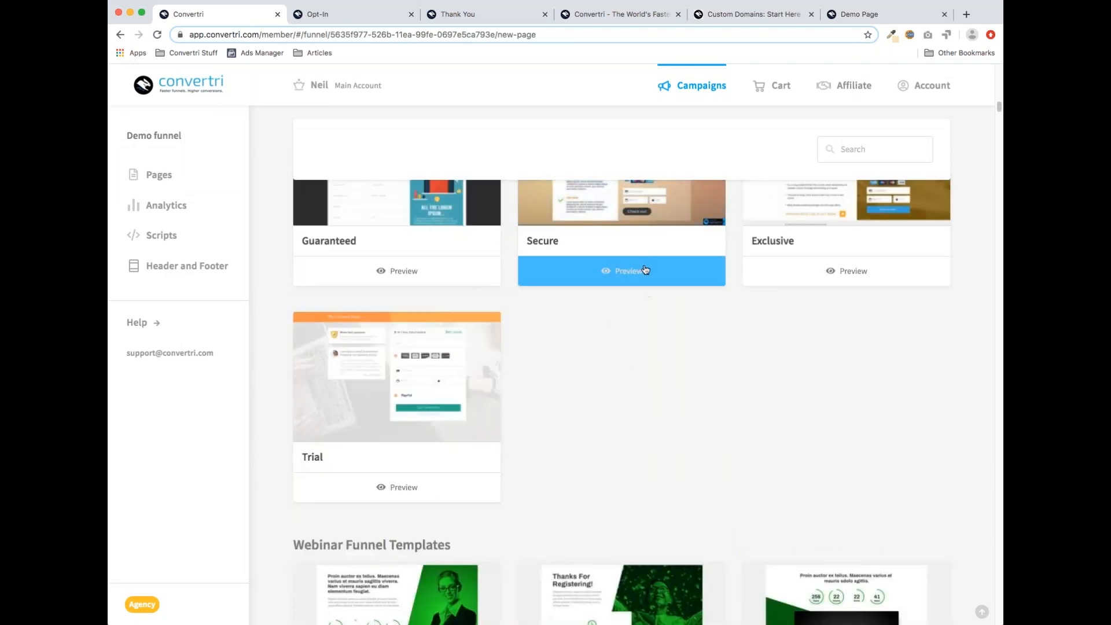
# Look through the page templates from the Webinar Funnel Templates down to the Diet Funnel Templates
pyautogui.scroll(-12, 650, 283)
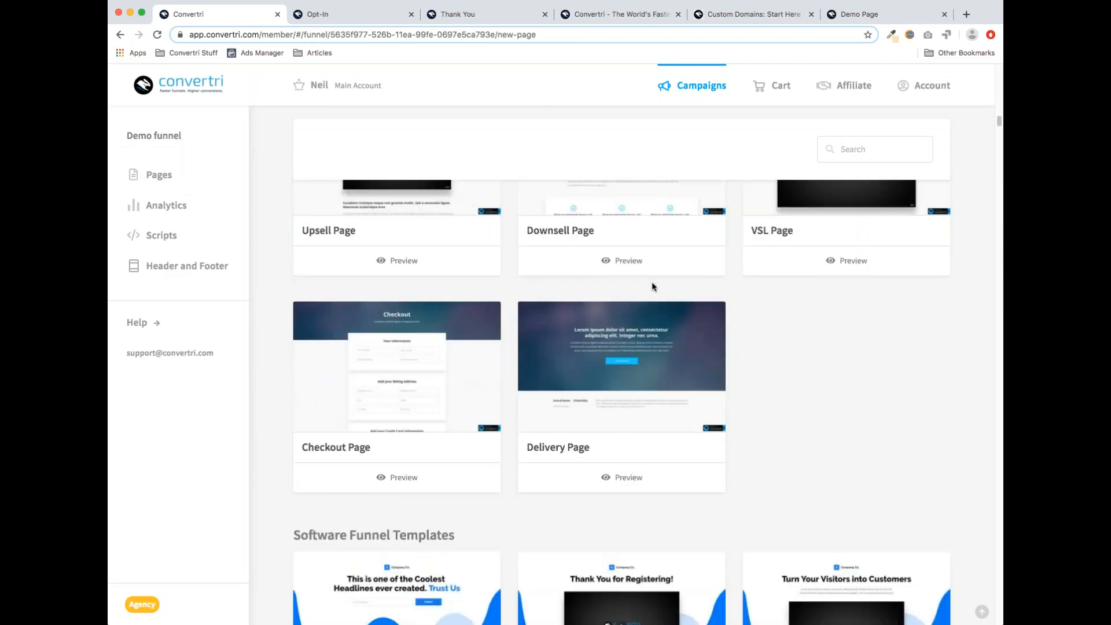
pyautogui.scroll(-15, 652, 287)
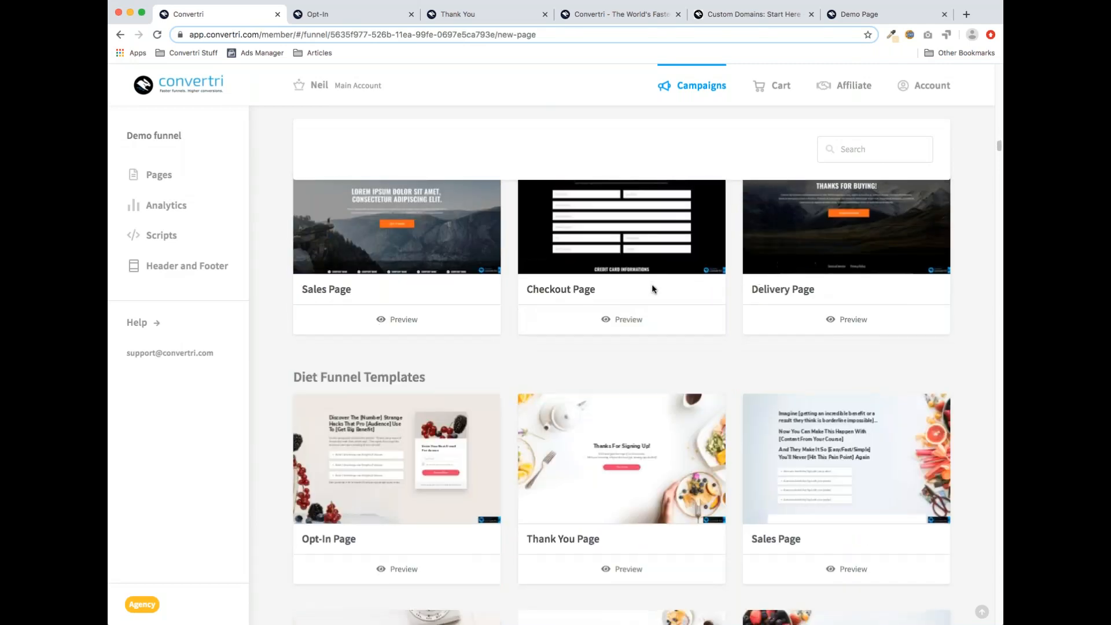
pyautogui.scroll(-3, 550, 421)
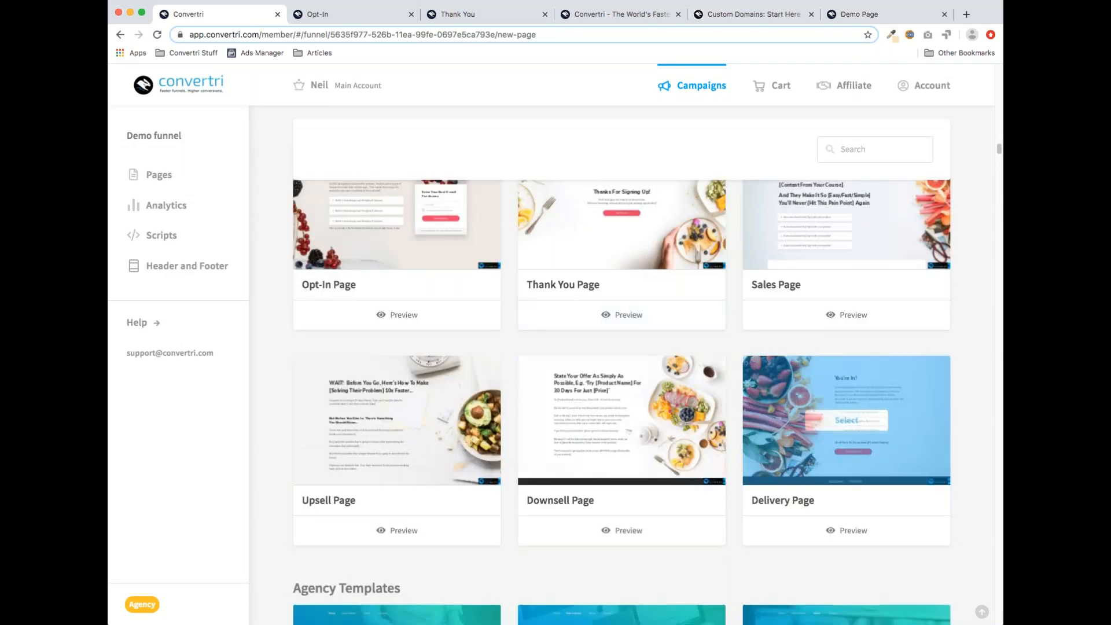
pyautogui.scroll(2, 824, 247)
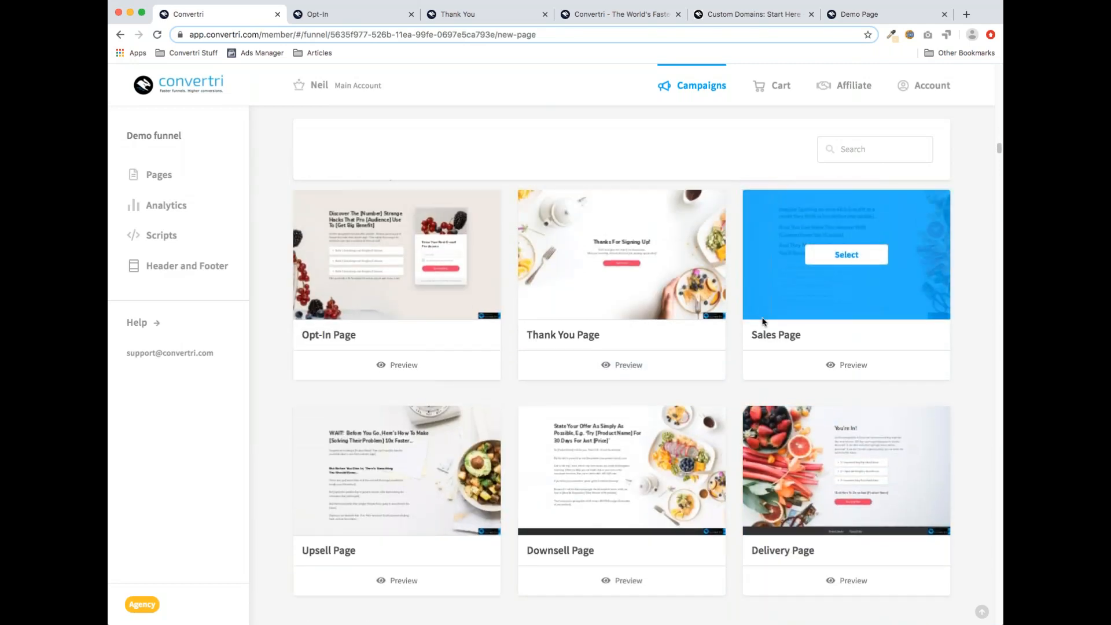
# Preview the Sales Page from the Diet Funnel Templates and look through its sections down to the module descriptions
pyautogui.click(894, 371)
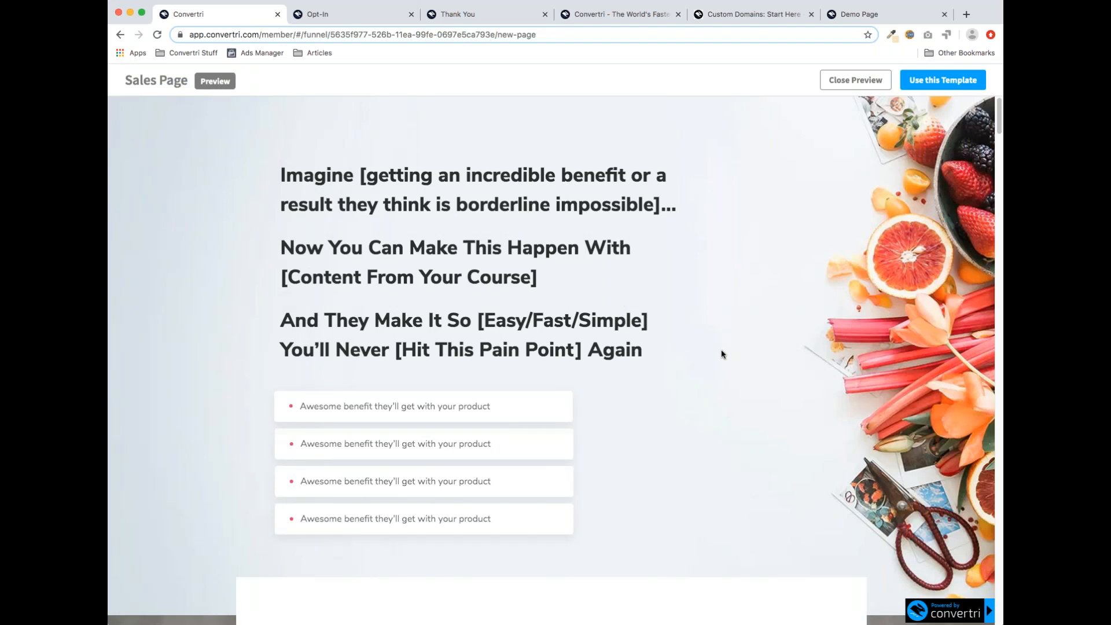
pyautogui.scroll(-4, 726, 353)
pyautogui.scroll(-20, 720, 354)
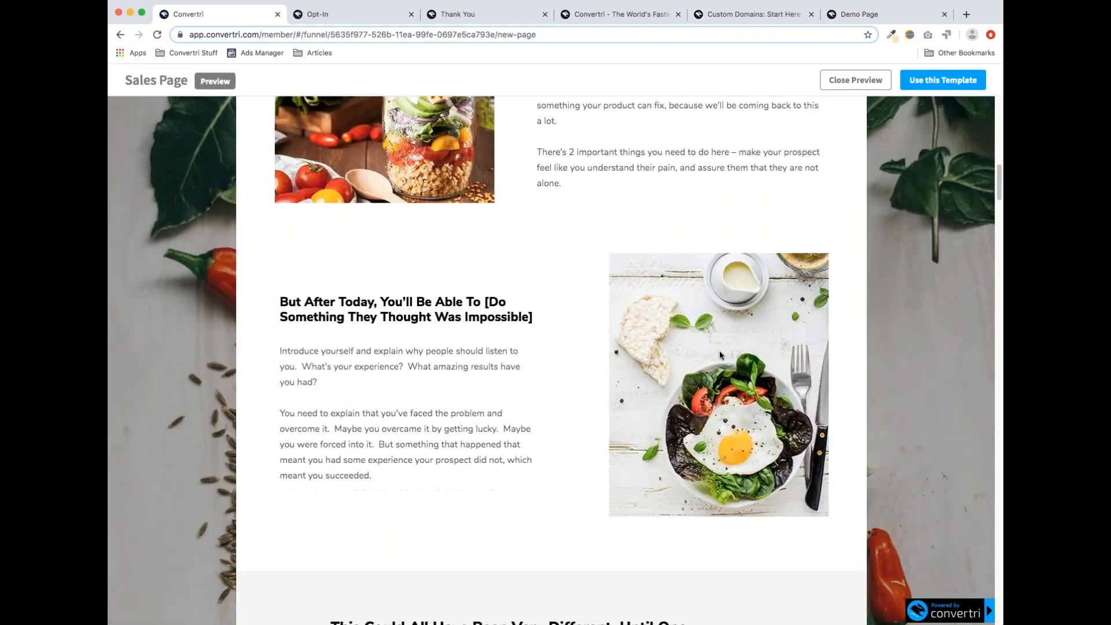
pyautogui.scroll(-20, 721, 355)
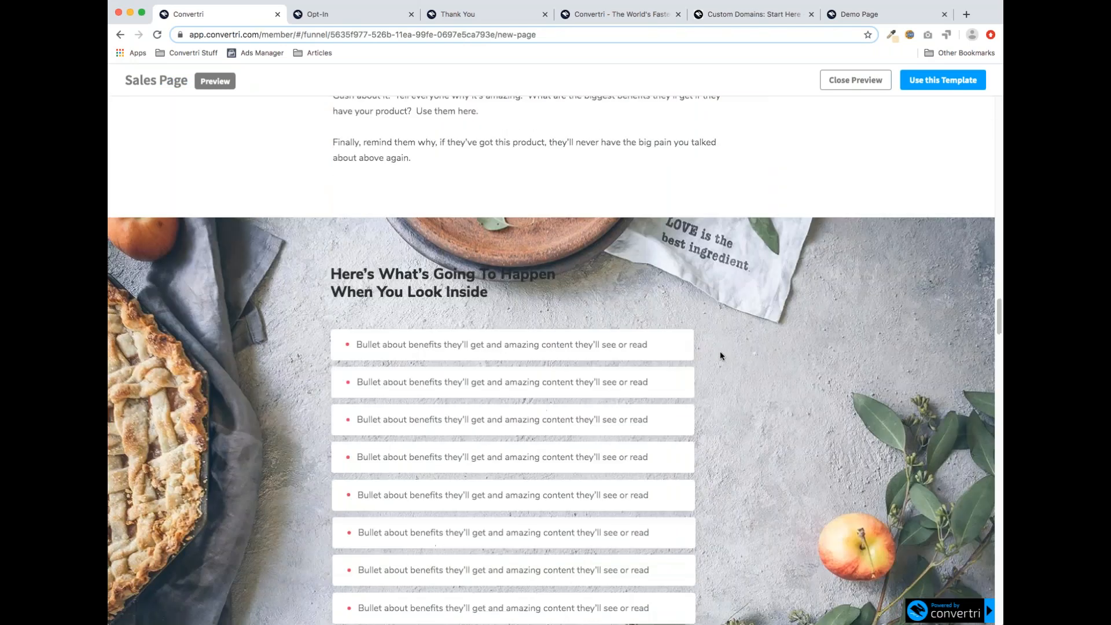
pyautogui.scroll(-20, 721, 354)
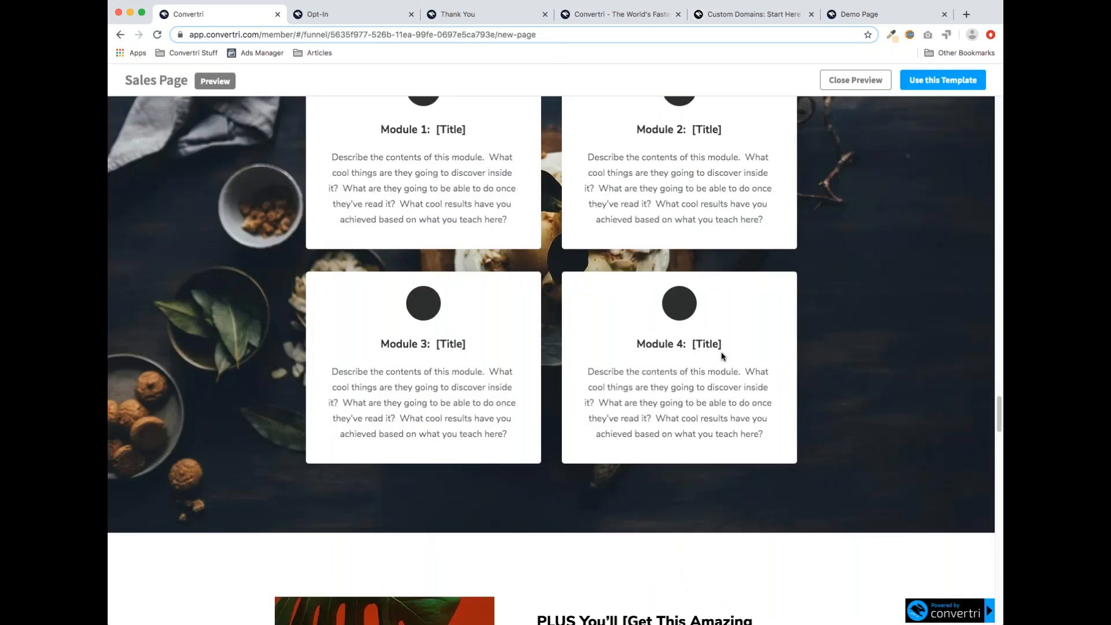
pyautogui.scroll(-10, 722, 355)
pyautogui.scroll(20, 723, 357)
pyautogui.scroll(15, 727, 359)
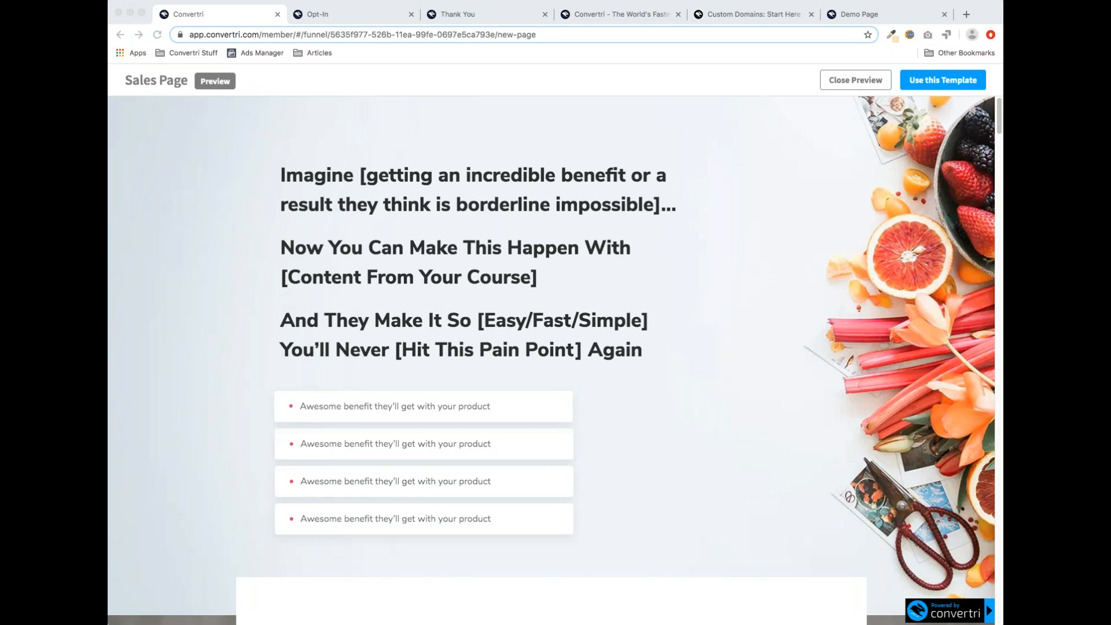
# Switch to the open Convertri home page and examine the slow sales pages section and the page-speed benchmark results
pyautogui.click(735, 14)
pyautogui.click(611, 13)
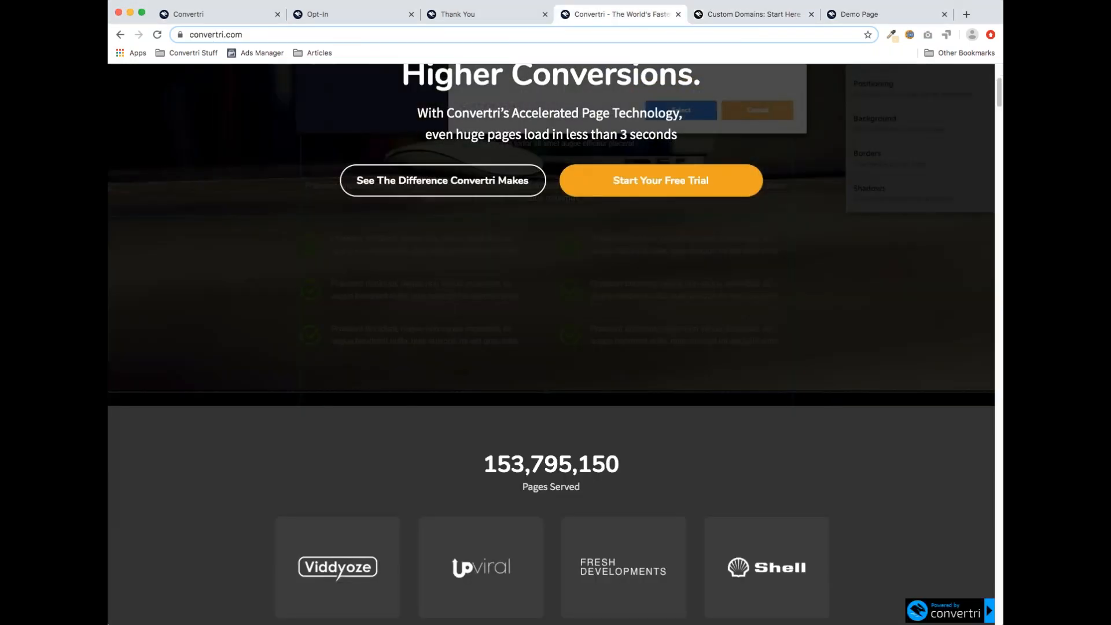
pyautogui.scroll(-10, 526, 290)
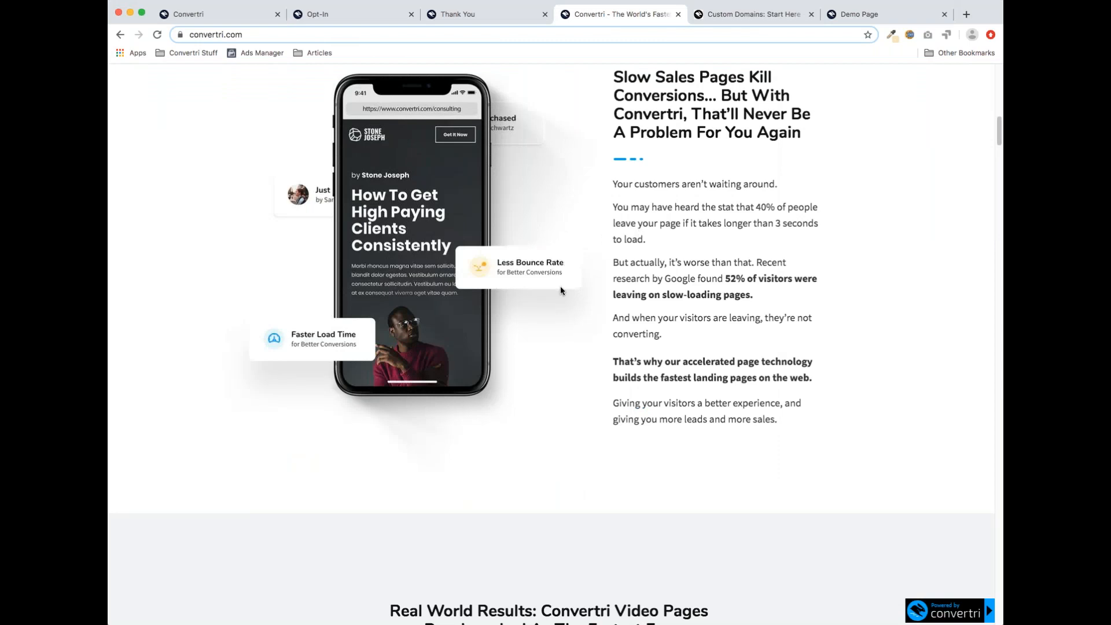
pyautogui.scroll(-1, 561, 290)
pyautogui.scroll(-8, 560, 290)
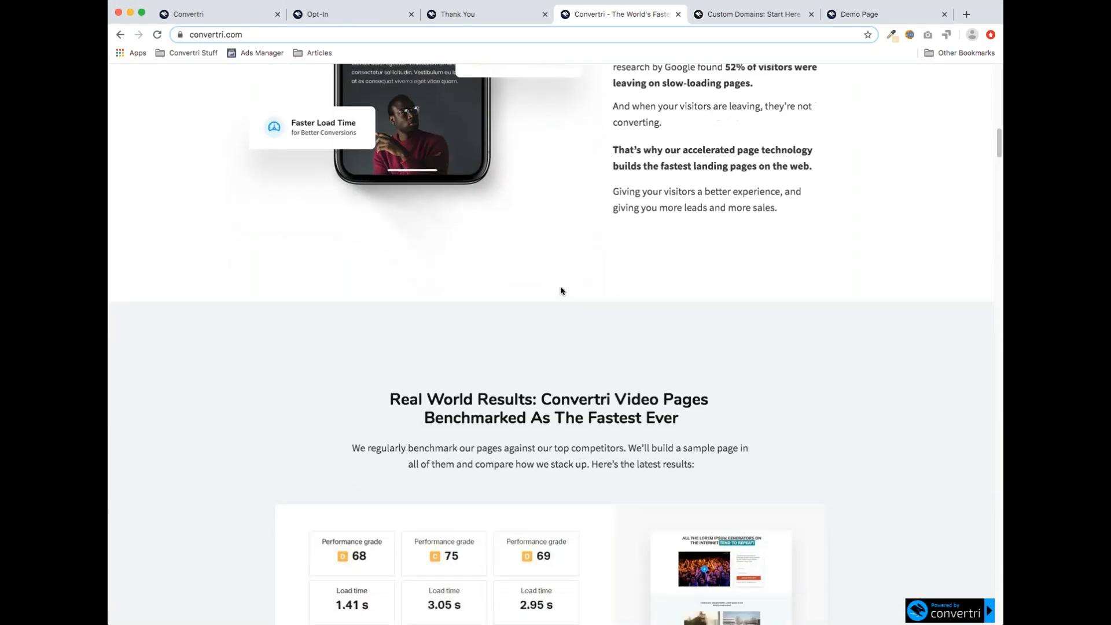
pyautogui.scroll(5, 561, 294)
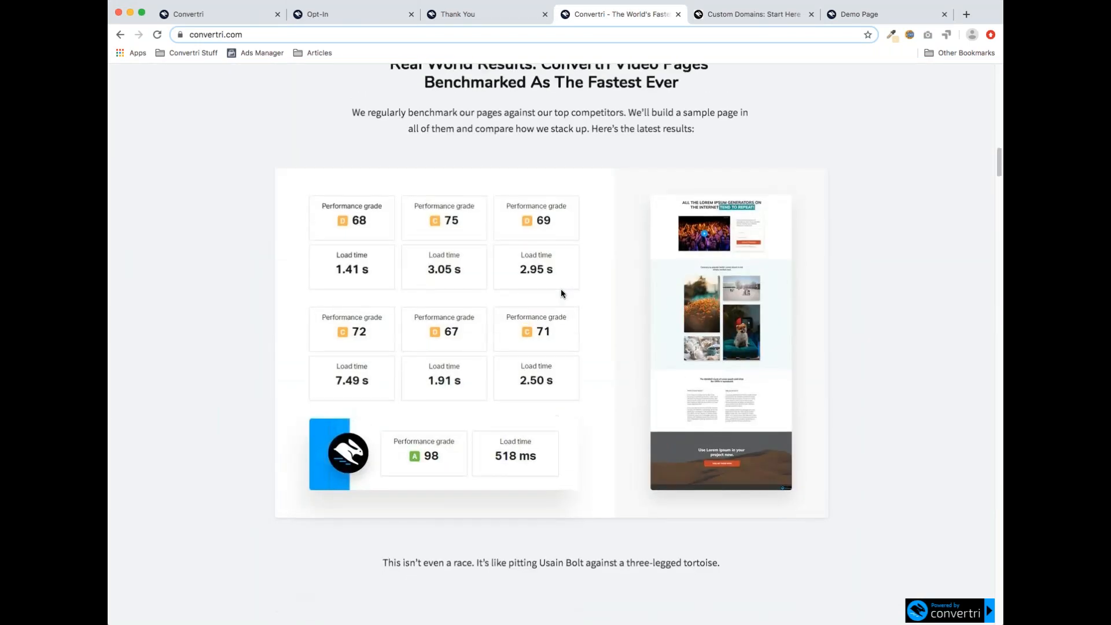
pyautogui.scroll(6, 602, 241)
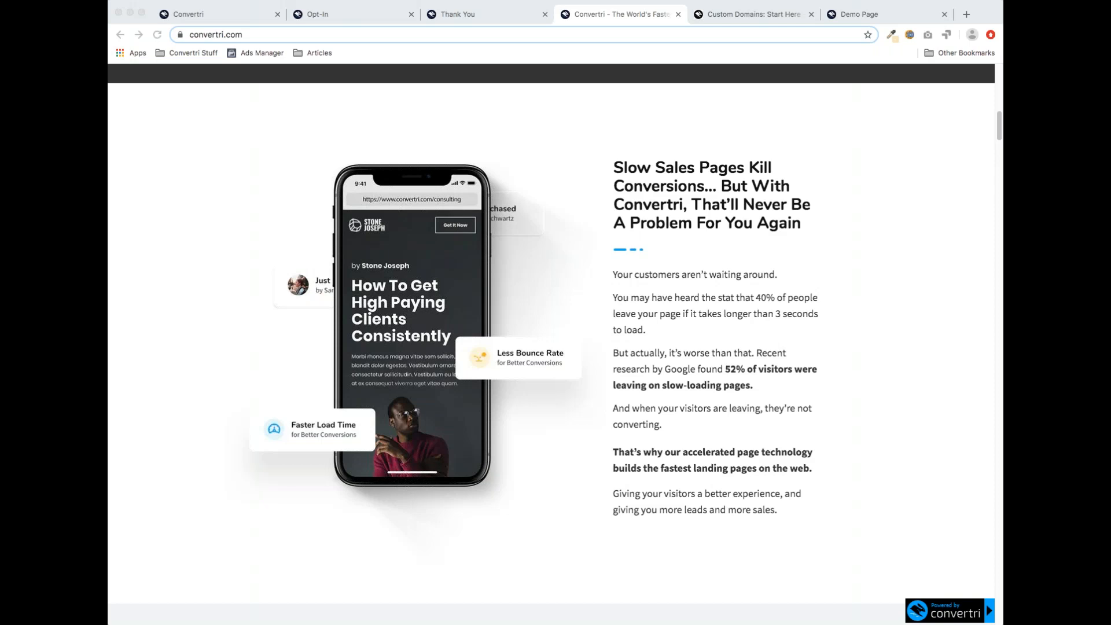
pyautogui.click(689, 146)
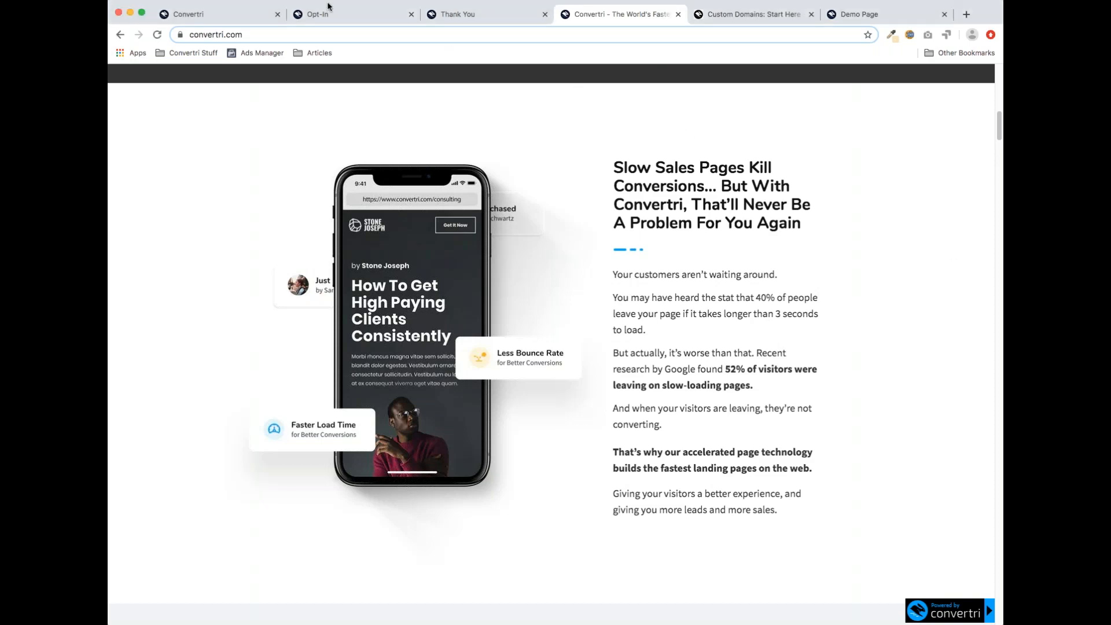
# Return to the Convertri member area, close the Sales Page preview and look back up through the template list
pyautogui.click(262, 14)
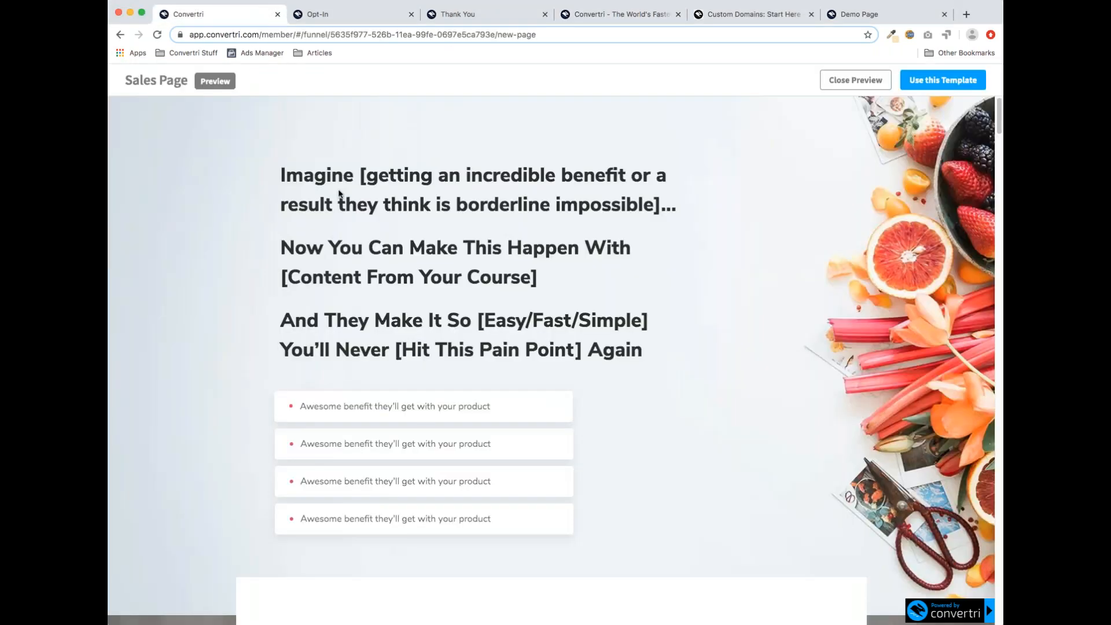
pyautogui.click(848, 85)
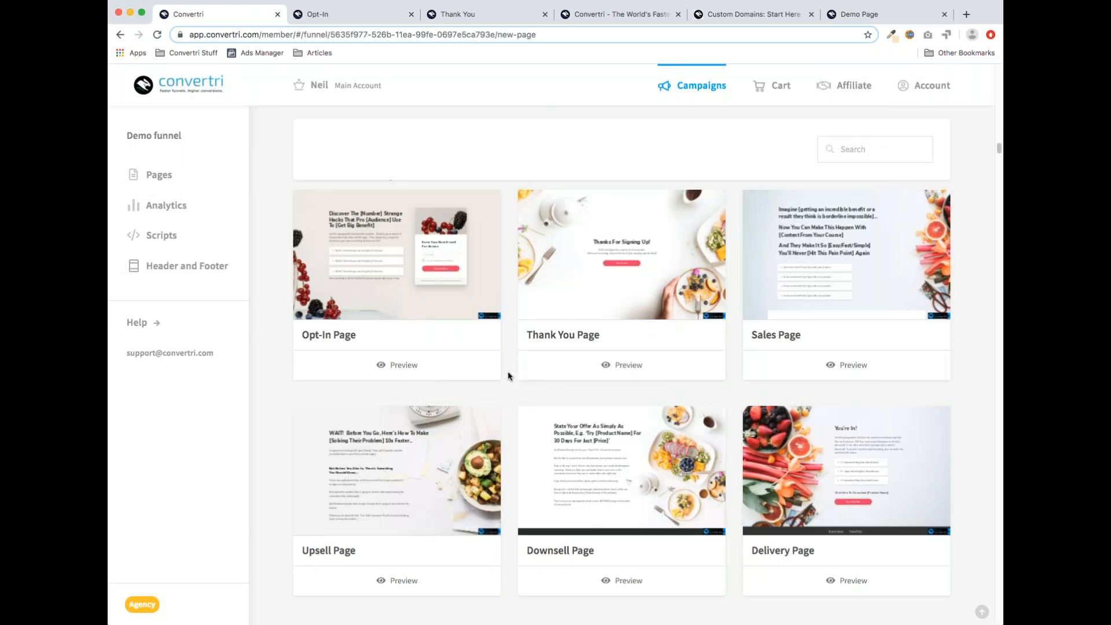
pyautogui.scroll(3, 508, 375)
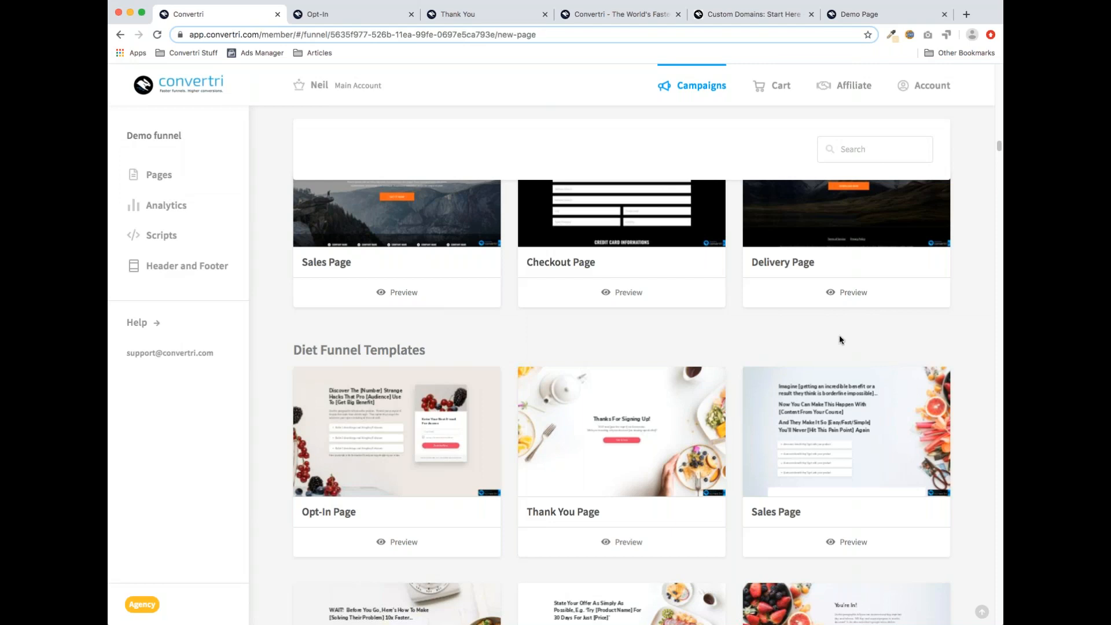
pyautogui.scroll(6, 547, 341)
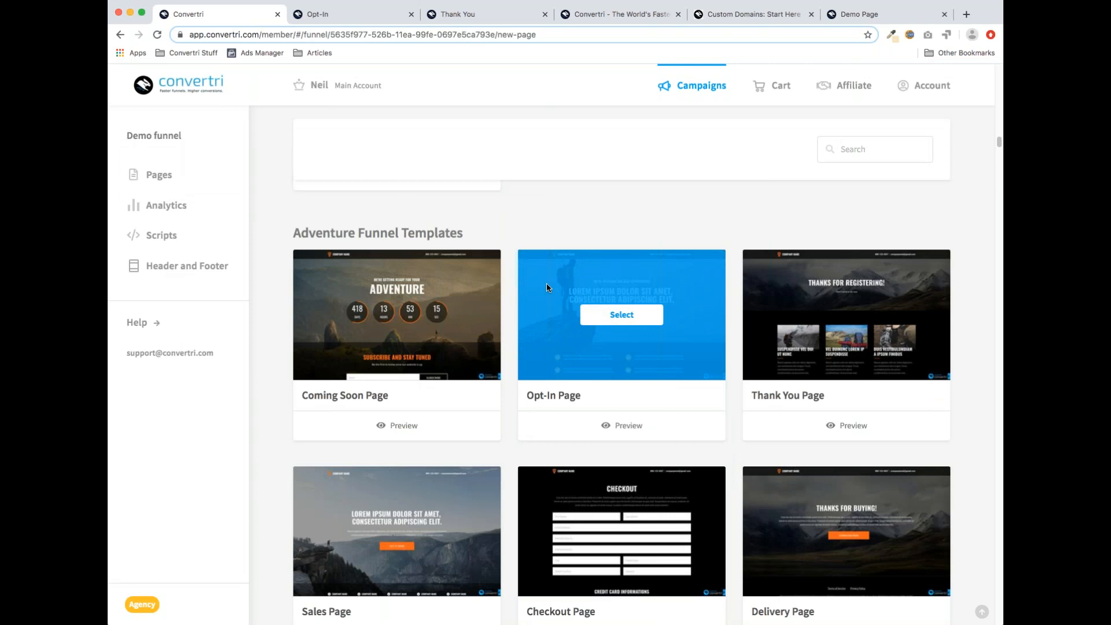
pyautogui.scroll(15, 546, 283)
pyautogui.scroll(15, 493, 329)
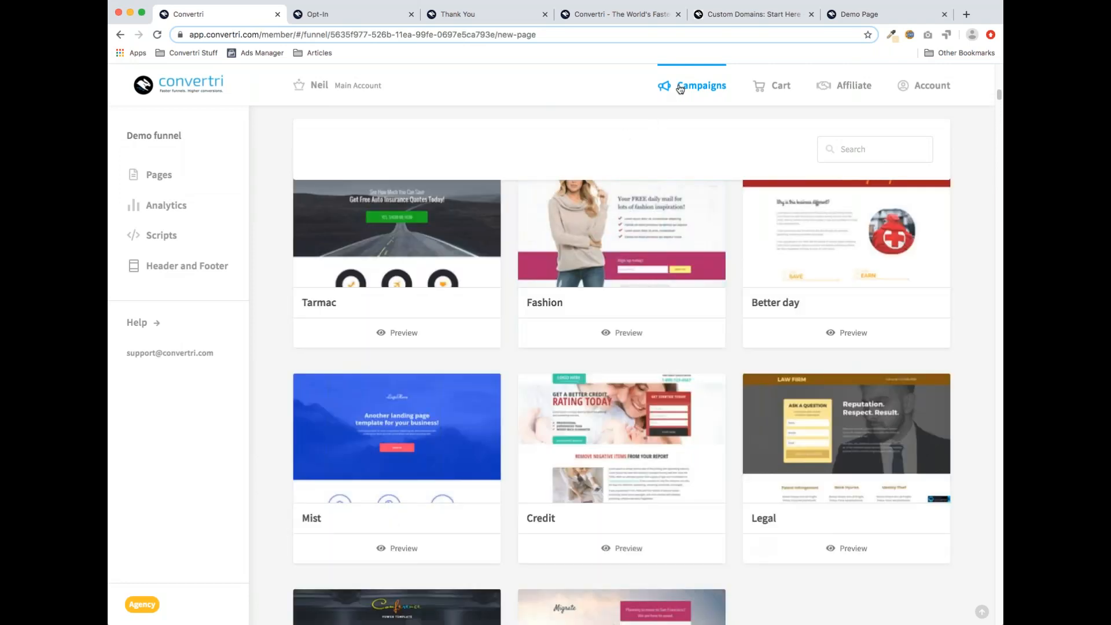
# Leave the template list for the campaigns overview and open the Demo funnel
pyautogui.click(681, 88)
pyautogui.scroll(-1, 424, 381)
pyautogui.scroll(-2, 425, 380)
pyautogui.click(375, 431)
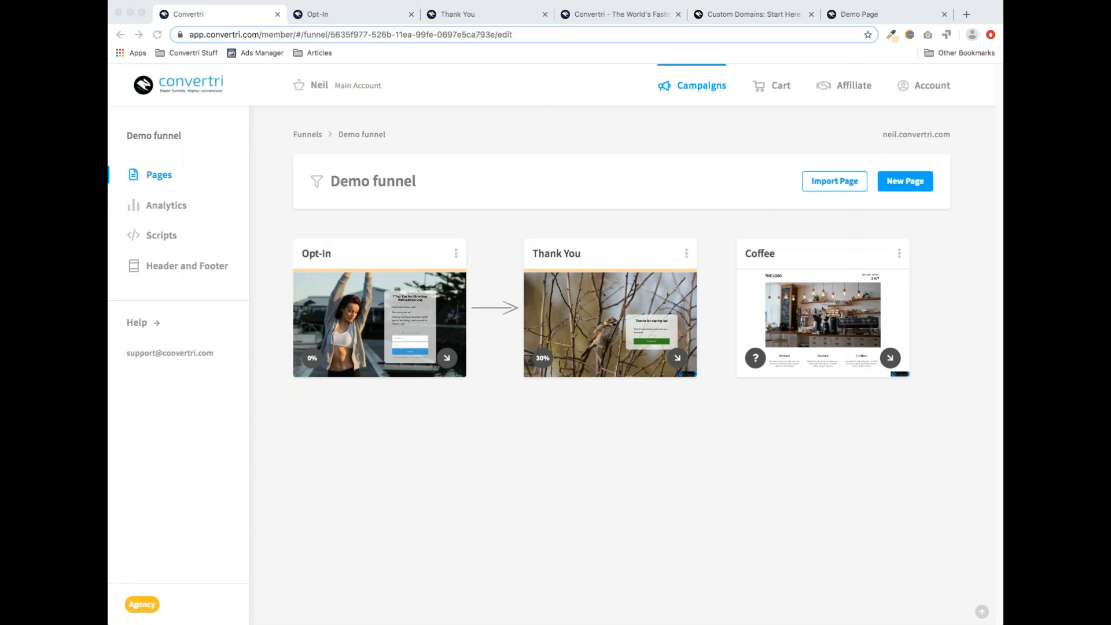
pyautogui.click(456, 424)
pyautogui.moveTo(409, 349)
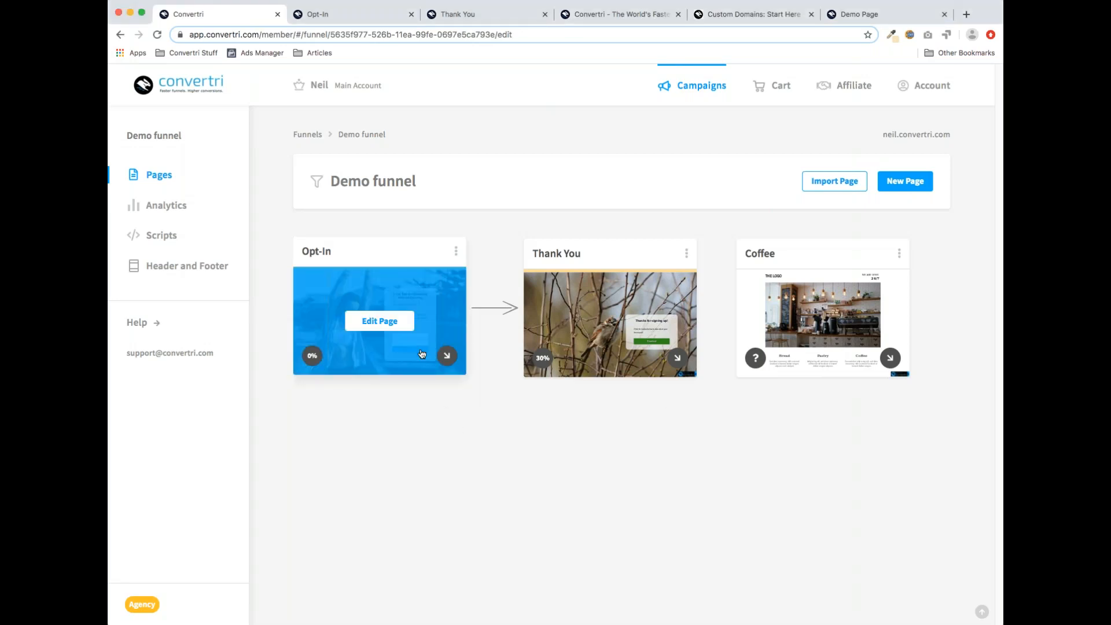
# Create a new page in the Demo funnel from the Spring template and name it Spring
pyautogui.click(911, 182)
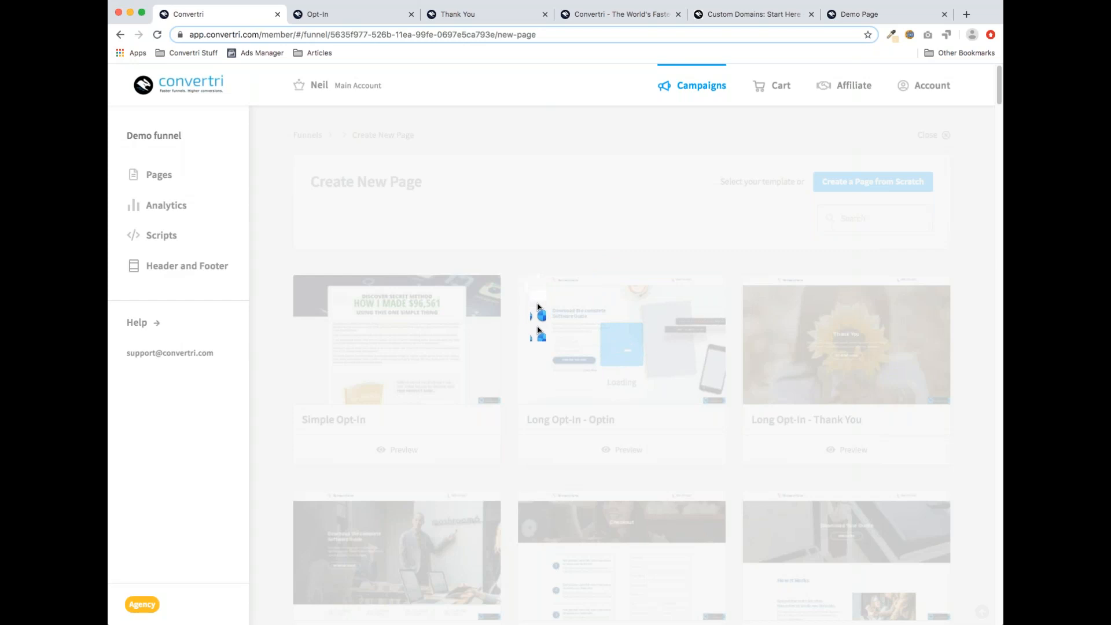
pyautogui.scroll(-8, 612, 317)
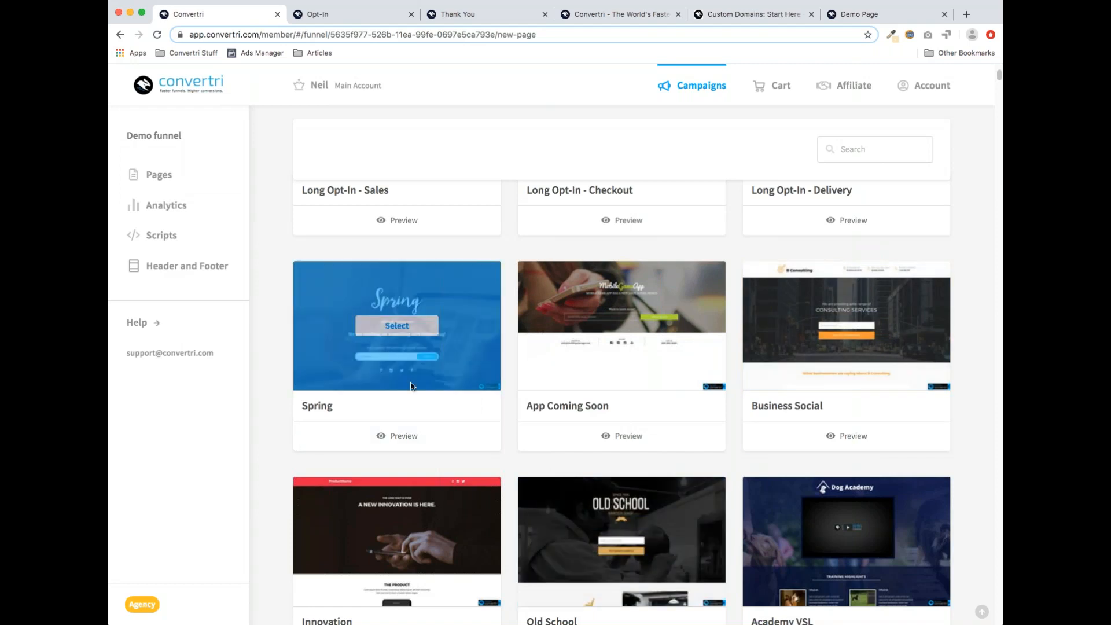
pyautogui.click(417, 439)
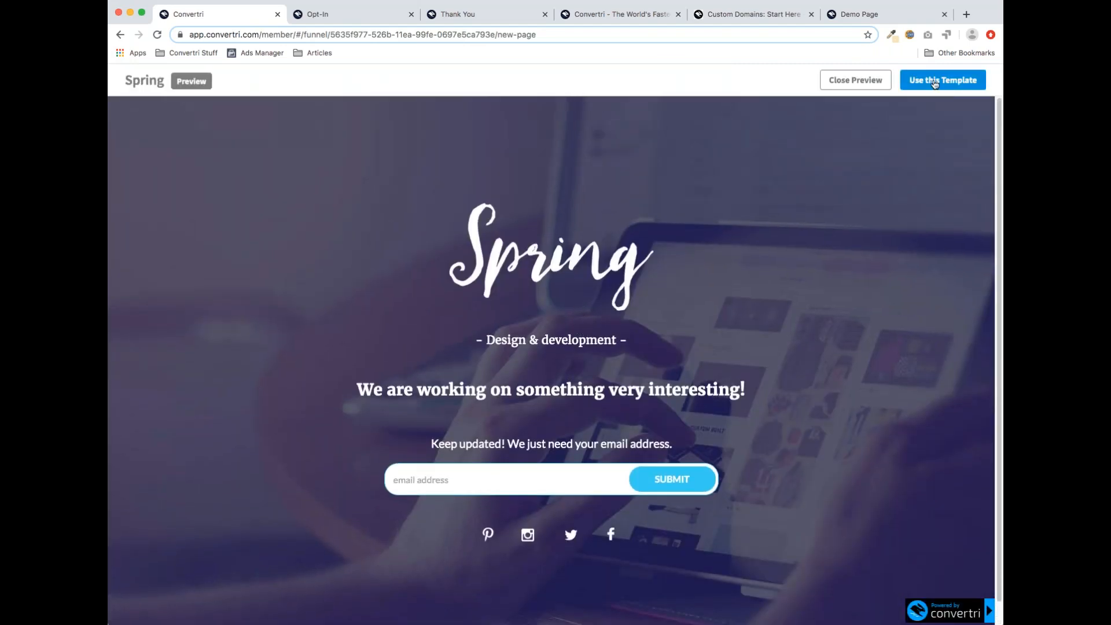
pyautogui.click(935, 84)
pyautogui.write('Spring')
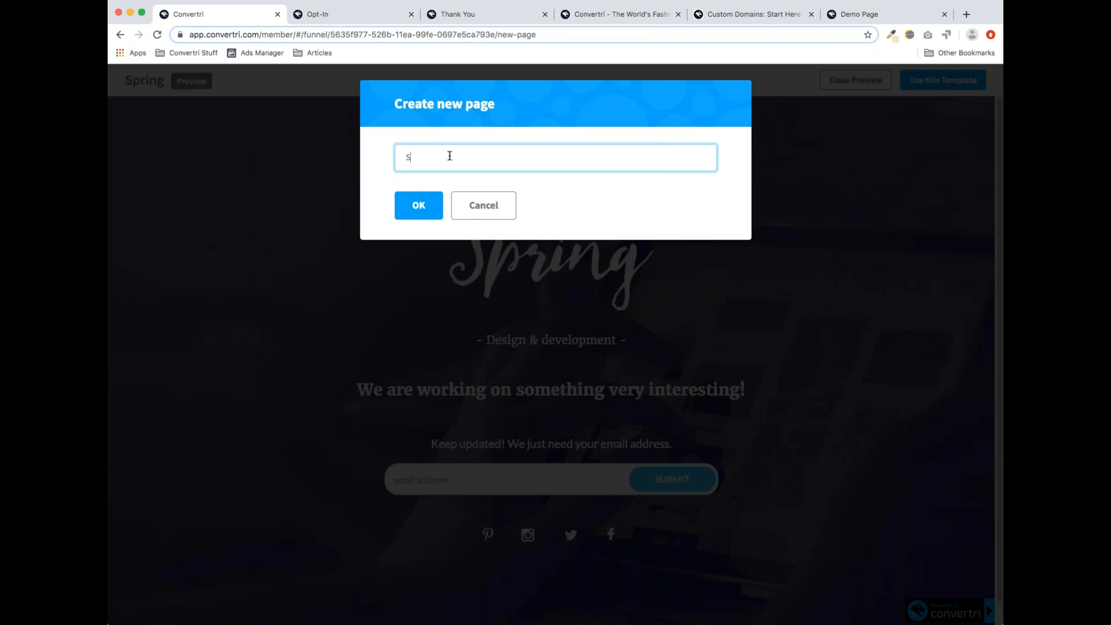
pyautogui.click(419, 207)
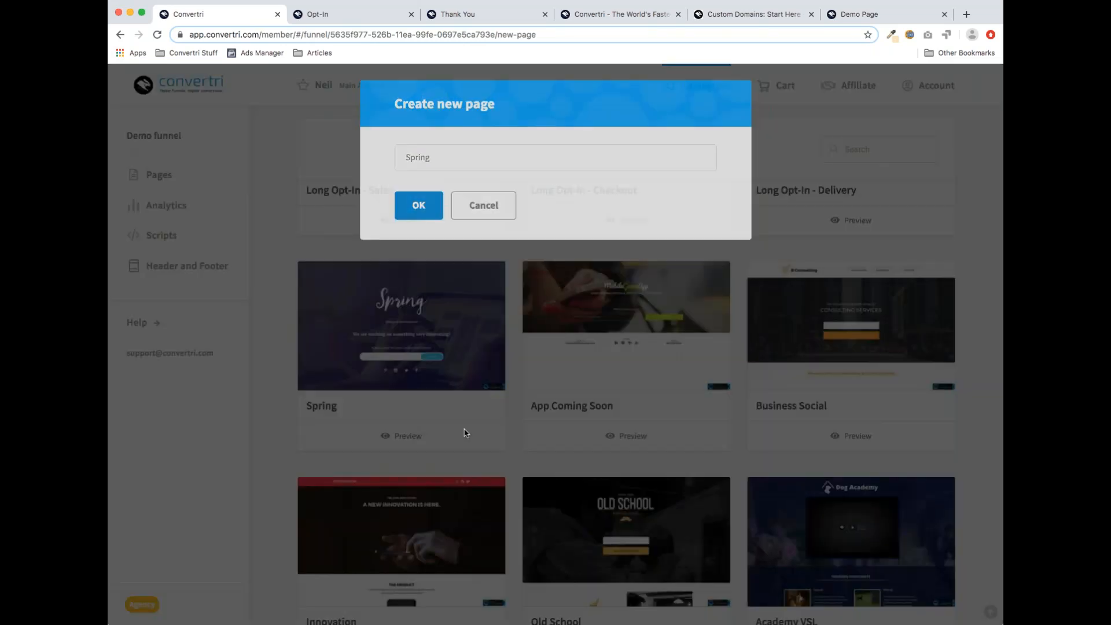
# Open the new Spring page for editing and look over its desktop layout
pyautogui.moveTo(411, 282); pyautogui.dragTo(394, 422)
pyautogui.click(381, 494)
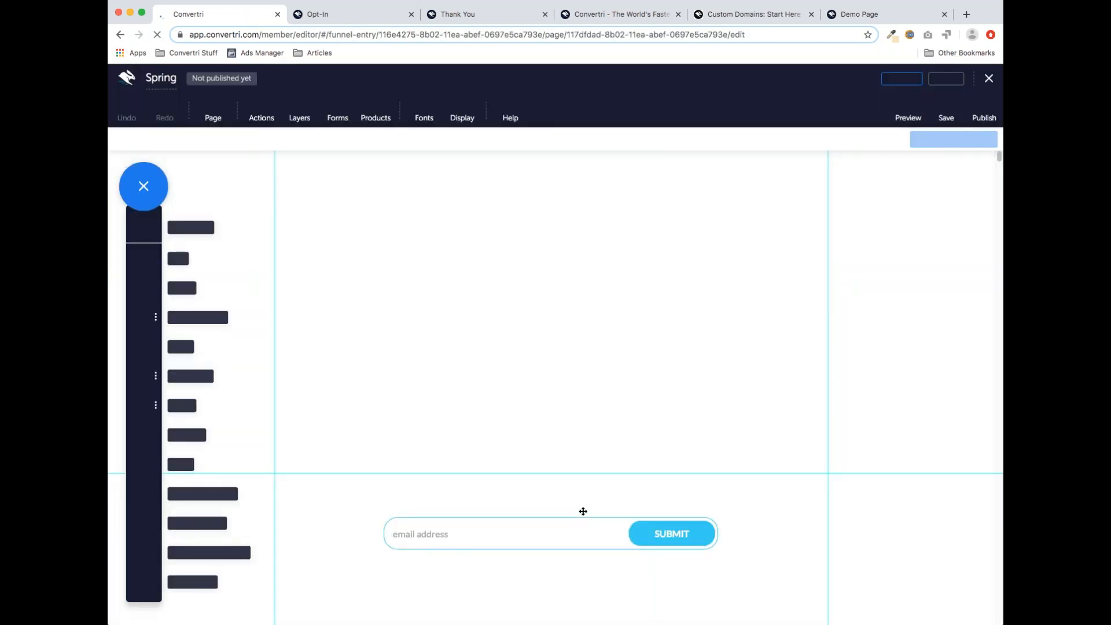
pyautogui.scroll(-5, 584, 502)
pyautogui.scroll(5, 584, 502)
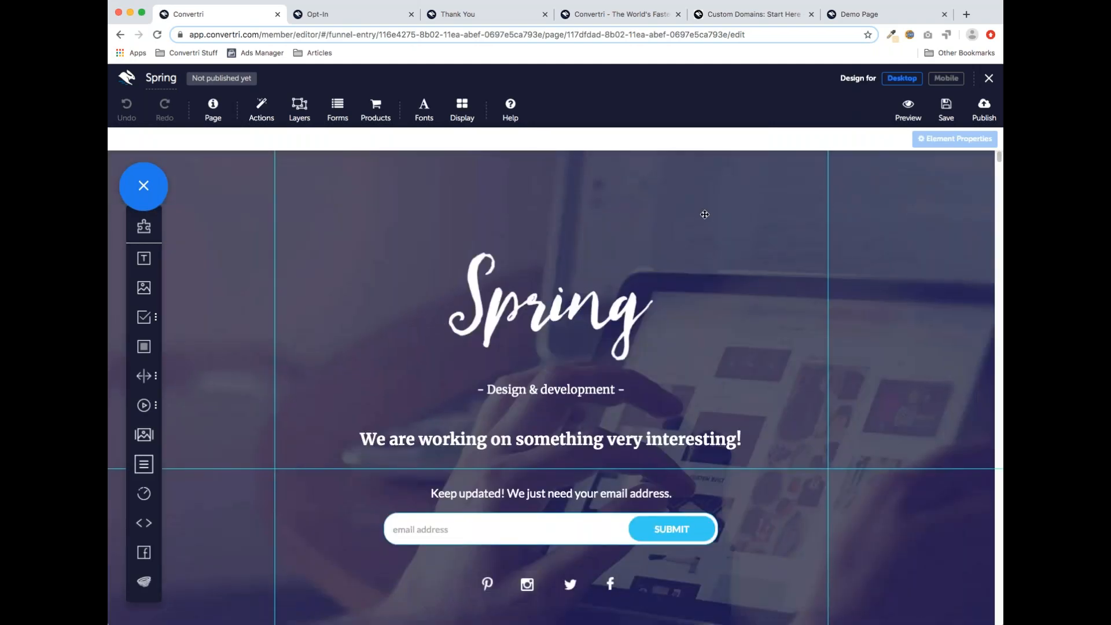
# Select the background image, the Spring logo and the "Design & development" text in turn to inspect their properties
pyautogui.click(702, 215)
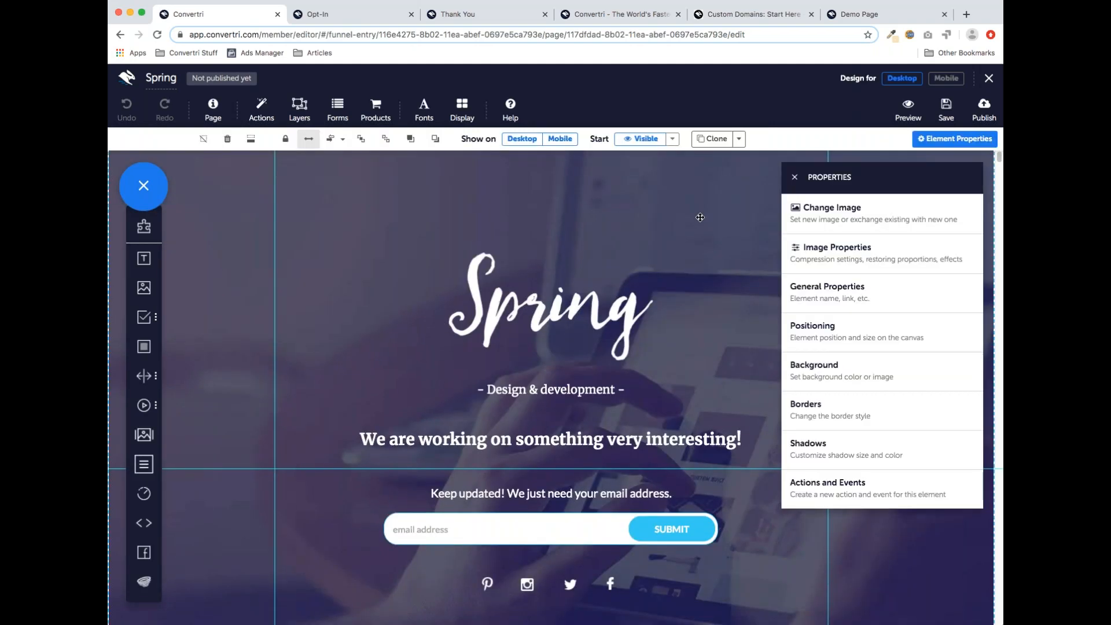
pyautogui.click(621, 313)
pyautogui.scroll(-2, 539, 254)
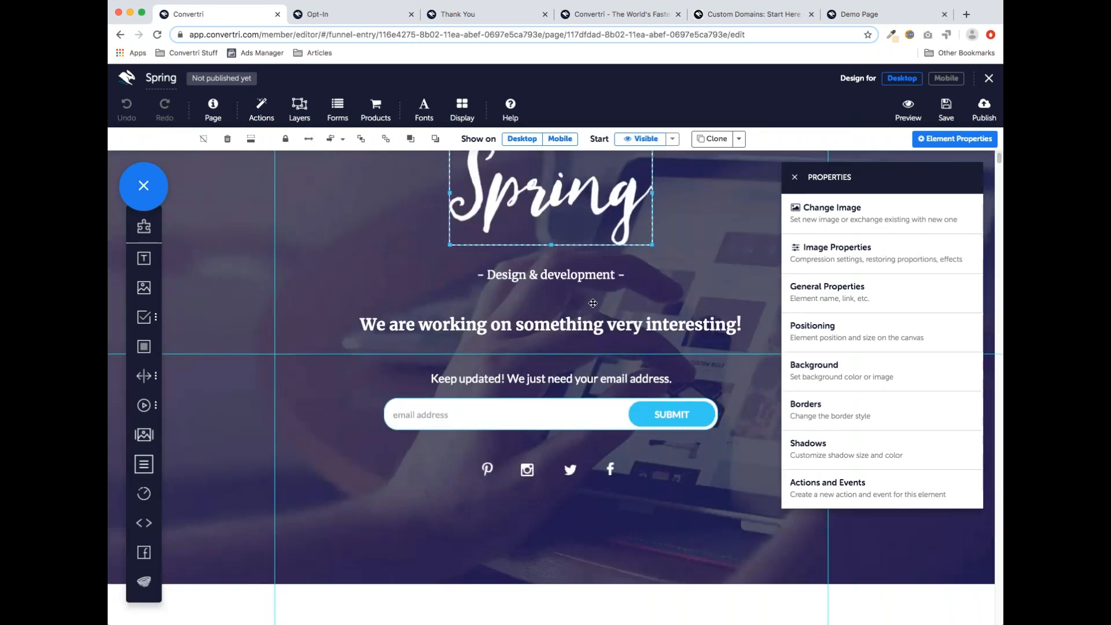
pyautogui.click(540, 278)
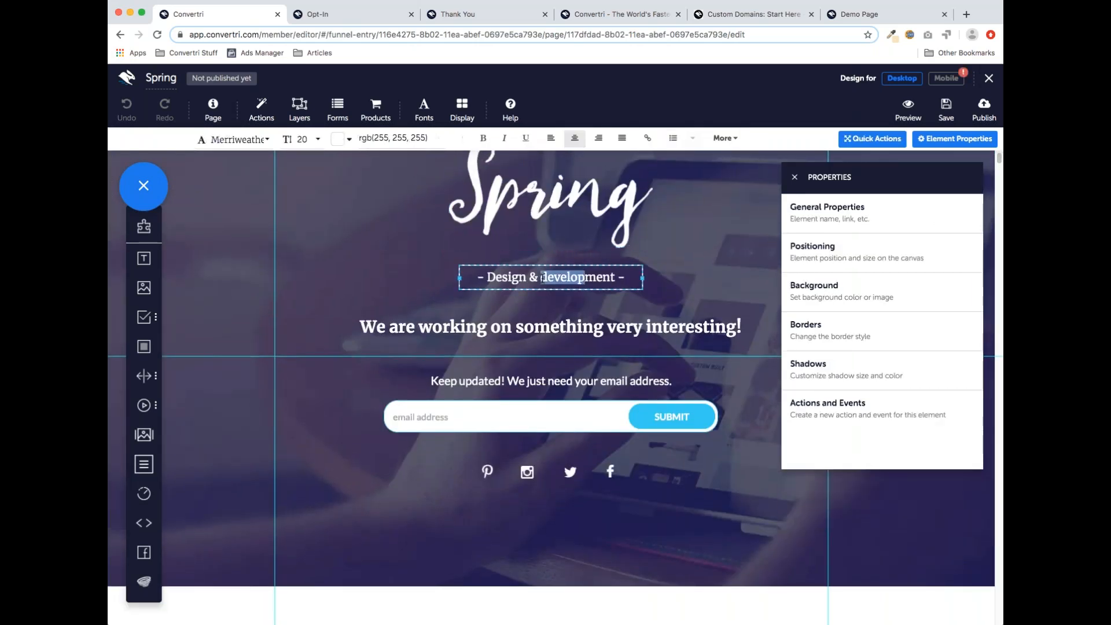
# Open the media gallery for changing the Spring logo image, and close it without choosing an image
pyautogui.click(553, 211)
pyautogui.click(827, 220)
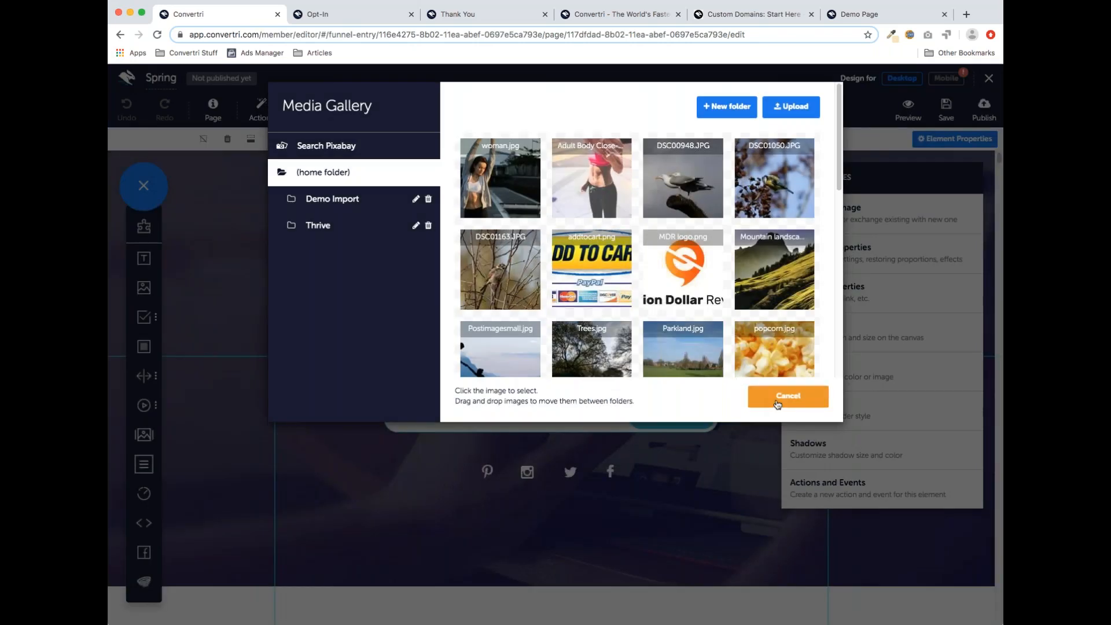
pyautogui.click(771, 401)
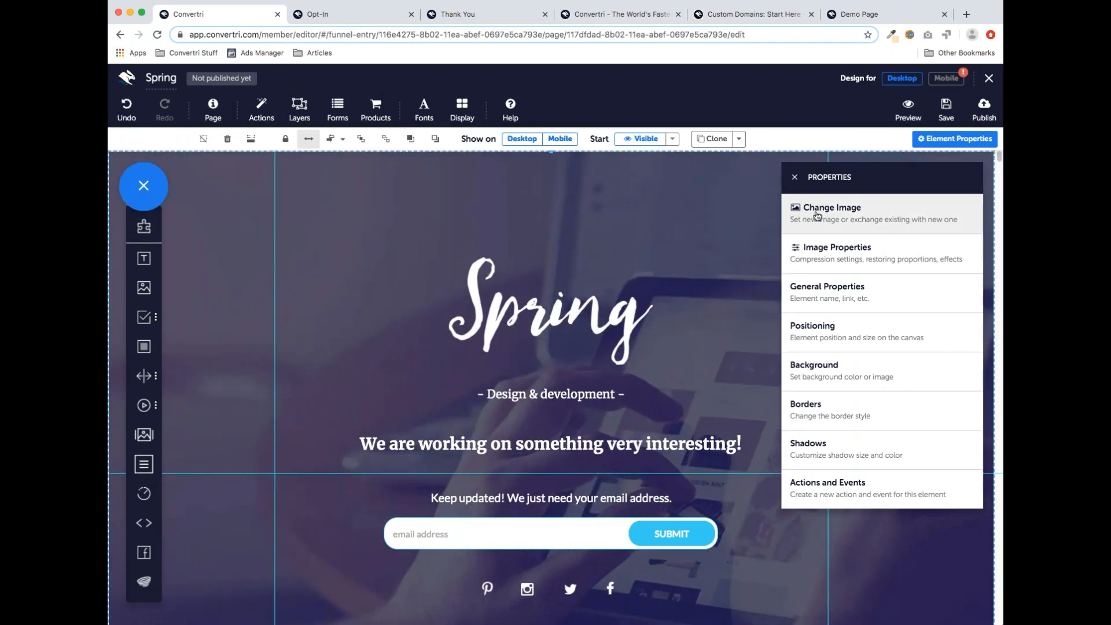
# Replace the Spring page's background image with DSC01050.JPG from the media gallery's home folder
pyautogui.click(812, 216)
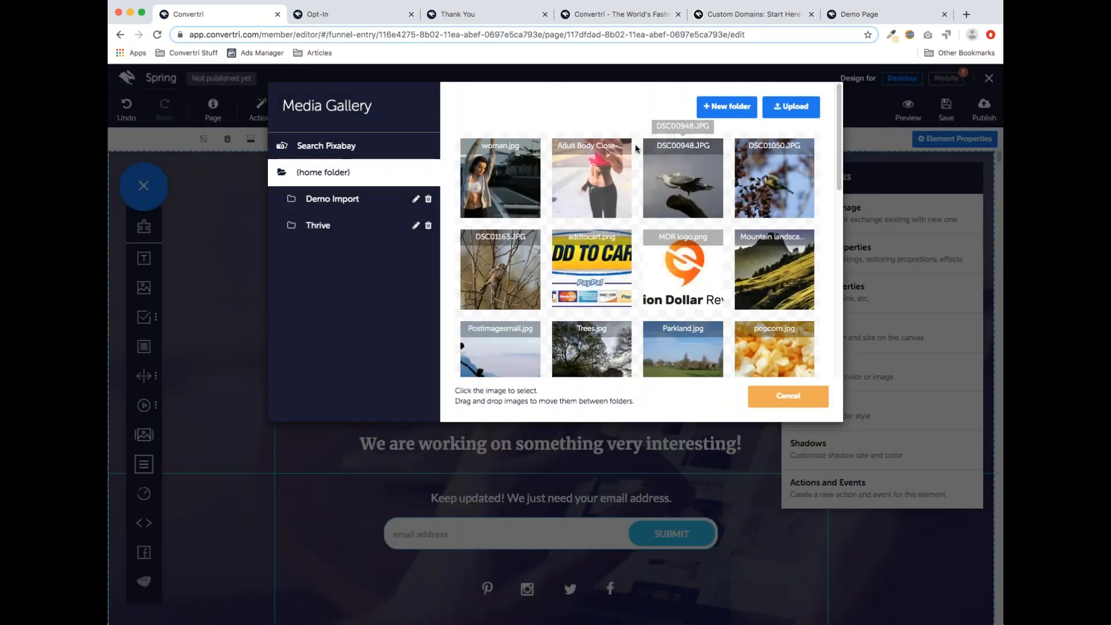
pyautogui.click(775, 185)
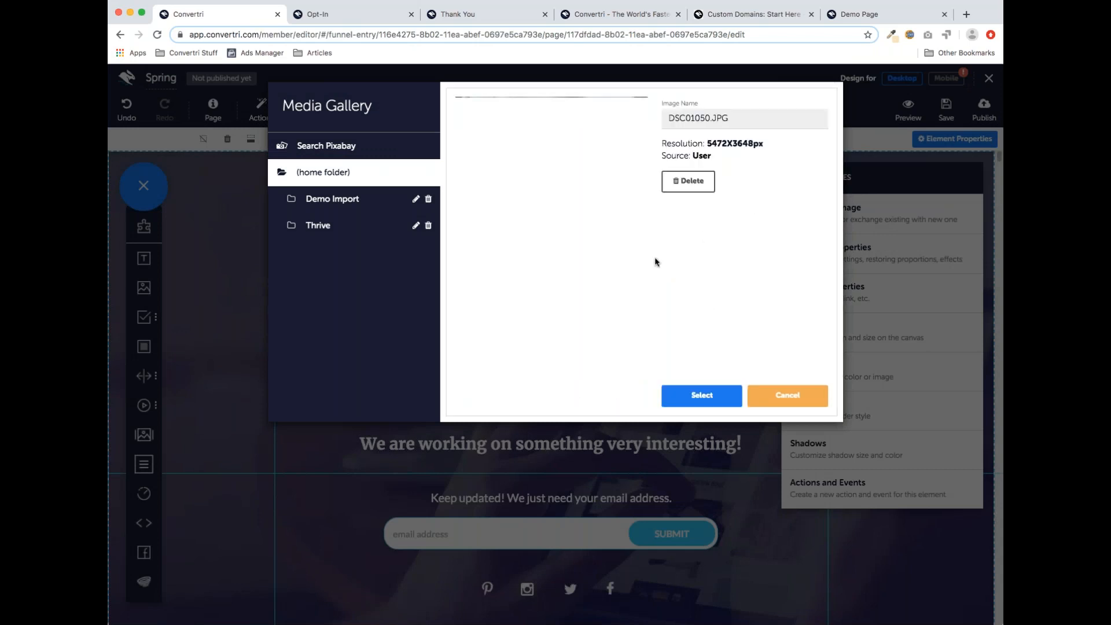
pyautogui.click(702, 396)
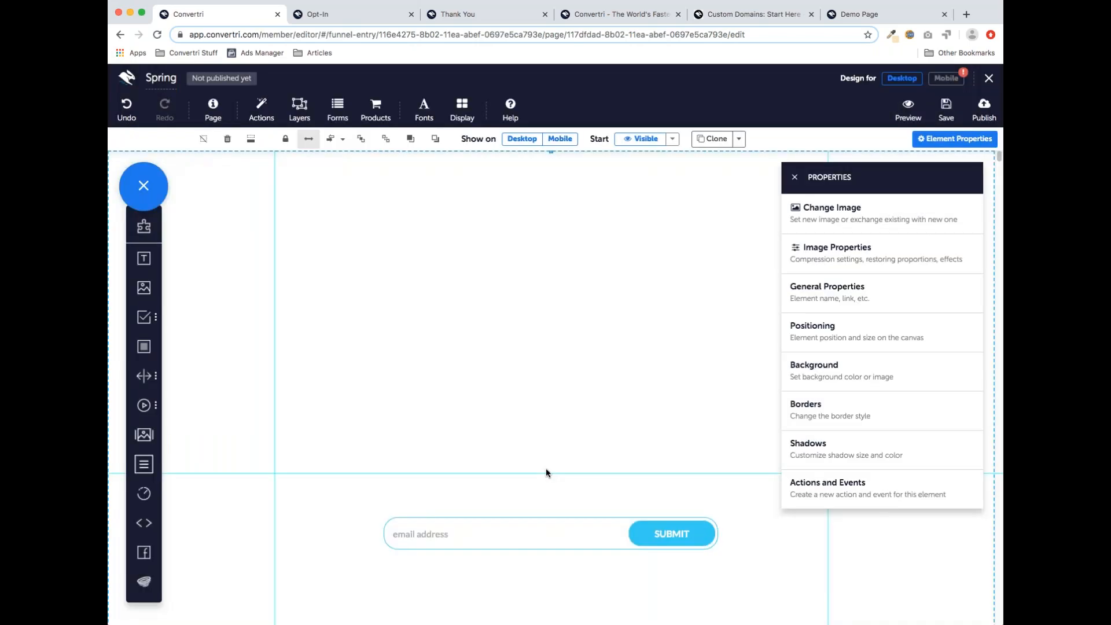
pyautogui.scroll(-3, 733, 307)
pyautogui.scroll(3, 733, 307)
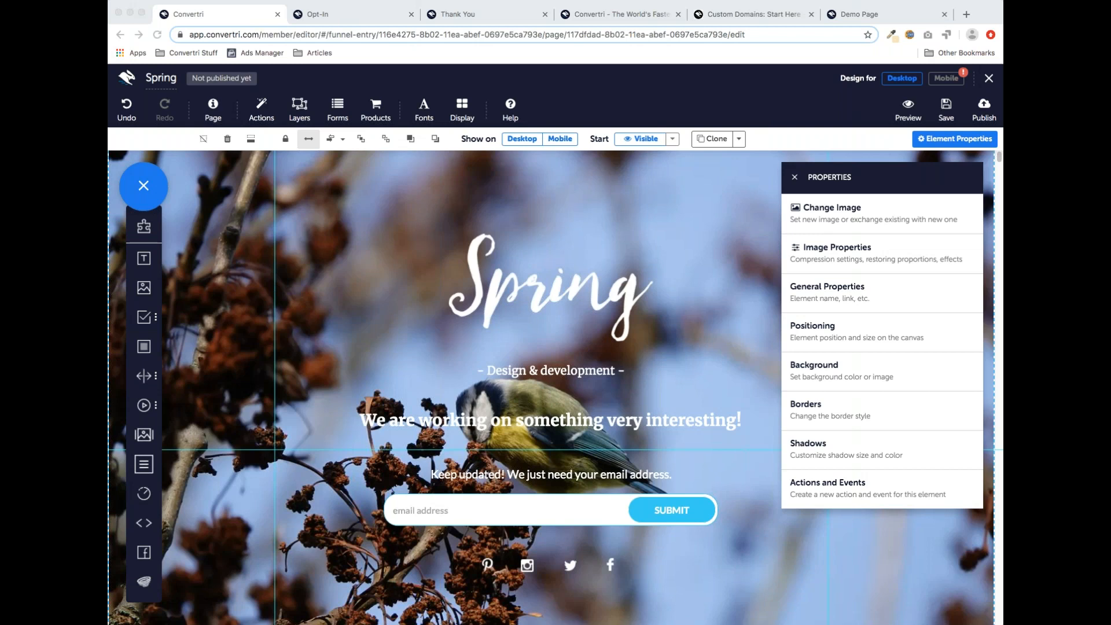
# Go back to the Demo funnel's pages and review the conversion details of the Thank You page
pyautogui.click(350, 192)
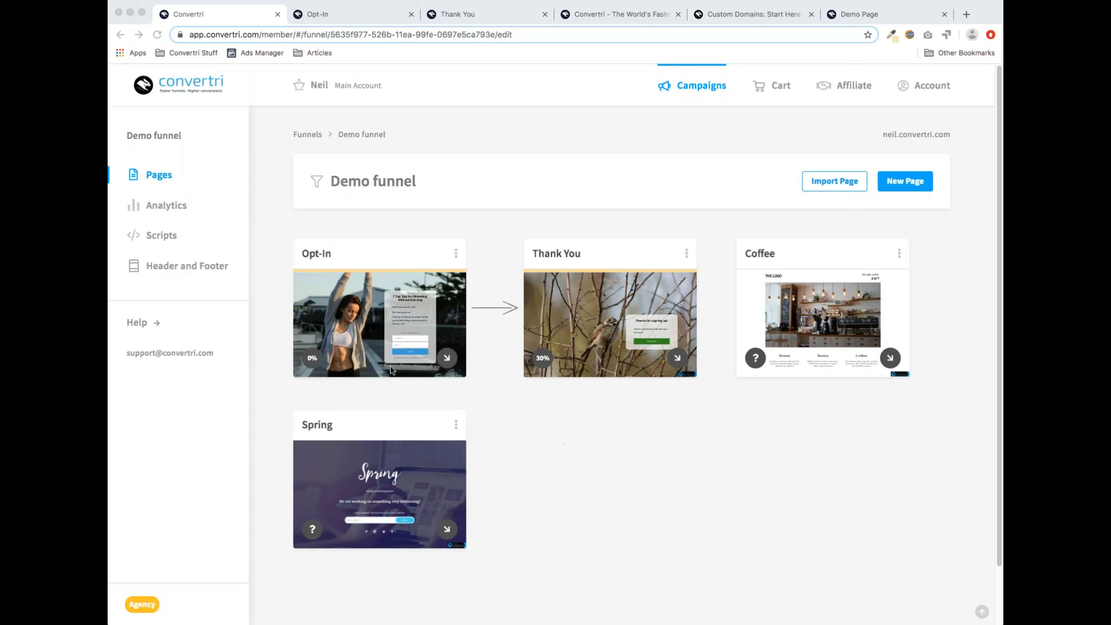
pyautogui.click(506, 382)
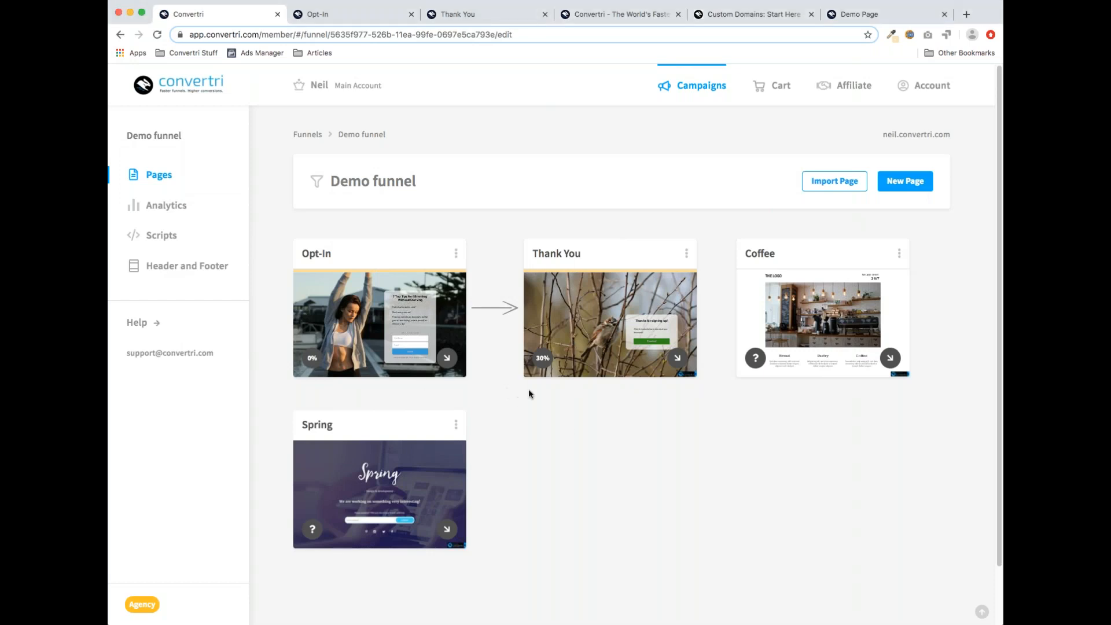
pyautogui.click(543, 357)
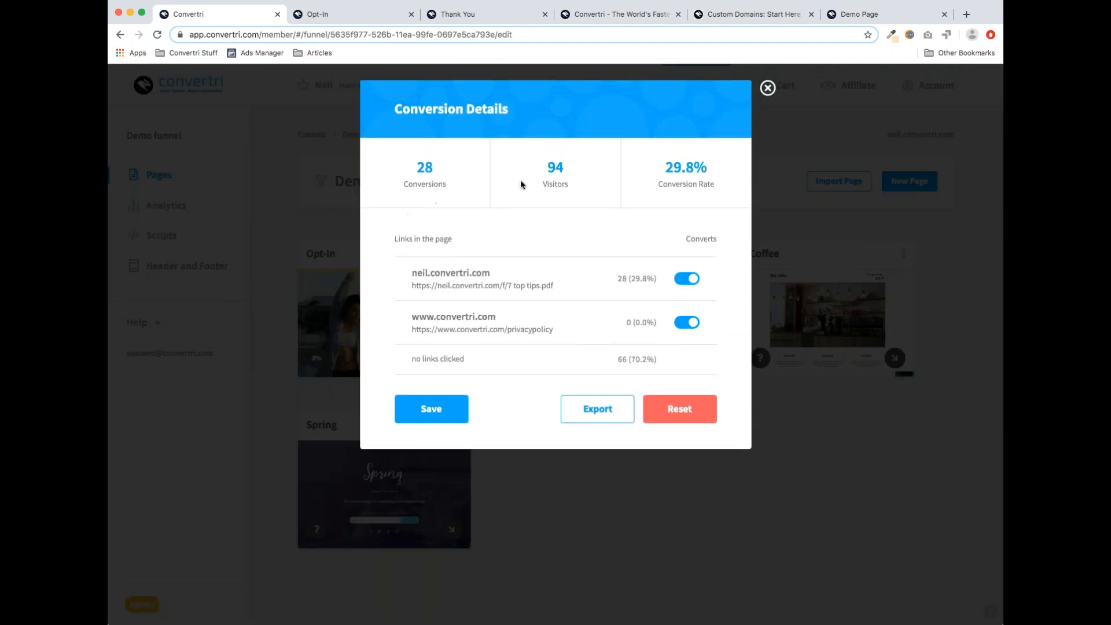
pyautogui.moveTo(548, 168); pyautogui.dragTo(565, 172)
pyautogui.click(558, 182)
pyautogui.click(768, 88)
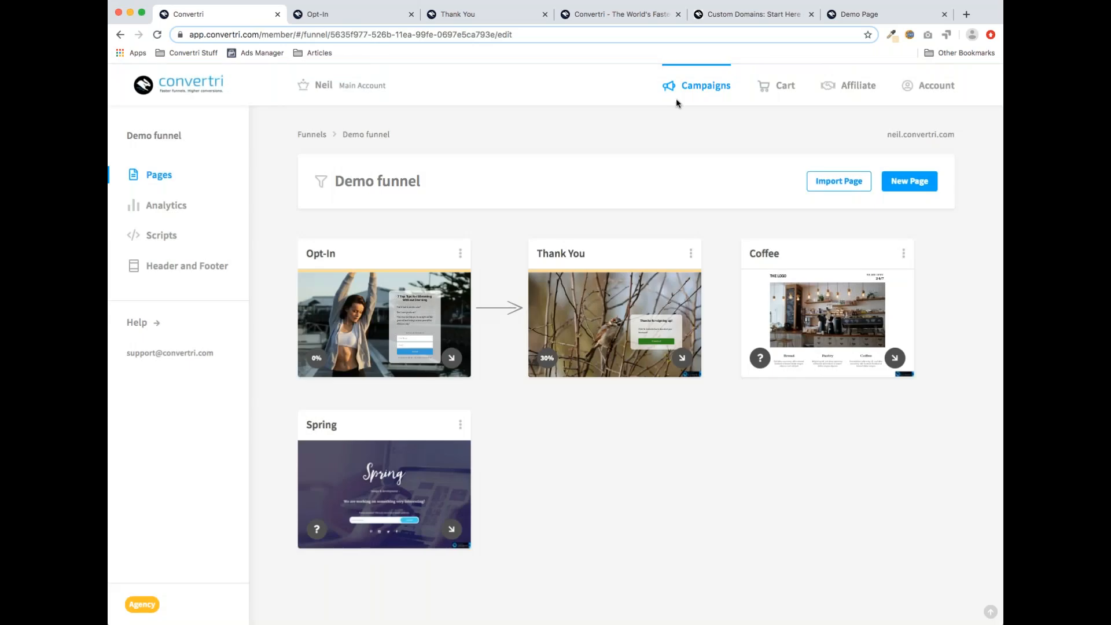
# Look over the products in the Cart area and return to the funnels list
pyautogui.click(781, 87)
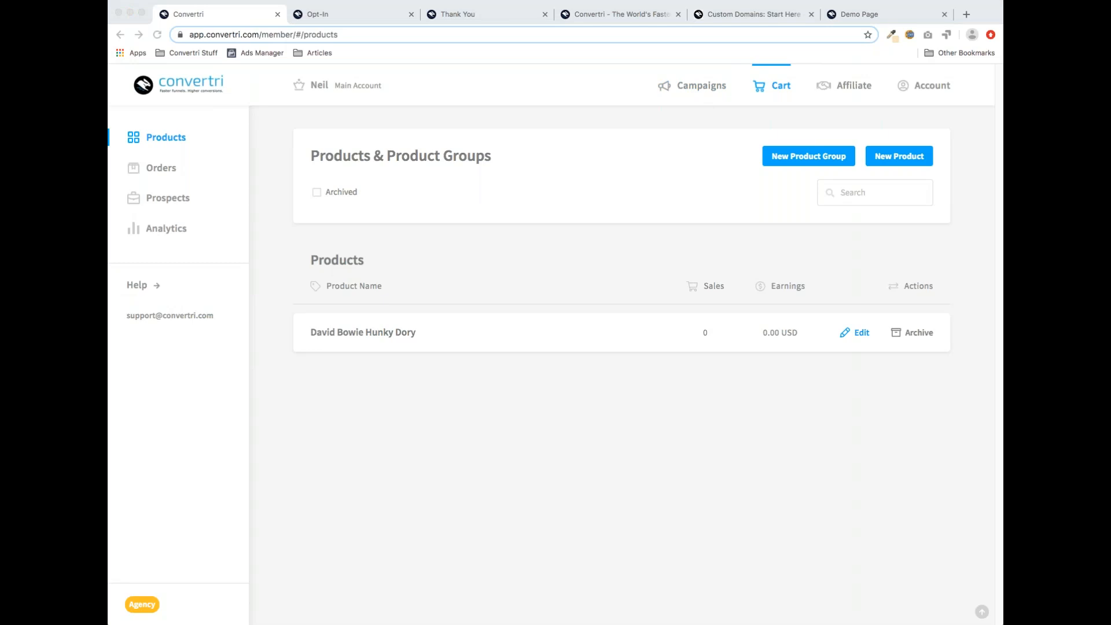
pyautogui.click(689, 87)
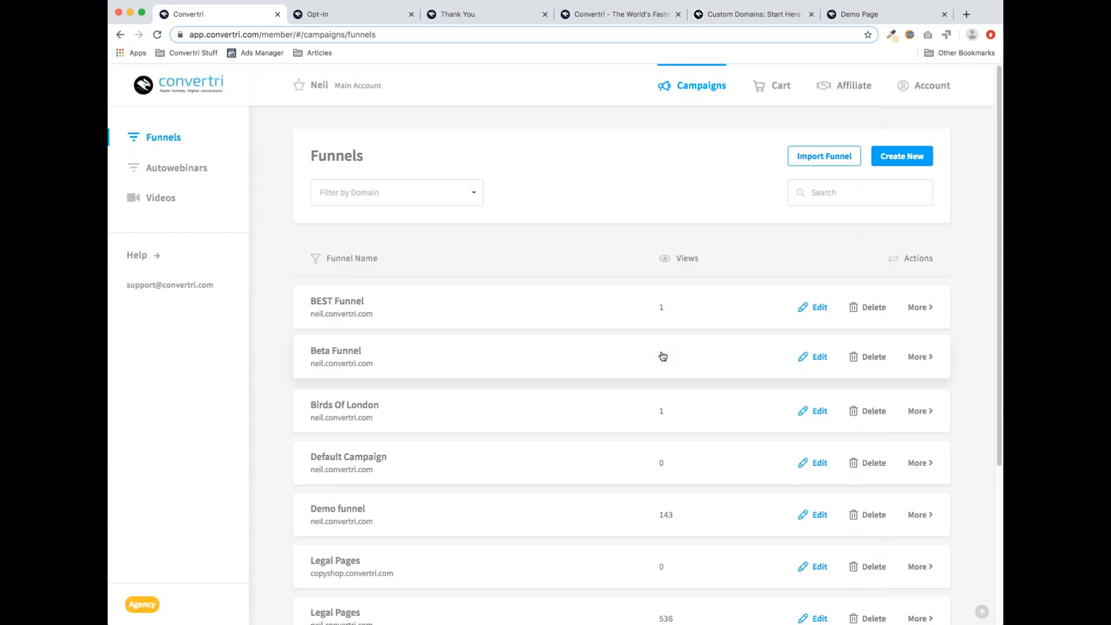
# Find the "Getting Started With Convertri - 2020/04/16" article among the knowledgebase's Getting Started Webinars and select its web address
pyautogui.click(618, 16)
pyautogui.click(720, 18)
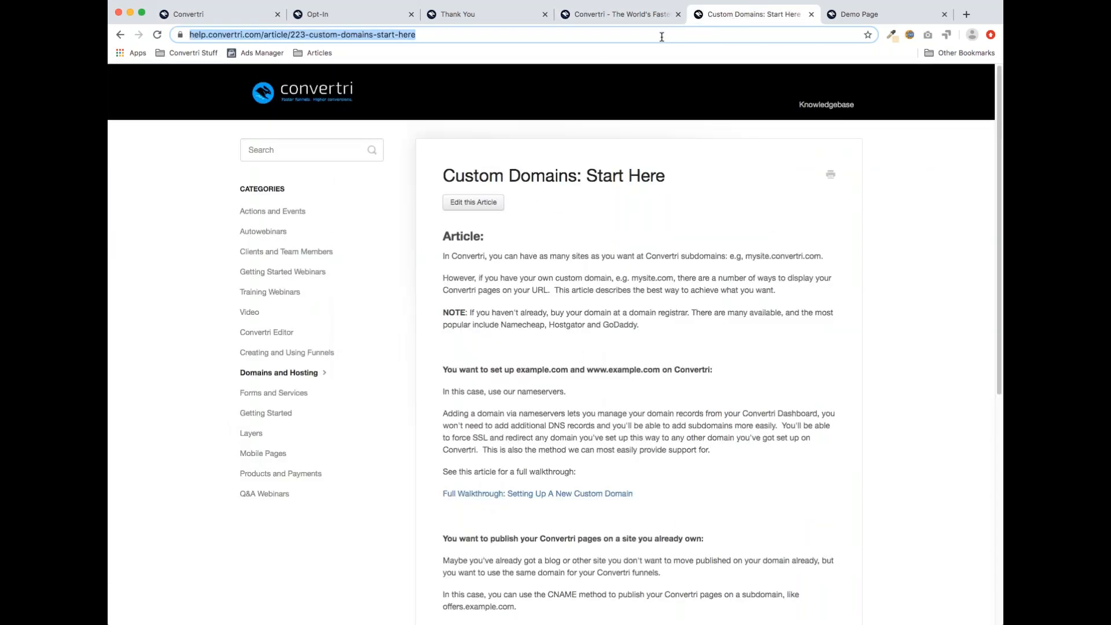
pyautogui.click(281, 374)
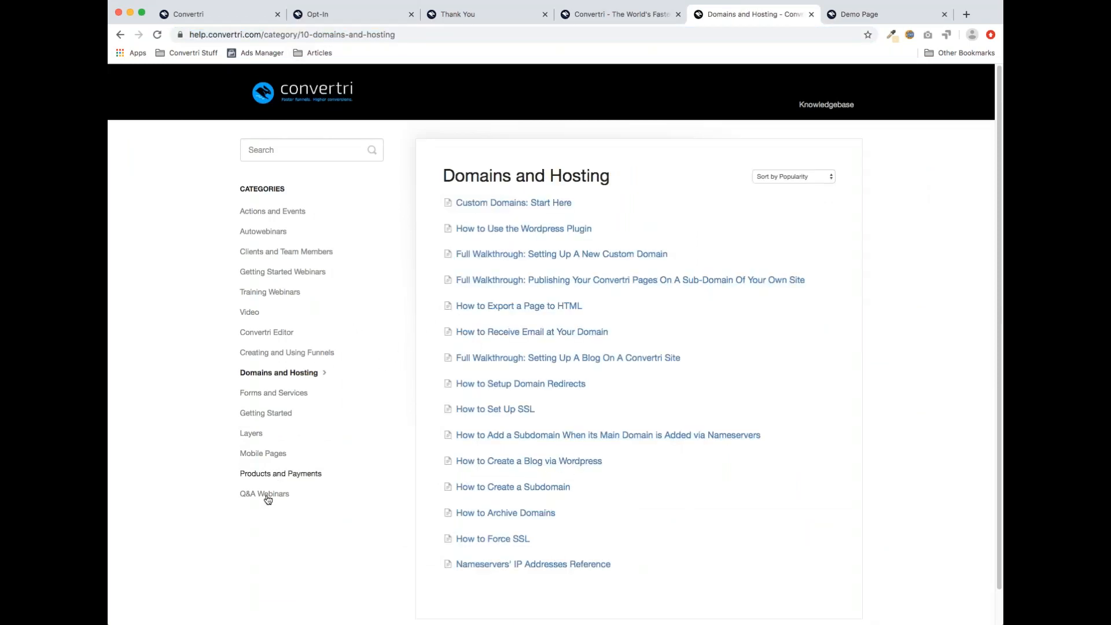
pyautogui.click(267, 273)
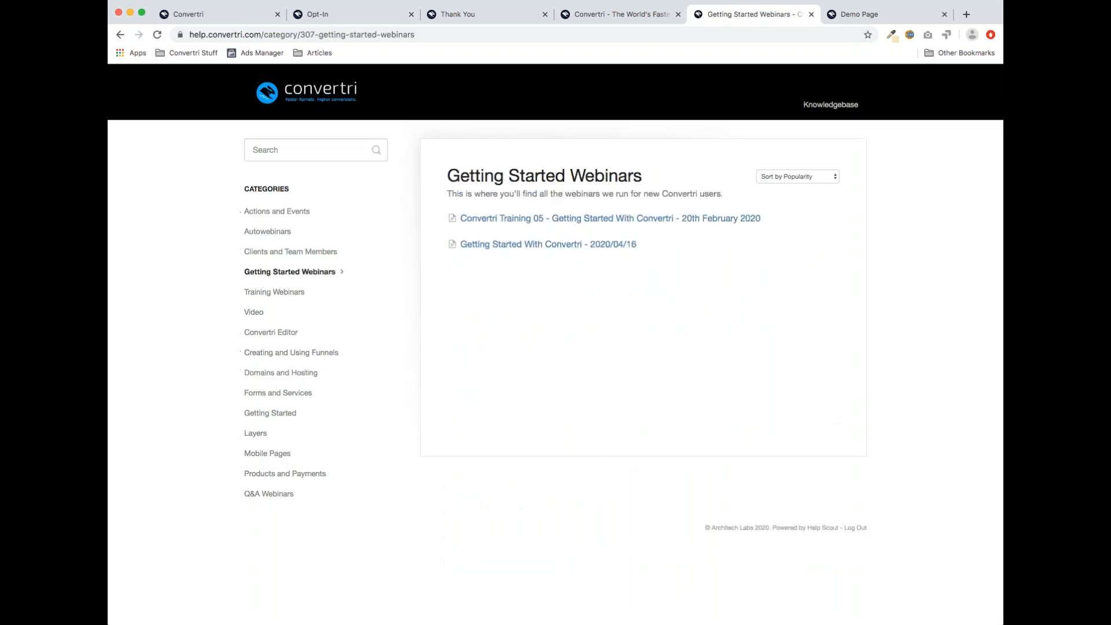
pyautogui.click(527, 244)
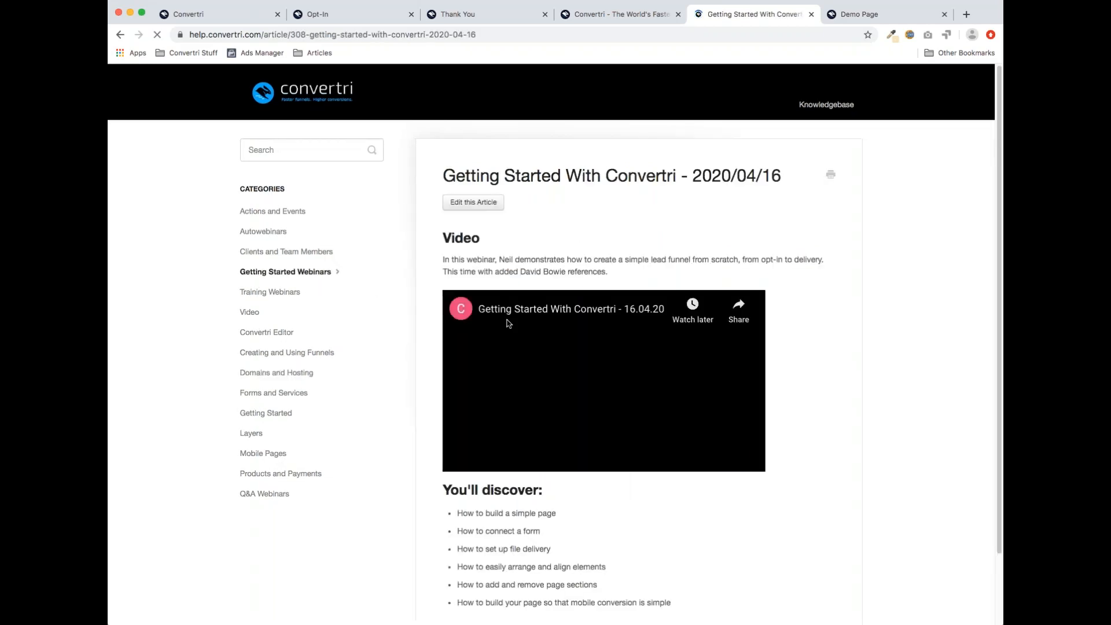
pyautogui.click(329, 36)
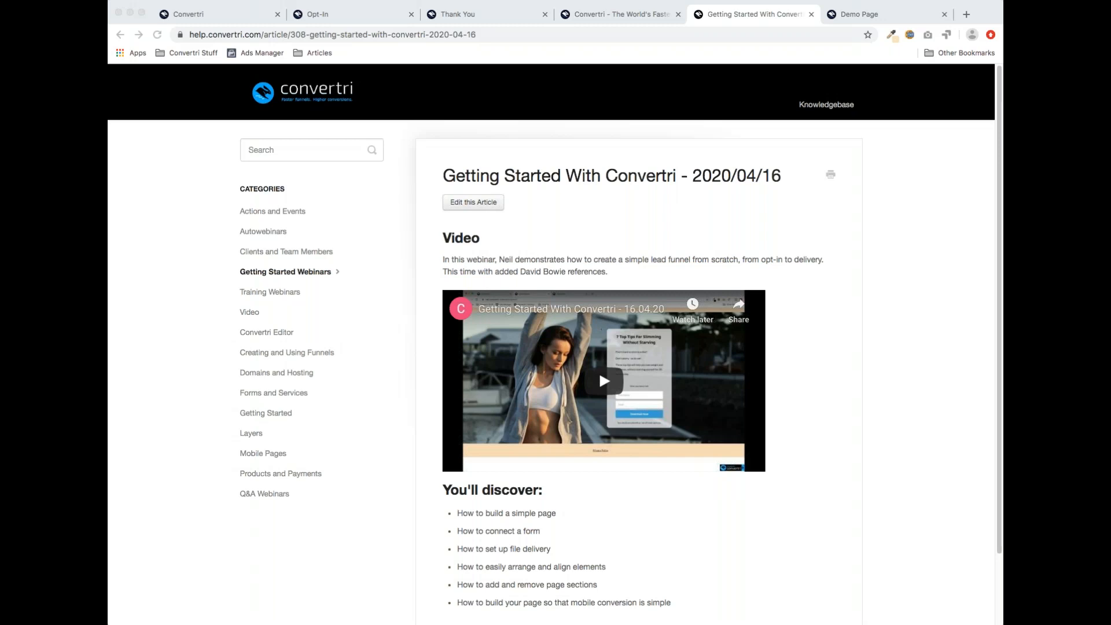
# Return to the funnels list and open the Demo funnel
pyautogui.click(236, 17)
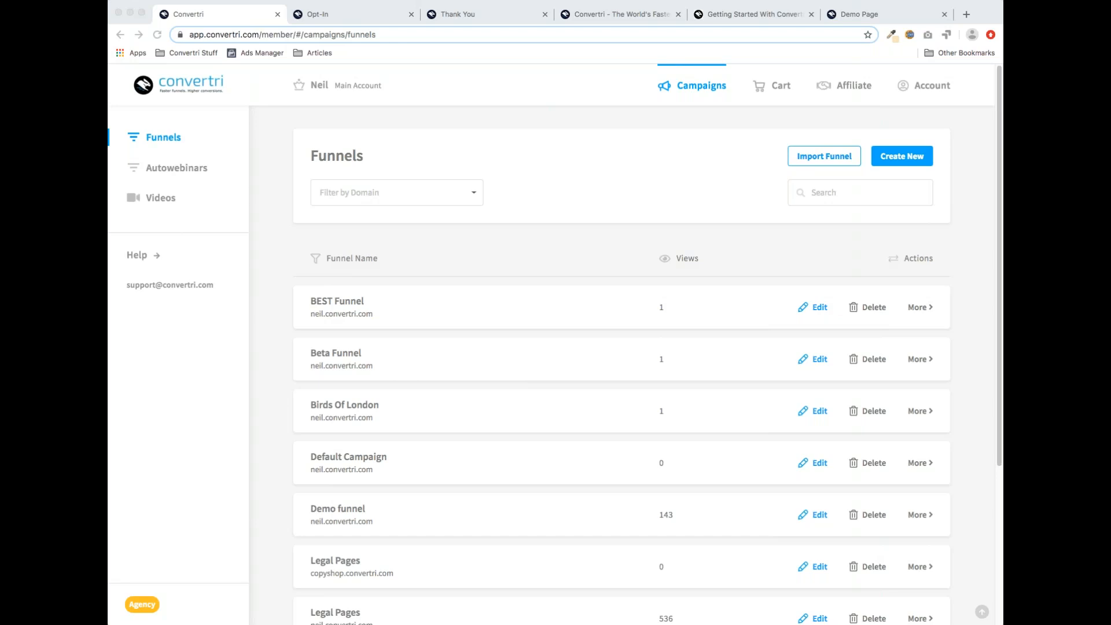
pyautogui.click(468, 234)
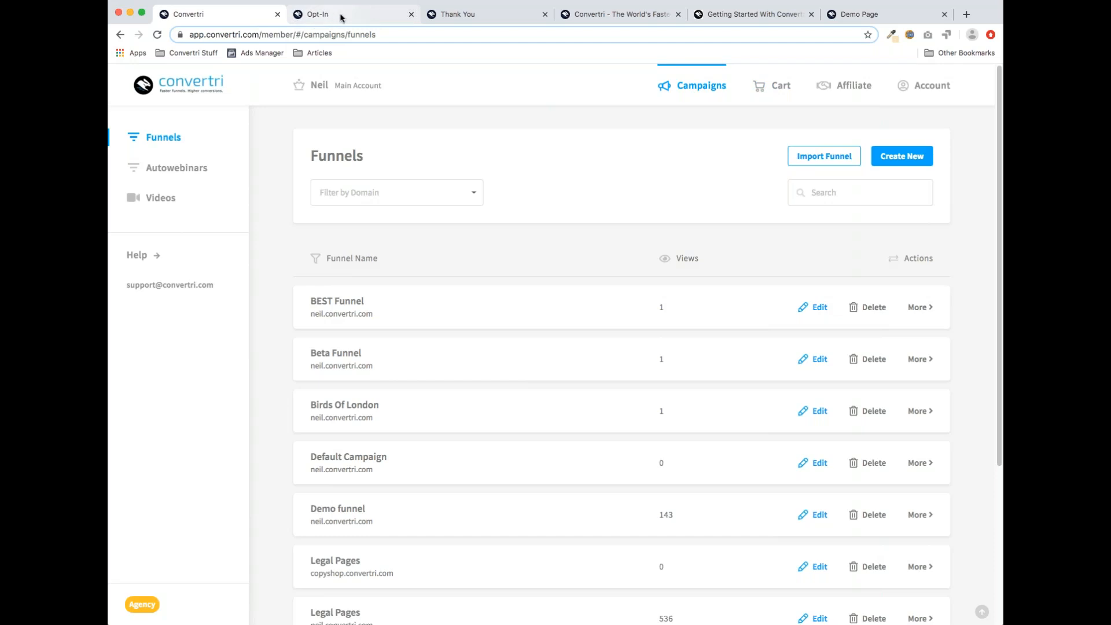
pyautogui.scroll(-1, 372, 405)
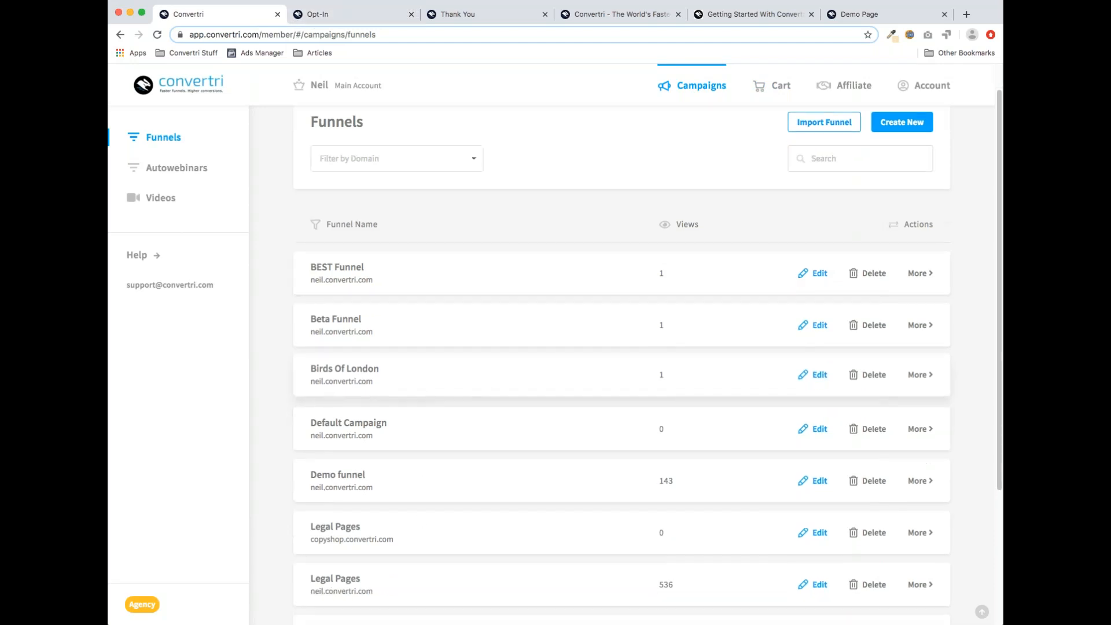
pyautogui.click(375, 485)
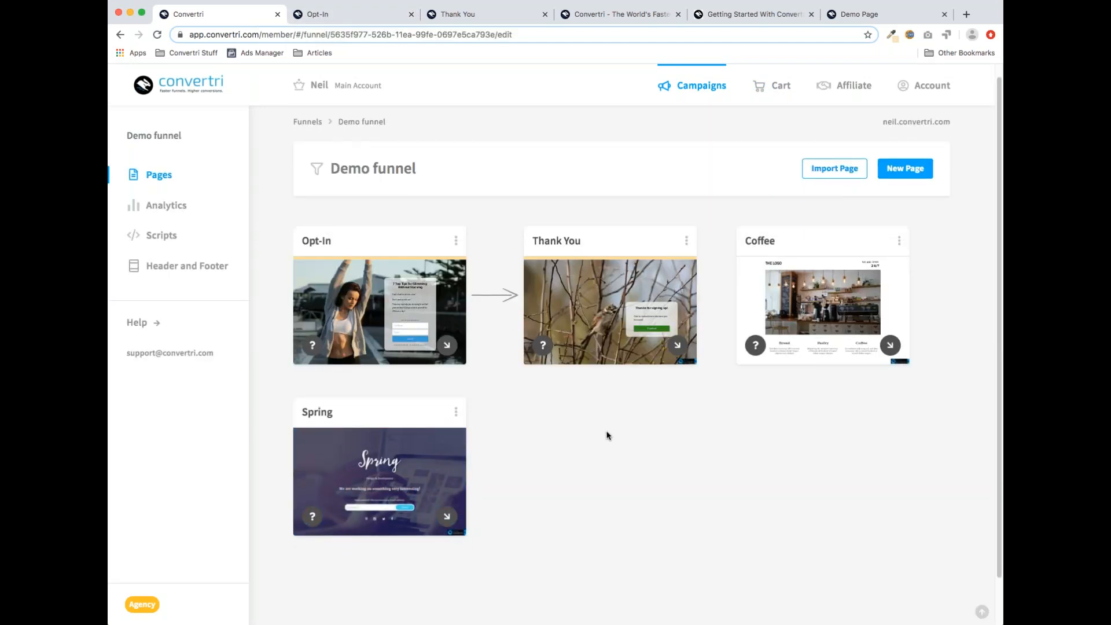
# Clone the Opt-In page within the Demo funnel under the name Opt In 2
pyautogui.click(456, 239)
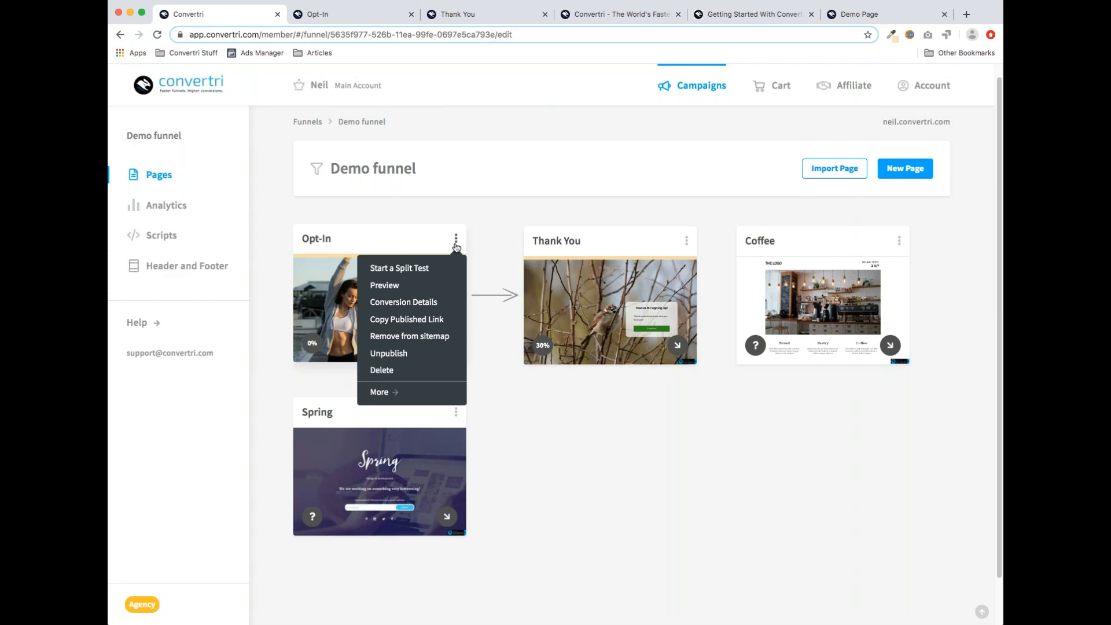
pyautogui.click(528, 419)
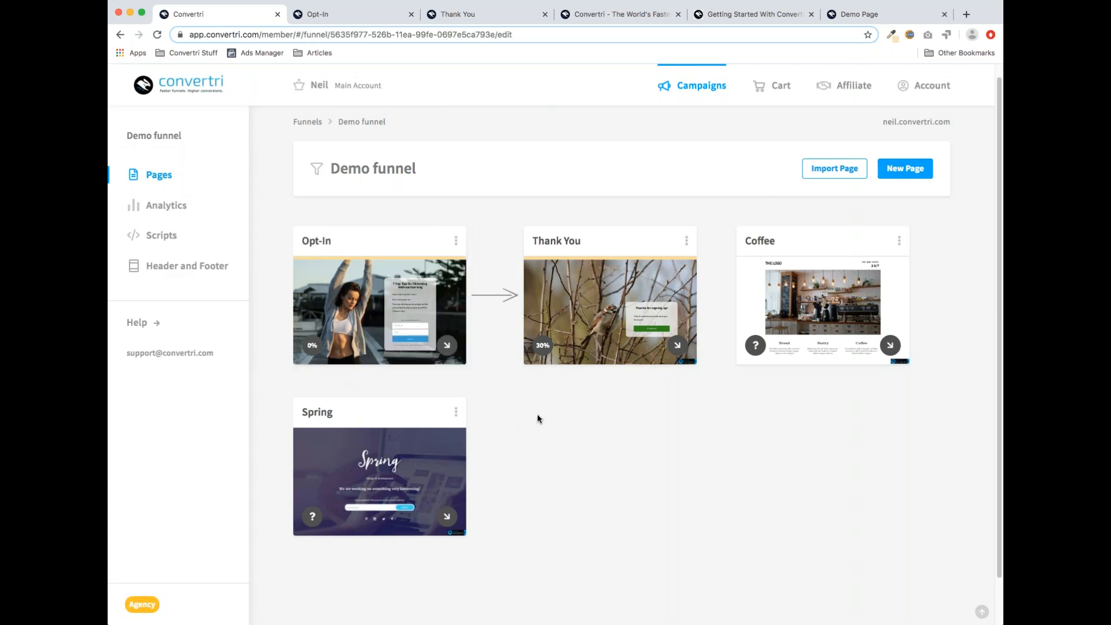
pyautogui.click(456, 240)
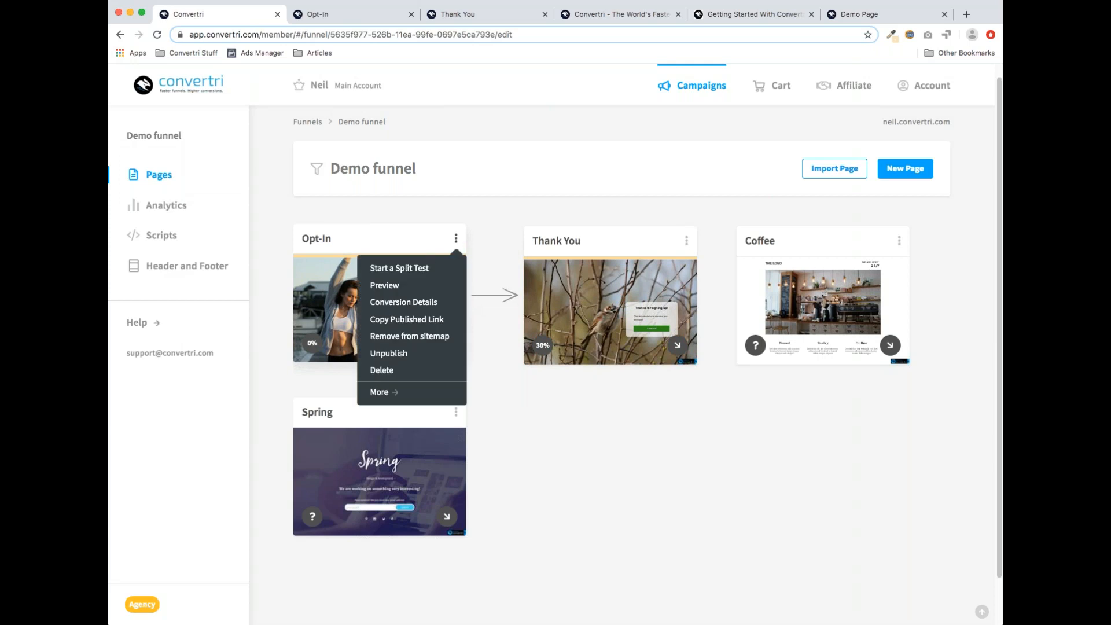
pyautogui.click(382, 393)
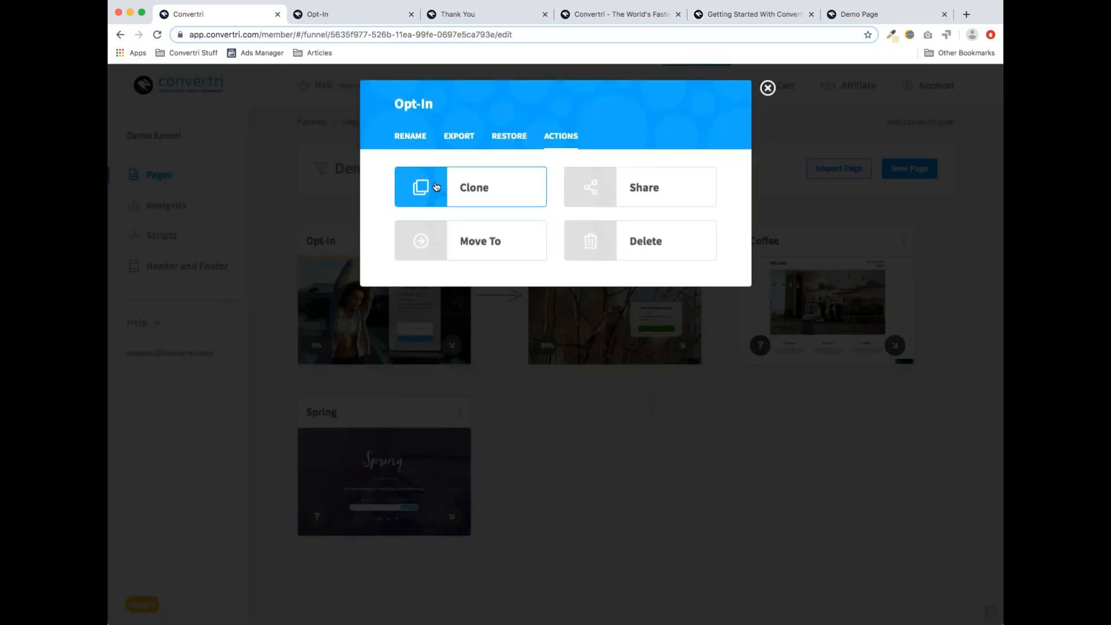
pyautogui.click(463, 185)
pyautogui.click(439, 210)
pyautogui.write('Opt In 2')
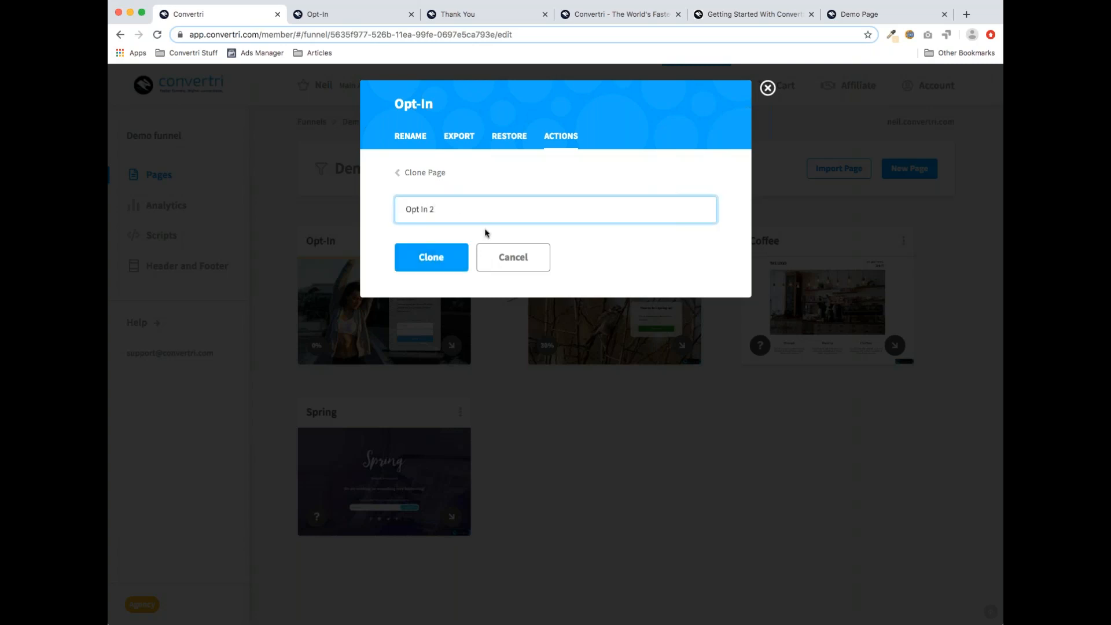
pyautogui.click(454, 252)
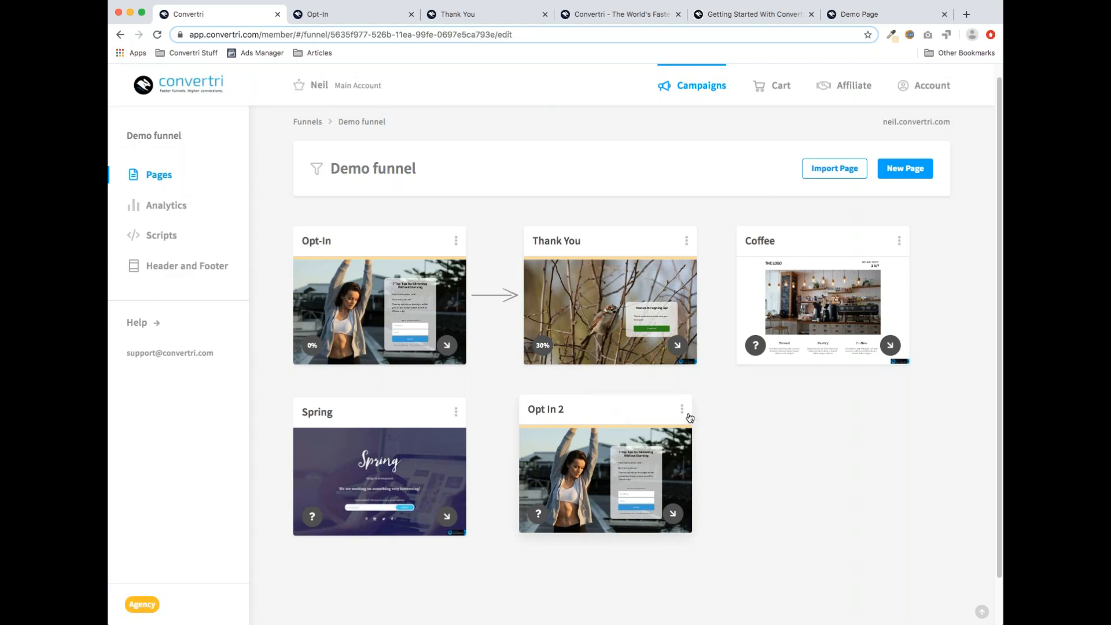
# Look at the funnels offered for moving the Opt In 2 page, and close the options without moving it
pyautogui.click(681, 411)
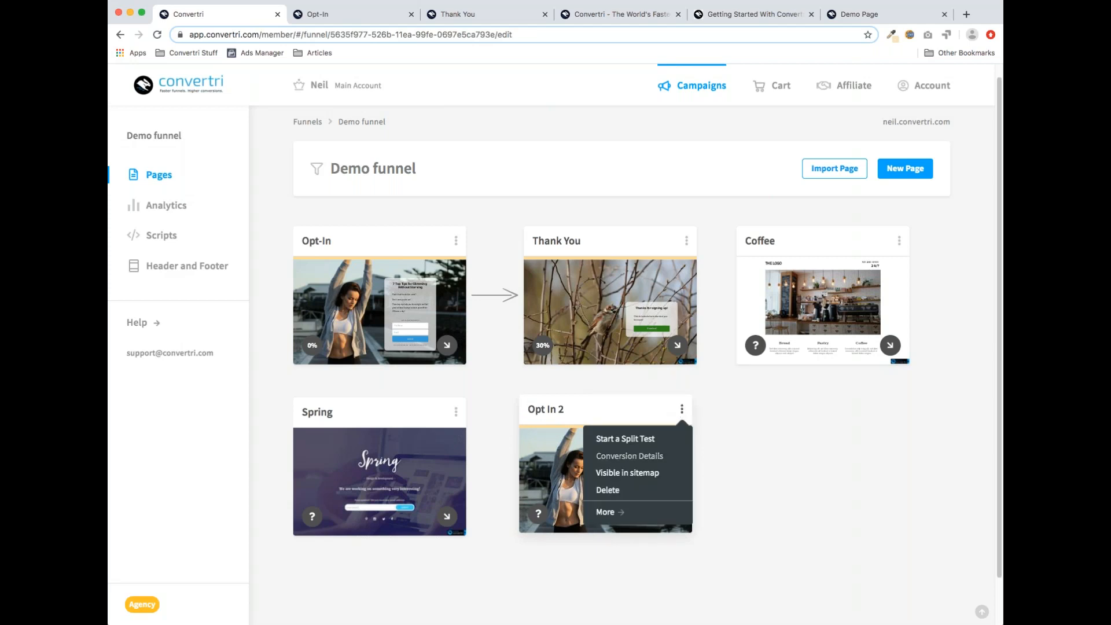
pyautogui.click(608, 514)
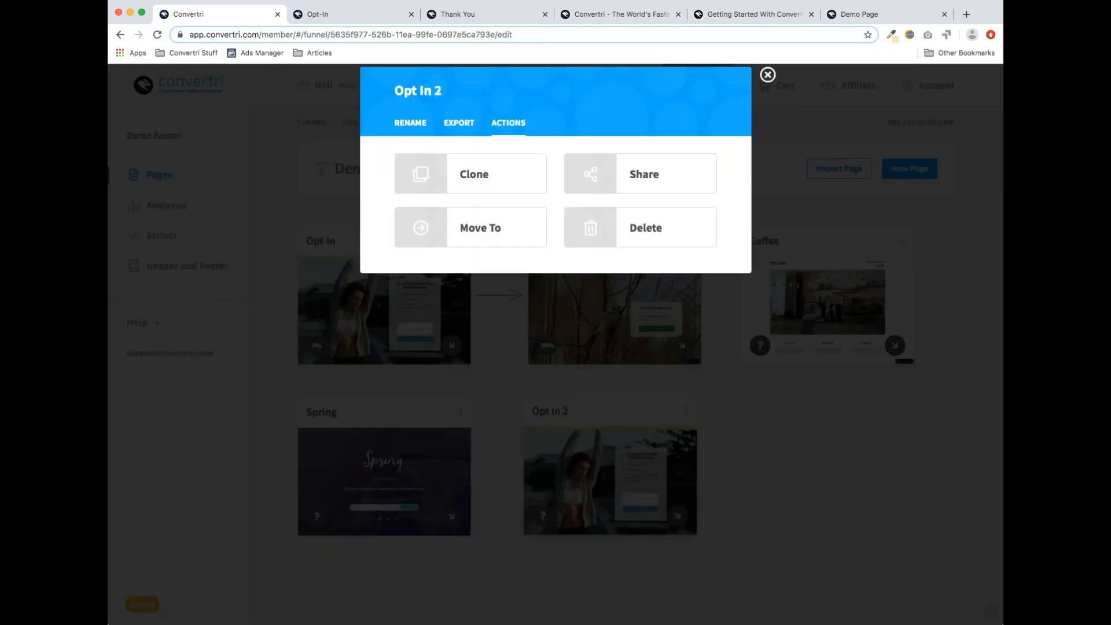
pyautogui.click(437, 250)
pyautogui.click(476, 217)
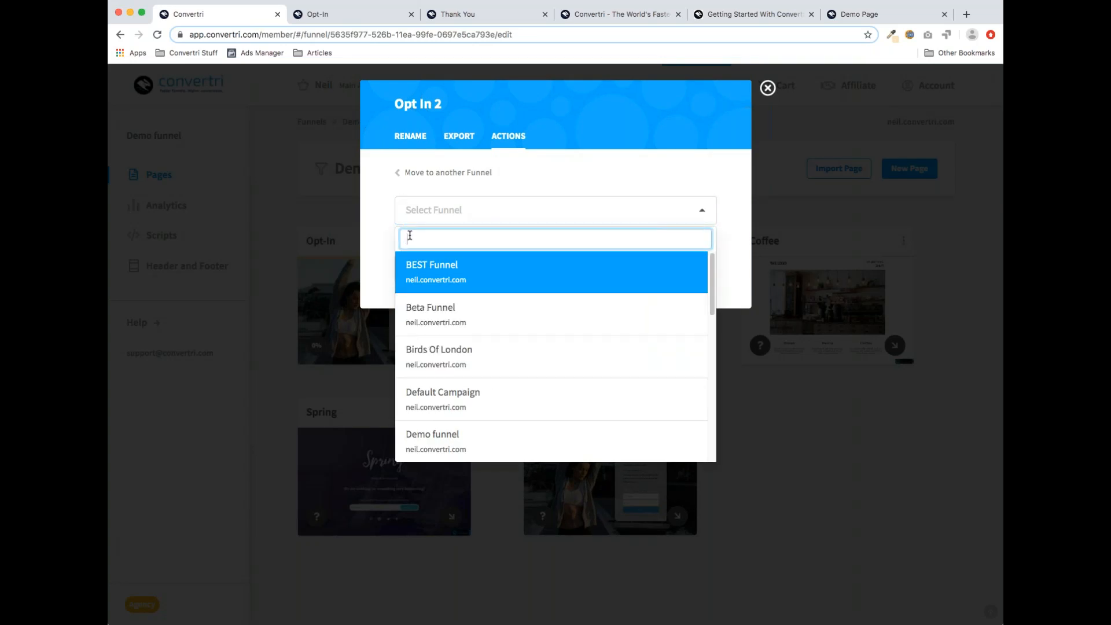
pyautogui.click(392, 231)
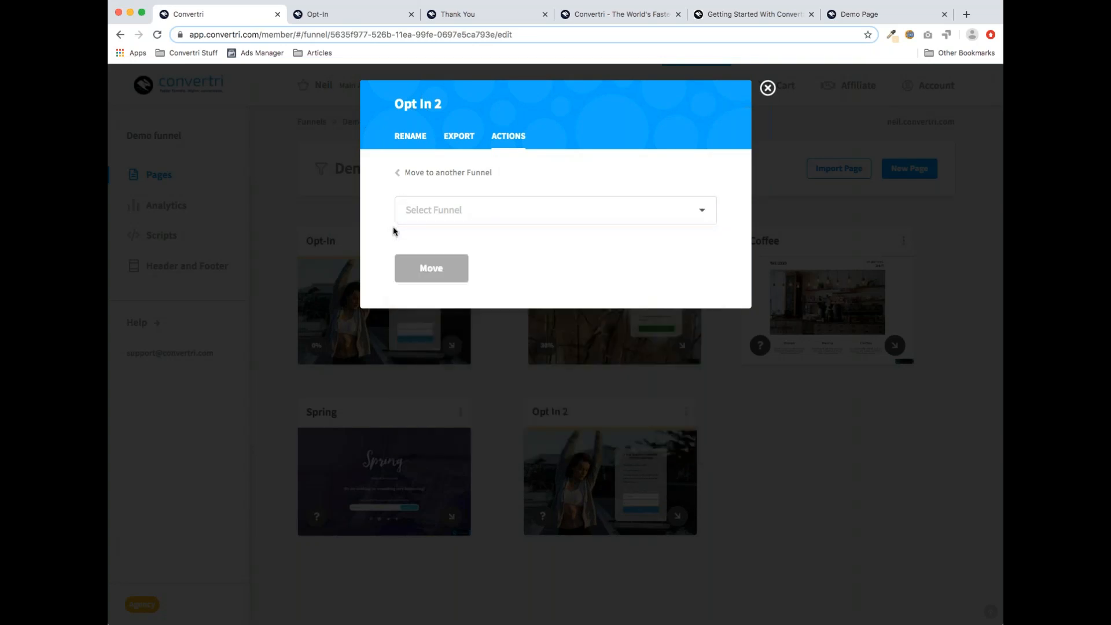
pyautogui.click(768, 88)
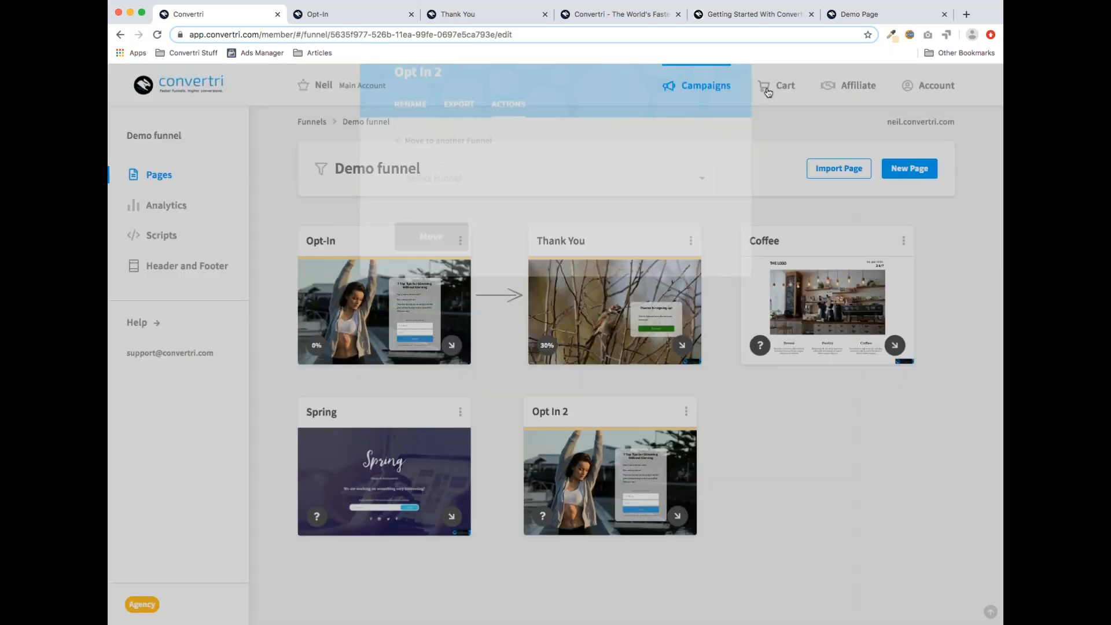
# View the Opt-In page's share link and share code for other Convertri users
pyautogui.click(456, 240)
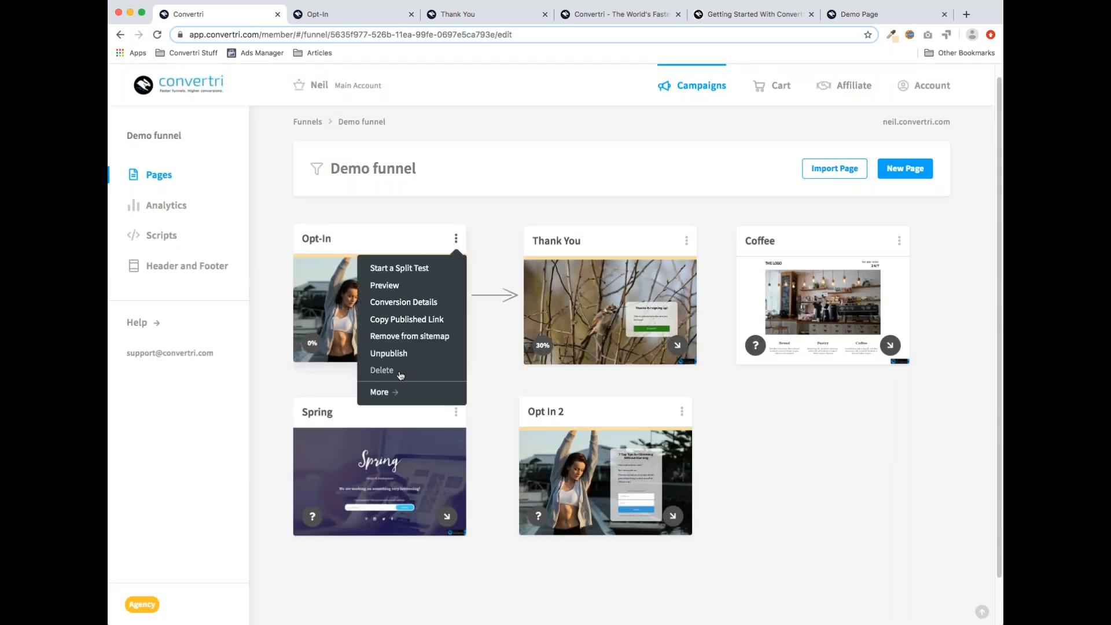
pyautogui.click(382, 393)
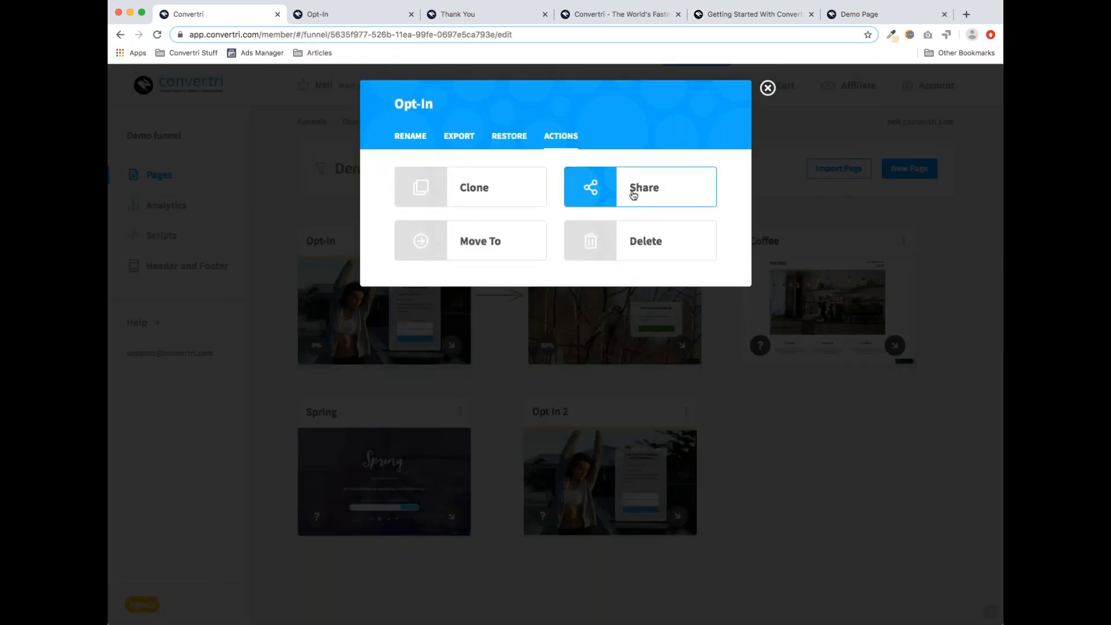
pyautogui.click(621, 192)
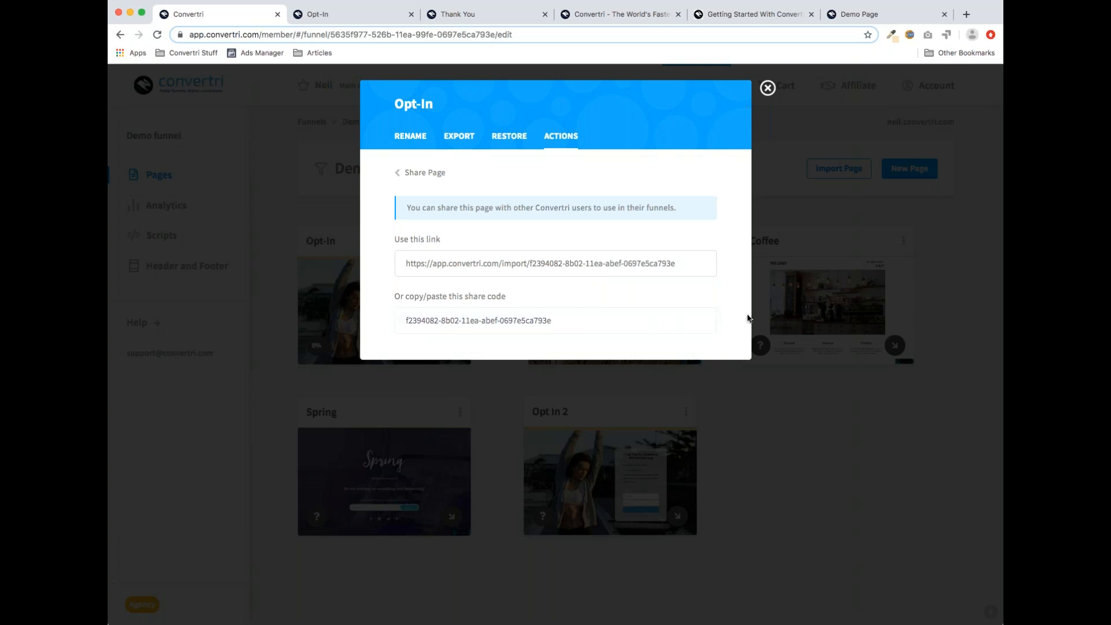
pyautogui.click(755, 95)
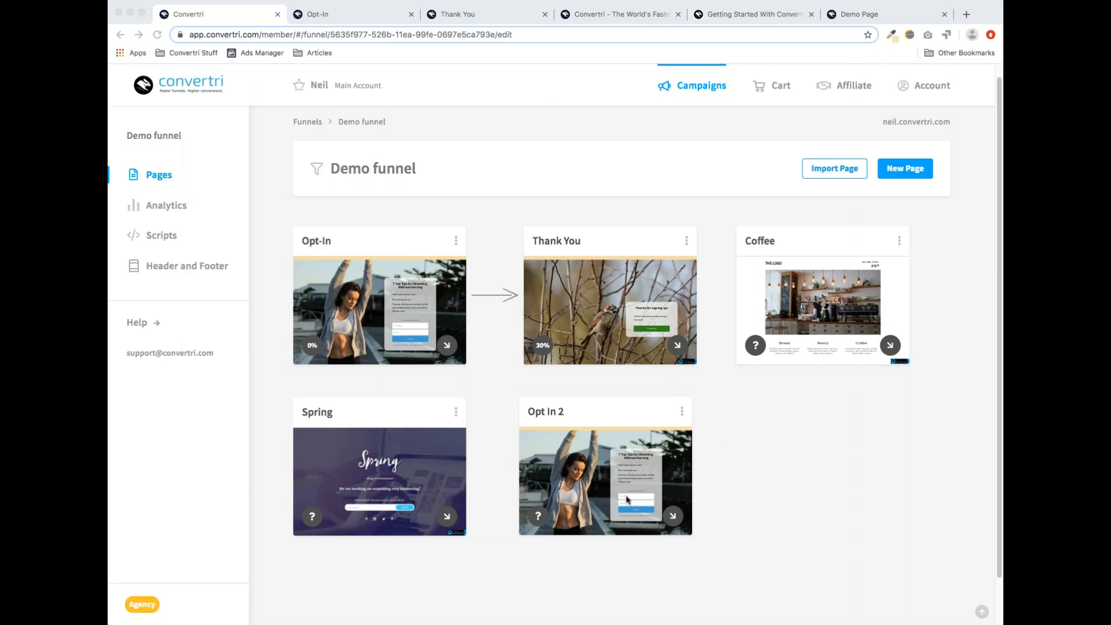
# Open the Opt In 2 page of the Demo funnel in the page editor
pyautogui.click(602, 480)
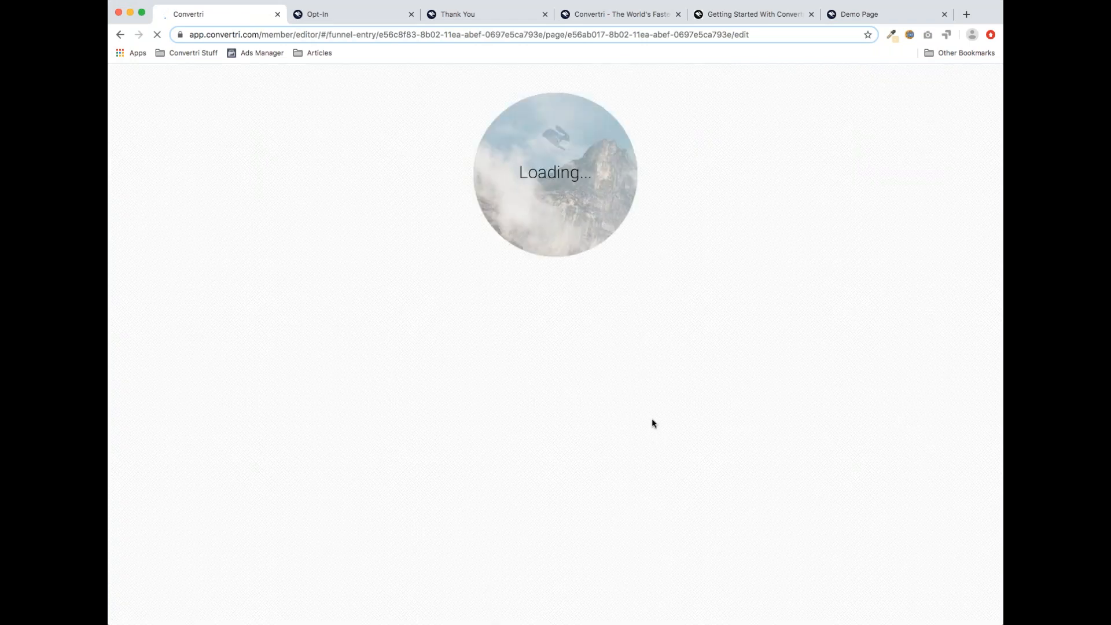
pyautogui.scroll(-5, 628, 385)
pyautogui.scroll(2, 626, 383)
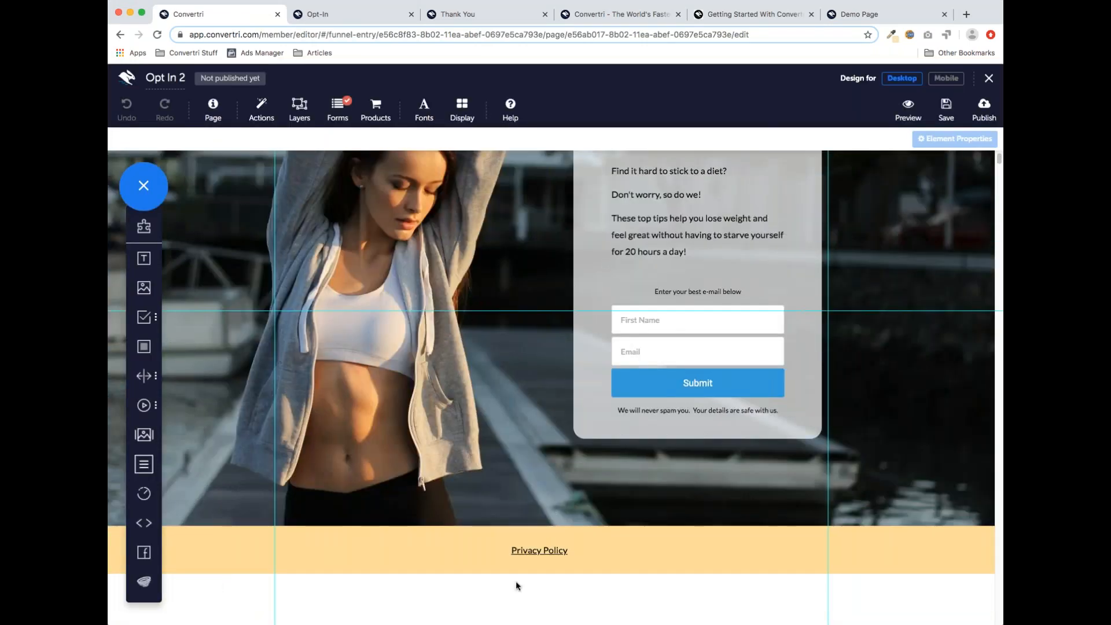
pyautogui.scroll(2, 635, 449)
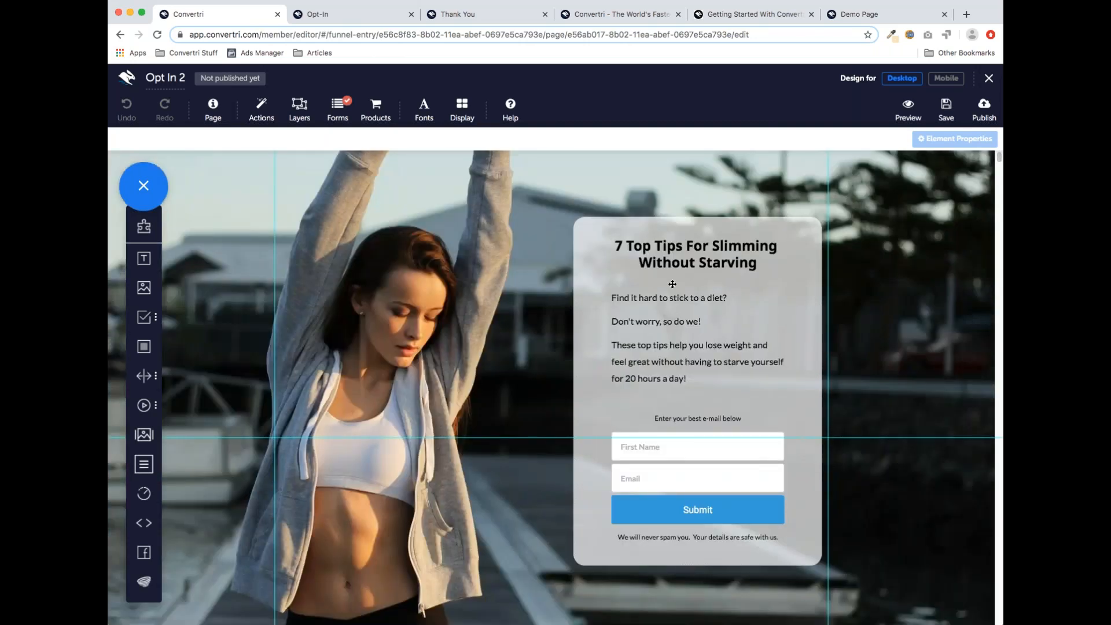
pyautogui.doubleClick(695, 250)
pyautogui.moveTo(770, 264); pyautogui.dragTo(611, 252)
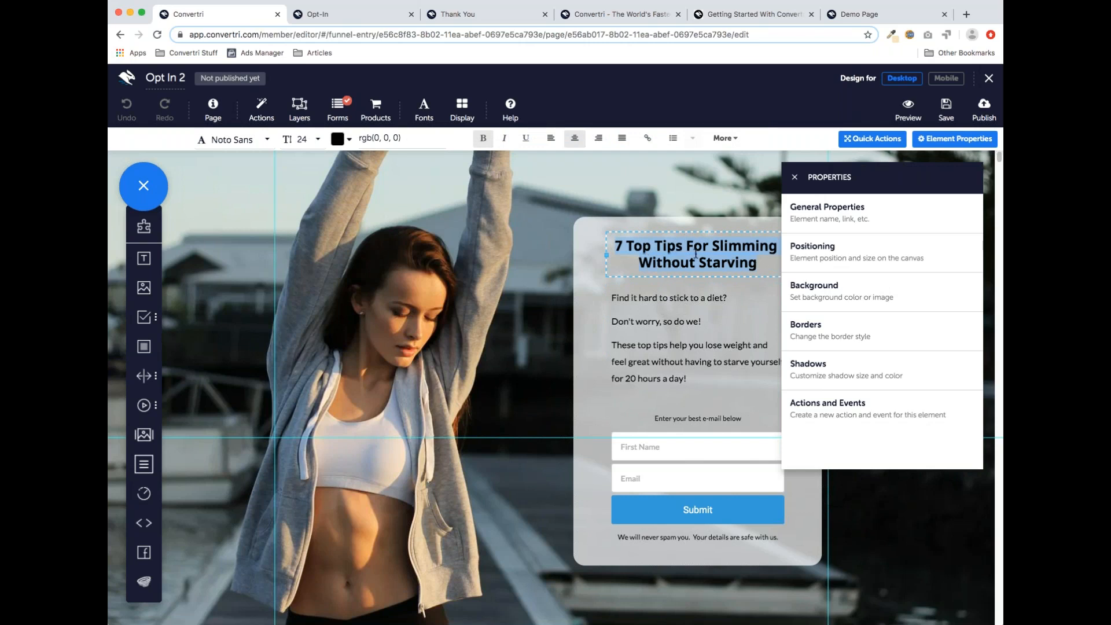
pyautogui.click(714, 249)
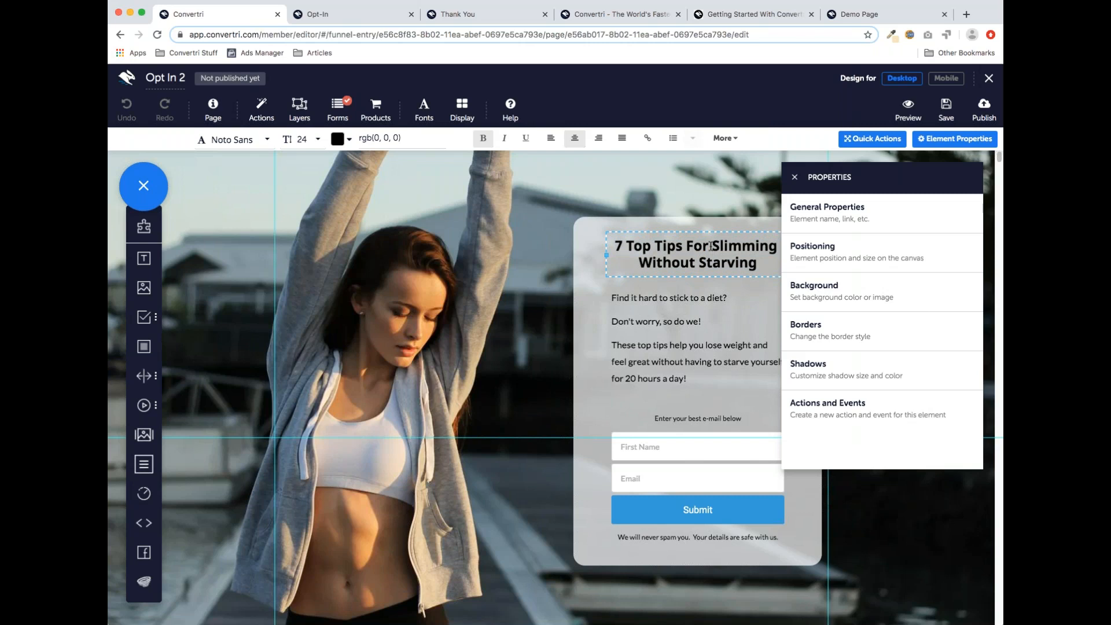
pyautogui.moveTo(710, 248); pyautogui.dragTo(654, 247)
pyautogui.click(647, 138)
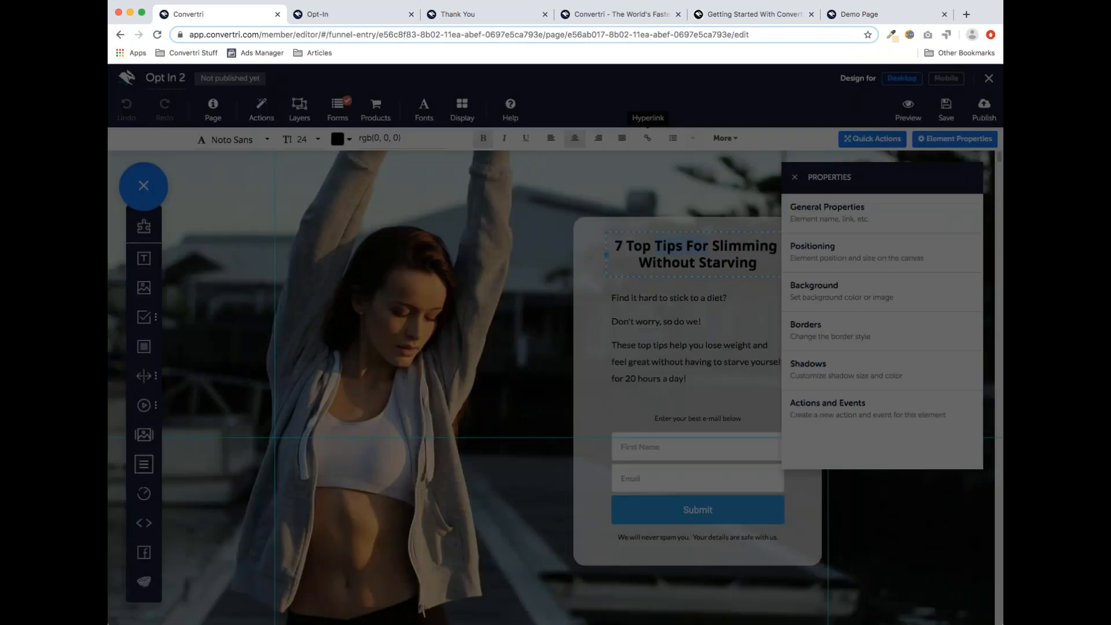
pyautogui.click(426, 154)
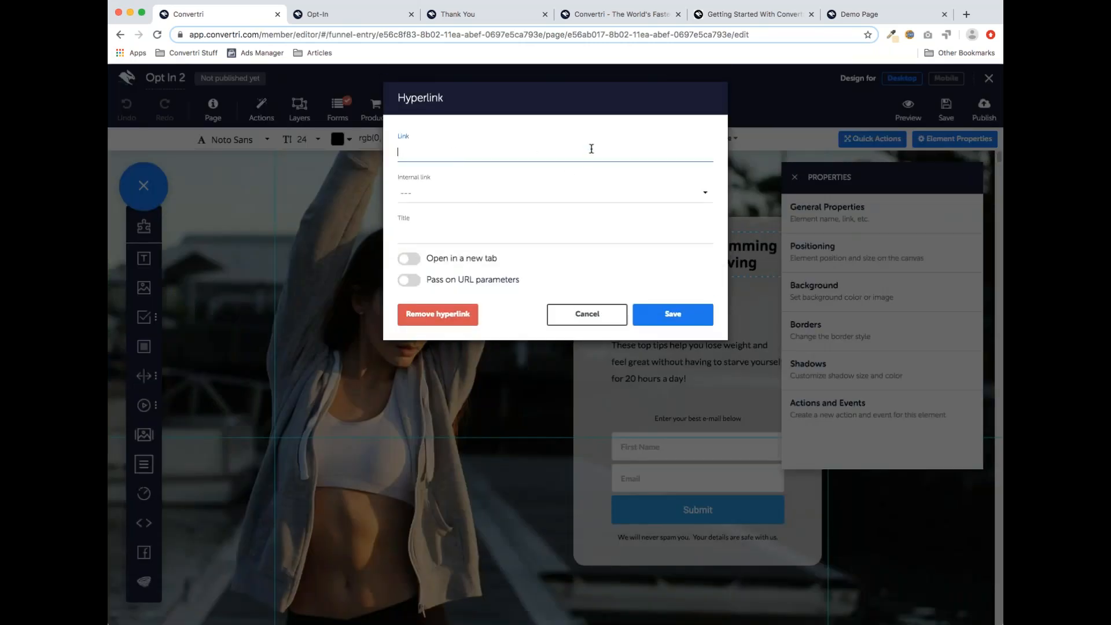
pyautogui.write('https://www.convertri.com/p[rivacypolicy')
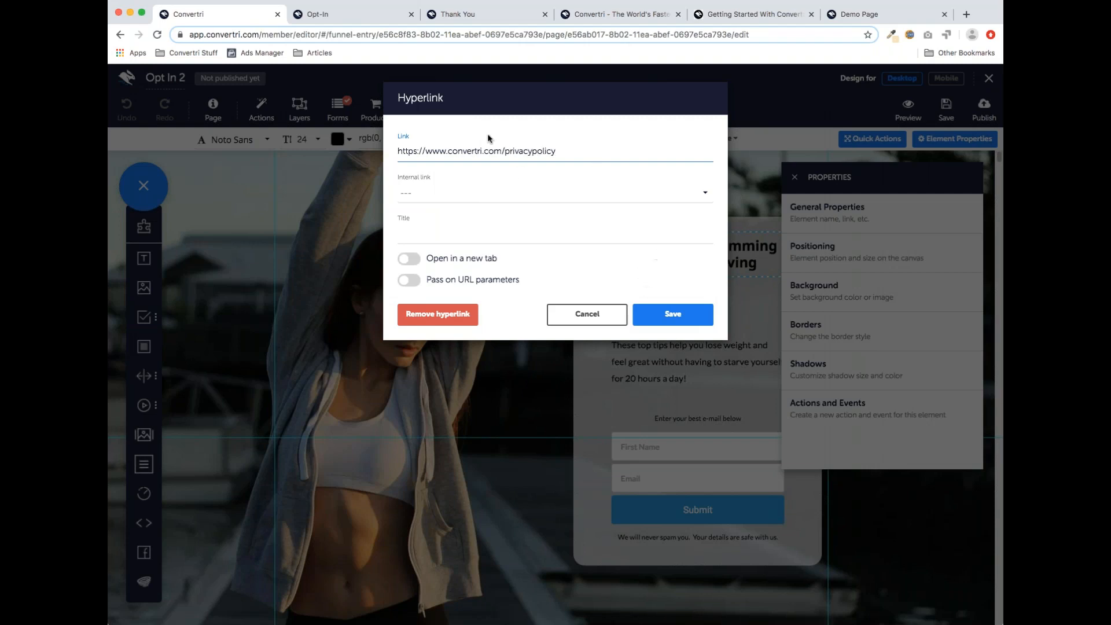
pyautogui.moveTo(479, 150); pyautogui.dragTo(560, 151)
pyautogui.click(559, 151)
pyautogui.moveTo(440, 150); pyautogui.dragTo(502, 151)
pyautogui.click(502, 151)
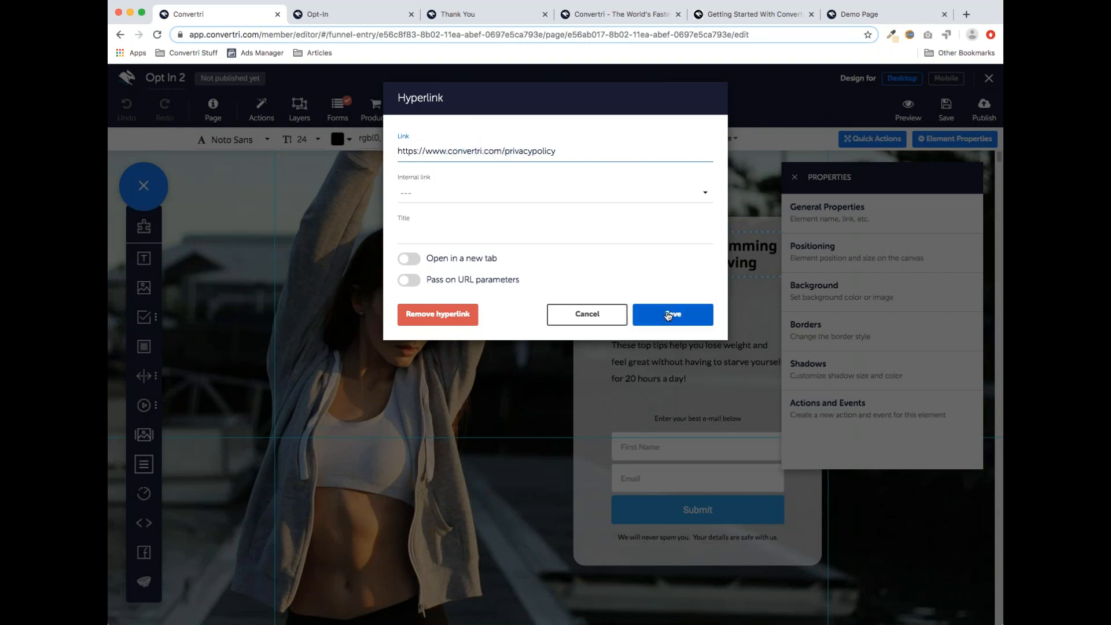
pyautogui.click(649, 314)
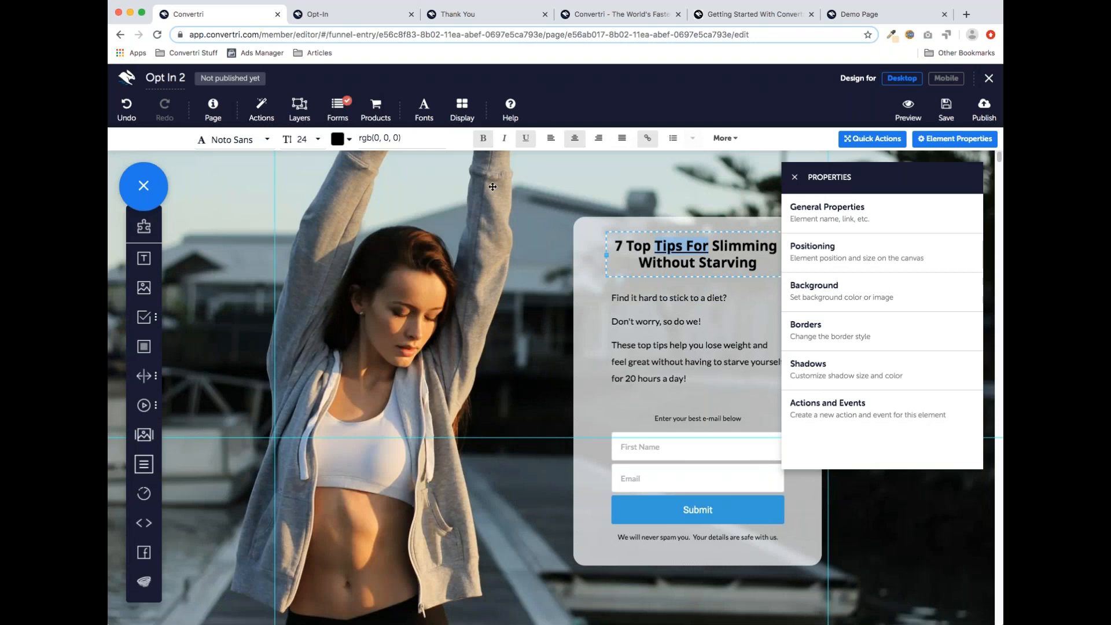
pyautogui.click(720, 262)
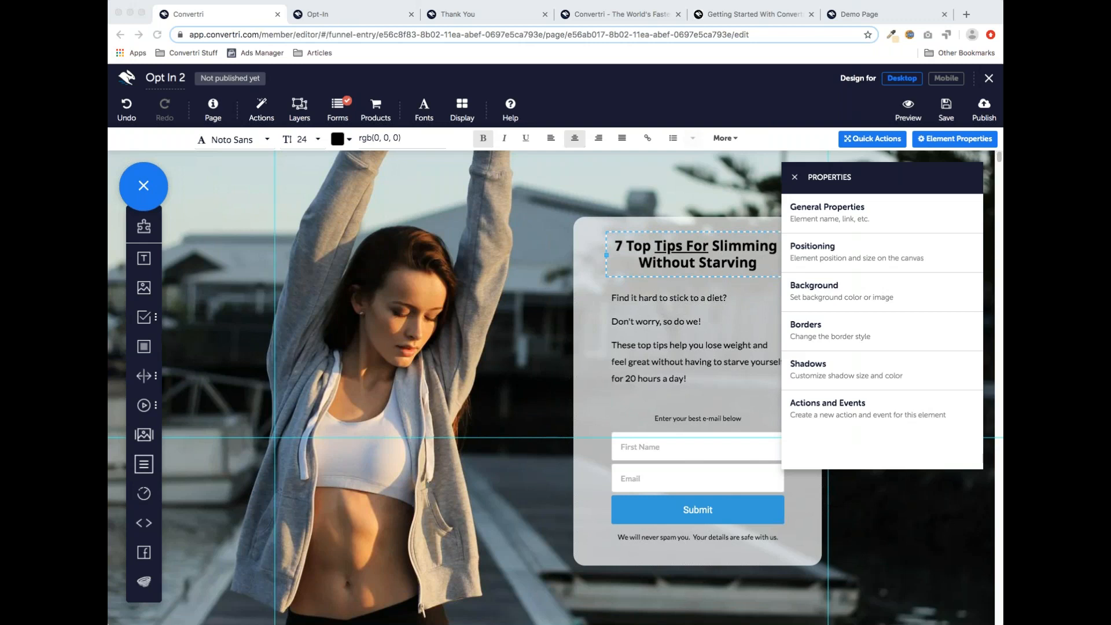
# Open the pricing page of the Convertri website and compare the features and annual prices of its plans
pyautogui.click(382, 22)
pyautogui.click(382, 22)
pyautogui.click(466, 16)
pyautogui.hotkey('ctrl', 'Tab')
pyautogui.scroll(12, 640, 206)
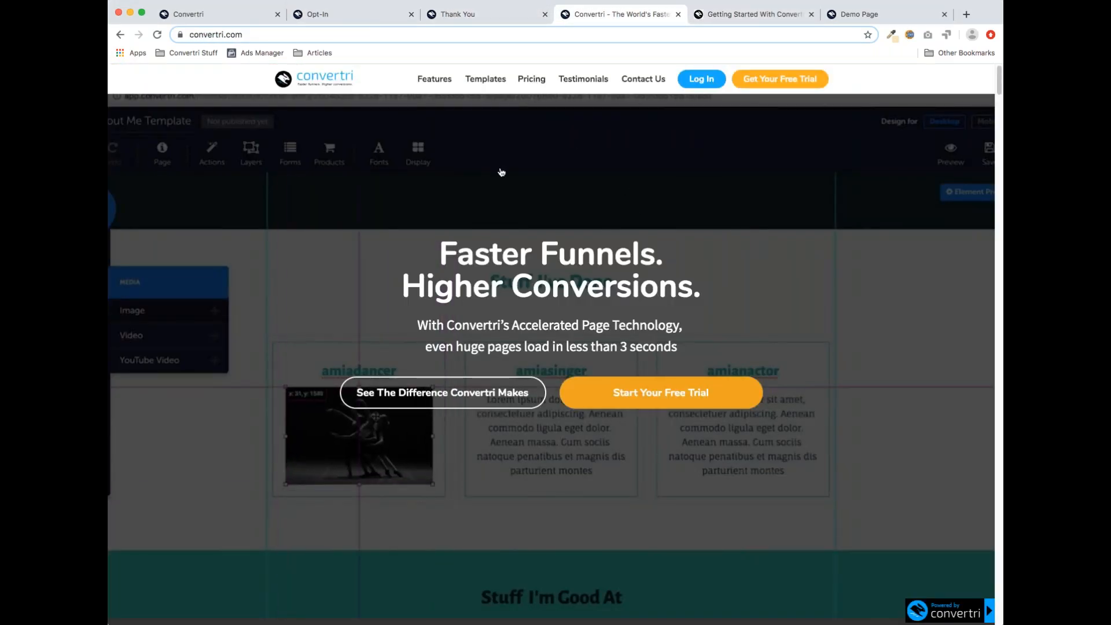
pyautogui.scroll(-1, 546, 198)
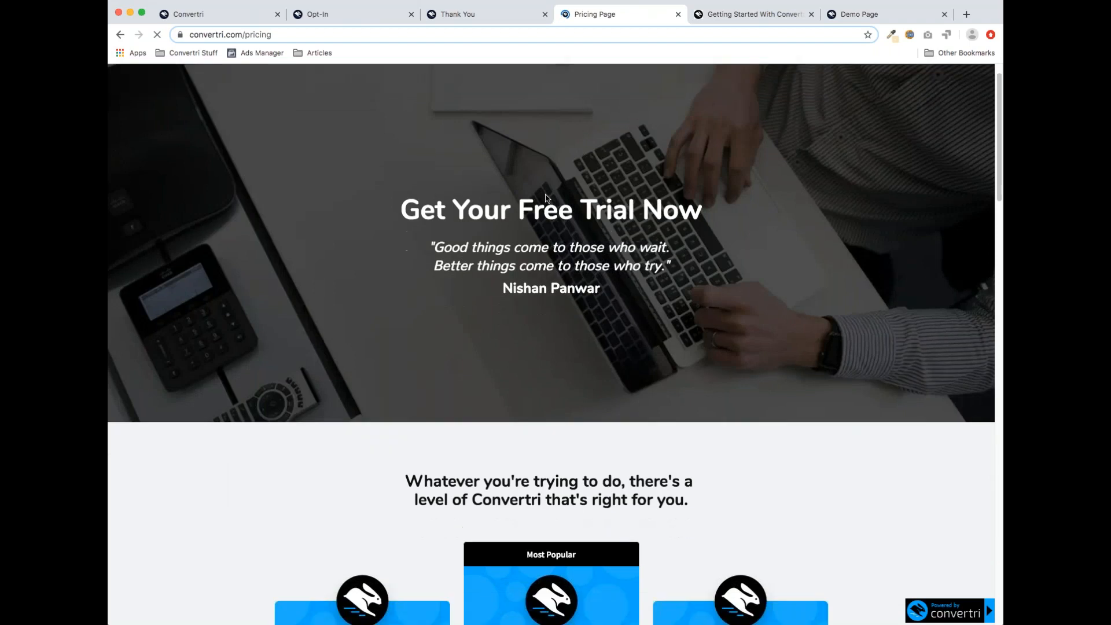
pyautogui.scroll(-15, 546, 198)
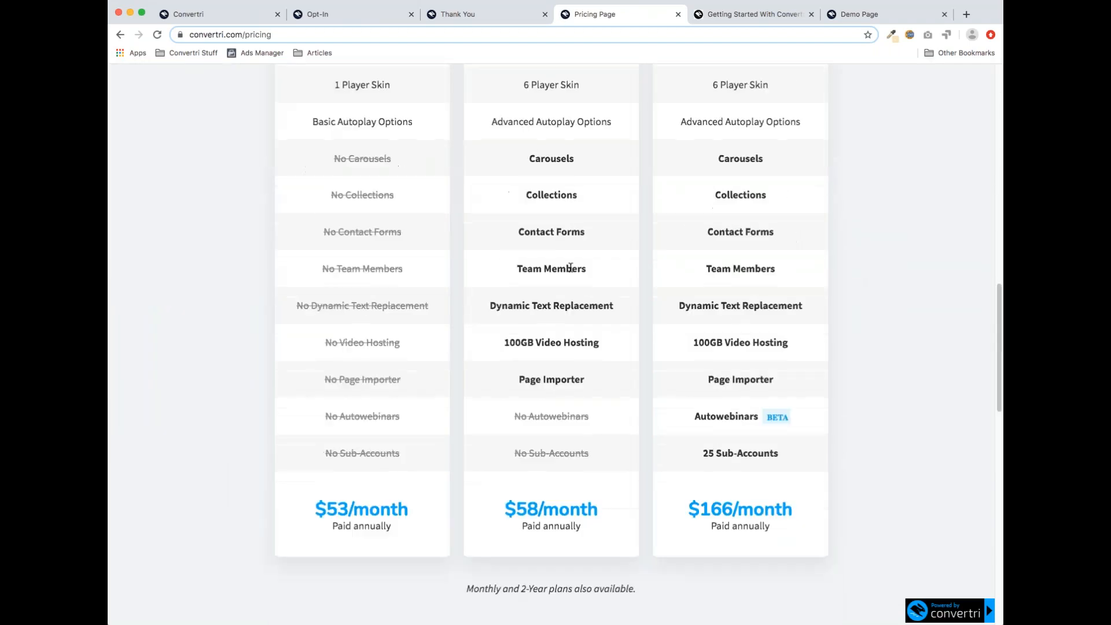
pyautogui.scroll(-1, 570, 268)
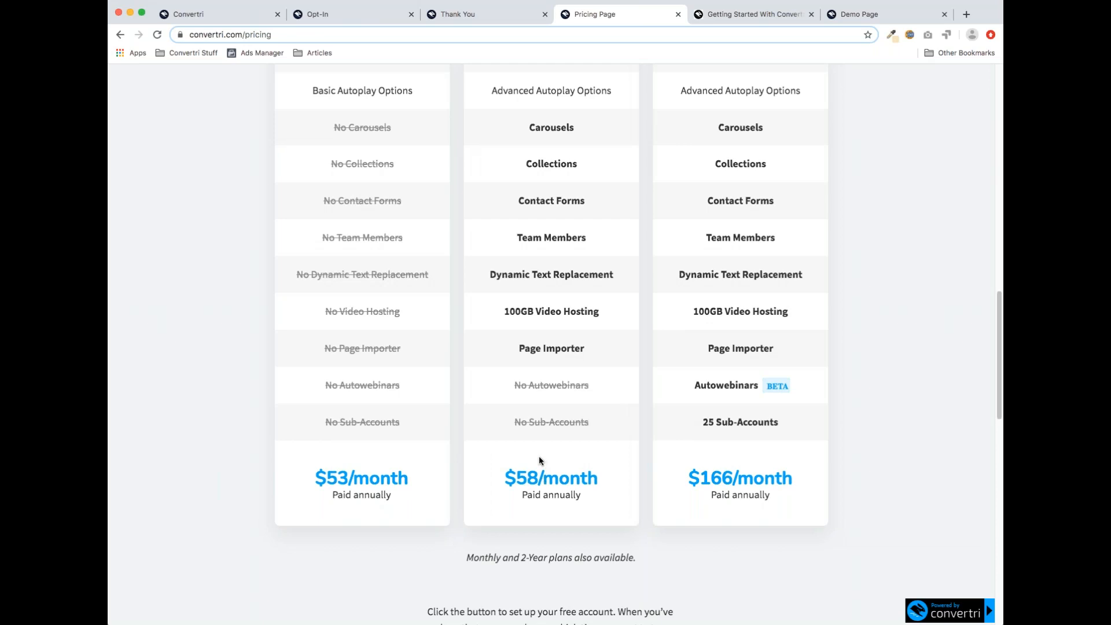
pyautogui.scroll(-1, 580, 487)
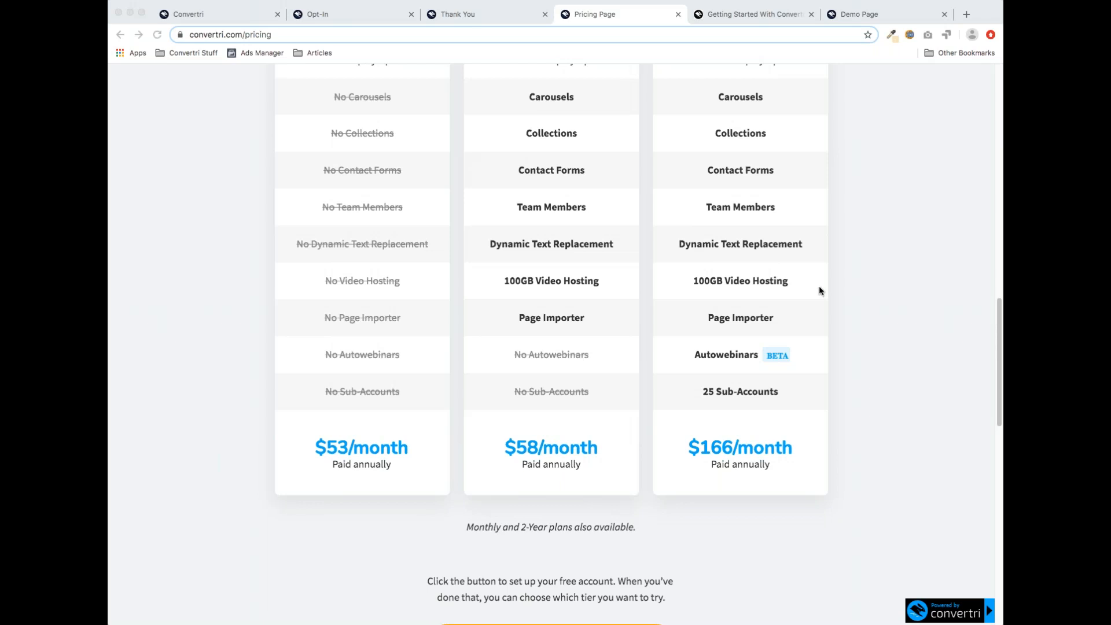
pyautogui.scroll(10, 820, 291)
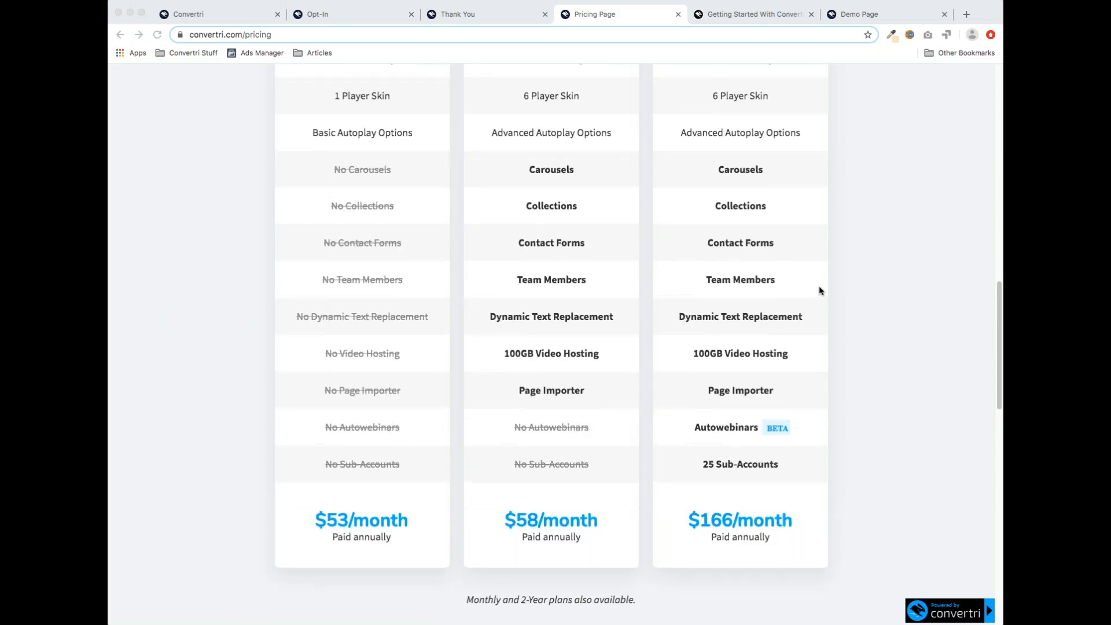
pyautogui.scroll(8, 820, 290)
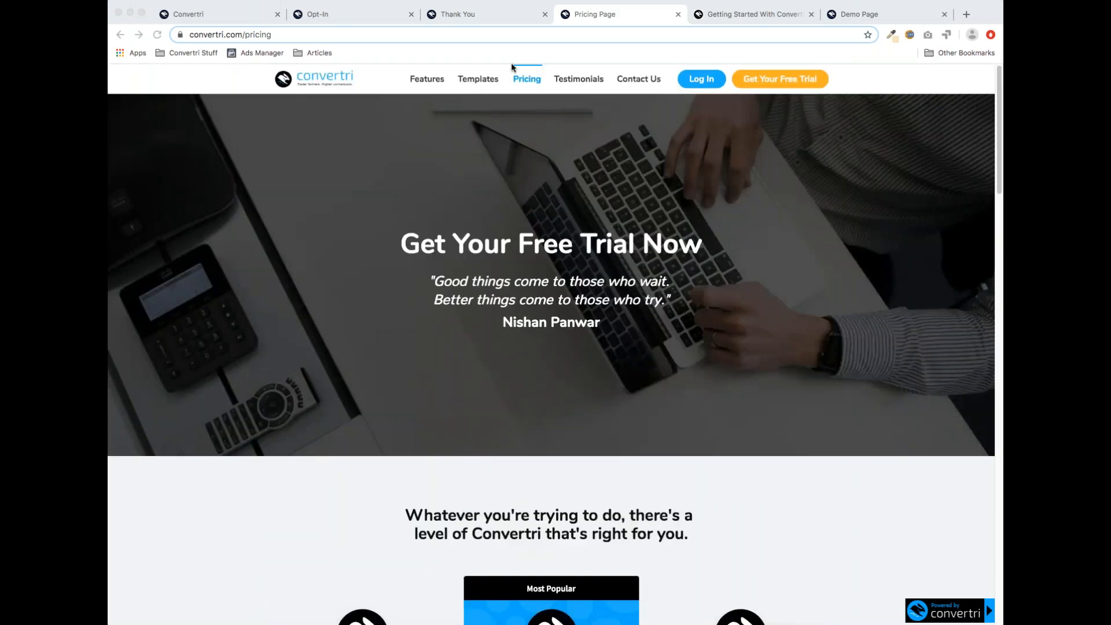
# Return to the Opt In 2 editor and set the "Tips For" hyperlink to open in a new tab
pyautogui.click(240, 13)
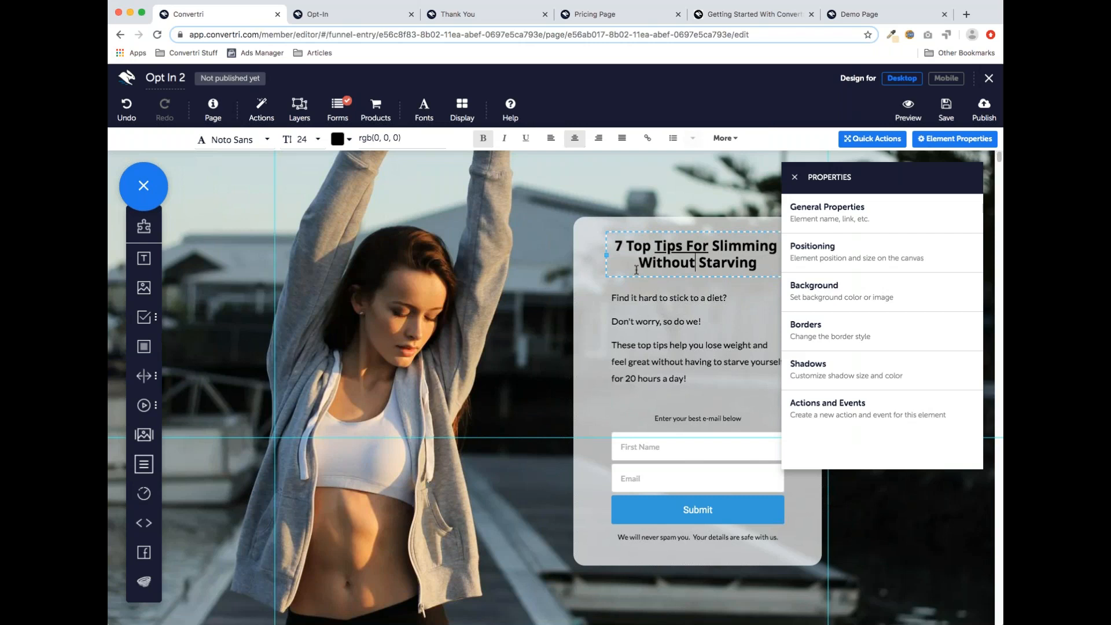
pyautogui.click(705, 247)
pyautogui.moveTo(705, 246); pyautogui.dragTo(662, 247)
pyautogui.click(648, 138)
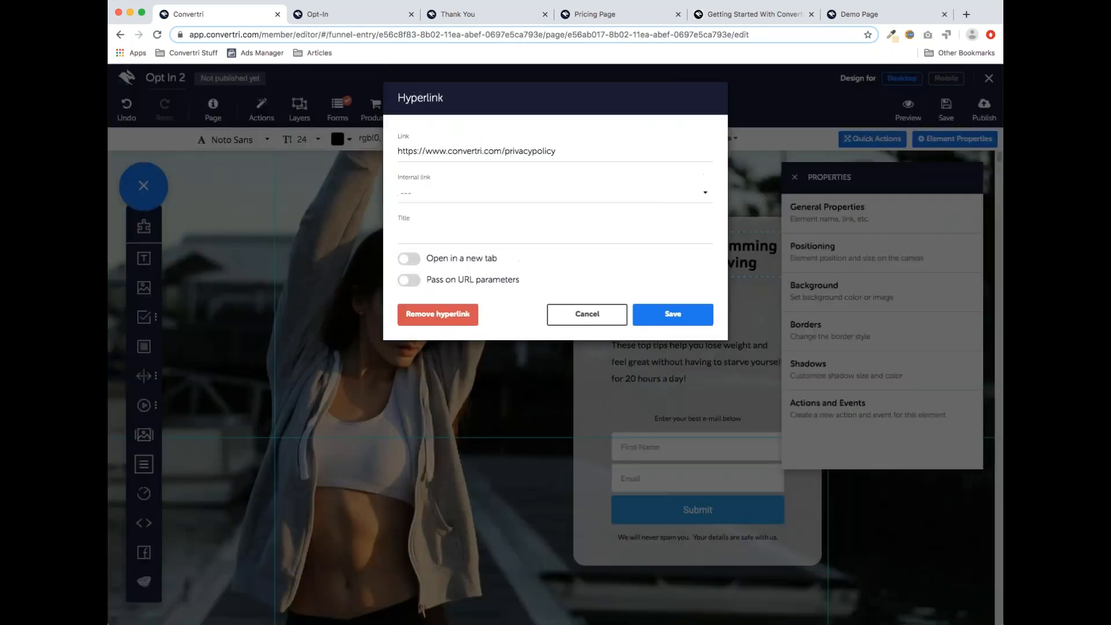
pyautogui.click(417, 261)
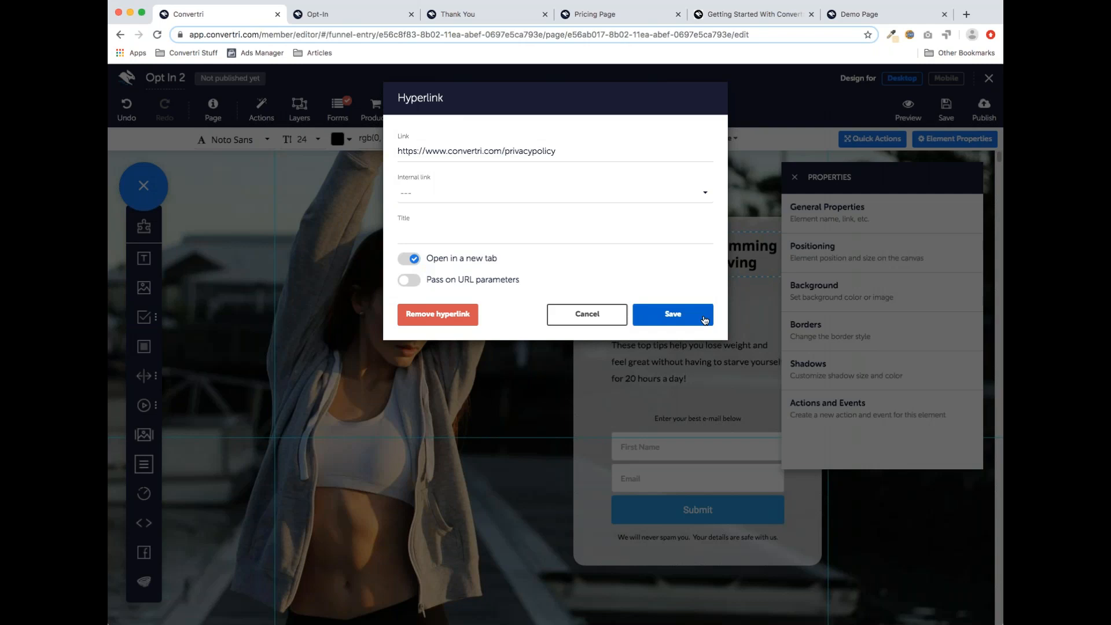
pyautogui.click(666, 314)
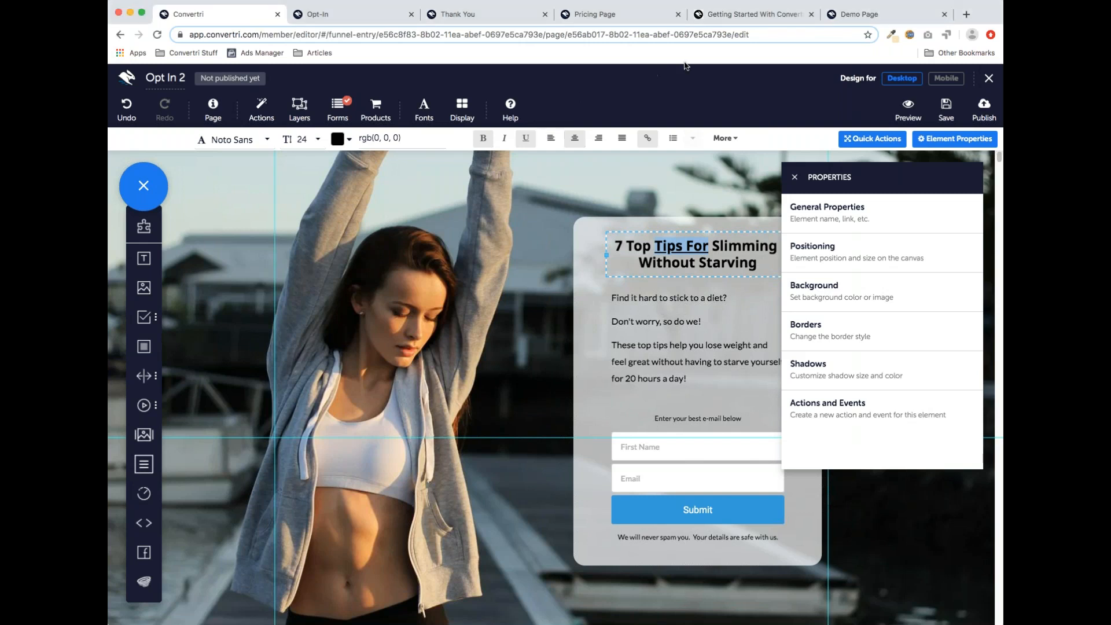
# Browse the Forms and Services articles in the Convertri knowledgebase for webinar integrations
pyautogui.click(739, 14)
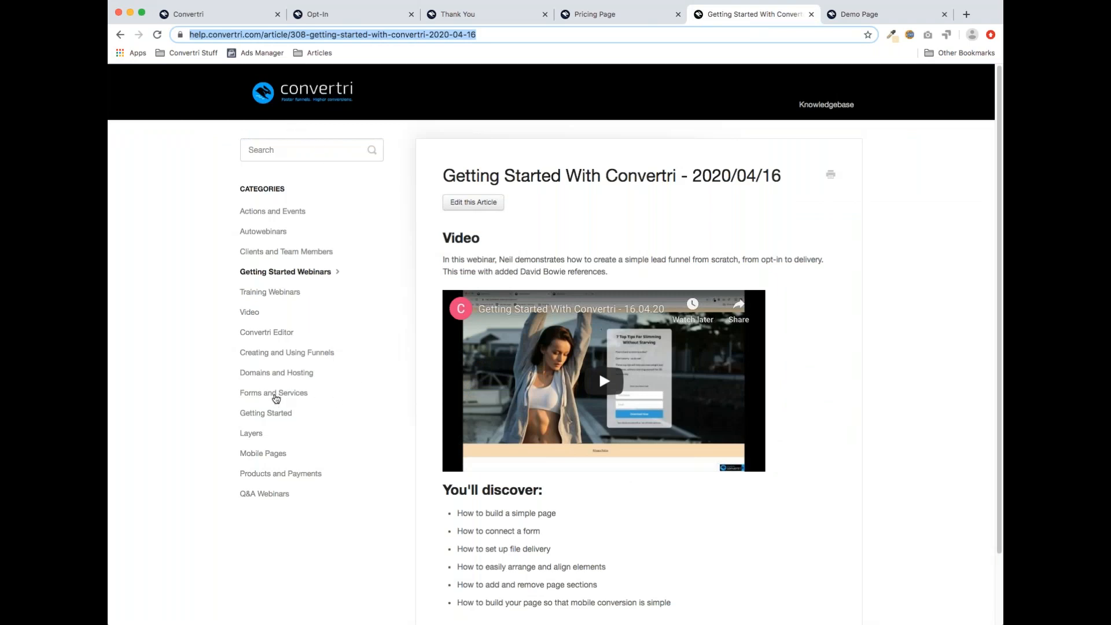
pyautogui.click(270, 393)
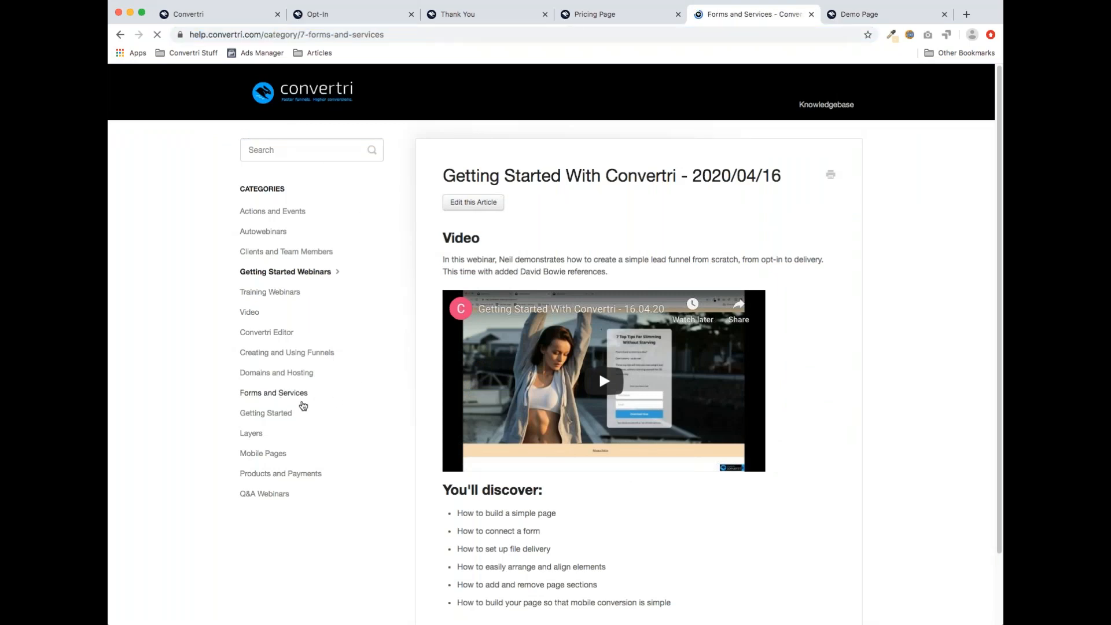
pyautogui.scroll(-2, 486, 345)
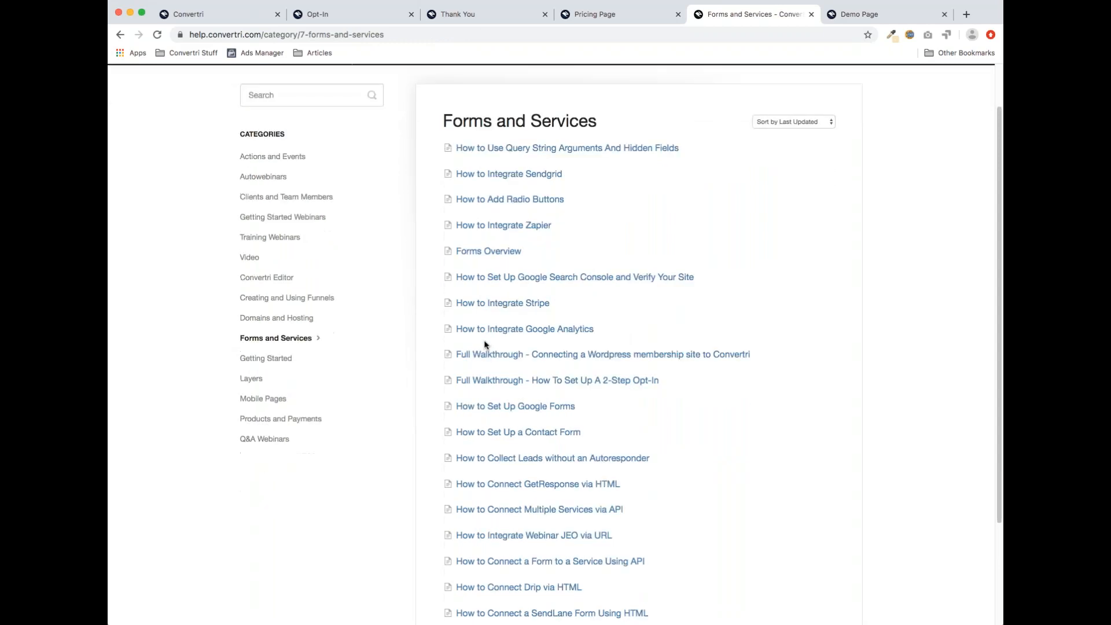
pyautogui.scroll(-3, 498, 296)
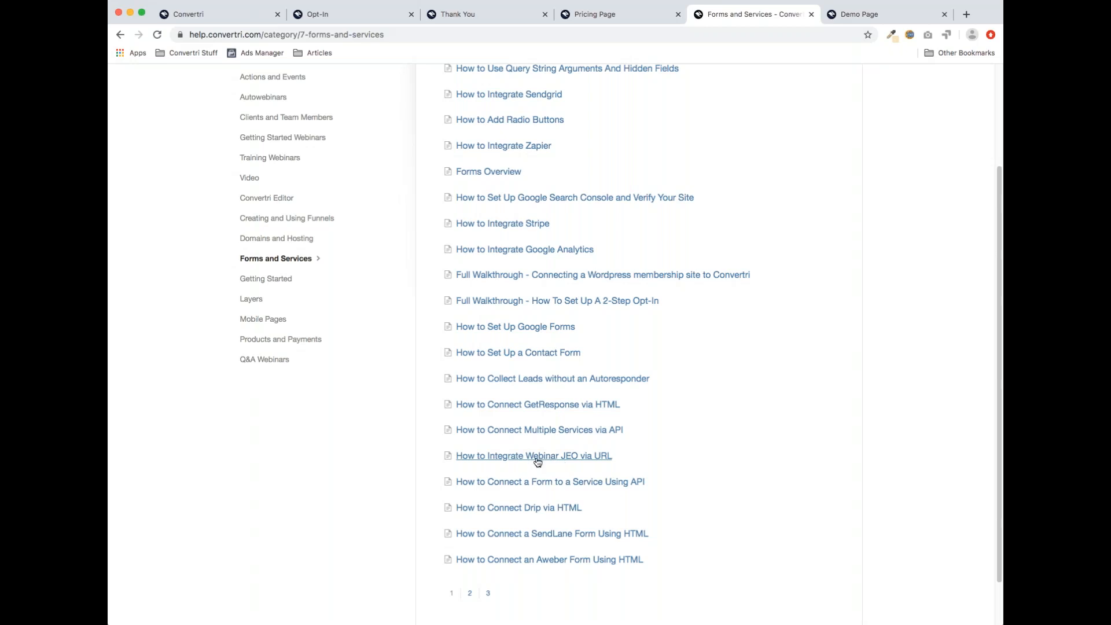
# Search the knowledgebase for "webinar jeo" and open the article "How to Integrate Webinar JEO via API"
pyautogui.scroll(5, 359, 400)
pyautogui.click(262, 155)
pyautogui.write('webinar')
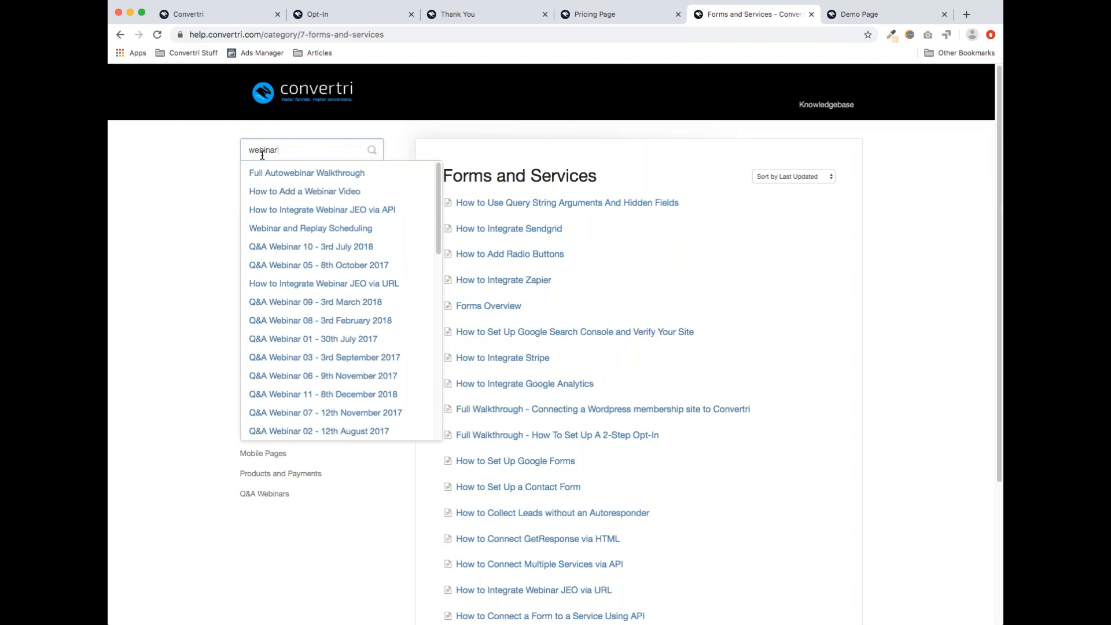
pyautogui.write(' jeo')
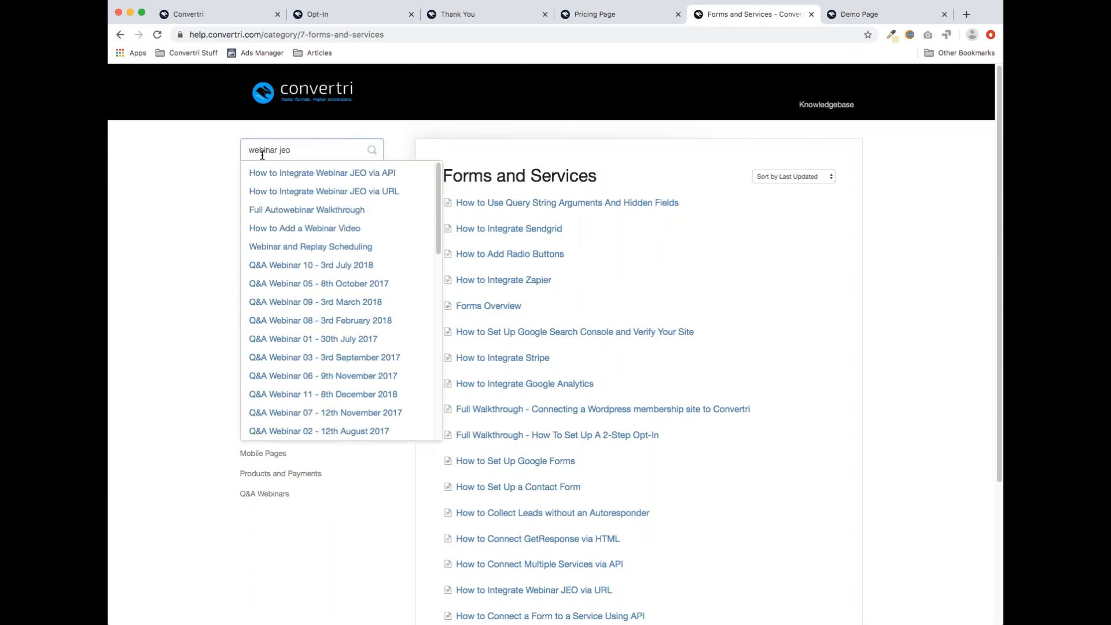
pyautogui.scroll(-1, 289, 173)
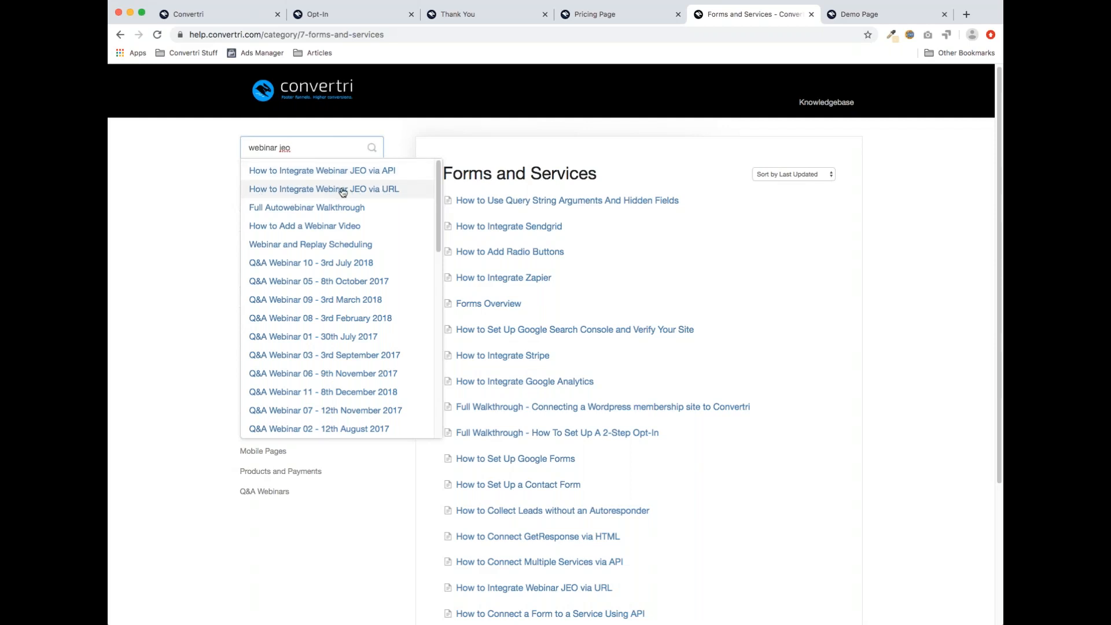
pyautogui.click(389, 175)
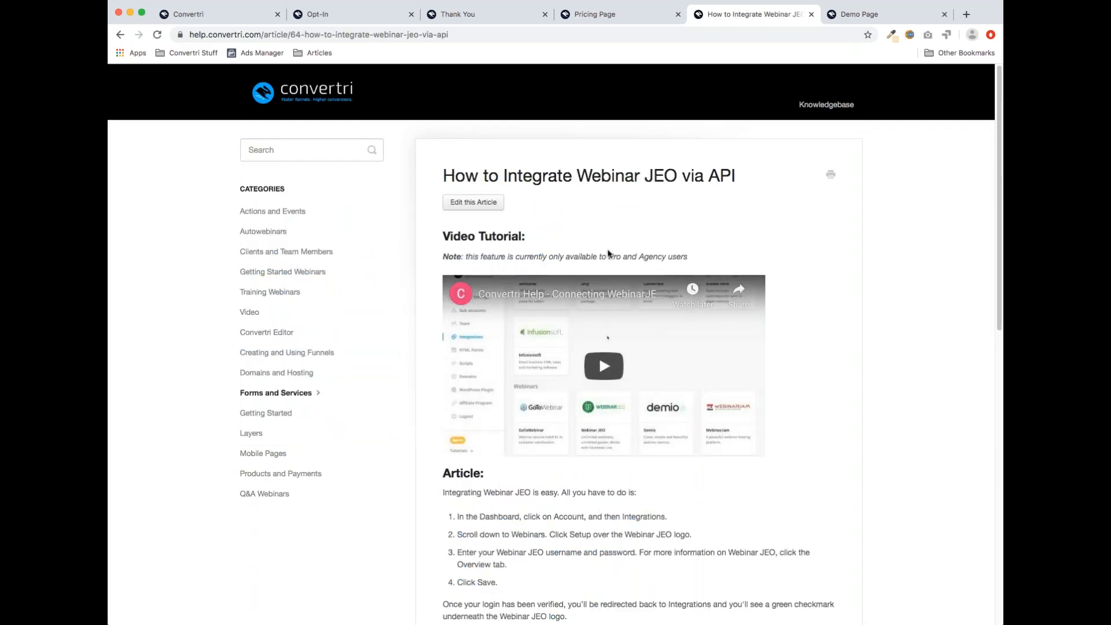
# Examine the Webinar JEO via API article and the availability note above its video
pyautogui.scroll(-5, 631, 260)
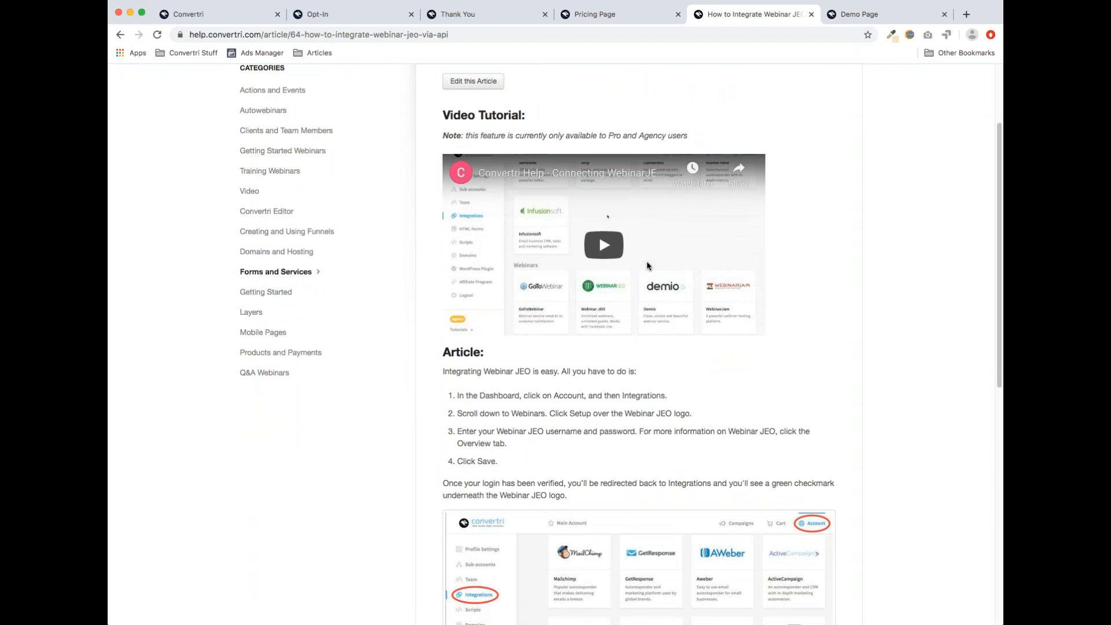
pyautogui.scroll(5, 647, 266)
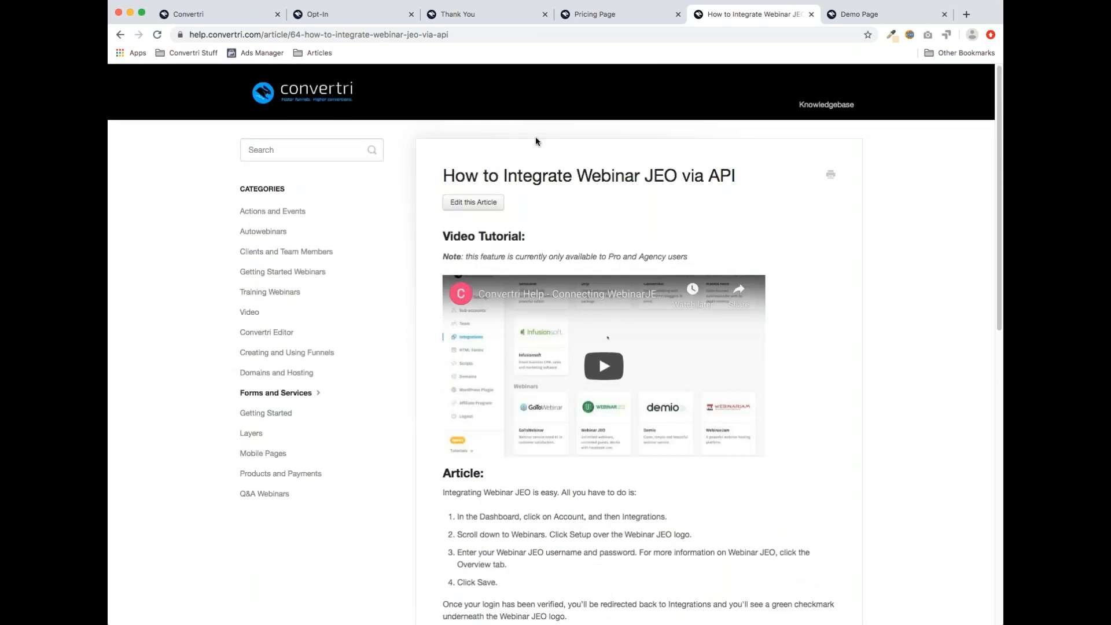
pyautogui.moveTo(443, 255); pyautogui.dragTo(701, 258)
pyautogui.click(671, 270)
pyautogui.scroll(-1, 669, 266)
# Open the Webinar JEO via API article for editing and delete the Pro and Agency note under Video Tutorial
pyautogui.click(481, 171)
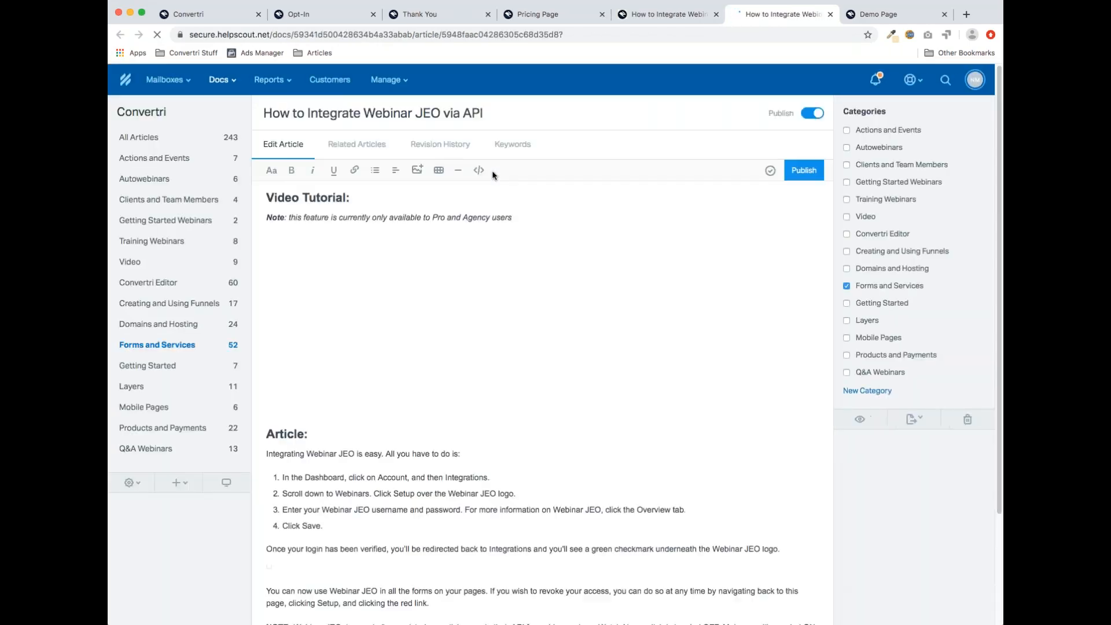
pyautogui.moveTo(517, 218); pyautogui.dragTo(266, 219)
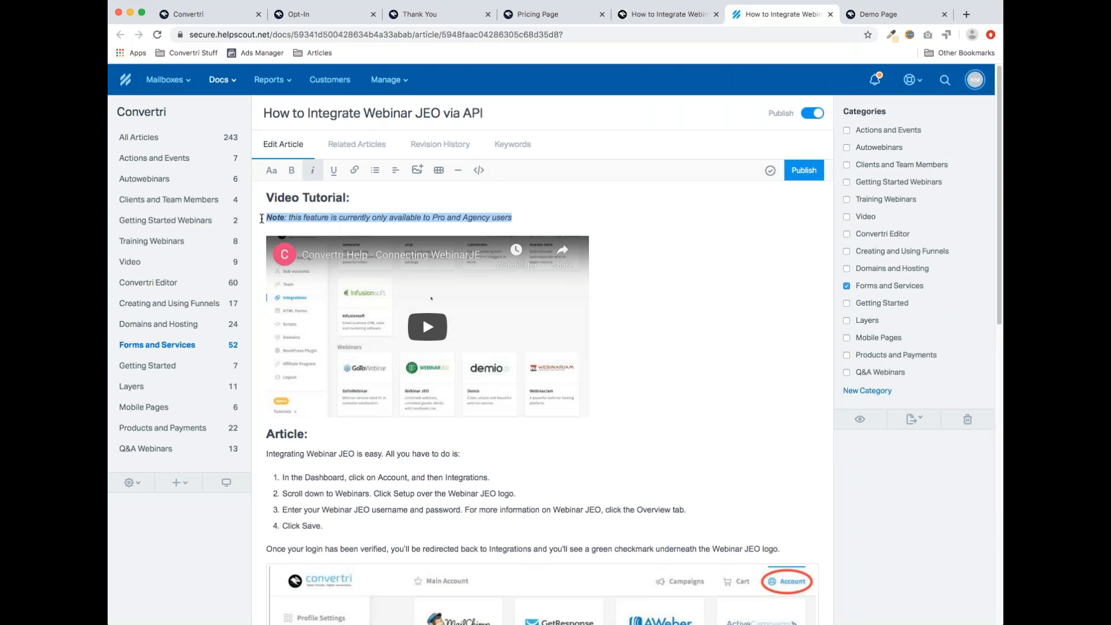
pyautogui.press('BackSpace')
pyautogui.press('BackSpace')
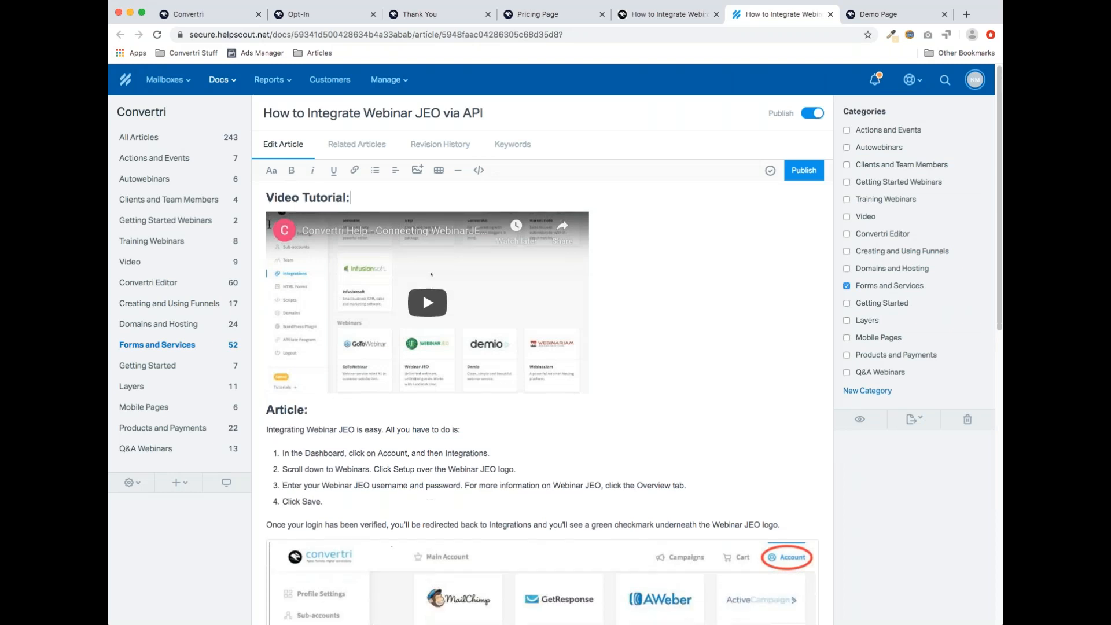
# Publish the edited Webinar JEO via API article and view its live version in the knowledgebase
pyautogui.click(804, 170)
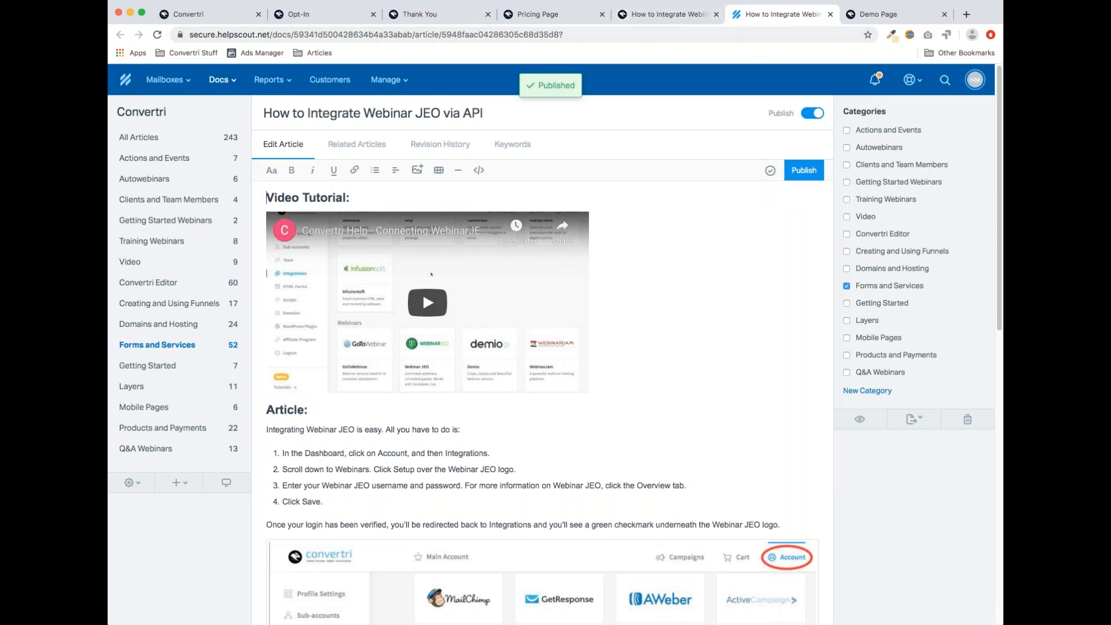
pyautogui.click(860, 419)
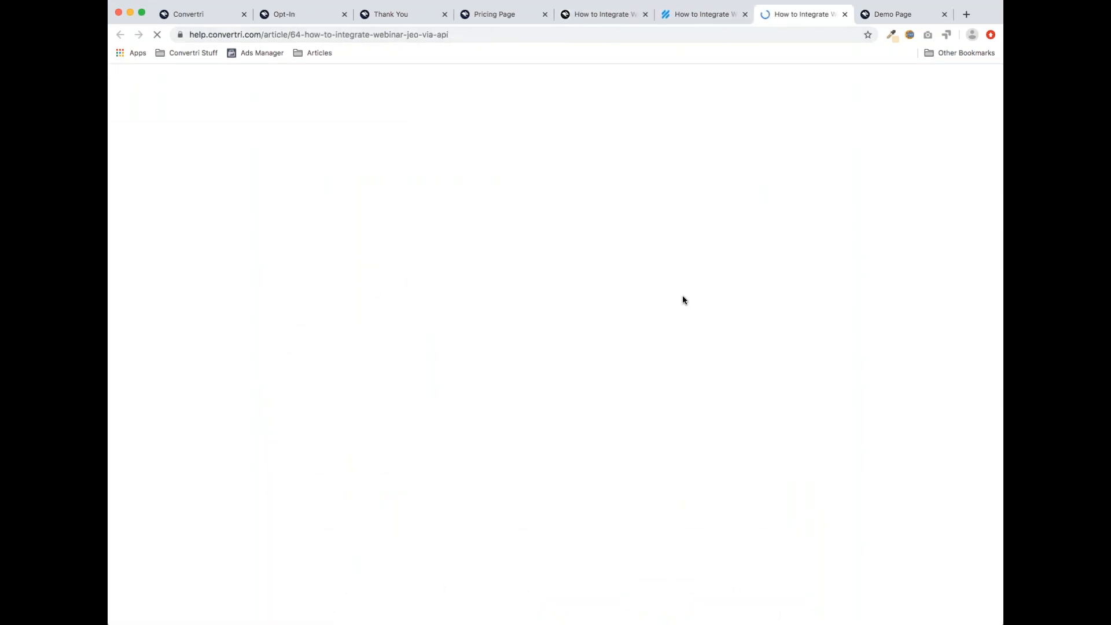
pyautogui.scroll(-3, 641, 357)
pyautogui.scroll(-3, 641, 357)
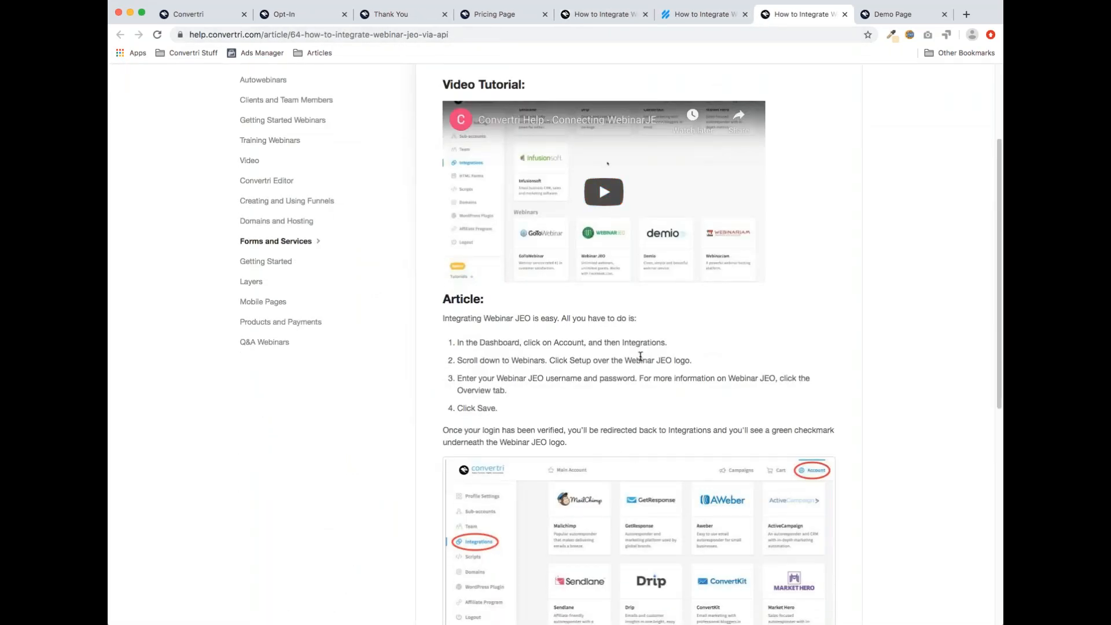
pyautogui.scroll(-3, 641, 356)
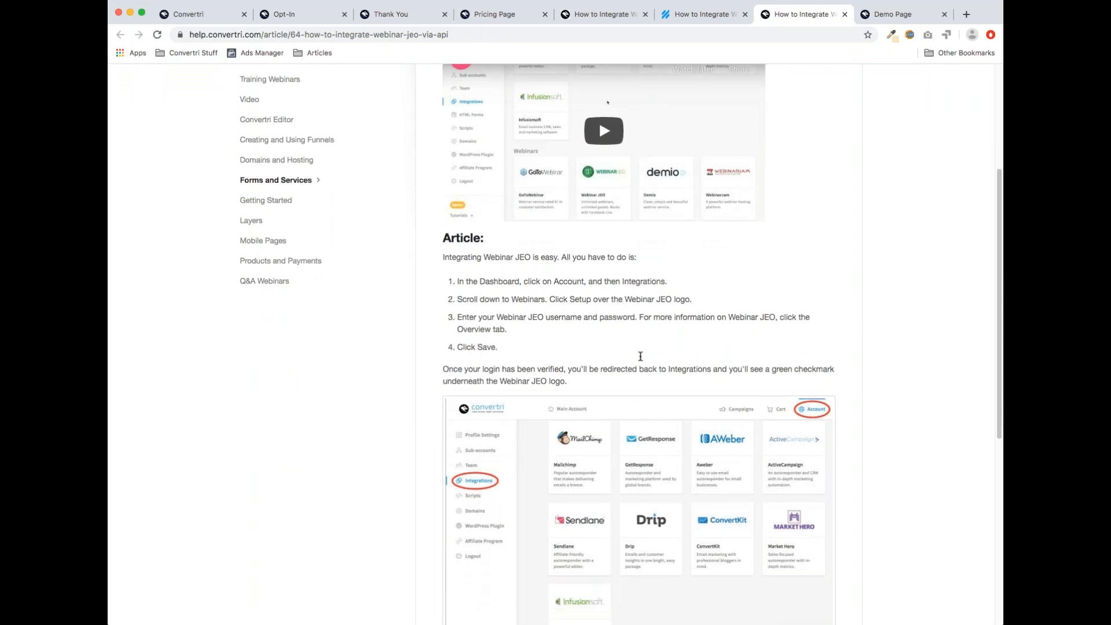
pyautogui.scroll(6, 599, 332)
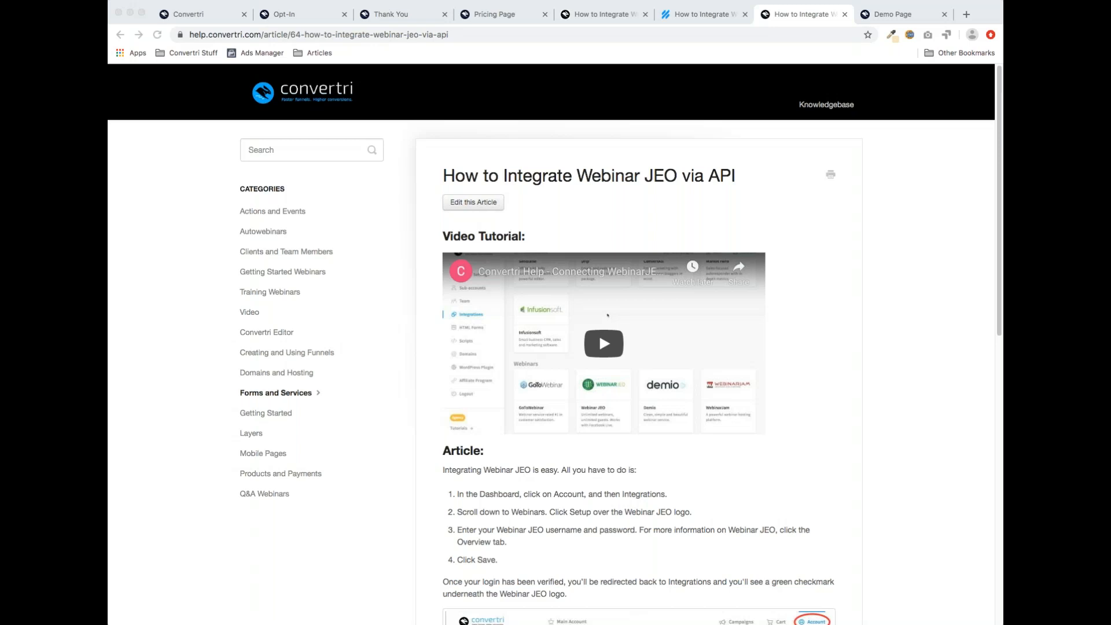
# Return to the Opt In 2 page editor, select the background image and close its element properties
pyautogui.click(221, 17)
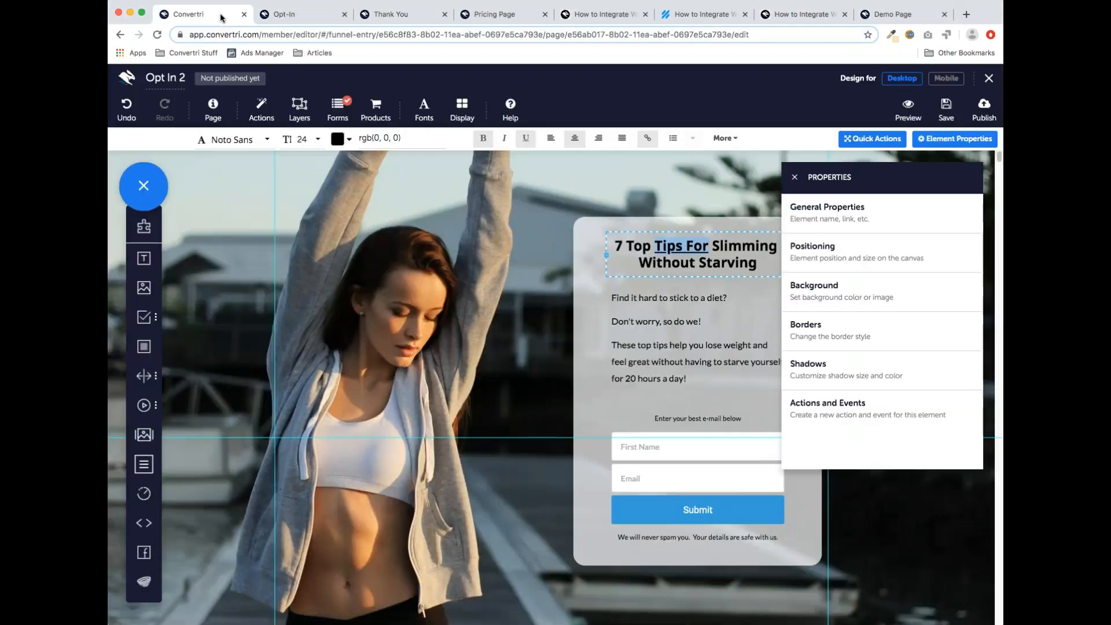
pyautogui.click(543, 342)
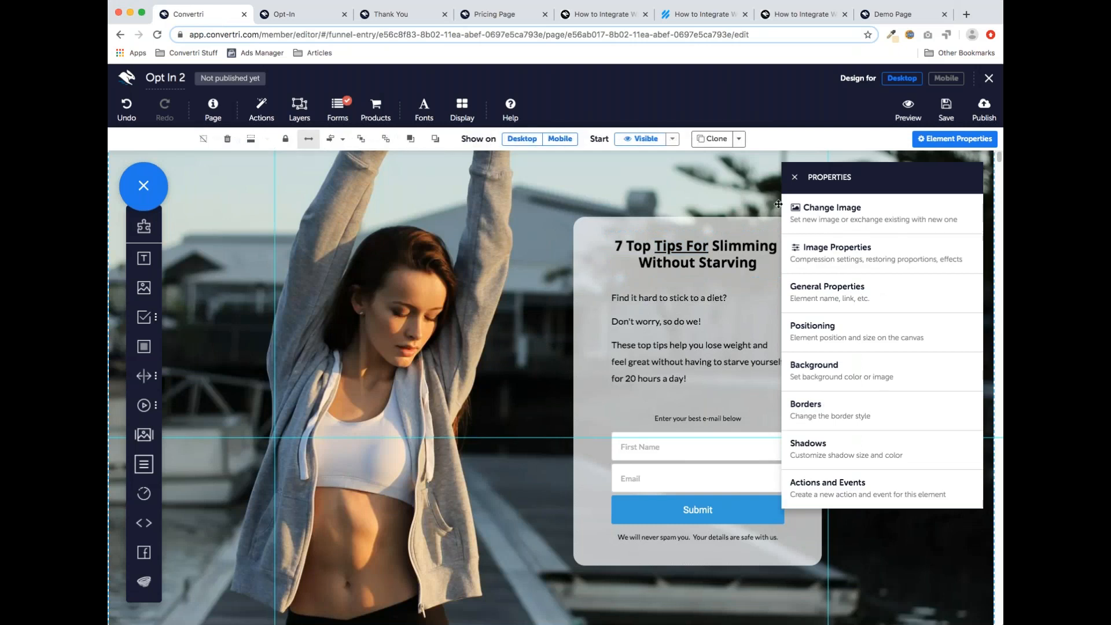
pyautogui.click(794, 179)
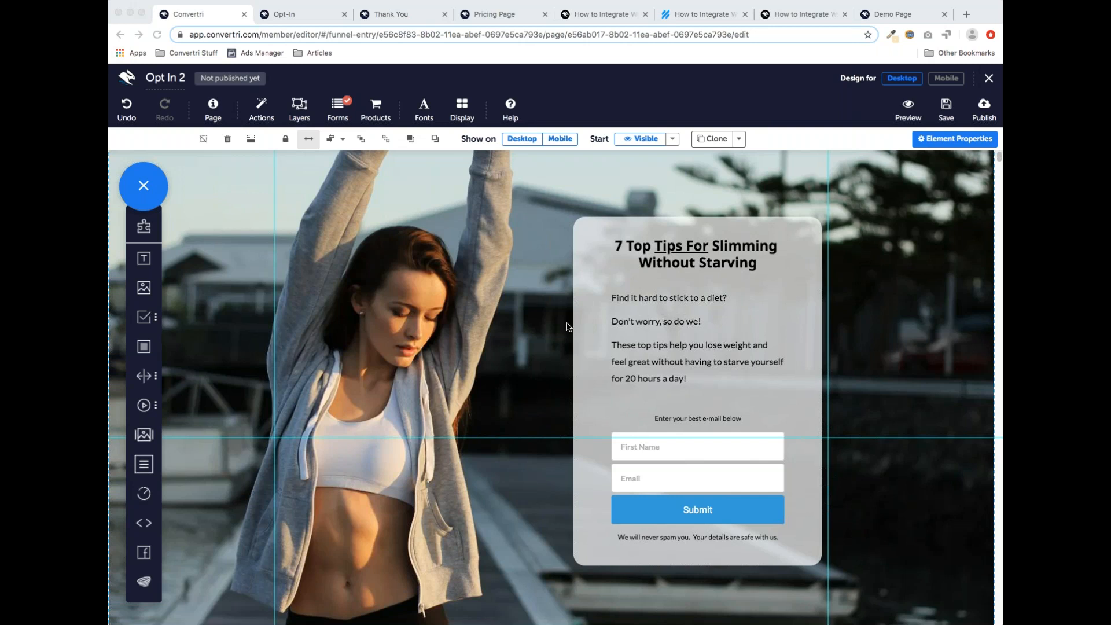
# Change the opt-in form's Submit button mode to Link in its button settings
pyautogui.click(677, 298)
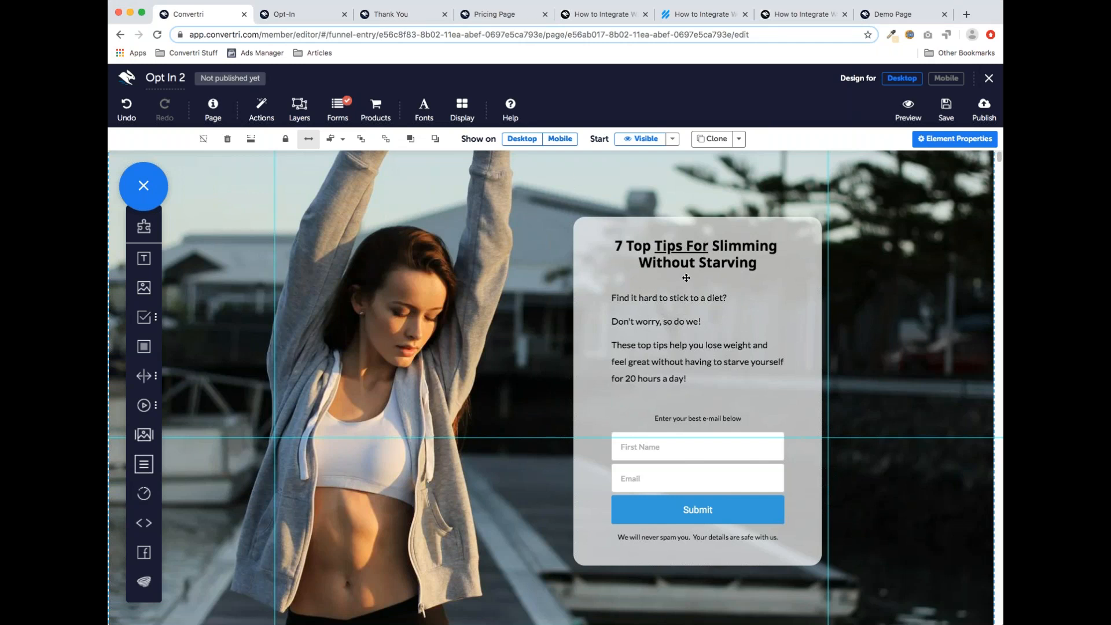
pyautogui.scroll(-3, 686, 278)
pyautogui.scroll(1, 657, 462)
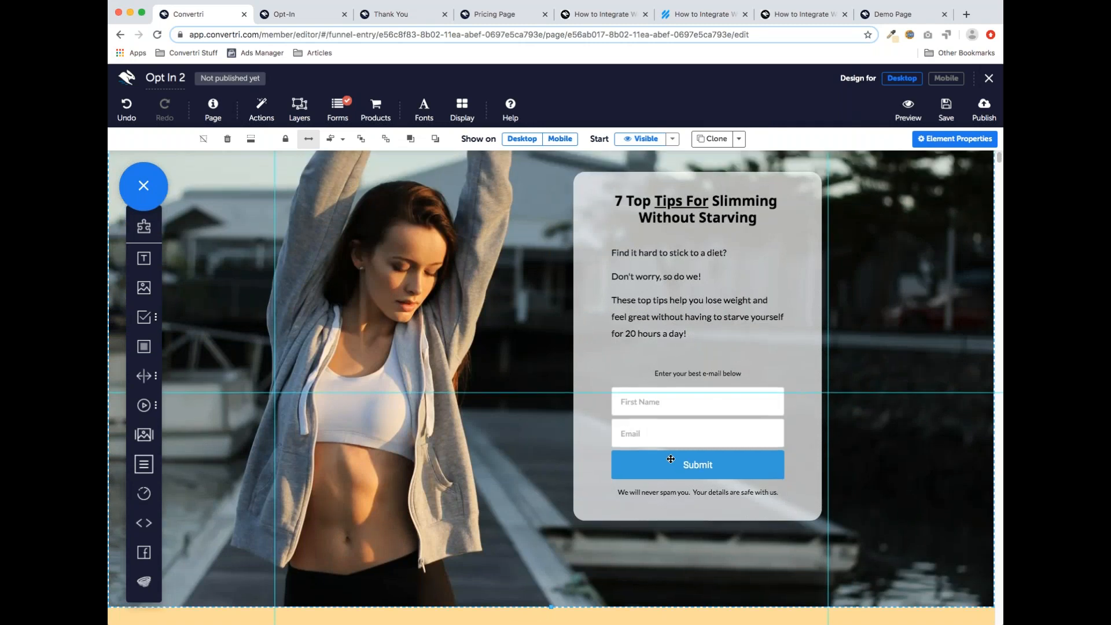
pyautogui.click(657, 461)
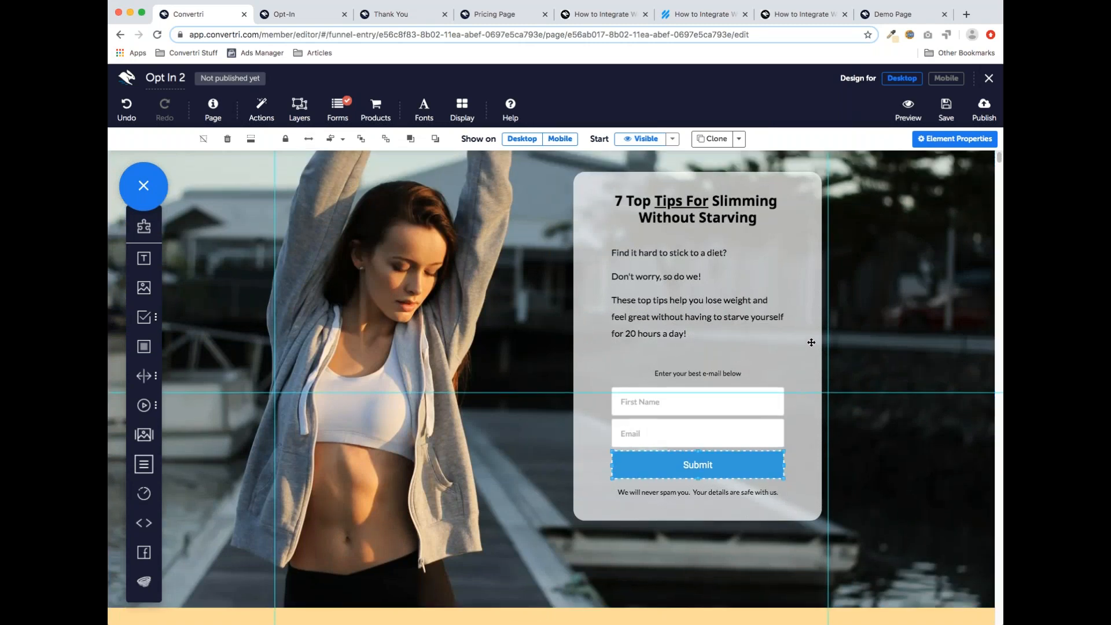
pyautogui.click(922, 142)
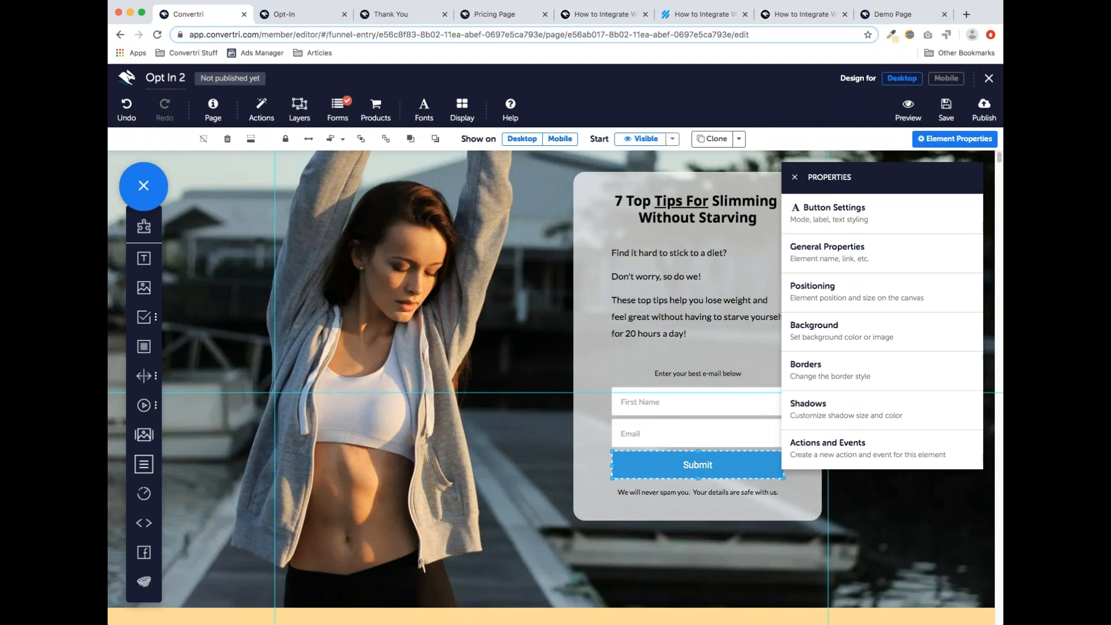
pyautogui.click(859, 219)
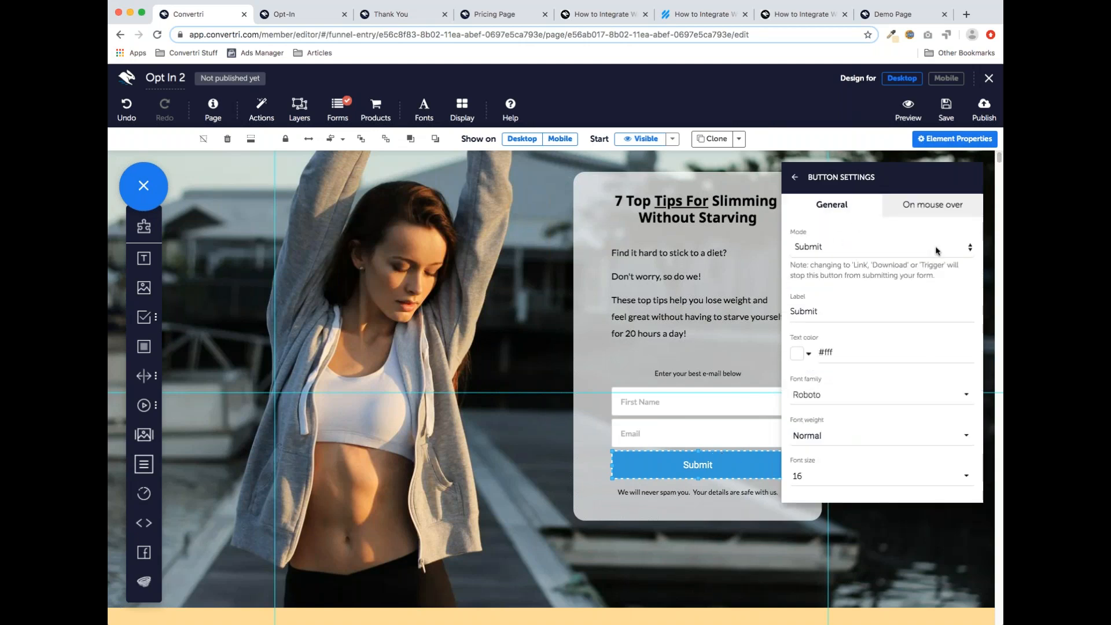
pyautogui.click(924, 276)
pyautogui.click(912, 287)
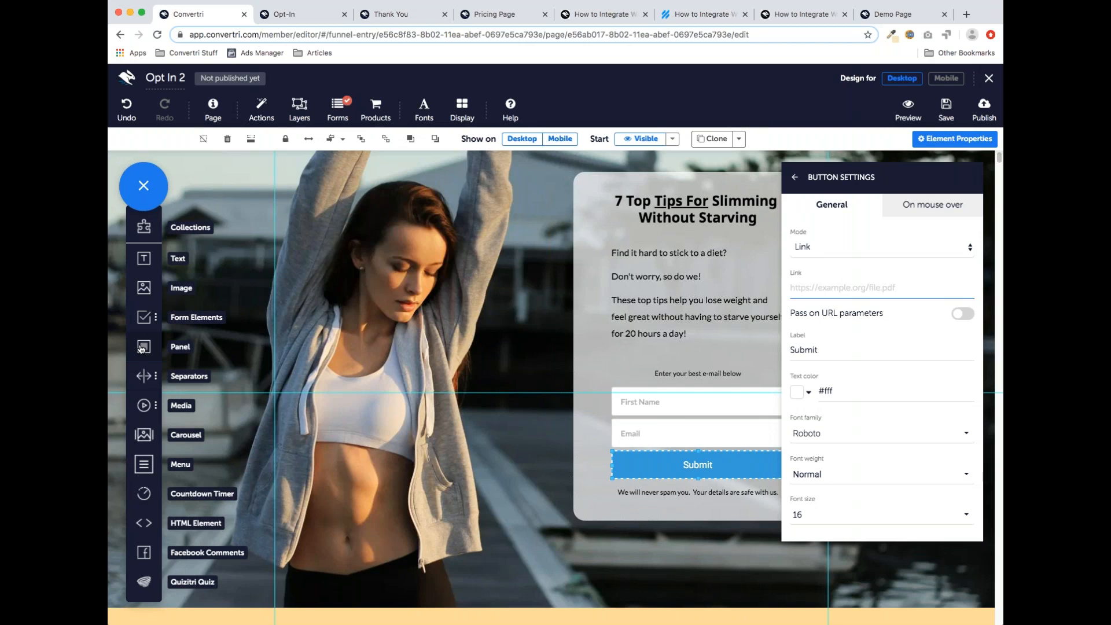
# Add a panel over the woman in the background photo, shrink it and position it across her face and chest
pyautogui.moveTo(141, 348); pyautogui.dragTo(354, 287)
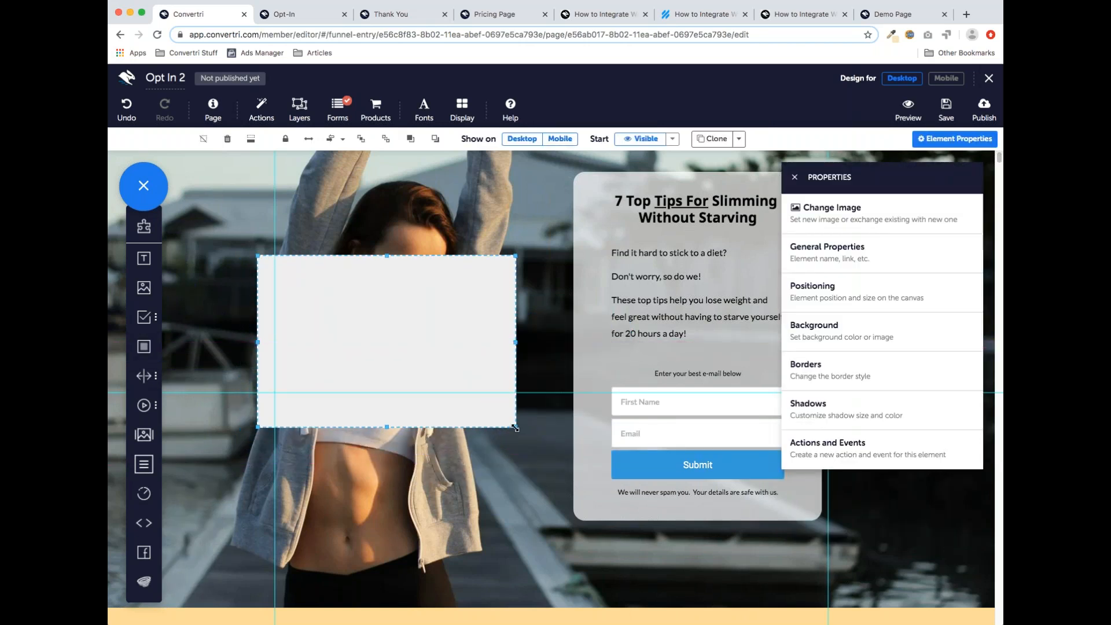
pyautogui.moveTo(515, 429); pyautogui.dragTo(417, 353)
pyautogui.moveTo(365, 316); pyautogui.dragTo(435, 328)
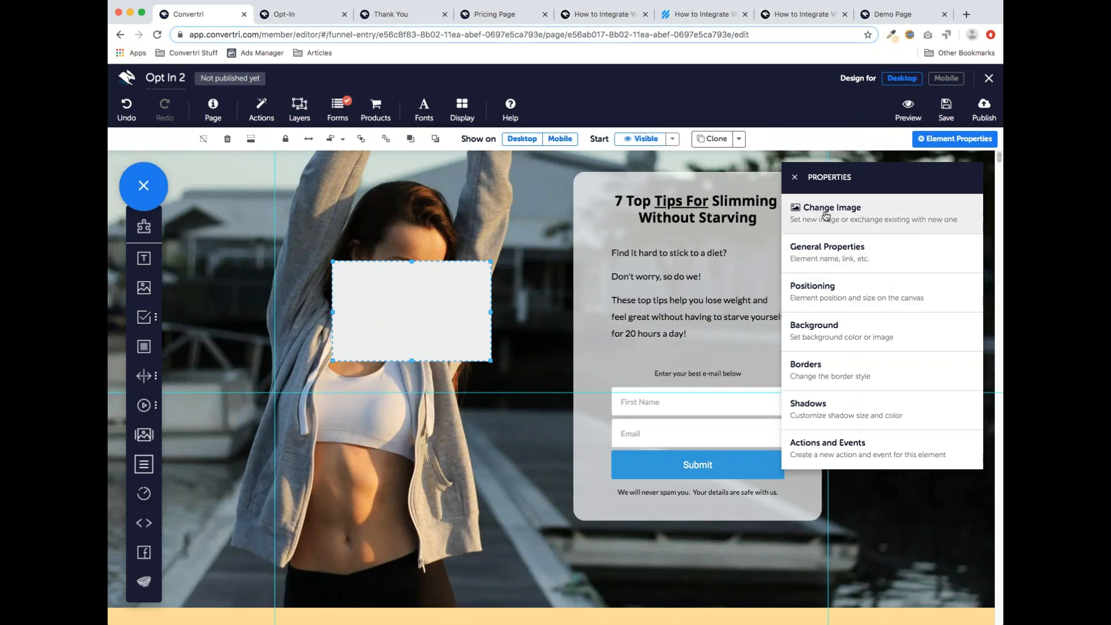
pyautogui.click(834, 251)
pyautogui.click(821, 265)
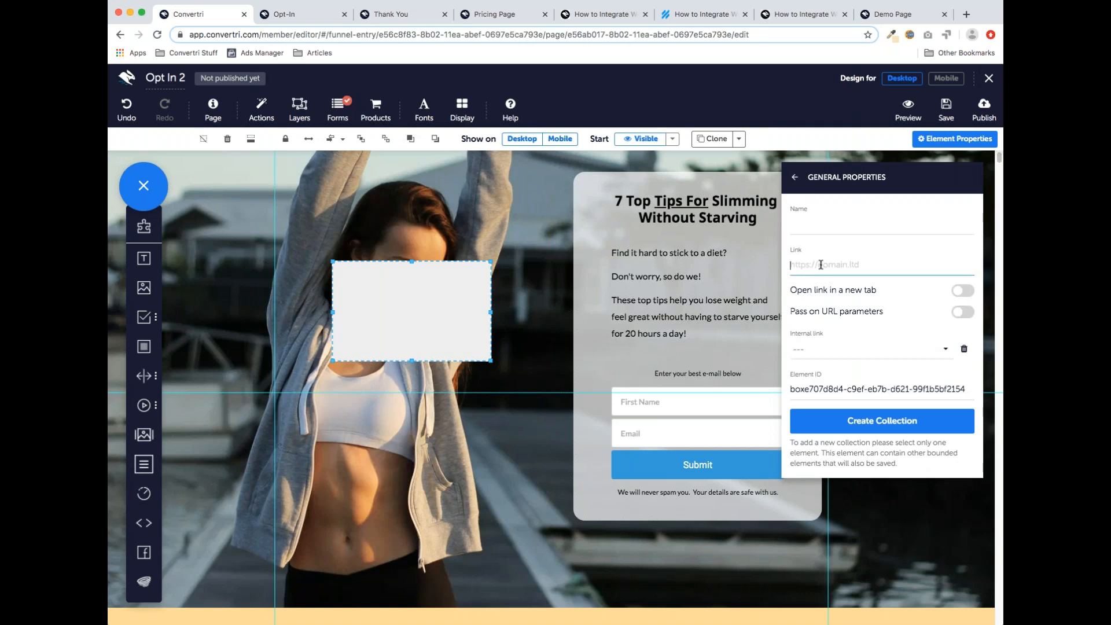
pyautogui.write('ht')
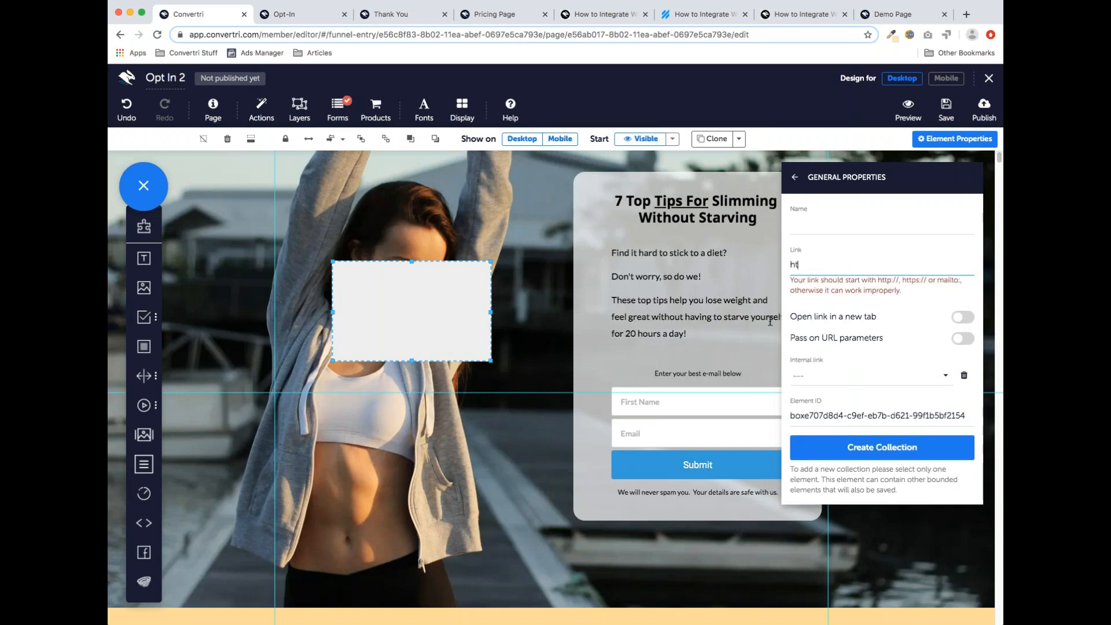
pyautogui.write('tps://www')
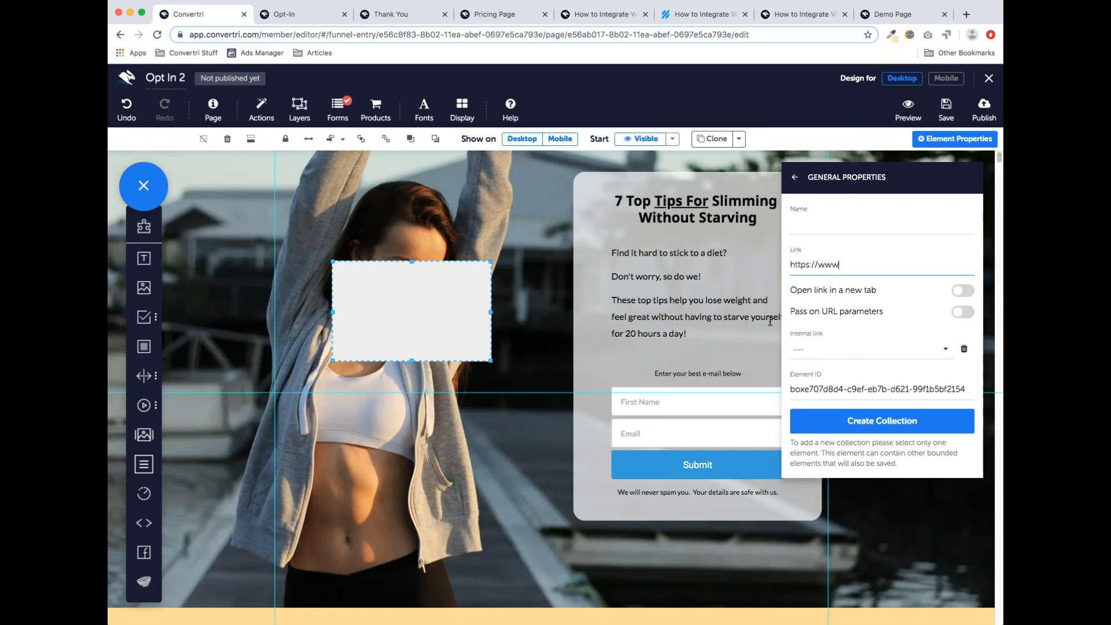
pyautogui.write('.convertri.com')
pyautogui.click(966, 293)
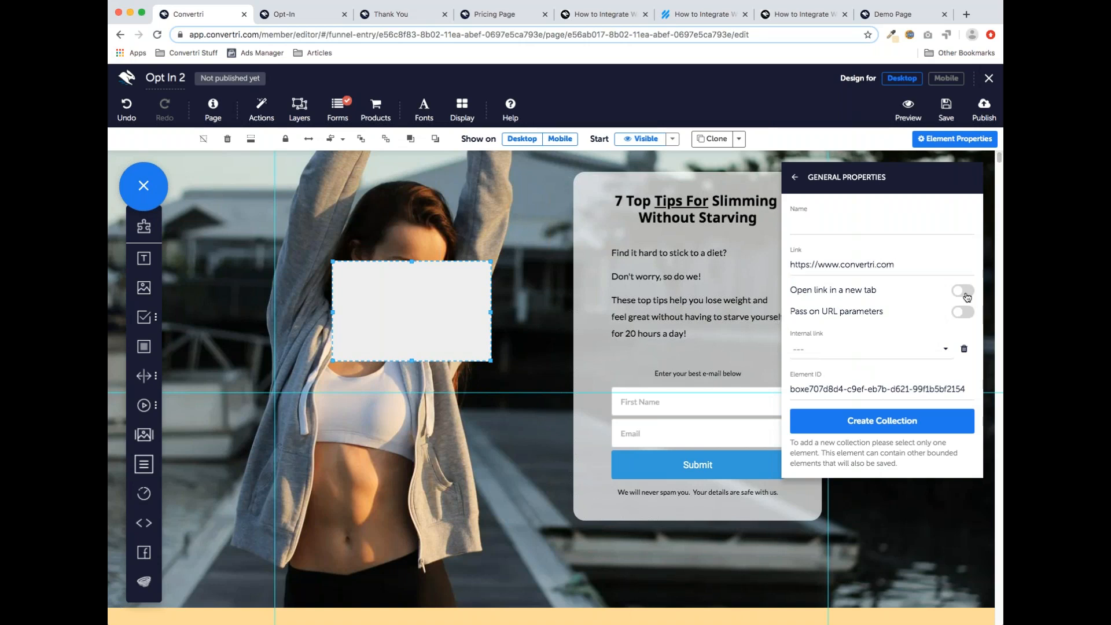
pyautogui.click(796, 181)
# Save the Opt In 2 page and publish it under the path demo/optin2
pyautogui.click(946, 108)
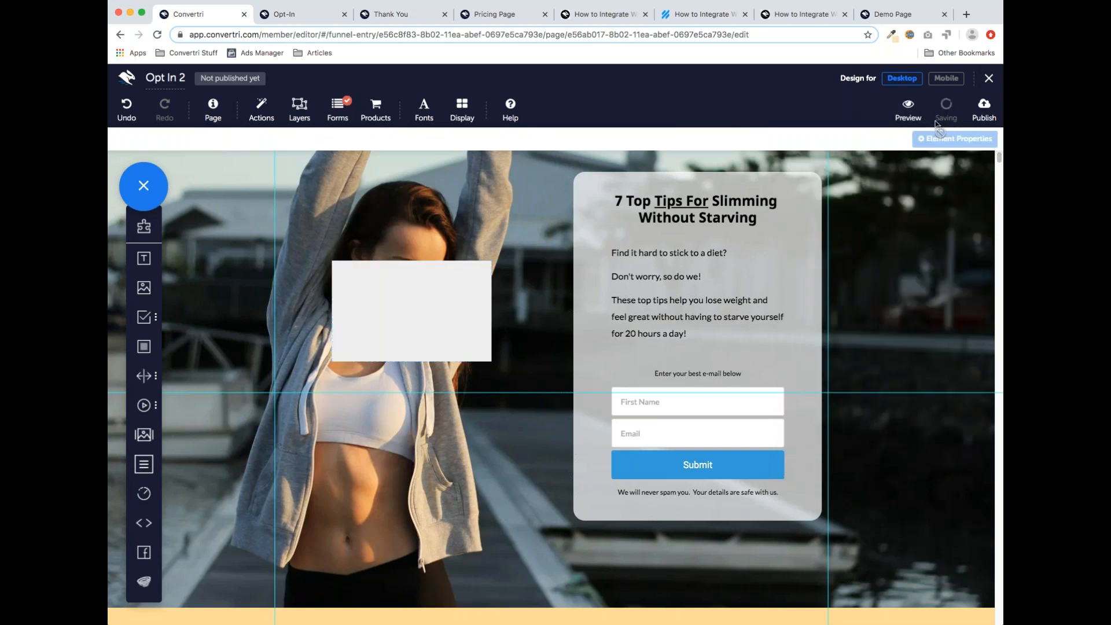
pyautogui.click(984, 109)
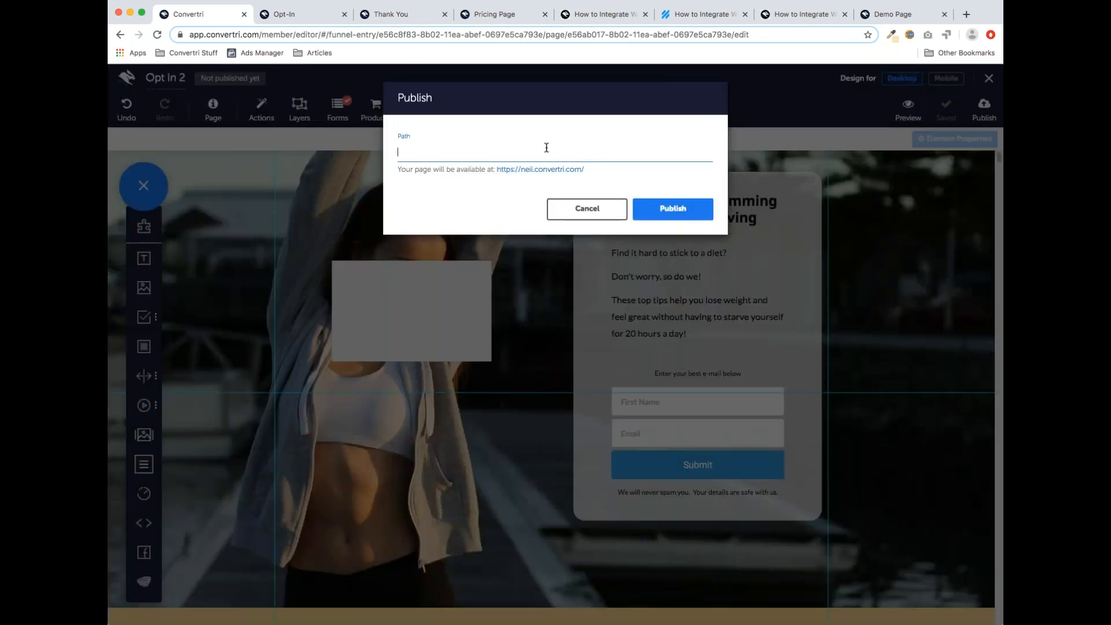
pyautogui.write('demo.optin2')
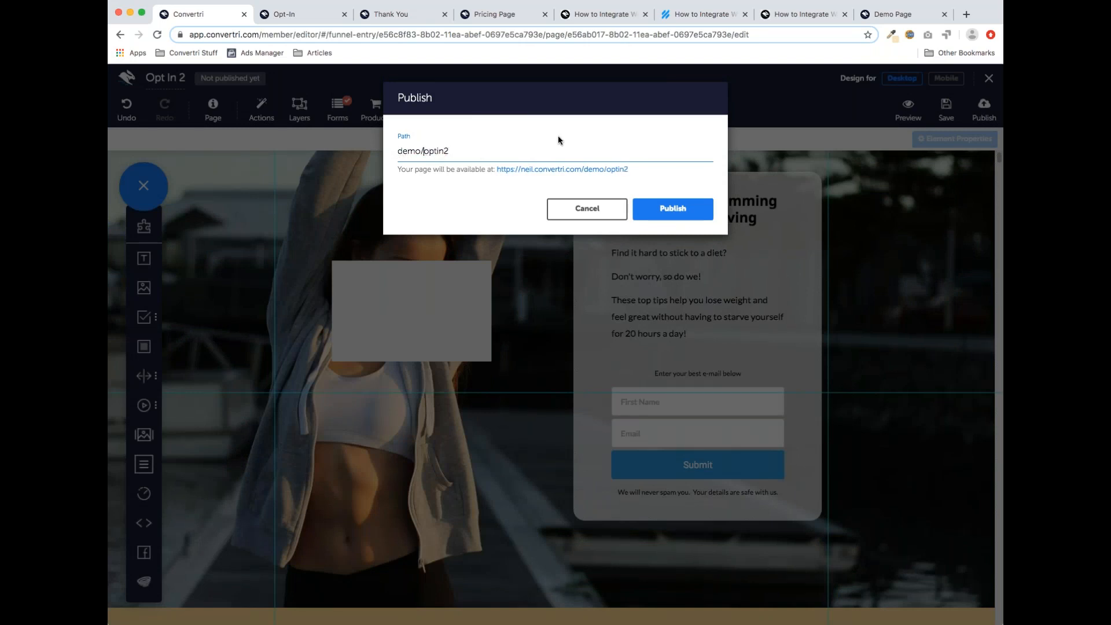
pyautogui.click(672, 209)
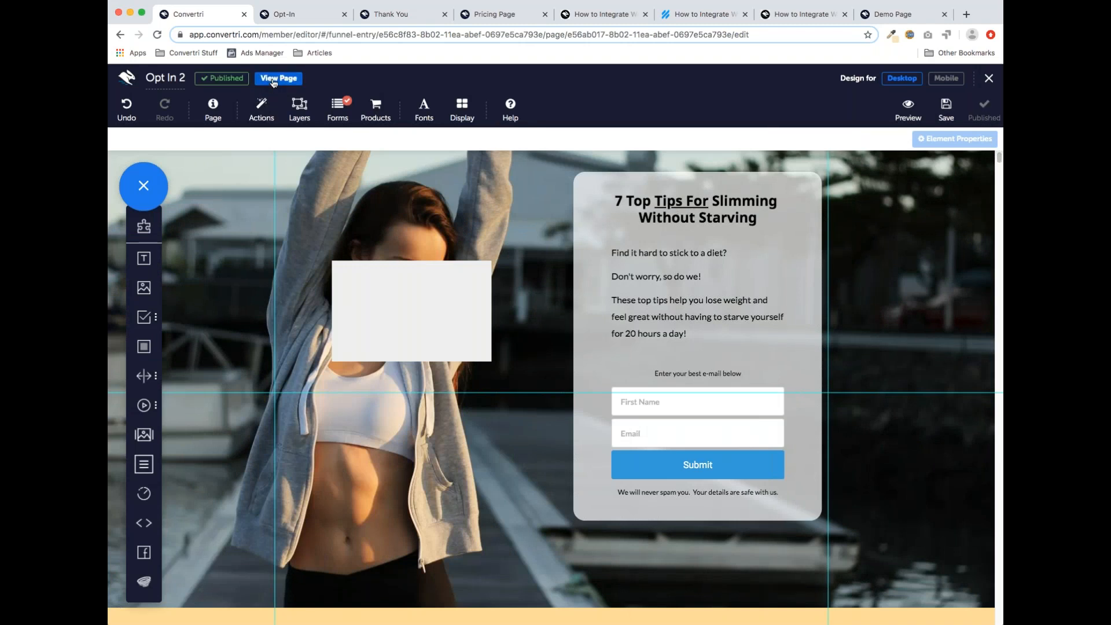
# View the published Opt In 2 page, follow the panel's link and look through the Convertri home page
pyautogui.click(274, 81)
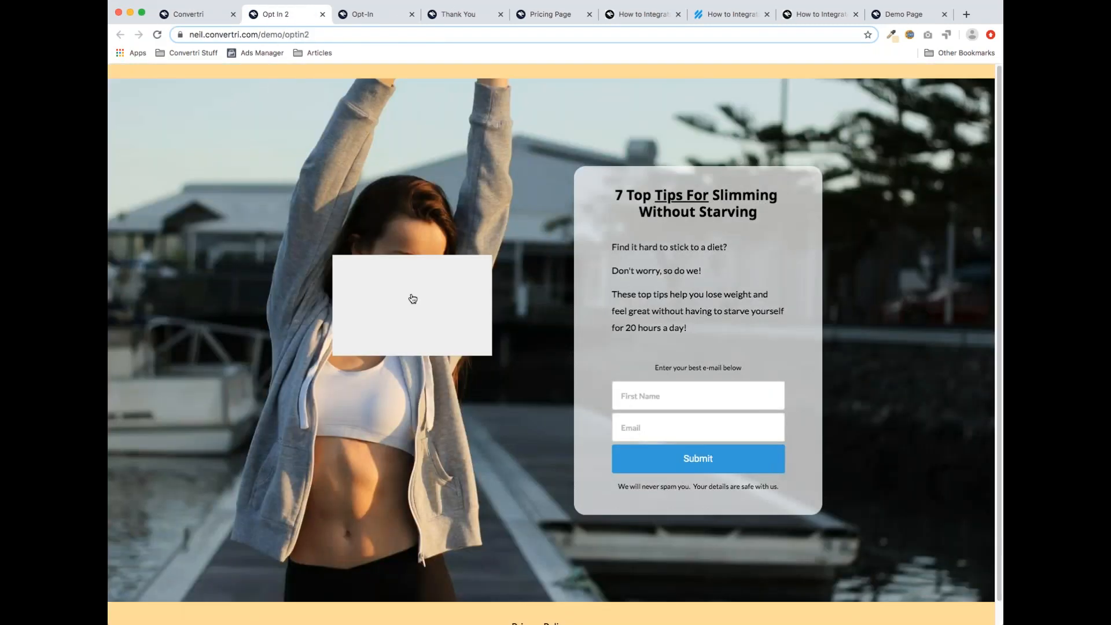
pyautogui.click(411, 301)
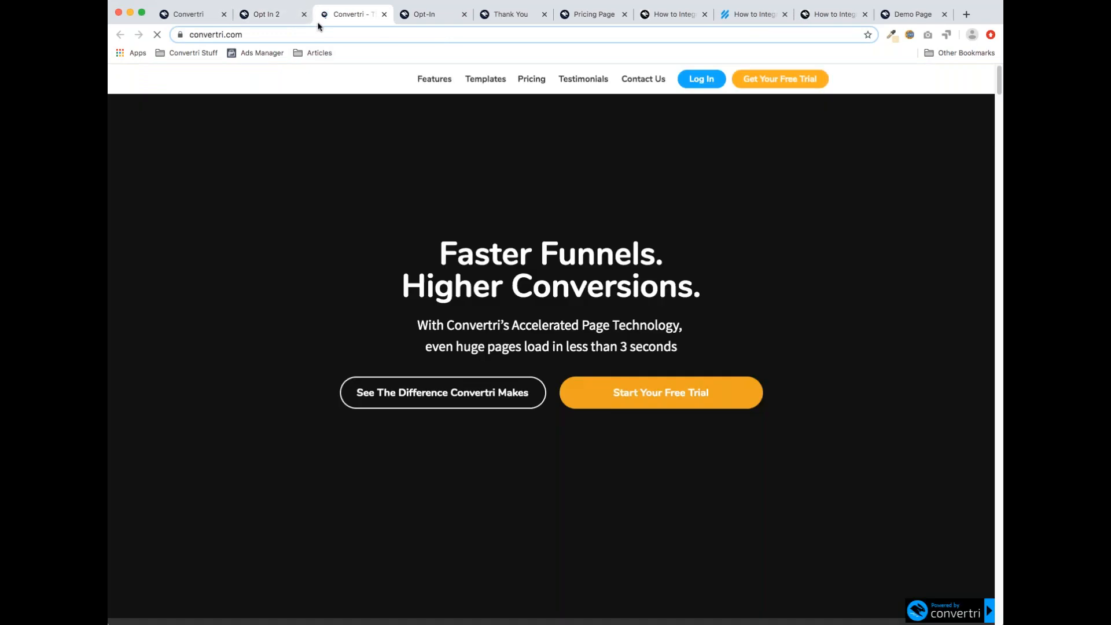
pyautogui.scroll(-12, 499, 280)
pyautogui.scroll(12, 499, 280)
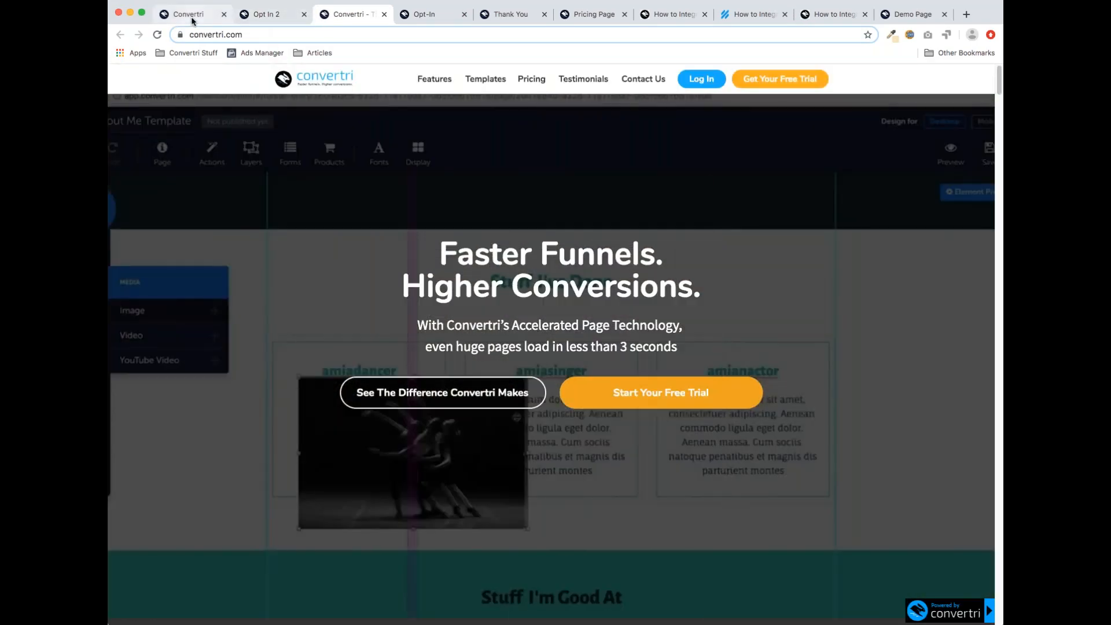
# Return to the Opt In 2 editor and move the linked panel off the woman to the area right of the opt-in form
pyautogui.click(193, 21)
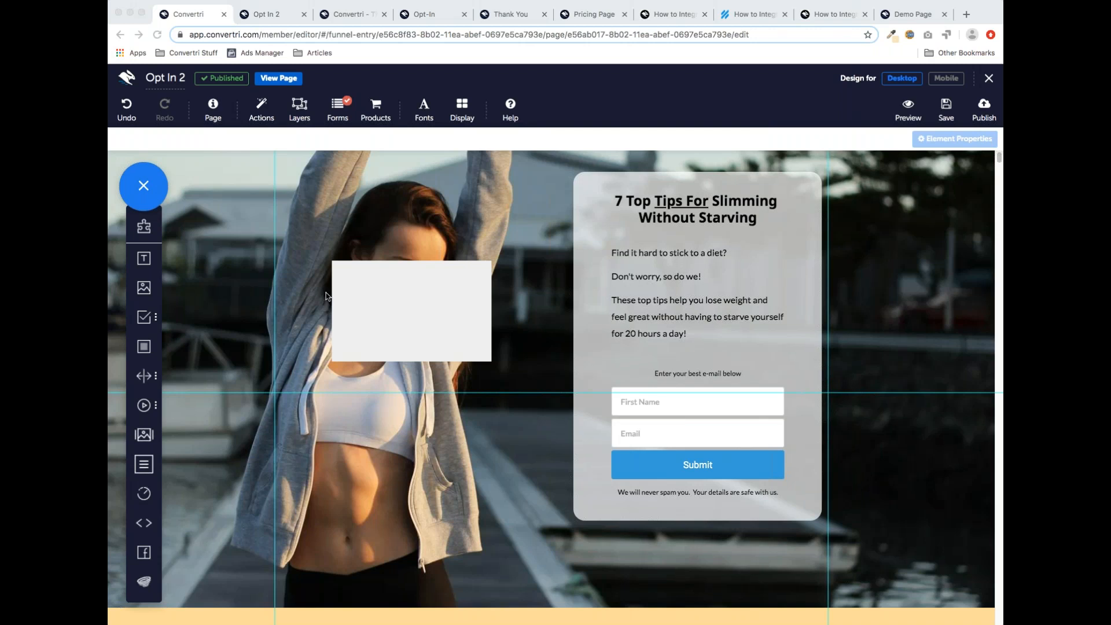
pyautogui.click(380, 300)
pyautogui.click(382, 304)
pyautogui.moveTo(421, 331); pyautogui.dragTo(917, 296)
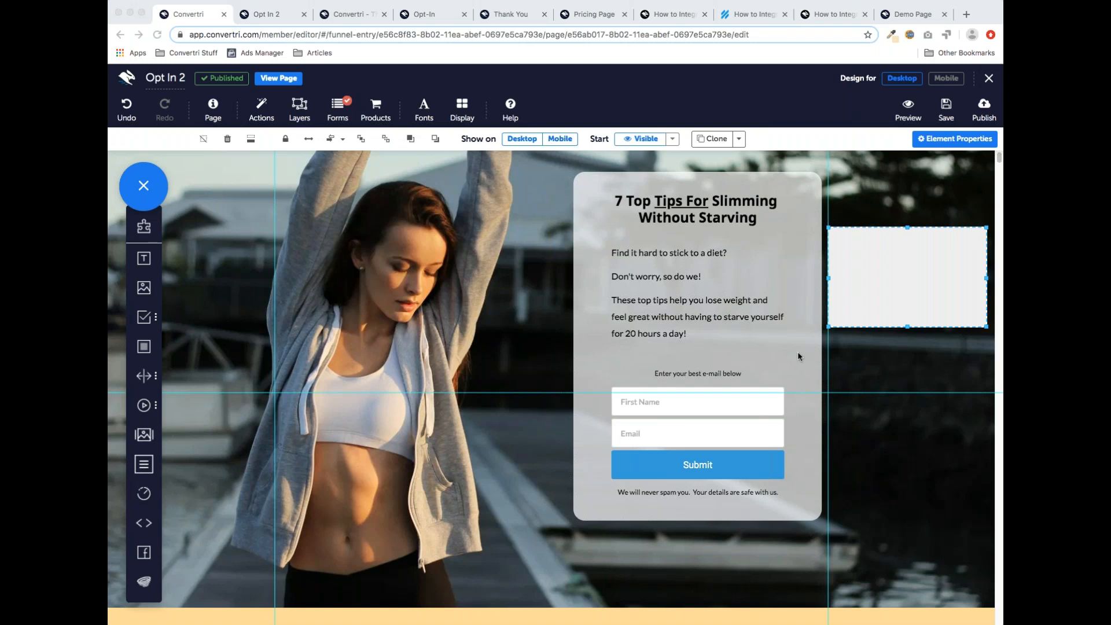
pyautogui.click(860, 278)
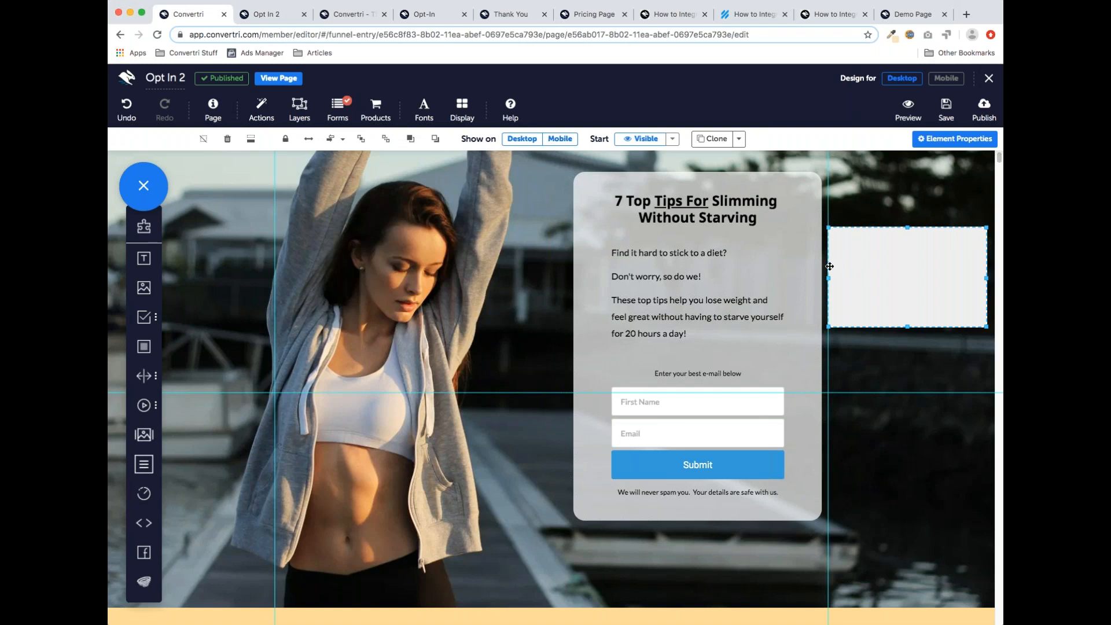